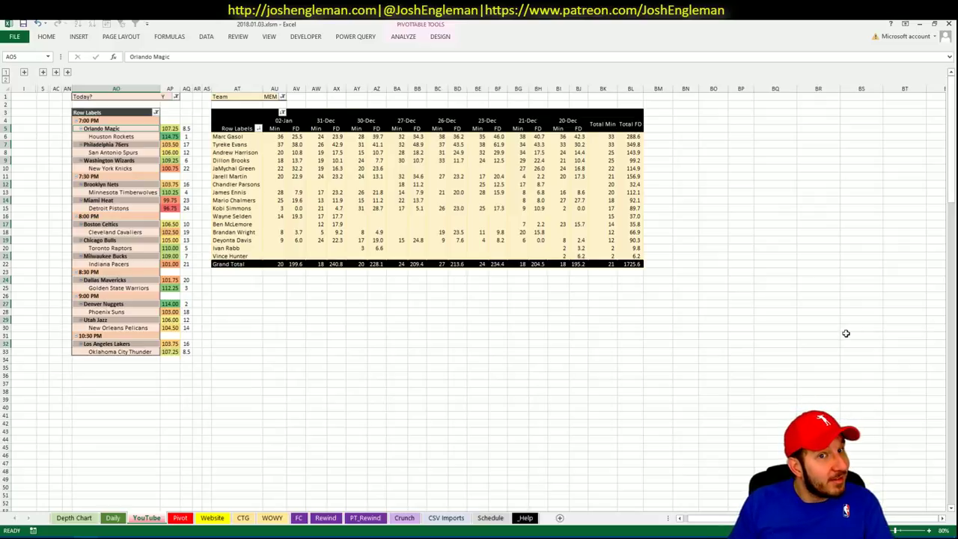
left_click(218, 440)
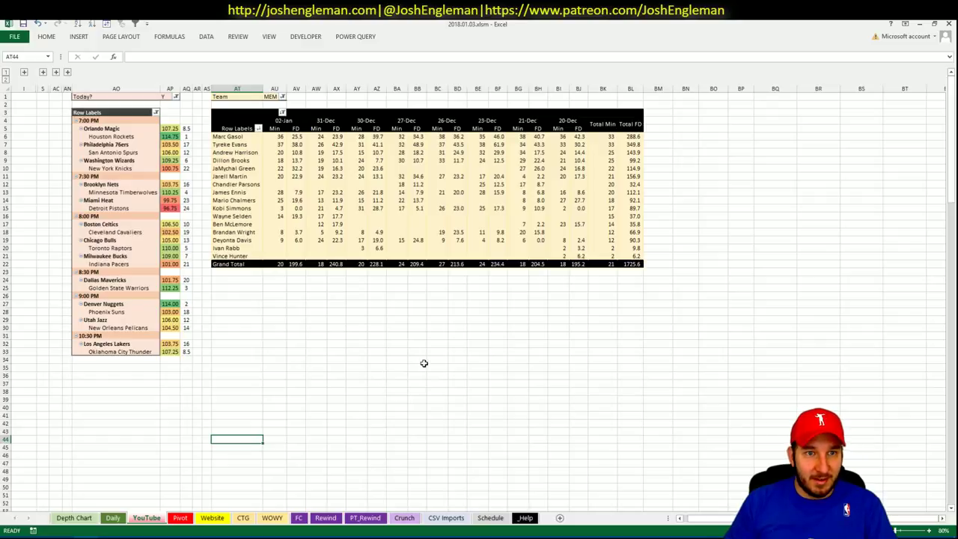
left_click(374, 312)
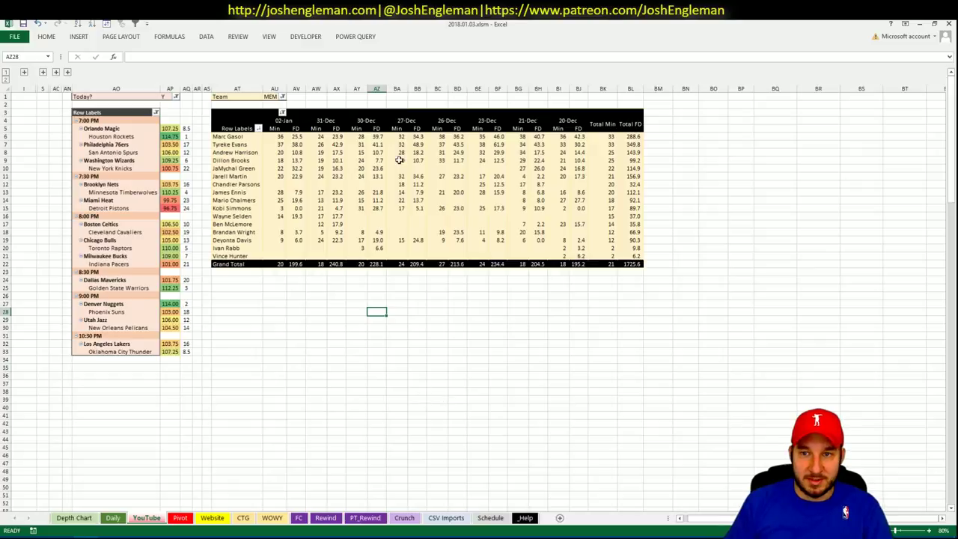
left_click(318, 350)
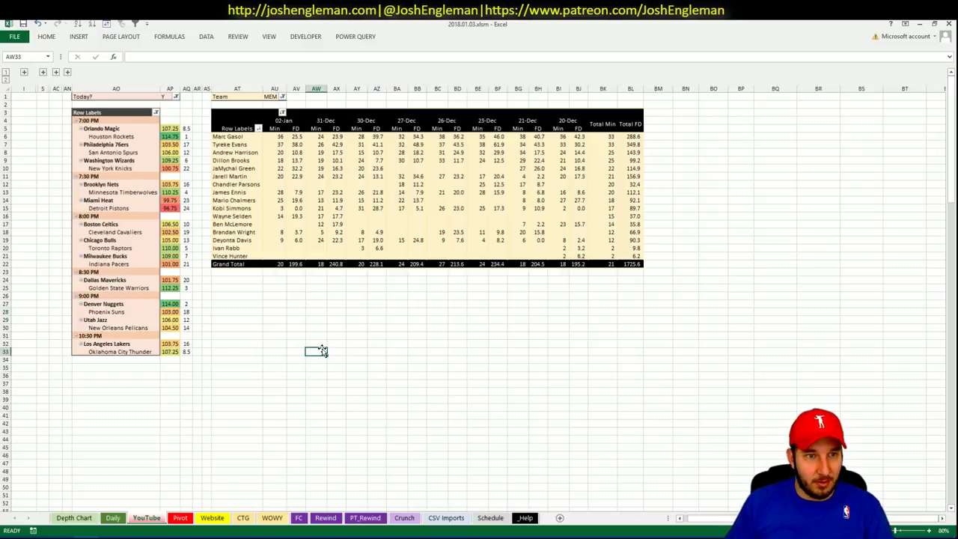
Filter the player minutes pivot table to the team ORL
left_click(272, 97)
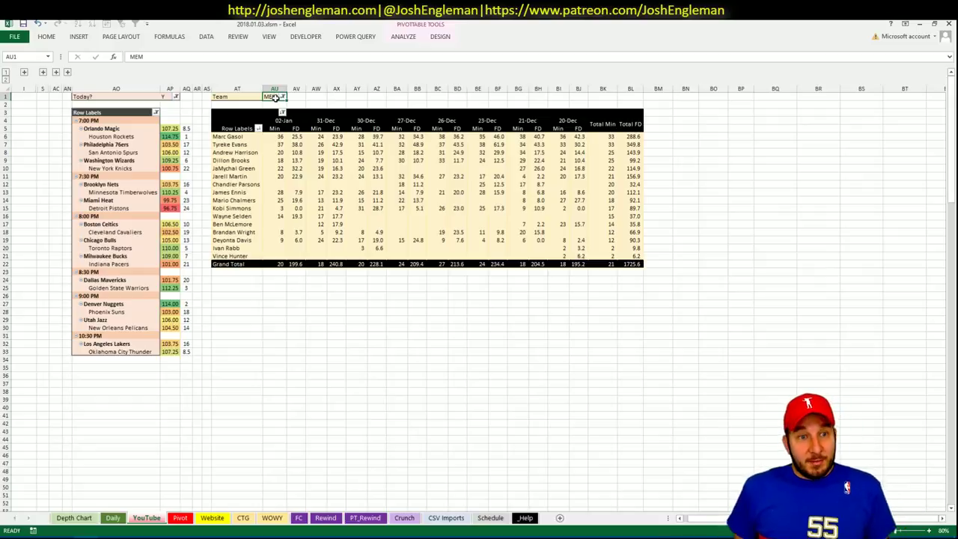
type("0")
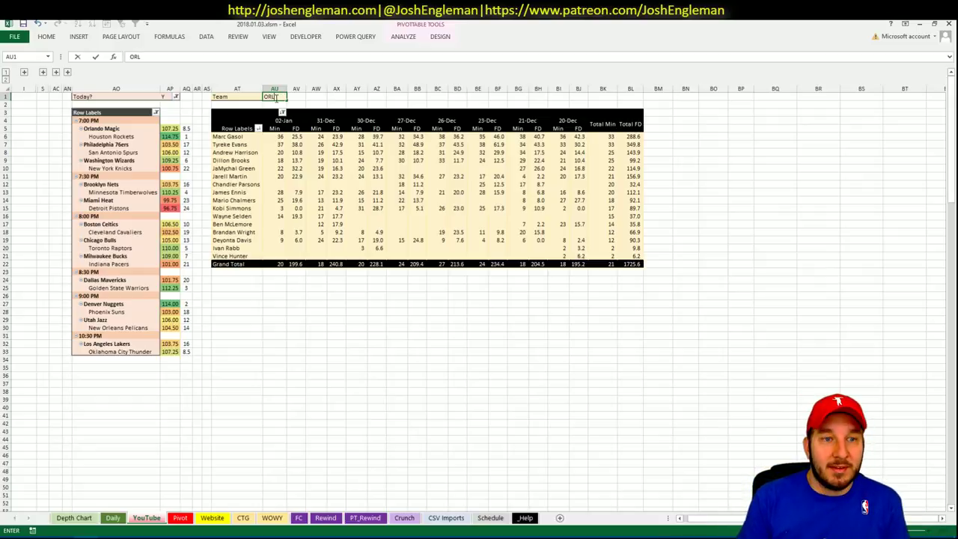
type("RL")
key("Return")
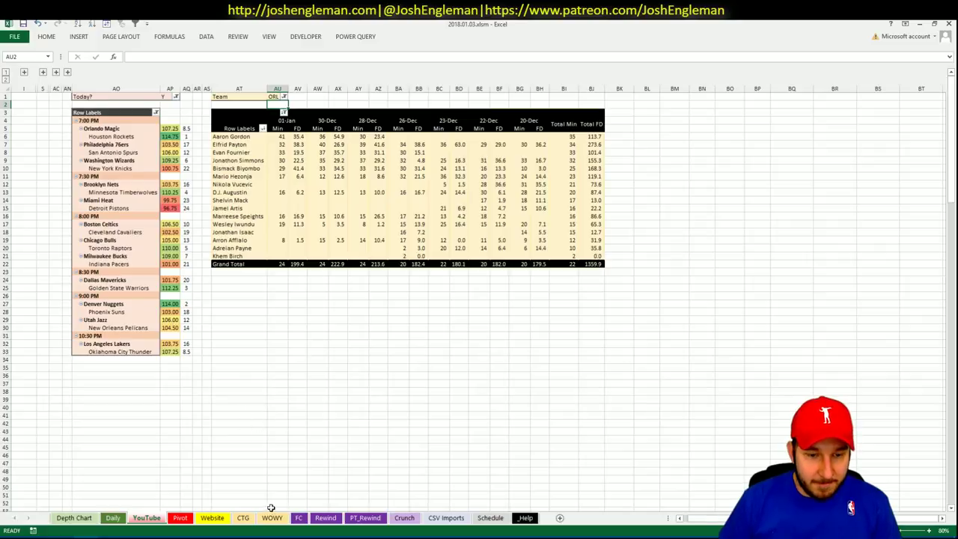
Show the CTG worksheet, and in a new browser tab bring up the Houston Rockets page on Cleaning the Glass
left_click(184, 519)
left_click(243, 518)
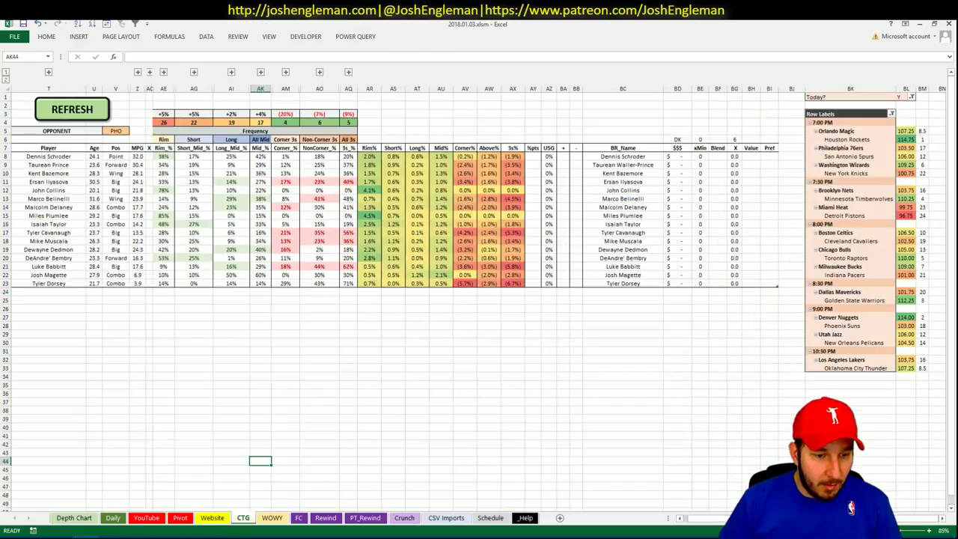
key("alt+Tab")
left_click(422, 26)
left_click(440, 27)
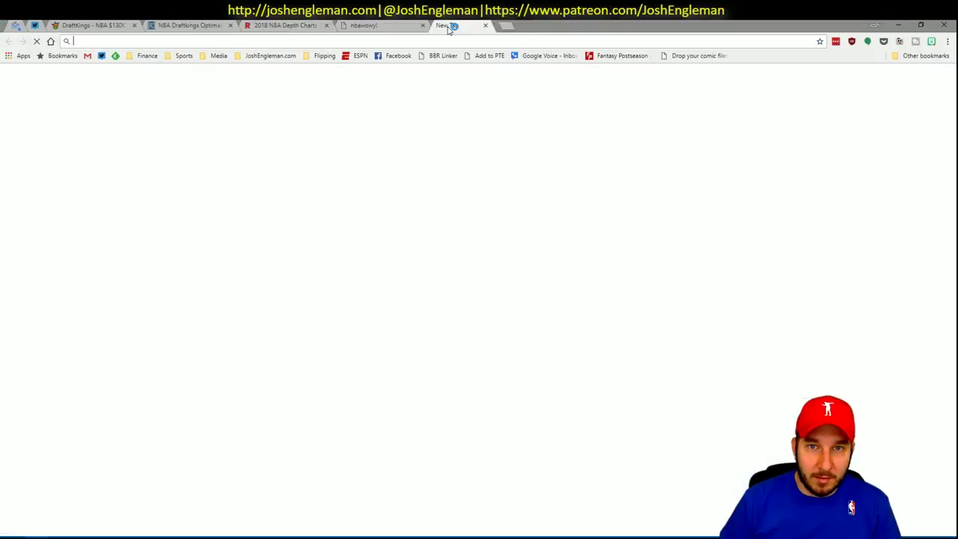
type("cleaning")
key("Return")
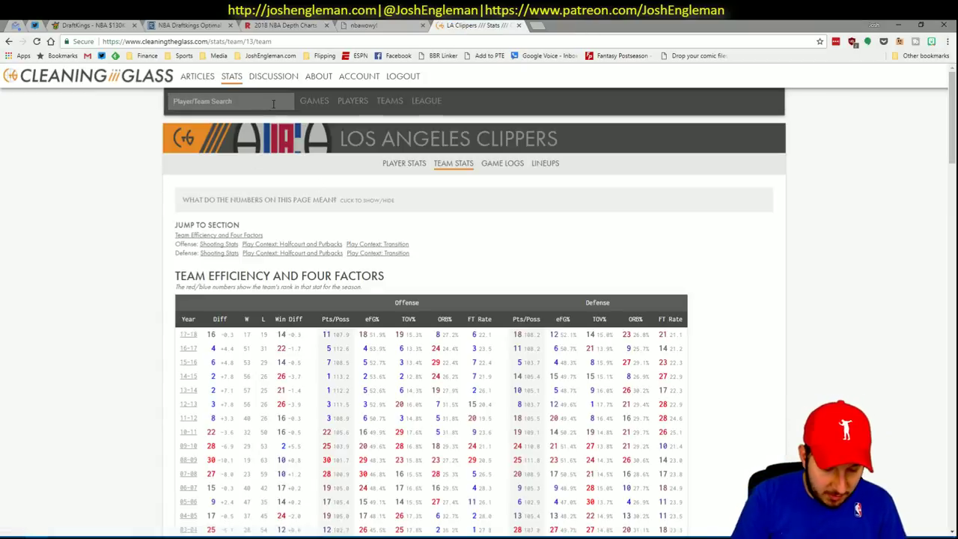
type("hou")
left_click(247, 118)
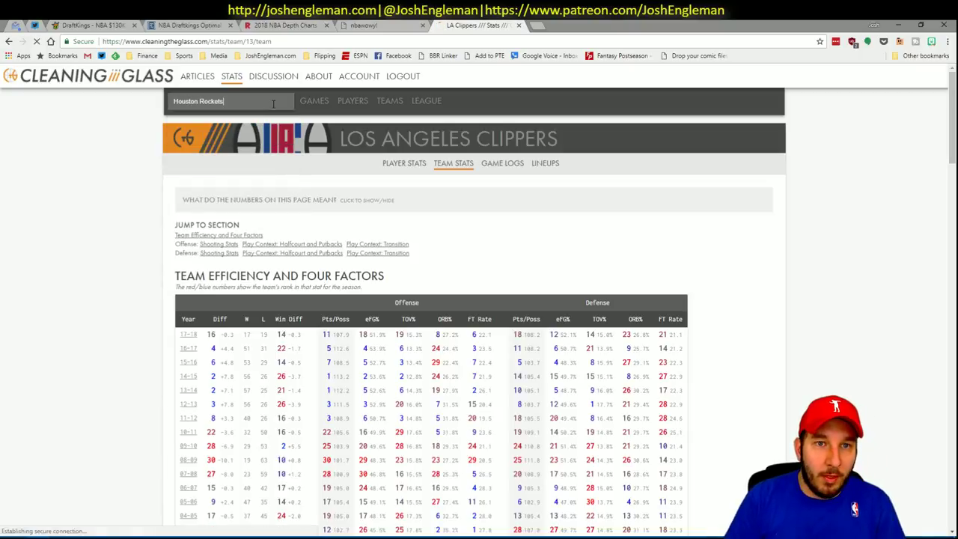
On the nbawowy page, remove Joel Embiid from the off-court players and set the team to Rockets
left_click(350, 25)
scroll(207, 157, "up", 2)
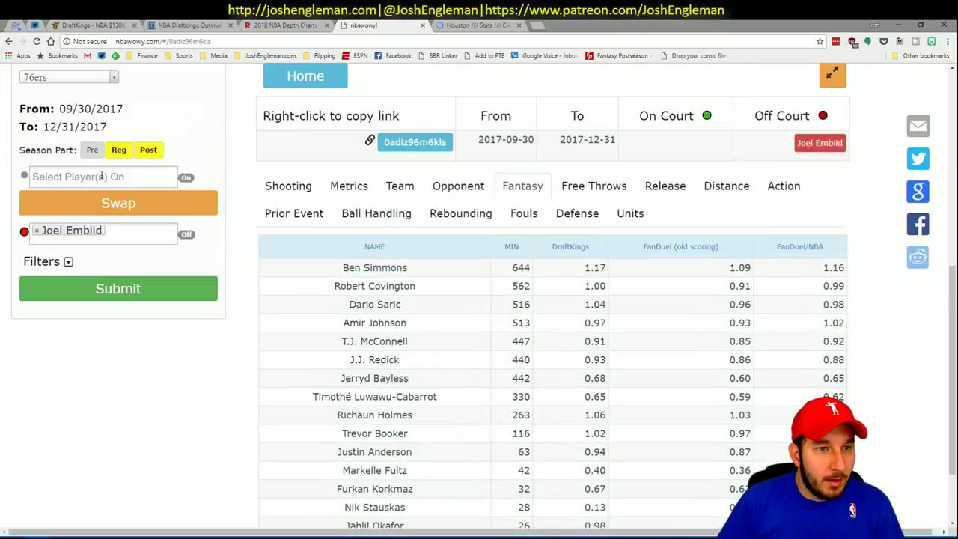
left_click(37, 231)
left_click(74, 176)
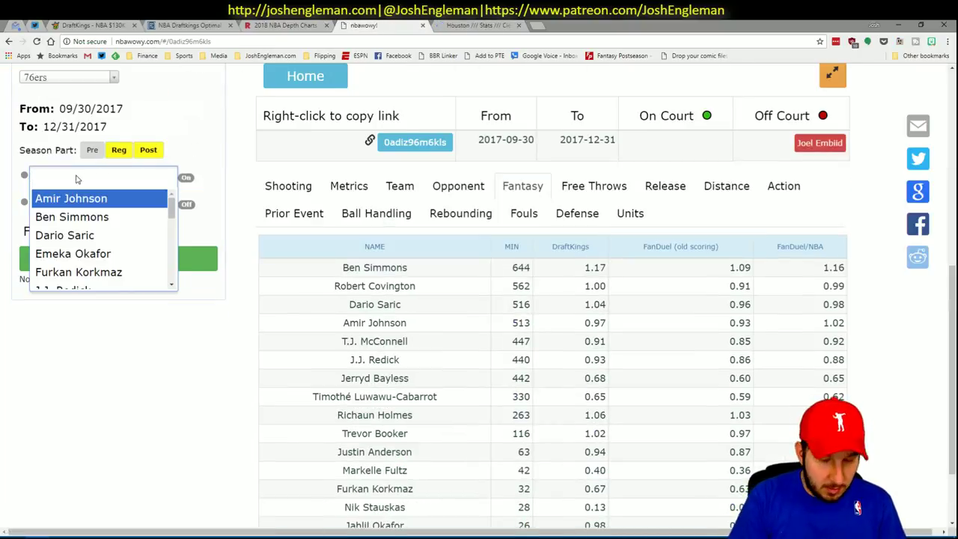
left_click(82, 79)
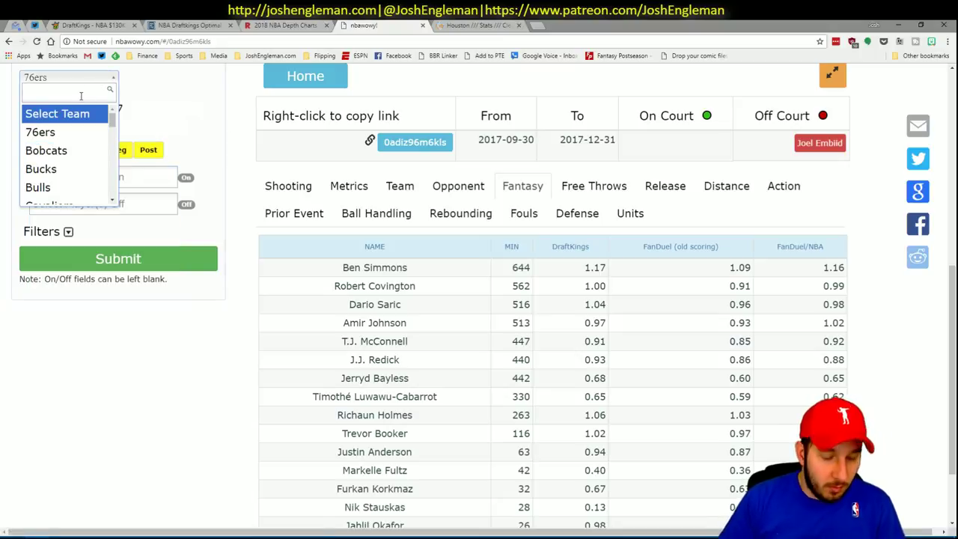
type("rockets")
key("Return")
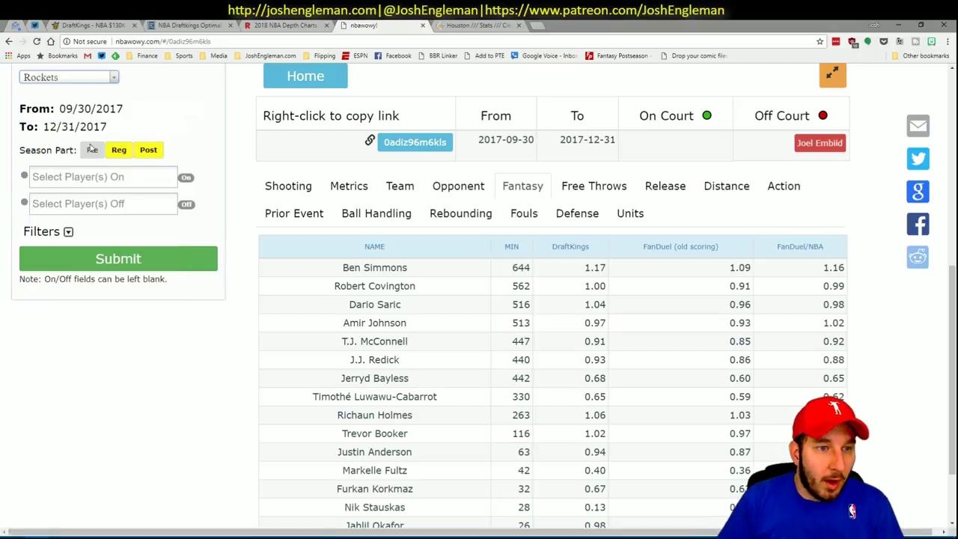
Add James Harden as the on-court player and submit the Rockets query
left_click(88, 178)
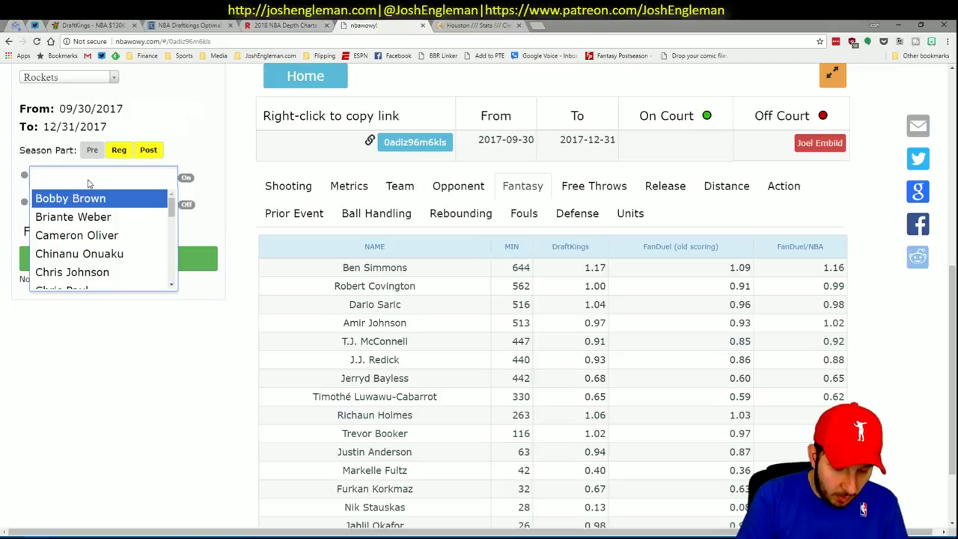
type("harden")
left_click(113, 202)
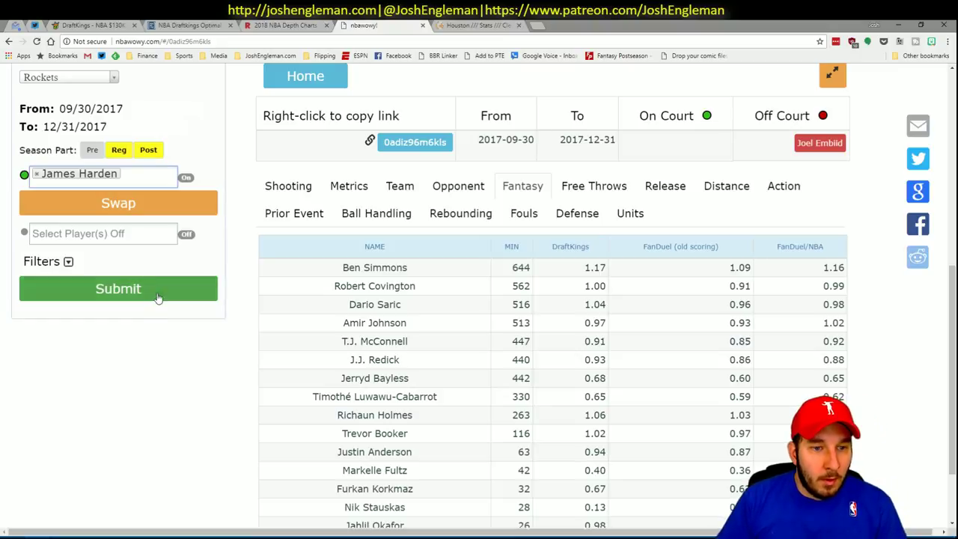
Copy the Houston Rockets Shooting: Frequency table from Cleaning the Glass and refresh the CTG worksheet in Excel with it
key("ctrl+Tab")
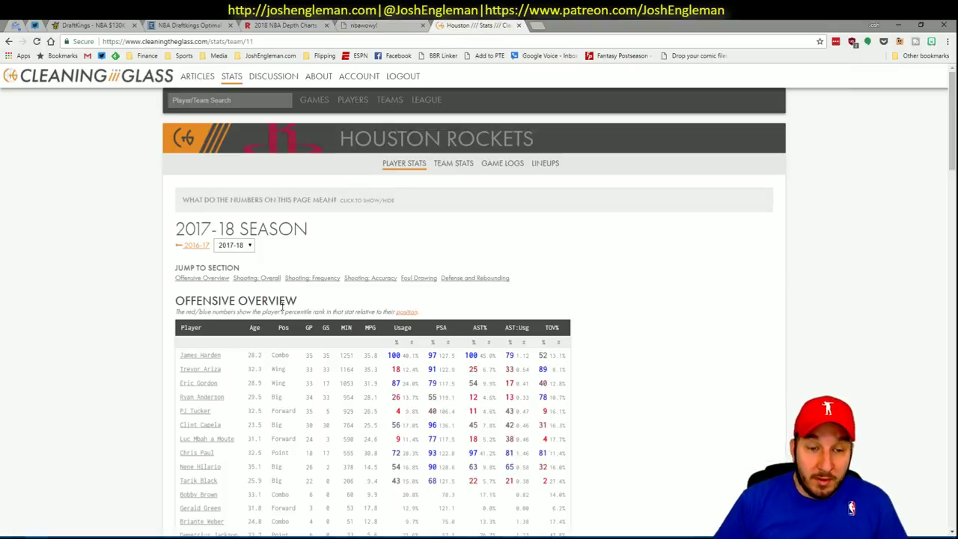
left_click(328, 278)
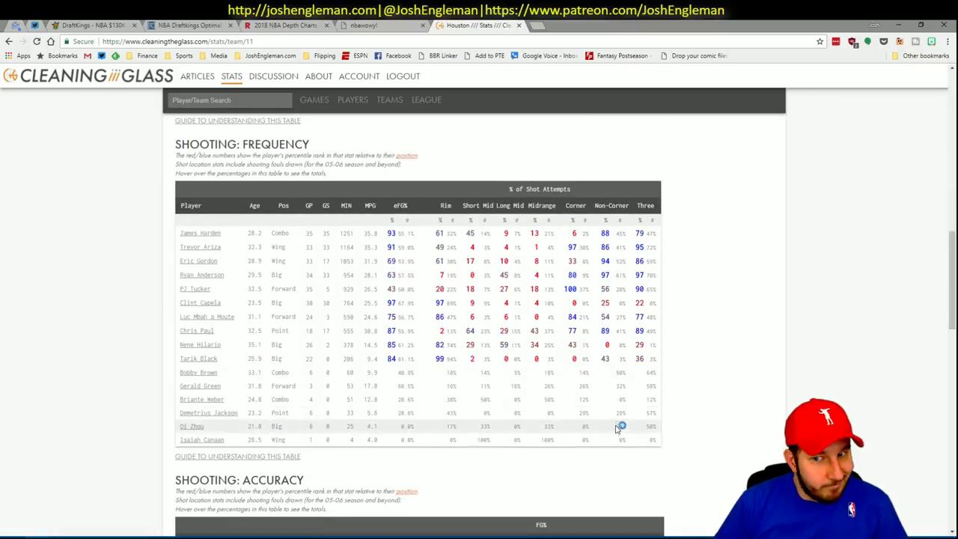
left_click_drag(653, 441, 178, 238)
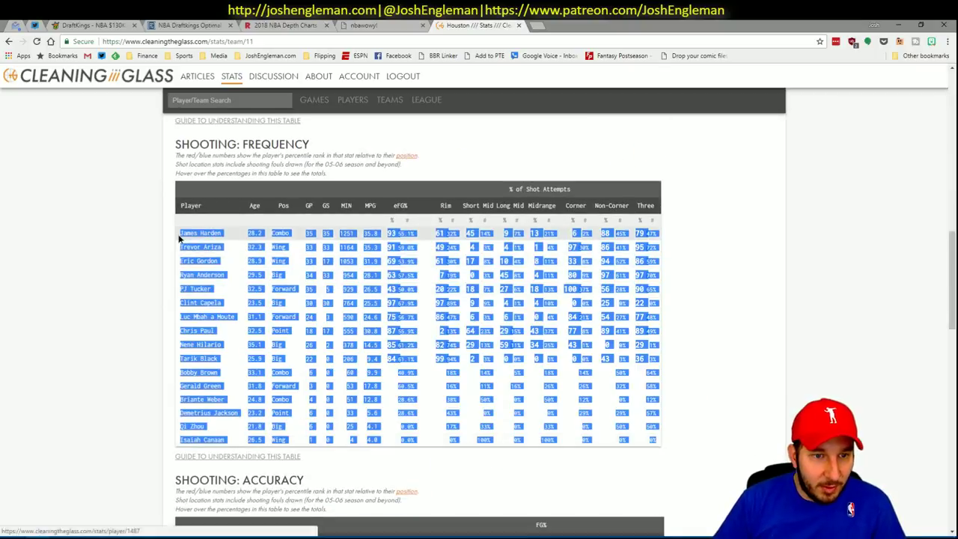
key("alt+Tab")
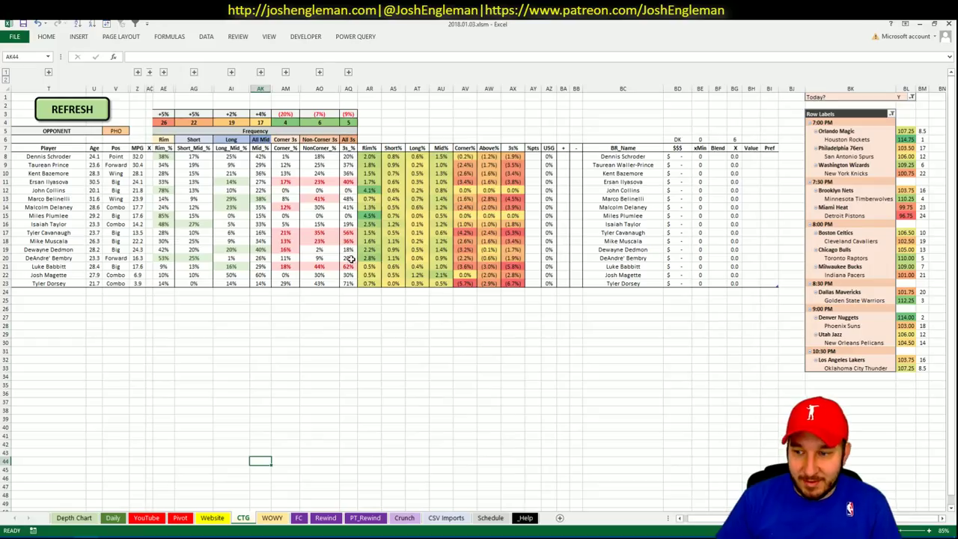
left_click(97, 112)
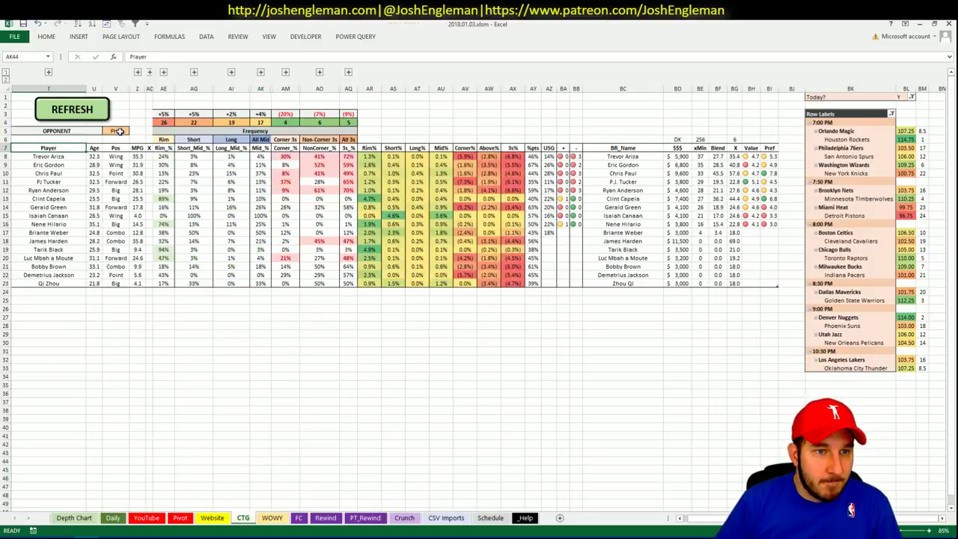
Load the Orlando Magic page on Cleaning the Glass in the browser and glance at the James Harden on-court results on nbawowy
key("alt+Tab")
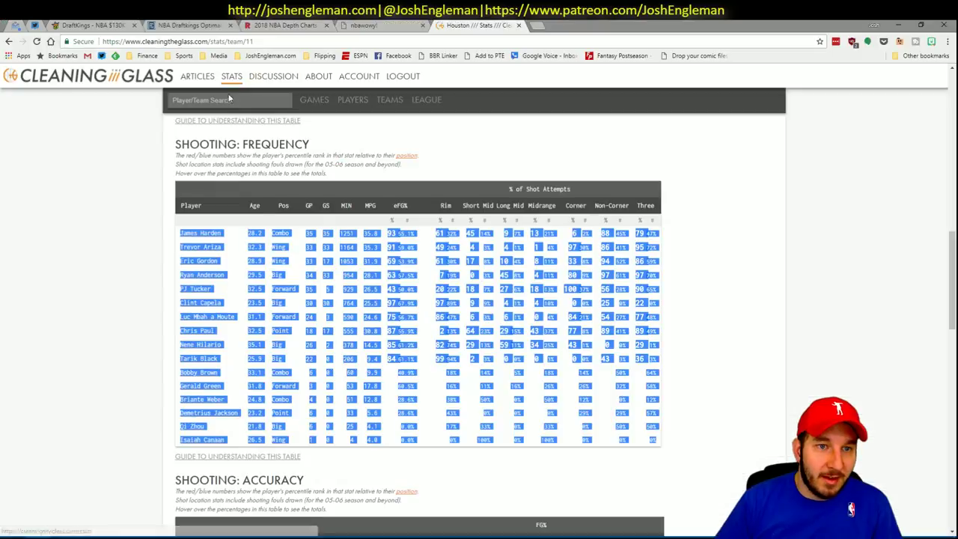
left_click(224, 101)
type("pho")
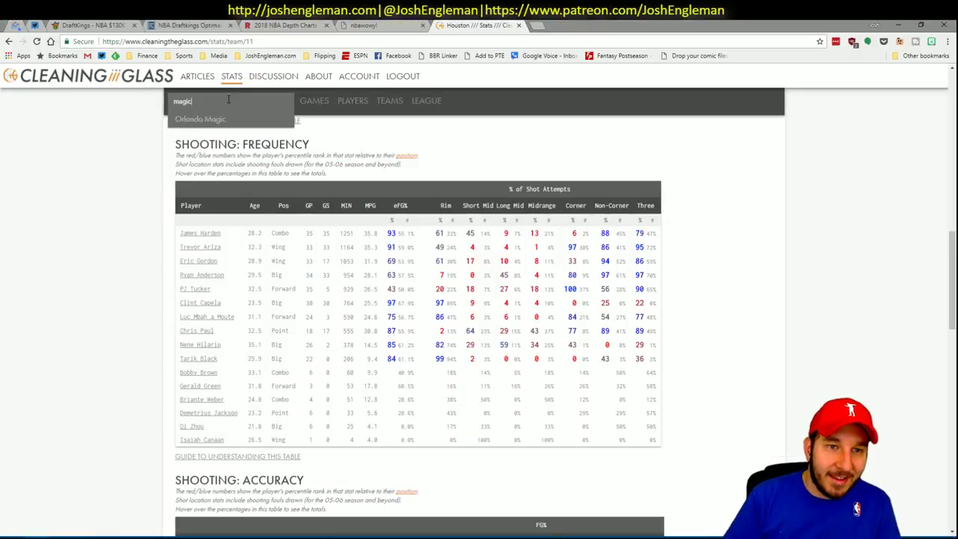
key("Return")
key("alt+Tab")
key("alt+Tab")
left_click(374, 24)
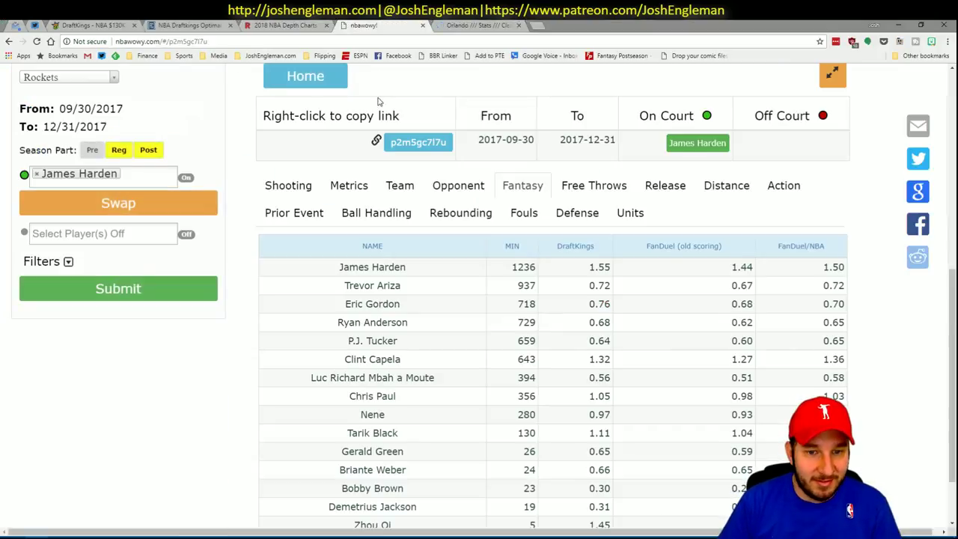
left_click(454, 25)
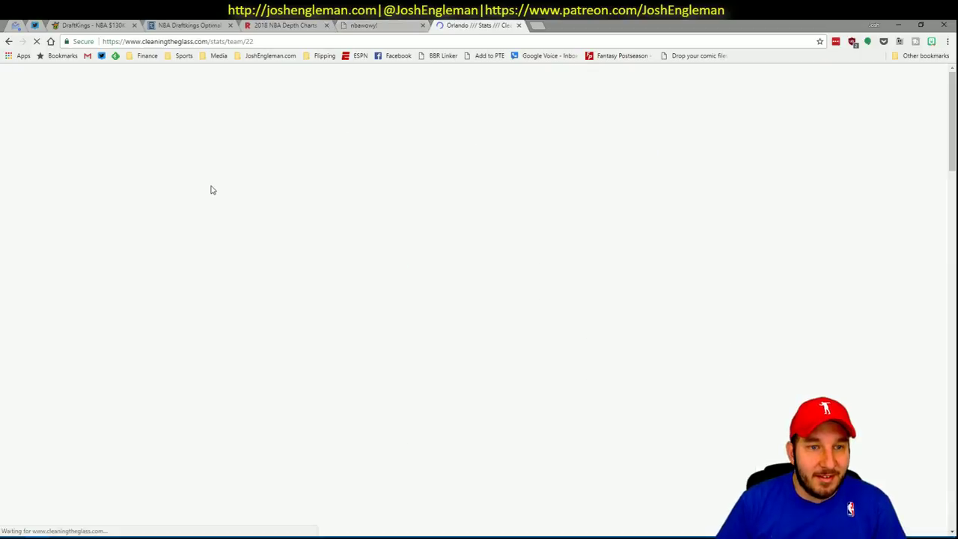
left_click(247, 101)
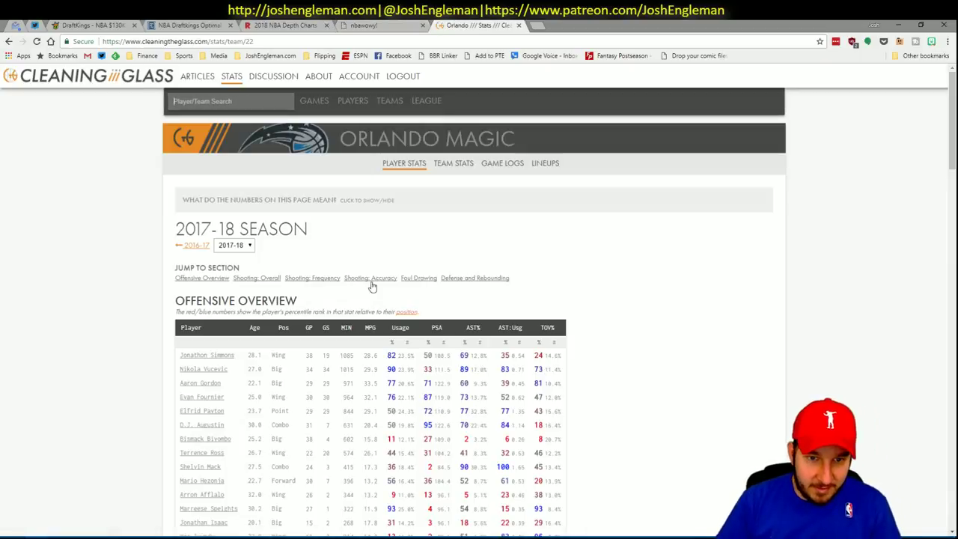
Copy the Orlando Magic players' Shooting: Frequency rows and refresh the CTG worksheet in Excel with them
left_click(335, 278)
left_click_drag(655, 446, 180, 239)
key("ctrl+c")
key("alt+Tab")
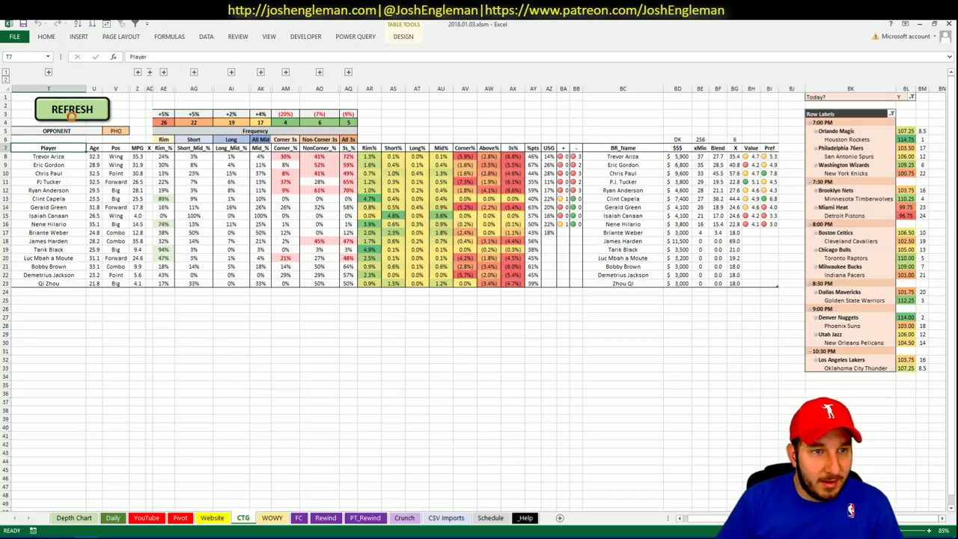
Set the opponent on the CTG worksheet to HOU
left_click(118, 131)
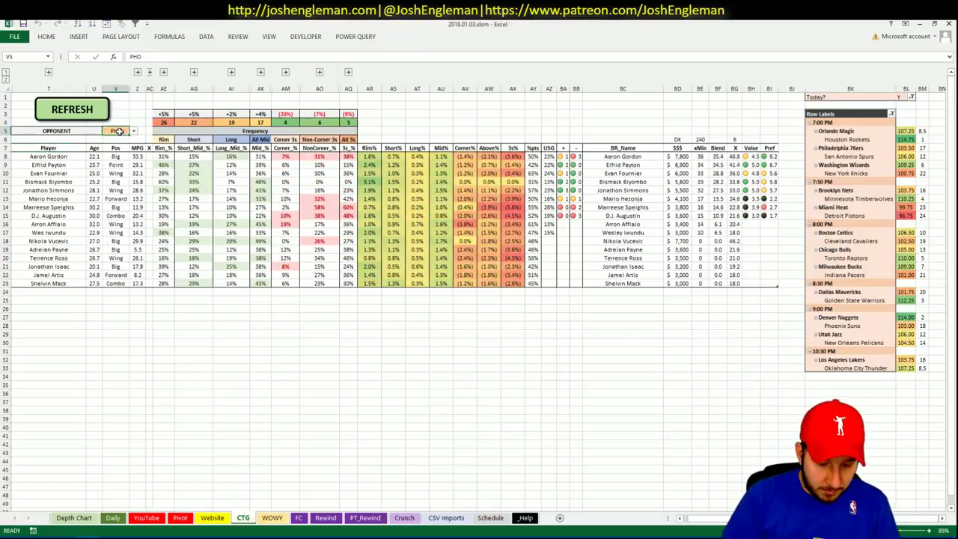
type("HOU")
key("Return")
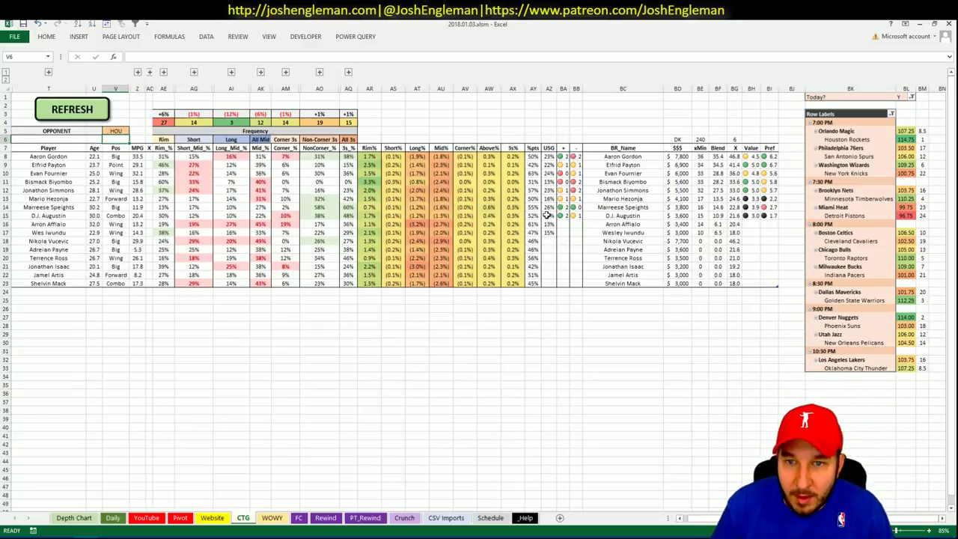
Examine the Orlando Magic players' FanDuel and DraftKings projections on the Pivot worksheet
left_click(271, 517)
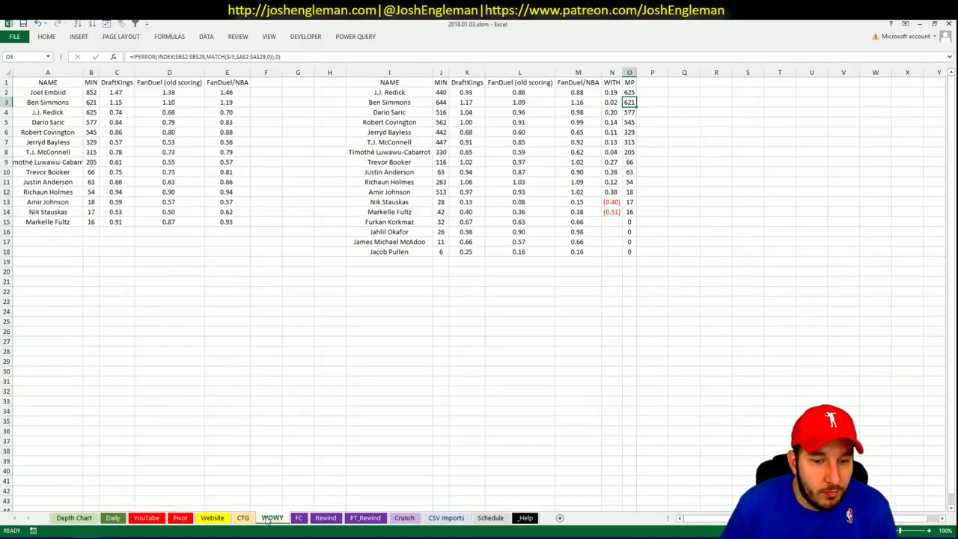
left_click(215, 518)
left_click(180, 518)
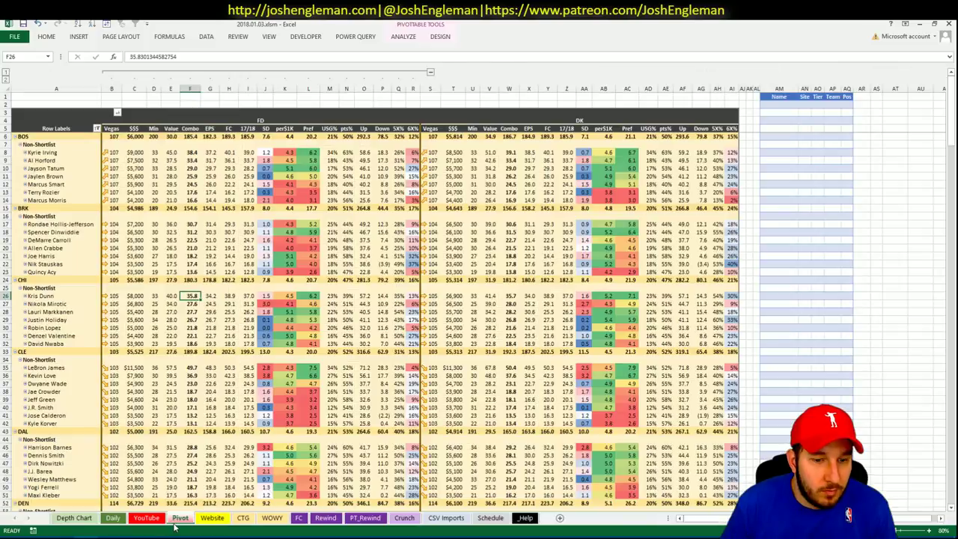
scroll(227, 336, "down", 20)
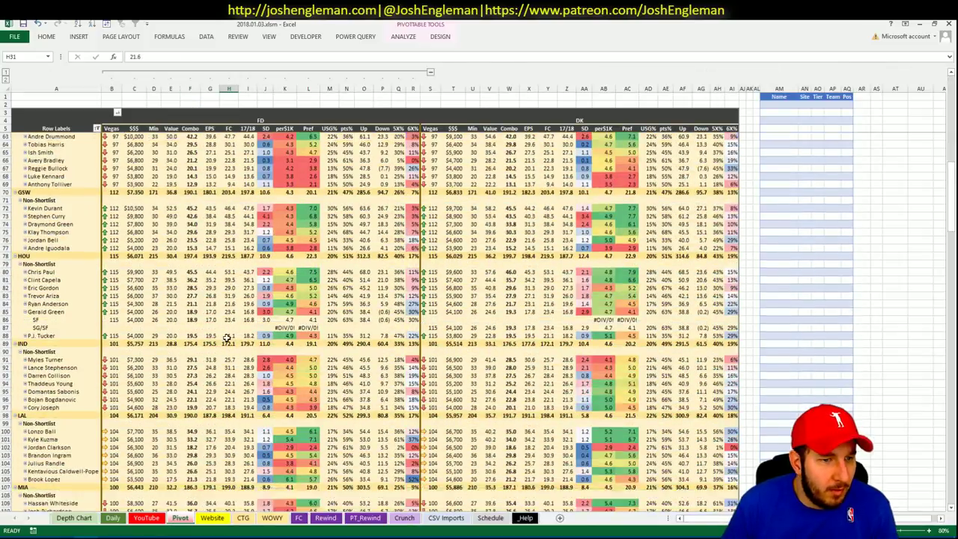
scroll(227, 338, "down", 16)
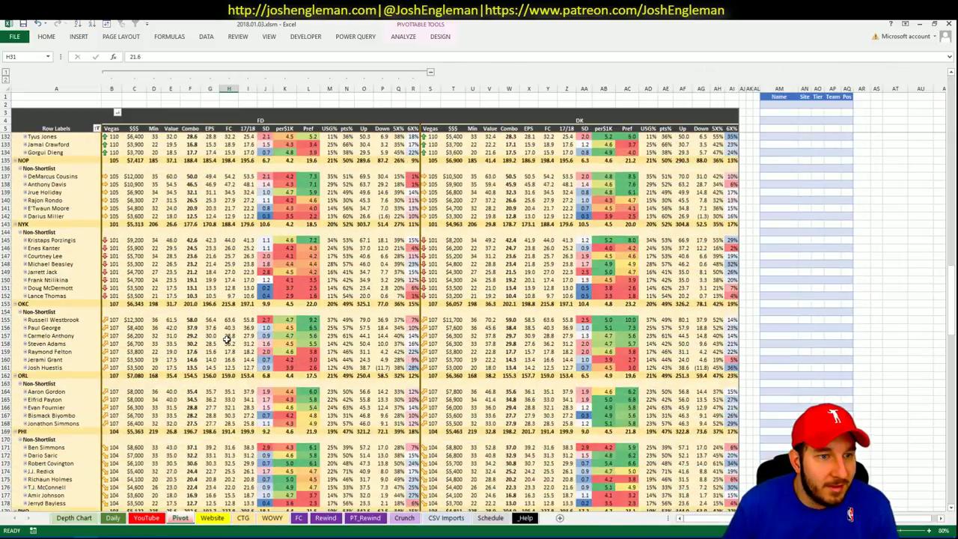
scroll(228, 339, "down", 4)
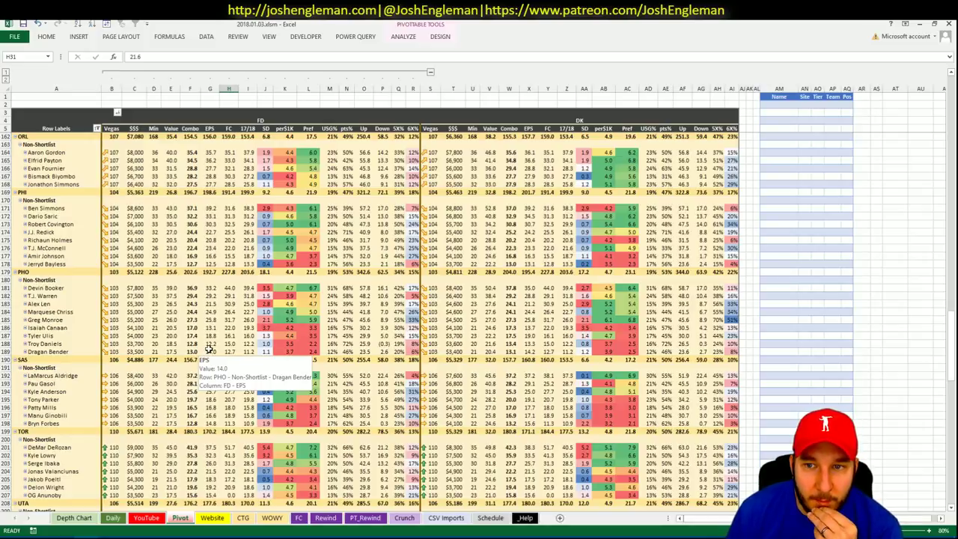
left_click(776, 152)
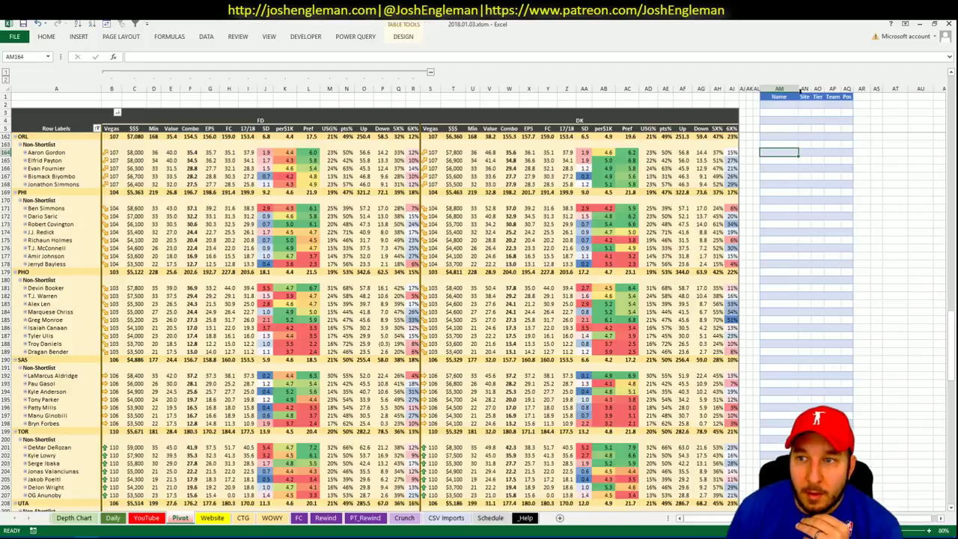
Add Aaron Gordon as a tier 3 player in the Name/Tier table beside his Pivot row, widening the Name column slightly
type("Aaron Gordon")
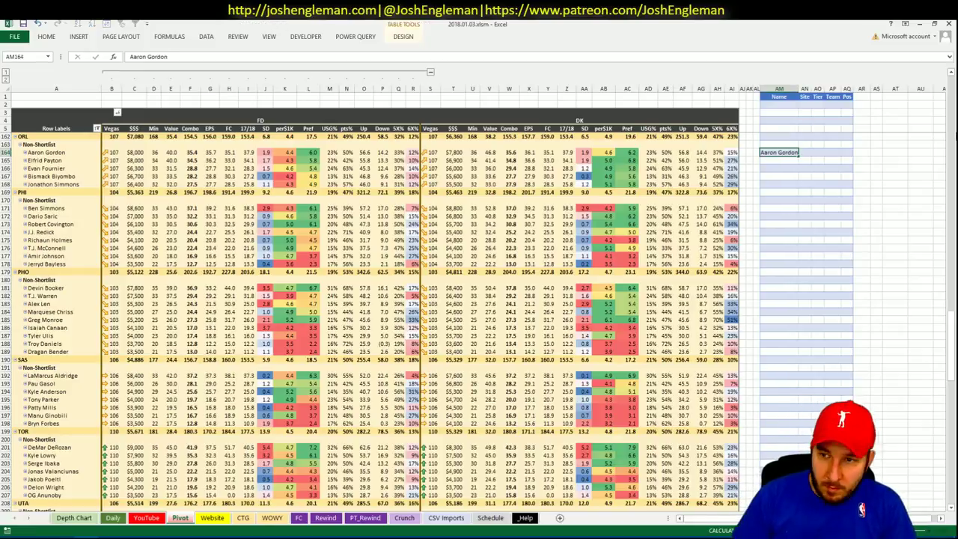
key("Return")
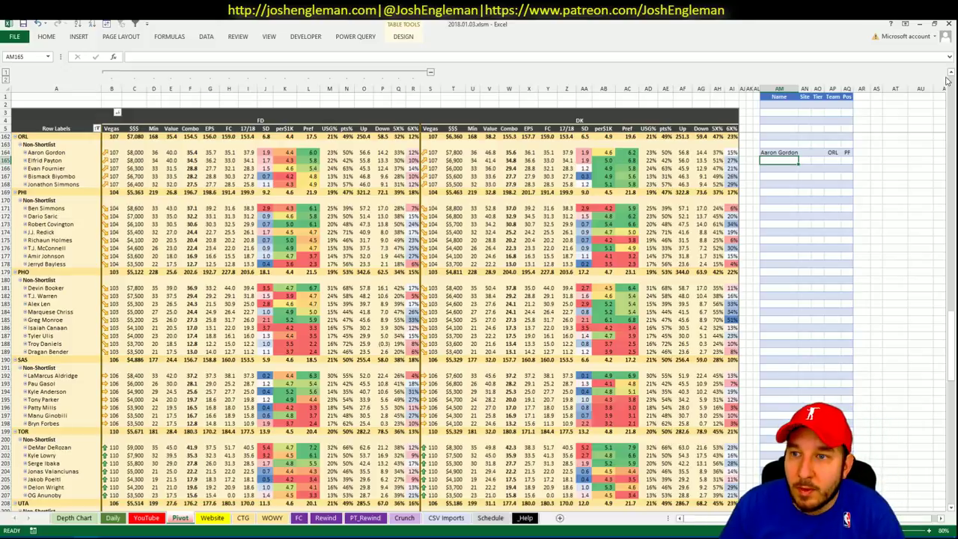
left_click(798, 88)
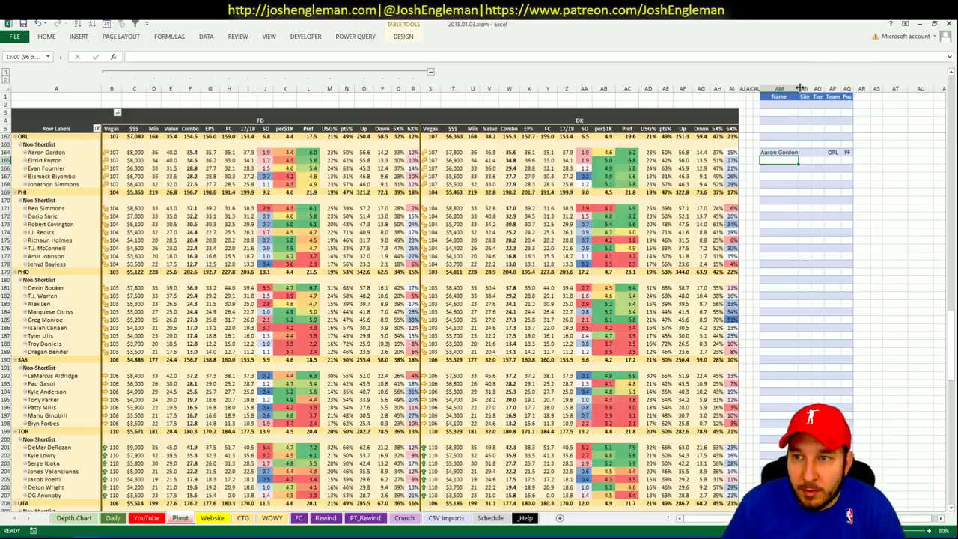
left_click_drag(798, 88, 802, 88)
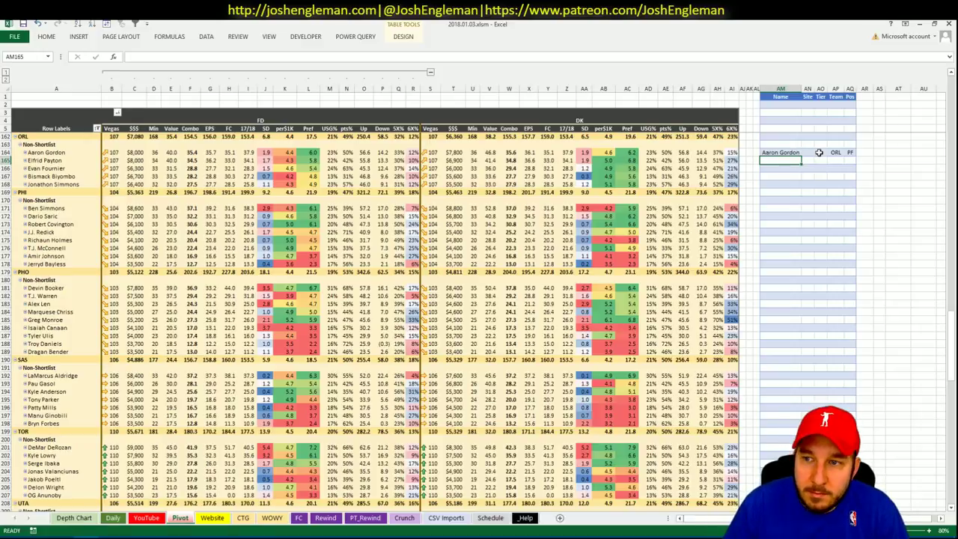
left_click(808, 152)
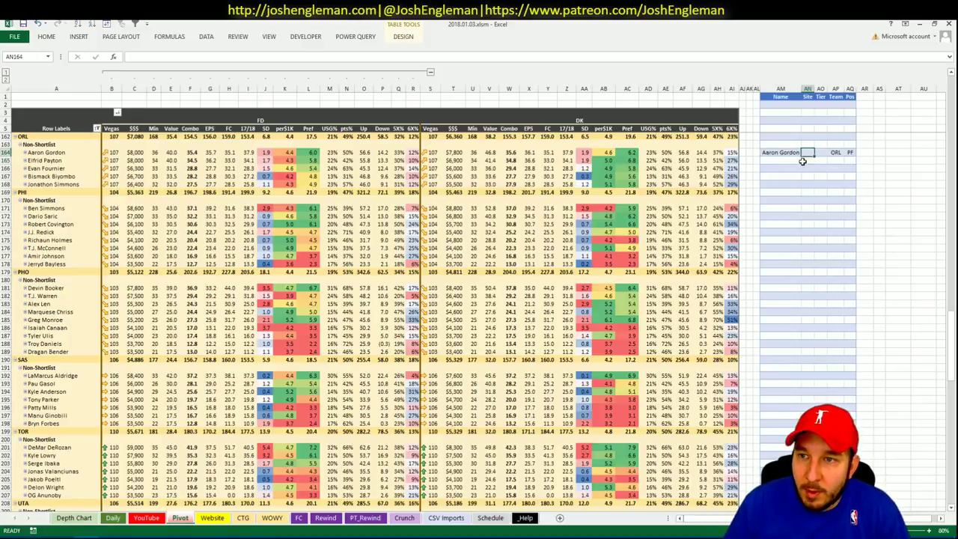
left_click(821, 153)
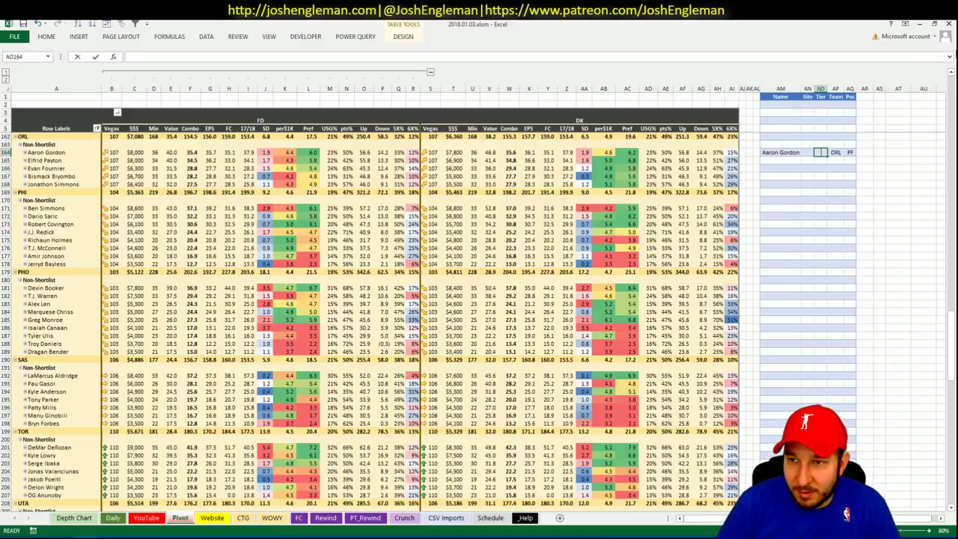
type("3")
key("Return")
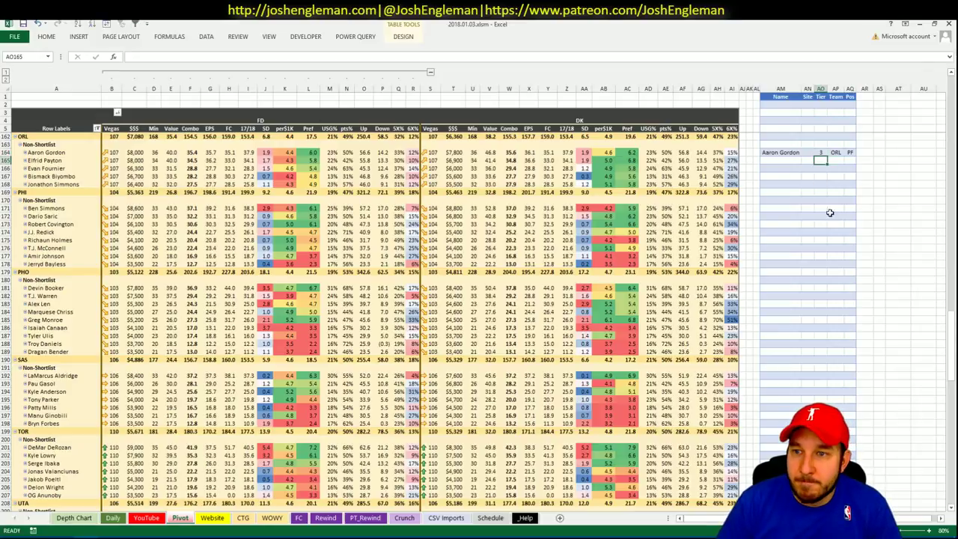
Add Elfrid Payton to the player table directly below Aaron Gordon and assign him tier 2
left_click(796, 160)
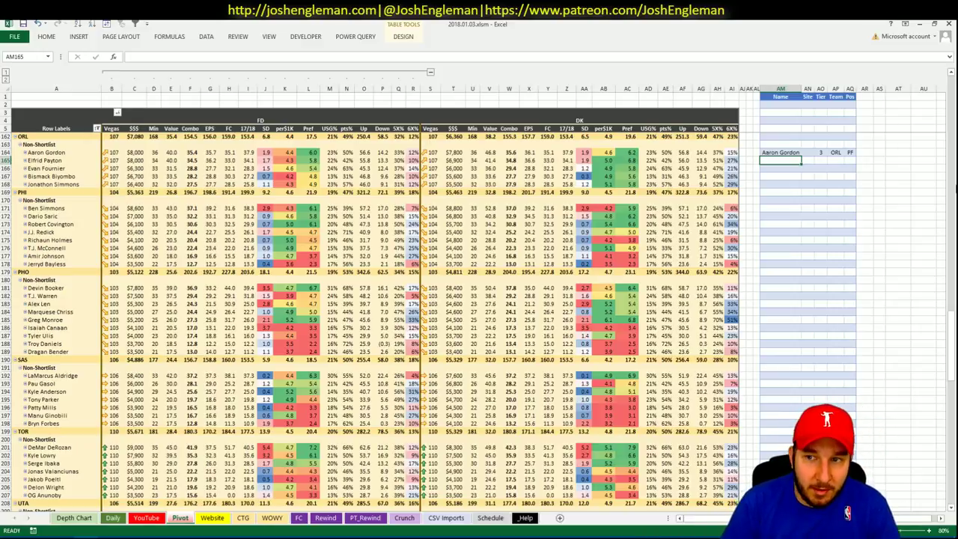
type("Elfrid")
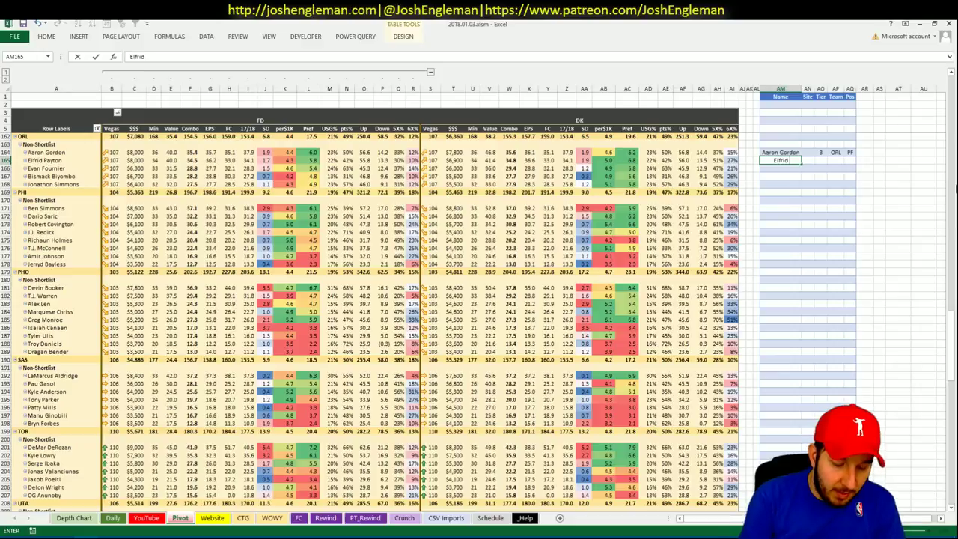
type(" Payton")
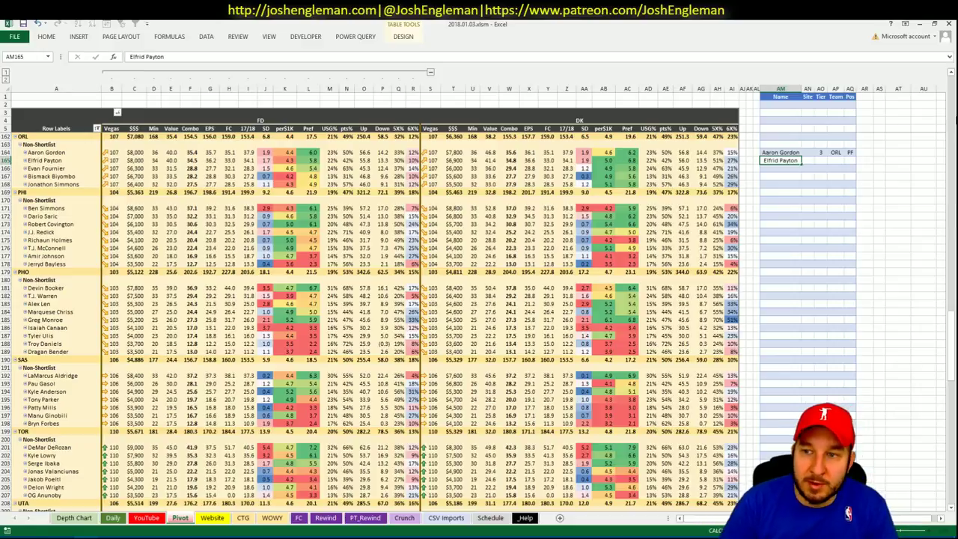
key("Return")
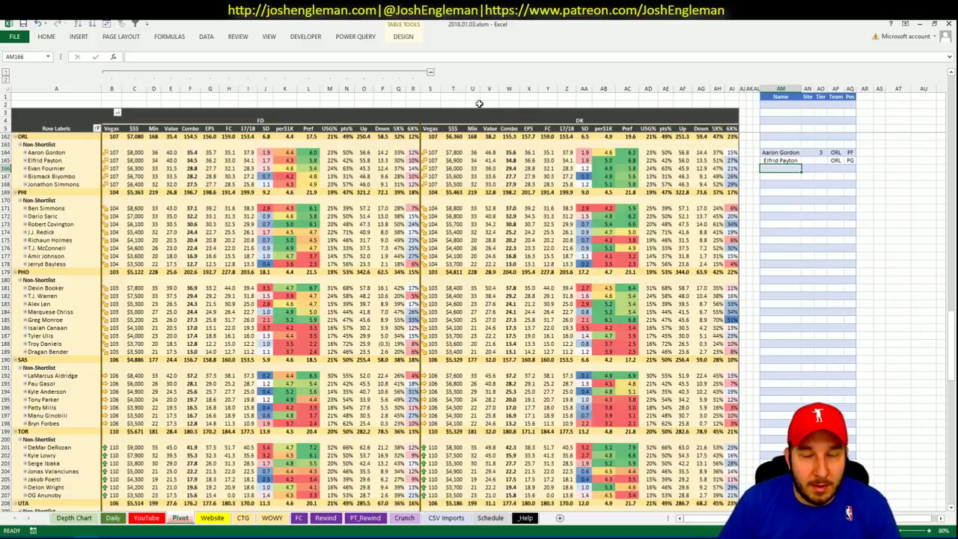
left_click(820, 160)
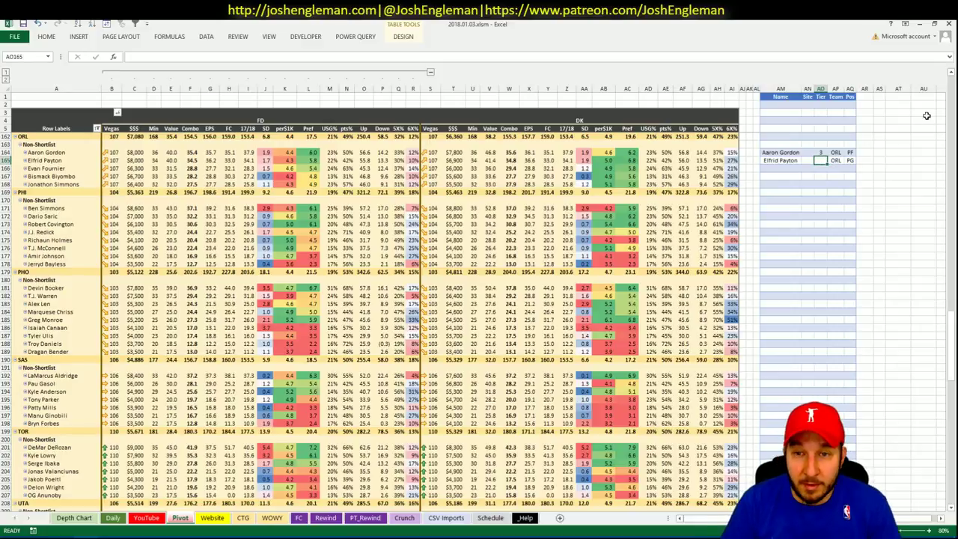
type("2")
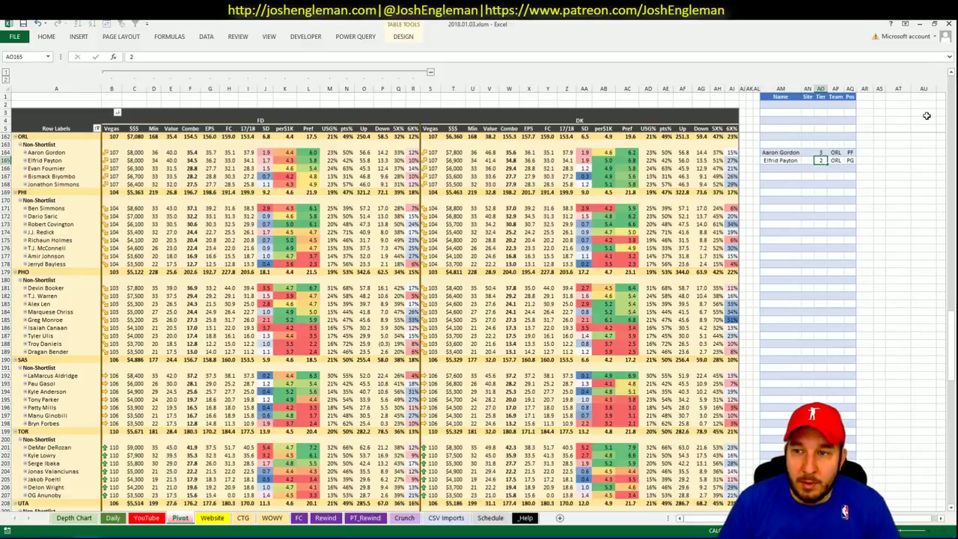
left_click(800, 167)
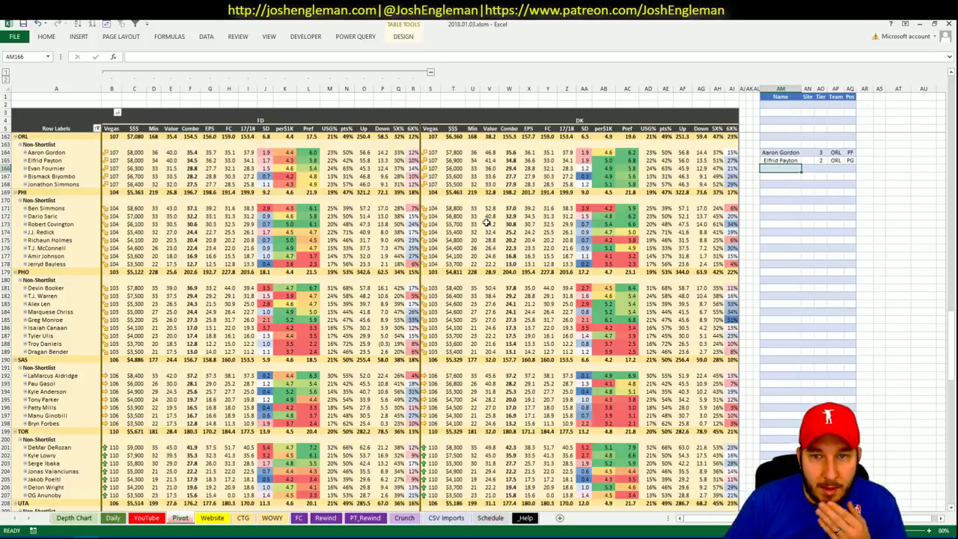
Compare the Orlando players' shot profiles on the CTG worksheet with their recent minutes and FanDuel scores on the YouTube worksheet
left_click(243, 517)
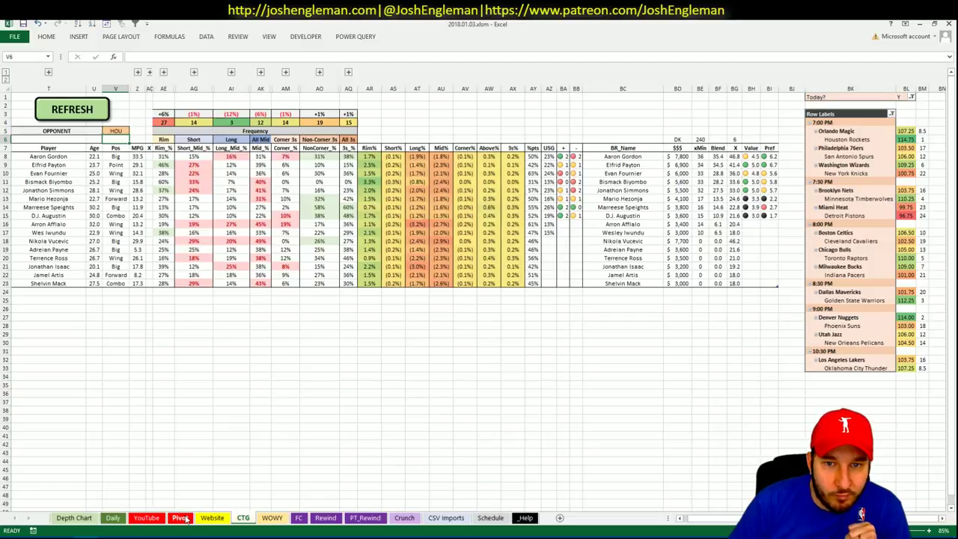
left_click(183, 517)
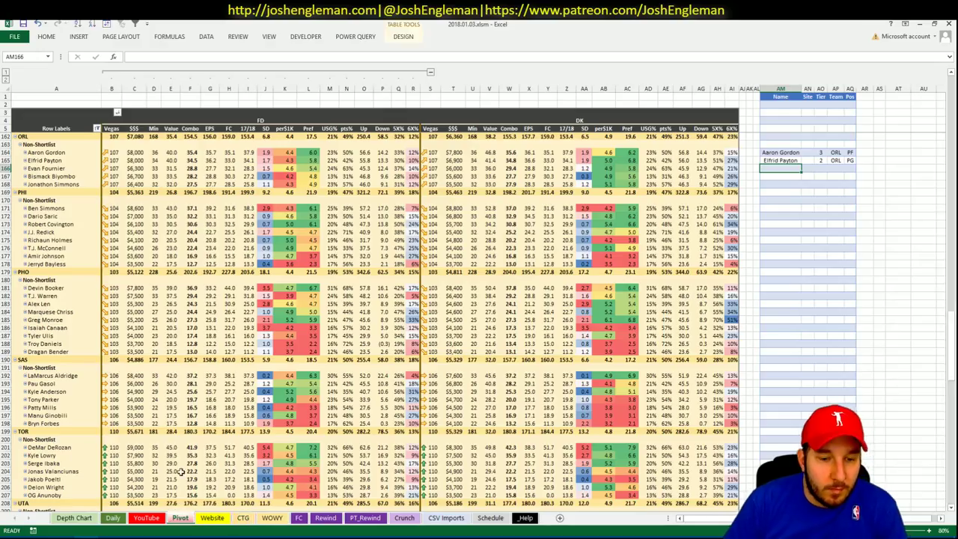
left_click(144, 518)
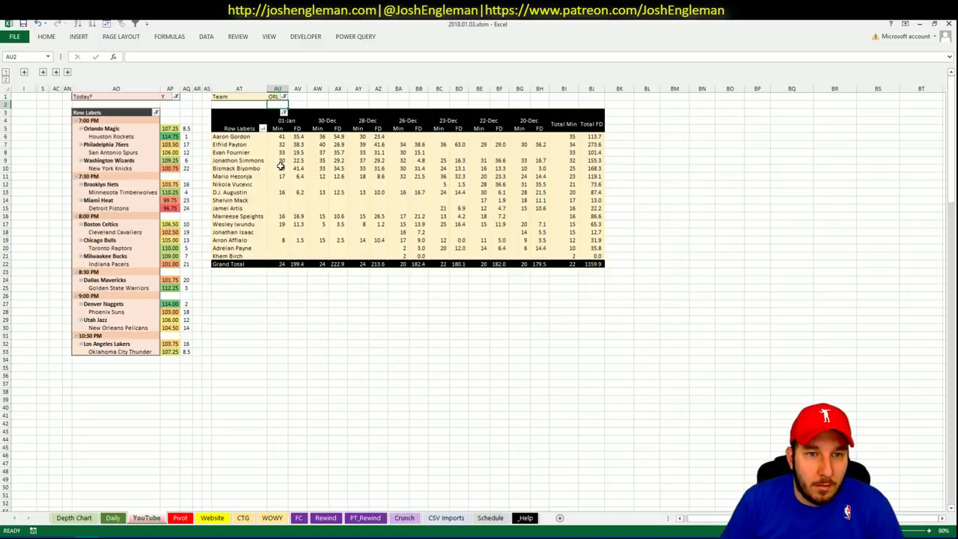
left_click(181, 517)
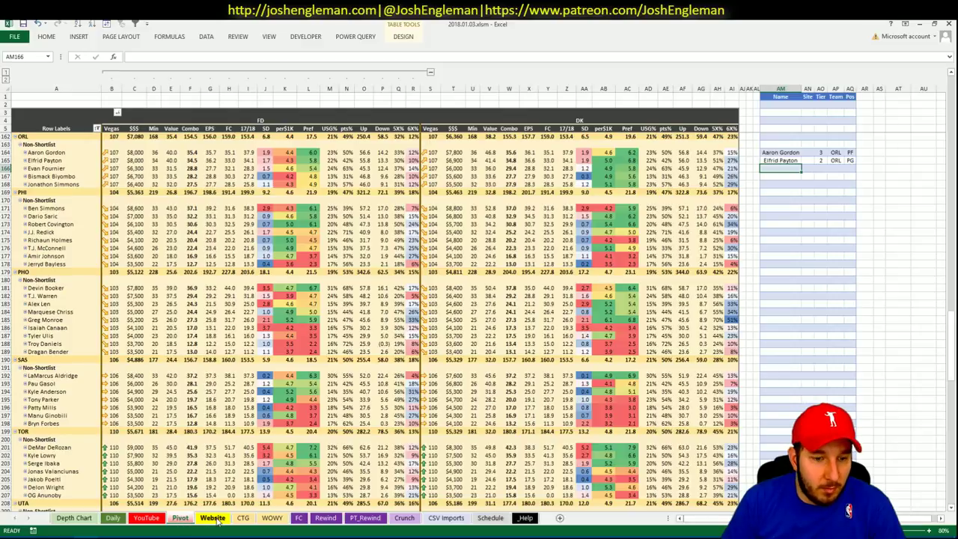
left_click(157, 522)
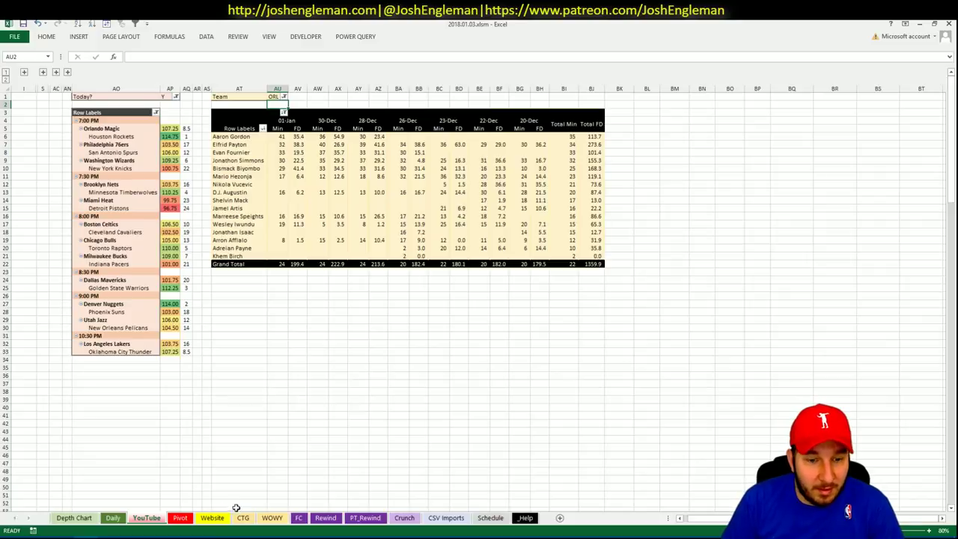
left_click(184, 520)
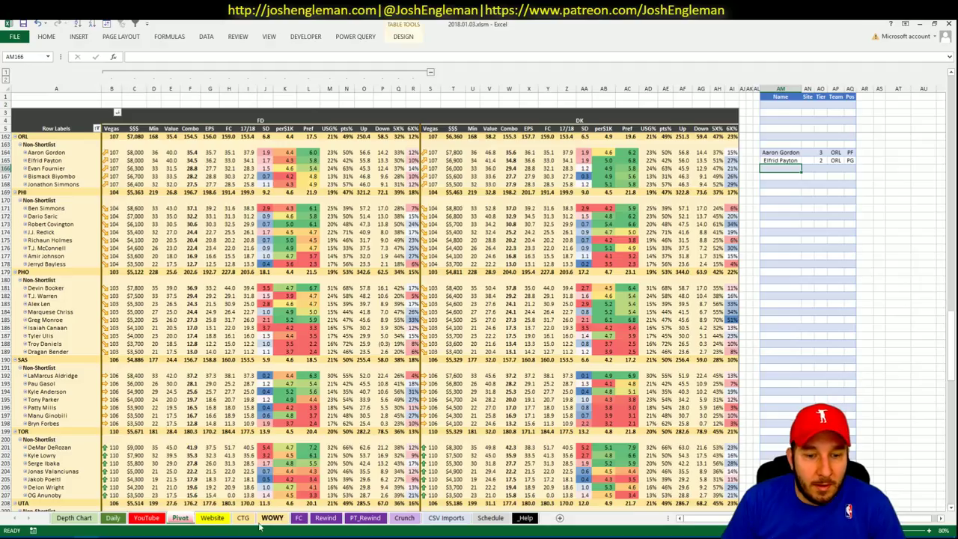
left_click(213, 518)
left_click(240, 520)
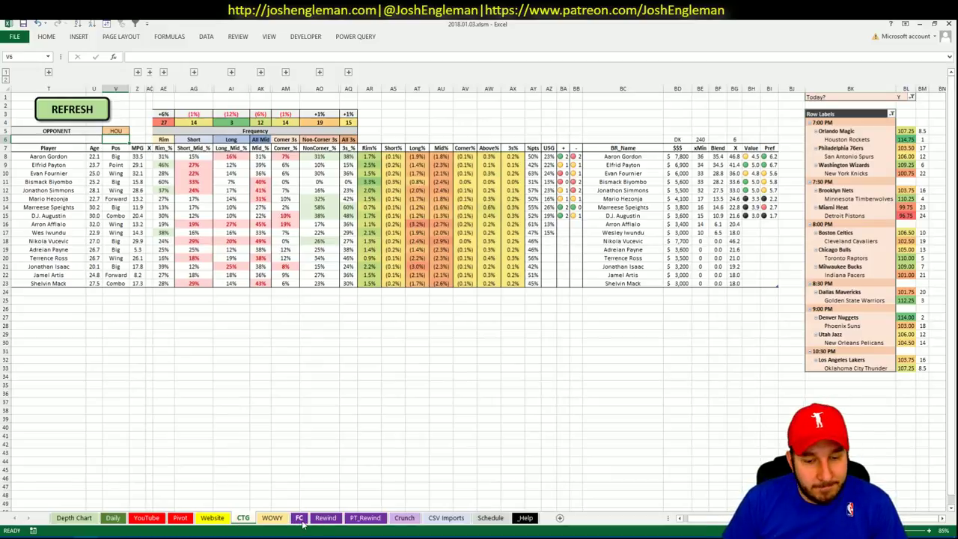
left_click(180, 518)
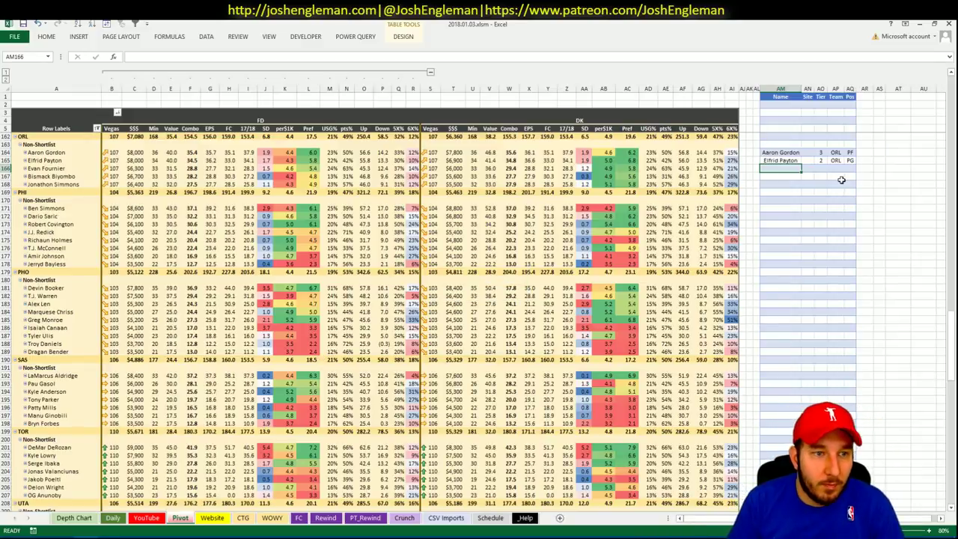
Add Evan Fournier to the Pivot worksheet's player table below Elfrid Payton and assign him tier 4
type("Evan Fournier")
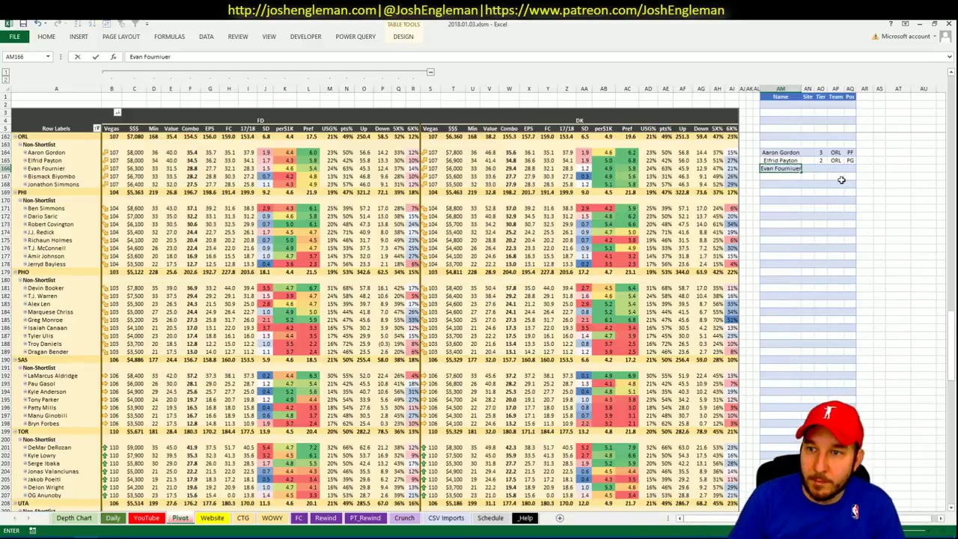
key("Tab")
key("Tab")
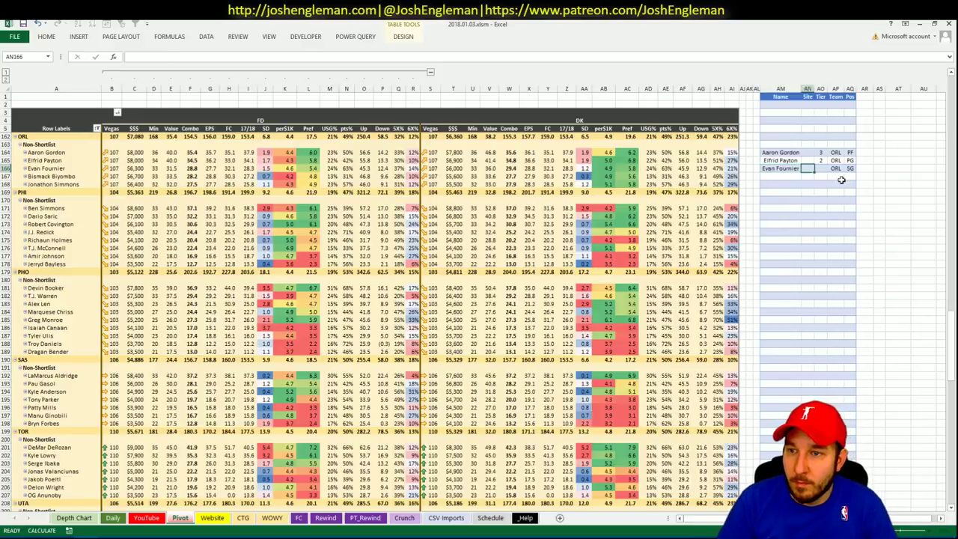
type("4")
key("Return")
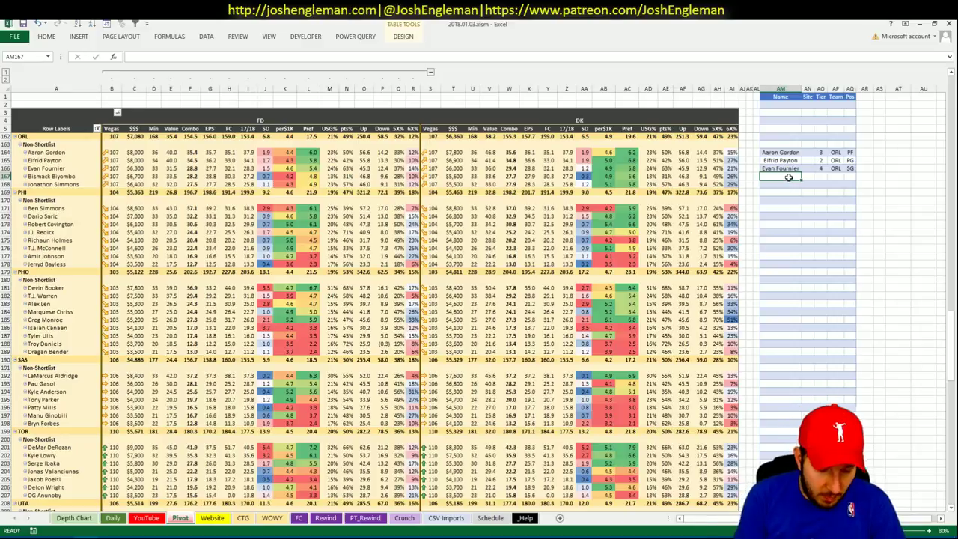
Add Bismack Biyombo to the player table with DK as the site, and autofit the Name column
type("Bismack")
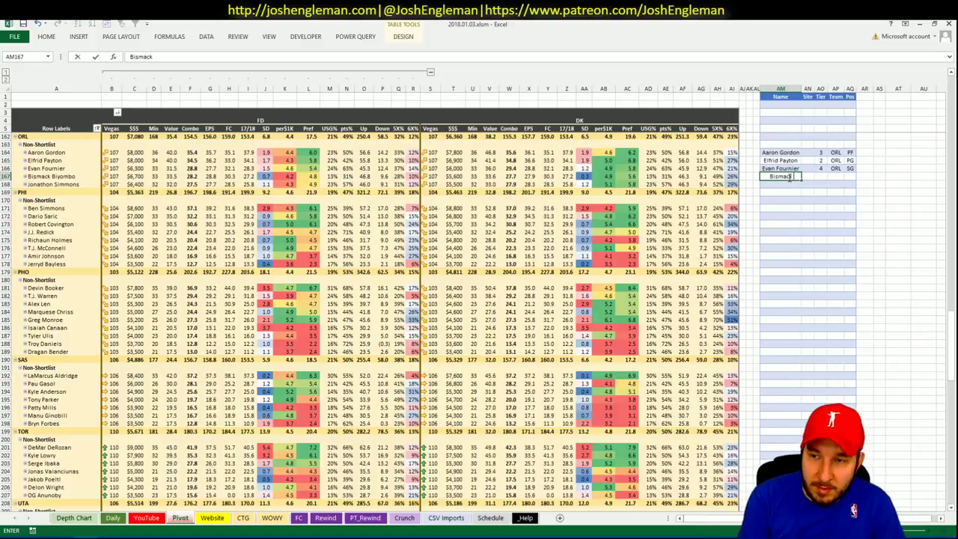
type(" Biyombo")
key("ctrl+Return")
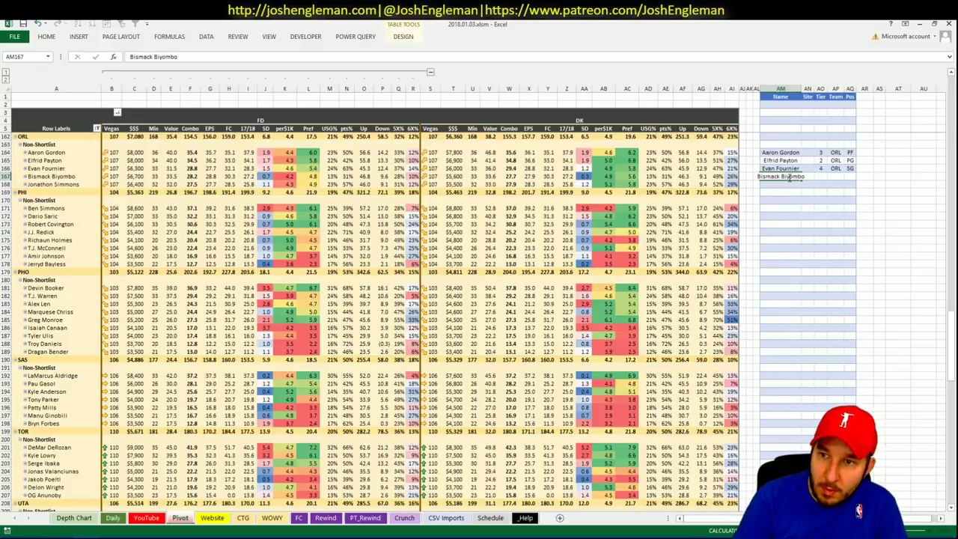
key("Tab")
type("DK")
key("Tab")
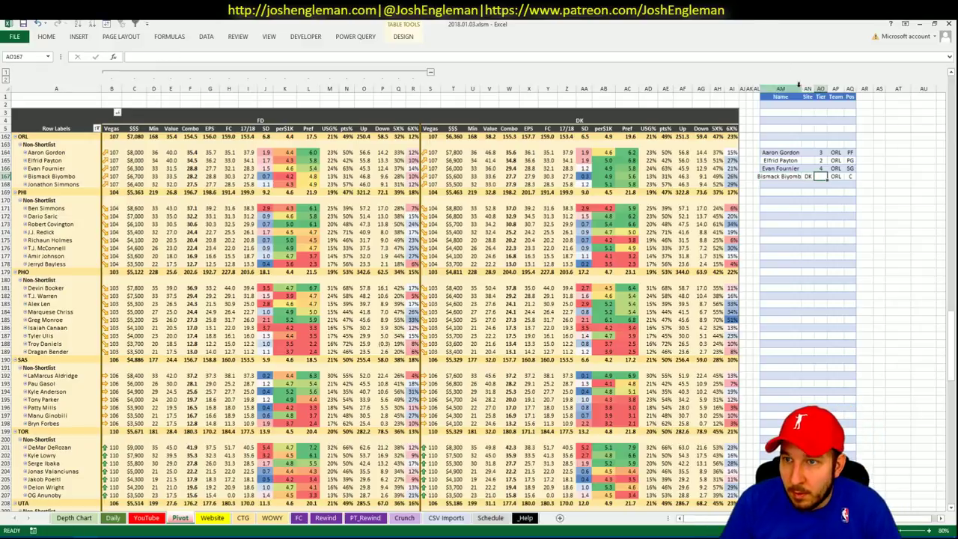
double_click(799, 87)
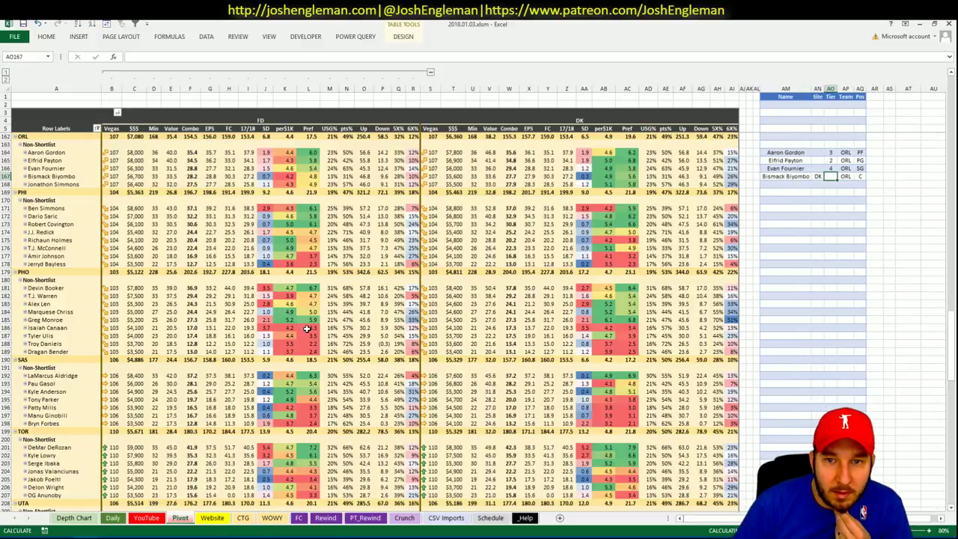
Check the Orlando game log on the YouTube worksheet, and set Bismack Biyombo's tier to 2 on the Pivot worksheet
left_click(155, 517)
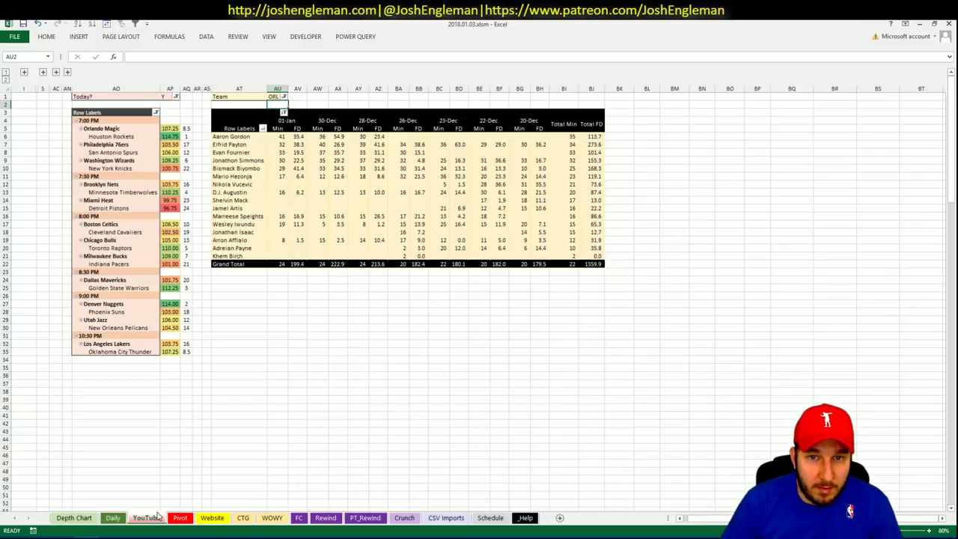
left_click(180, 516)
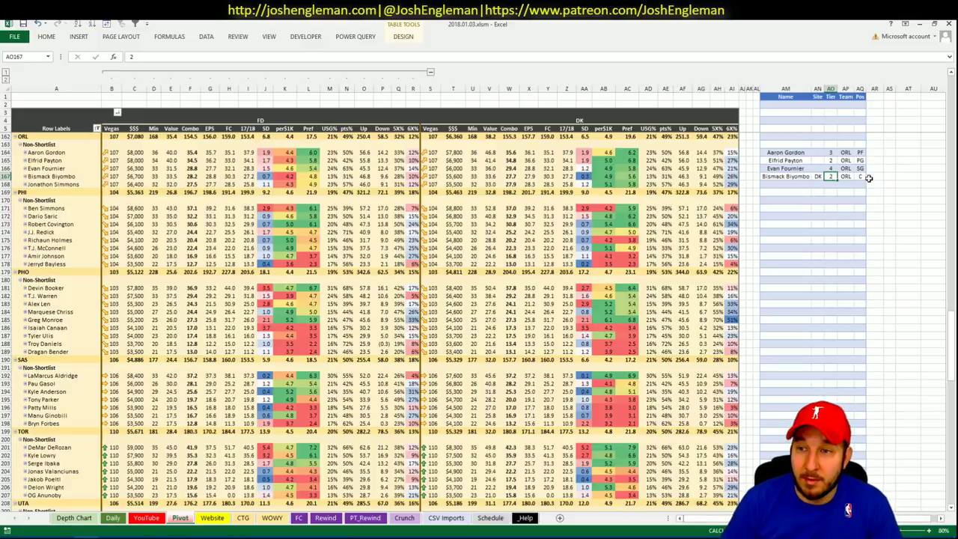
type("2")
key("Return")
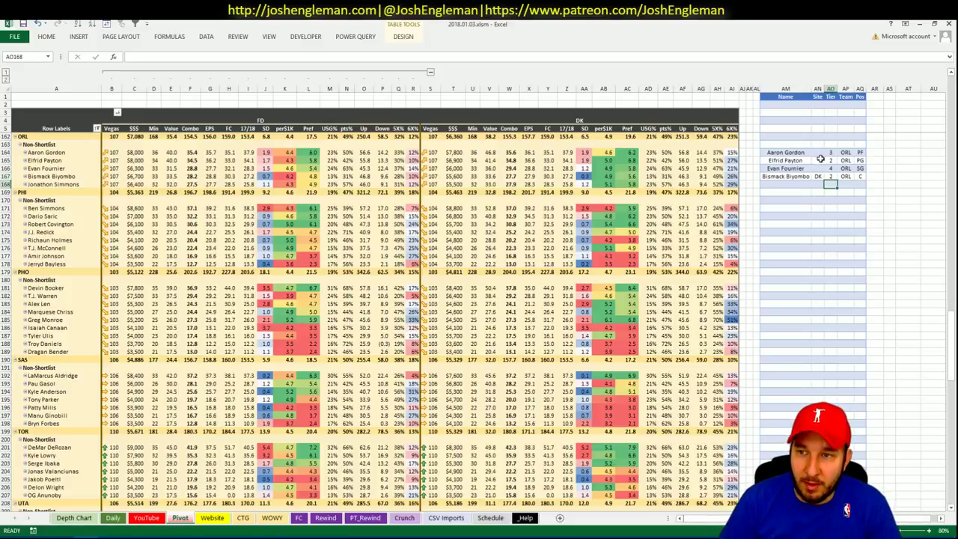
left_click(815, 200)
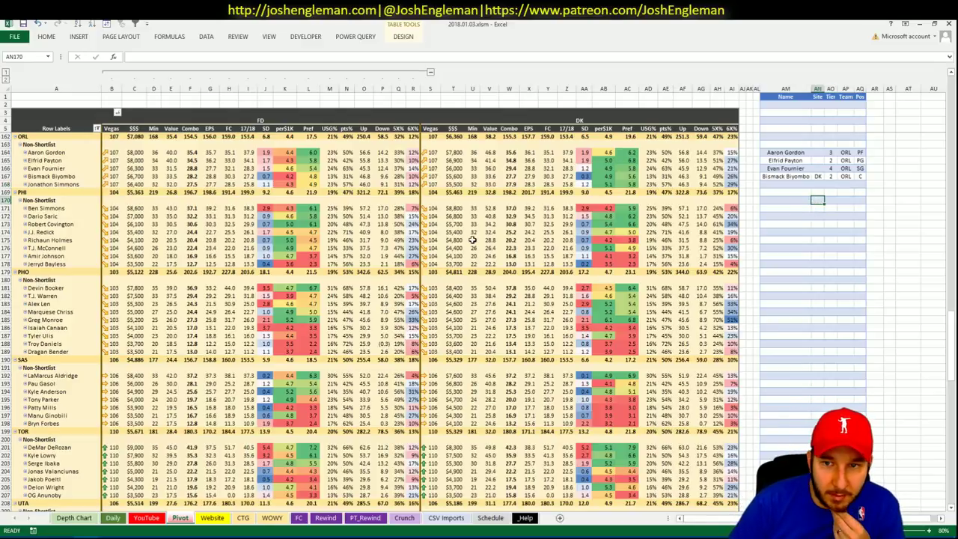
Review the Orlando projections on the Pivot worksheet and the players' shot frequencies against HOU on the CTG worksheet
mouse_move(476, 242)
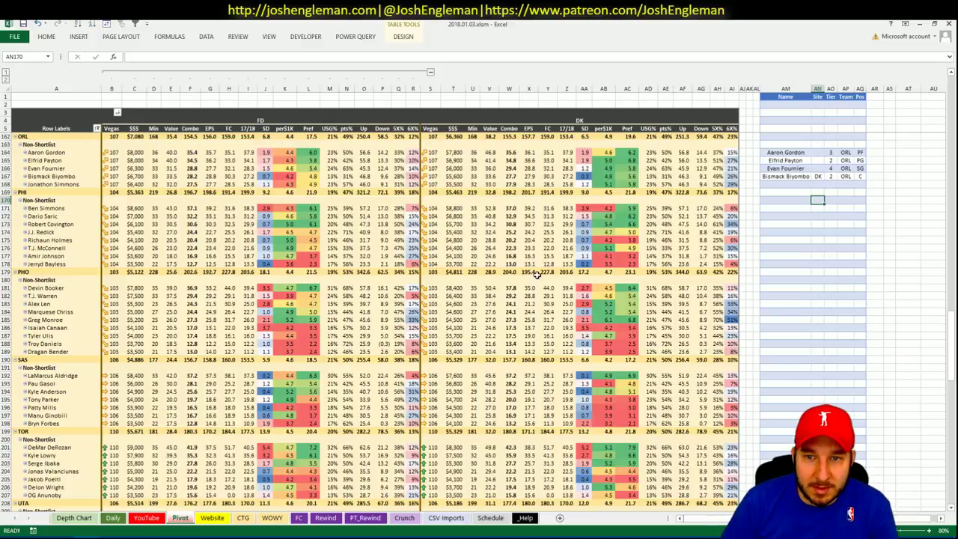
left_click(238, 517)
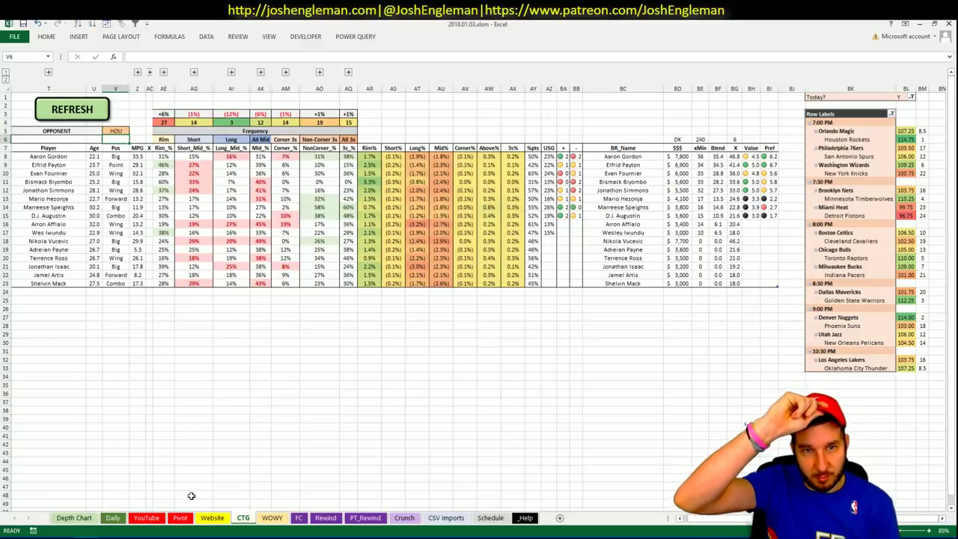
left_click(113, 517)
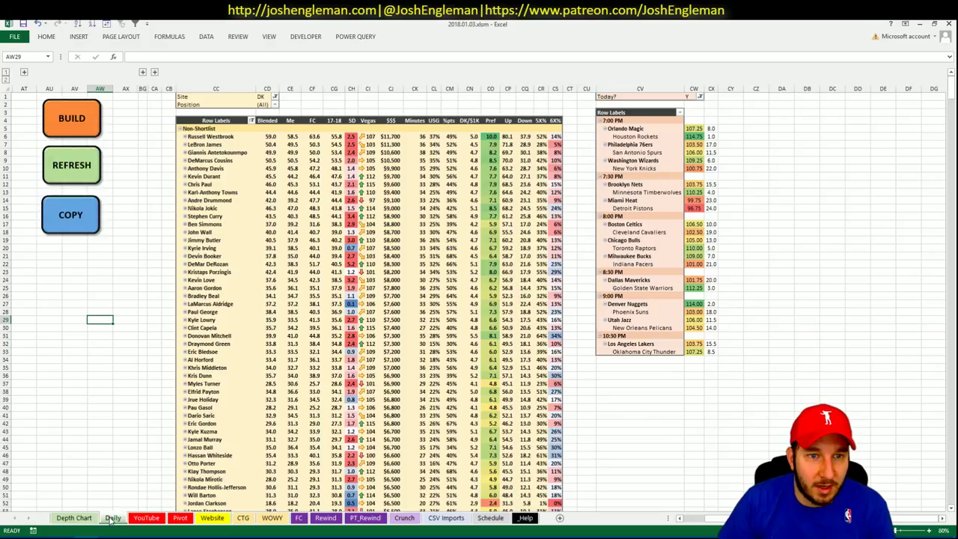
left_click(180, 519)
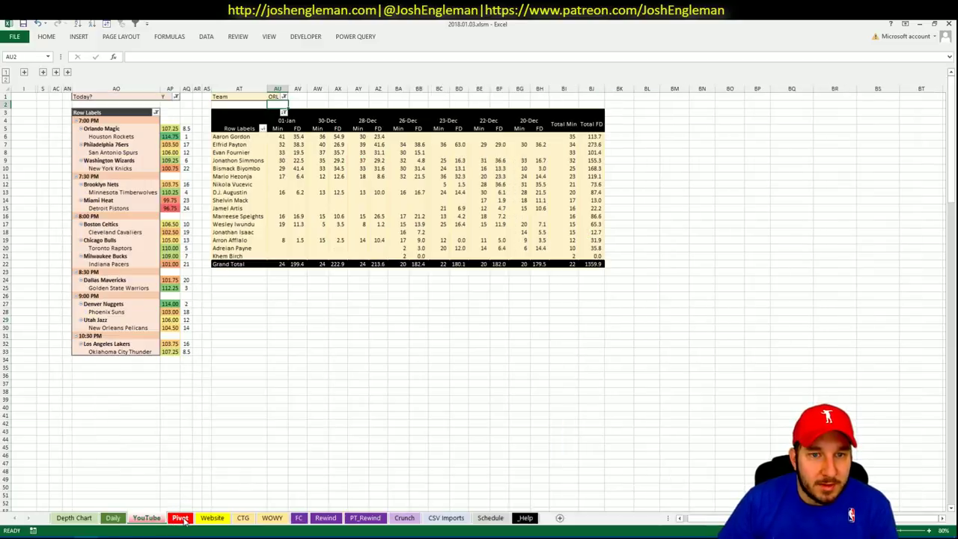
left_click(147, 519)
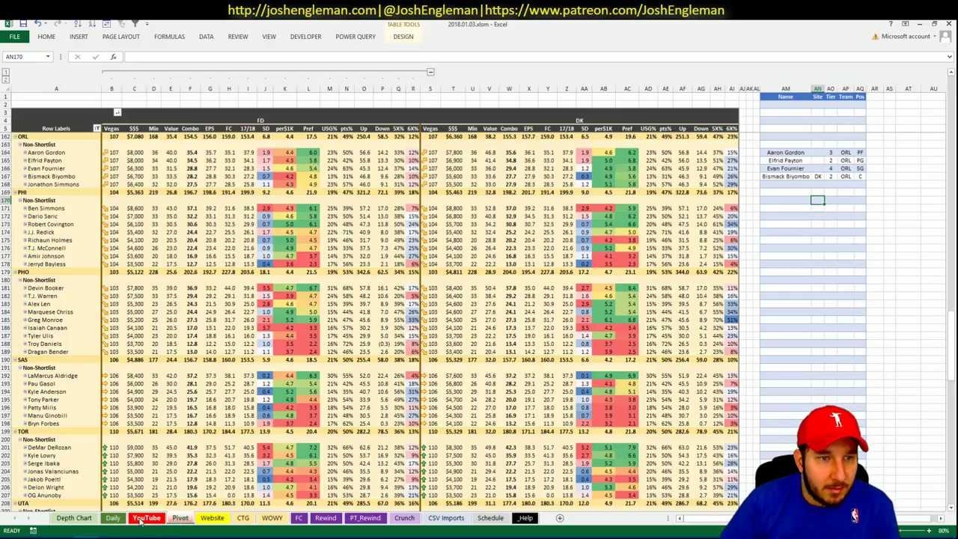
left_click(142, 518)
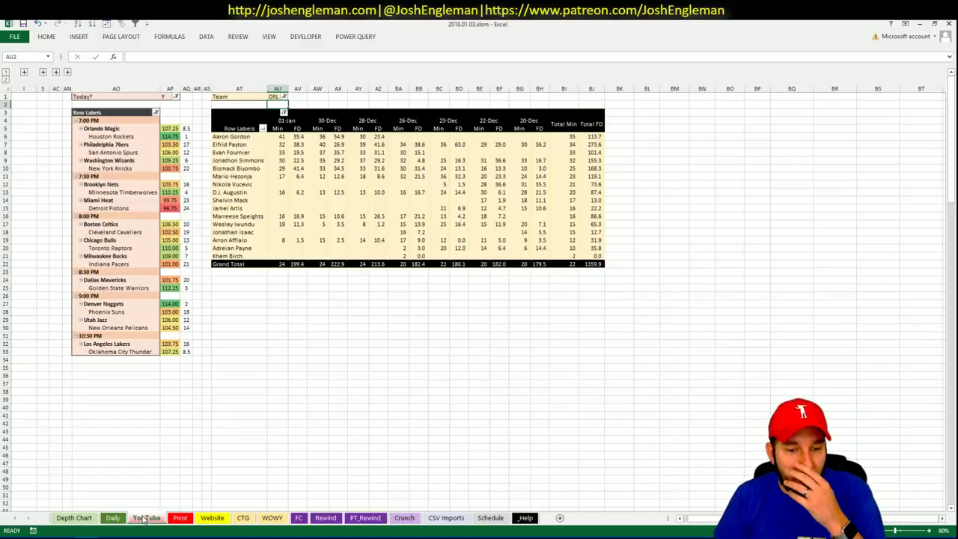
left_click(173, 517)
Filter the minutes and wPPM pivot chart on the CSV Imports worksheet to Jonathon Simmons and select his last five wPPM values
left_click(490, 518)
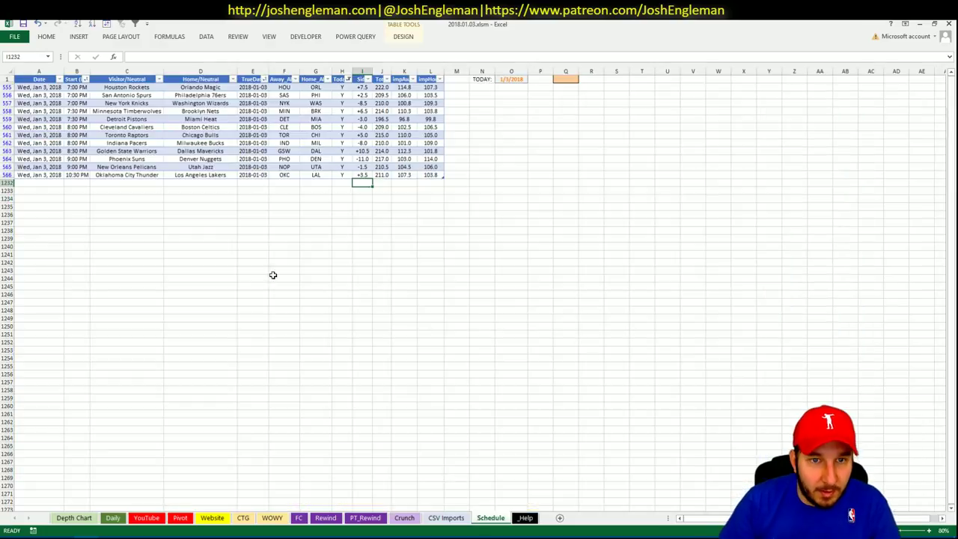
key("ctrl+Page_Up")
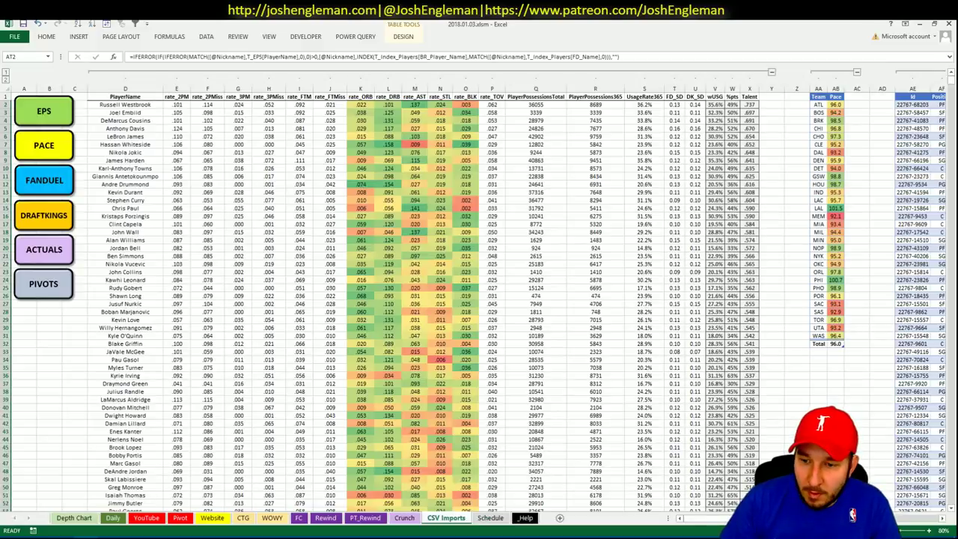
left_click_drag(688, 518, 755, 518)
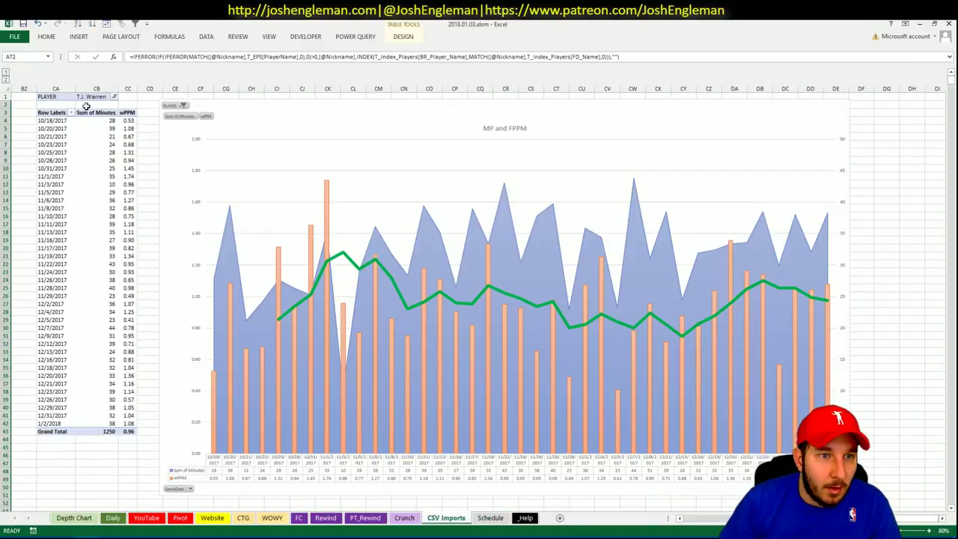
left_click(114, 96)
type("simmons")
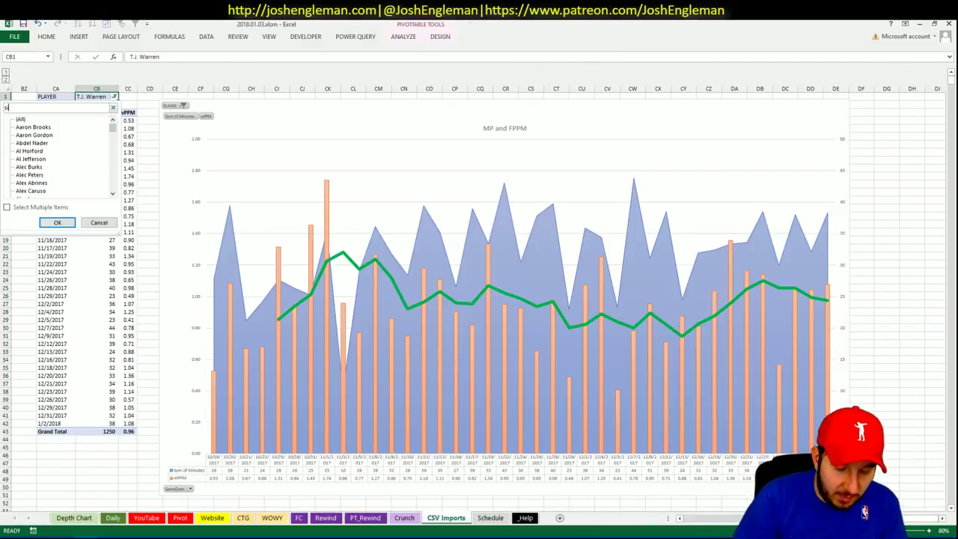
left_click(63, 126)
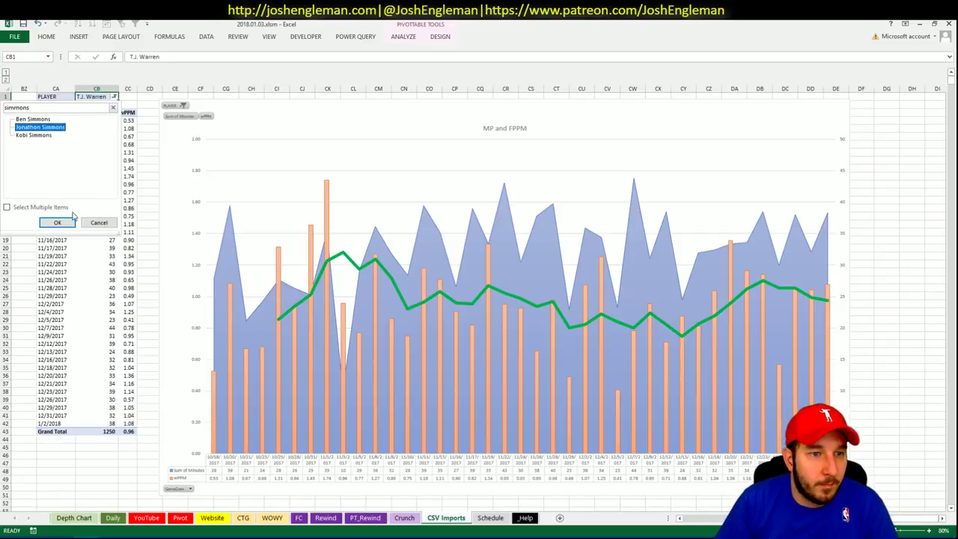
left_click(67, 219)
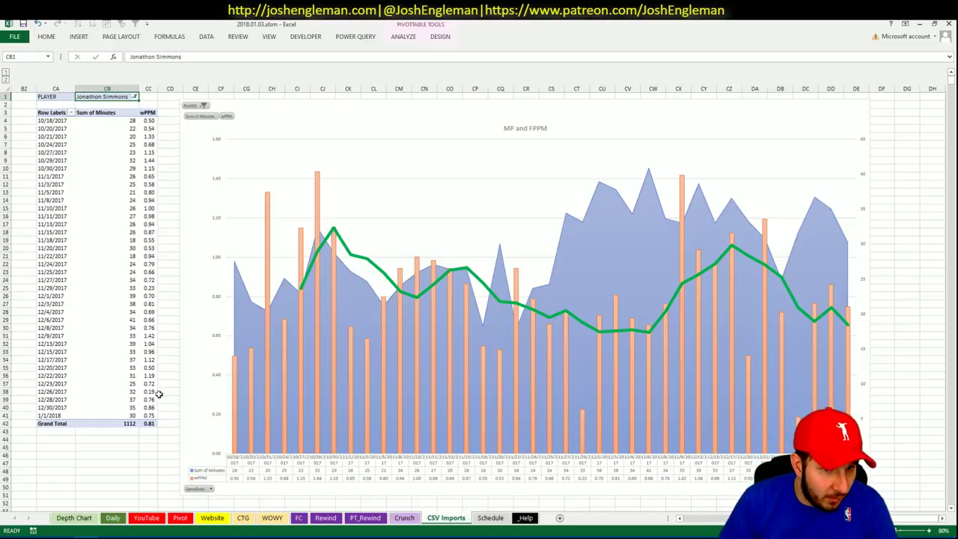
left_click_drag(149, 383, 152, 415)
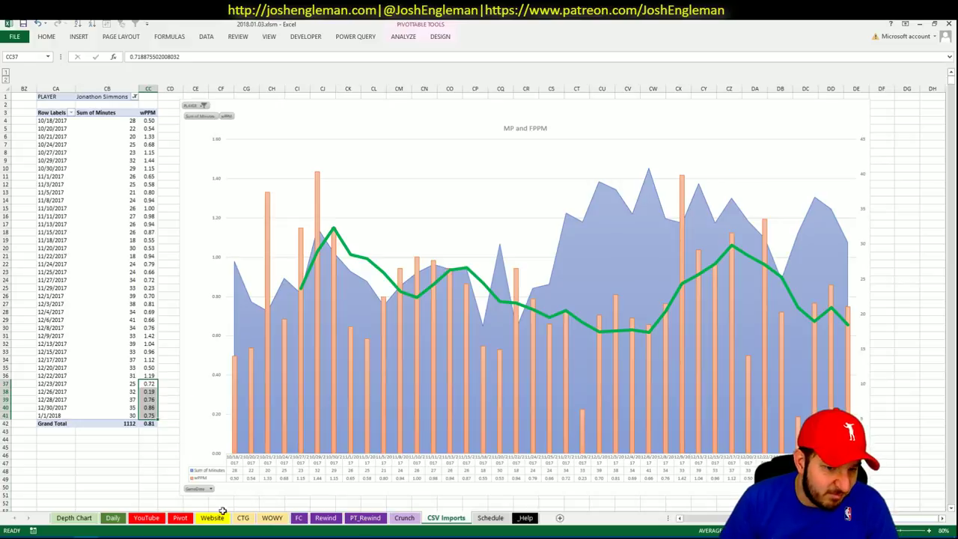
Refresh the projections pivot table on the Pivot worksheet and sort its shortlist groups in ascending order
left_click(180, 518)
left_click(816, 191)
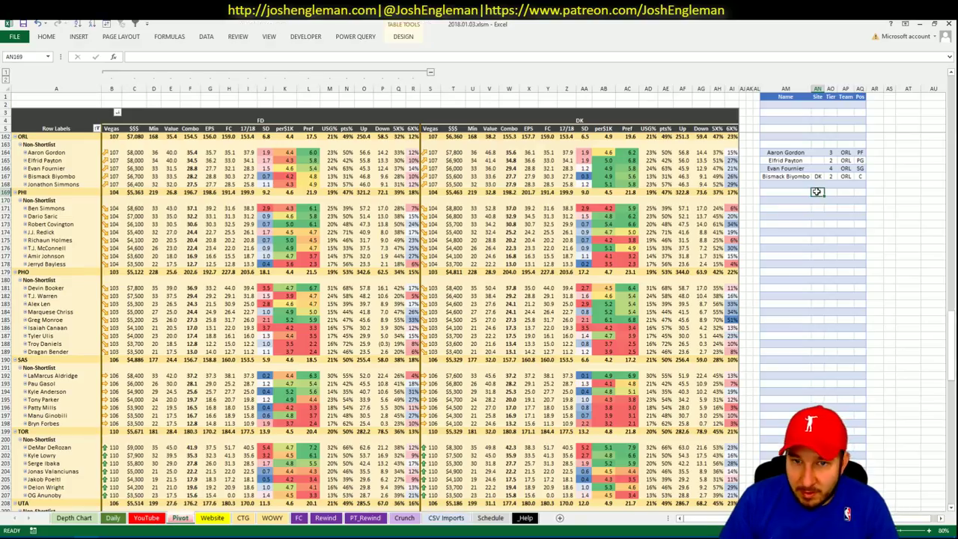
right_click(154, 161)
left_click(176, 208)
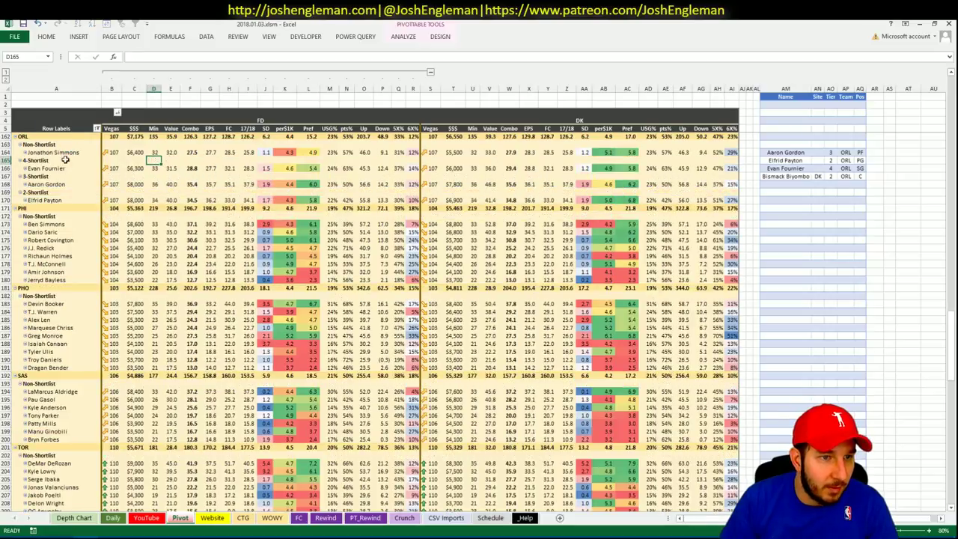
left_click(43, 144)
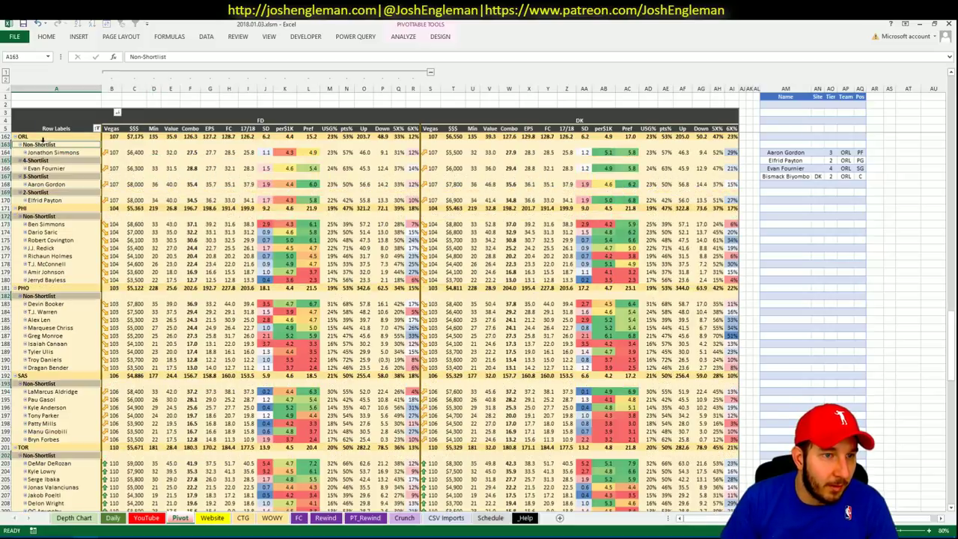
left_click(79, 25)
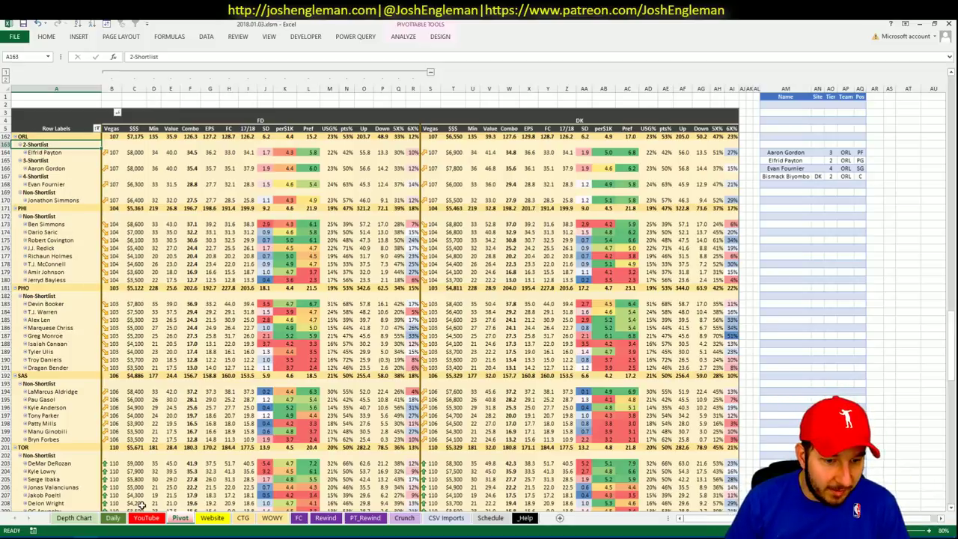
Refresh the DK player pivot table on the Daily worksheet
left_click(146, 517)
left_click(113, 517)
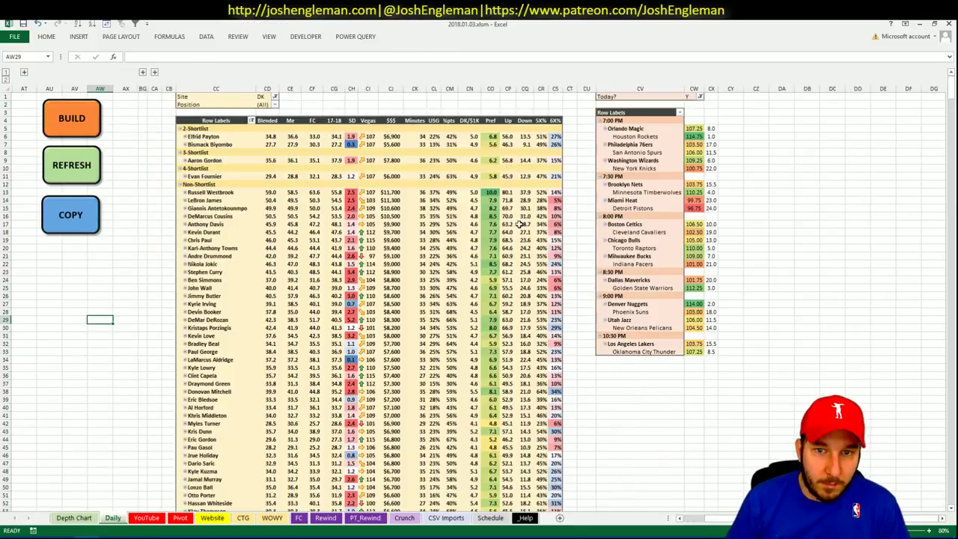
right_click(331, 223)
left_click(389, 271)
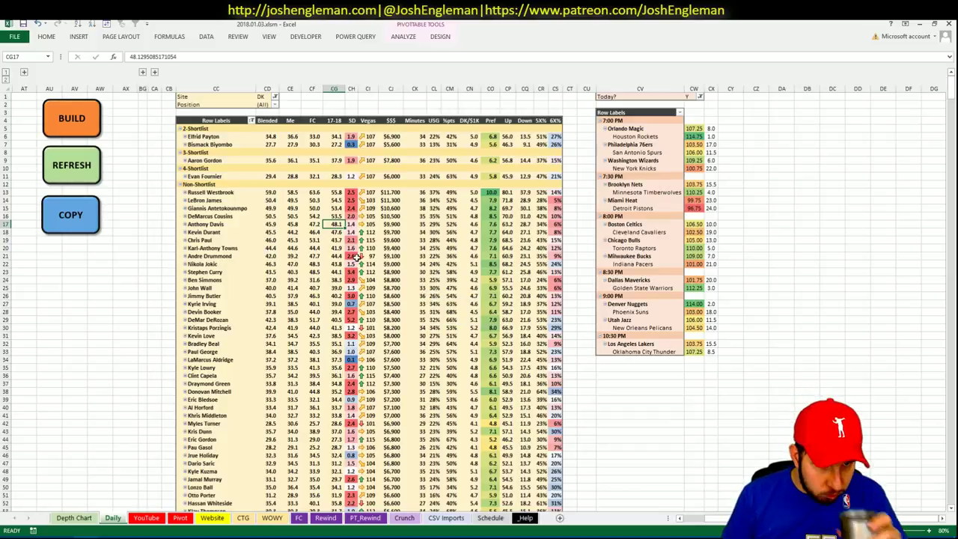
Collapse Gerald Green's position rows in the HOU block of the Pivot worksheet
left_click(212, 518)
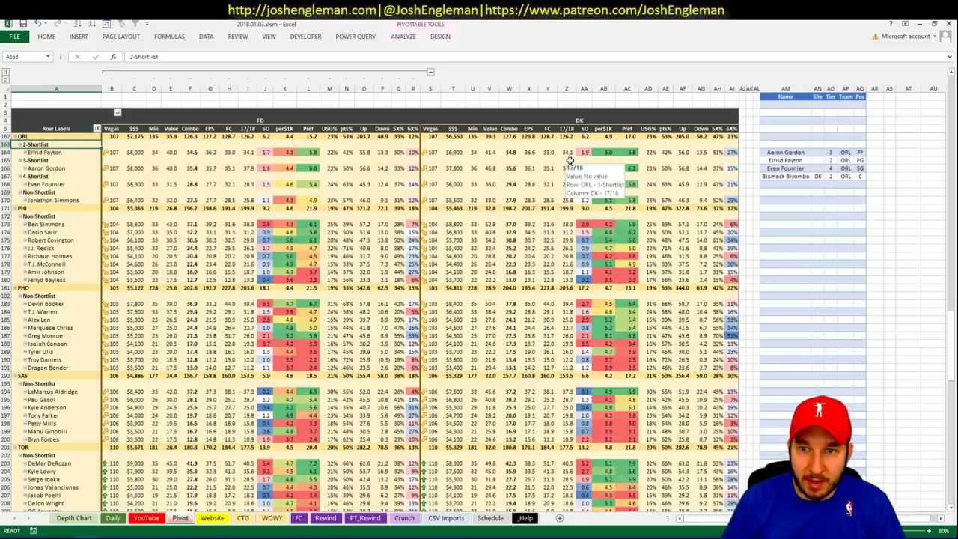
left_click(183, 272)
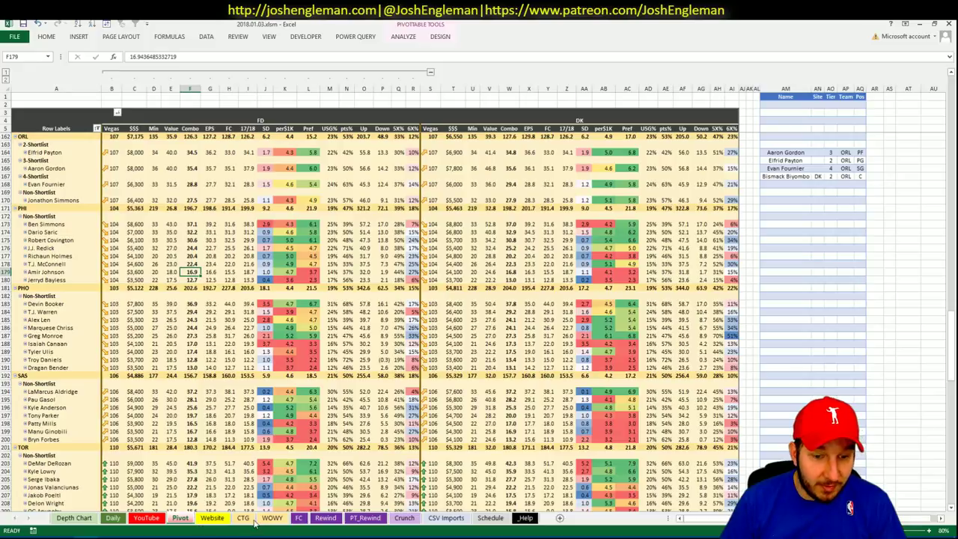
left_click(148, 516)
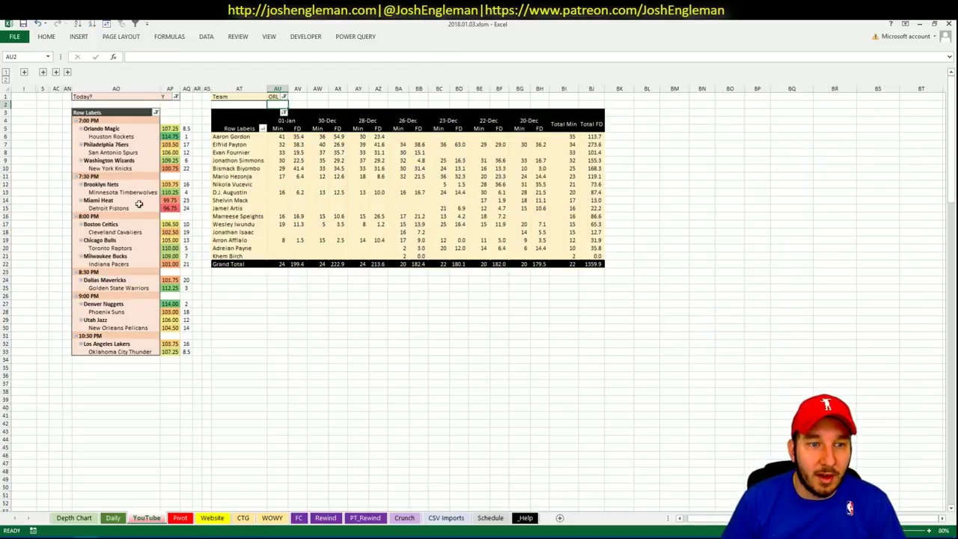
left_click(185, 518)
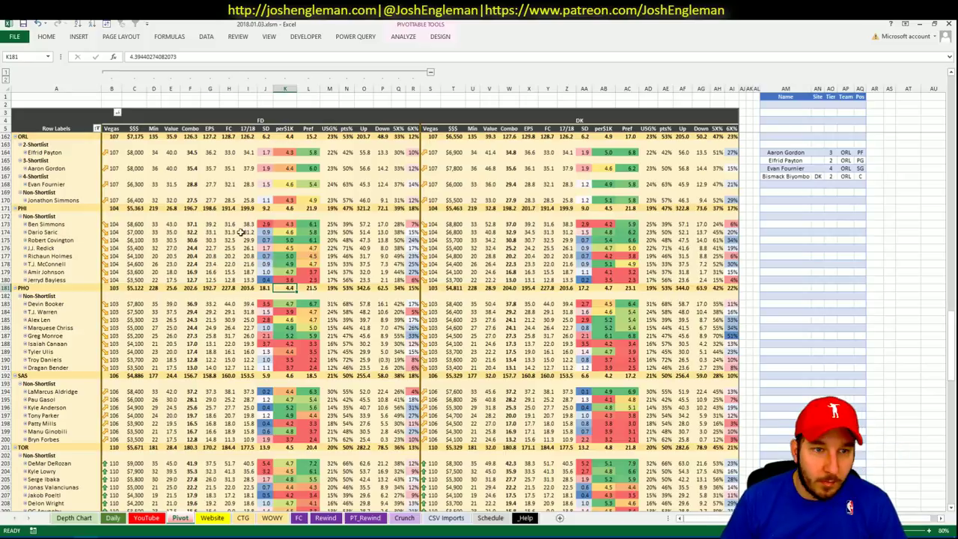
left_click(230, 288)
scroll(232, 291, "up", 8)
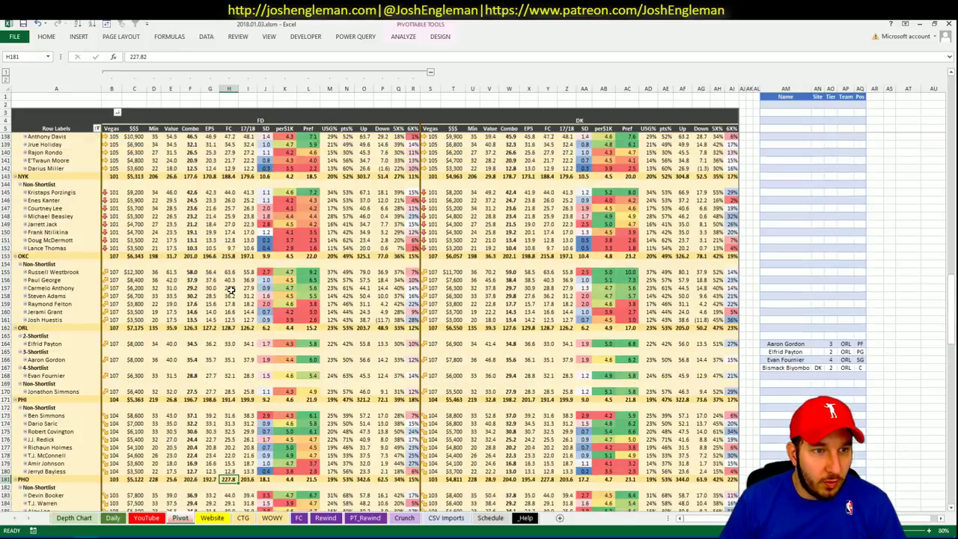
scroll(232, 290, "up", 18)
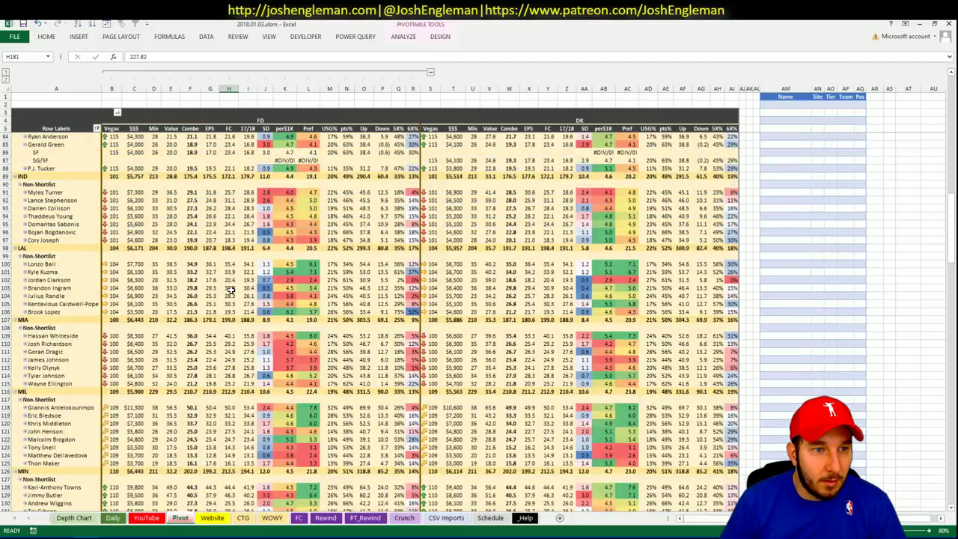
scroll(232, 290, "up", 2)
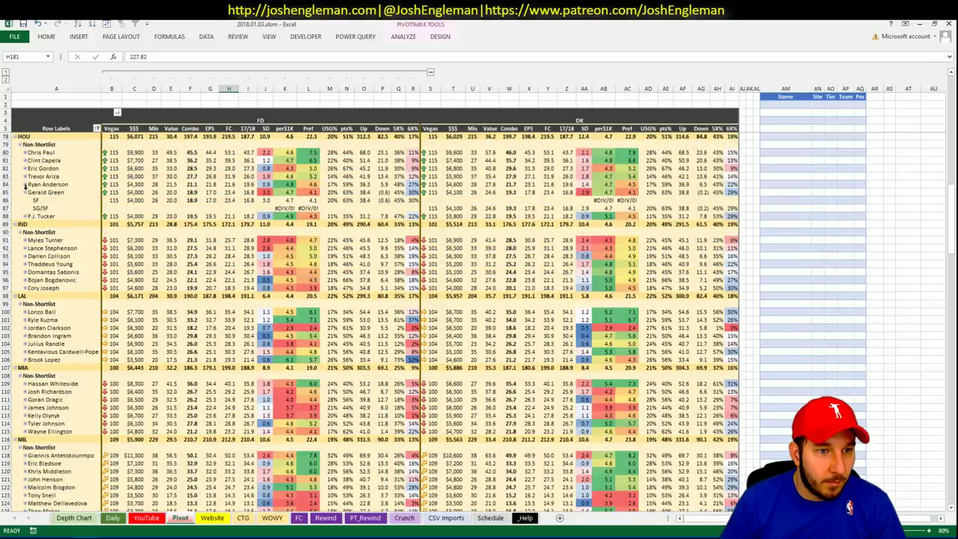
left_click(26, 193)
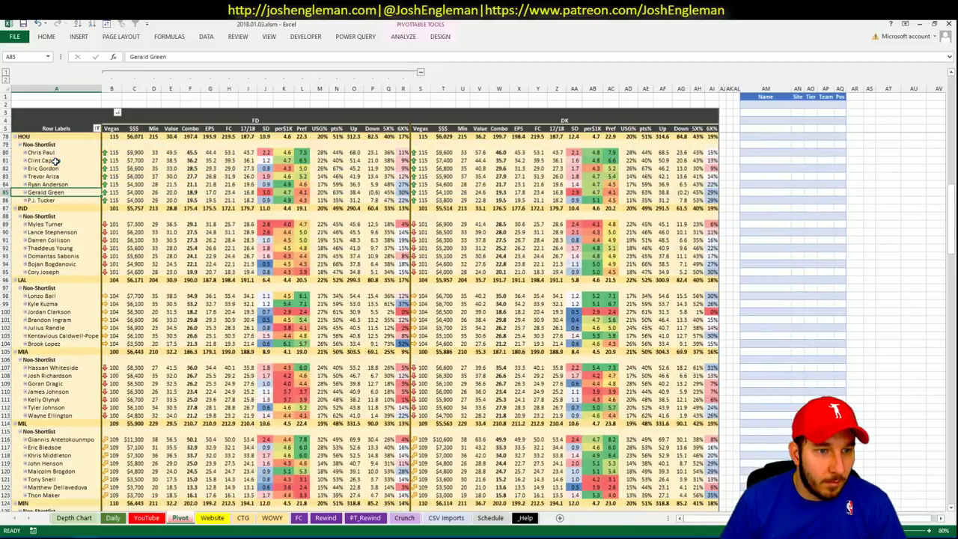
Switch to the Cleaning the Glass site in the browser and open the Houston Rockets team page
left_click(212, 518)
key("alt+Tab")
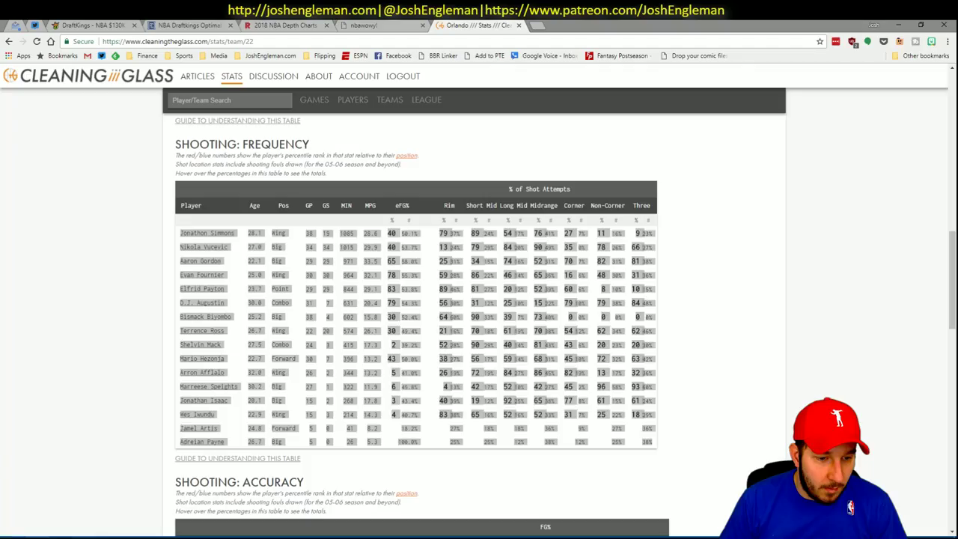
left_click(212, 100)
type("rocket")
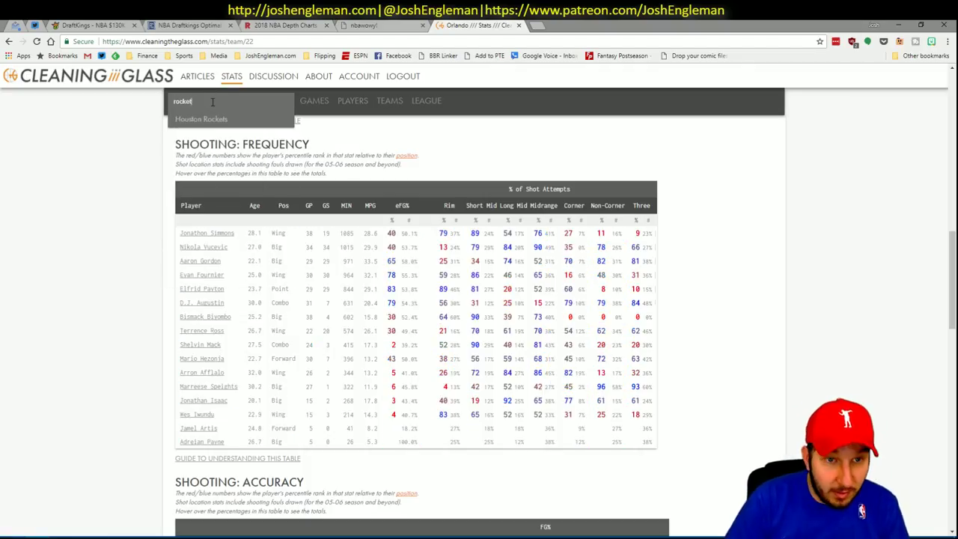
key("Down")
key("Return")
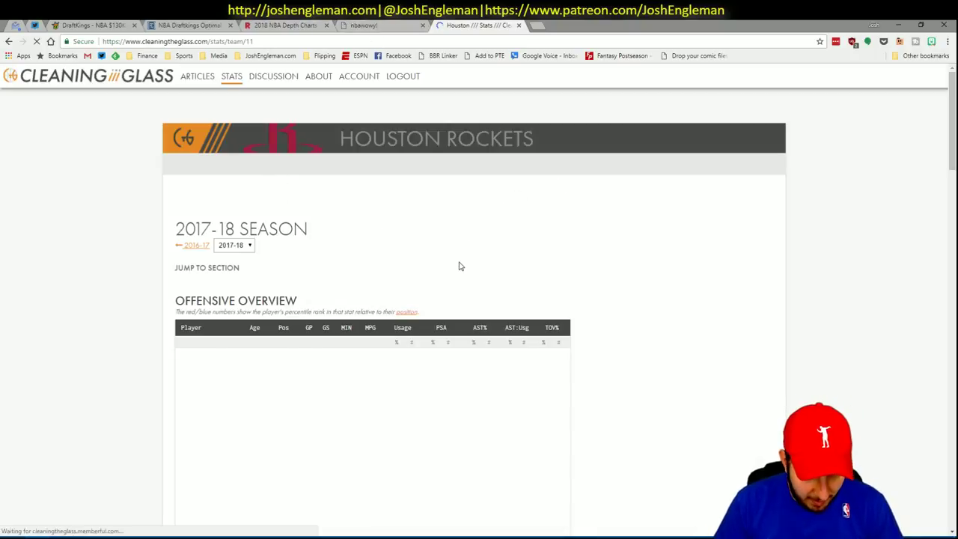
Copy all of Houston's player rows from the Shooting: Frequency table and bring them into the CTG worksheet in Excel
left_click(322, 278)
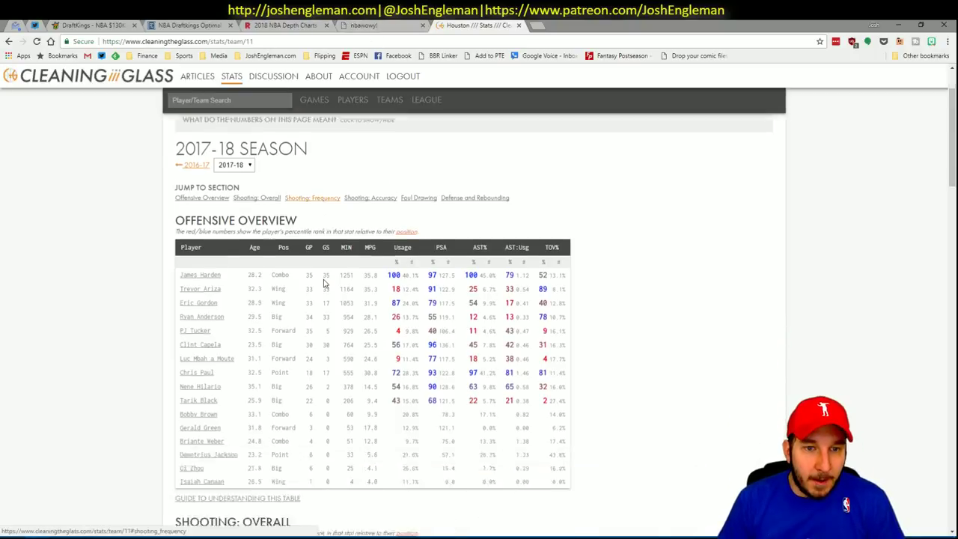
left_click_drag(655, 449, 253, 235)
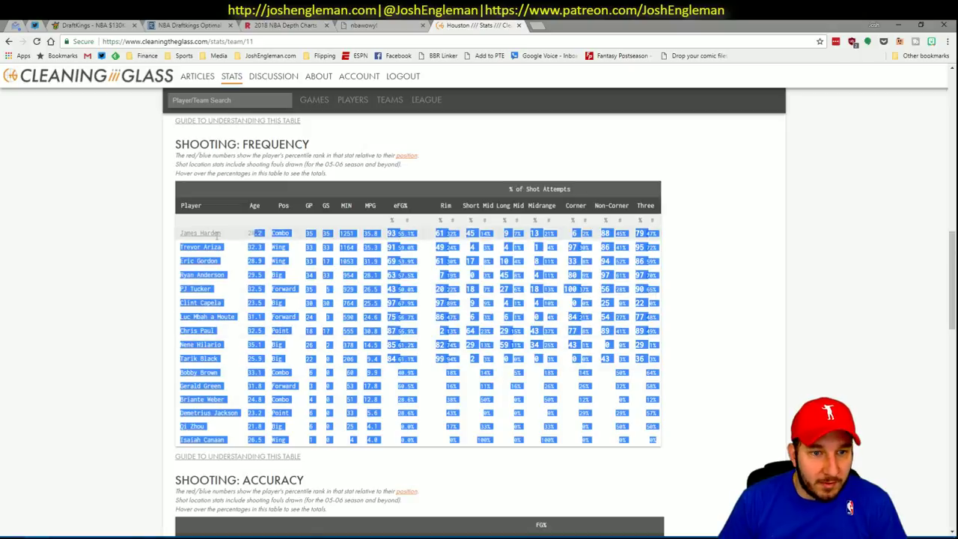
key("alt+Tab")
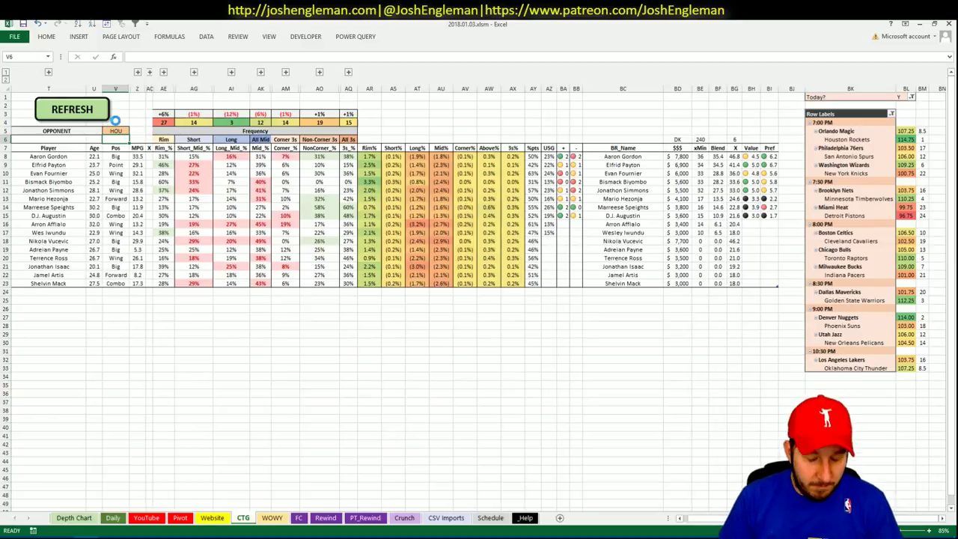
Set the opponent on the CTG worksheet to ORL to check the Houston players' matchups, and open the WOWY worksheet
left_click(114, 127)
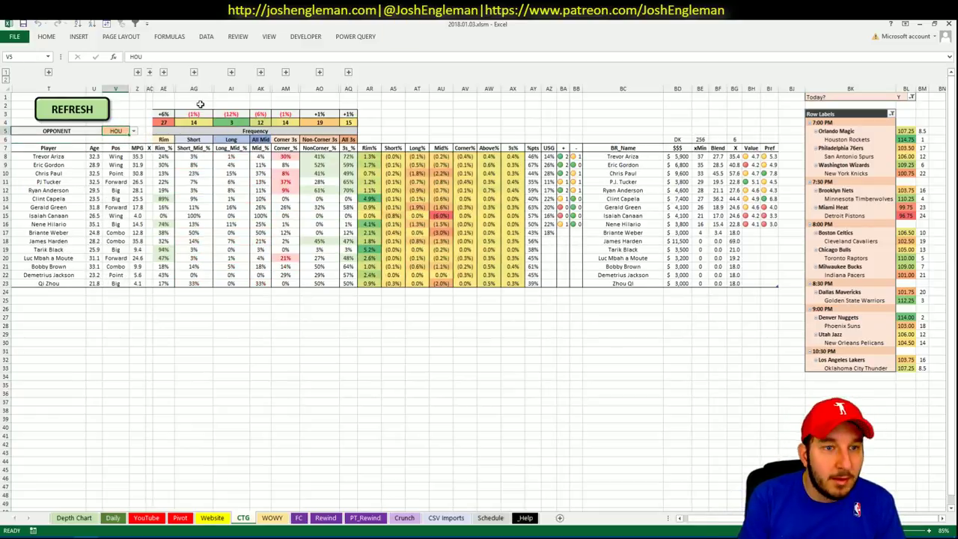
key("ctrl+z")
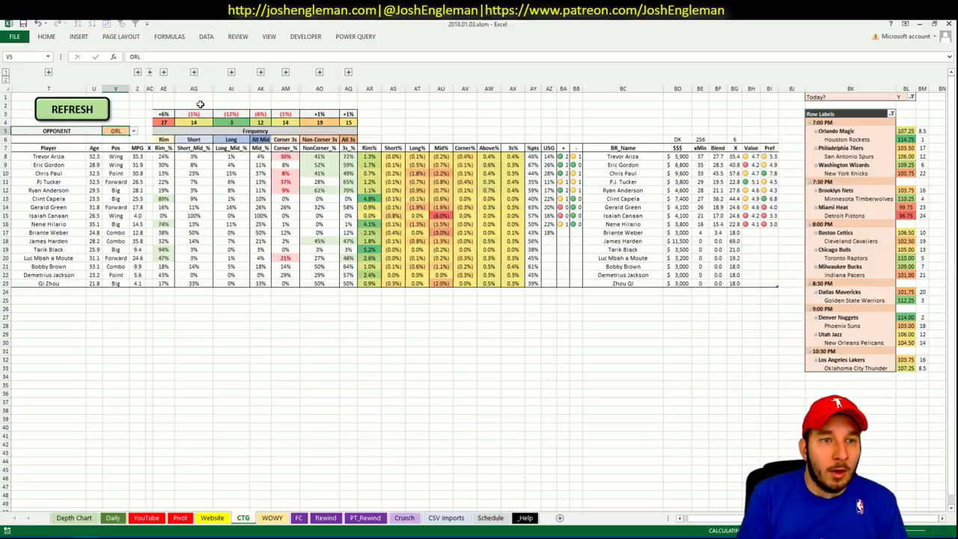
key("Return")
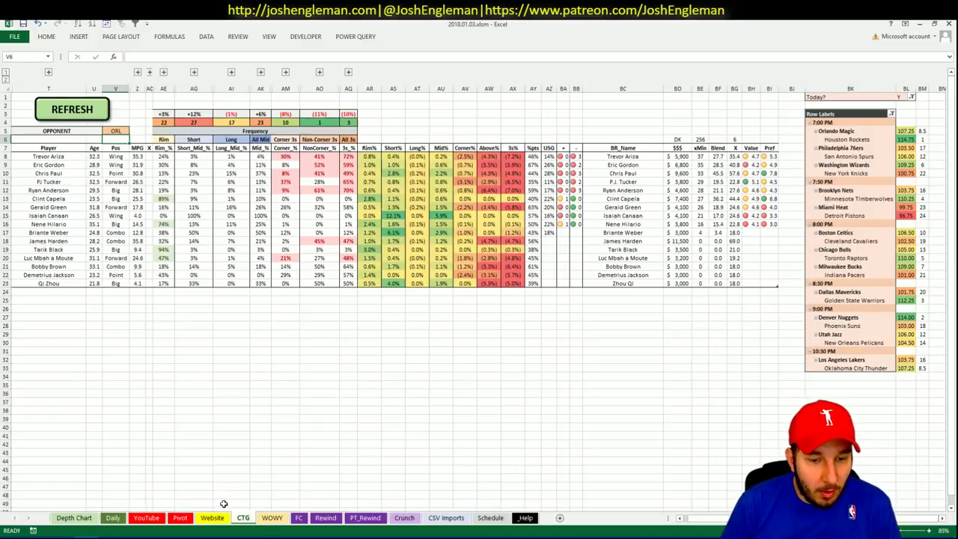
left_click(271, 518)
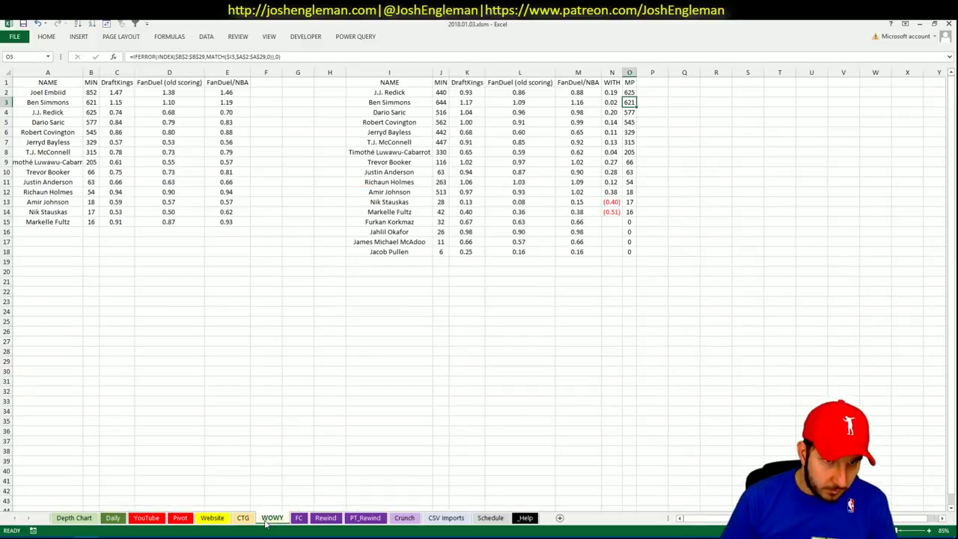
Switch to the nbawowy site in the browser and copy all Rockets player rows from the Fantasy table with James Harden on court
left_click(226, 219)
left_click(49, 534)
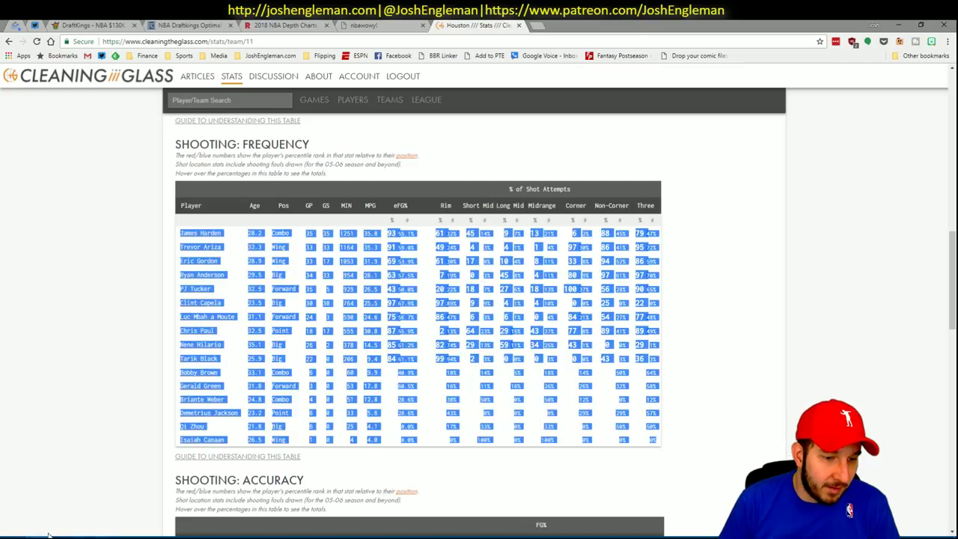
left_click(360, 24)
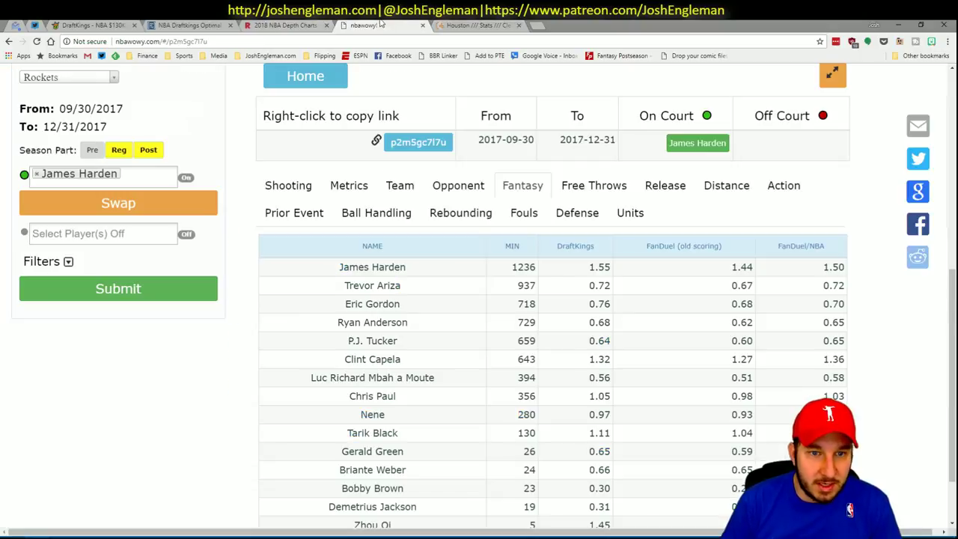
scroll(328, 256, "up", 1)
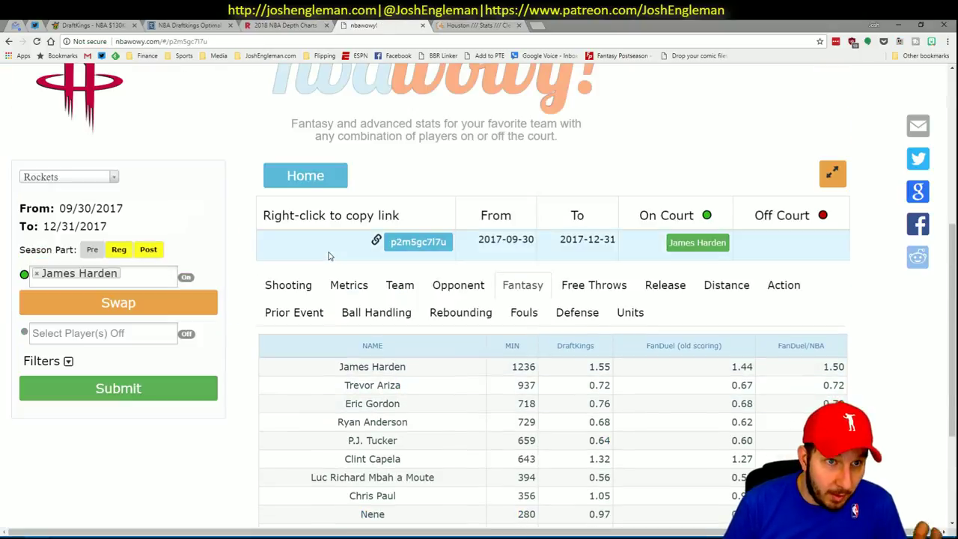
scroll(328, 256, "down", 1)
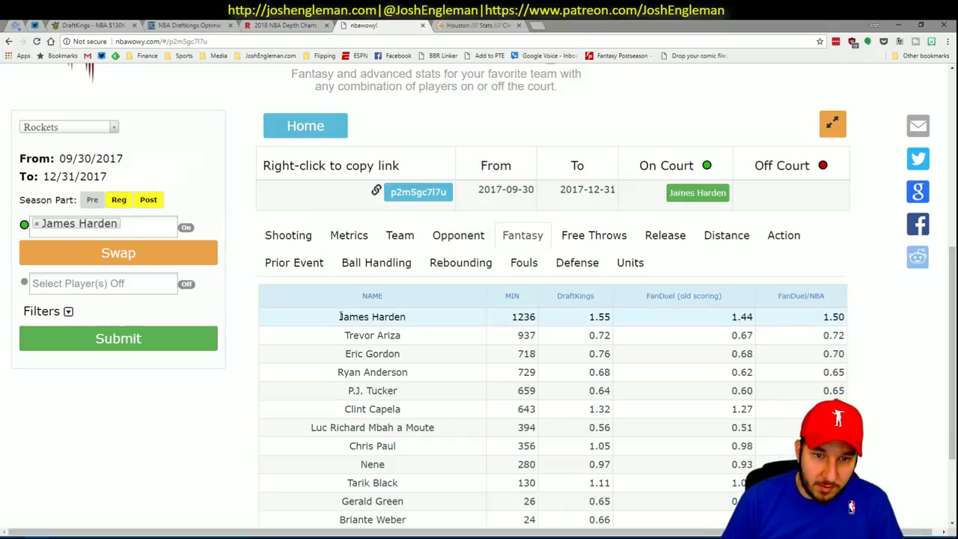
left_click_drag(338, 317, 479, 464)
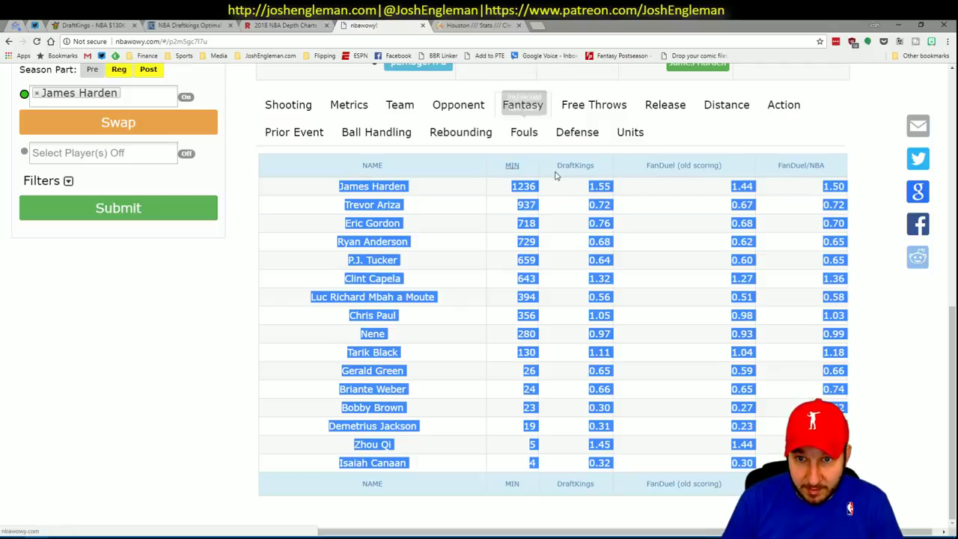
Paste the Harden-on rows without source formatting into the WOWY worksheet in Excel starting at A2, and fit column A to the names
key("alt+Tab")
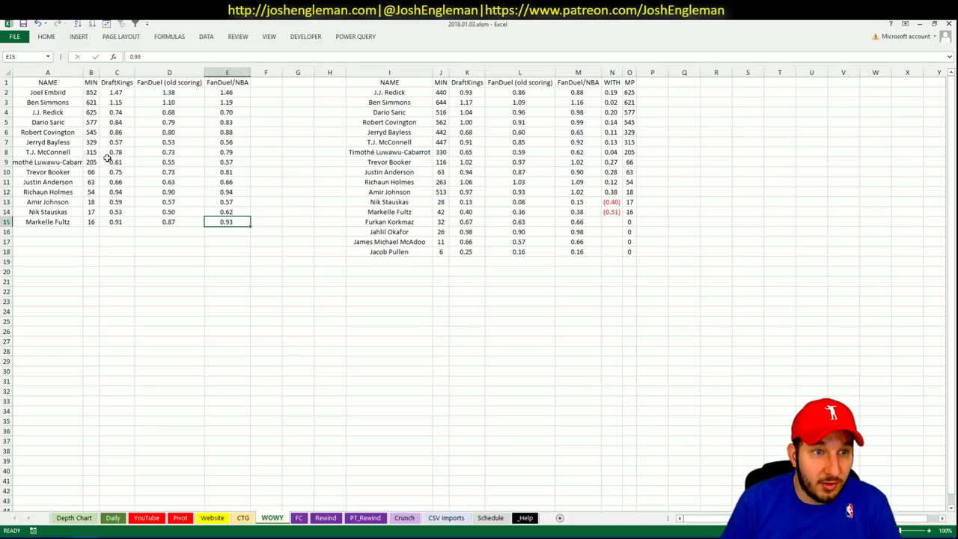
left_click(60, 91)
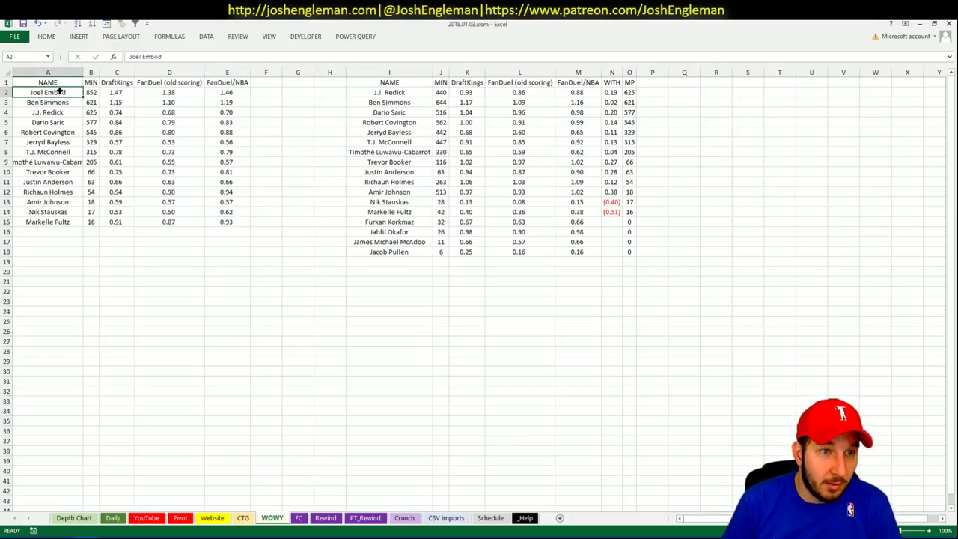
right_click(60, 91)
left_click(91, 134)
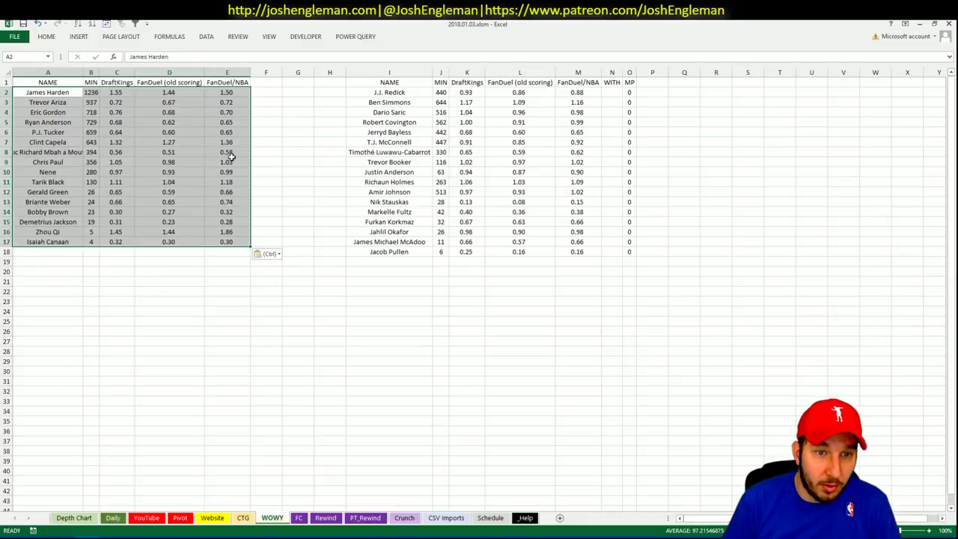
double_click(83, 72)
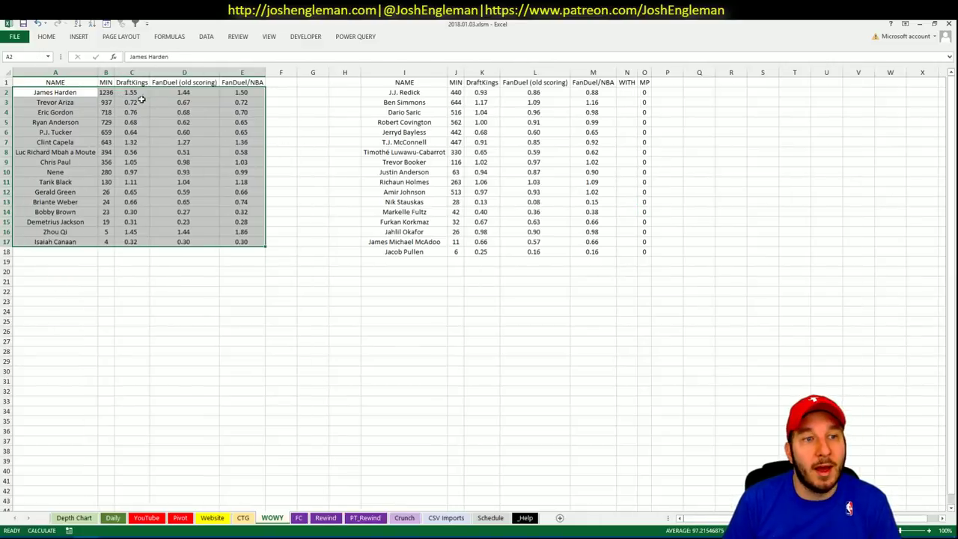
Check the Houston players' minutes and DraftKings rates with James Harden on court in the WOWY worksheet
left_click(139, 142)
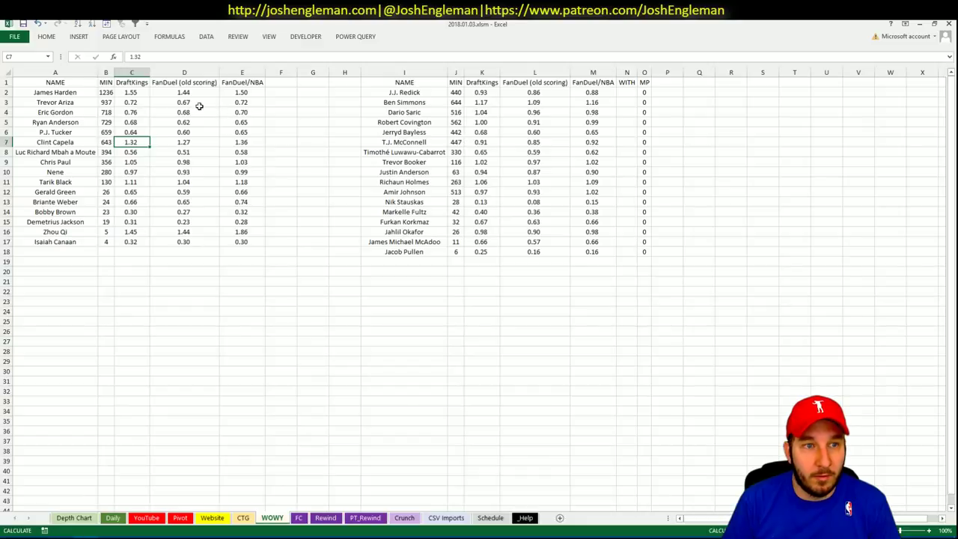
key("alt+Tab")
key("alt+Tab")
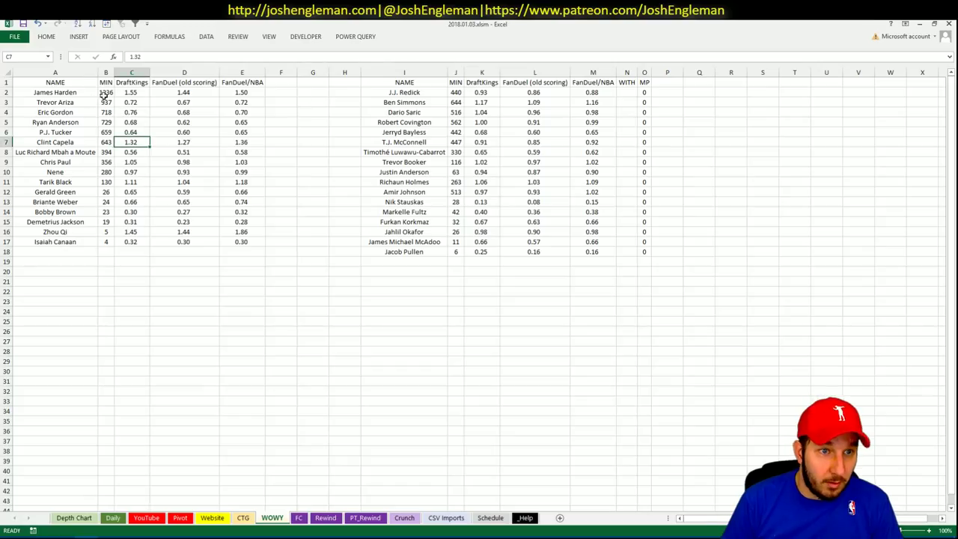
left_click(105, 92)
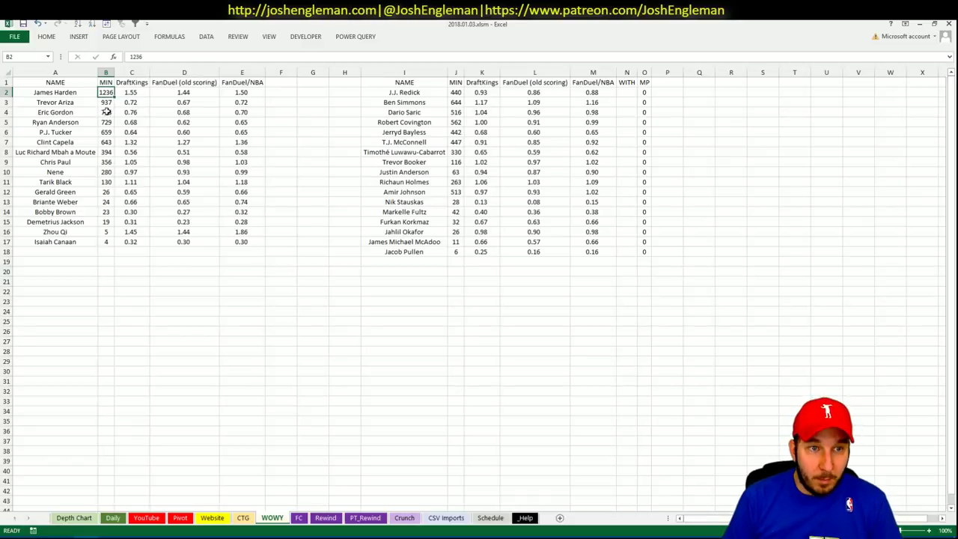
left_click_drag(106, 92, 105, 251)
left_click(131, 231)
Back on nbawowy, rerun the Rockets query with James Harden off court and copy all the resulting Fantasy table rows
key("alt+Tab")
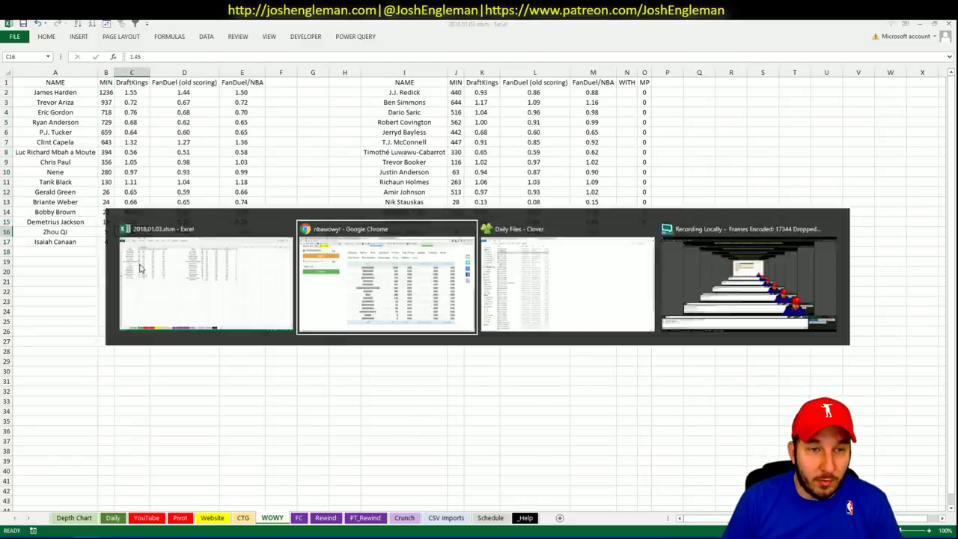
scroll(142, 219, "up", 2)
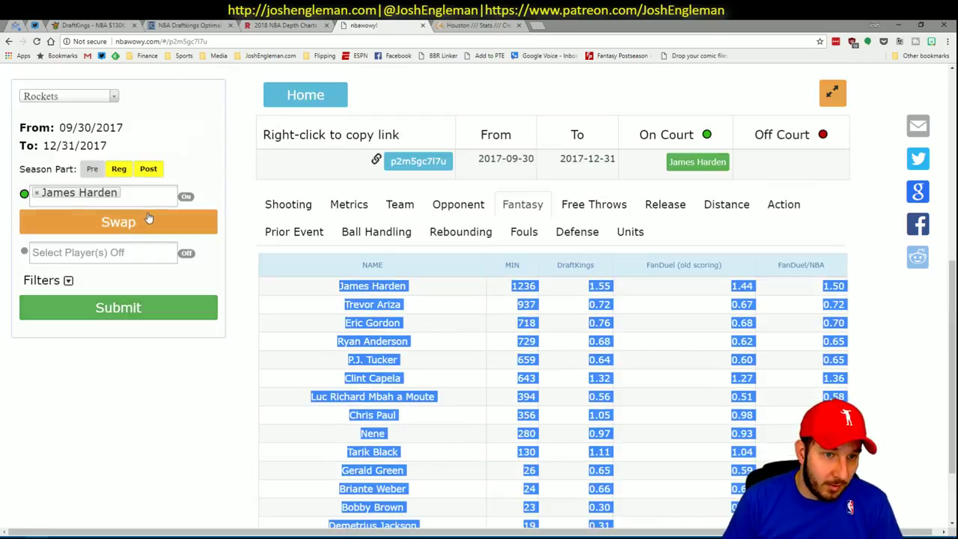
left_click(149, 220)
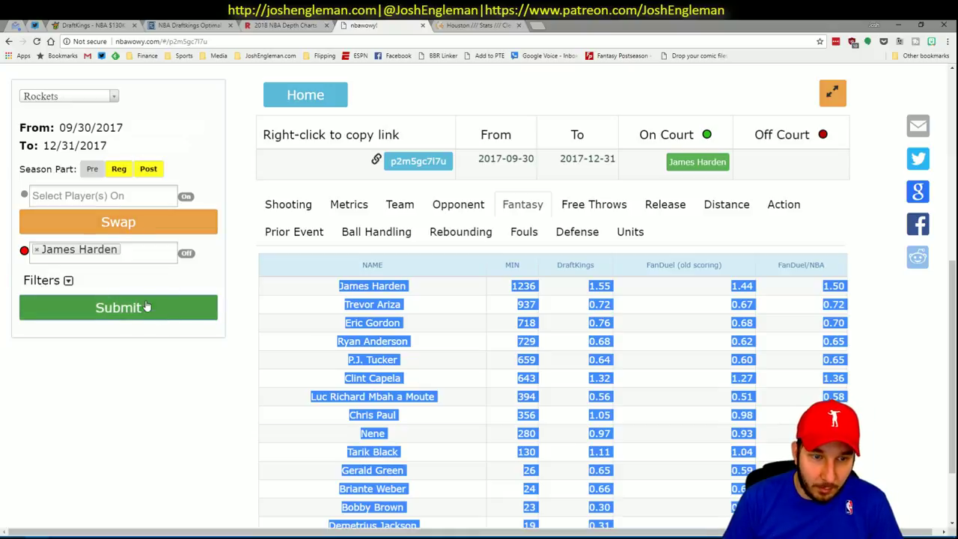
left_click(147, 307)
scroll(217, 392, "down", 3)
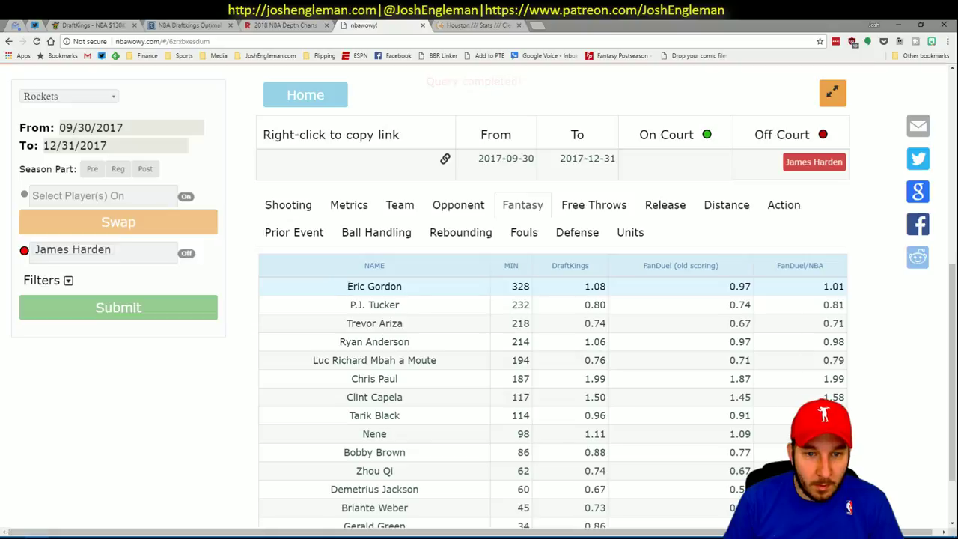
left_click_drag(300, 287, 748, 462)
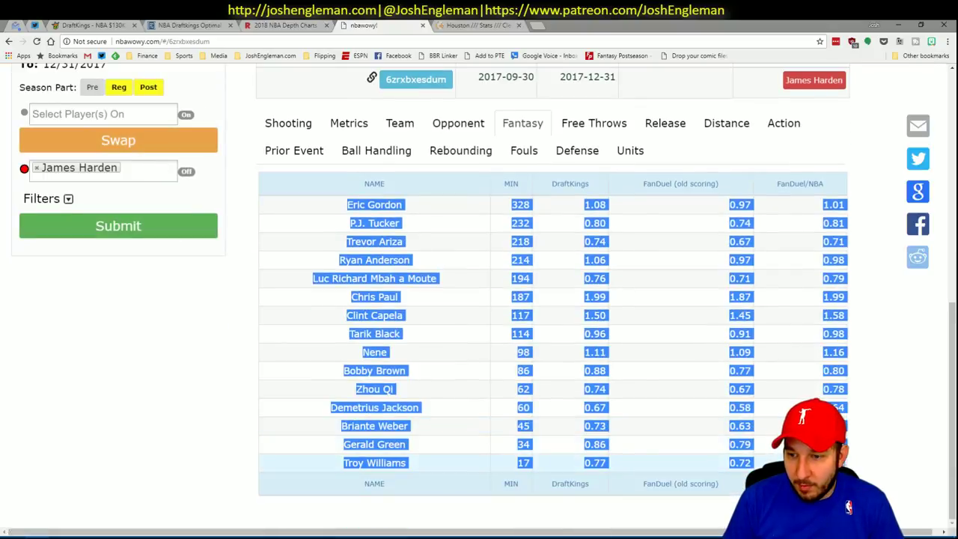
Paste the Harden-off rows into the WOWY worksheet starting at I2, and clear the leftover old-team rows in I17:O18
key("alt+Tab")
right_click(417, 92)
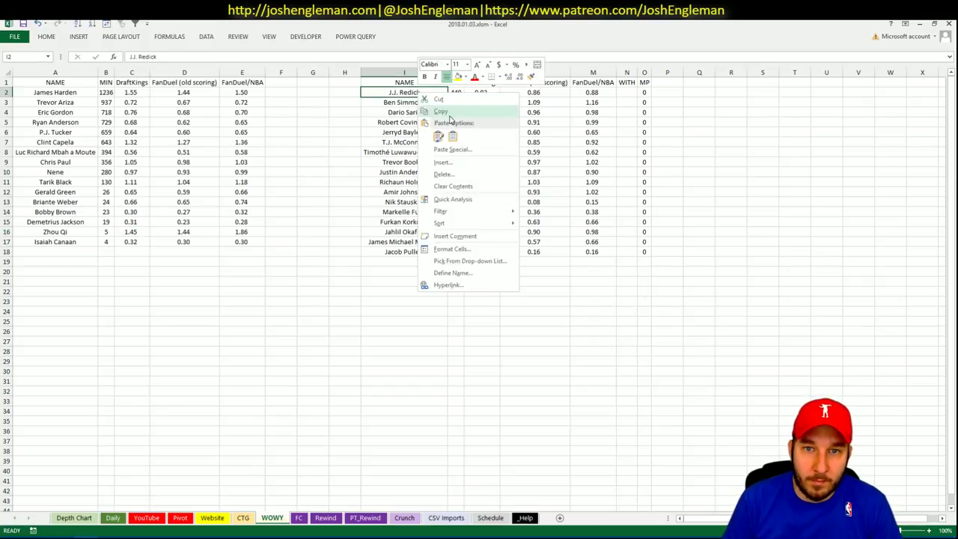
left_click(454, 133)
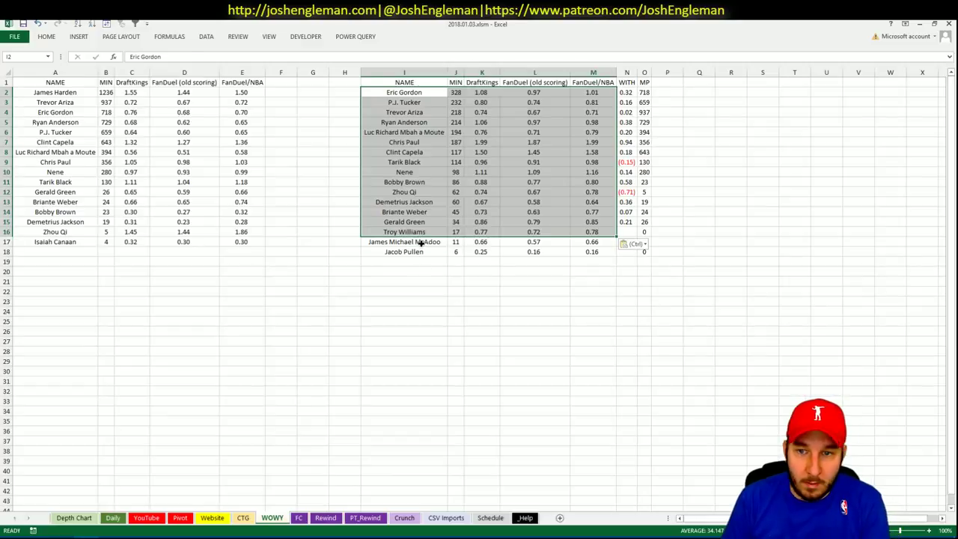
left_click_drag(415, 241, 648, 253)
key("Delete")
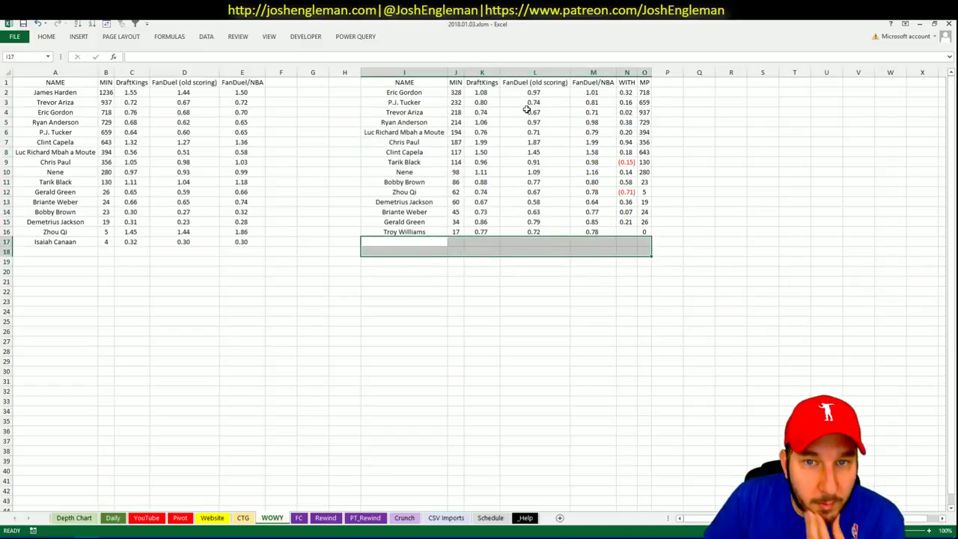
Enter =N2/K2 in P2 for Eric Gordon's relative change without Harden, and format the result as a percentage
left_click(486, 93)
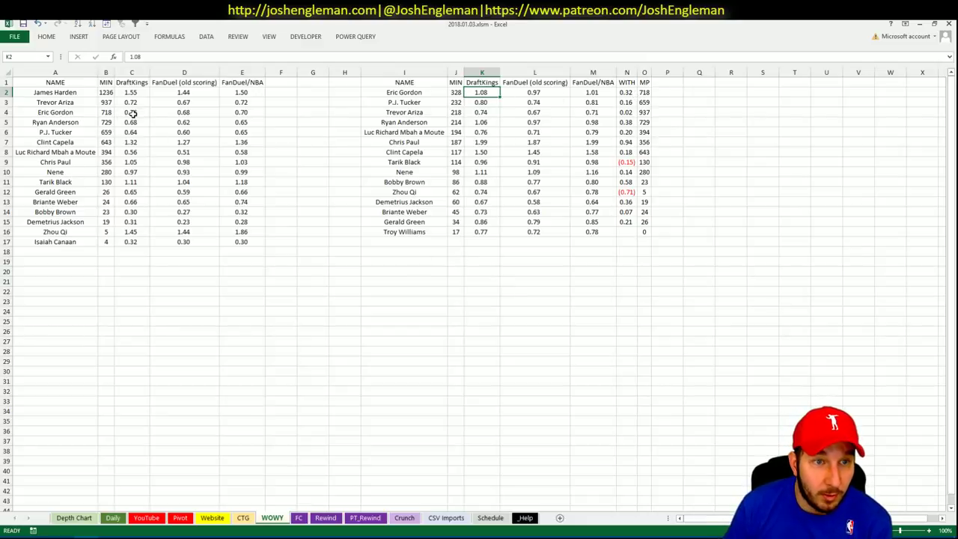
left_click(628, 92)
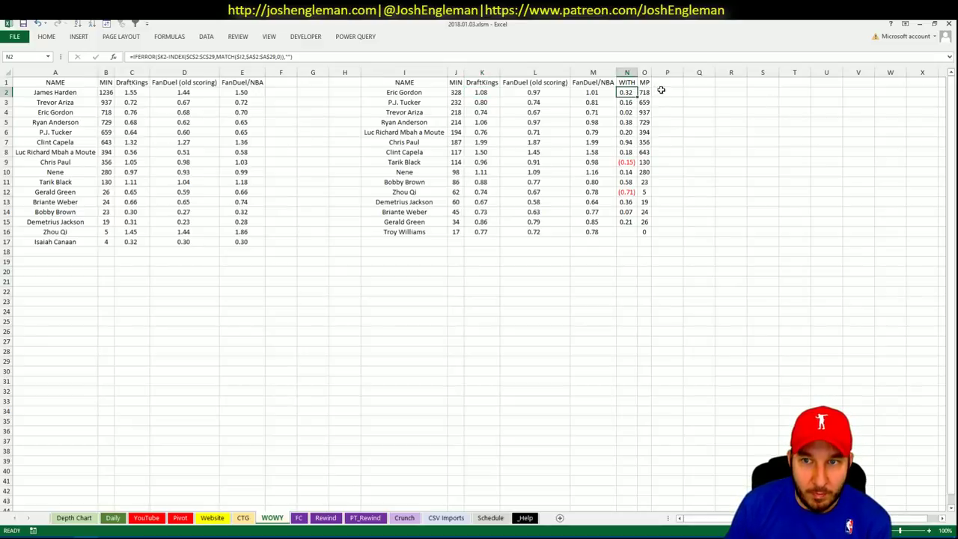
left_click(661, 89)
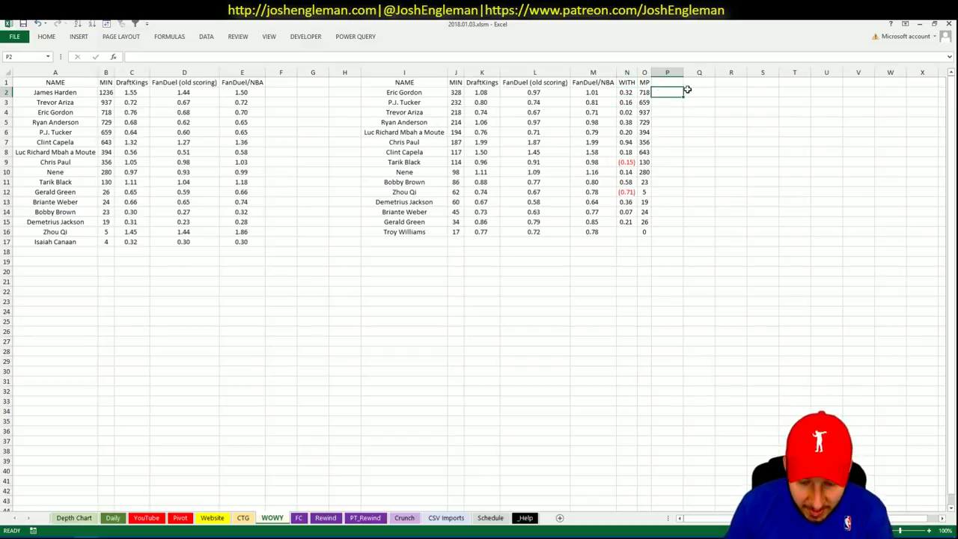
type("=")
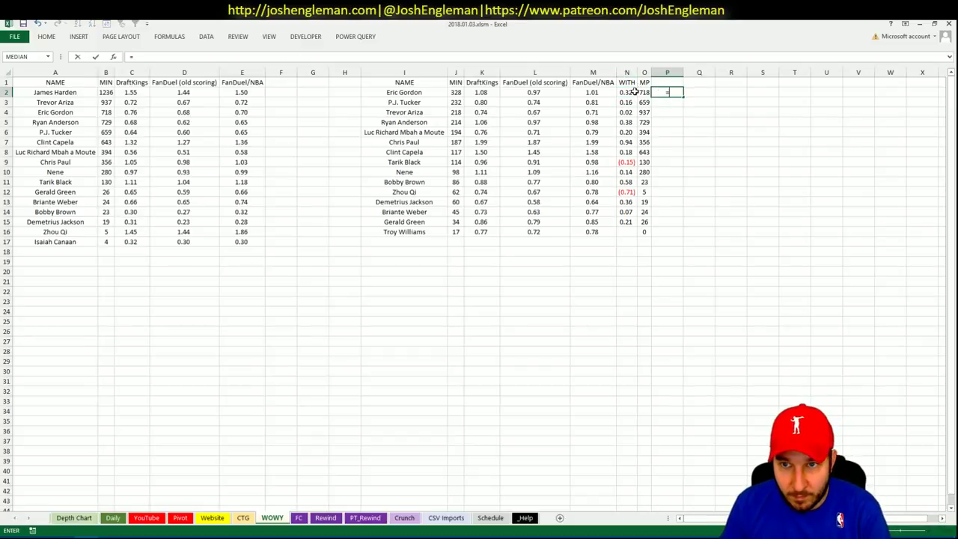
left_click(634, 91)
type("/")
left_click(485, 92)
key("ctrl+Return")
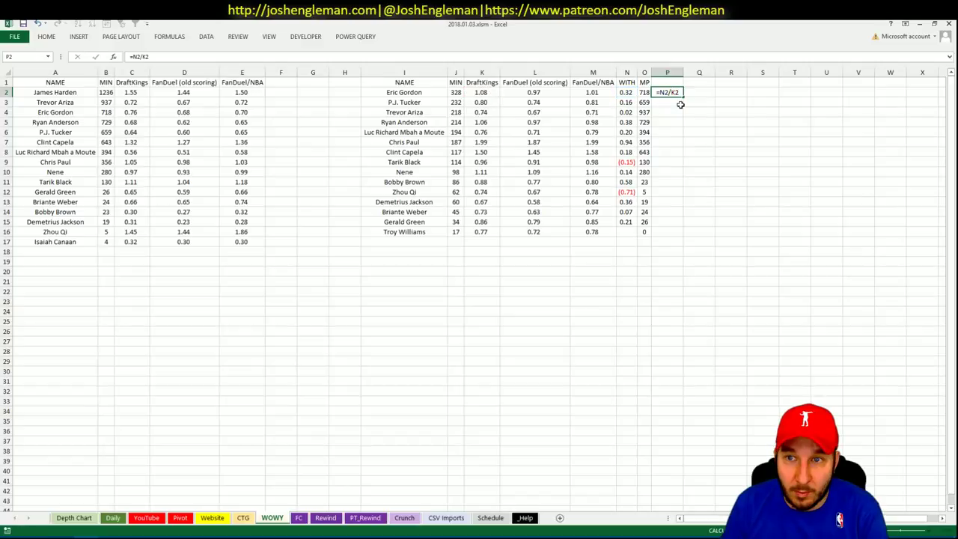
key("ctrl+Return")
left_click(47, 36)
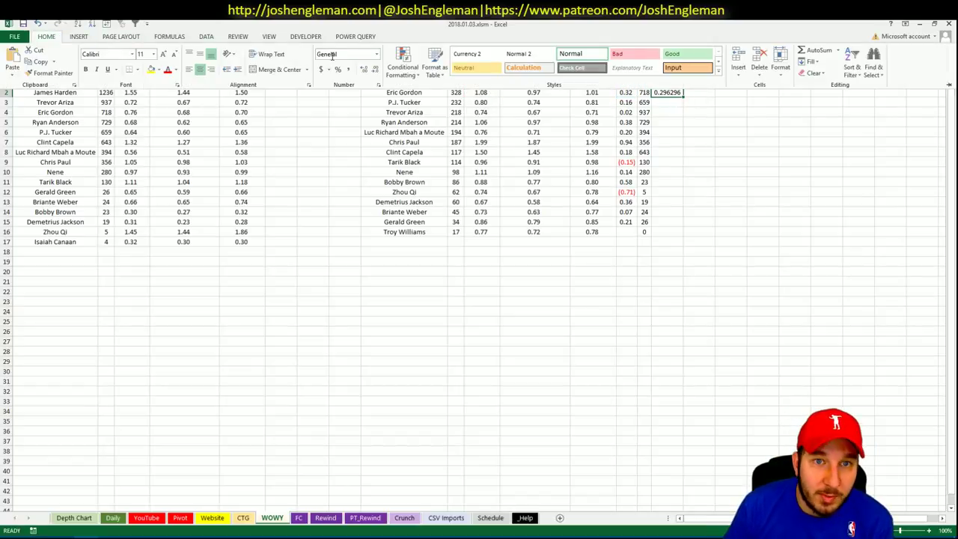
left_click(337, 68)
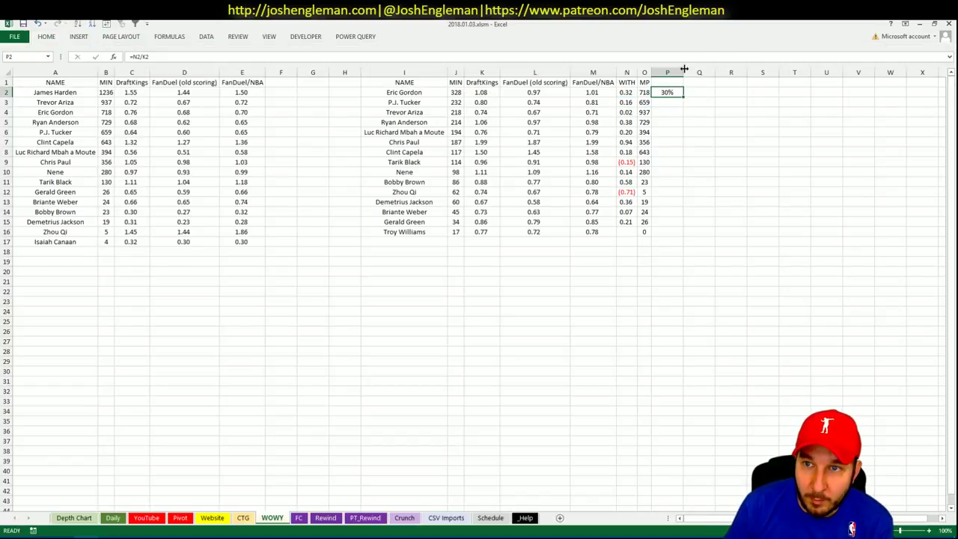
Fill the percentage formula down column P for the listed players, leaving Troy Williams's cell empty, and fit the column width
left_click_drag(683, 68, 658, 231)
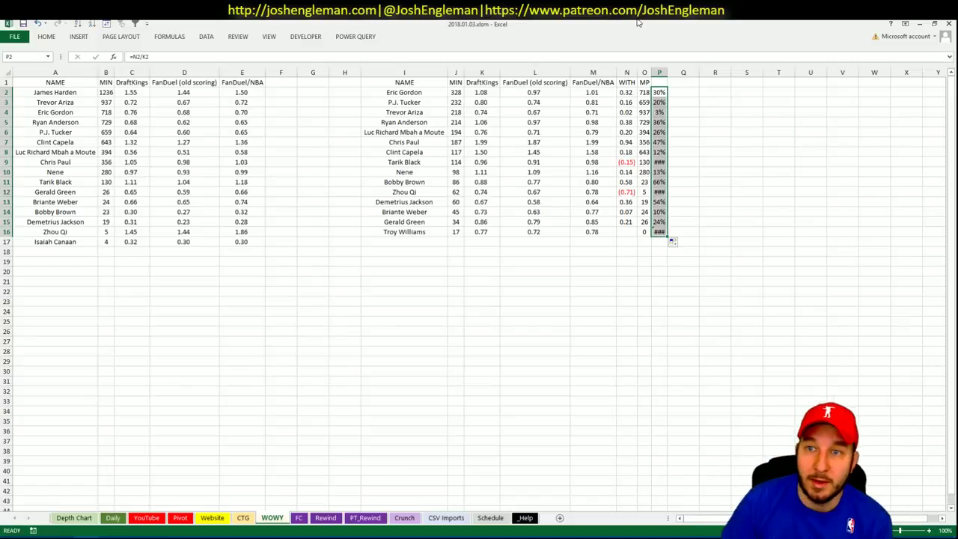
double_click(666, 71)
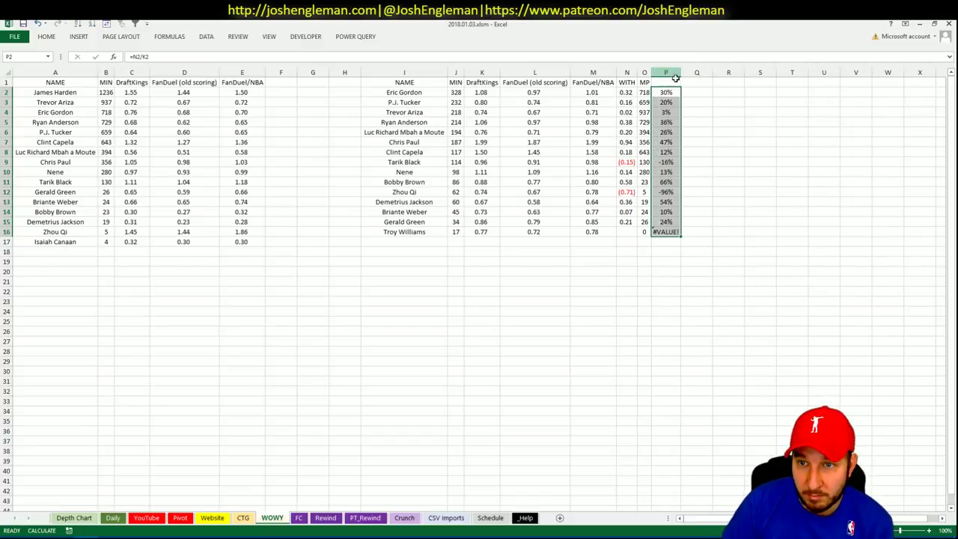
left_click(662, 233)
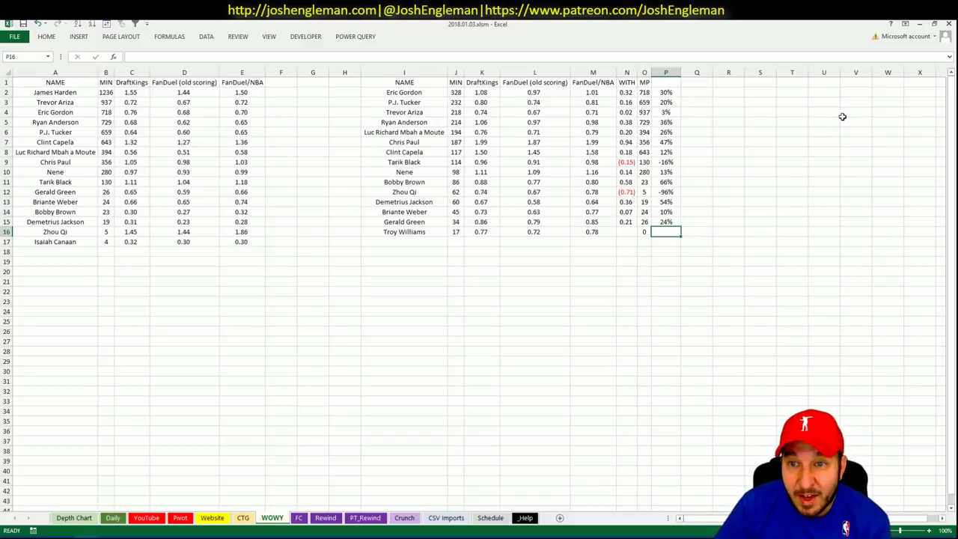
double_click(681, 73)
Compare the DraftKings rates and percentage changes without Harden for Tucker, Ariza, Paul and Anderson
left_click(663, 103)
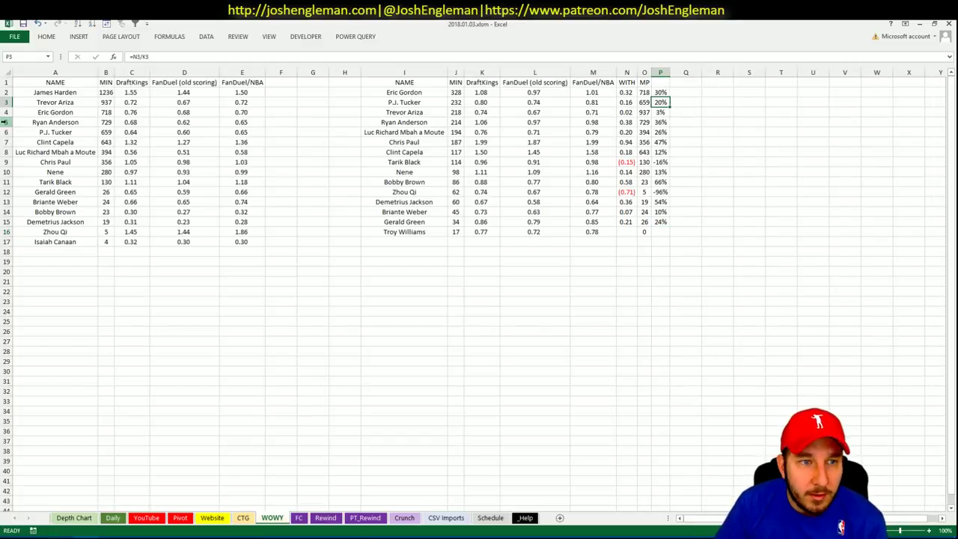
left_click(479, 112)
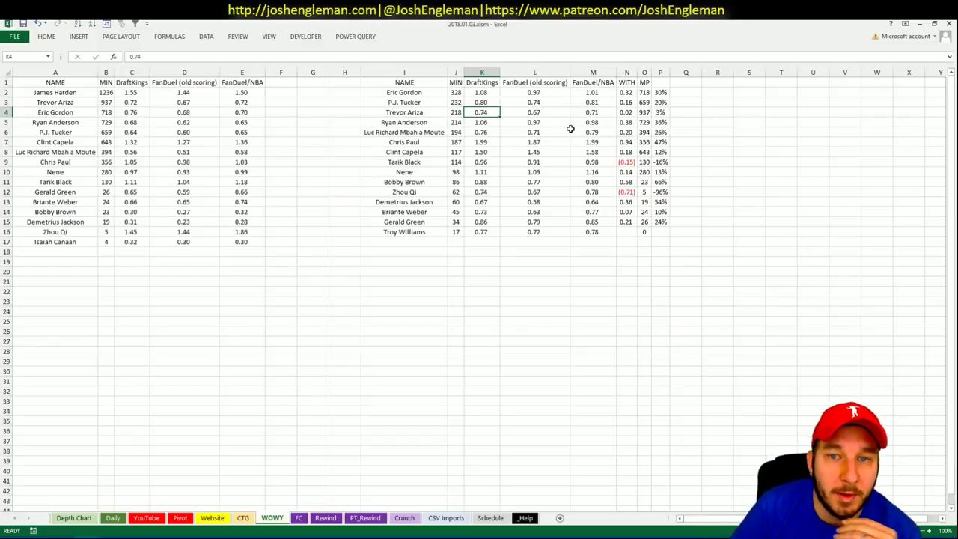
left_click(661, 112)
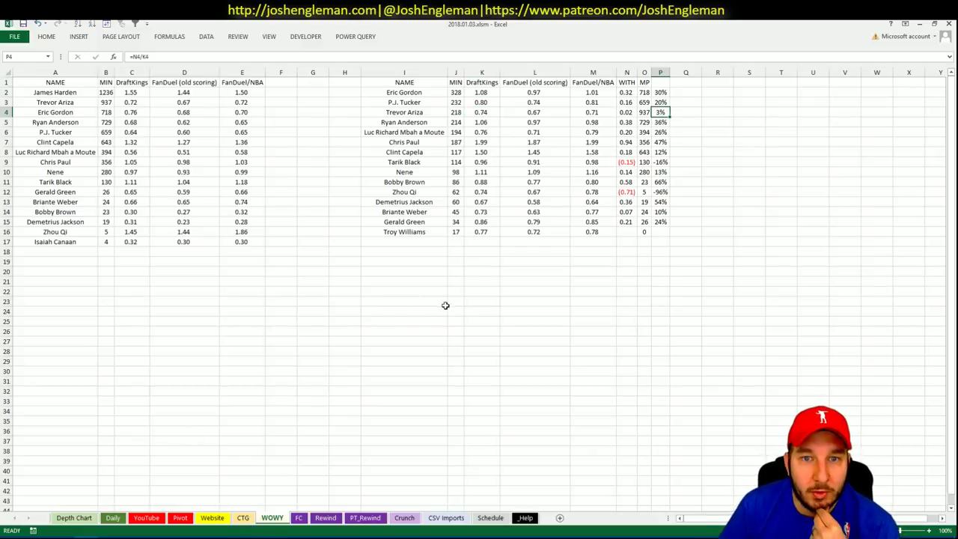
left_click(658, 142)
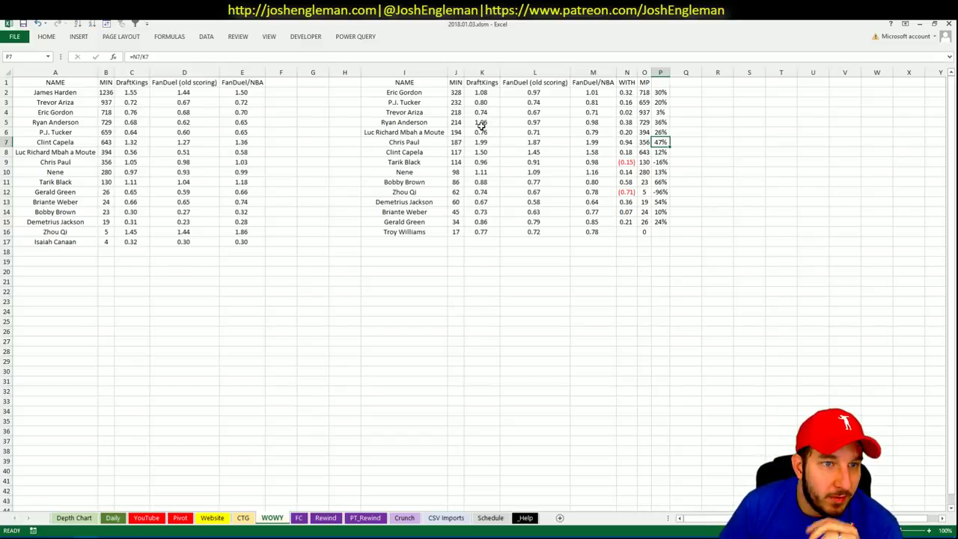
left_click(132, 122)
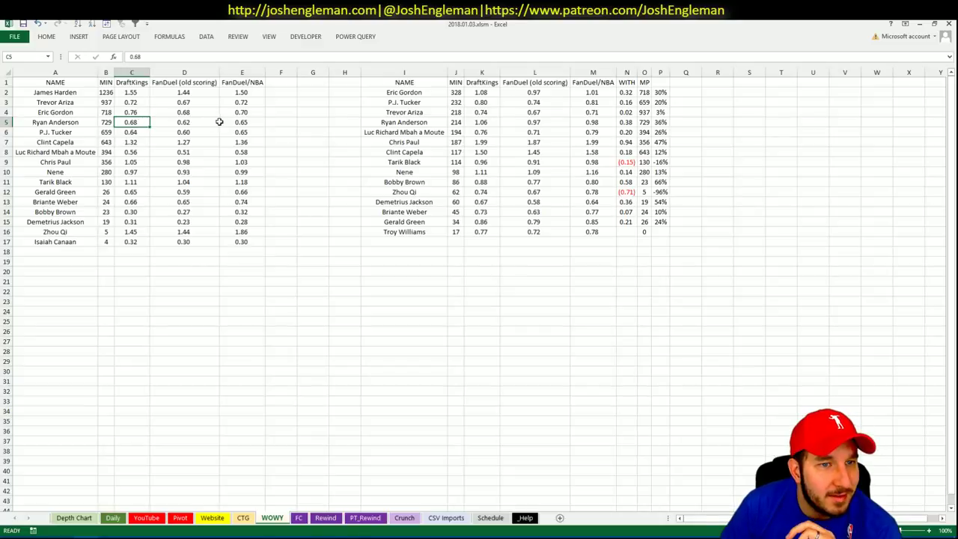
Compare Ryan Anderson's and Chris Paul's DraftKings rates without Harden on the WOWY sheet with the Houston projections on the Pivot sheet
left_click(494, 122)
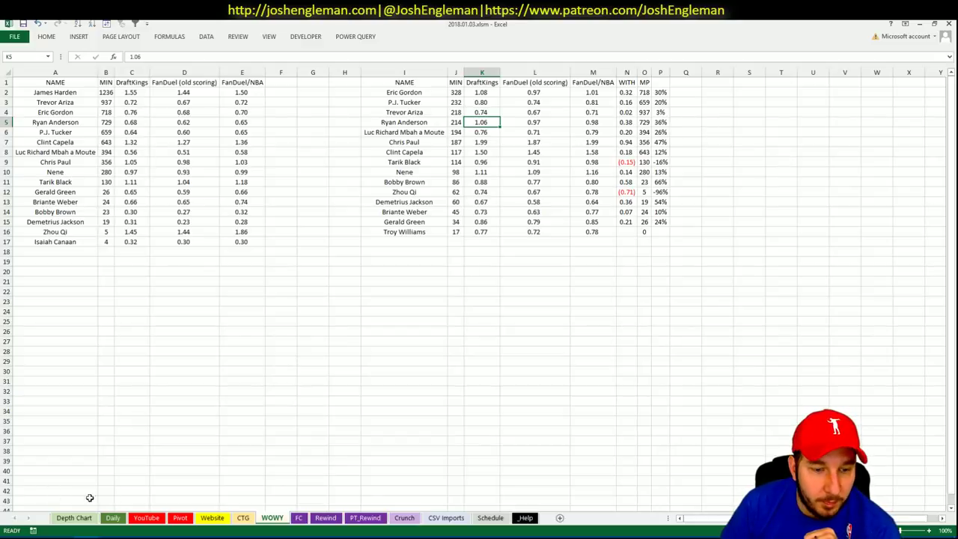
left_click(180, 517)
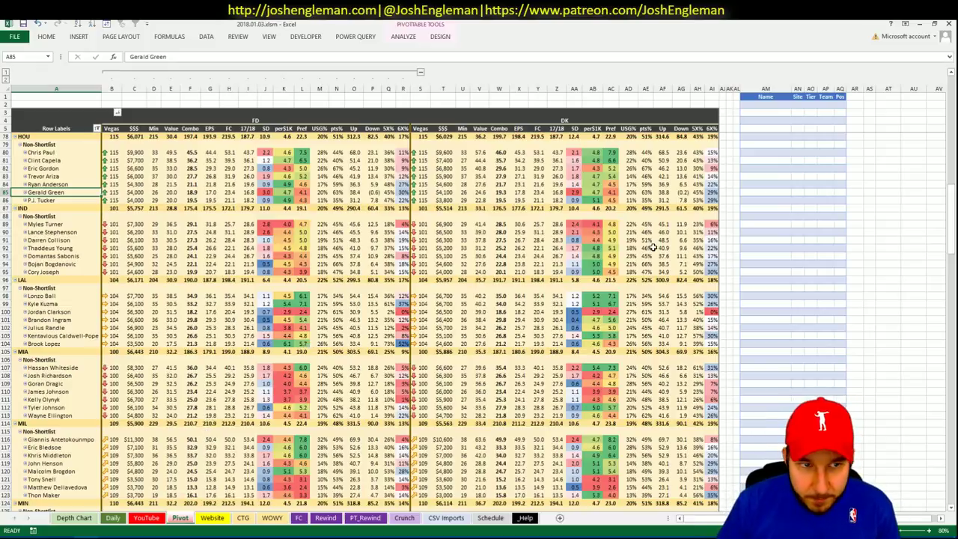
left_click(758, 153)
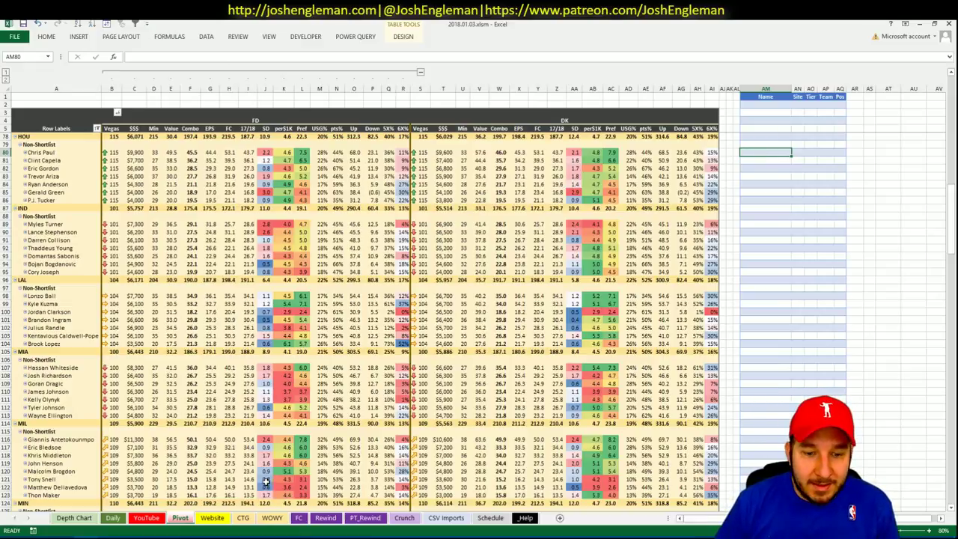
left_click(265, 520)
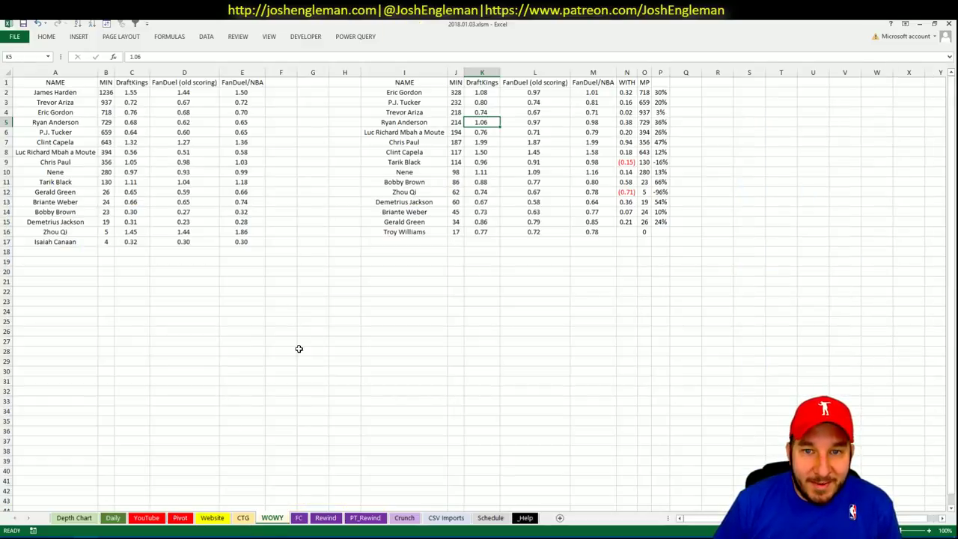
left_click(468, 144)
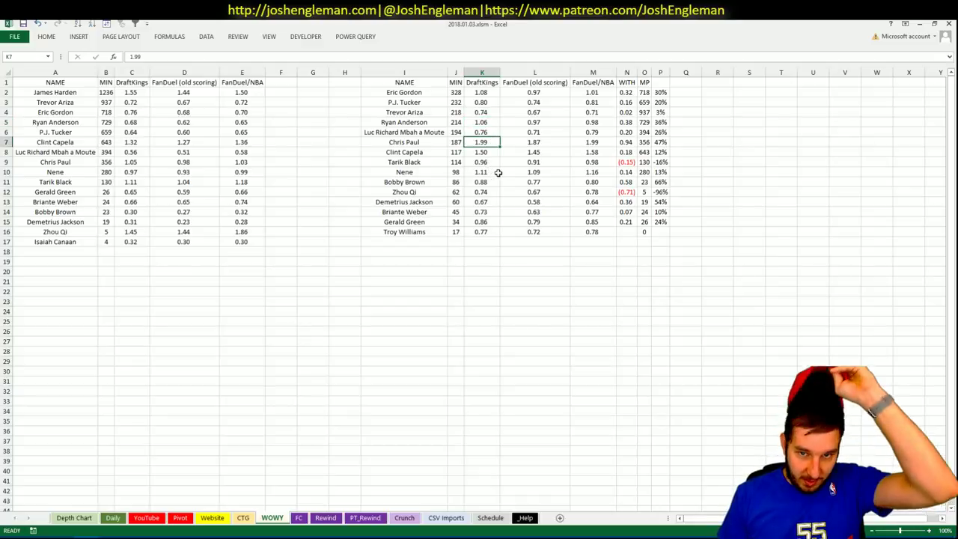
Add Chris Paul to the Pivot sheet's player table in AM80 and set his tier to 1
left_click(221, 519)
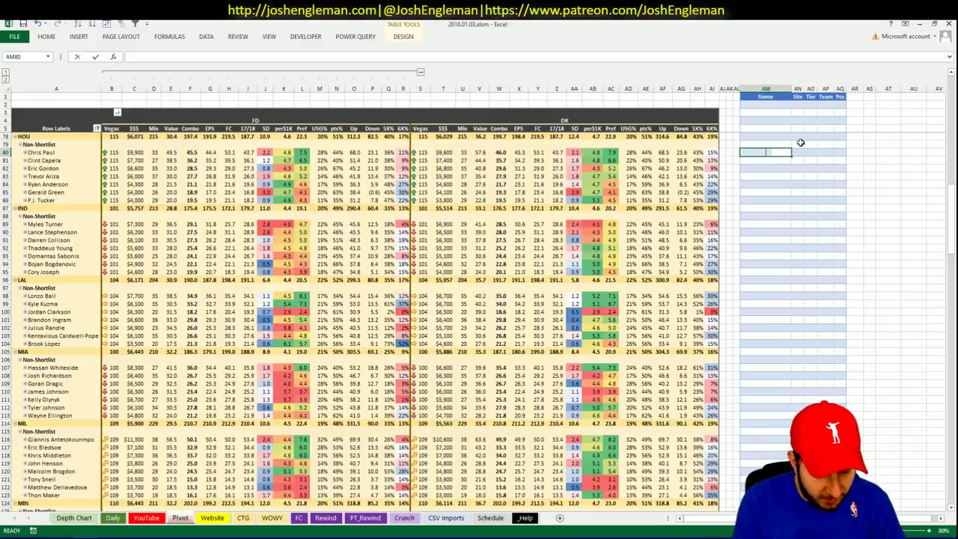
type("Chris Paul")
key("ctrl+Return")
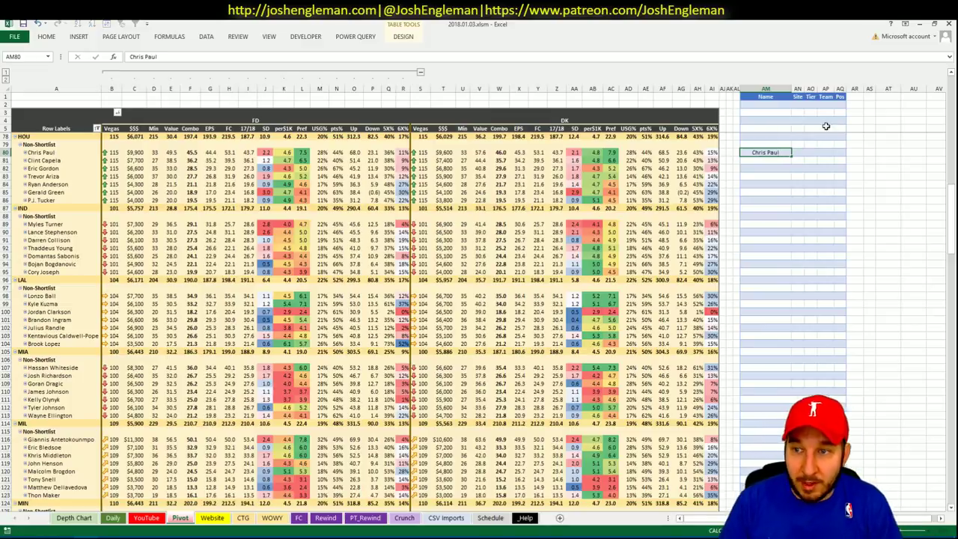
key("Right")
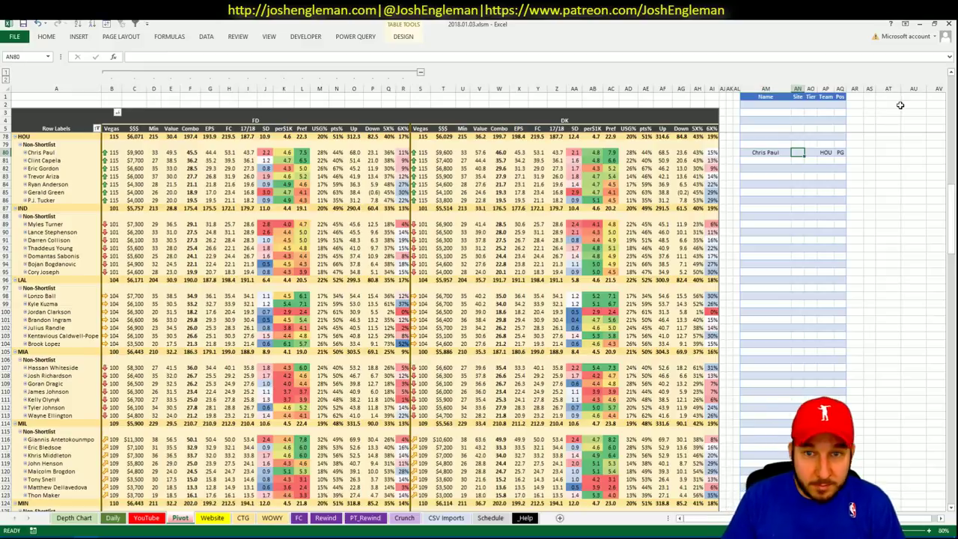
left_click(810, 152)
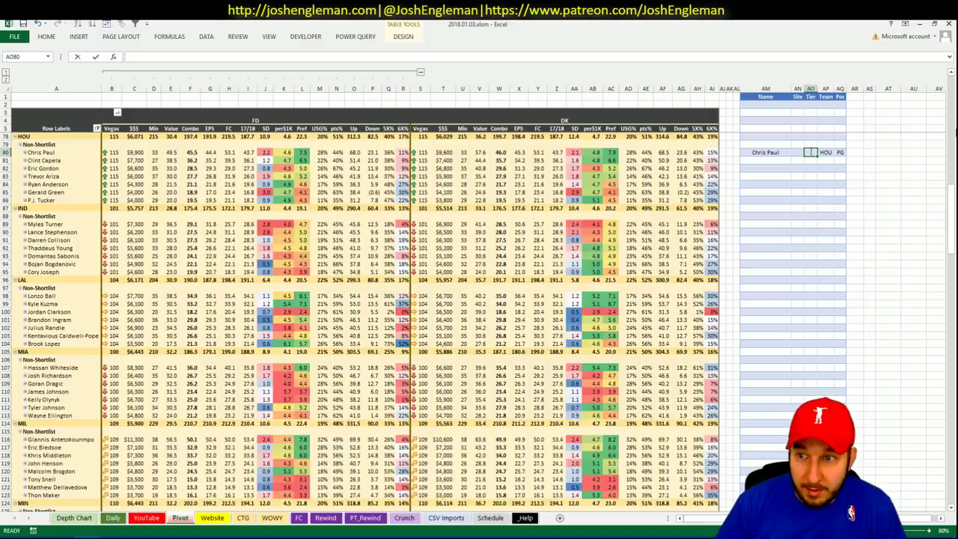
type("1")
Add Clint Capela in AM81 of the Pivot sheet's player table, after checking Houston's shot data on the CTG sheet
left_click(767, 161)
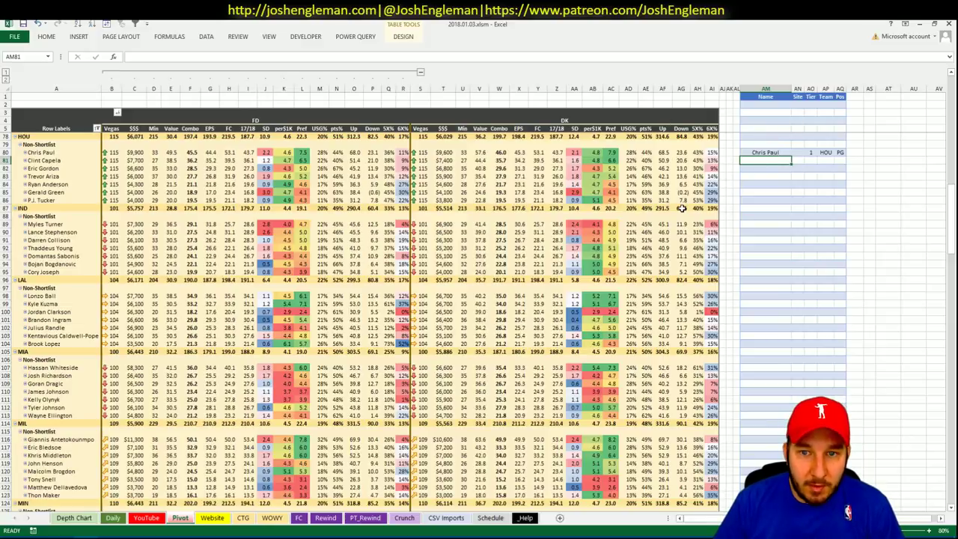
left_click(243, 517)
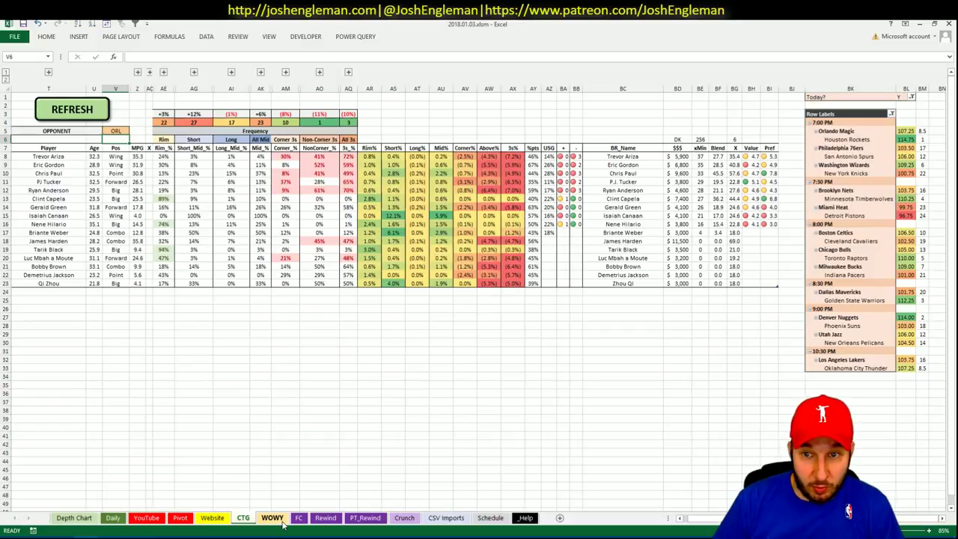
left_click(213, 518)
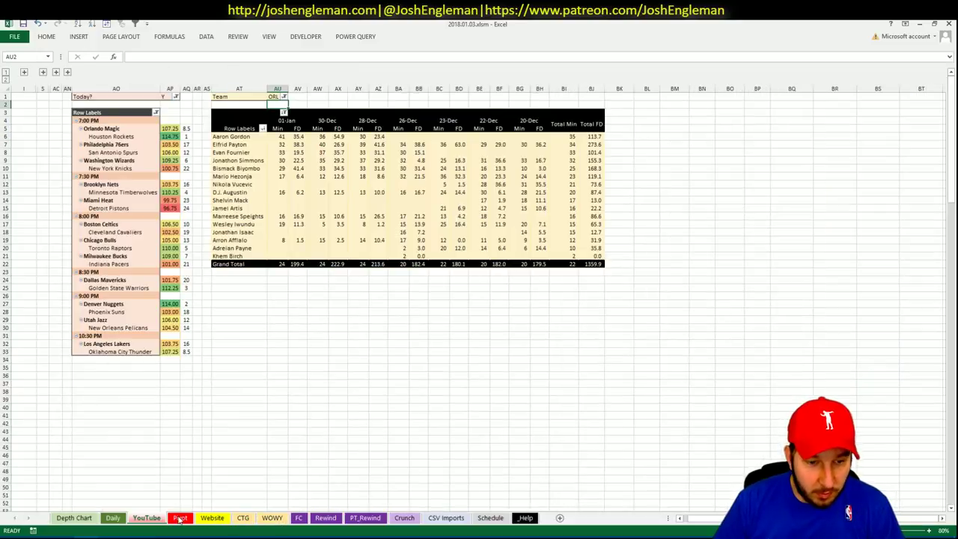
left_click(180, 518)
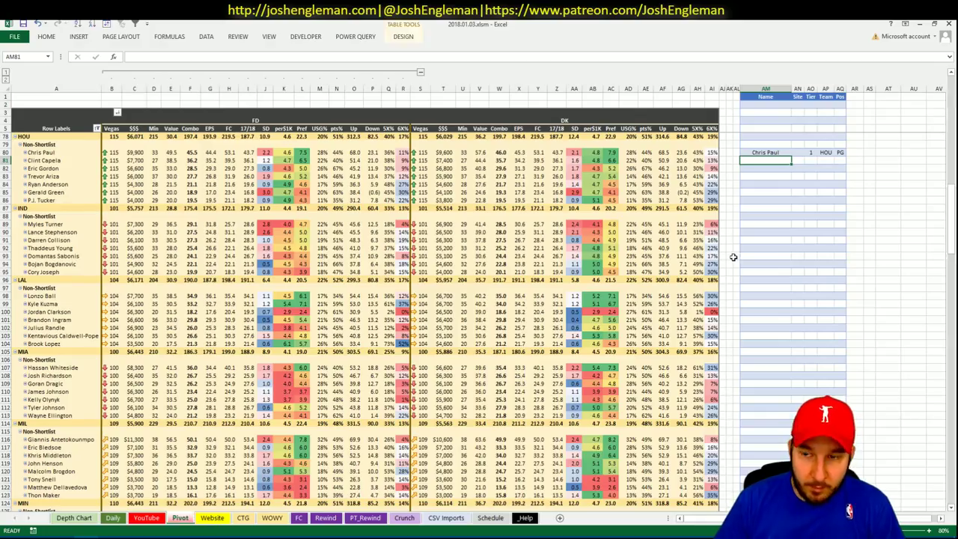
type("Clint Capela")
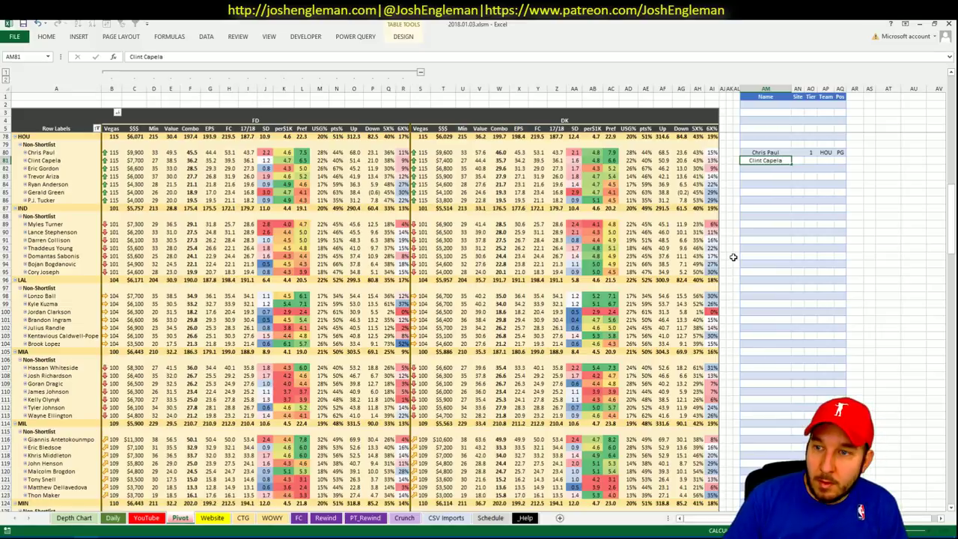
key("Tab")
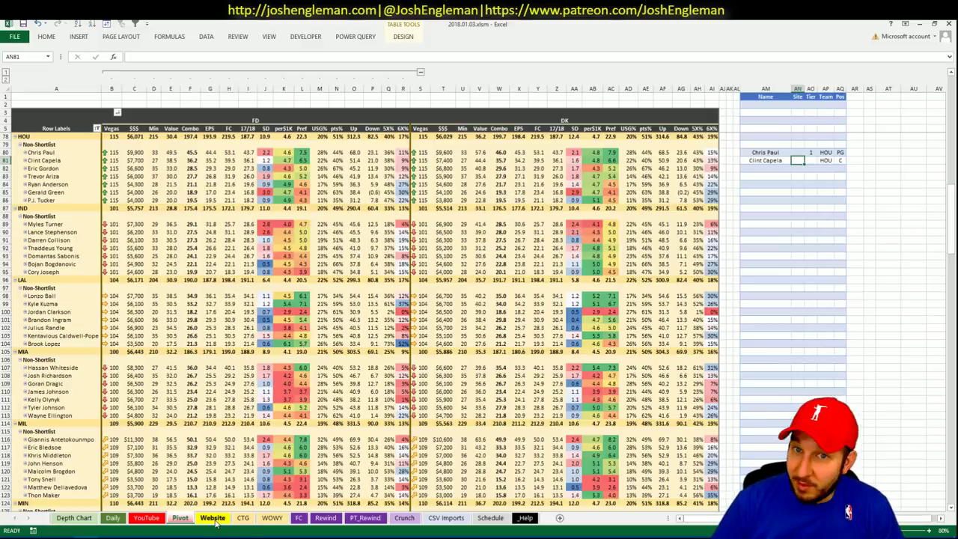
Set the YouTube sheet's game log team filter to HOU and check Clint Capela's FD scores for 31-Dec and 25-Dec
left_click(146, 517)
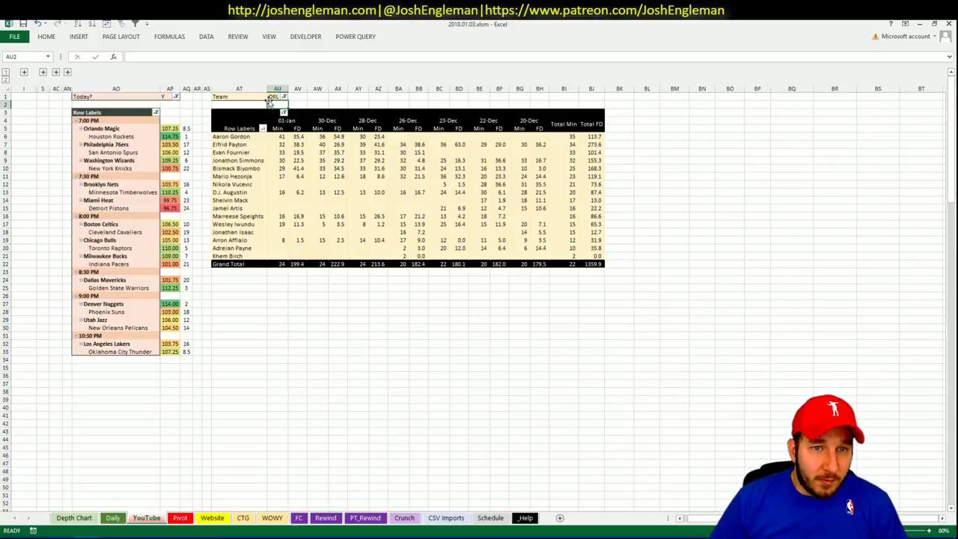
left_click(272, 99)
type("HOU")
key("Return")
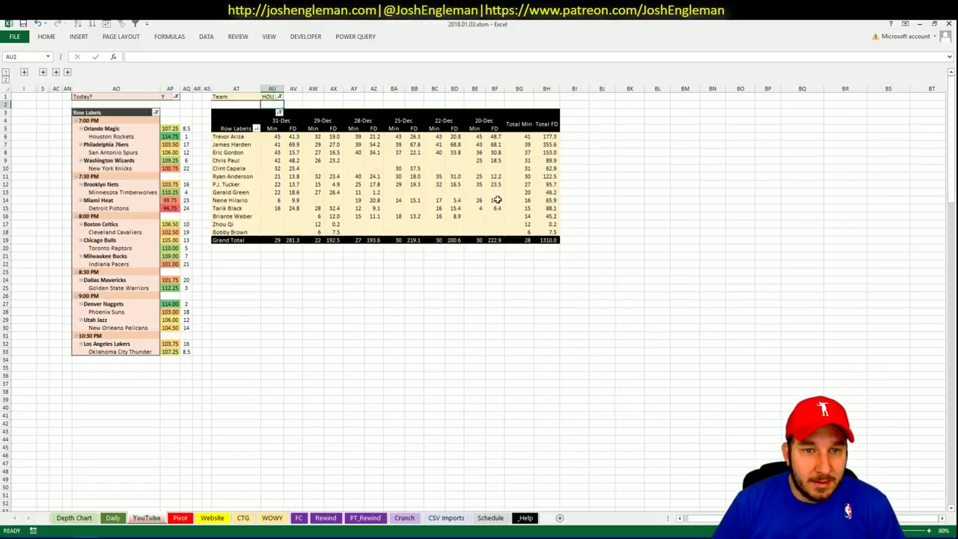
left_click(293, 169)
left_click(415, 169)
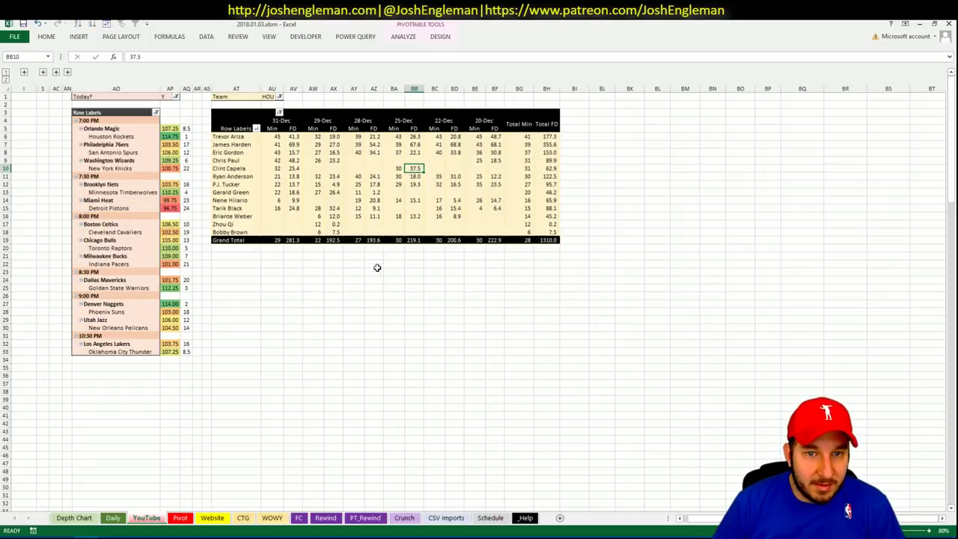
Set Clint Capela's tier to 3 in the Pivot sheet's player table
left_click(180, 518)
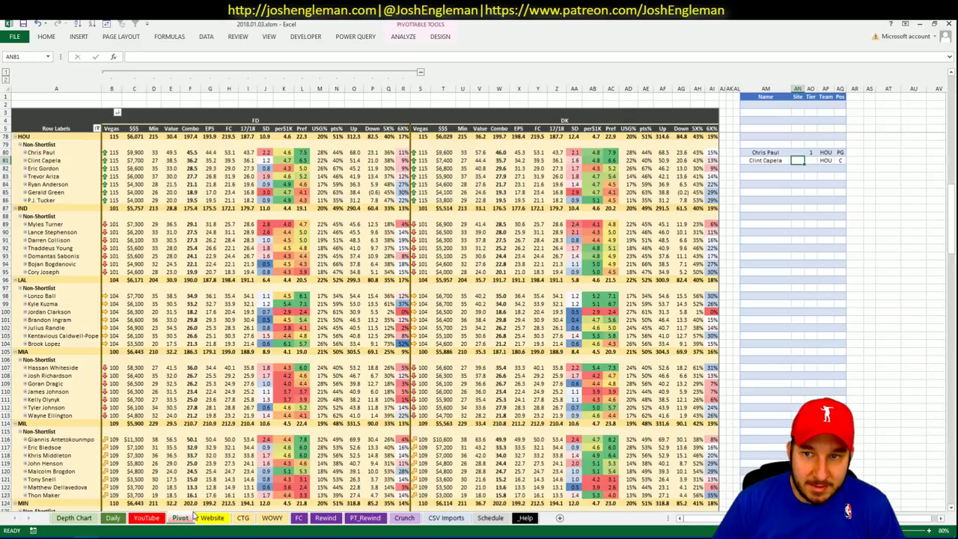
left_click(811, 162)
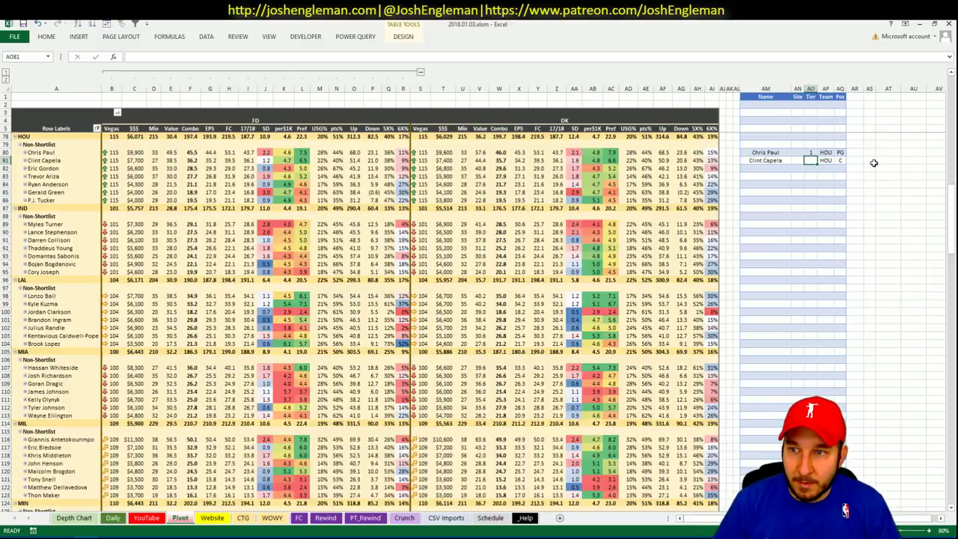
type("3")
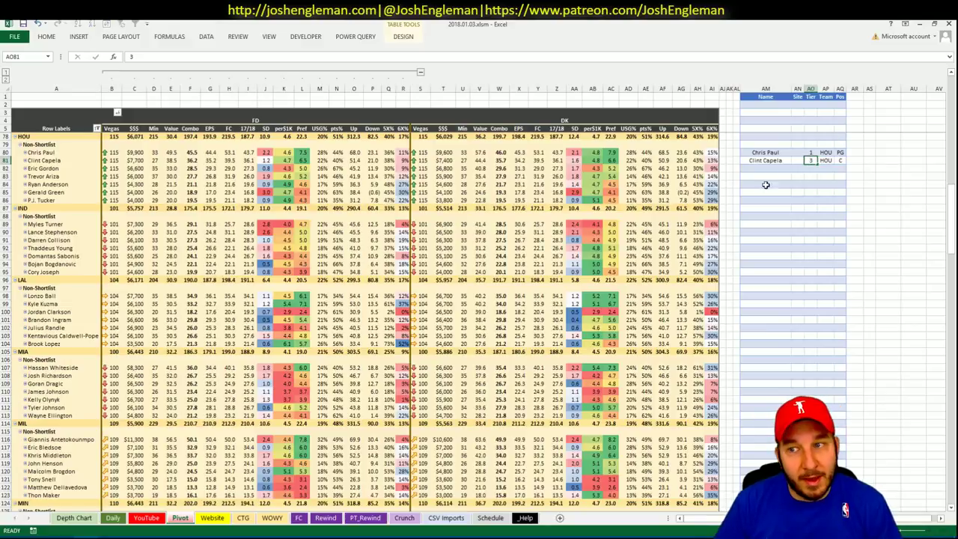
key("Return")
Compare Eric Gordon's salary and minutes with his rate without Harden, and calculate 35*1.08 in the pop-up launcher
left_click(781, 169)
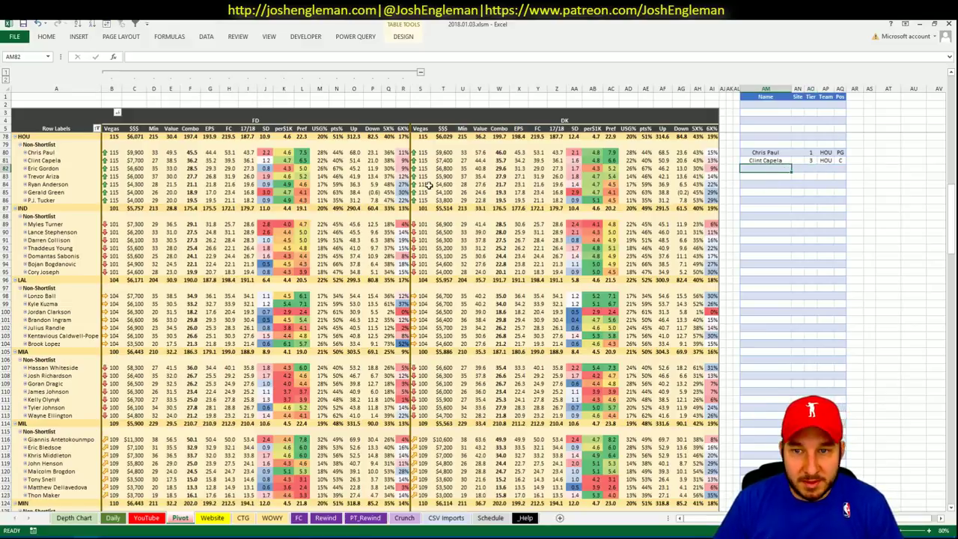
mouse_move(127, 169)
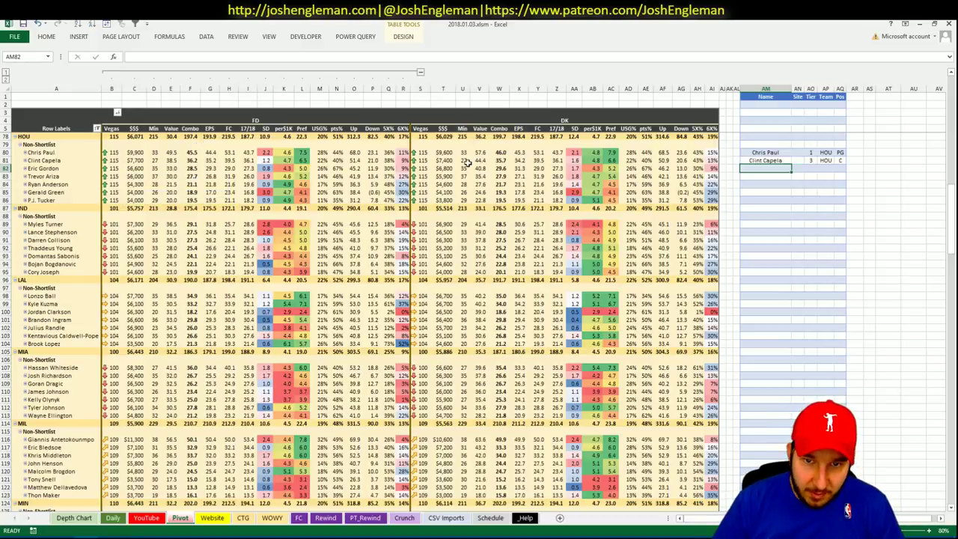
mouse_move(447, 161)
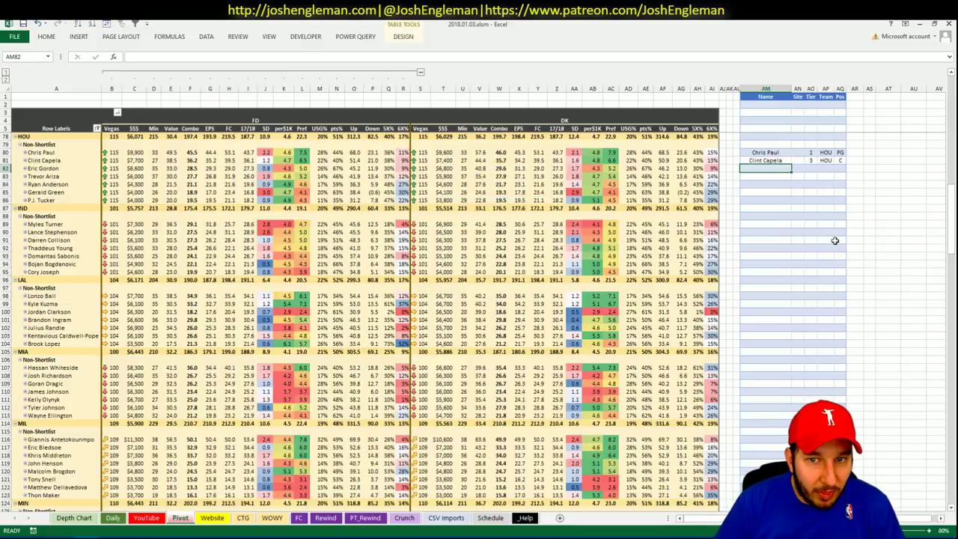
left_click(266, 518)
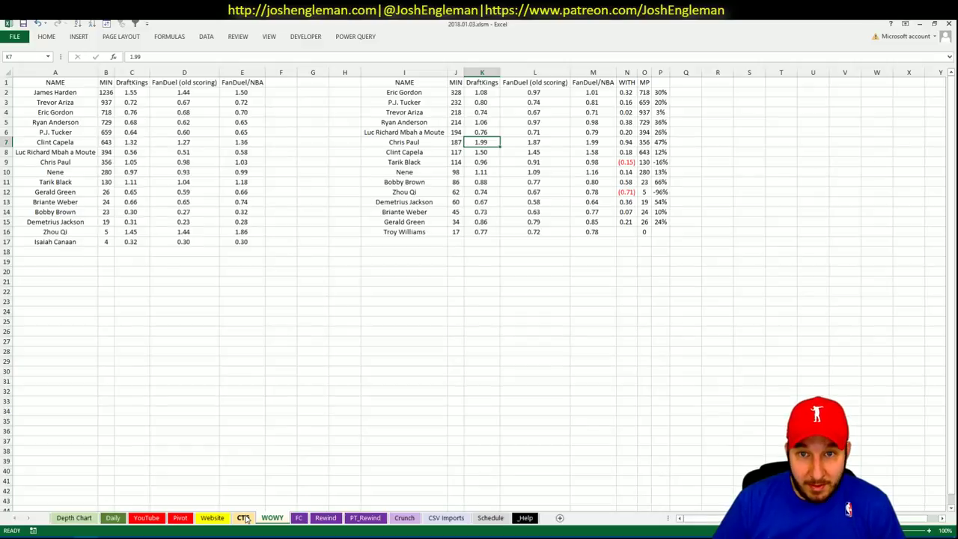
left_click(180, 518)
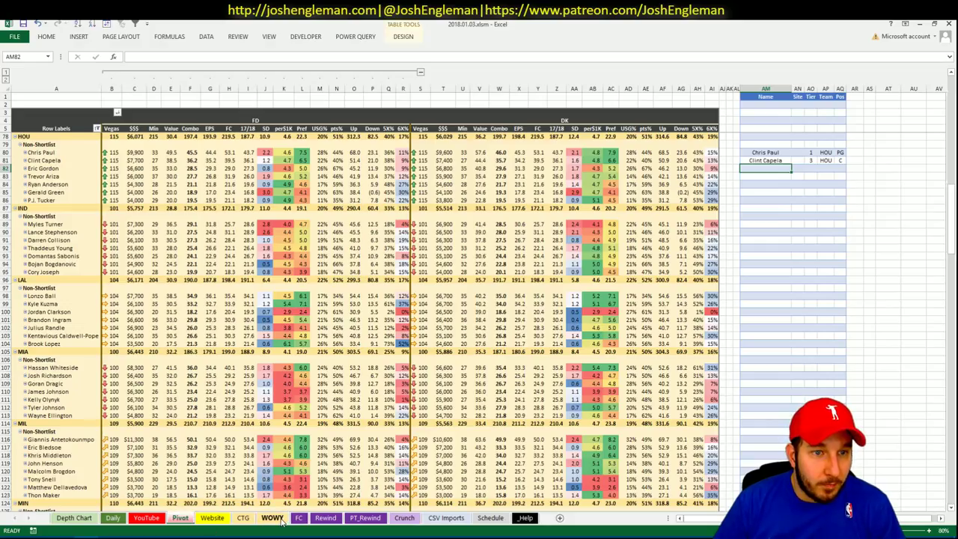
left_click(276, 519)
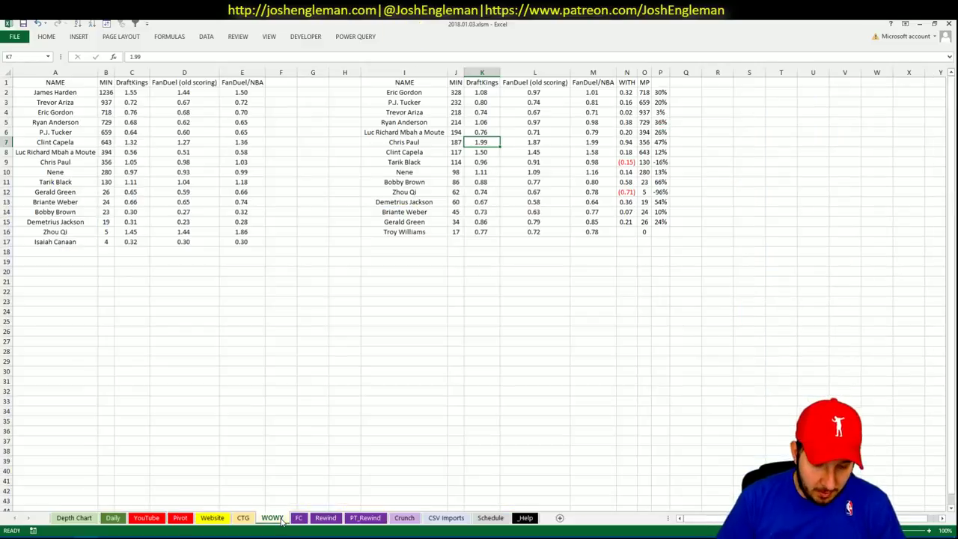
key("alt+space")
type("35*")
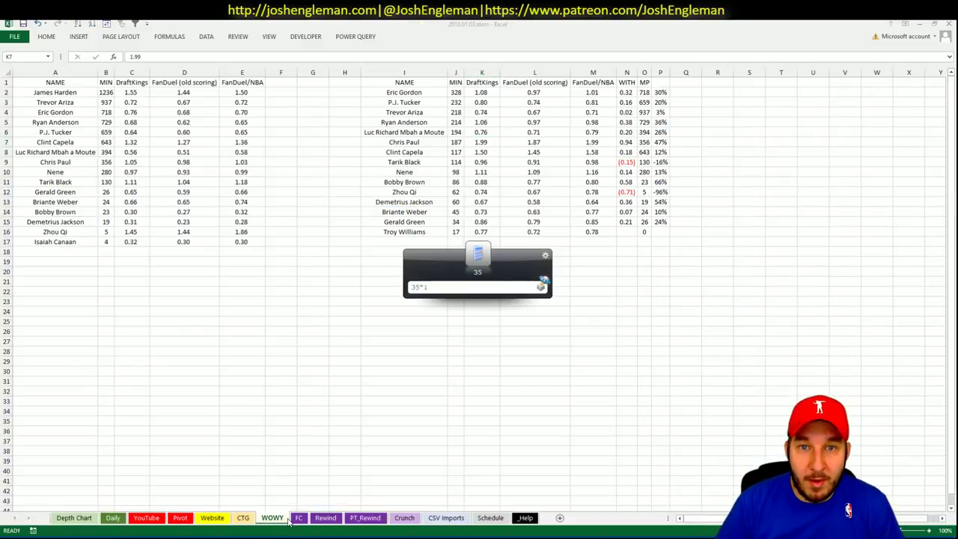
type("1.08")
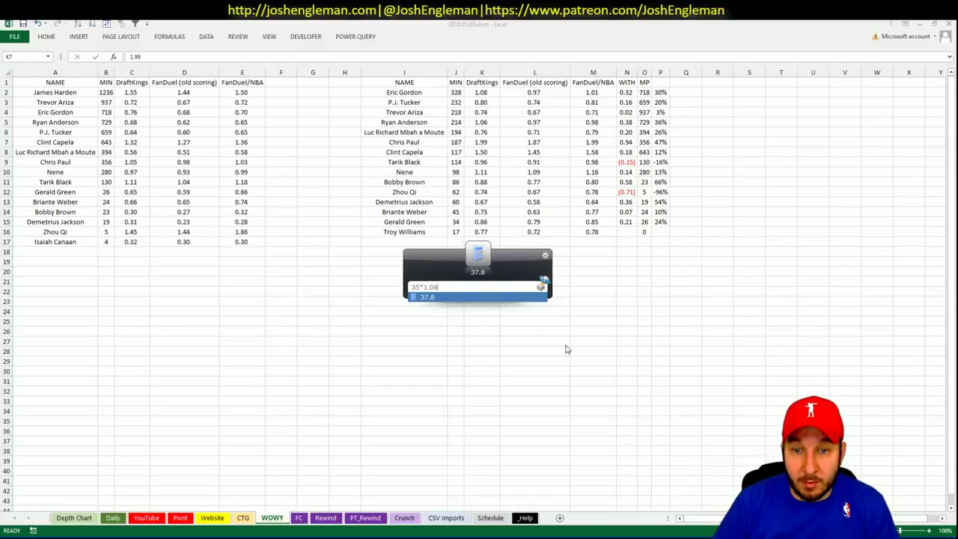
key("Escape")
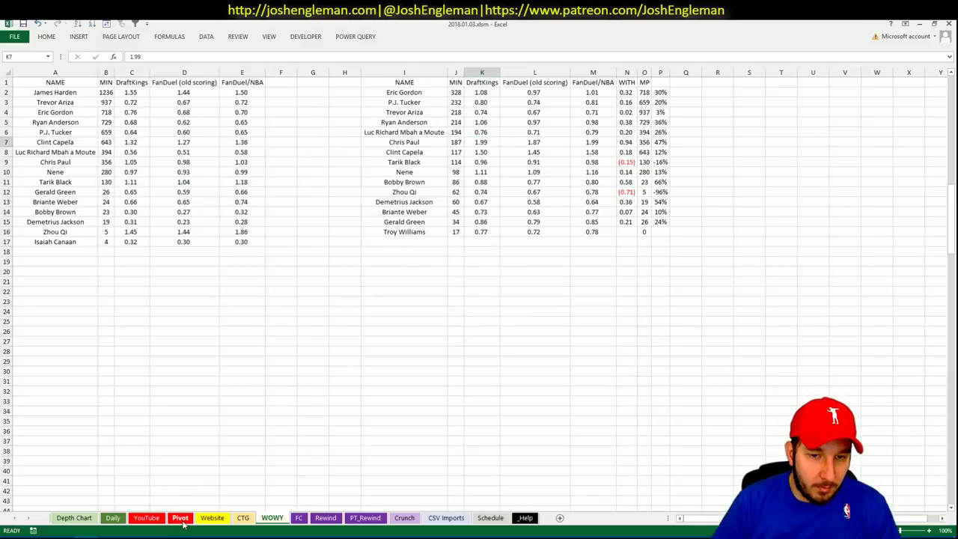
Review the Houston players' projections, shot data and recent game log across the Pivot, CTG and YouTube sheets
left_click(179, 518)
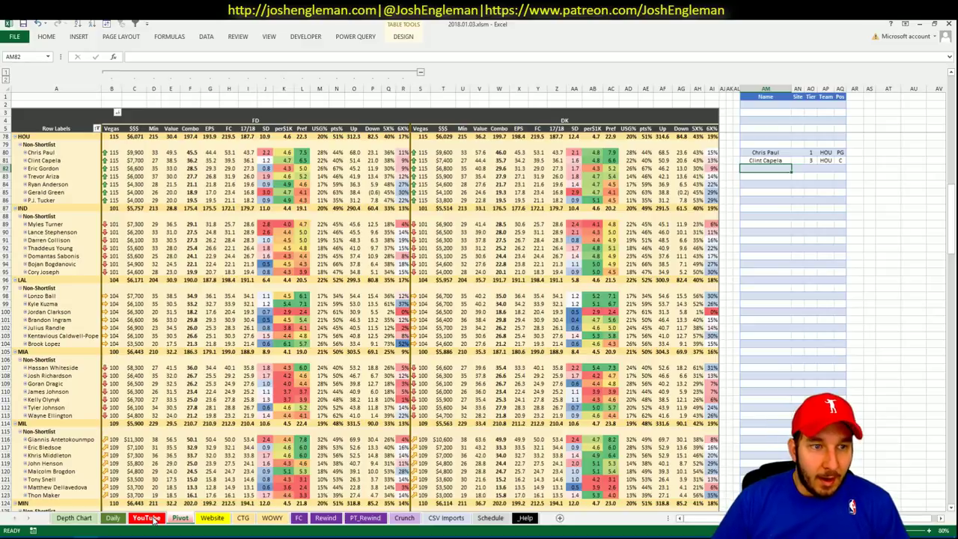
left_click(212, 518)
left_click(244, 518)
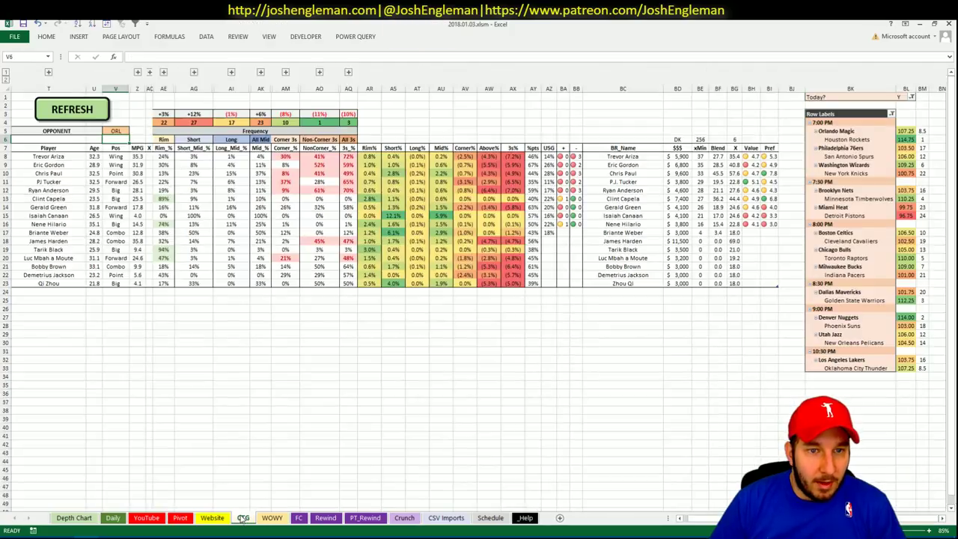
left_click(176, 518)
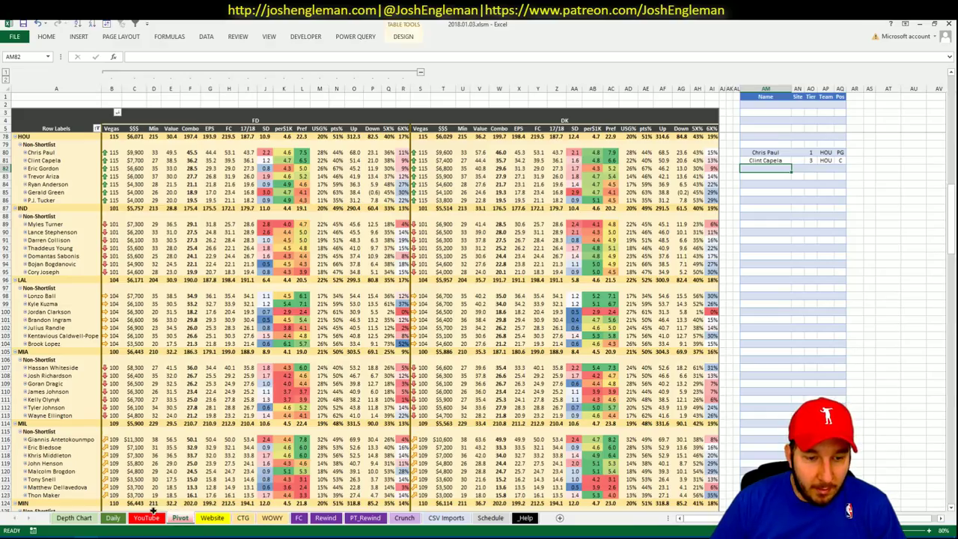
left_click(149, 516)
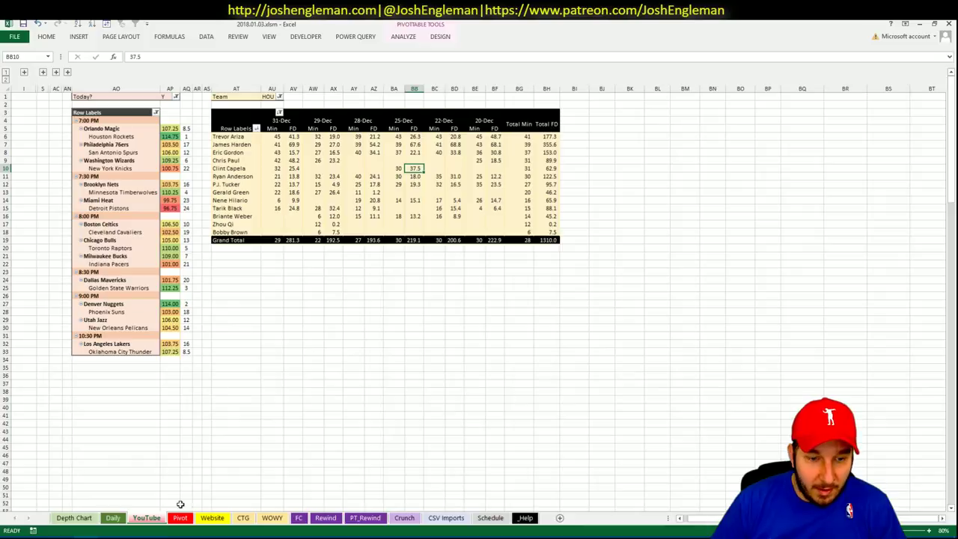
left_click(180, 517)
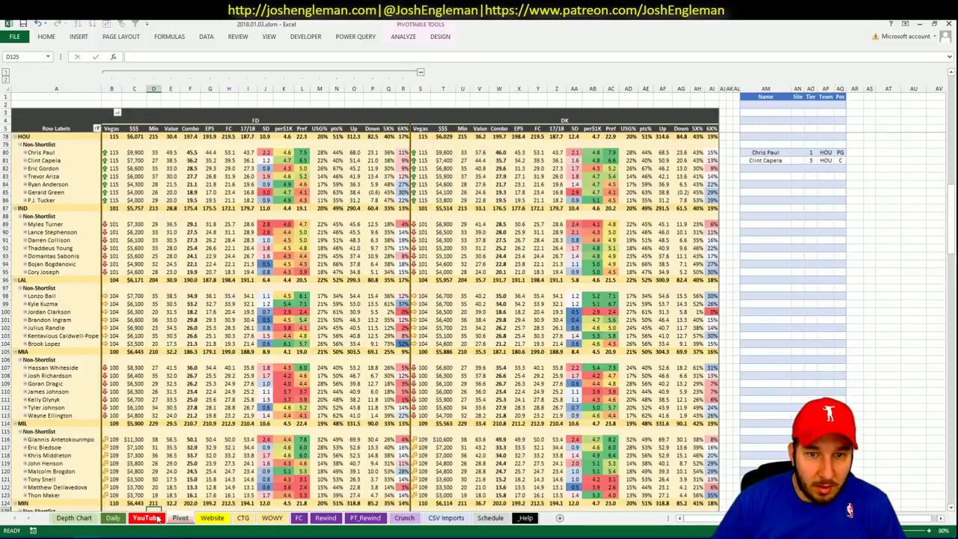
Add Eric Gordon to the Pivot sheet's player table below Clint Capela with tier 3
left_click(147, 516)
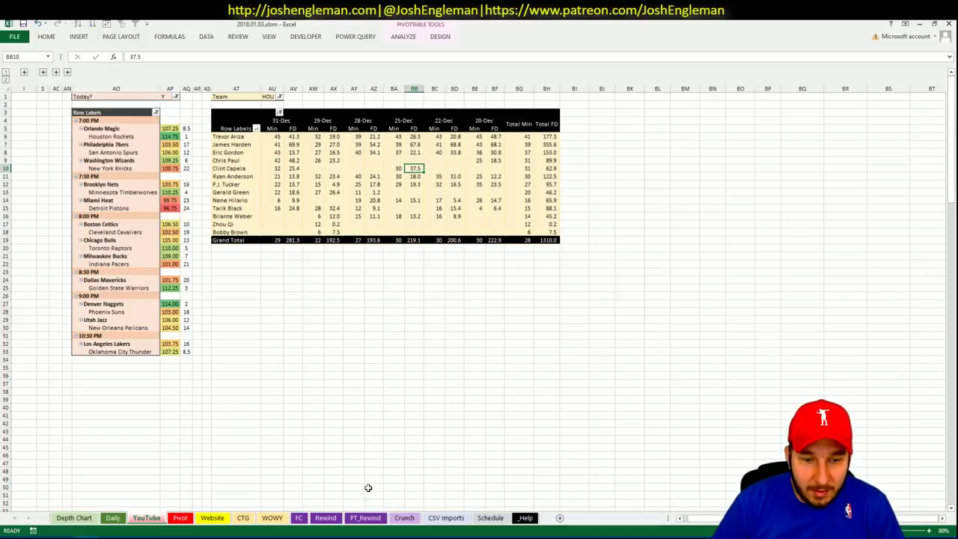
left_click(181, 518)
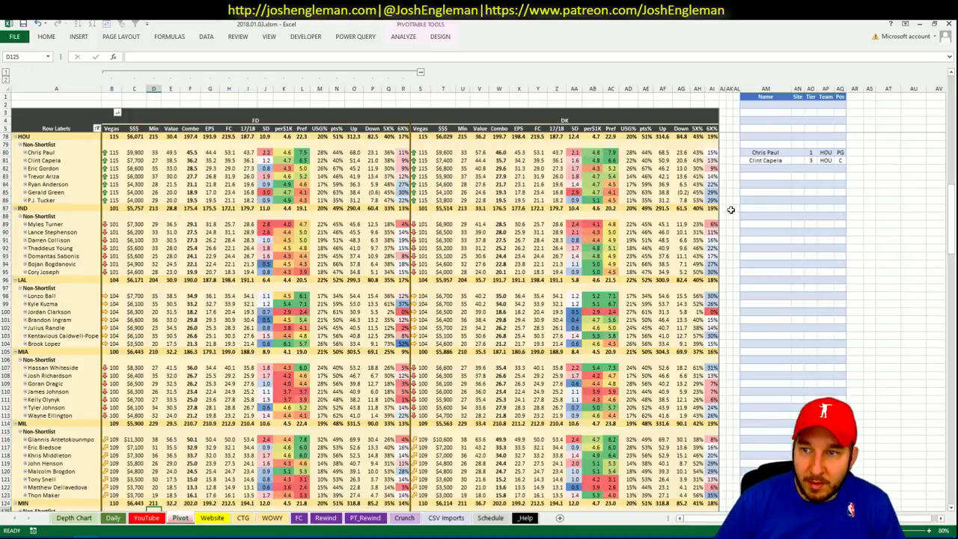
left_click(766, 168)
type("Eric Gordon")
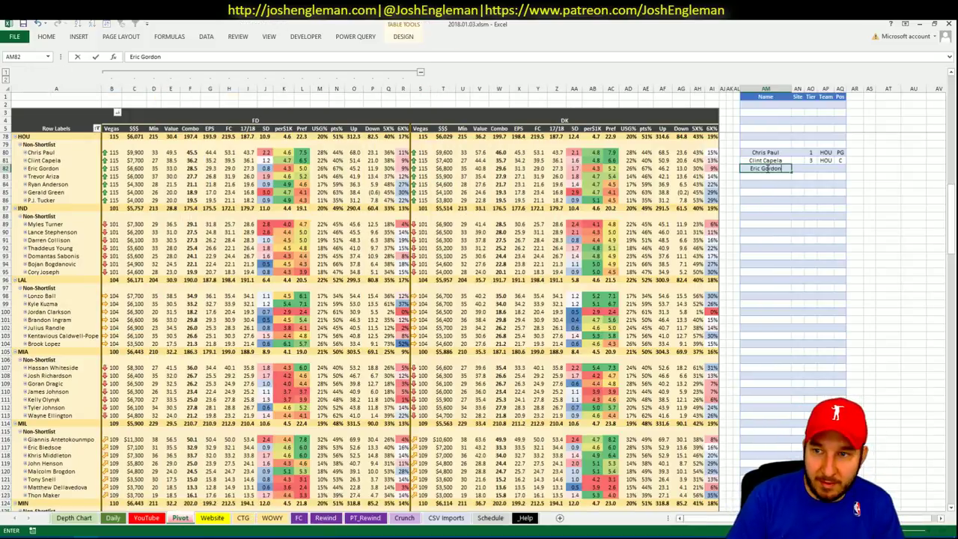
key("Return")
left_click(809, 168)
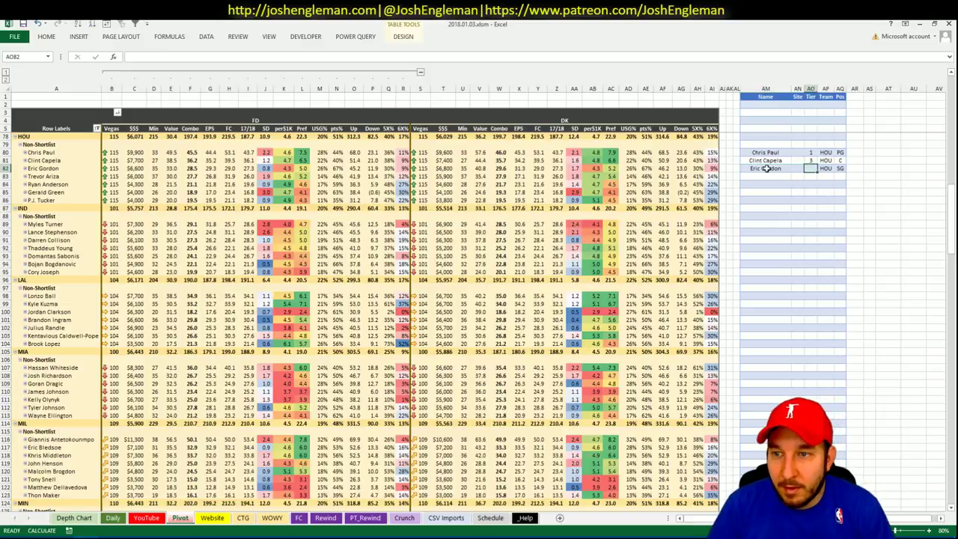
type("3")
key("Return")
key("Return")
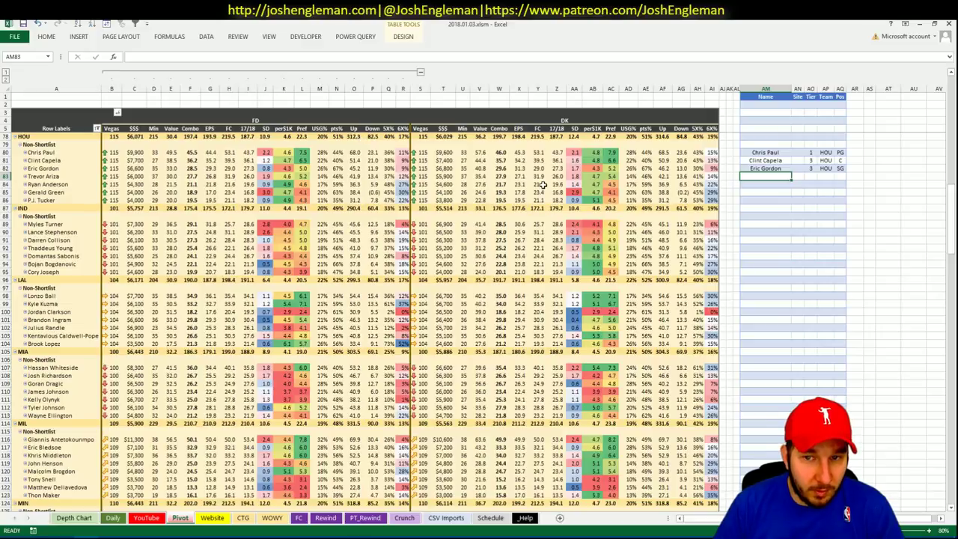
Check the Houston rates on the WOWY sheet and add Ryan Anderson to the Pivot sheet's player table below Eric Gordon
left_click(272, 517)
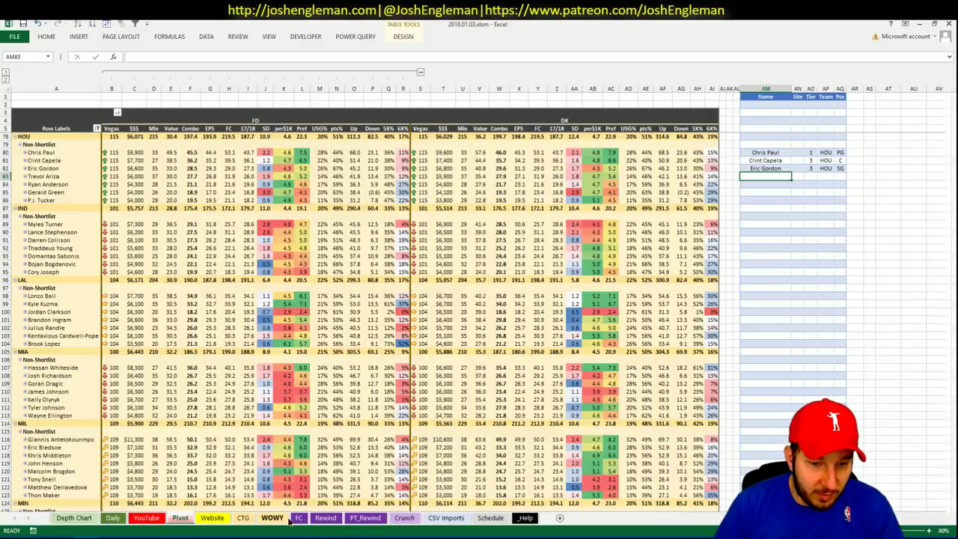
left_click(180, 517)
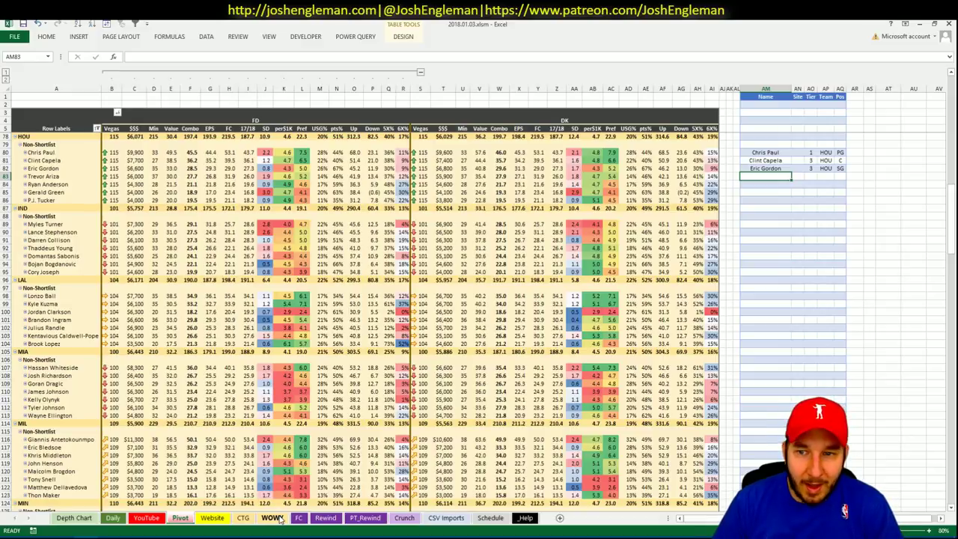
left_click(271, 518)
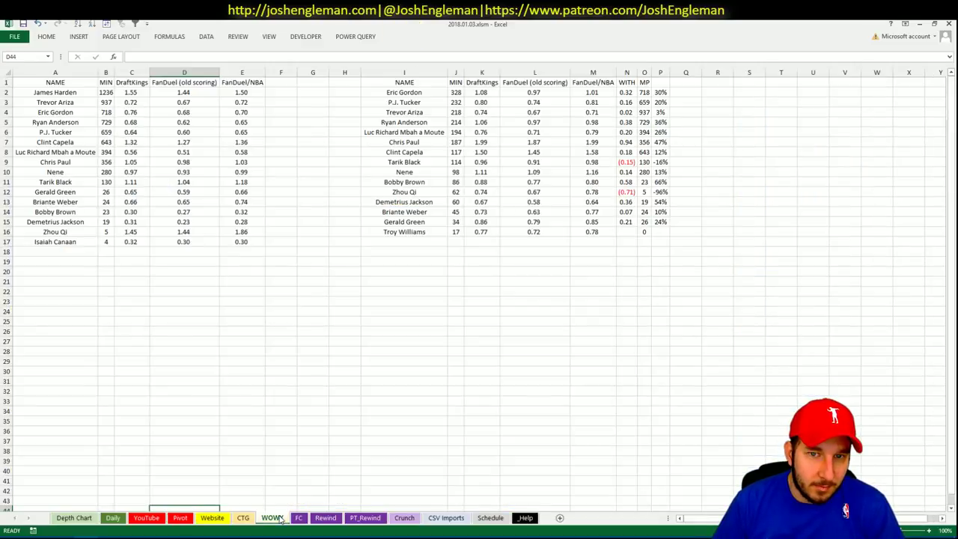
left_click(180, 517)
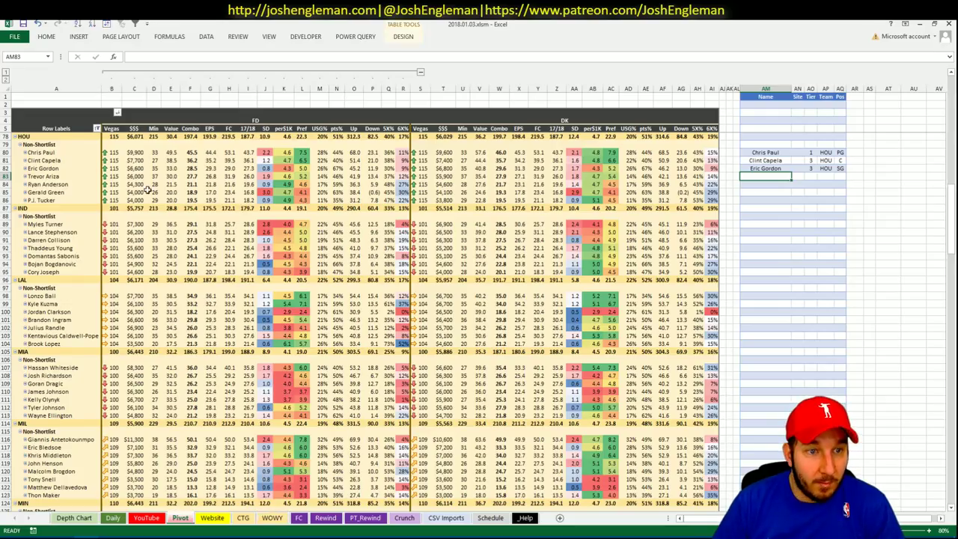
type("Ryan Anderson")
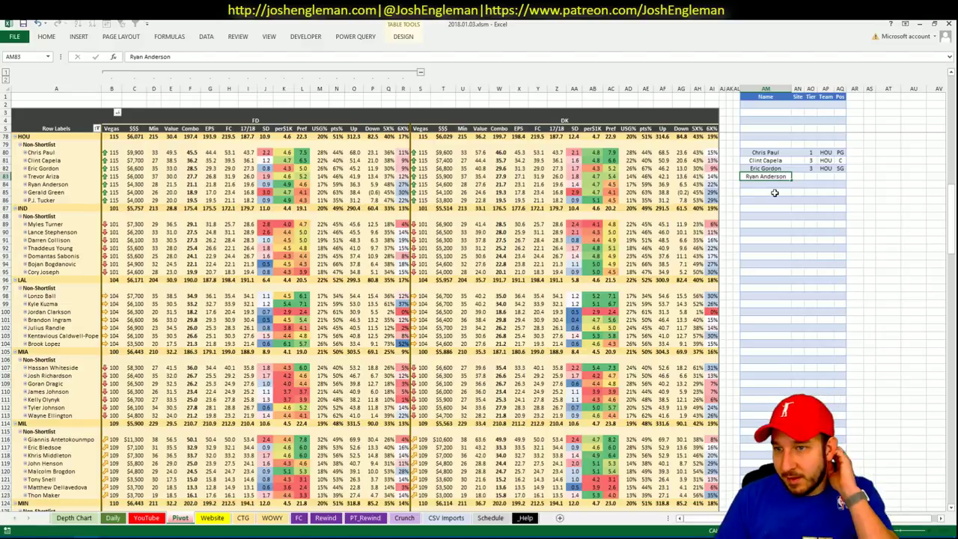
key("Return")
Compare Ryan Anderson's DraftKings rates with and without James Harden on the WOWY sheet
left_click(265, 519)
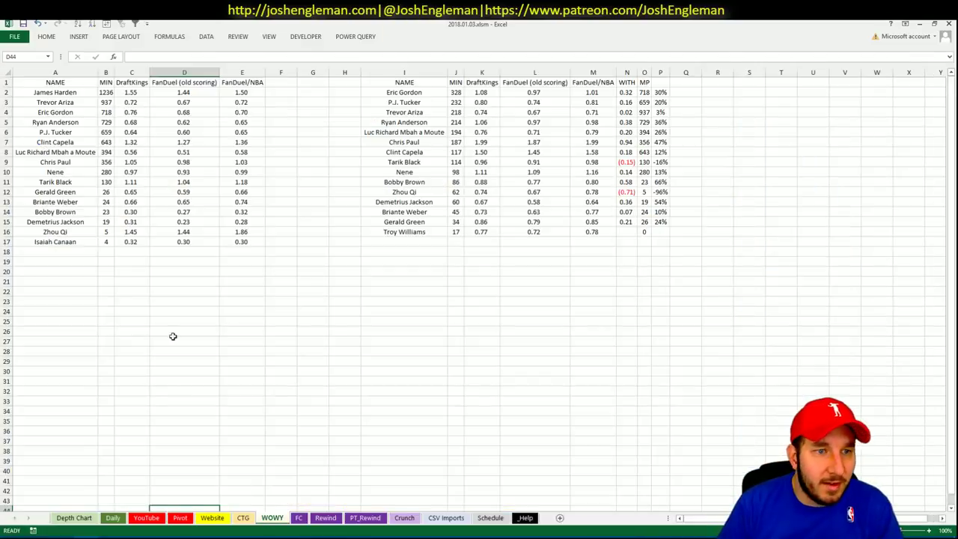
left_click(130, 123)
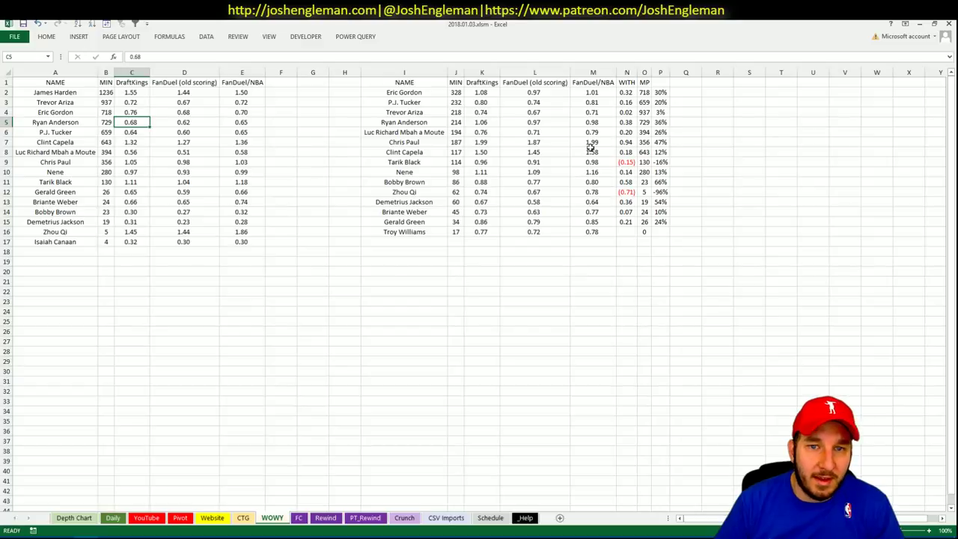
left_click(479, 123)
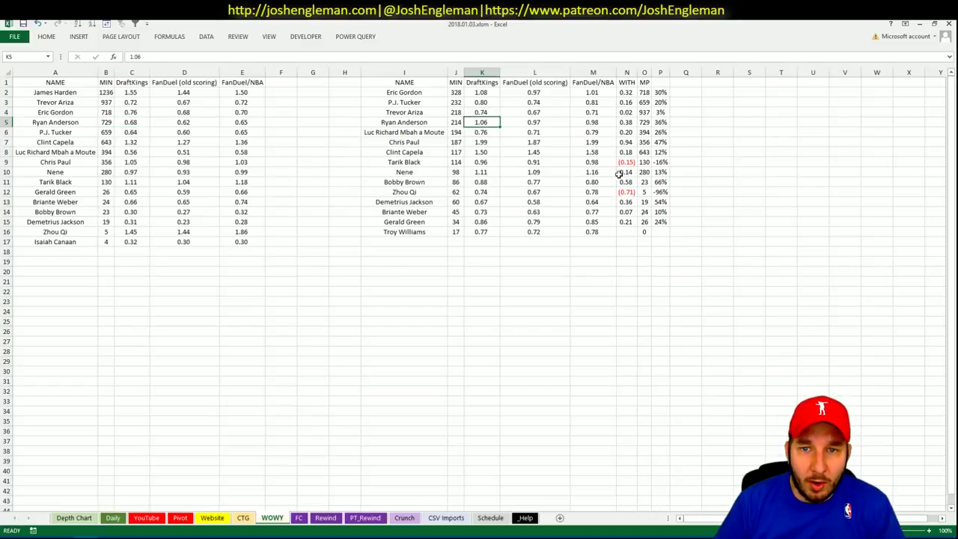
left_click(926, 25)
key("alt+Tab")
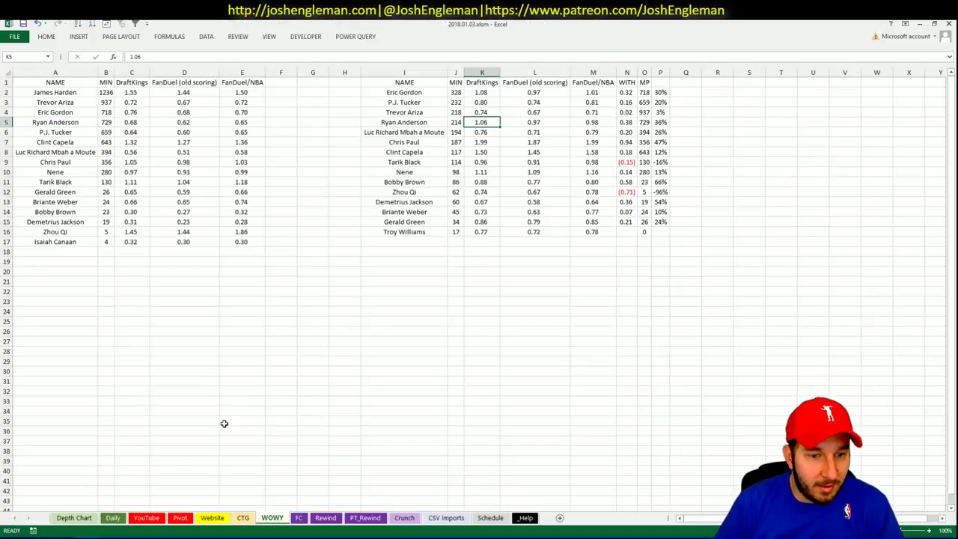
Review Ryan Anderson's recent game log and the nbawowy rates without James Harden, and set his tier to 2 in the Pivot sheet's player table
left_click(179, 518)
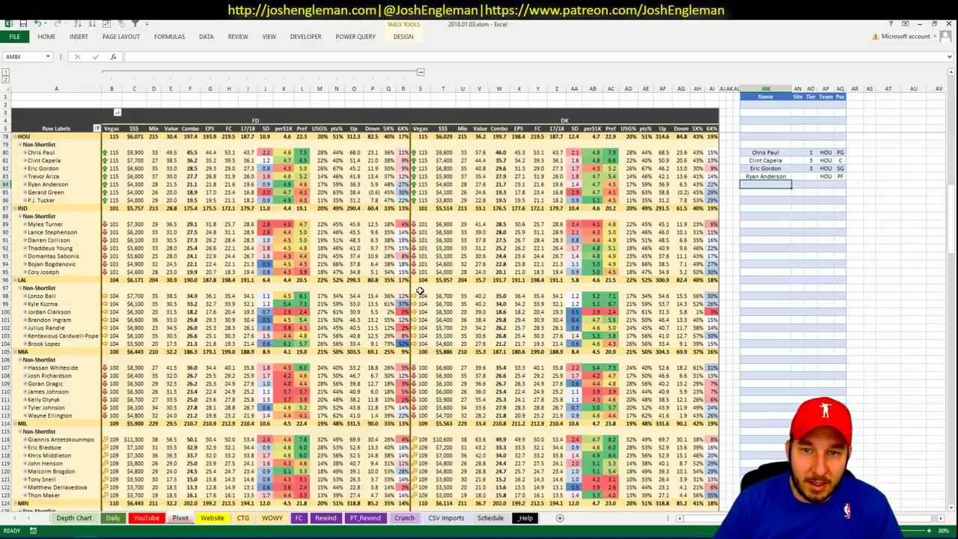
left_click(810, 176)
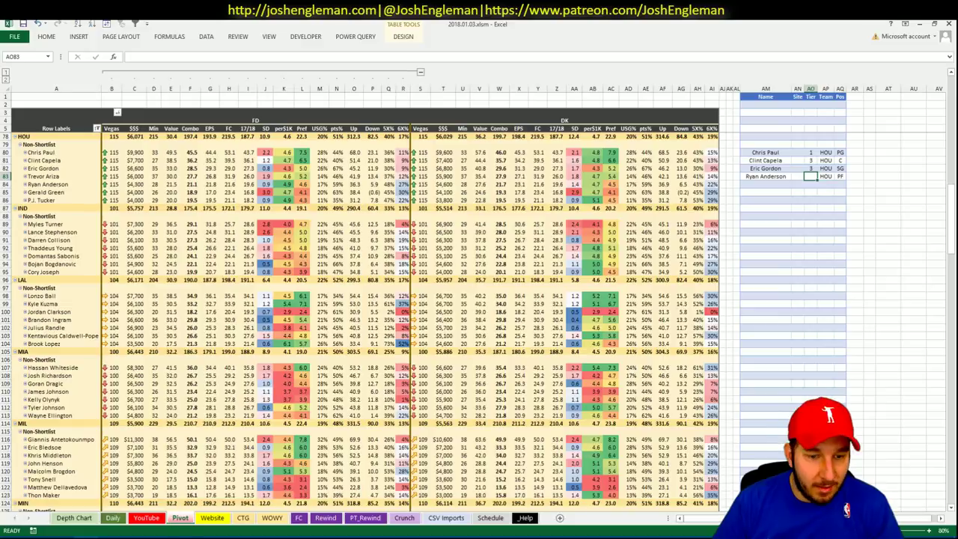
left_click(147, 518)
left_click_drag(233, 176, 550, 177)
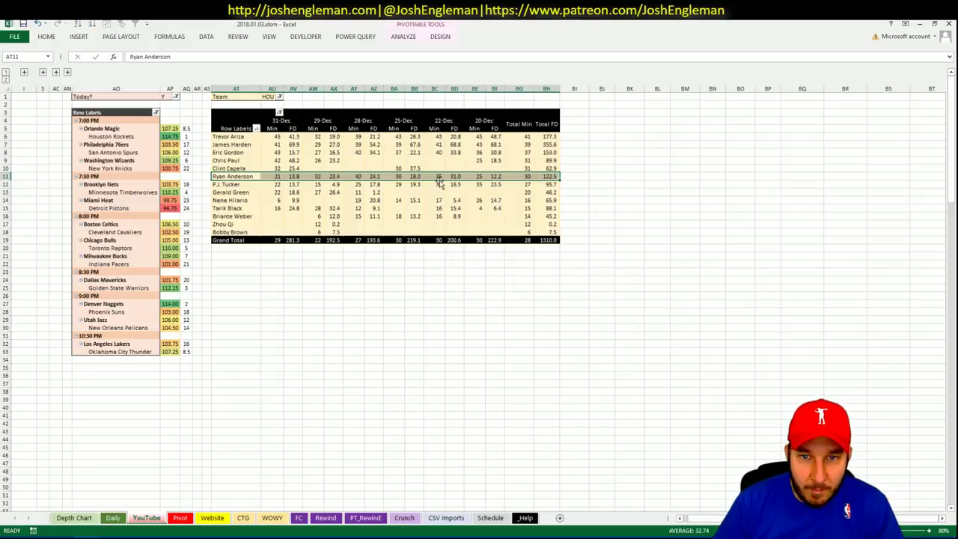
key("alt+Tab")
key("alt+Tab")
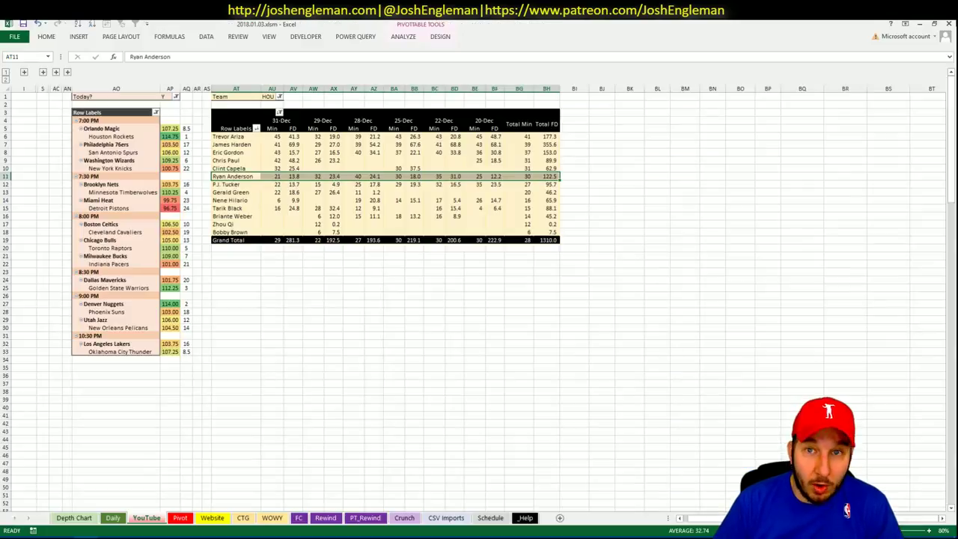
key("alt+Tab")
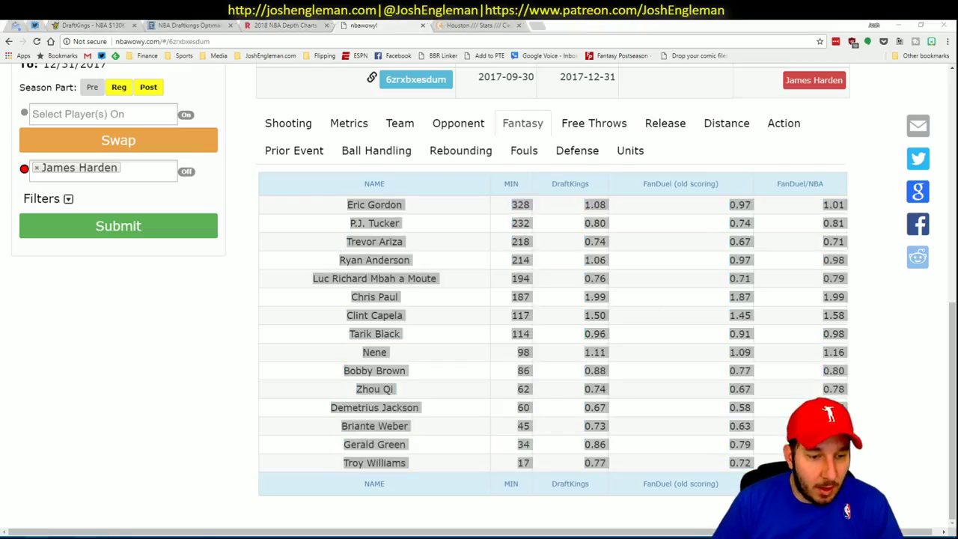
key("alt+Tab")
left_click(180, 517)
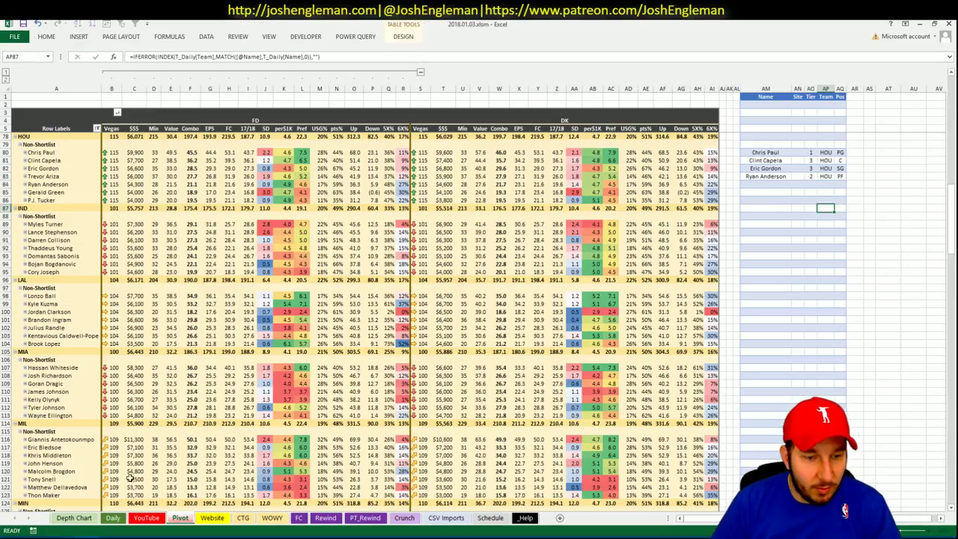
Refresh the DraftKings pivot table on the Daily sheet with the new shortlist tiers
left_click(112, 518)
right_click(288, 207)
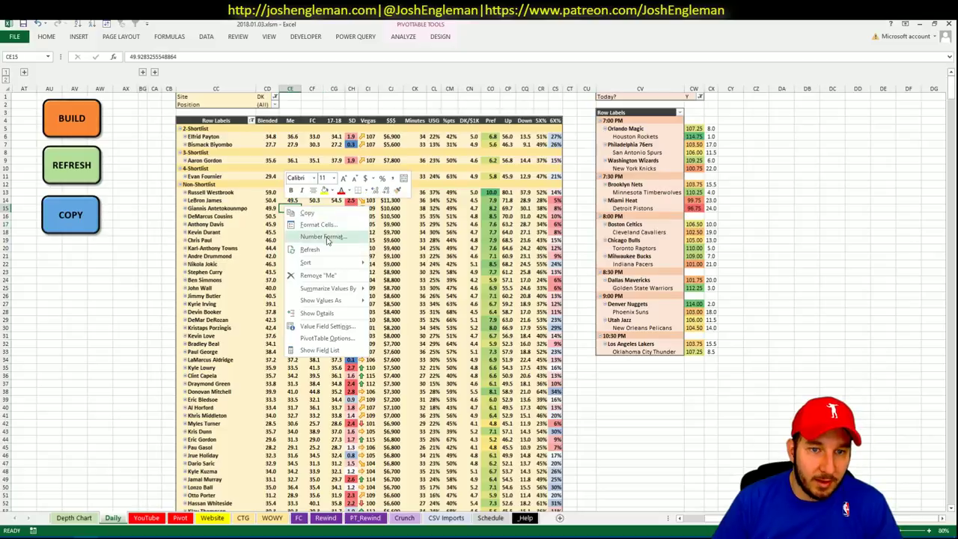
left_click(325, 247)
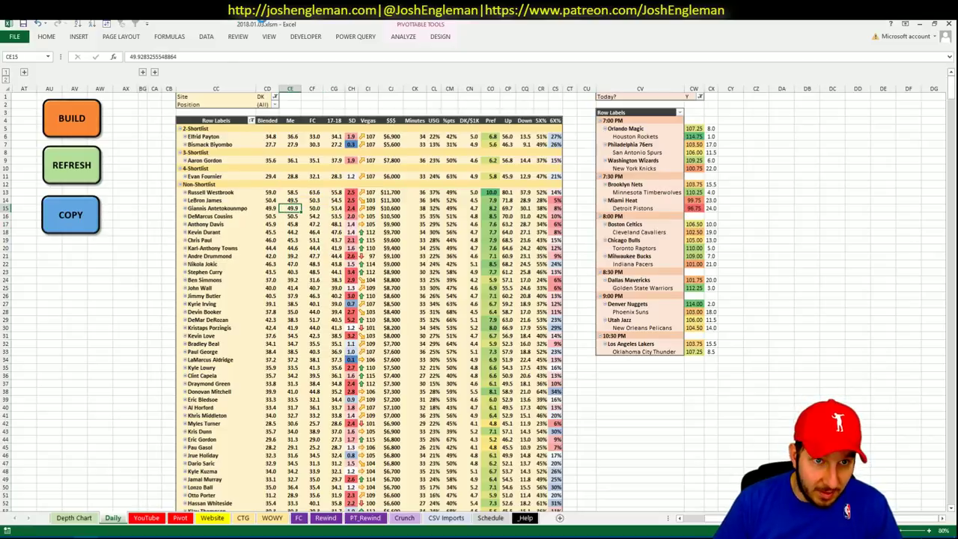
Expand the FanDuel columns on the Daily sheet, sort the shortlist groups in ascending order, and collapse the columns again
left_click(155, 73)
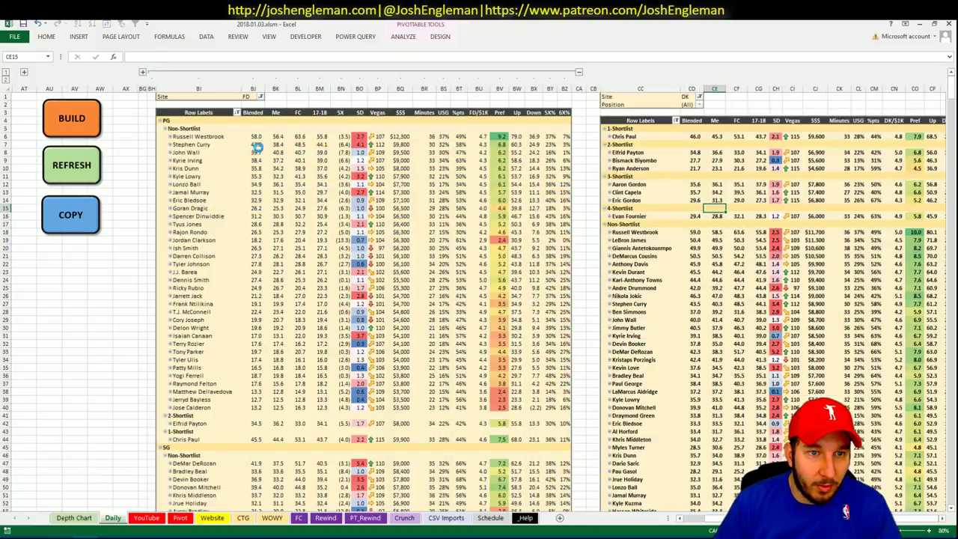
left_click(187, 131)
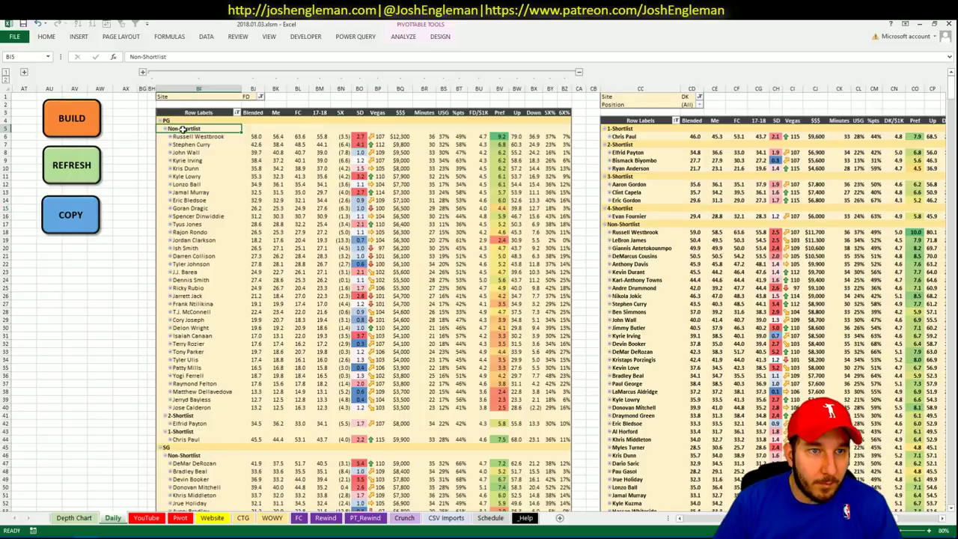
left_click(79, 24)
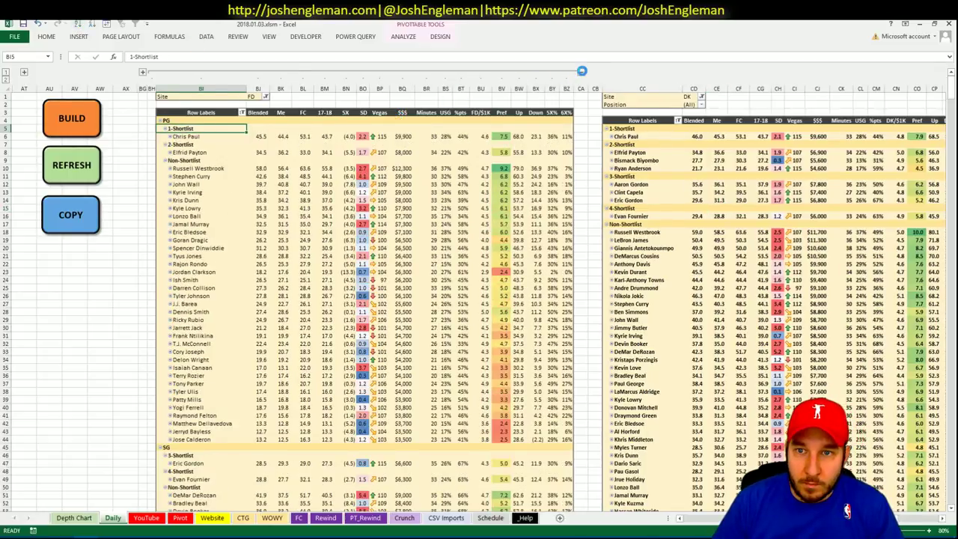
left_click(581, 72)
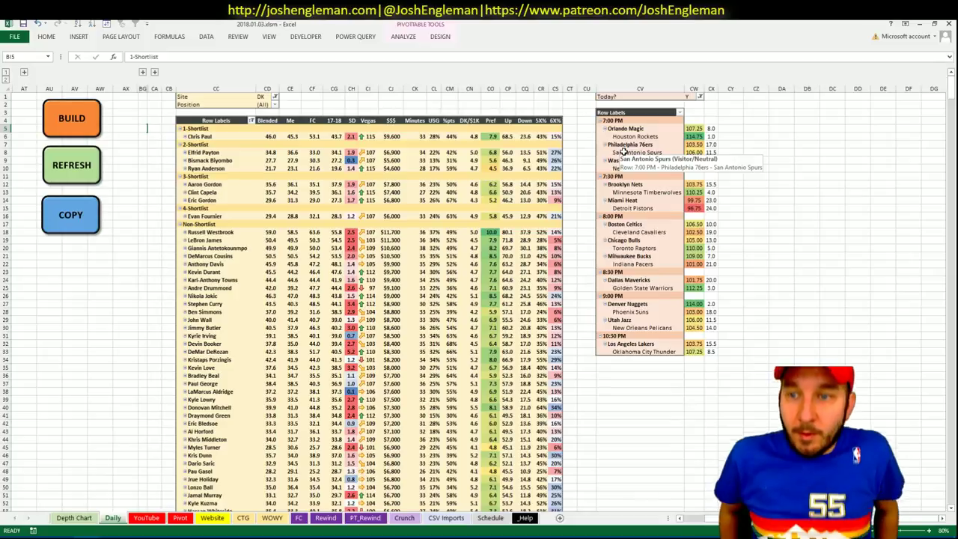
left_click(569, 233)
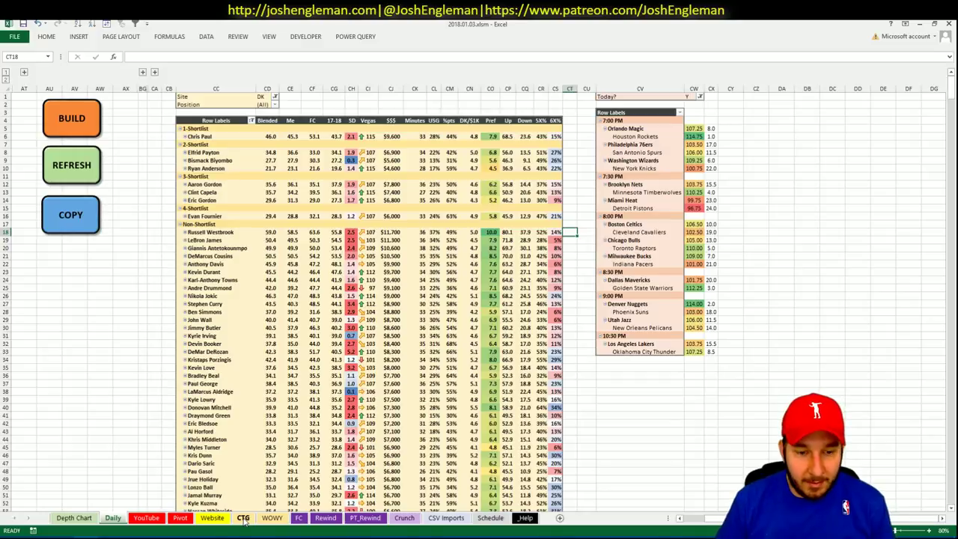
Switch to Chrome and search Cleaning the Glass for "76" to pick the Philadelphia 76ers team page
left_click(180, 519)
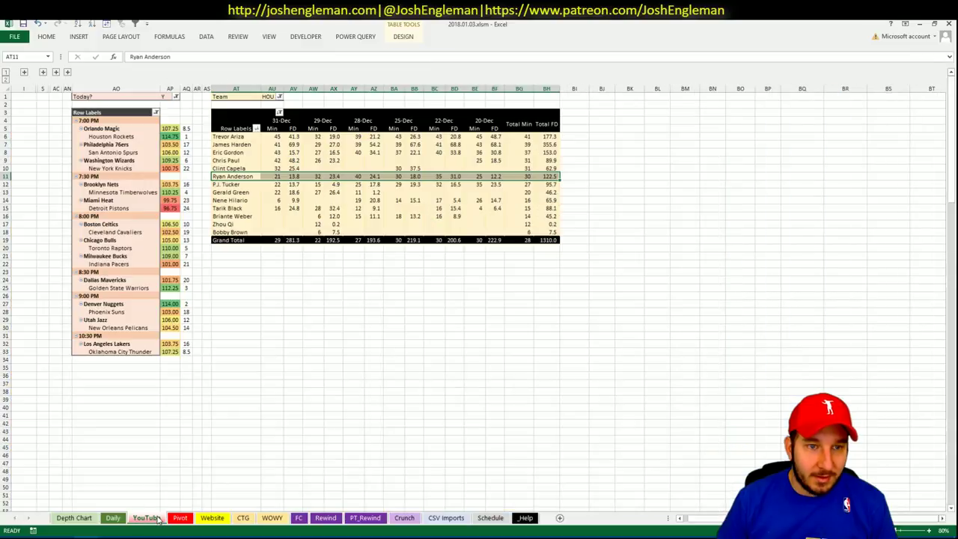
left_click(146, 518)
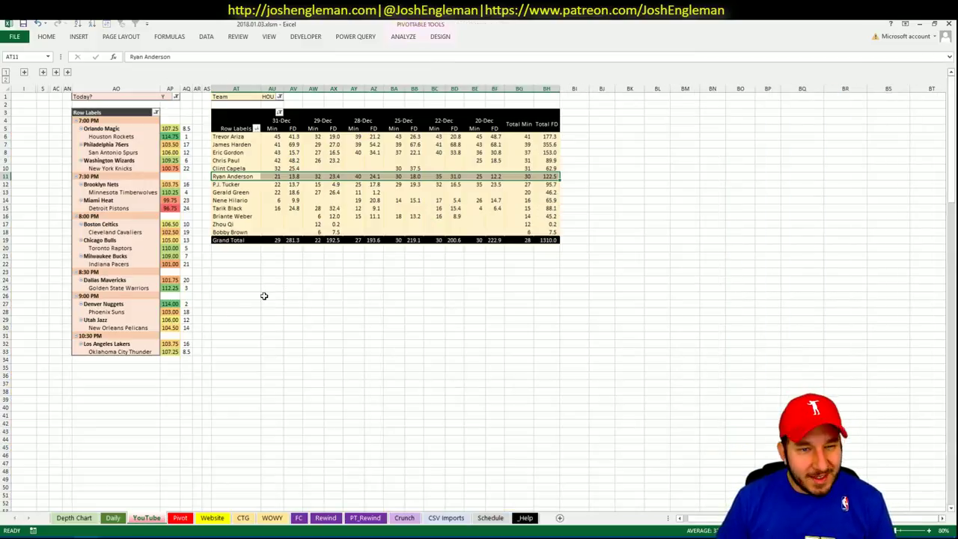
mouse_move(52, 537)
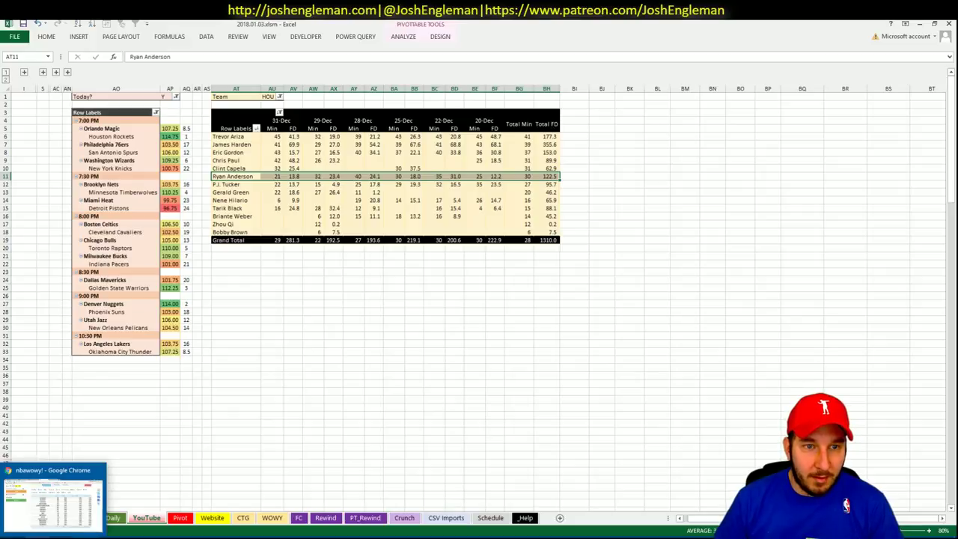
left_click(53, 494)
left_click(470, 27)
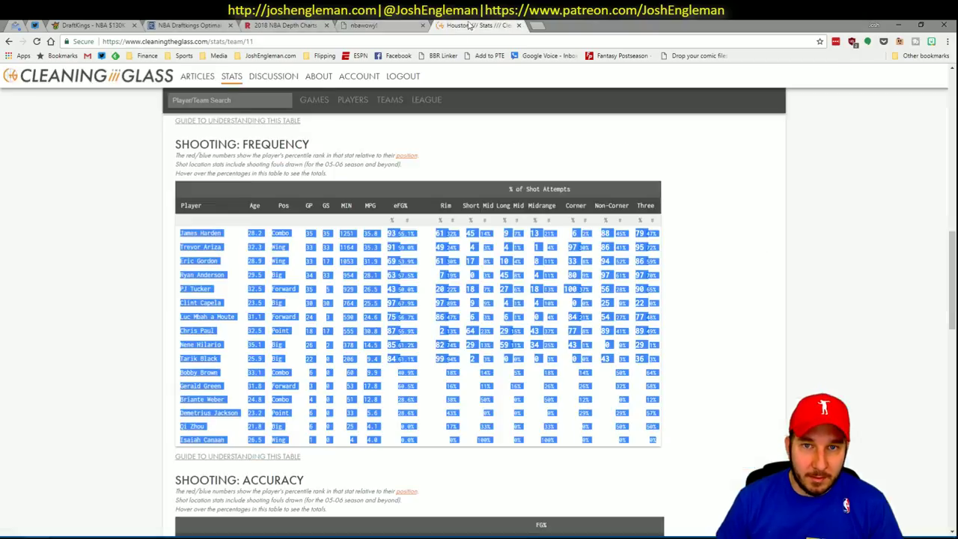
left_click(240, 100)
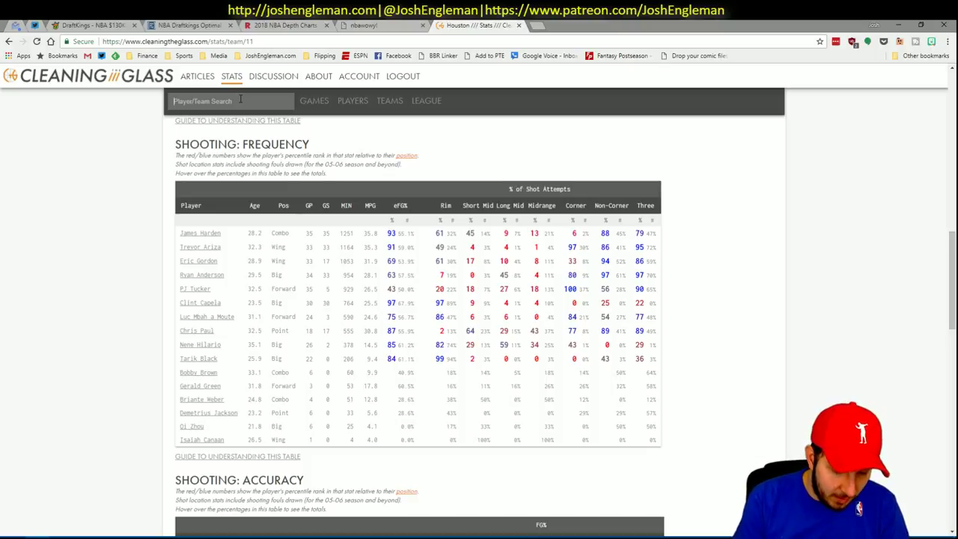
type("76")
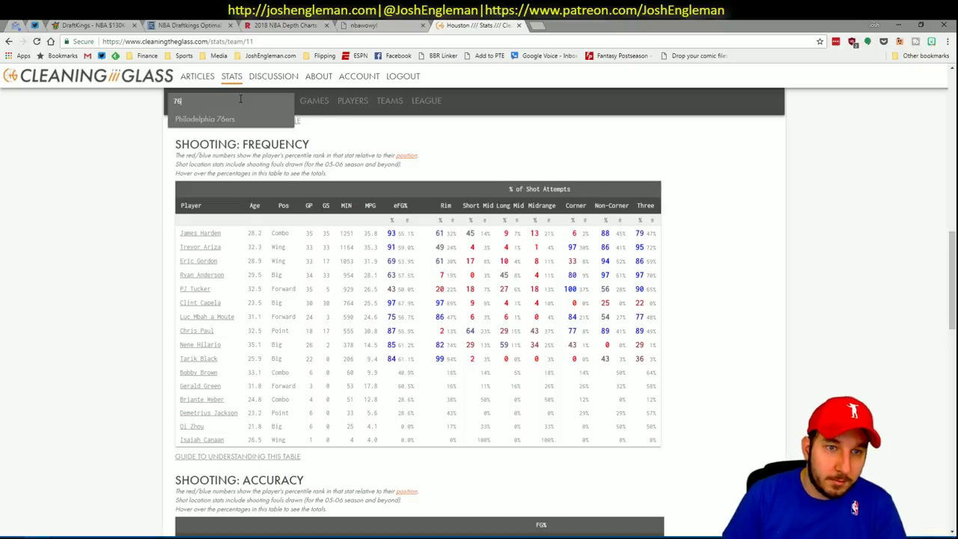
key("Down")
Copy the 76ers' Shooting: Frequency player rows from Cleaning the Glass and load them into Excel's CTG sheet with SAS as the opponent
key("alt+Tab")
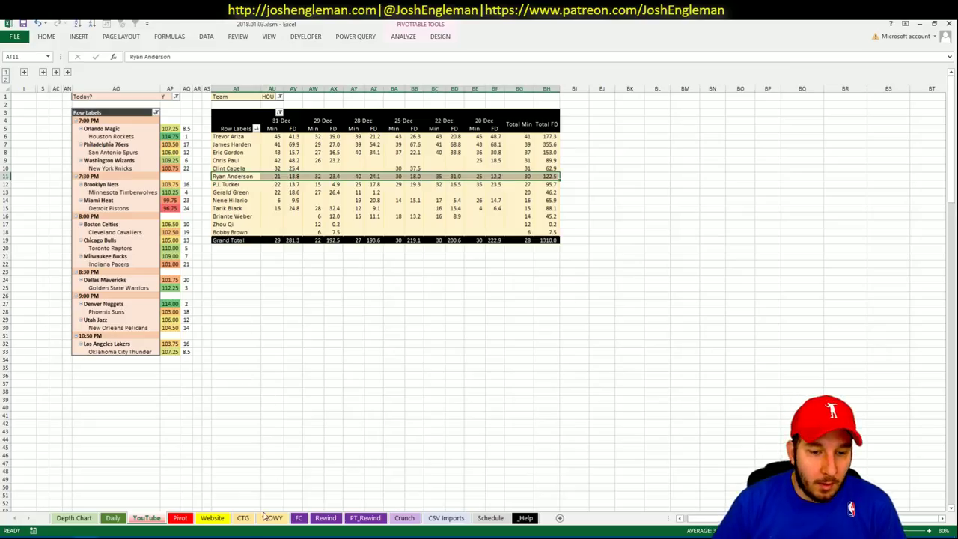
key("ctrl+Page_Up")
key("ctrl+Page_Up")
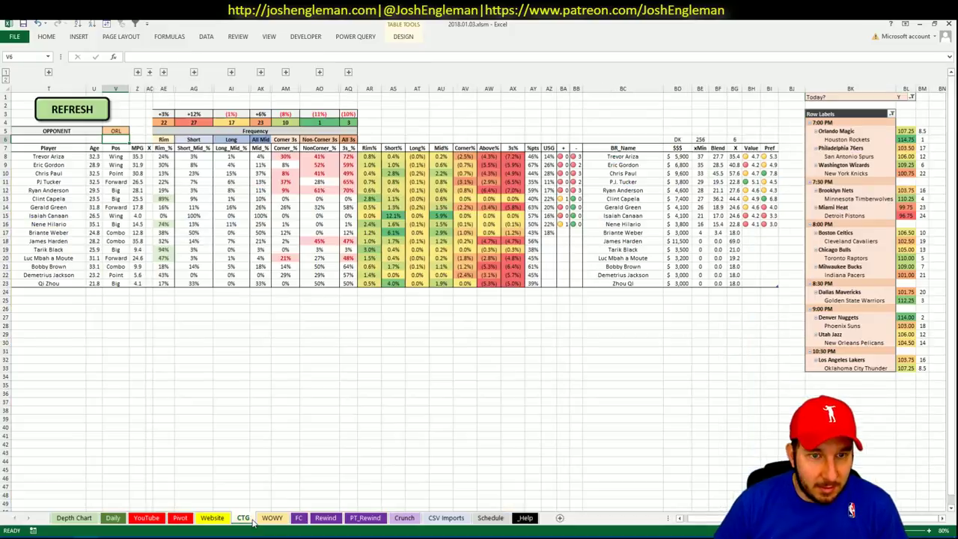
left_click(245, 519)
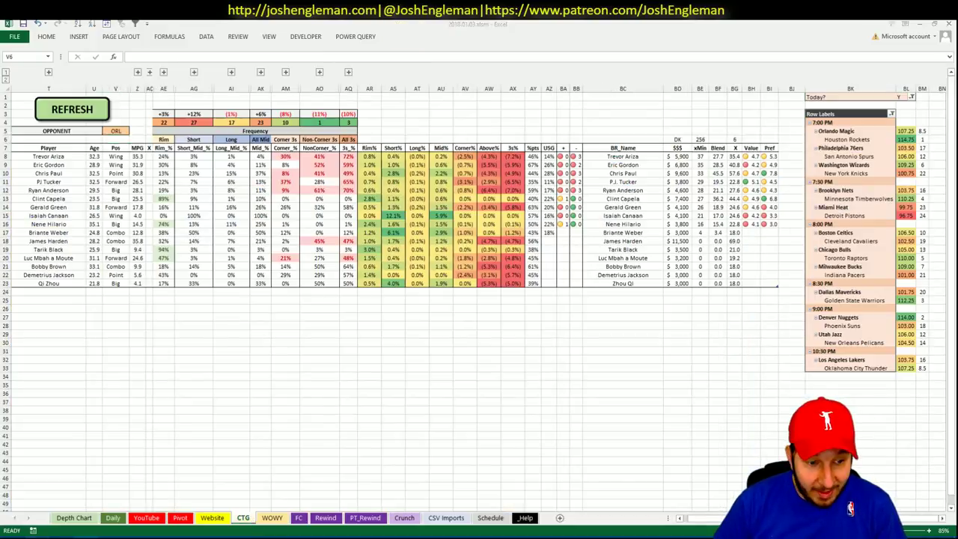
key("alt+Tab")
scroll(694, 364, "down", 5)
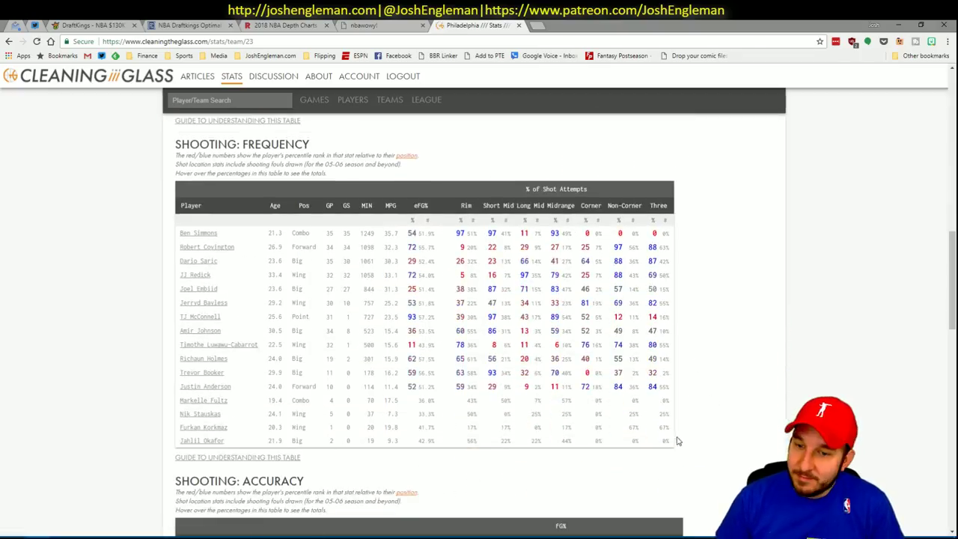
left_click_drag(677, 440, 183, 233)
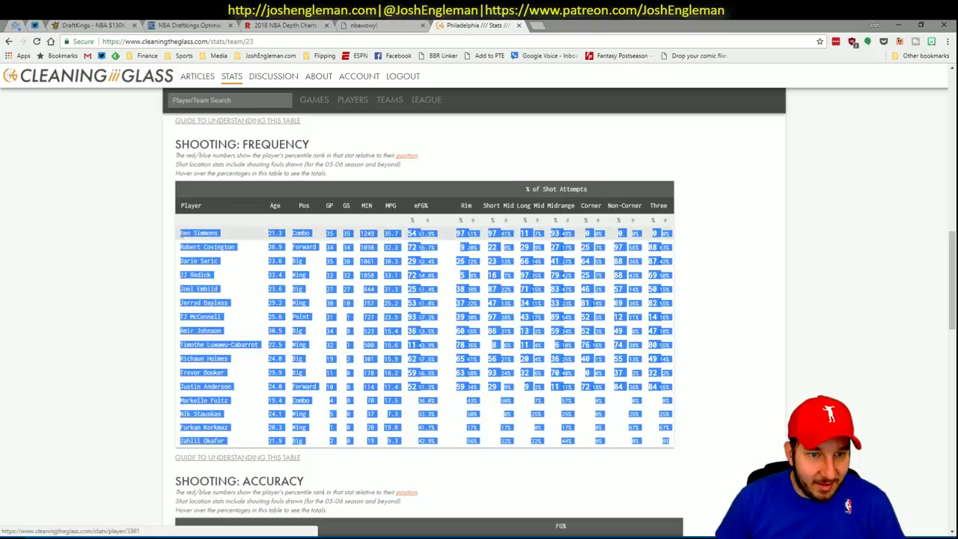
key("alt+Tab")
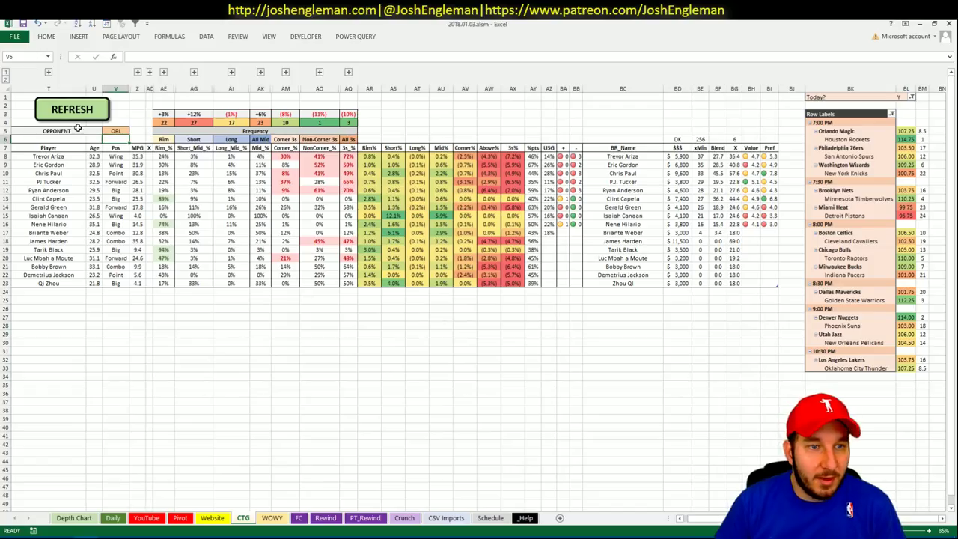
left_click(116, 131)
left_click(250, 376)
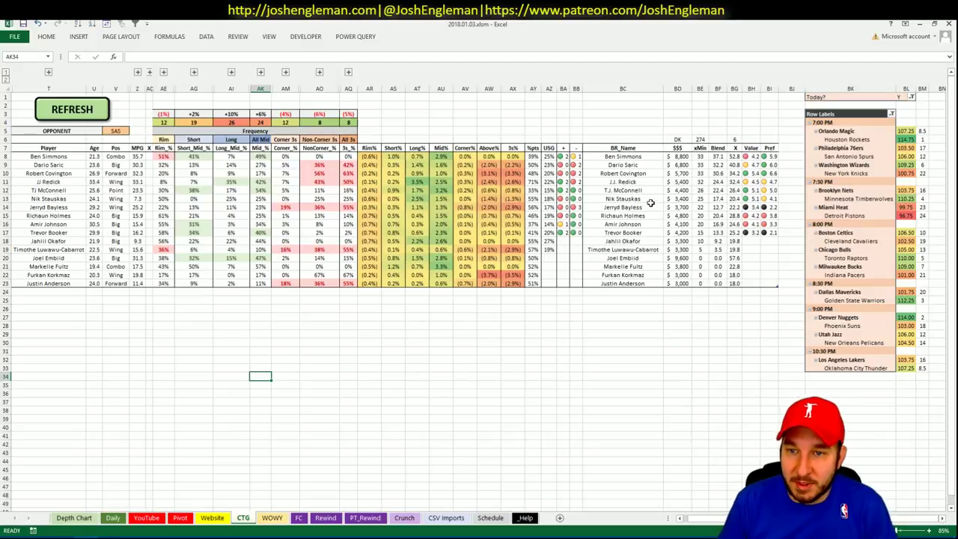
left_click(650, 200)
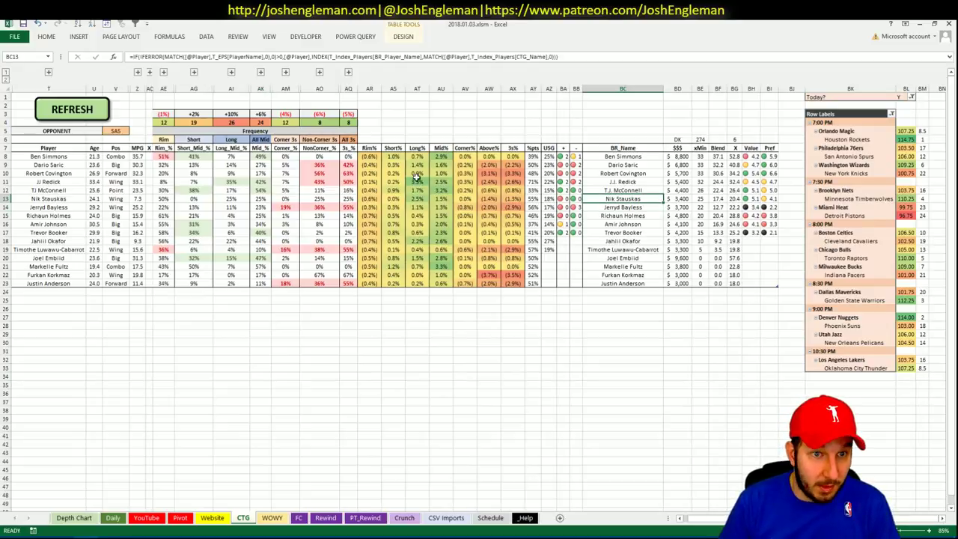
Open the WOWY sheet, switch to the nbawowy page in Chrome, and change the team to 76ers
left_click(273, 517)
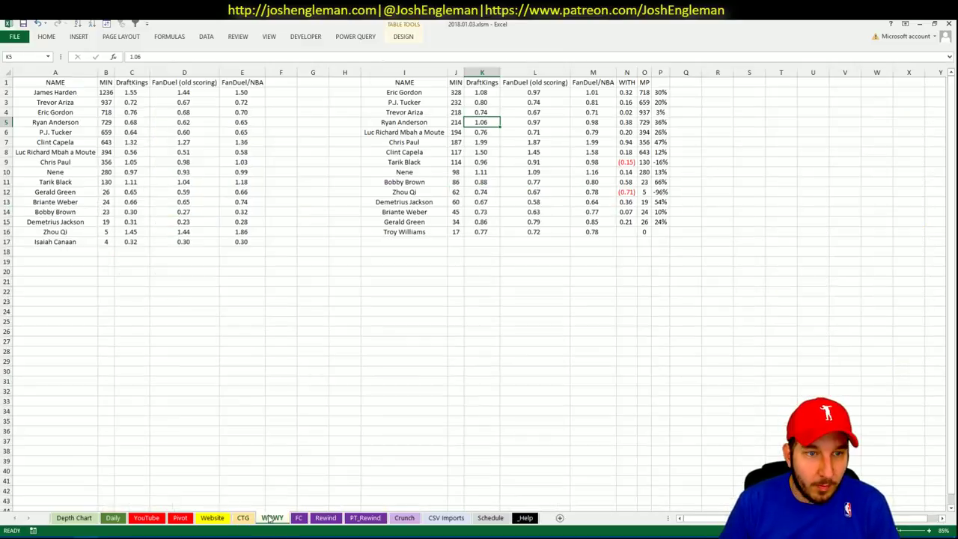
key("alt+Tab")
left_click(367, 24)
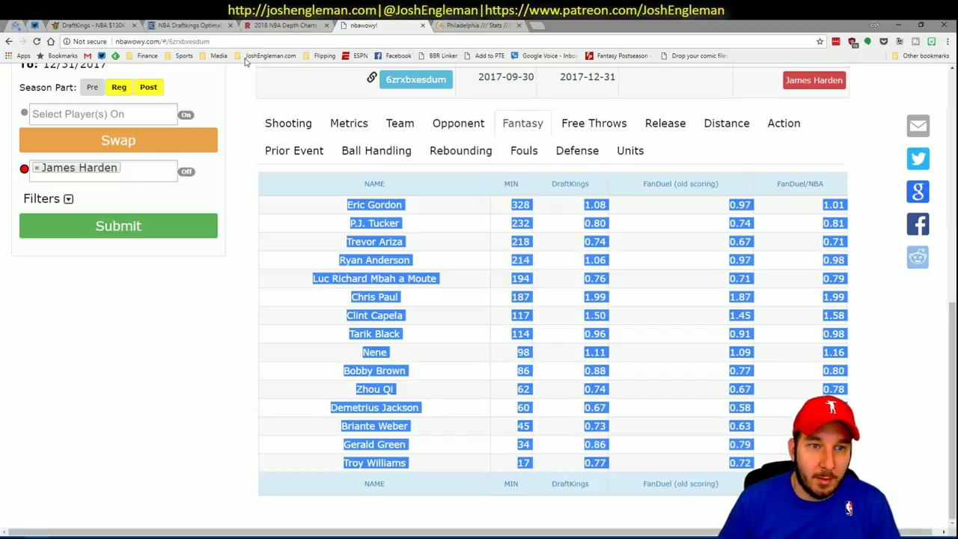
scroll(139, 148, "up", 5)
left_click(93, 217)
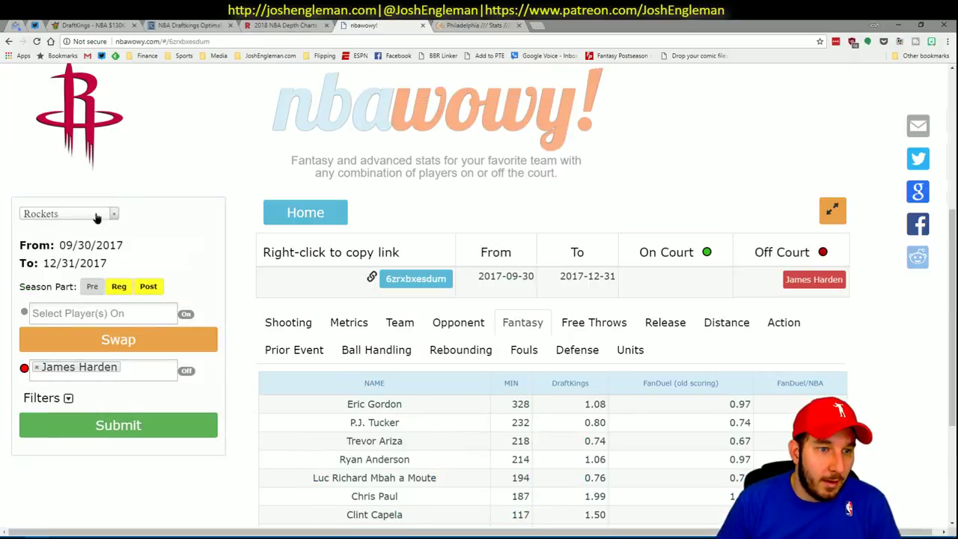
scroll(88, 263, "up", 6)
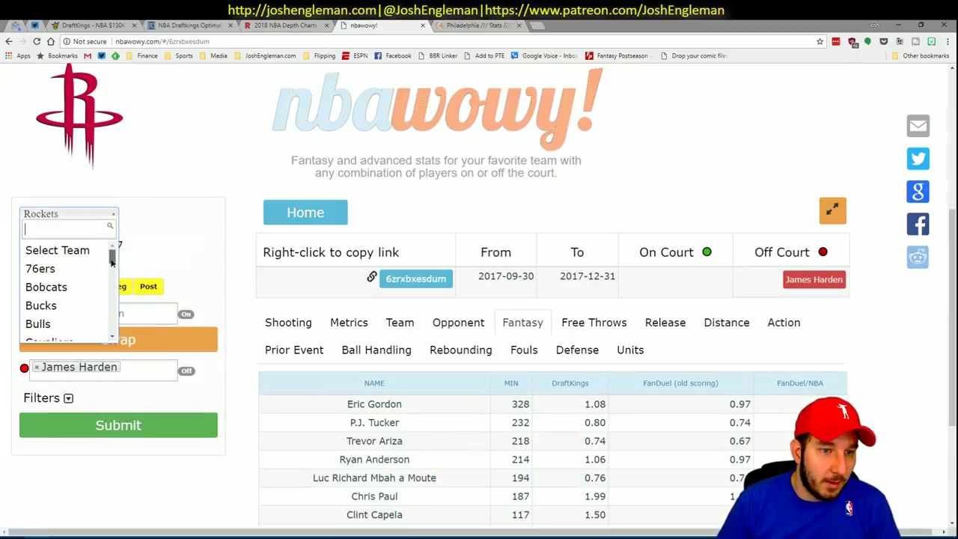
left_click(52, 268)
Set Joel Embiid as the on-court player and submit the nbawowy query
left_click(118, 315)
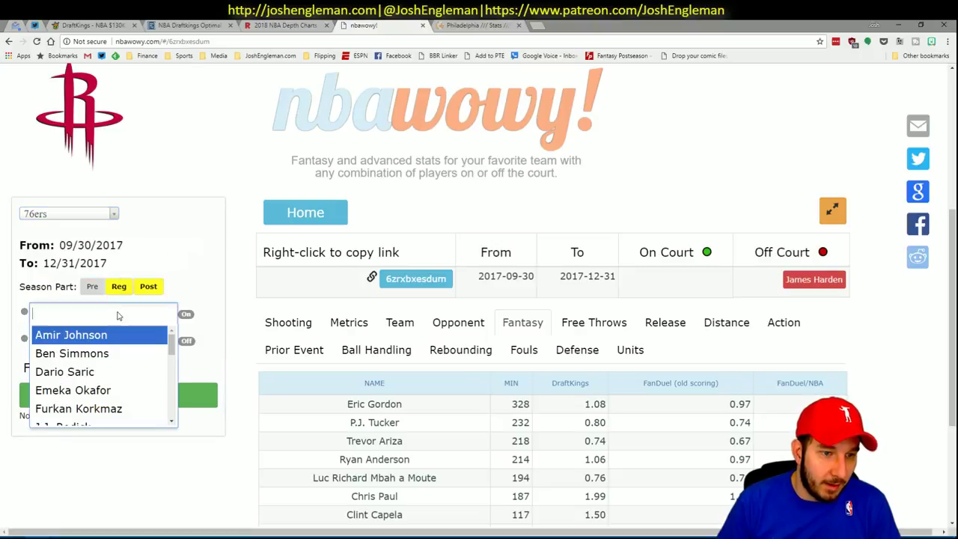
type("emibi")
key("BackSpace")
key("BackSpace")
key("BackSpace")
type("biid")
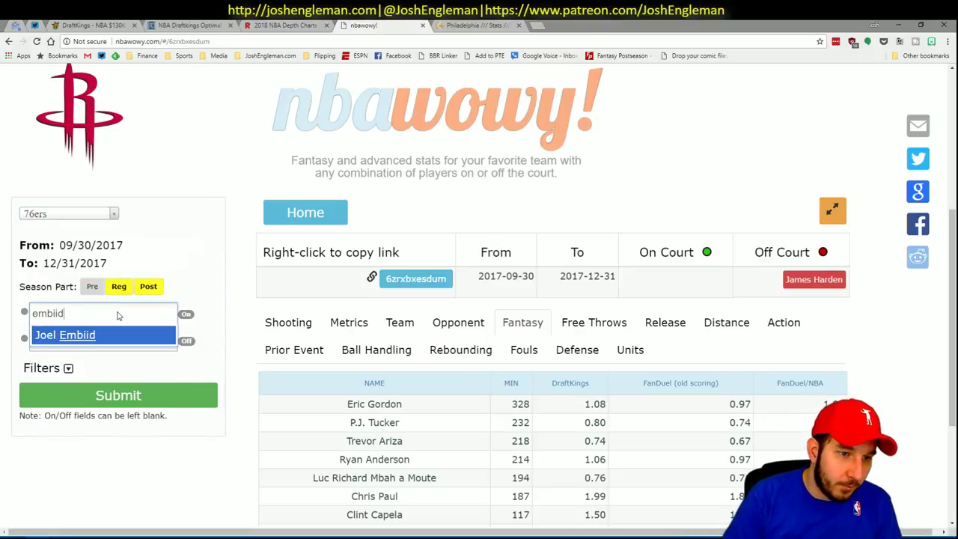
left_click(61, 336)
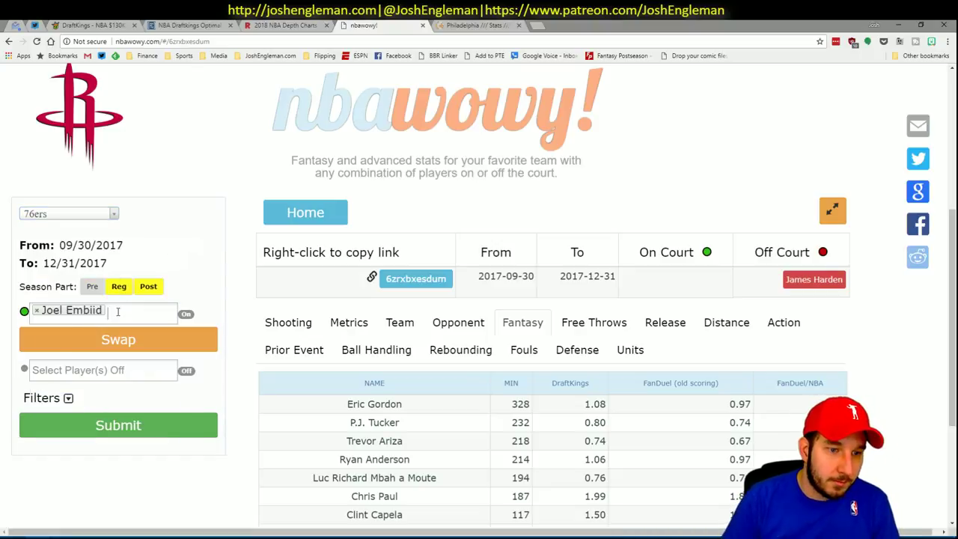
left_click(123, 424)
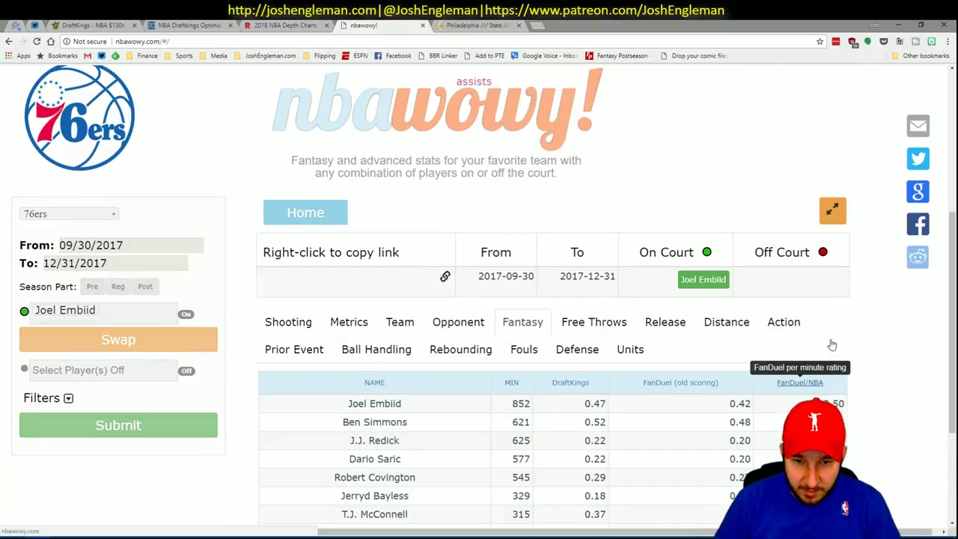
Copy the with-Embiid Fantasy table into Excel's WOWY sheet from cell A2 and clear the leftover Rockets rows beneath it
scroll(831, 344, "down", 2)
left_click_drag(846, 497, 340, 253)
key("ctrl+c")
key("alt+Tab")
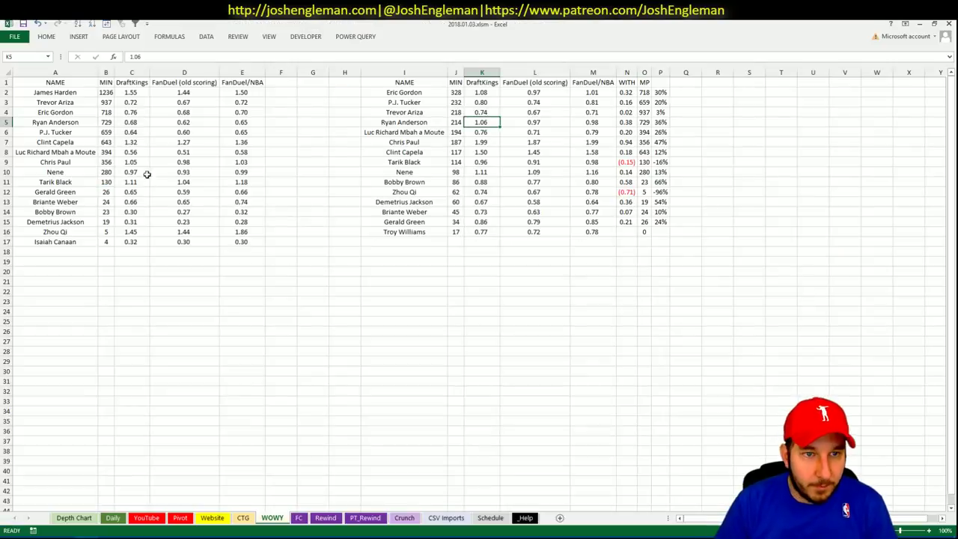
left_click(65, 92)
right_click(65, 93)
left_click(100, 137)
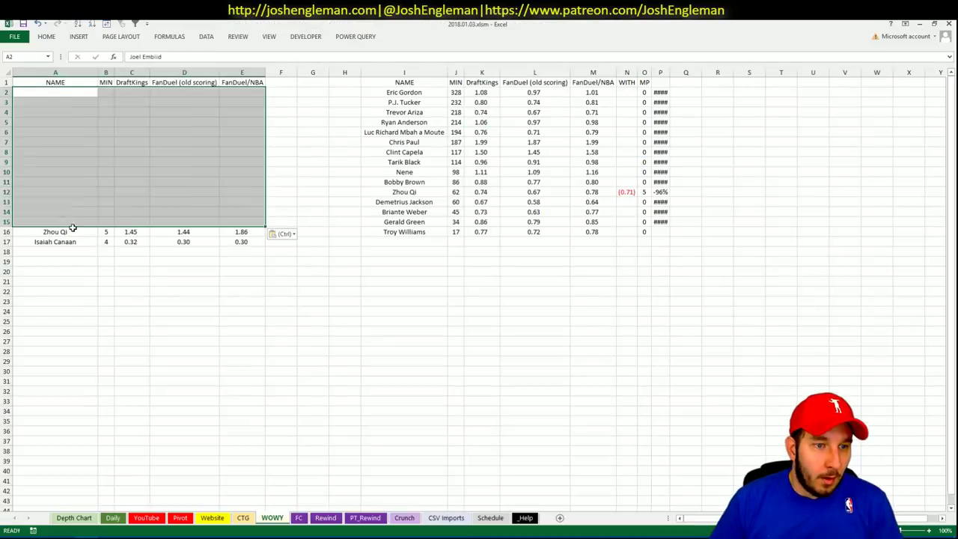
left_click_drag(55, 231, 240, 241)
Switch back to nbawowy in Chrome, swap Joel Embiid to the off-court side, and rerun the query
key("alt+Tab")
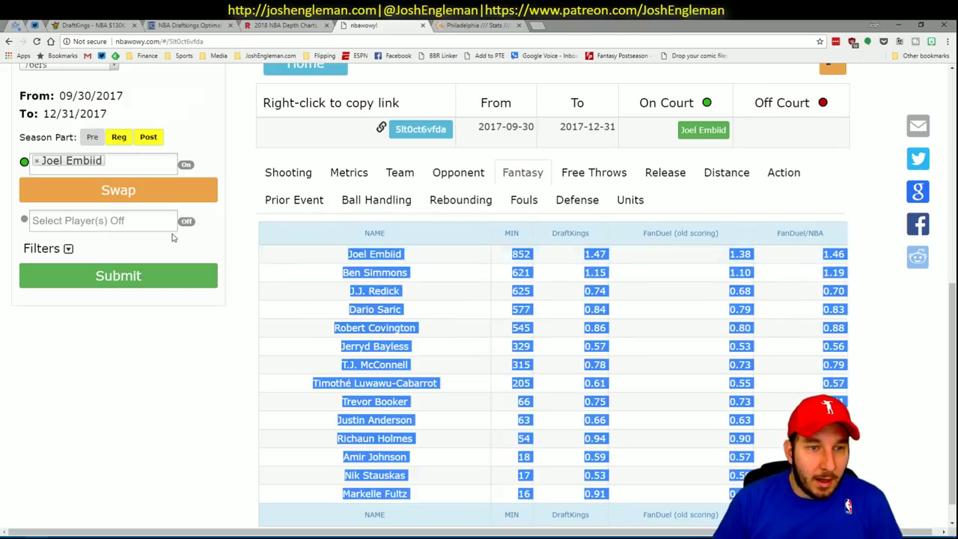
left_click(122, 196)
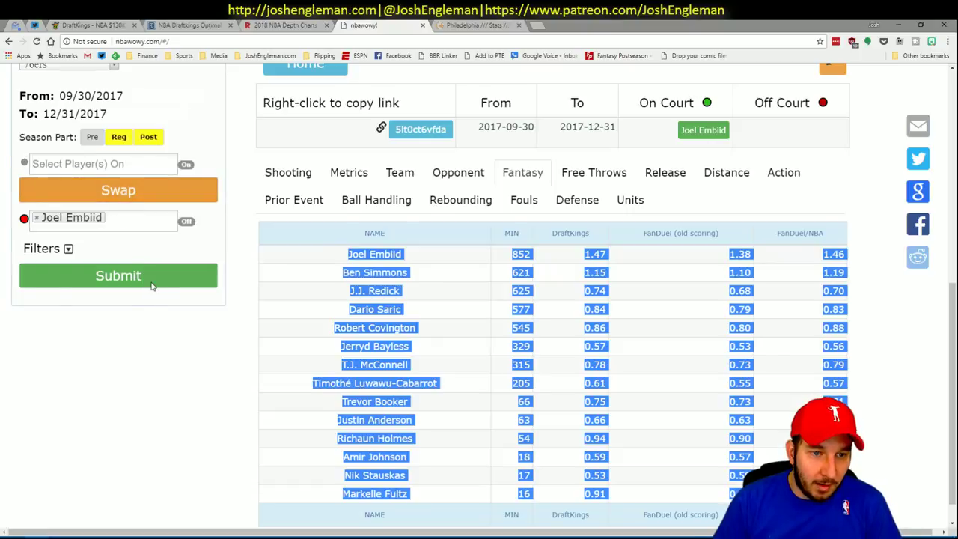
left_click(149, 275)
scroll(778, 374, "down", 3)
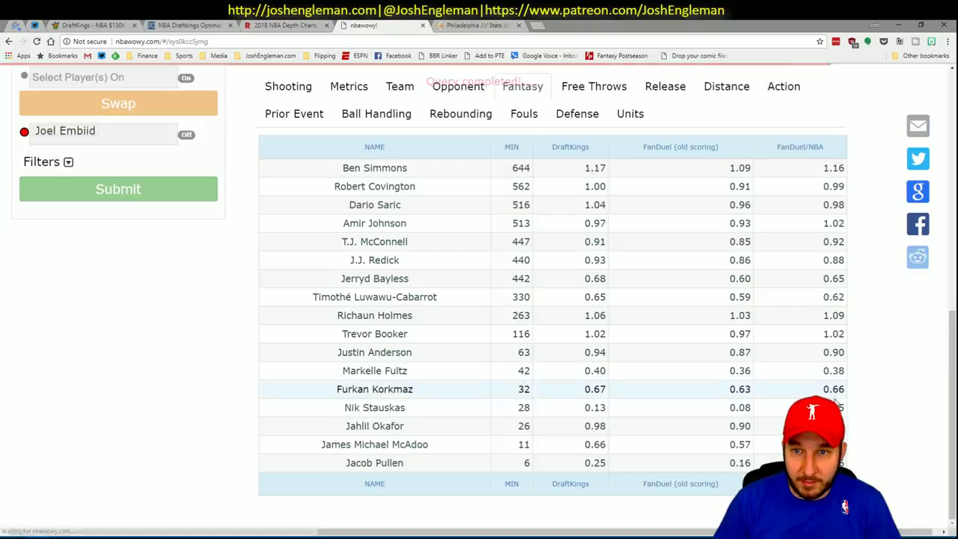
Copy the without-Embiid Fantasy table into the WOWY sheet from cell I2 and extend the column N to P formulas to row 18
left_click_drag(844, 464, 341, 167)
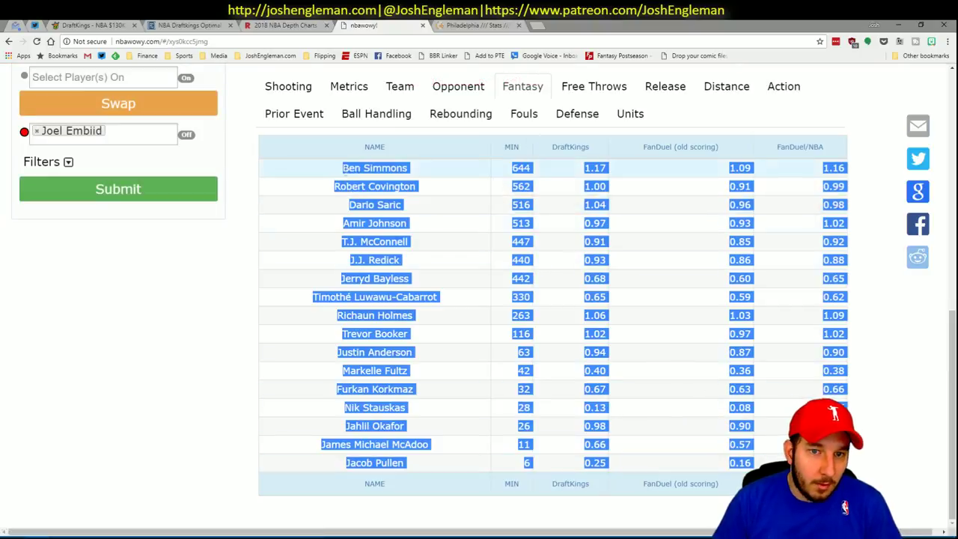
key("alt+Tab")
right_click(408, 92)
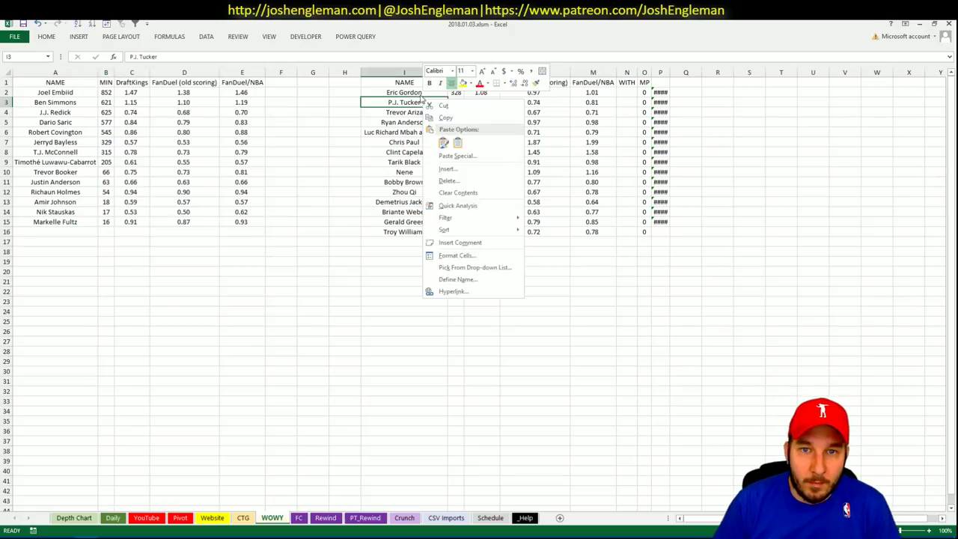
left_click(425, 134)
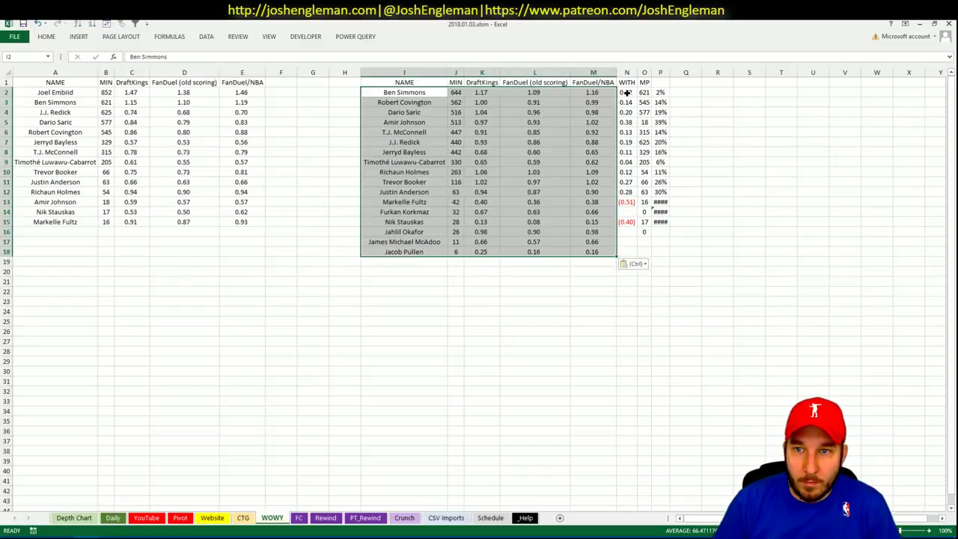
left_click_drag(626, 92, 667, 255)
left_click(724, 210)
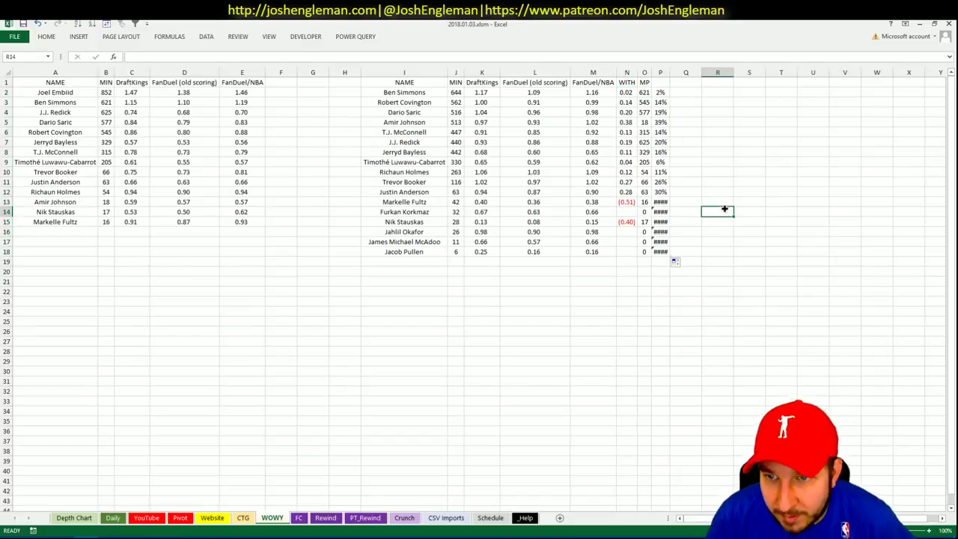
Change the formula in P2 to =IFERROR(N2/K2,""), fill it down to row 18, and fit the column P width to its contents
left_click(661, 92)
left_click(134, 56)
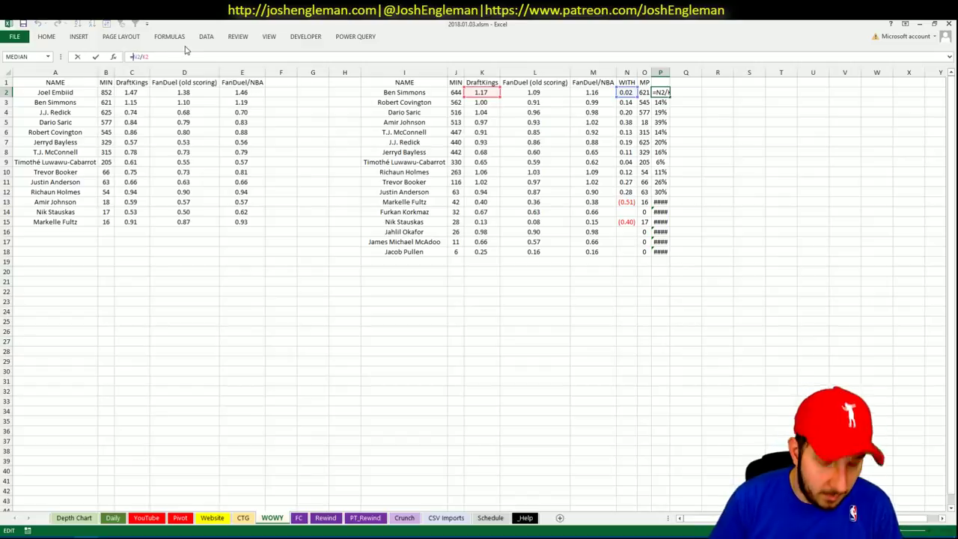
type("iferror(N2/K2,\"\")")
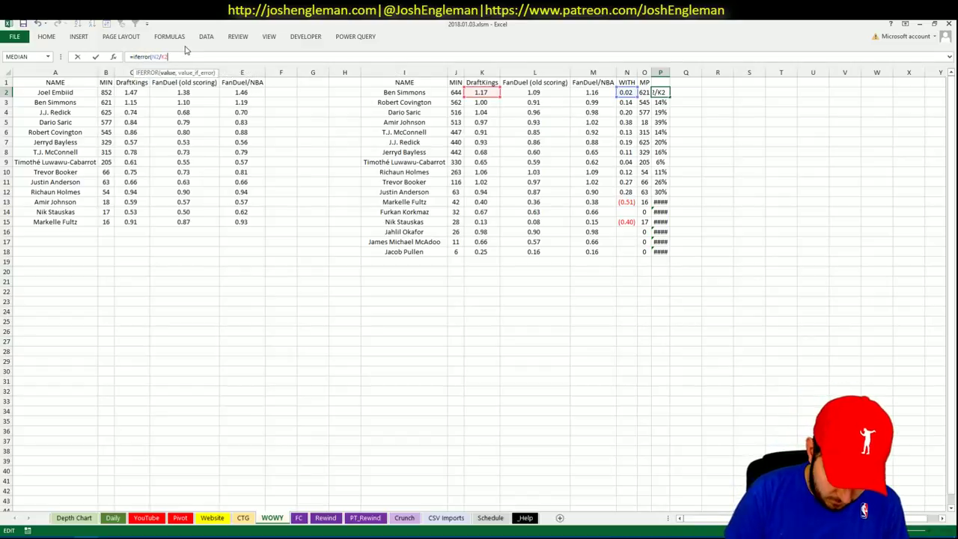
key("Return")
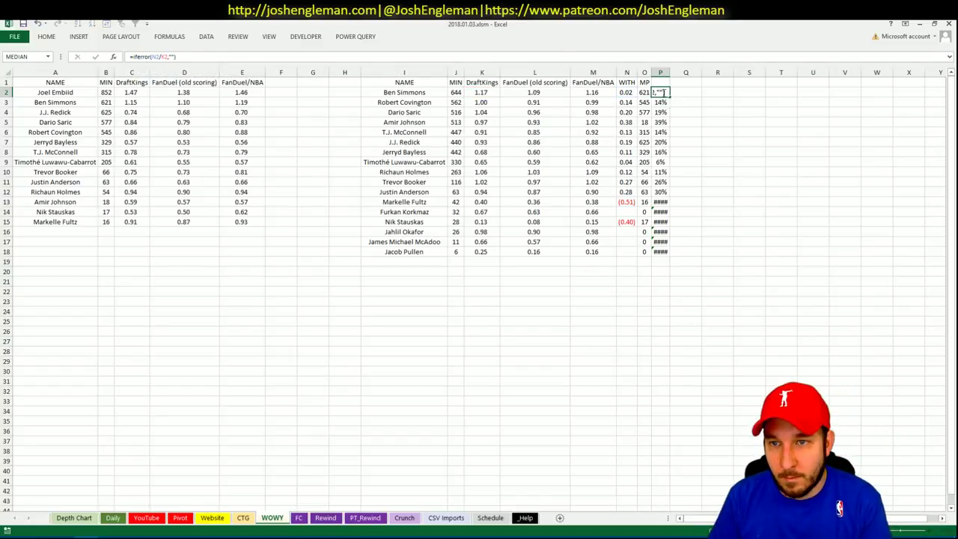
left_click(665, 92)
double_click(669, 97)
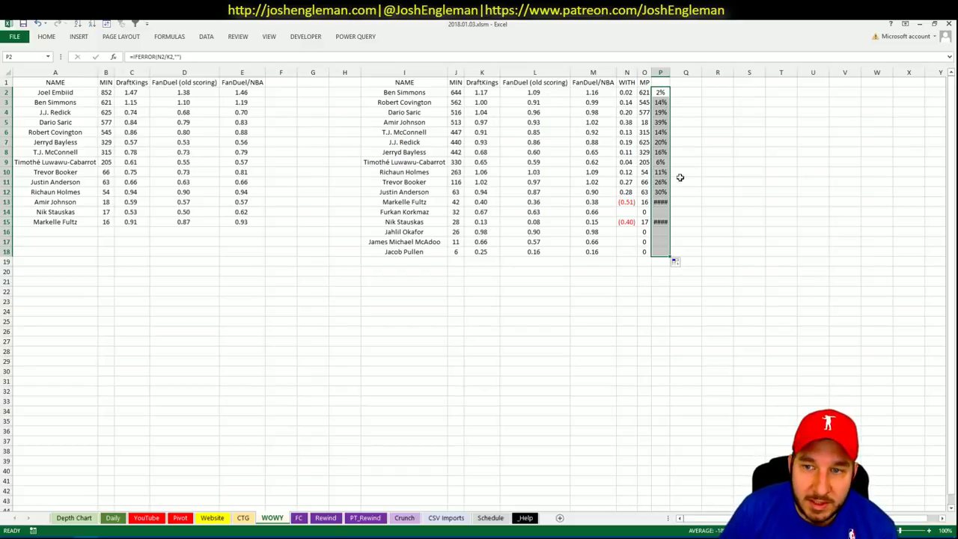
left_click(661, 192)
double_click(674, 72)
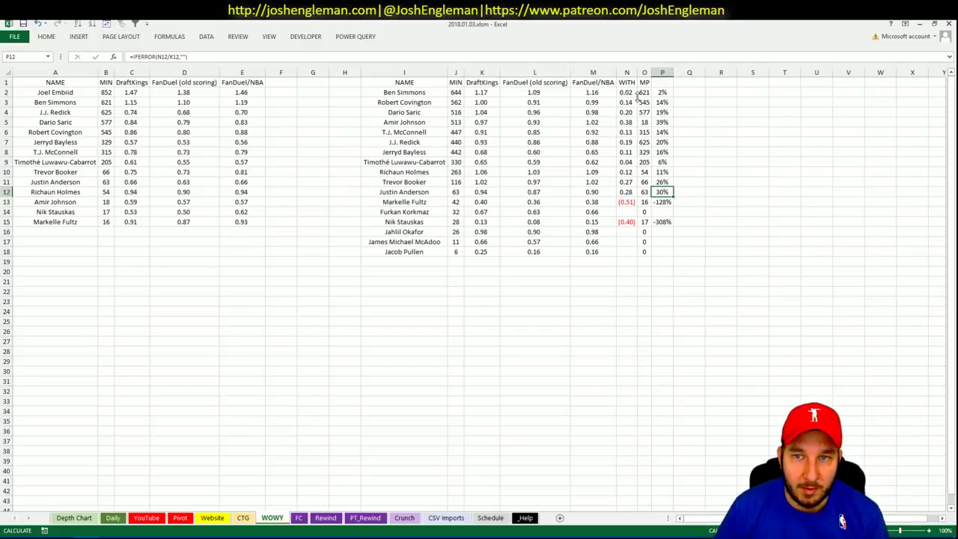
Review the without-Embiid fantasy rates of Amir Johnson, Dario Saric and Robert Covington
left_click(404, 122)
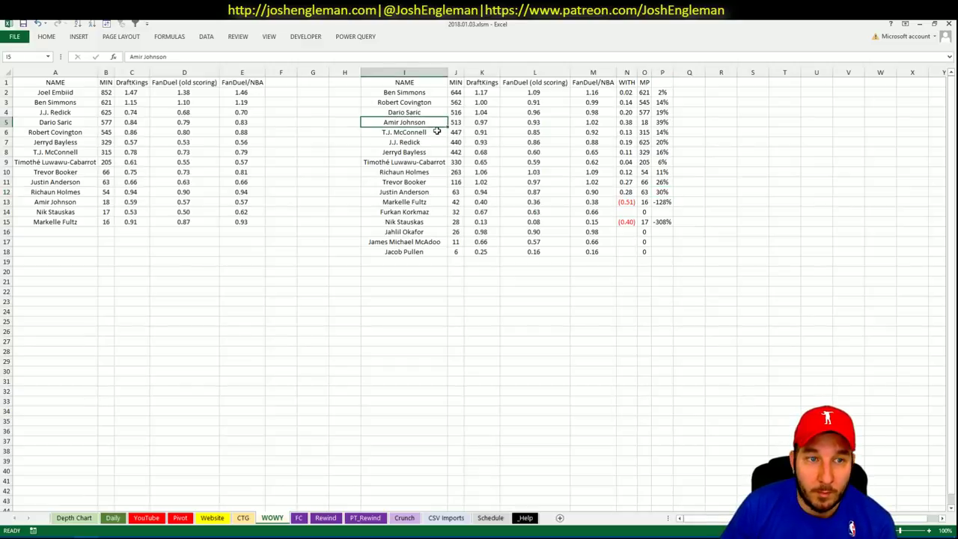
left_click(420, 112)
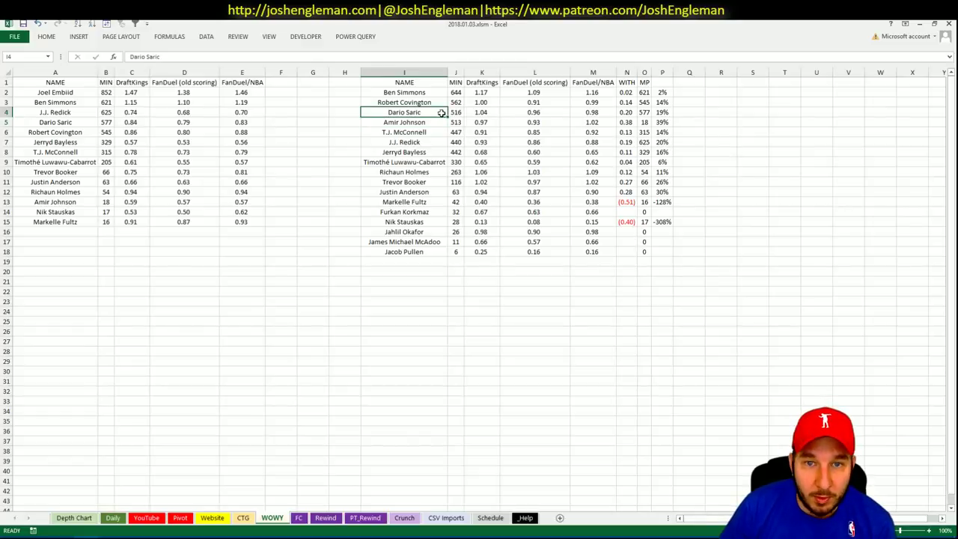
left_click(419, 103)
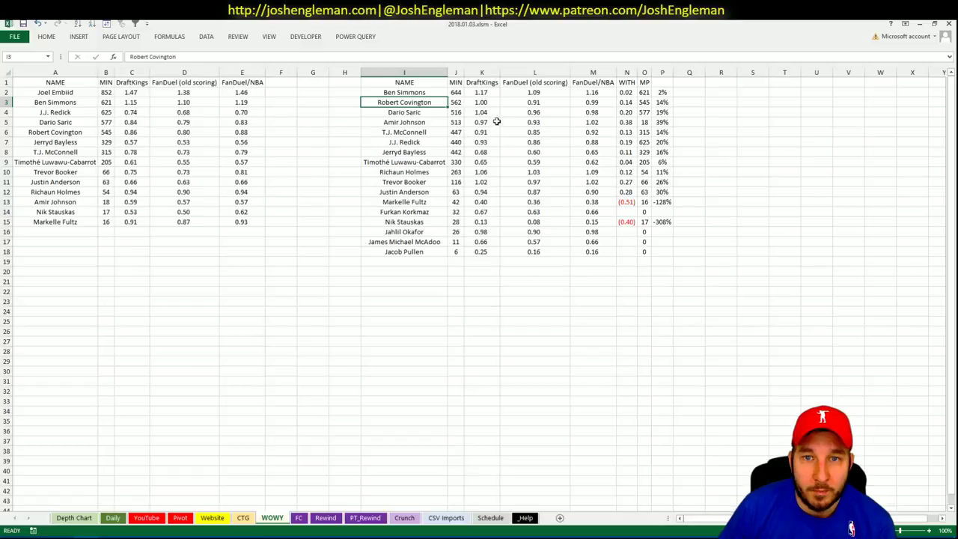
left_click(482, 104)
Enter =INDEX(T_Daily[xMin],MATCH(I2,T_Daily[Name],0)) in cell Q2 of the WOWY sheet to look up the player's projected minutes
left_click(692, 90)
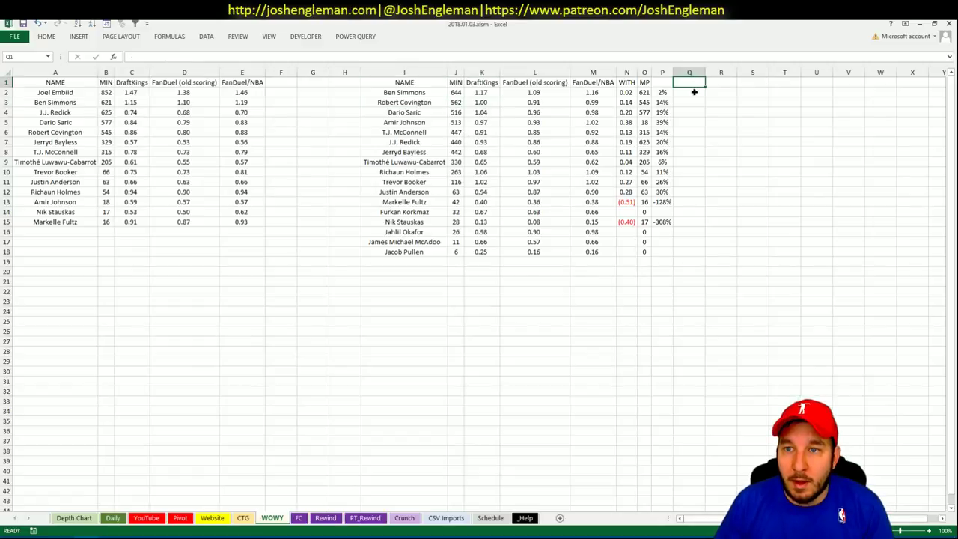
type("=index")
type("(")
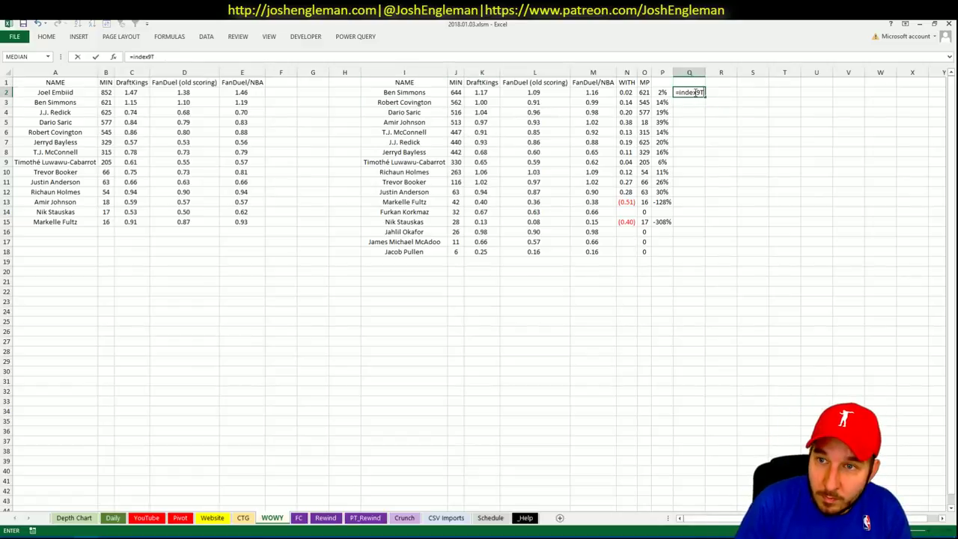
key("BackSpace")
type("(T_Daily[")
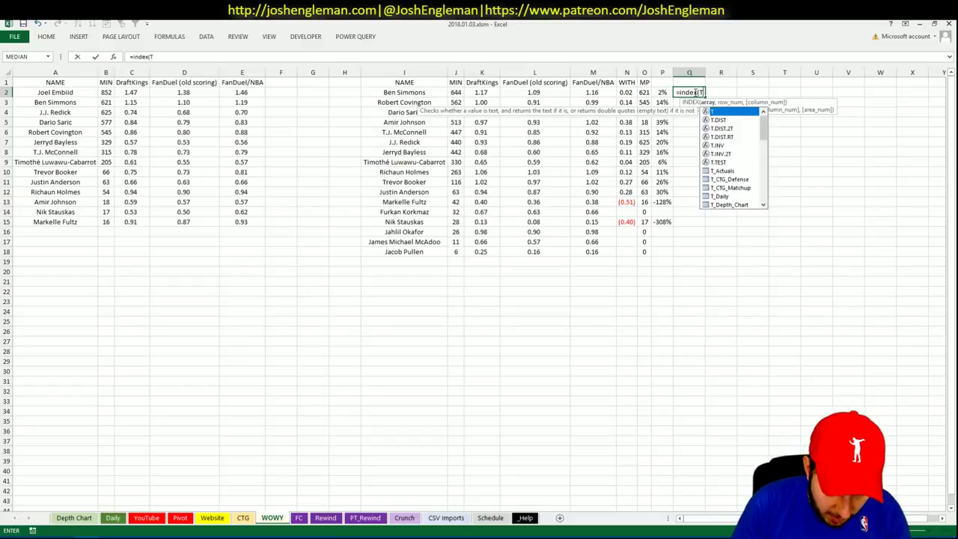
key("Down")
key("Down")
key("Down")
key("Down")
key("Down")
key("Down")
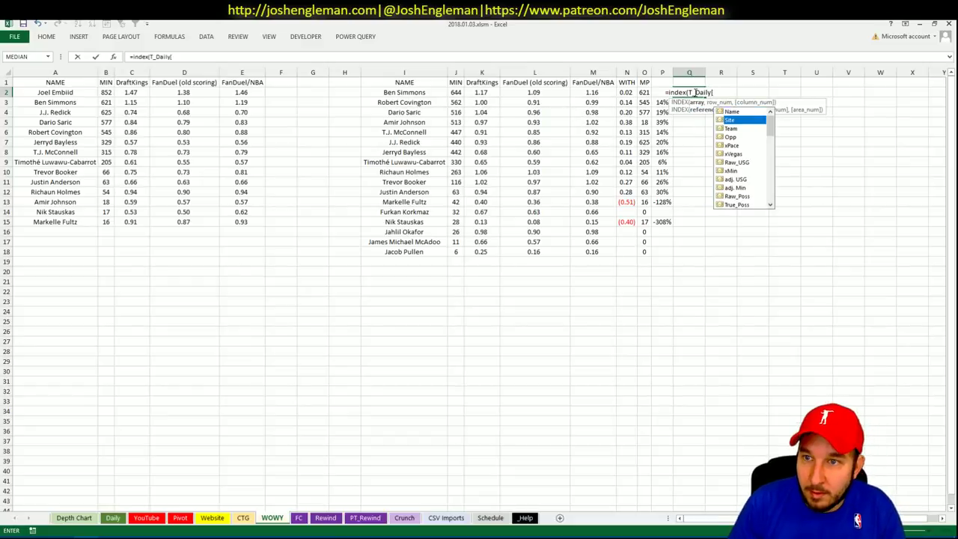
key("Down")
key("Tab")
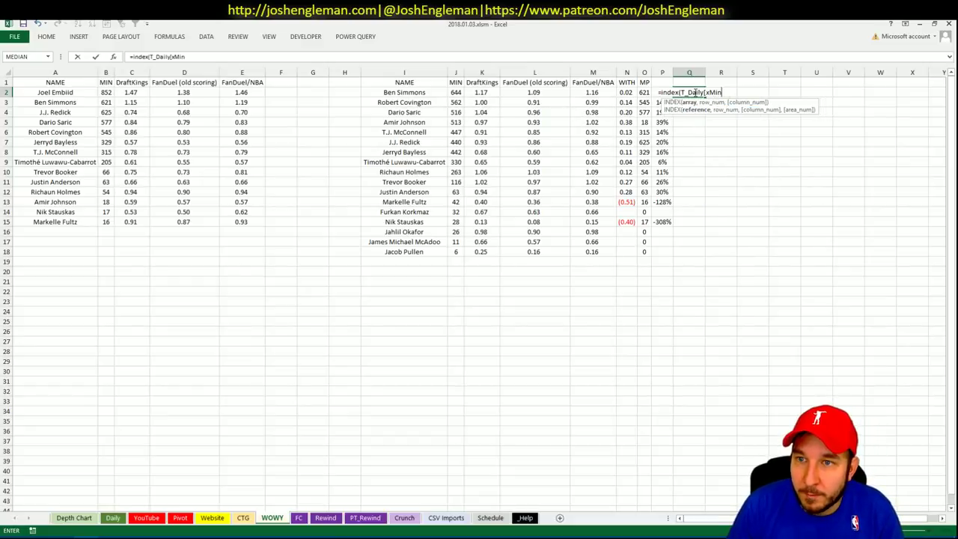
type("],match(")
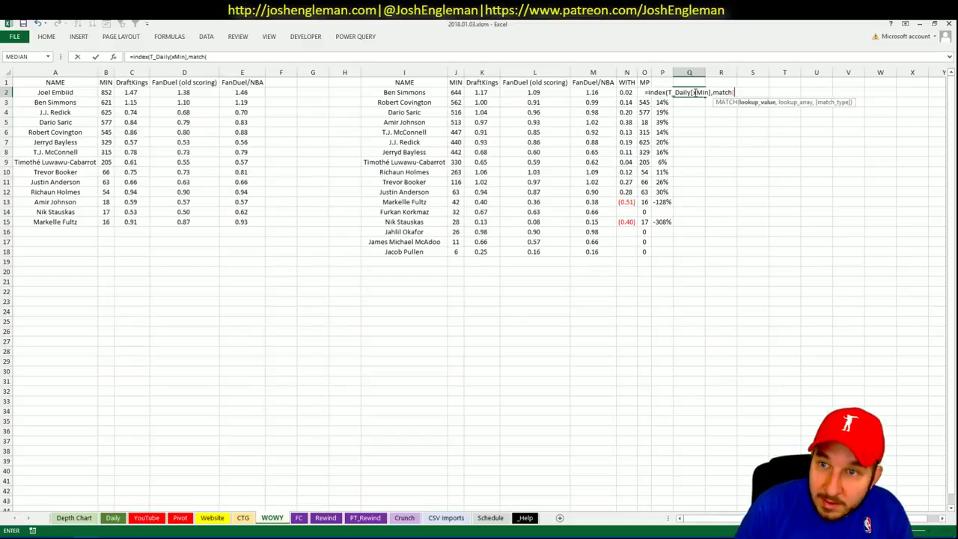
left_click(400, 93)
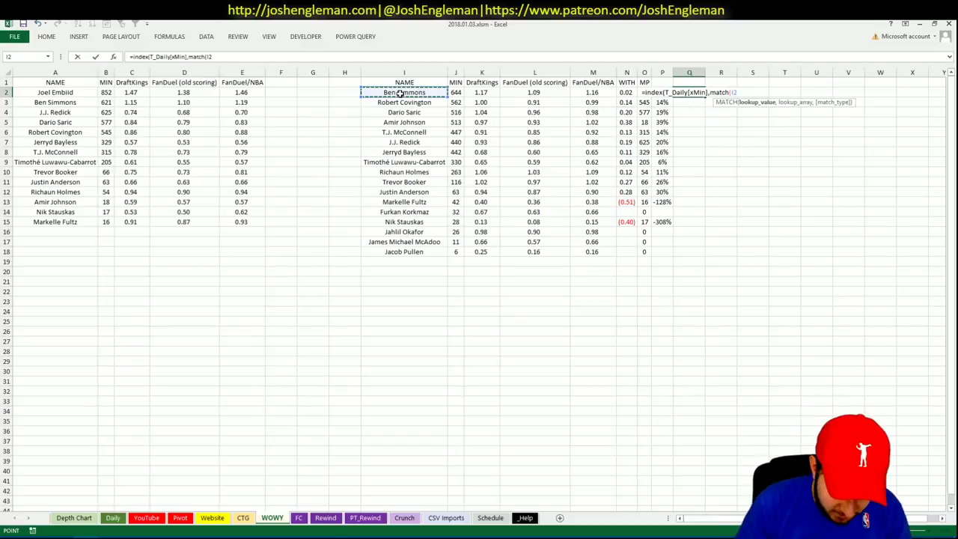
type(",")
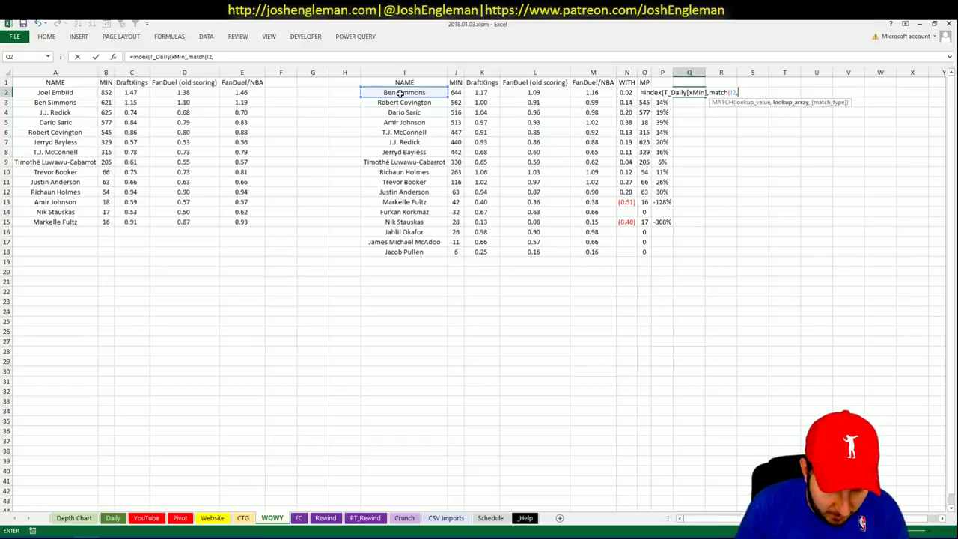
type("T_Daily")
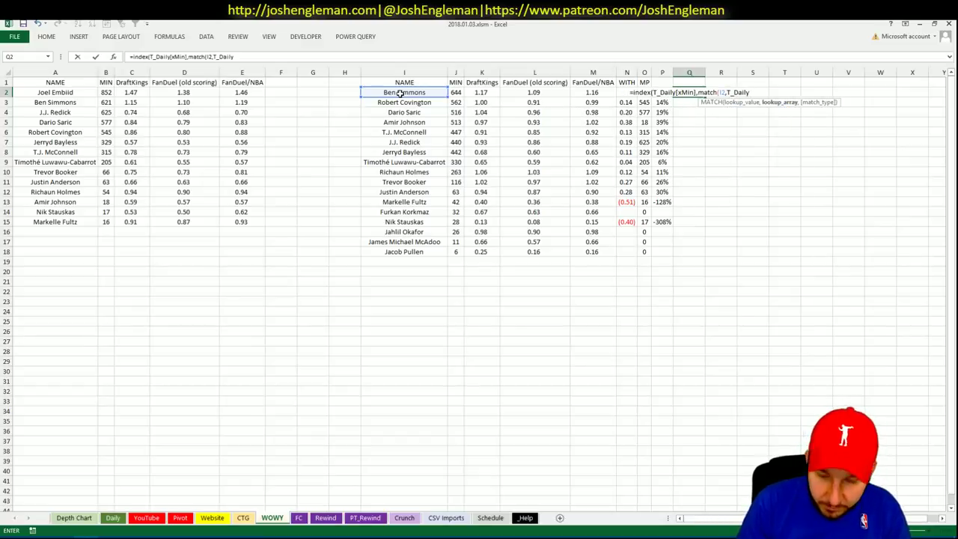
type("[Name],0))")
key("Return")
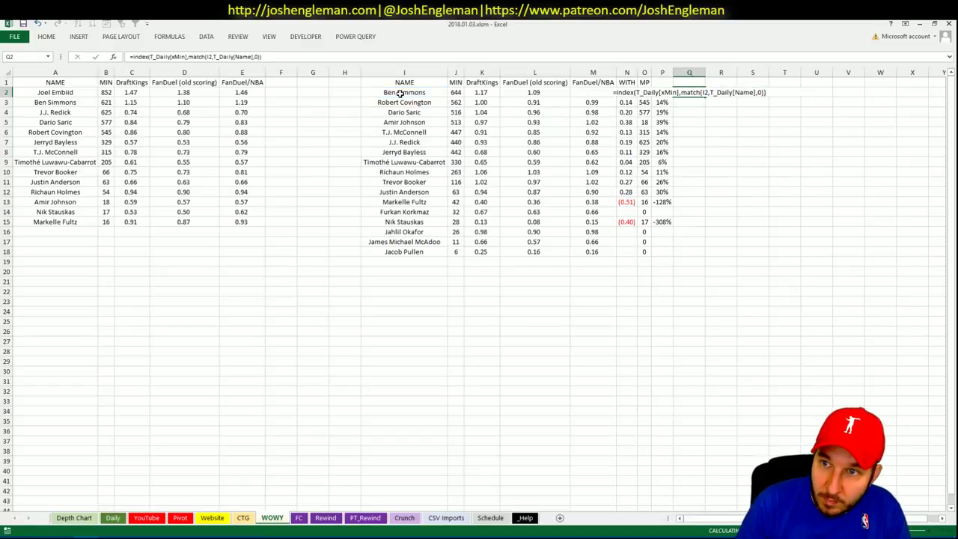
Fill the Q2 projected-minutes formula down to row 18 and fit the column Q width to its contents
left_click(694, 94)
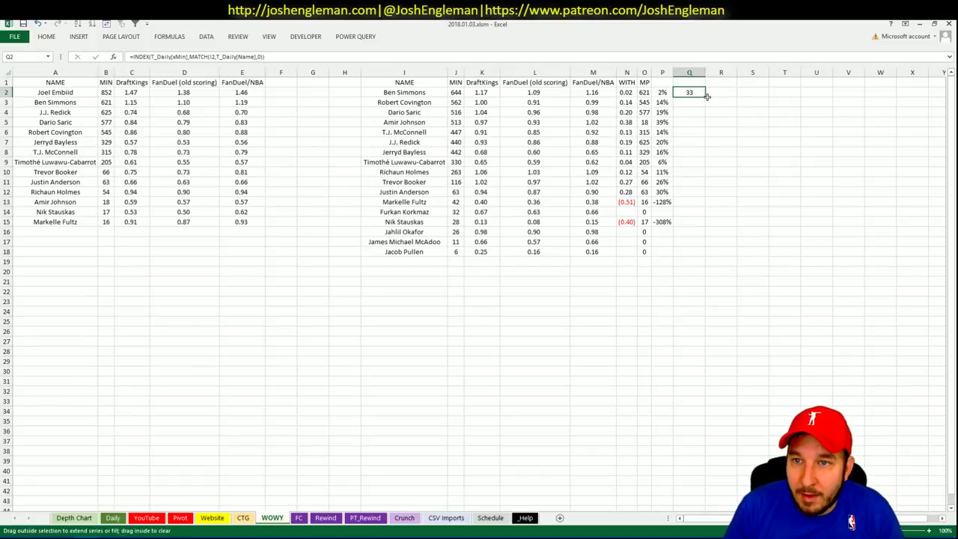
double_click(705, 97)
left_click(711, 71)
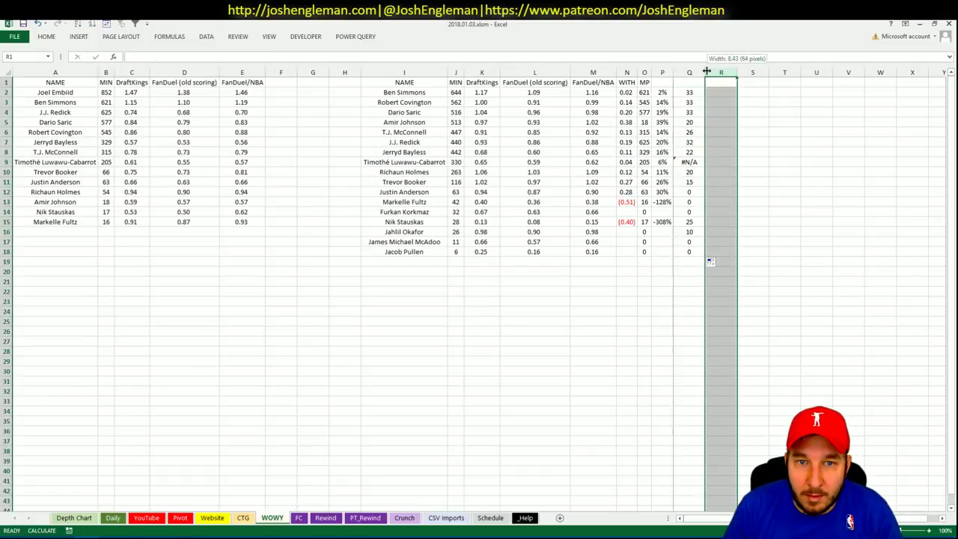
double_click(704, 71)
Review the projected minutes in column Q and compare Robert Covington's DraftKings rates and Amir Johnson's minutes with and without Embiid
left_click(684, 162)
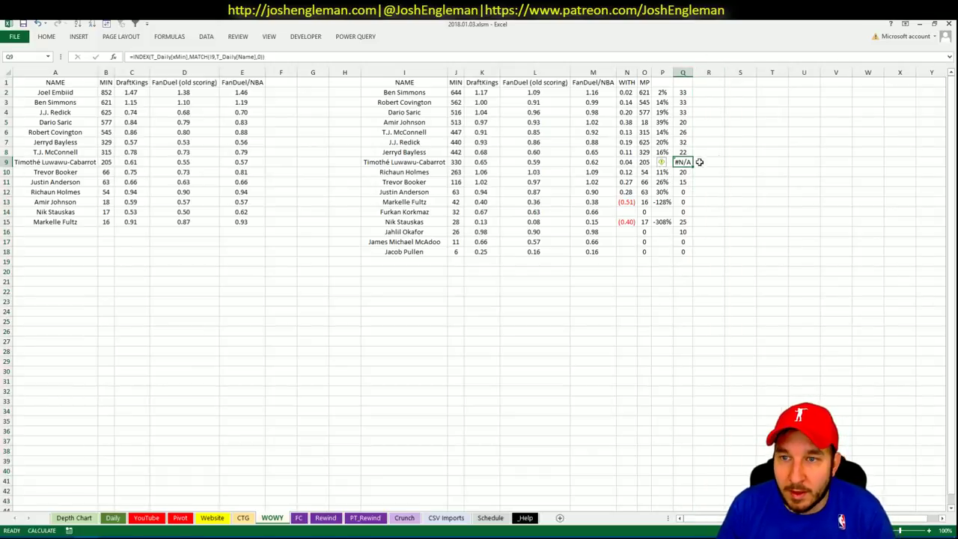
left_click(682, 102)
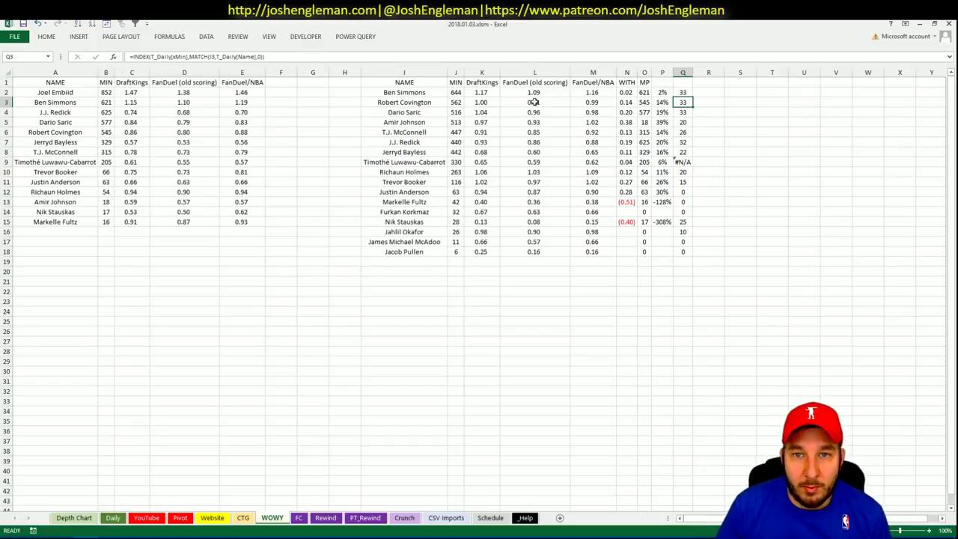
left_click(481, 102)
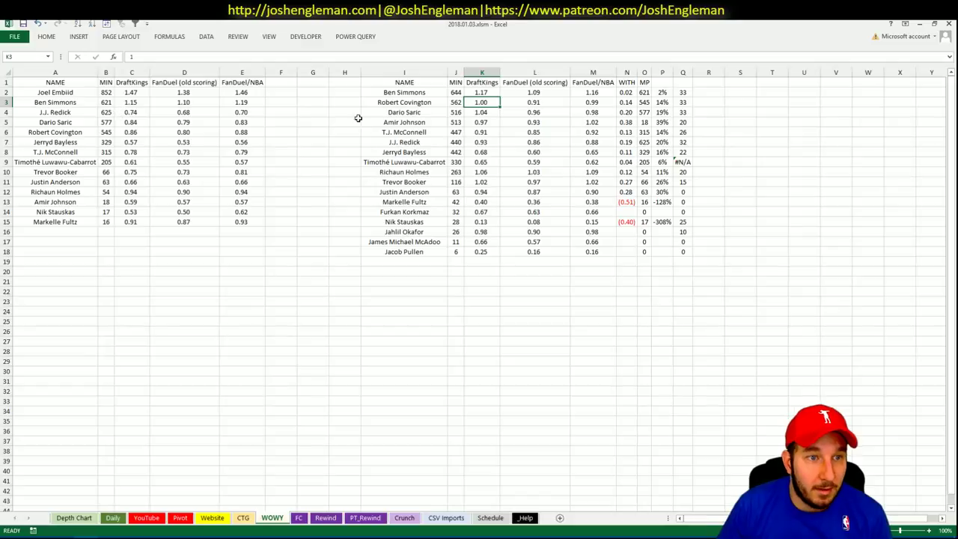
left_click(134, 132)
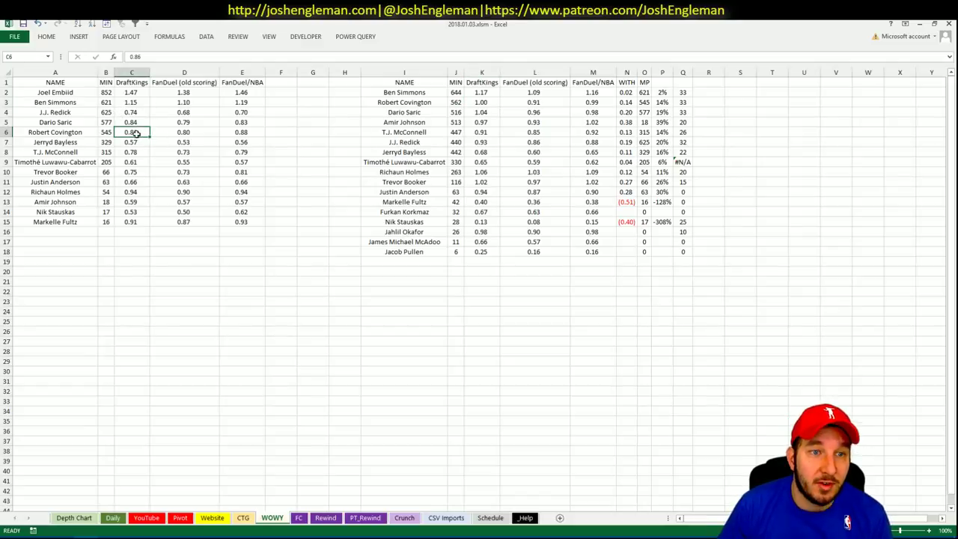
left_click(876, 137)
left_click(432, 112)
left_click(430, 105)
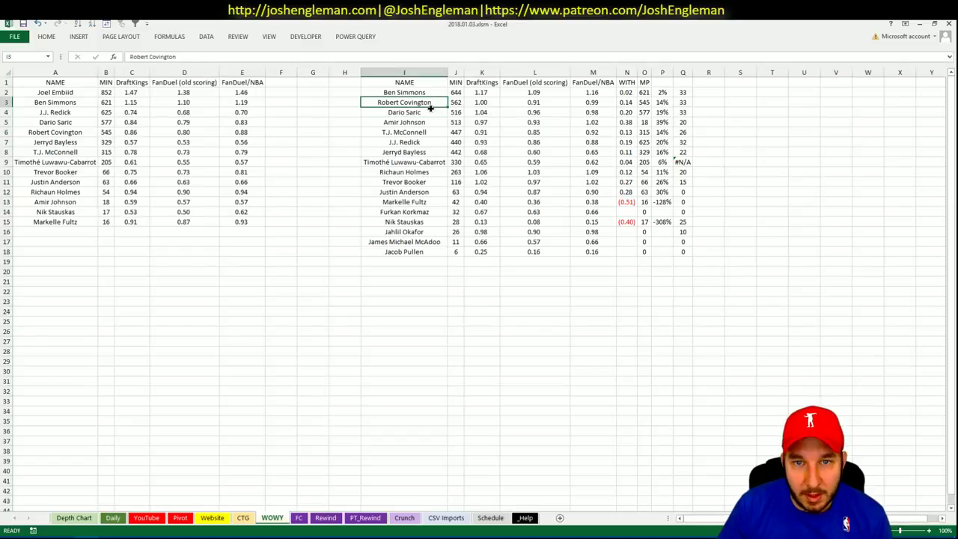
left_click(430, 108, "shift")
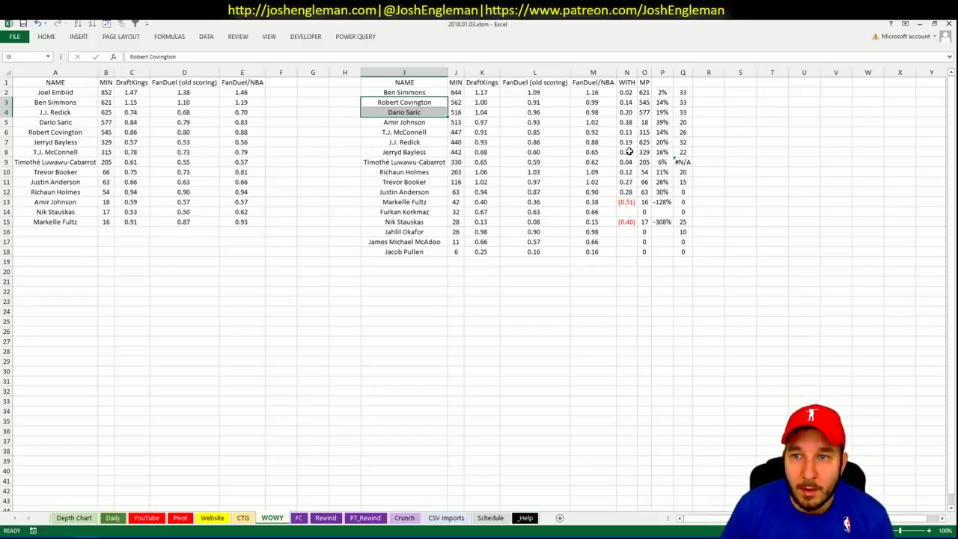
left_click(683, 129)
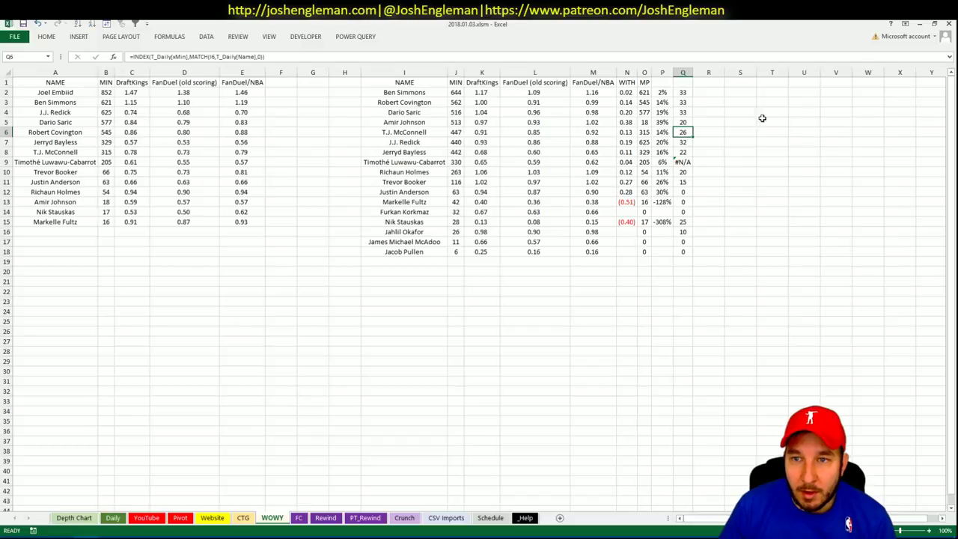
left_click(104, 202)
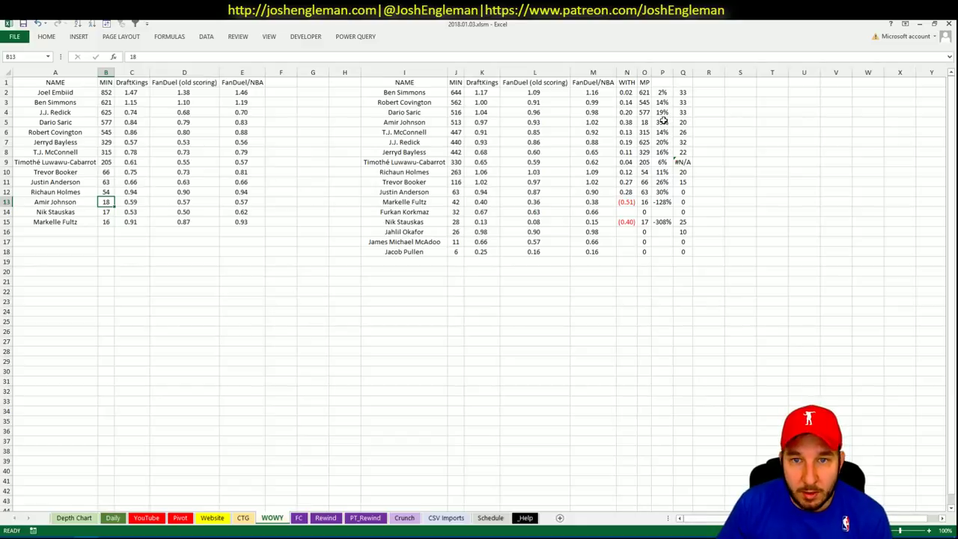
Go to the PHI section of the Pivot sheet and select name cell AM174 in the tier table
left_click(245, 517)
left_click(179, 517)
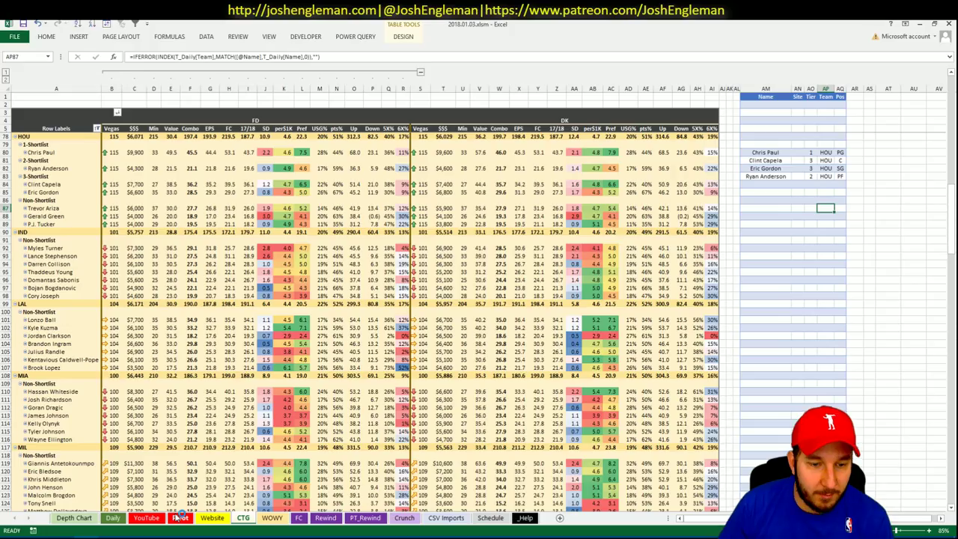
left_click(284, 239)
scroll(297, 212, "down", 17)
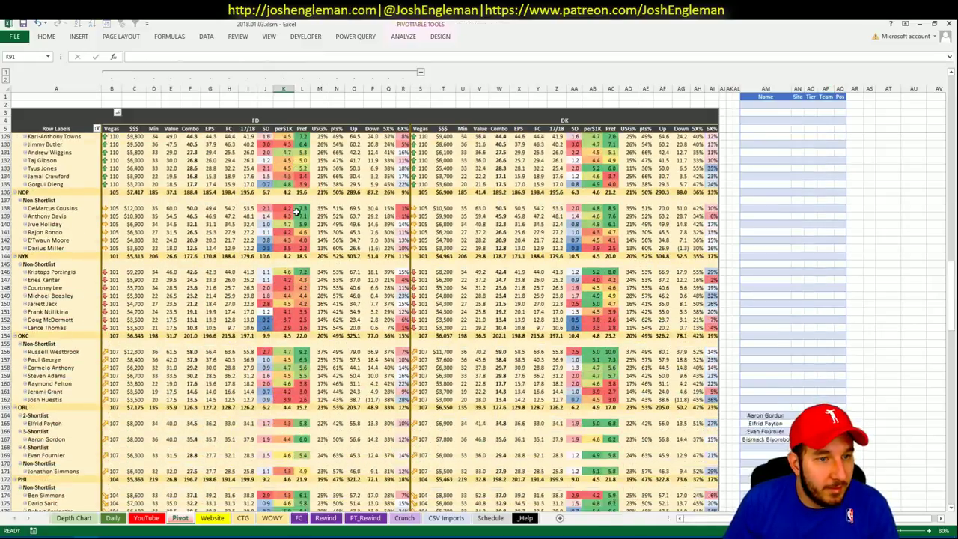
scroll(297, 211, "down", 14)
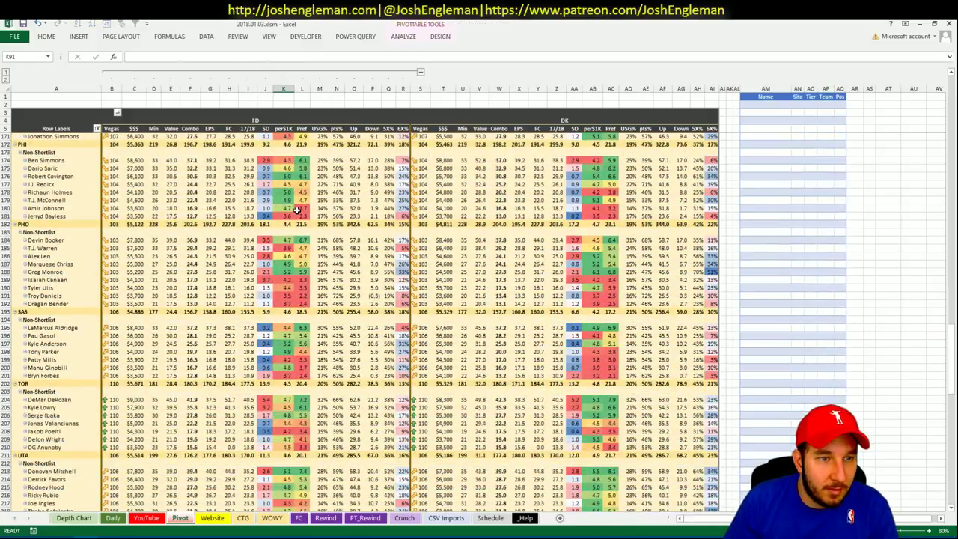
left_click(759, 161)
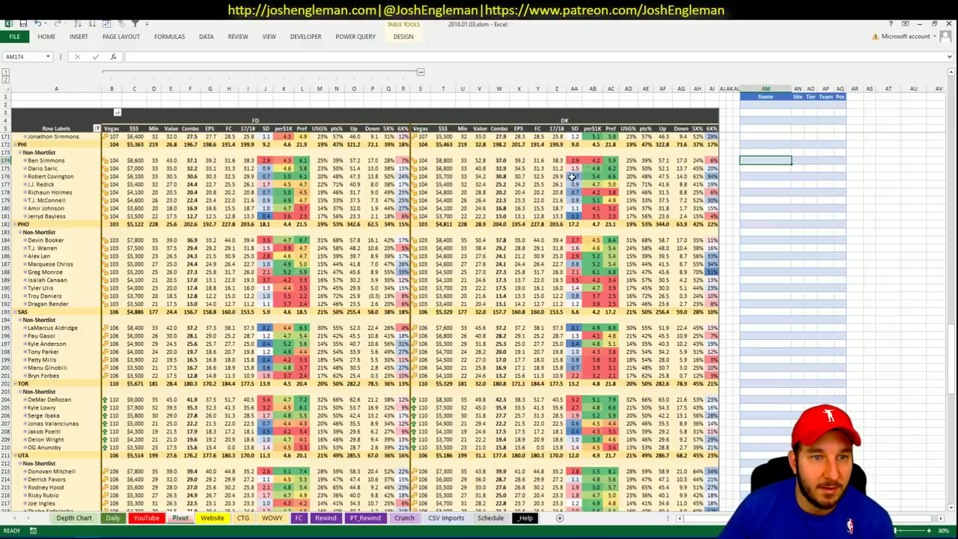
Set the Team filter of the game log on the YouTube sheet to PHI
left_click(146, 518)
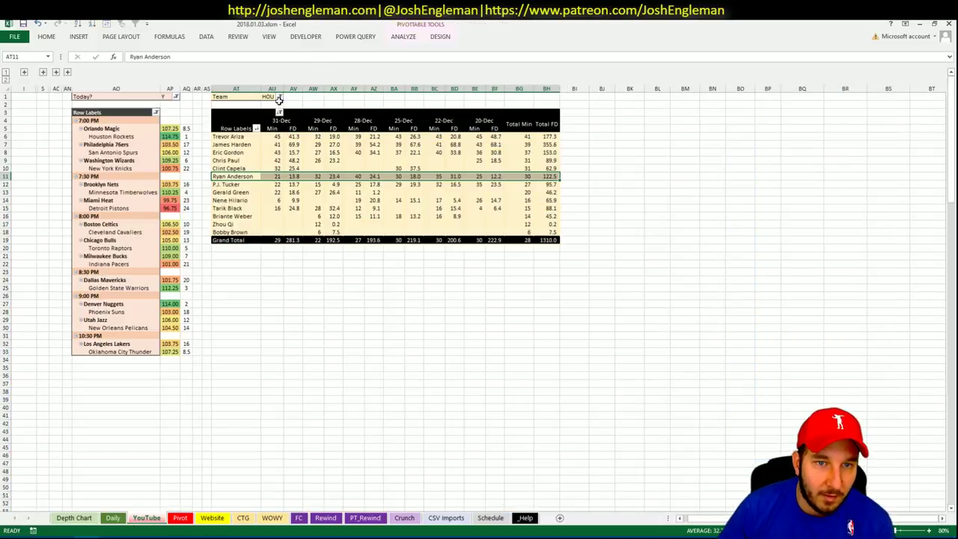
type("PHI")
key("Return")
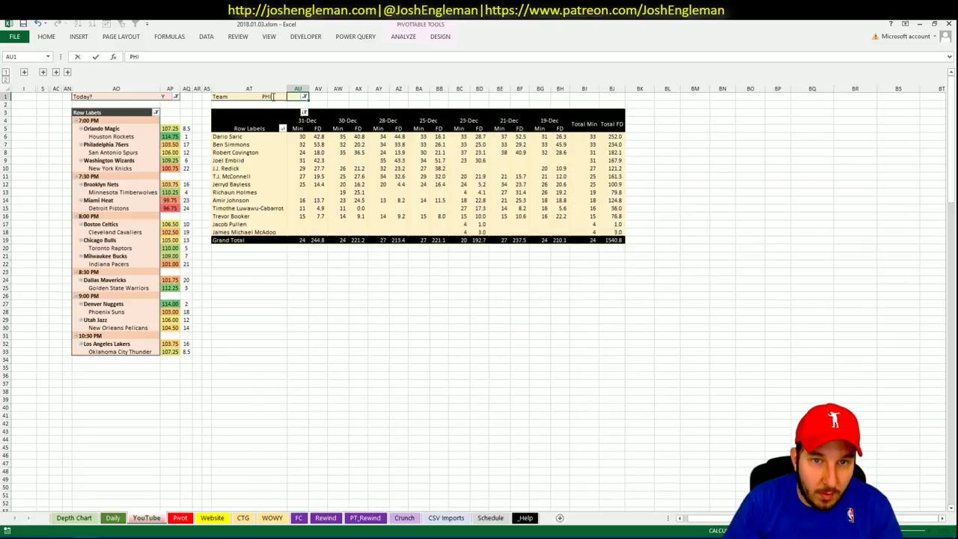
type("PHI")
key("Return")
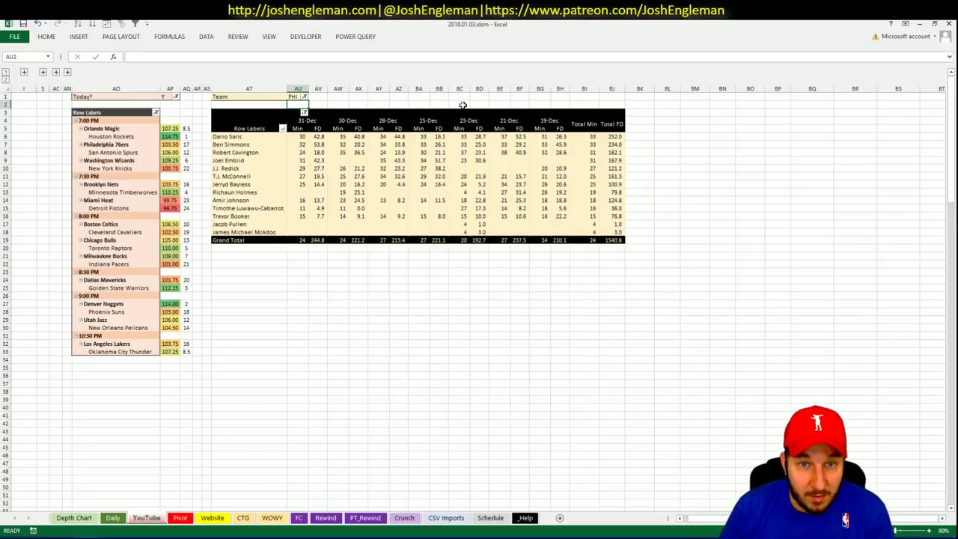
Add Dario Saric to the Pivot sheet's tier table in row 174 with tier 3
left_click(179, 517)
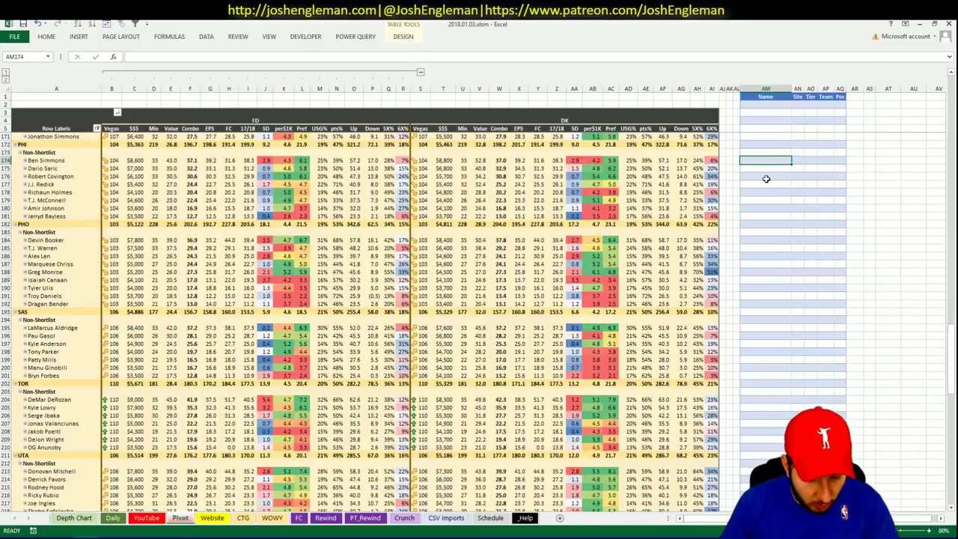
type("Dario Saric")
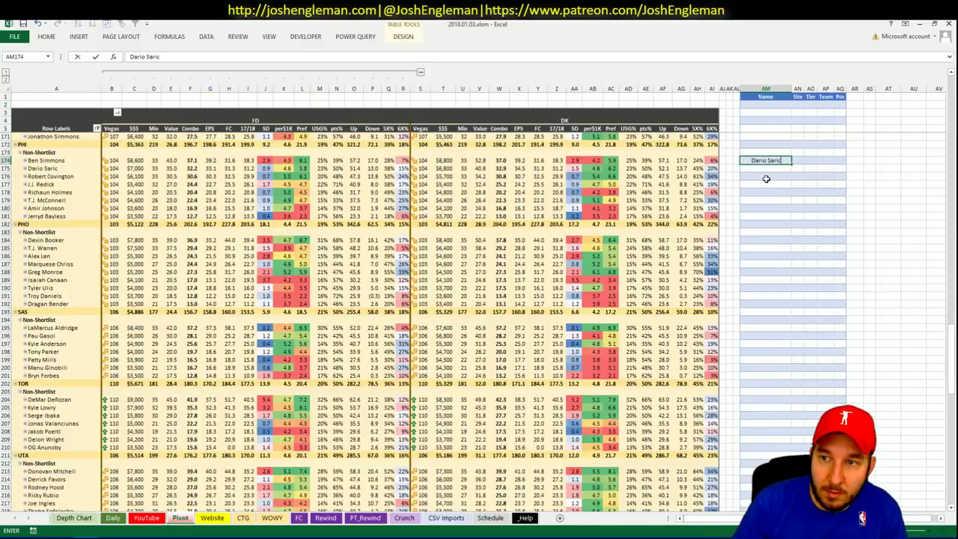
key("ctrl+Return")
key("Right")
key("Right")
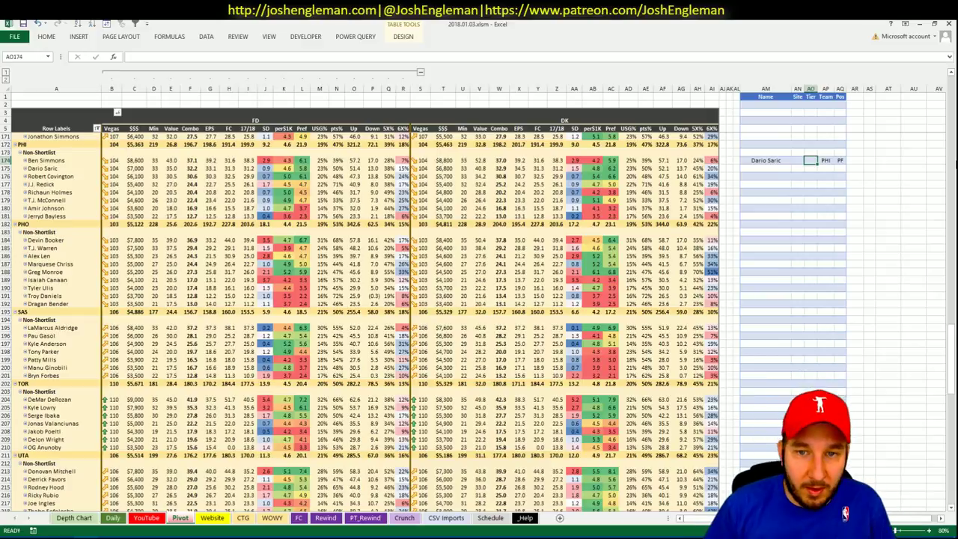
type("3")
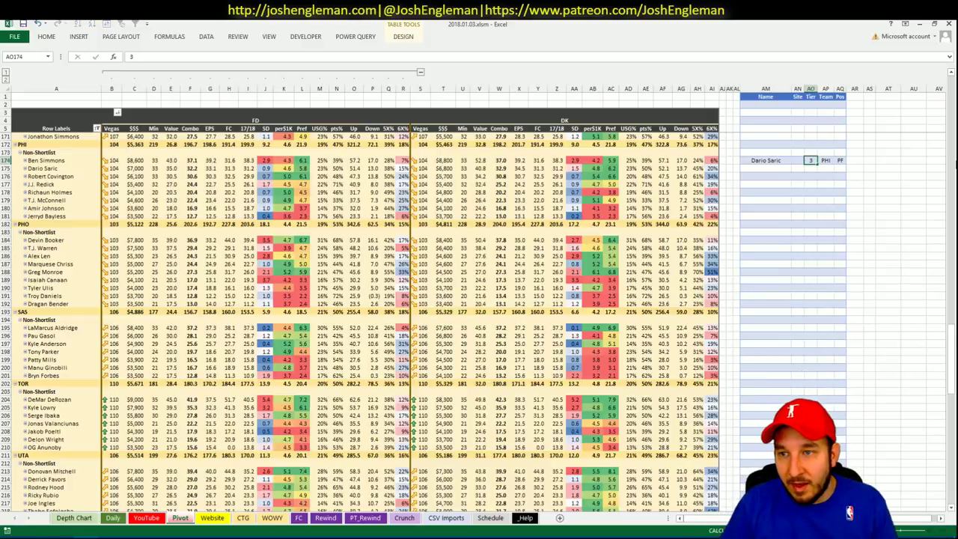
key("Return")
key("Right")
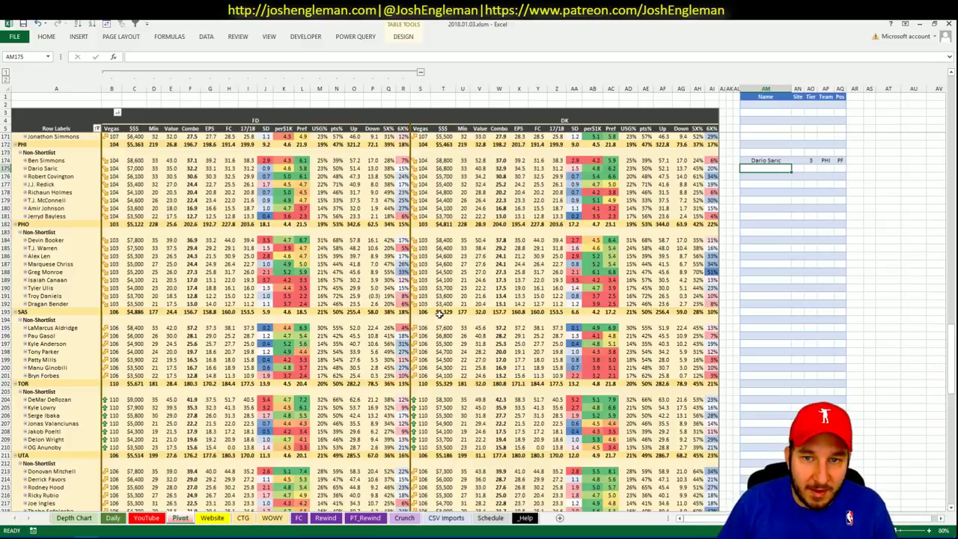
Check the PHI game log on the YouTube sheet and add Robert Covington to row 175 of the Pivot tier table with tier 3
key("ctrl+Page_Up")
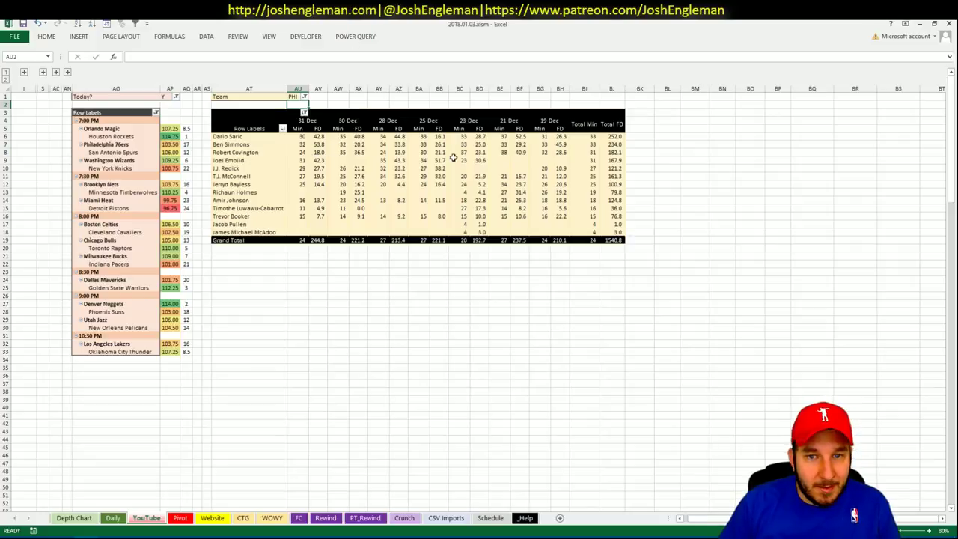
left_click(179, 517)
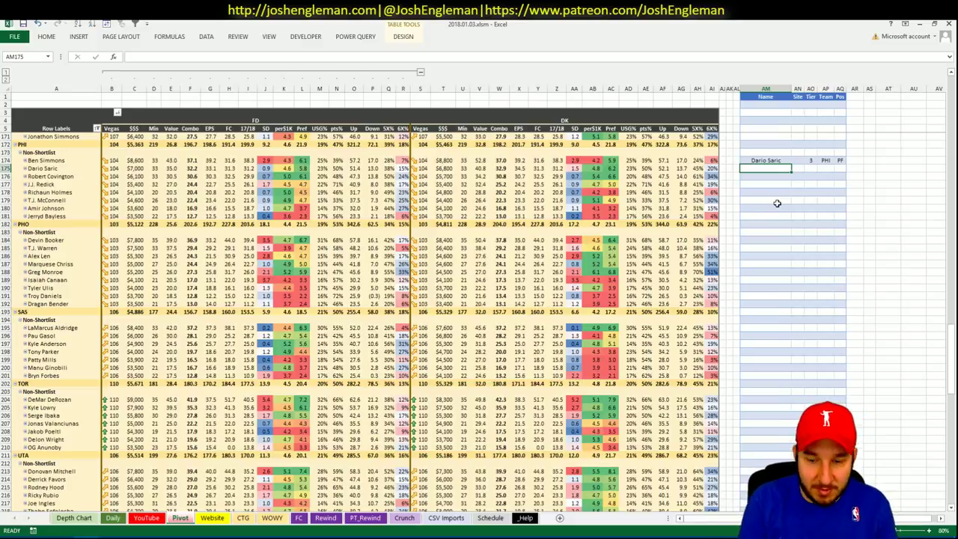
type("Robert COvington")
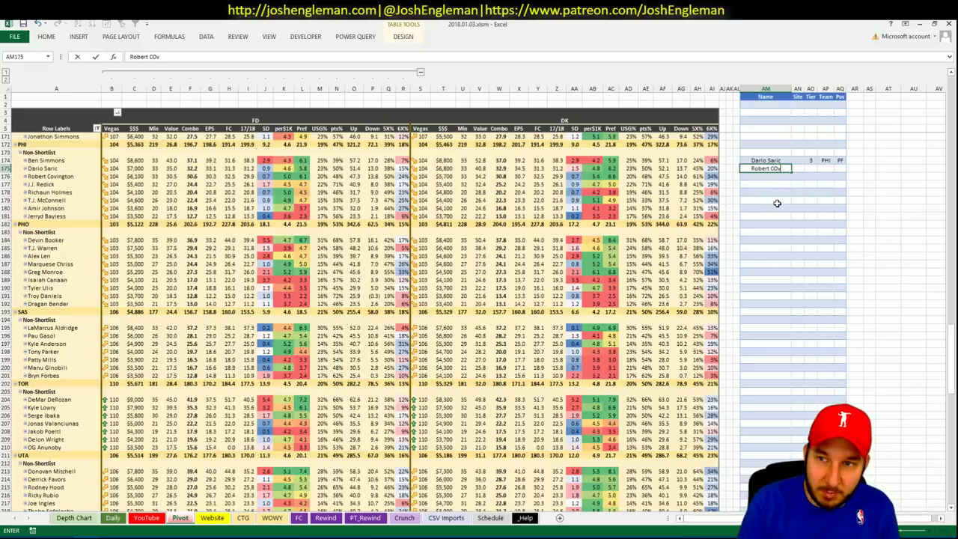
key("Tab")
key("Tab")
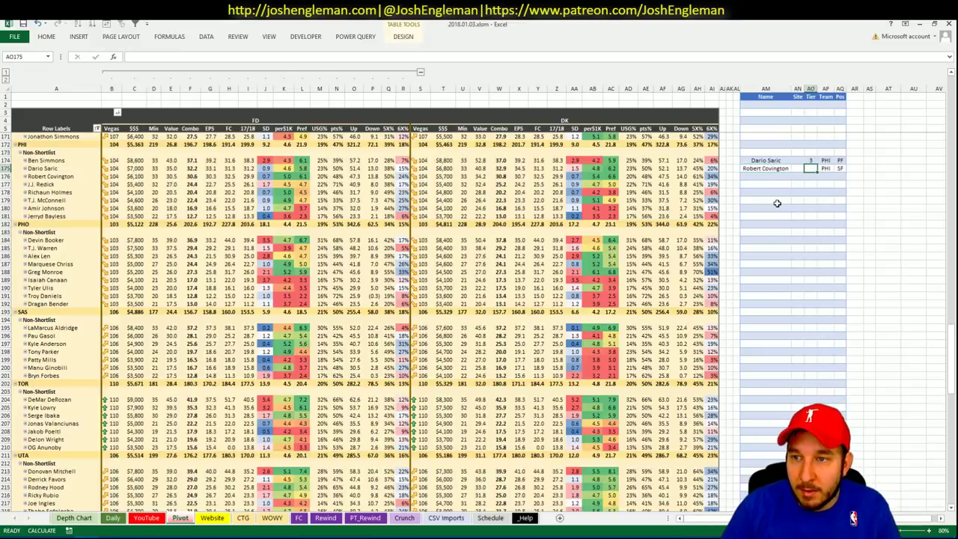
key("Return")
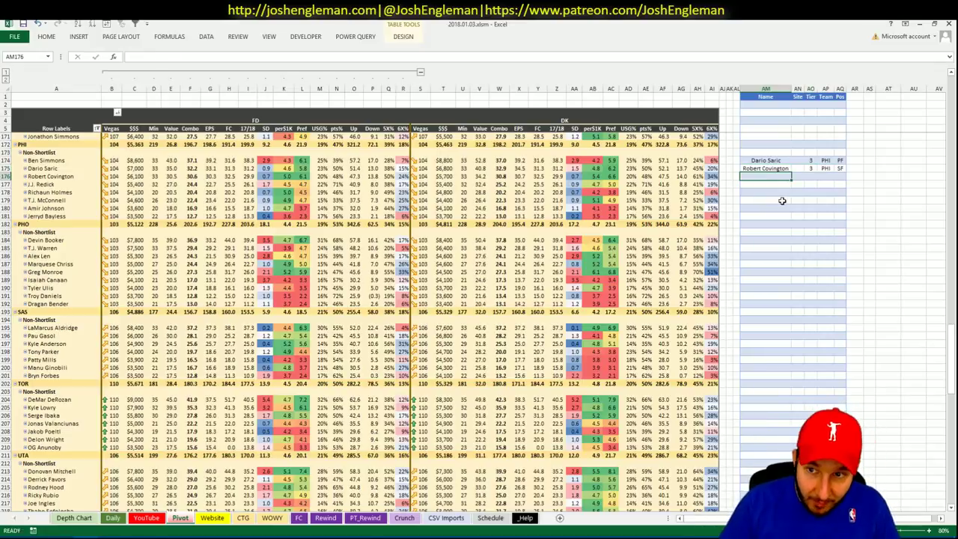
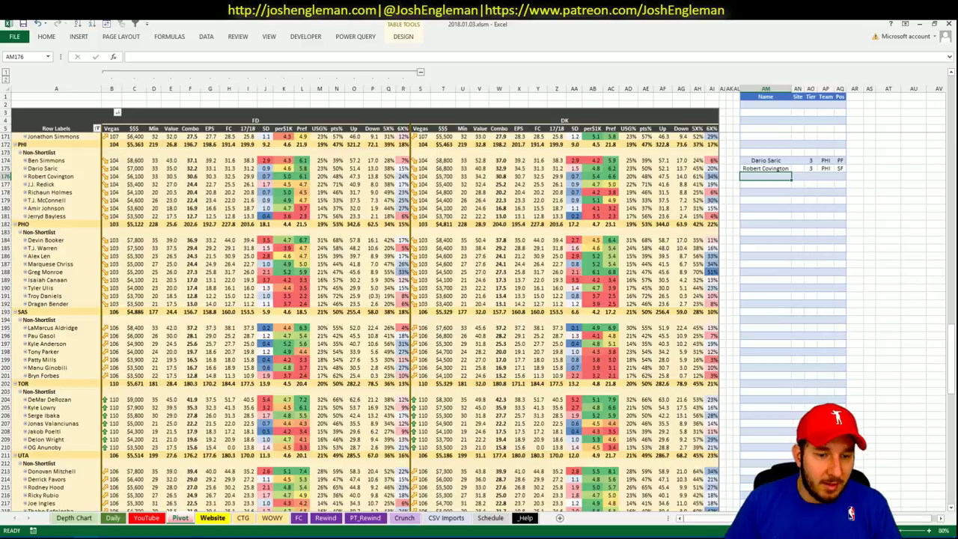
Check J.J. Redick's game log and the CTG shooting table, and add him to row 176 of the Pivot tier table with tier 4
left_click(146, 517)
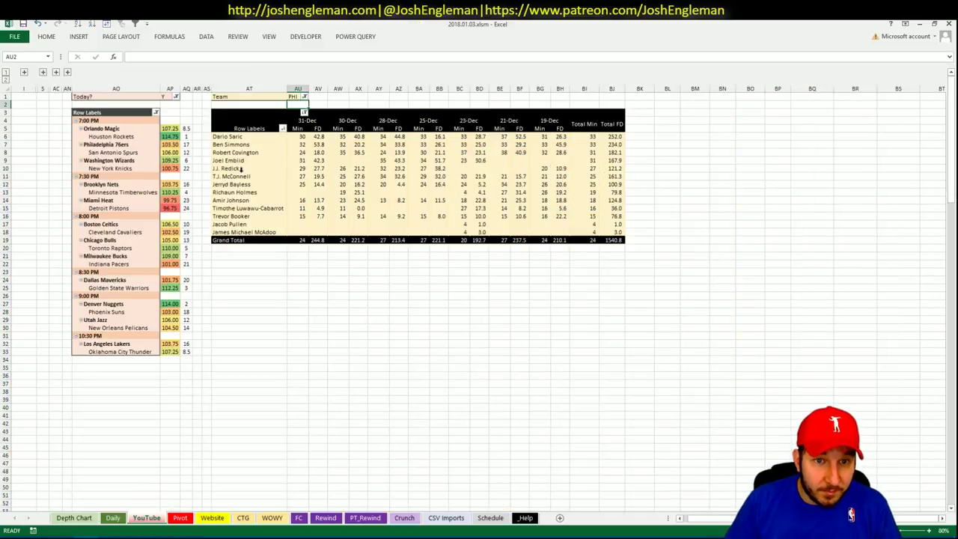
left_click_drag(241, 175, 612, 169)
left_click(612, 168)
left_click(209, 518)
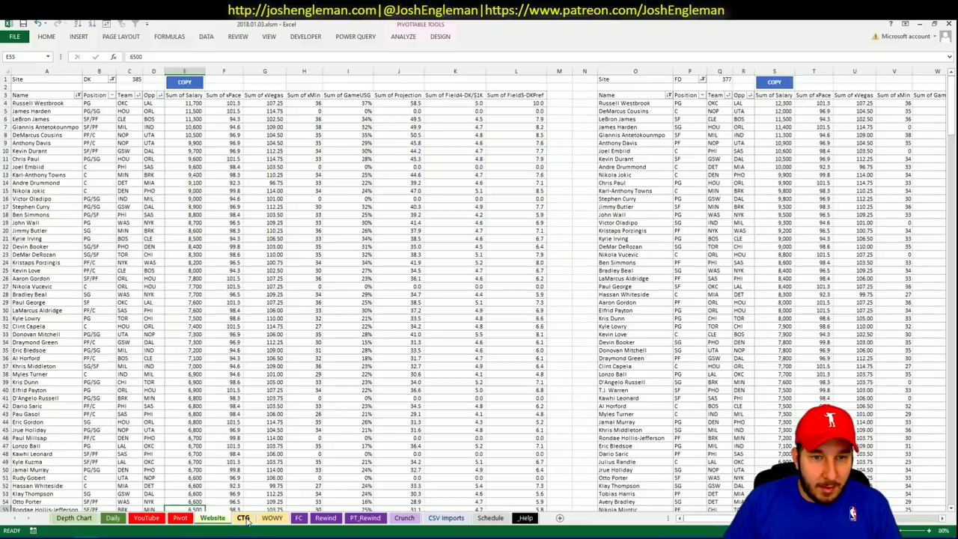
left_click(243, 518)
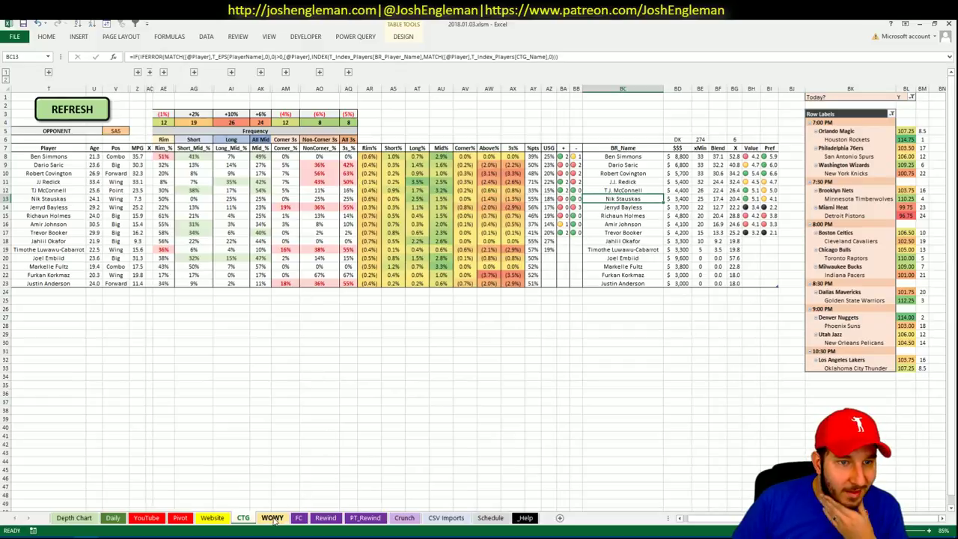
left_click(184, 521)
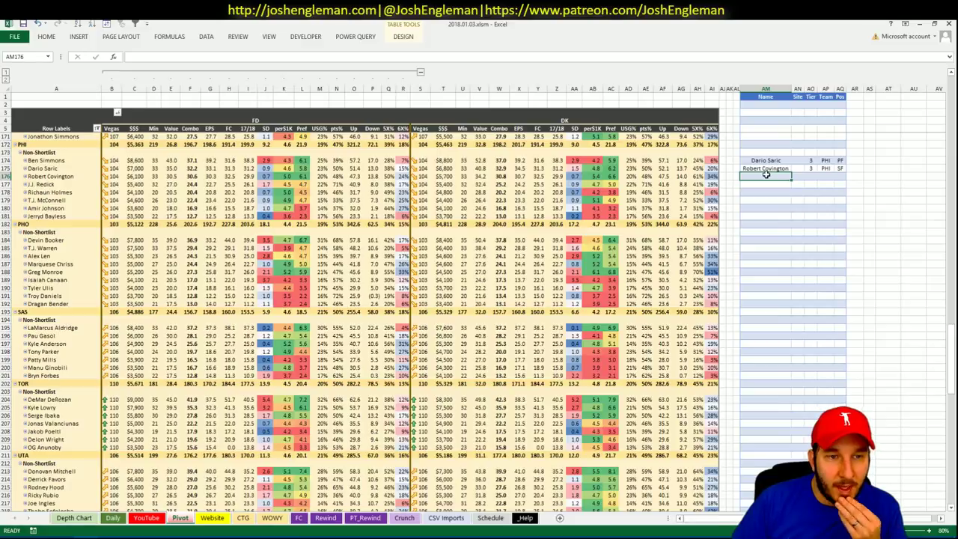
type("J")
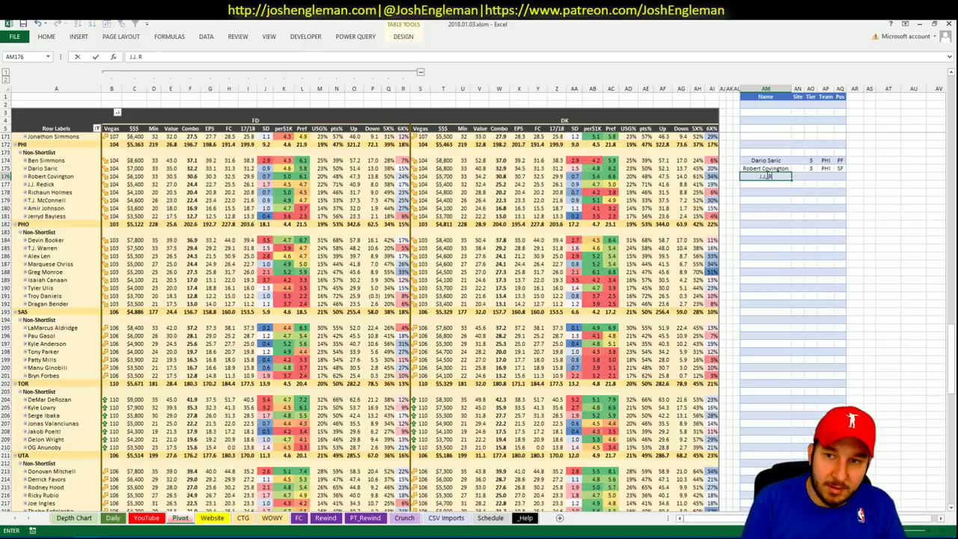
type(".J. R")
key("Tab")
key("Tab")
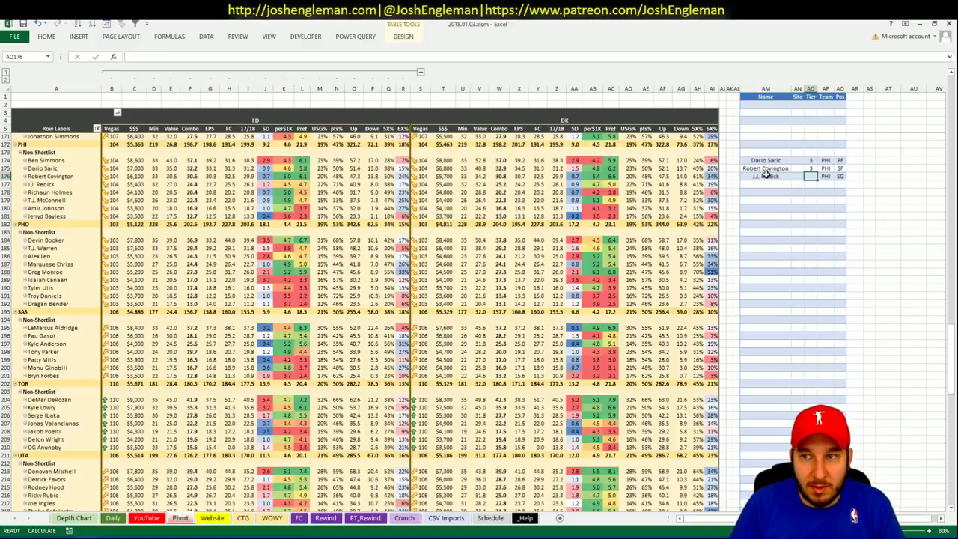
type("4")
key("Return")
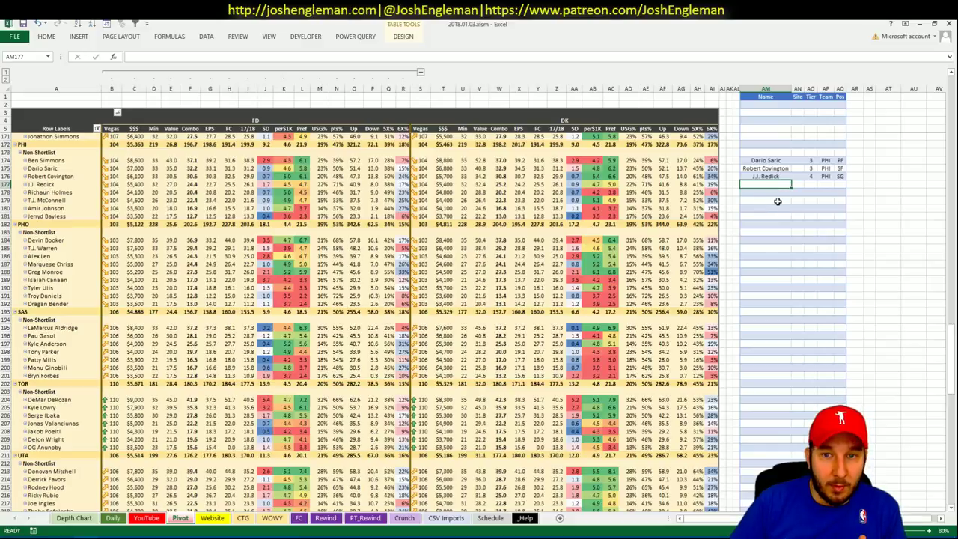
Add Richaun Holmes to row 177 of the tier table with site FD and tier 3, checking his rates on the WOWY sheet
type("Richaun Holmes")
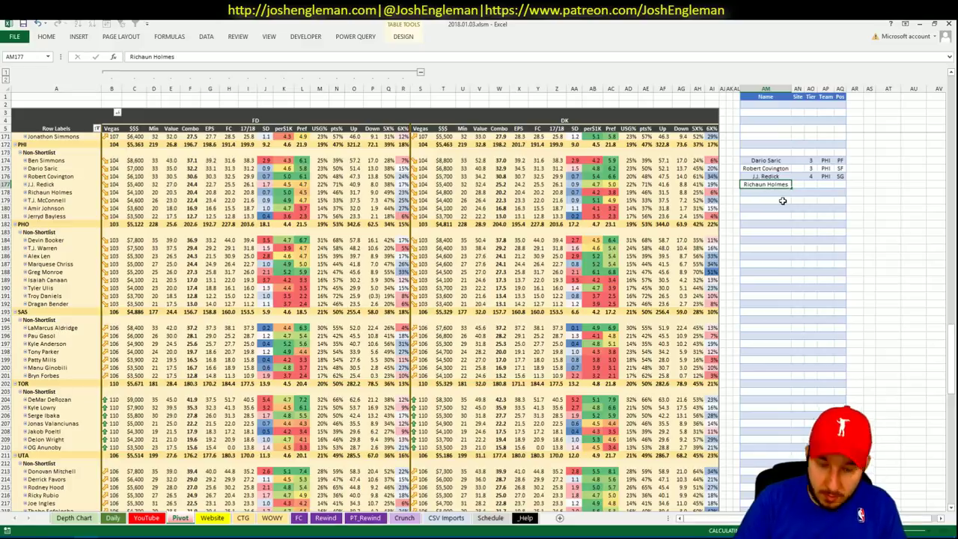
key("Tab")
type("FD")
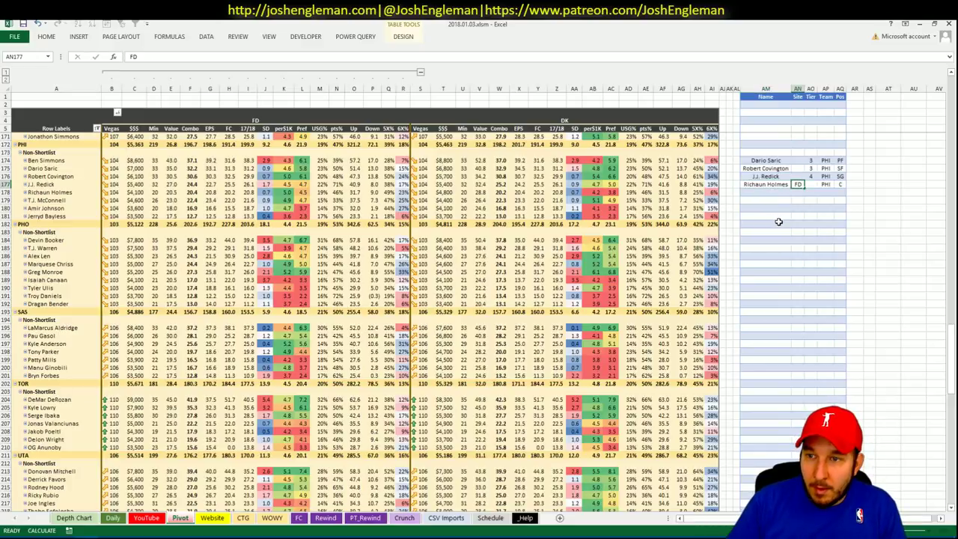
key("Tab")
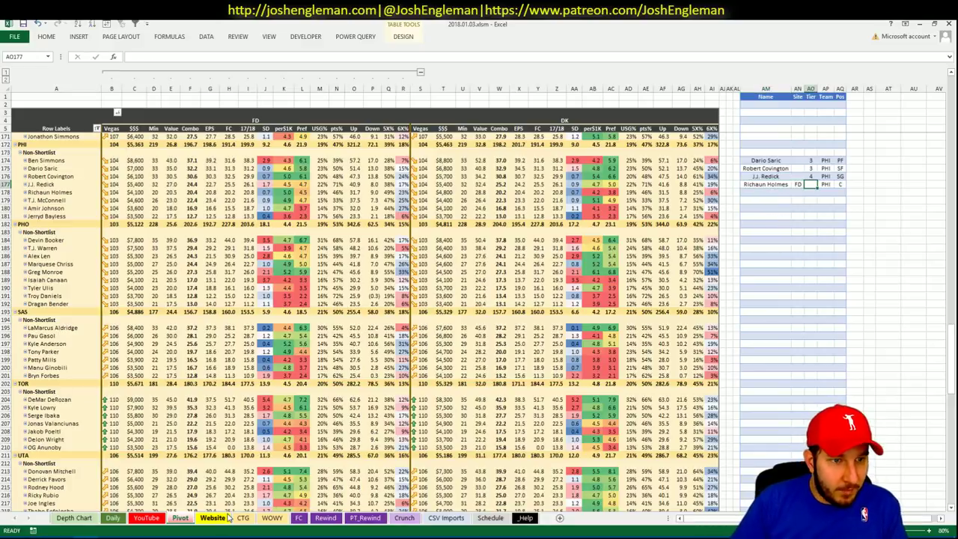
key("ctrl+Page_Down")
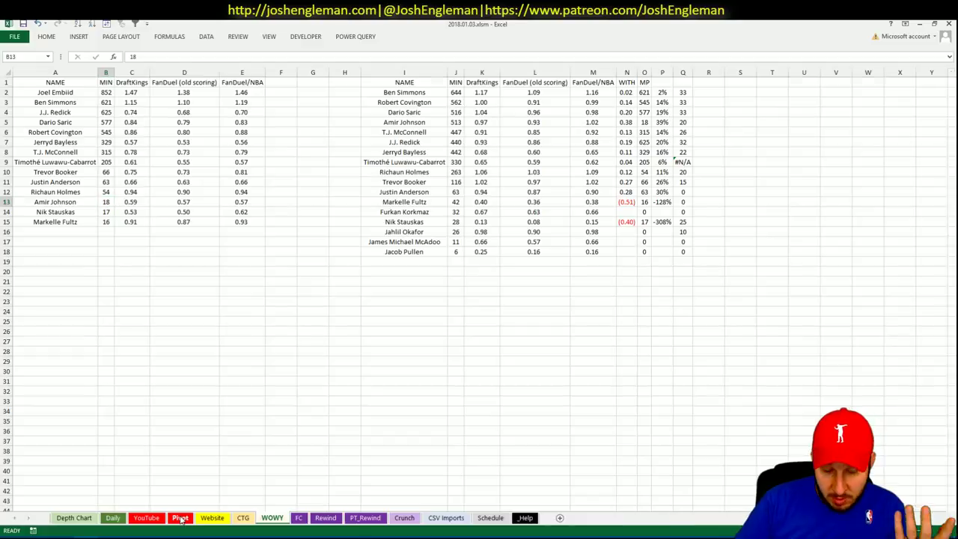
left_click(180, 518)
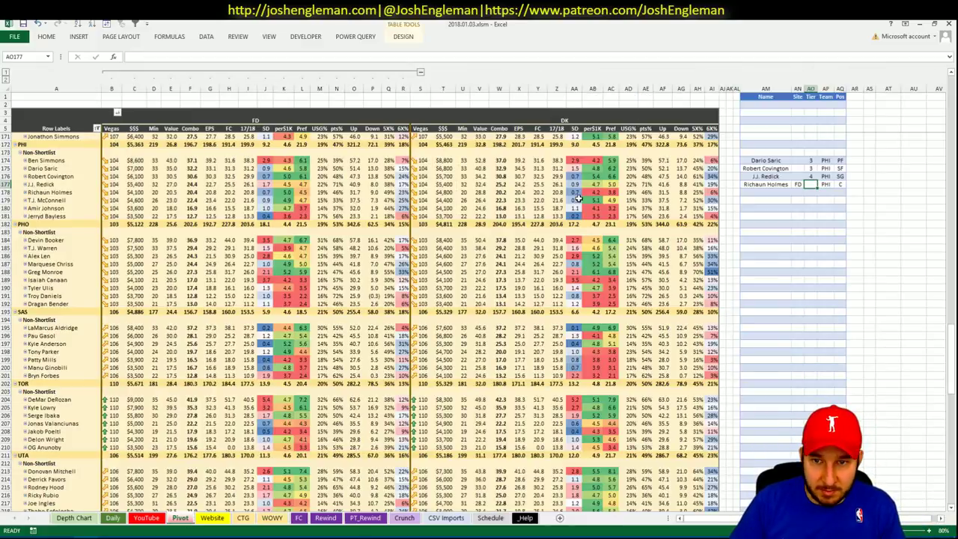
type("3")
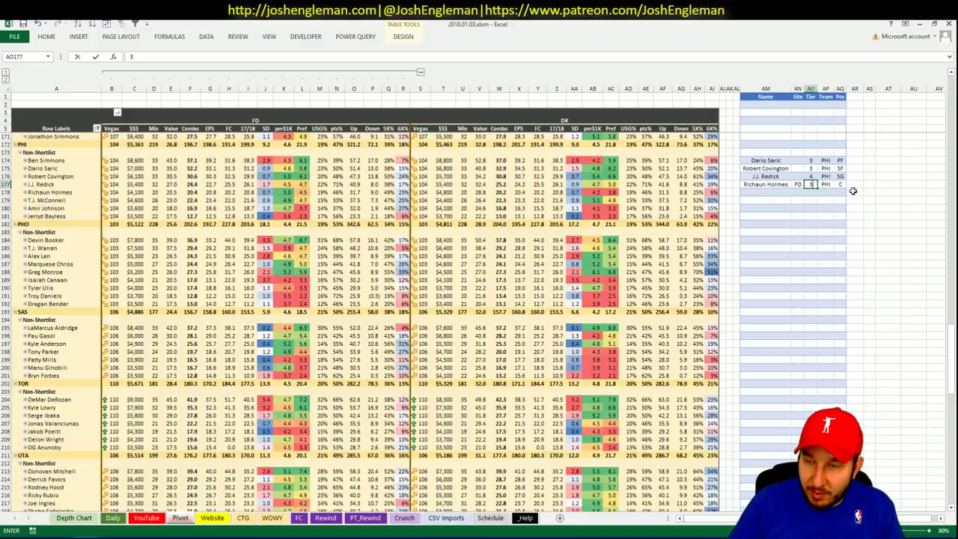
key("Return")
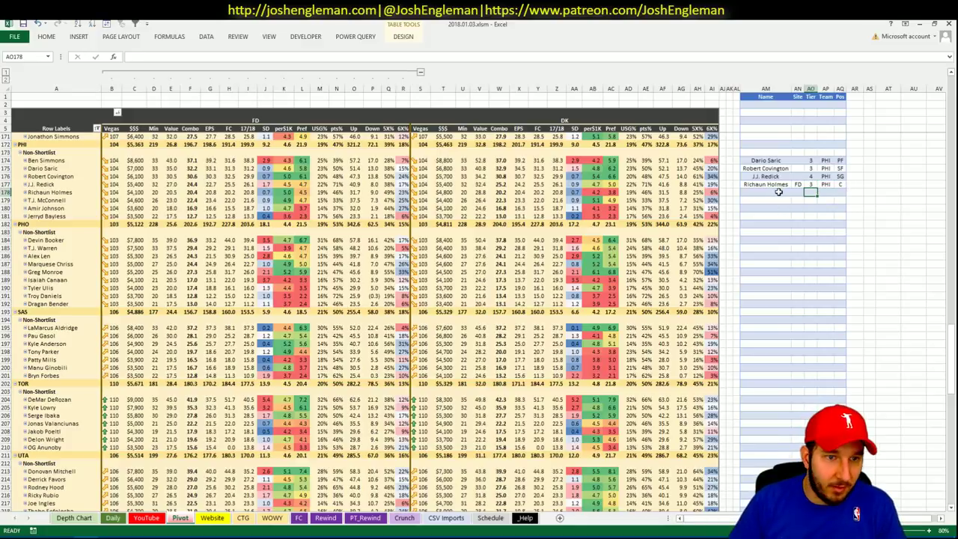
Add Amir Johnson to row 178 of the tier table with site FD and tier 4, and save the workbook
left_click(777, 192)
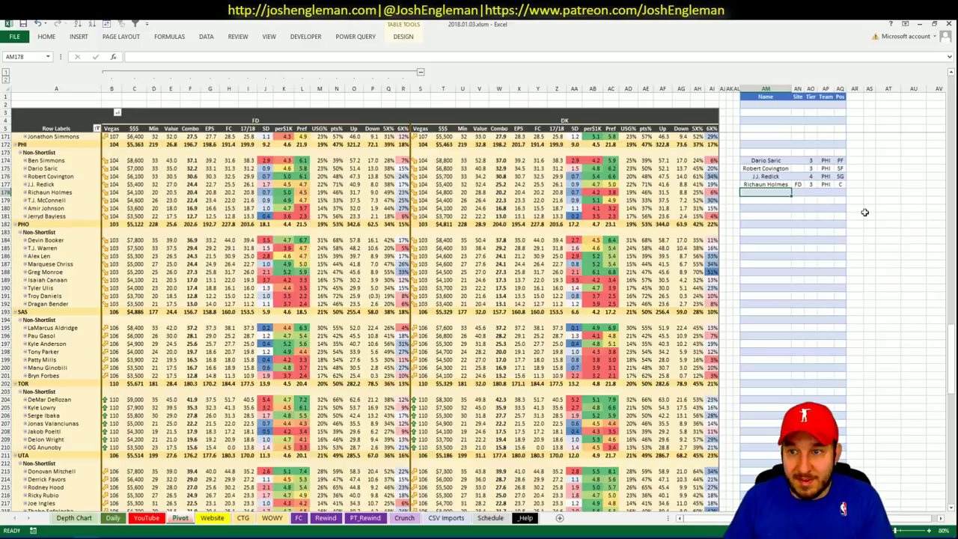
type("Amir Johnson")
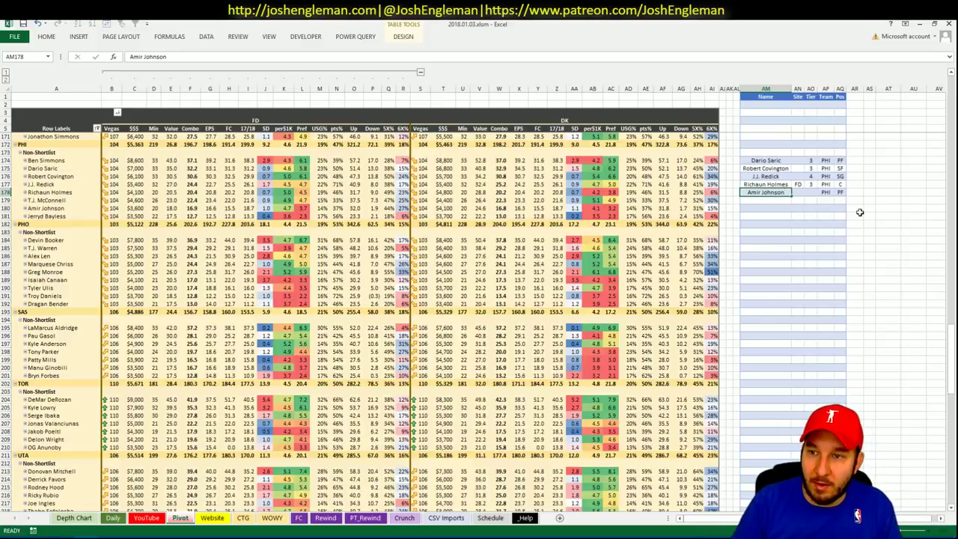
key("Tab")
type("FD")
key("Tab")
type("4")
key("Return")
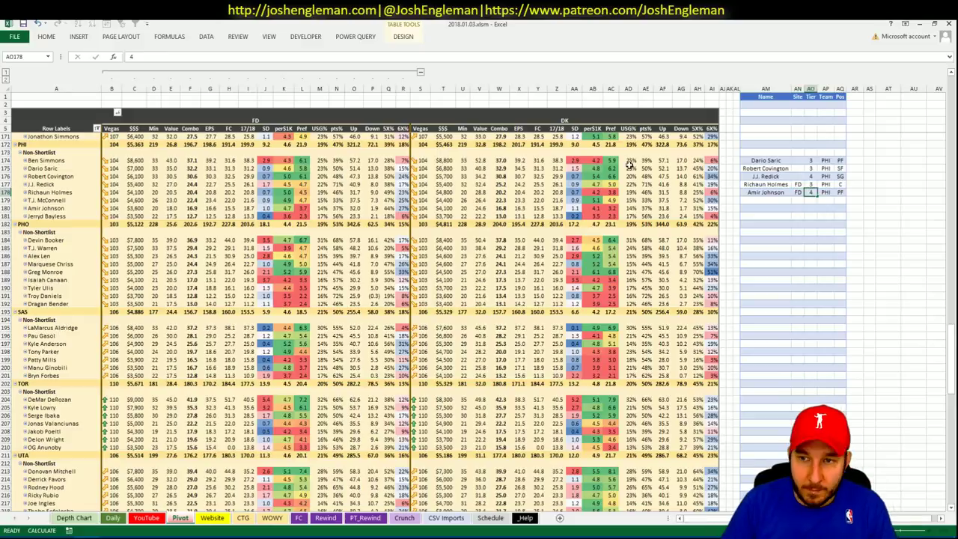
key("Return")
left_click(24, 24)
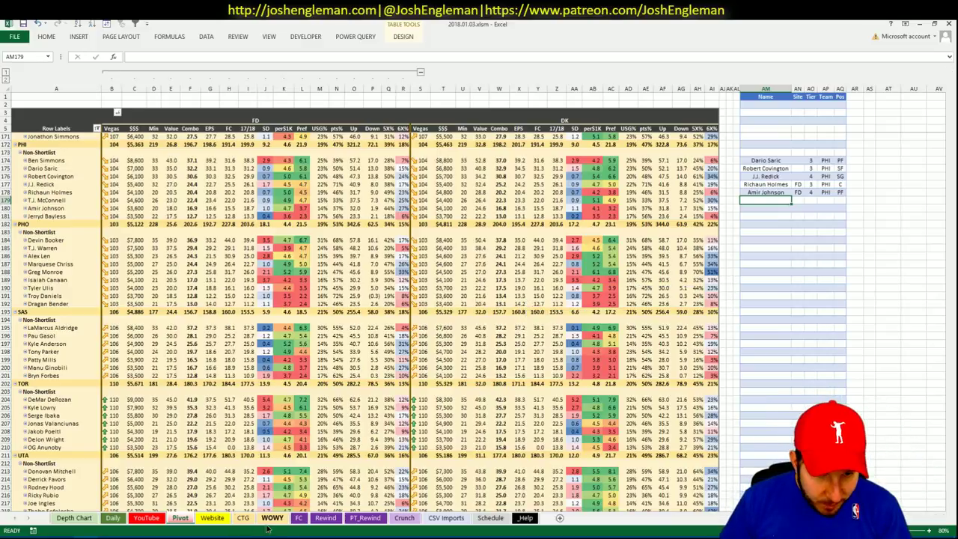
Set the opponent in cell V5 of the CTG sheet to PHI
left_click(213, 517)
left_click(181, 518)
left_click(213, 517)
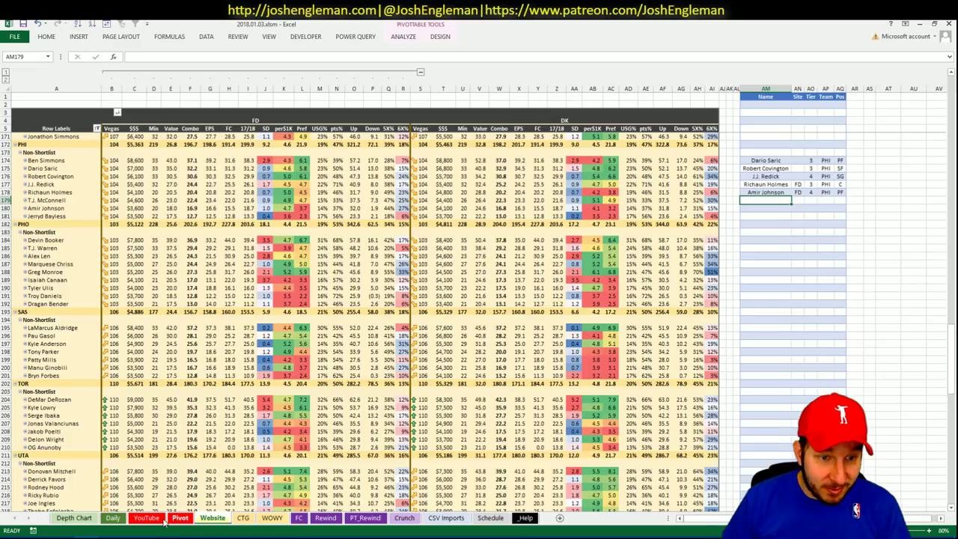
left_click(243, 517)
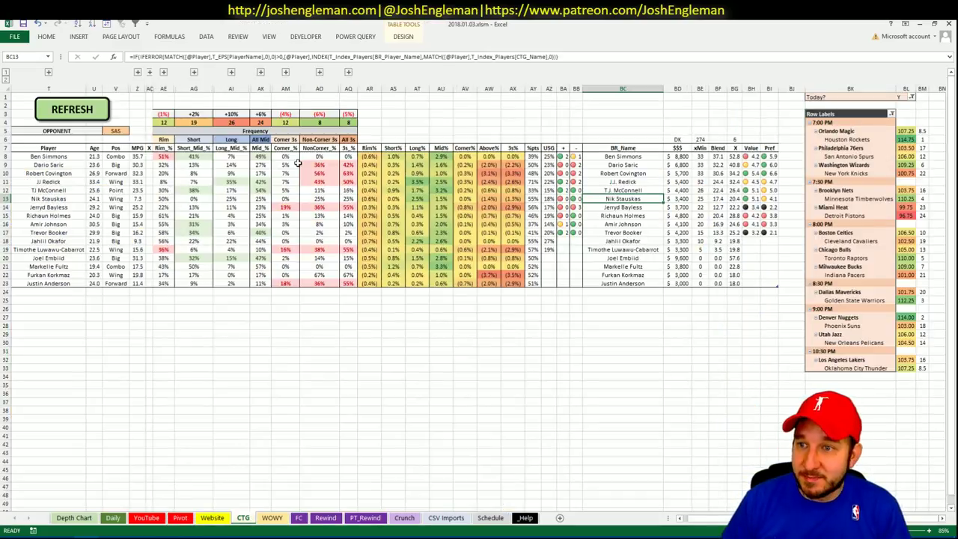
left_click(120, 131)
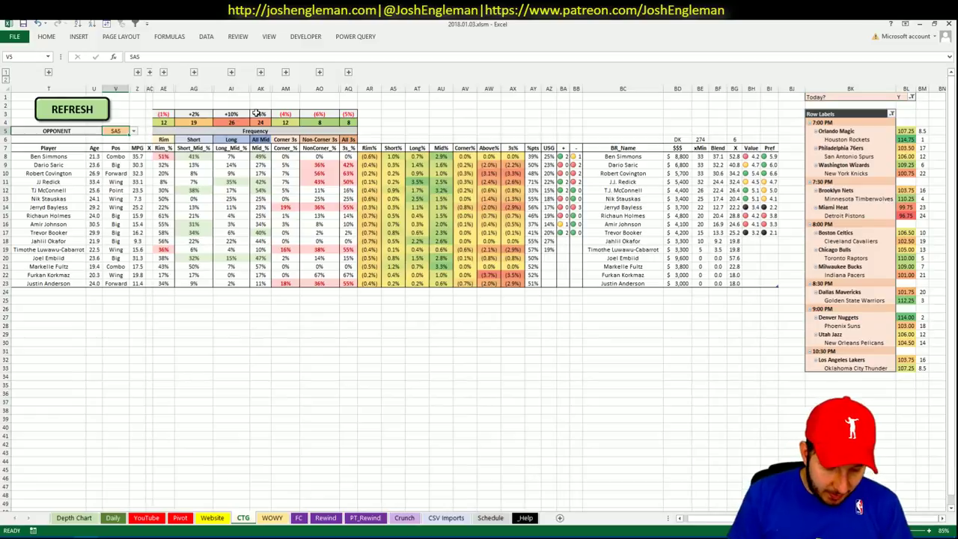
type("PHI")
key("Return")
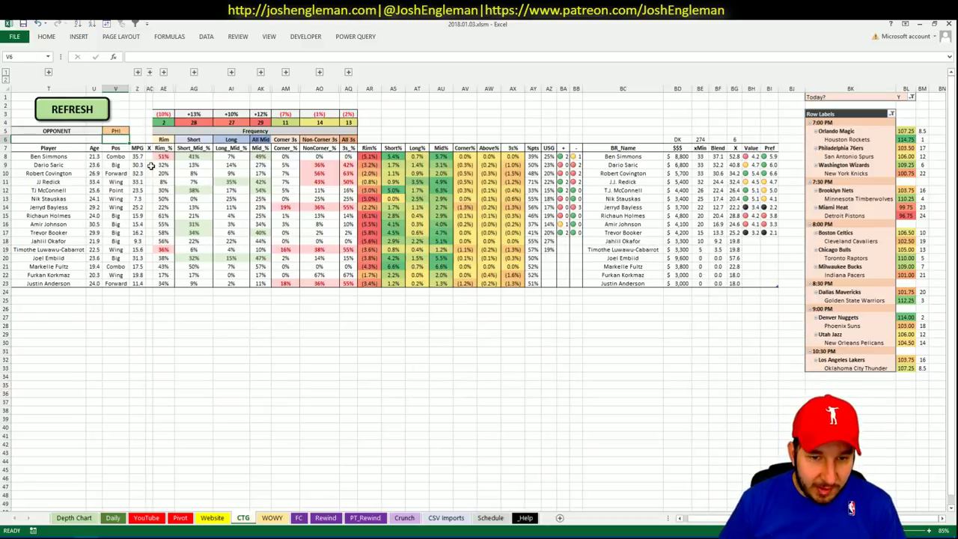
Switch to the browser and open the Spurs' stats page on Cleaning the Glass through its player/team search
key("alt+Tab")
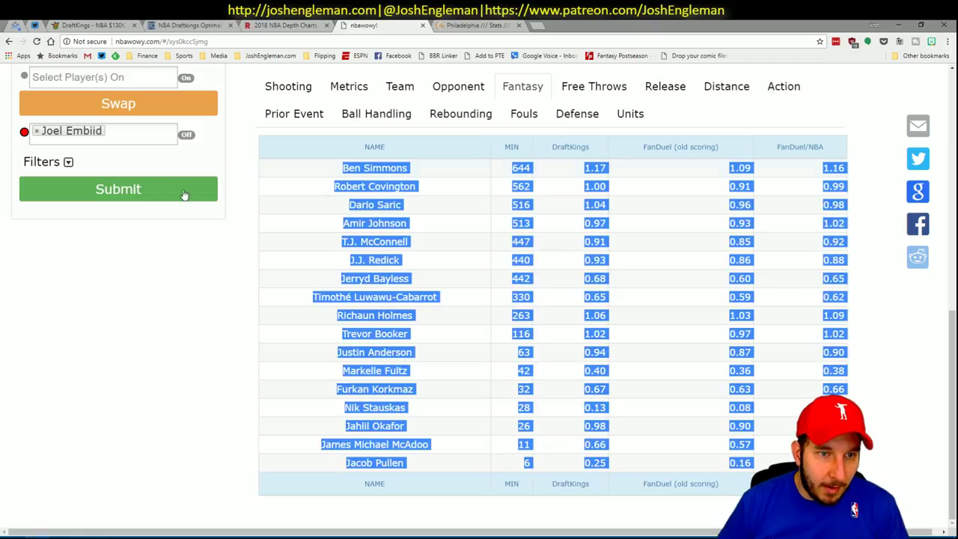
left_click(286, 25)
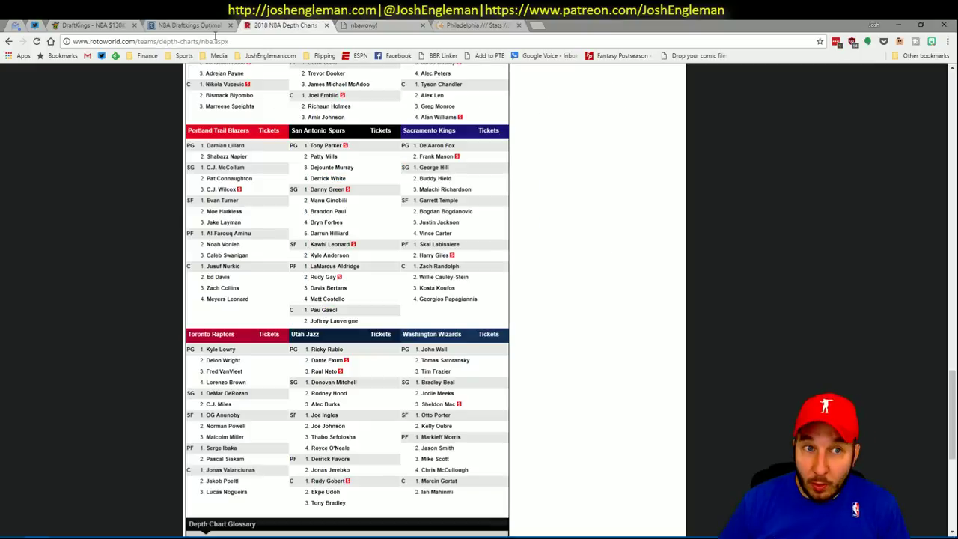
left_click(472, 25)
left_click(235, 101)
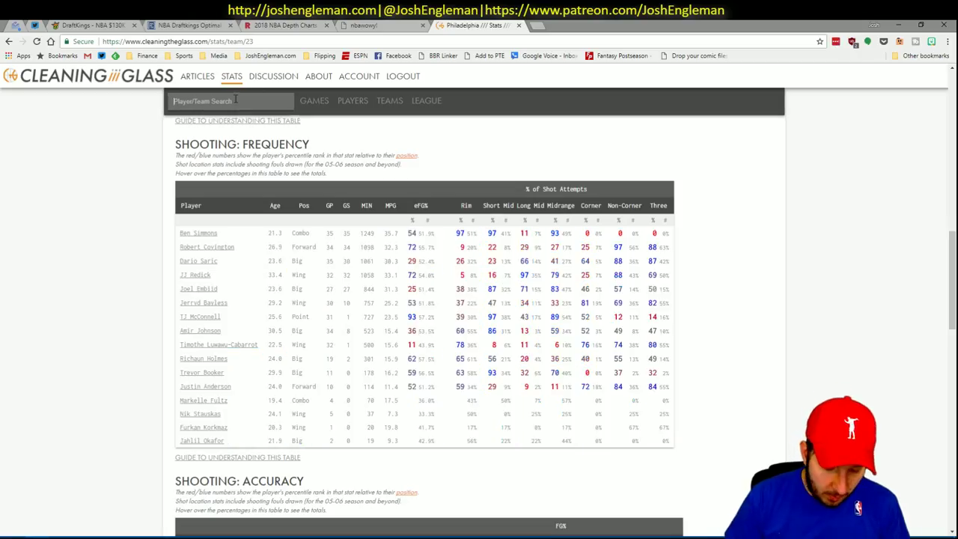
type("spurs")
key("Return")
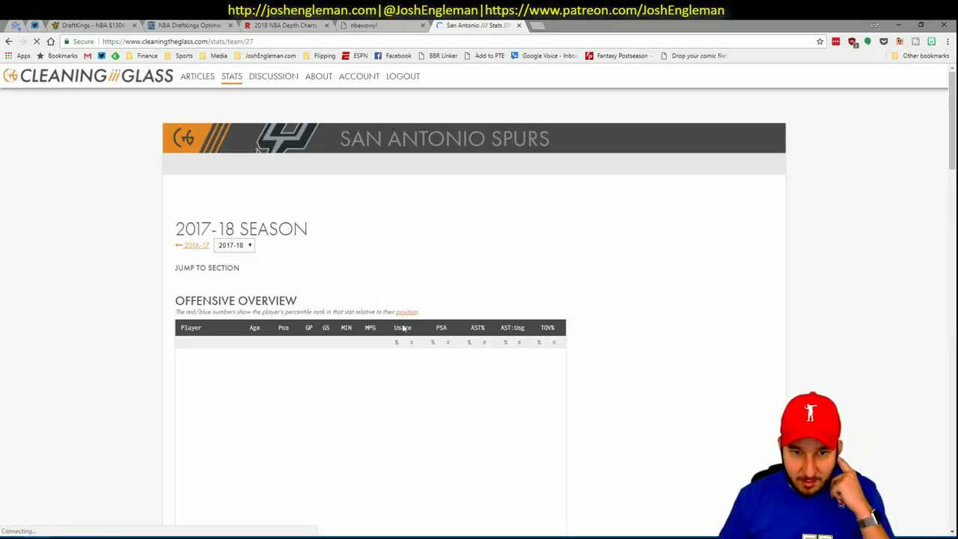
Copy the player rows of the Spurs' Shooting: Frequency table and switch back to the CTG sheet in Excel
left_click(315, 277)
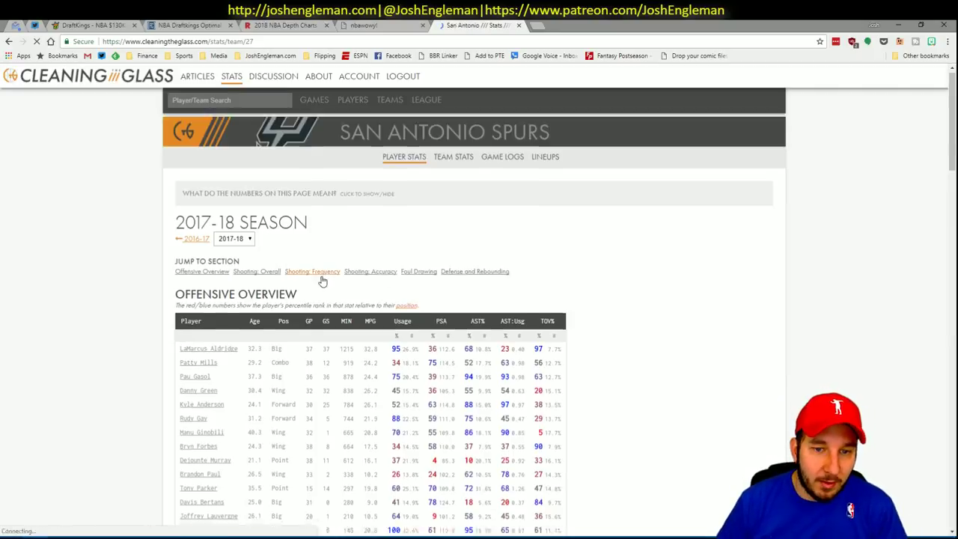
left_click_drag(649, 443, 181, 234)
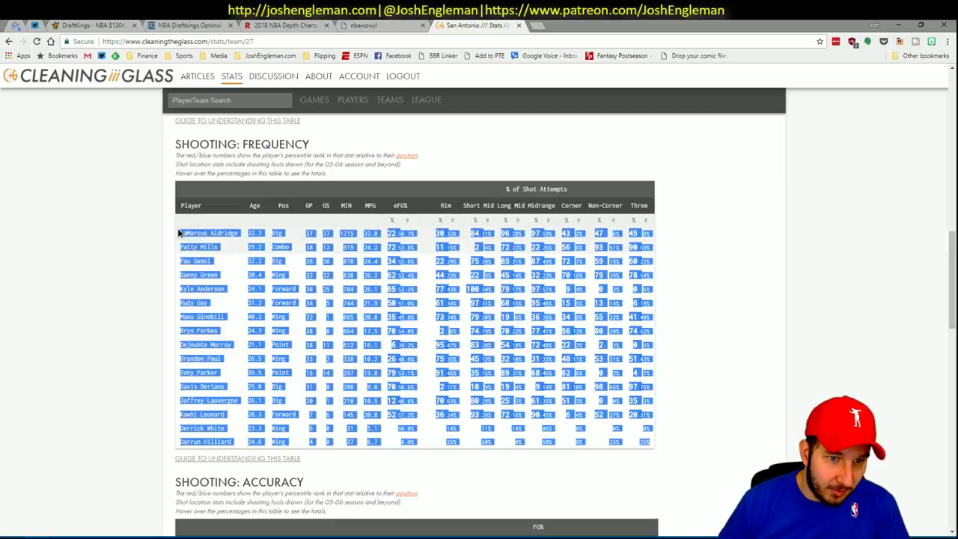
key("alt+Tab")
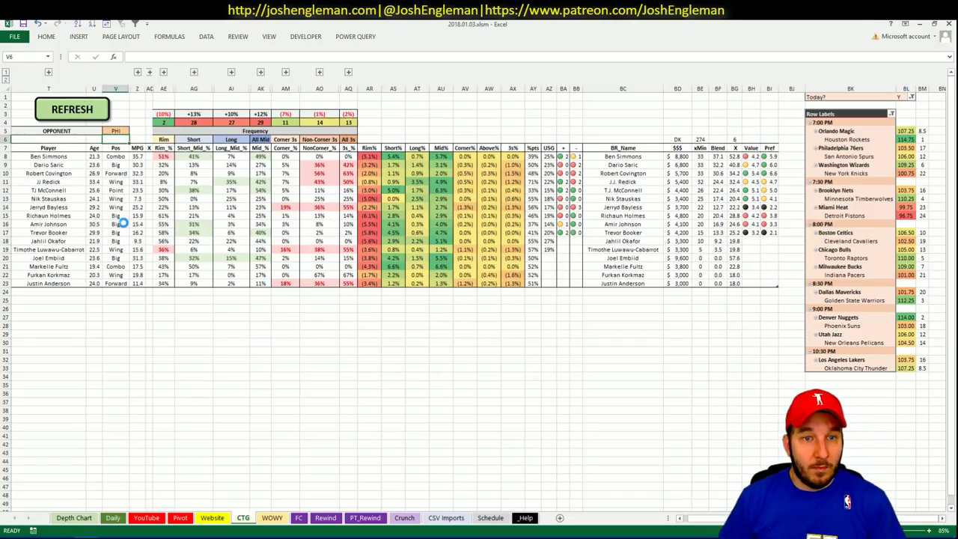
Paste the copied Spurs shooting rows into the CTG sheet so its player table shows the Spurs against PHI
key("ctrl+Home")
key("ctrl+v")
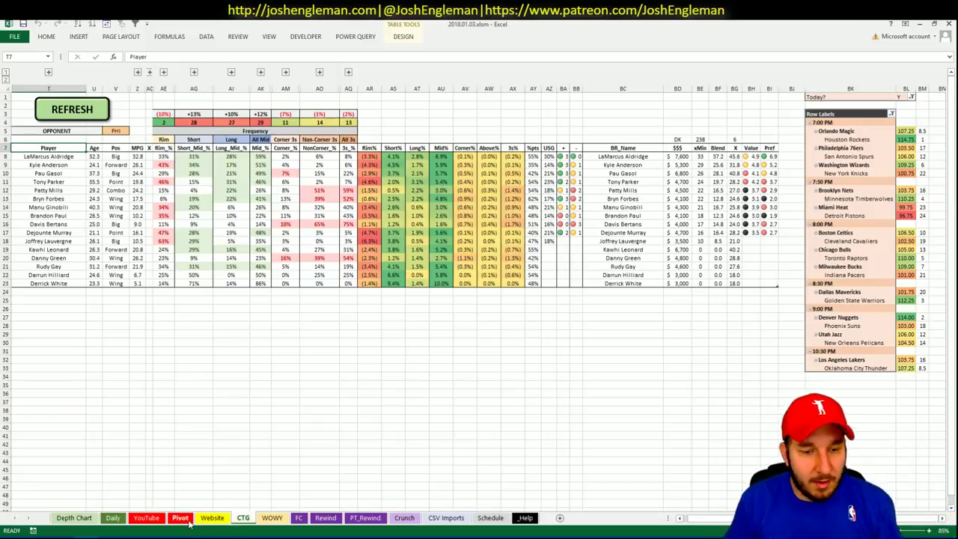
Go to the Spurs block on the Pivot sheet and select tier table name cell AM195 in LaMarcus Aldridge's row
key("ctrl+Tab")
key("ctrl+Tab")
scroll(266, 310, "down", 7)
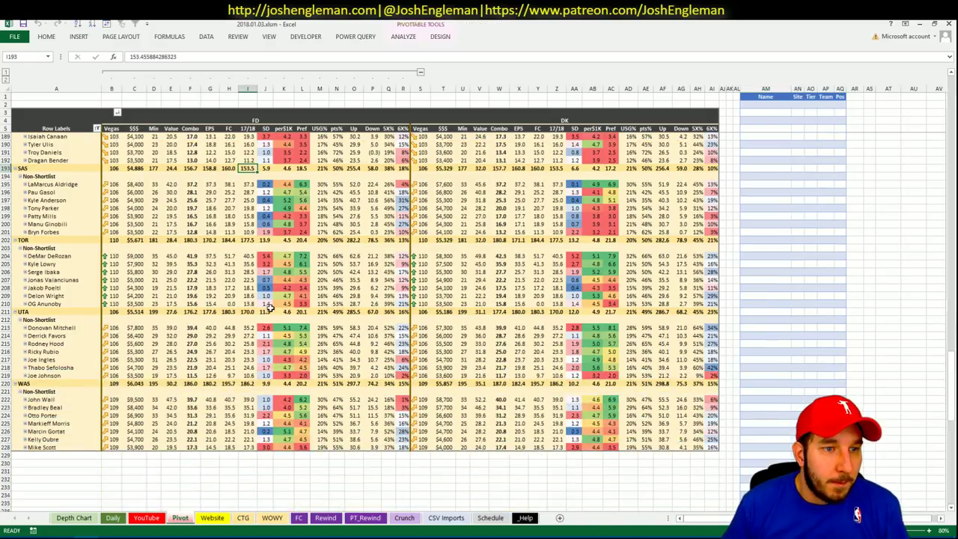
left_click(810, 175)
left_click(752, 159)
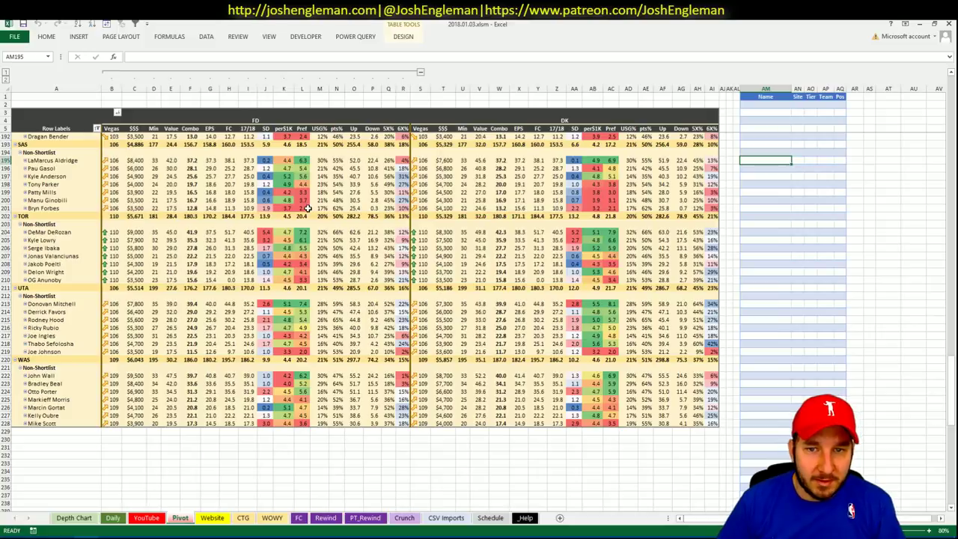
Set the Team filter of the recent-games pivot table on the YouTube sheet to SAS
left_click(145, 517)
left_click(287, 98)
type("SAS")
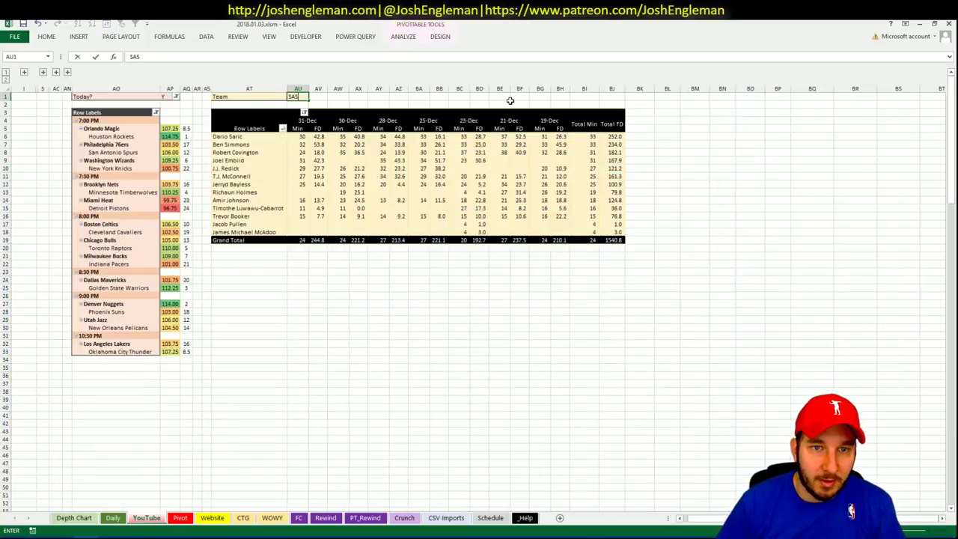
key("Return")
key("Return")
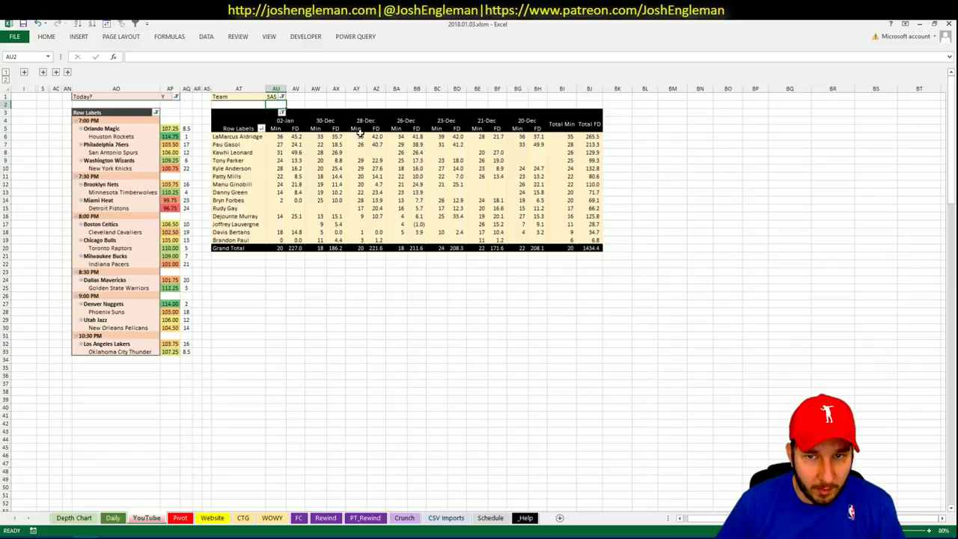
Add LaMarcus Aldridge to row 195 of the Pivot sheet's tier table with tier 2, leaving the site blank and consulting the CTG sheet for the tier
left_click(180, 517)
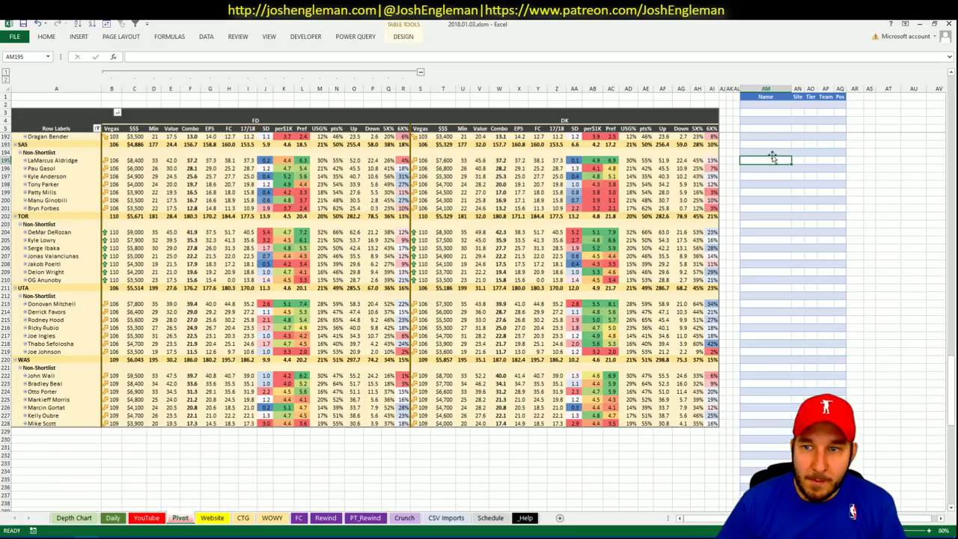
type("LaMarc")
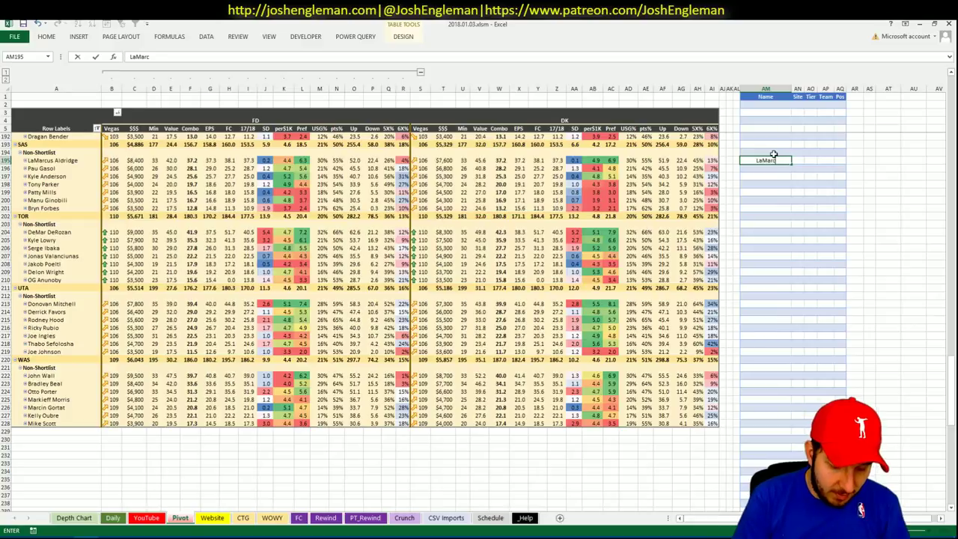
type("us Aldridge")
key("Return")
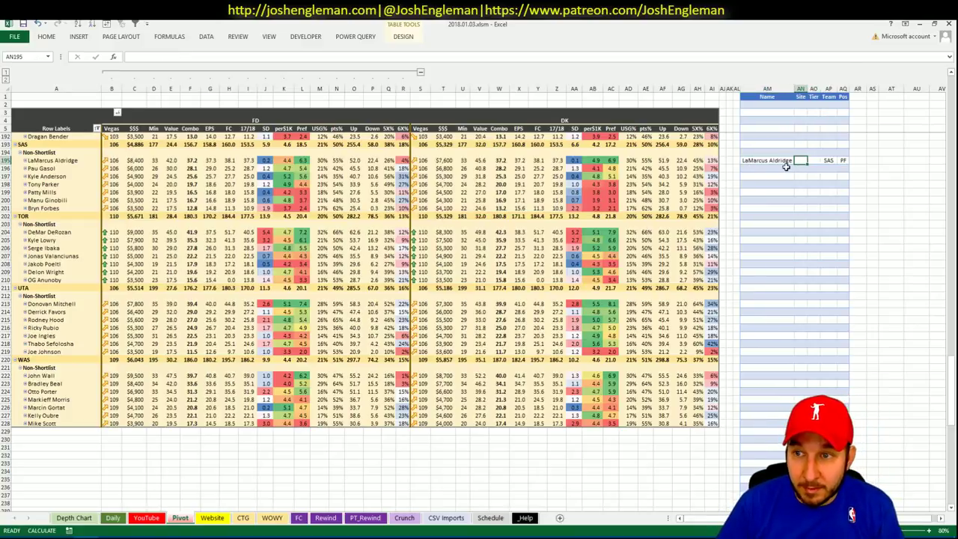
left_click(813, 167)
left_click(815, 161)
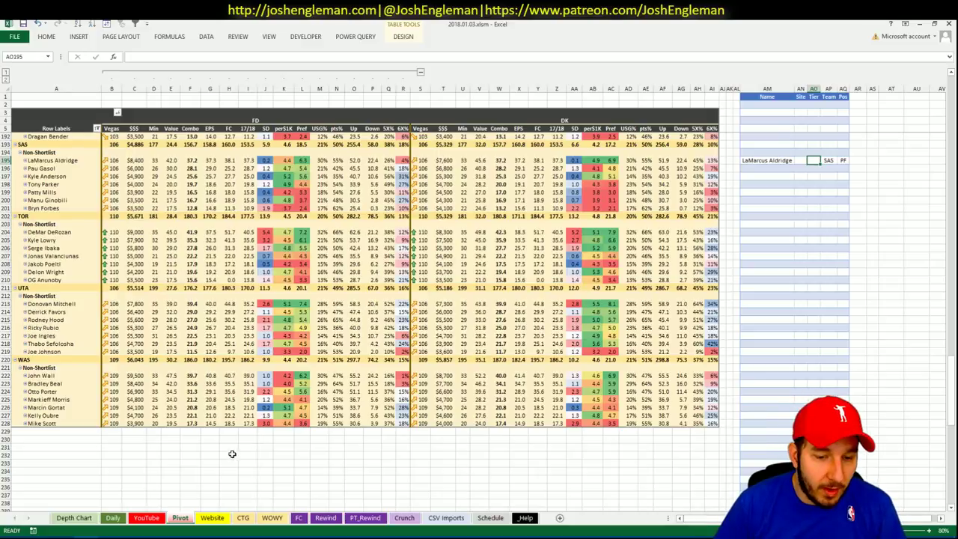
left_click(242, 517)
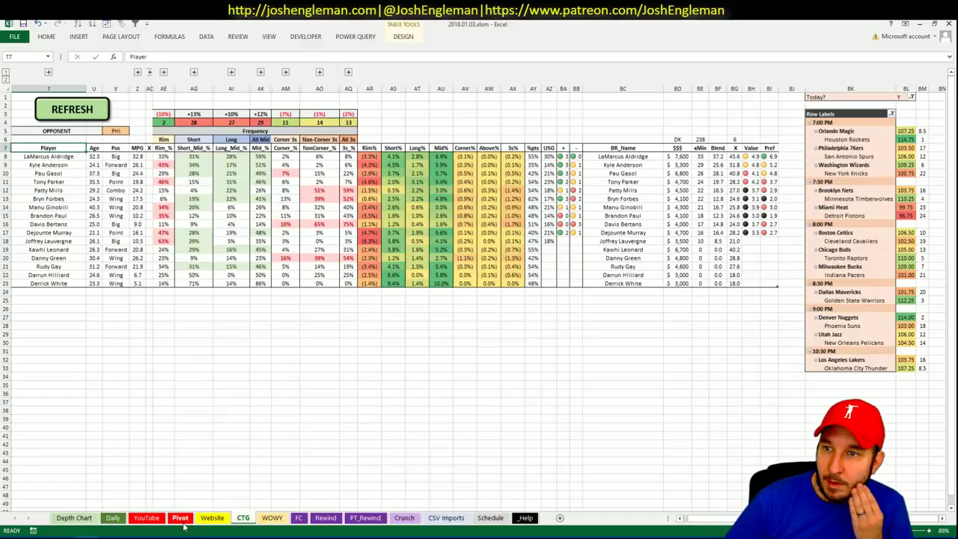
left_click(181, 518)
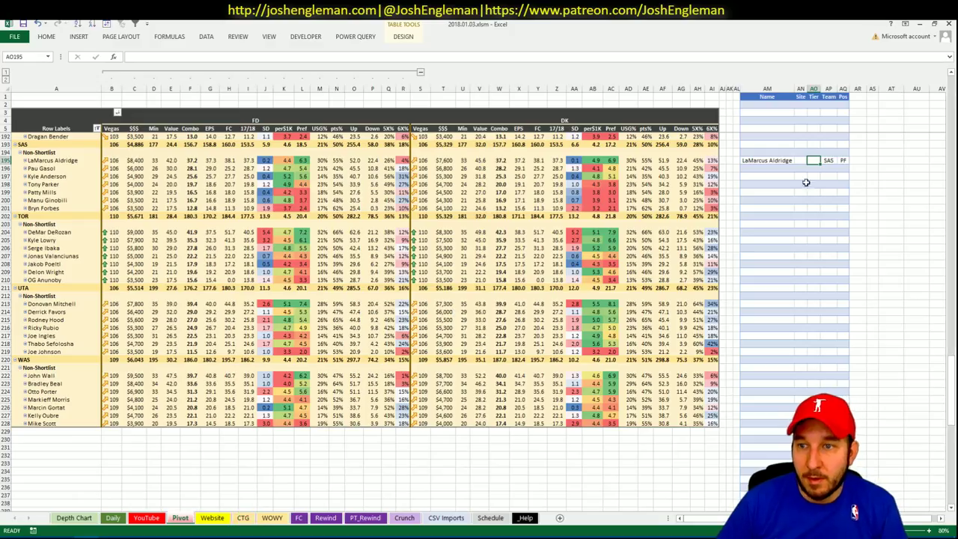
key("Return")
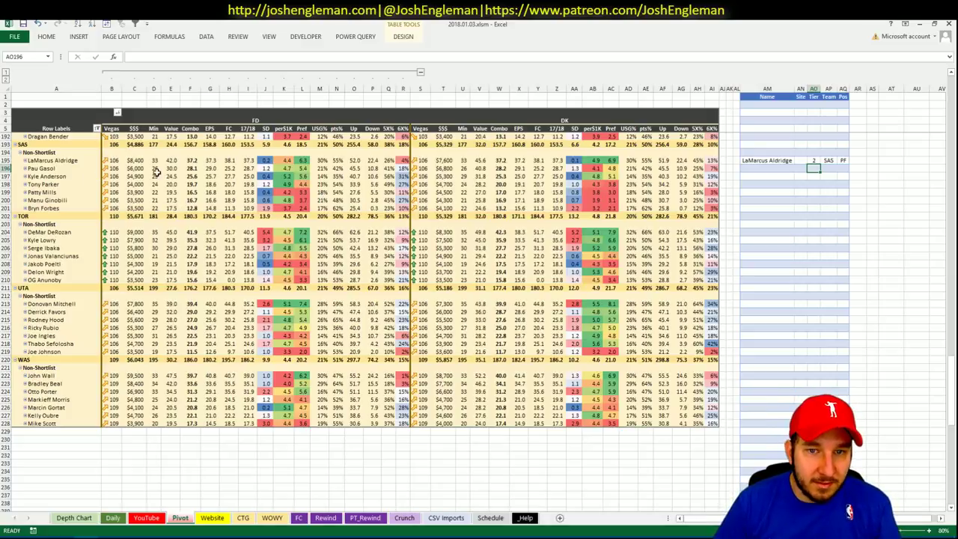
Select name cell AM196 in Pau Gasol's row and review the Spurs' recent minutes on the YouTube sheet
left_click(779, 168)
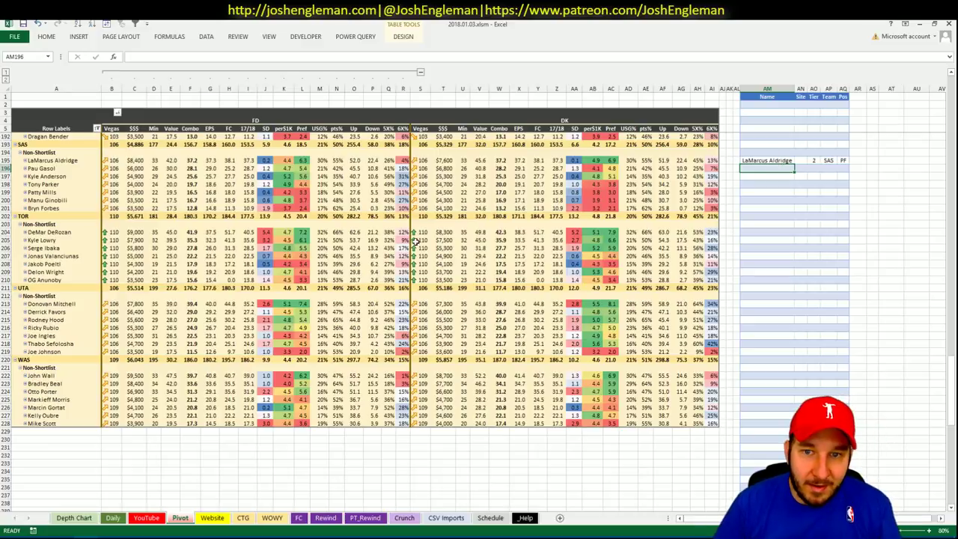
key("ctrl+Page_Up")
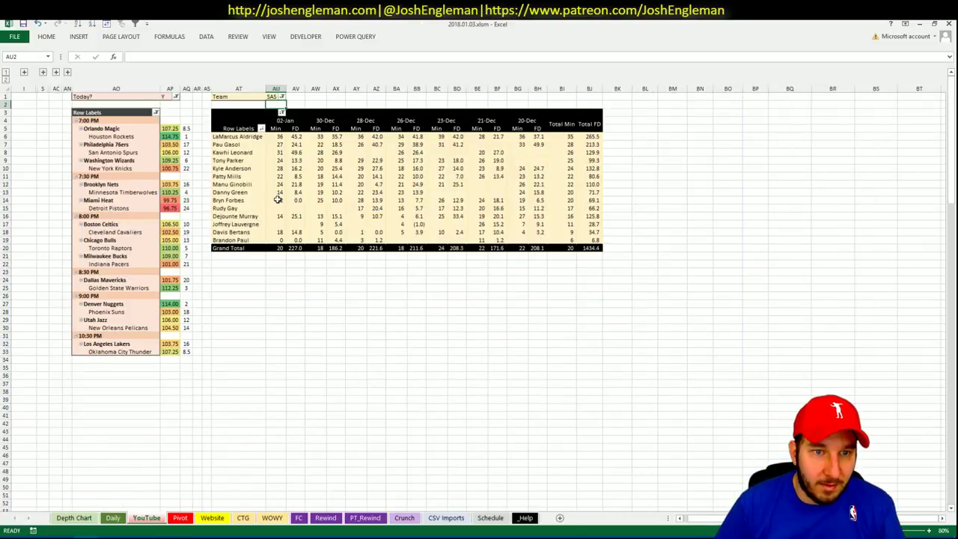
Add Pau Gasol to the player table on the Pivot sheet with site FD and tier 2
left_click(146, 518)
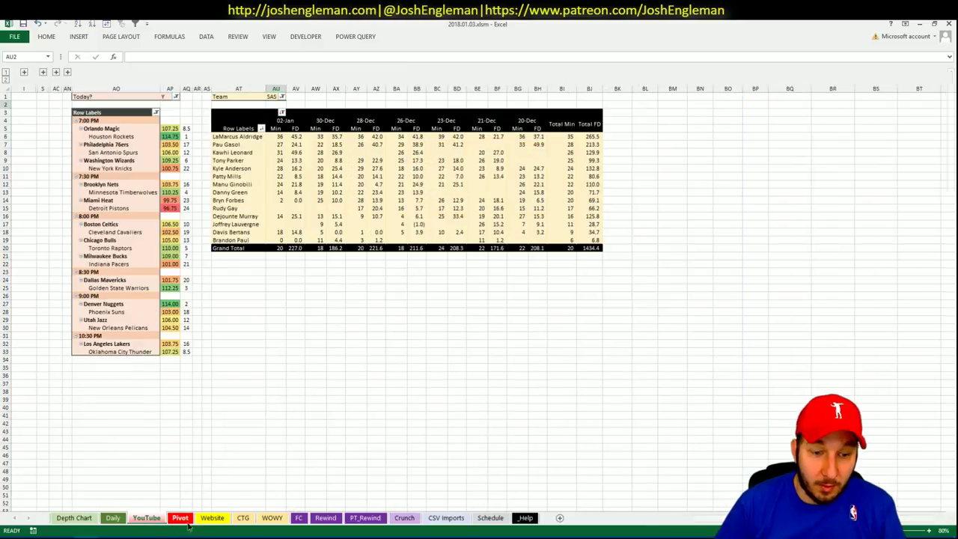
left_click(179, 518)
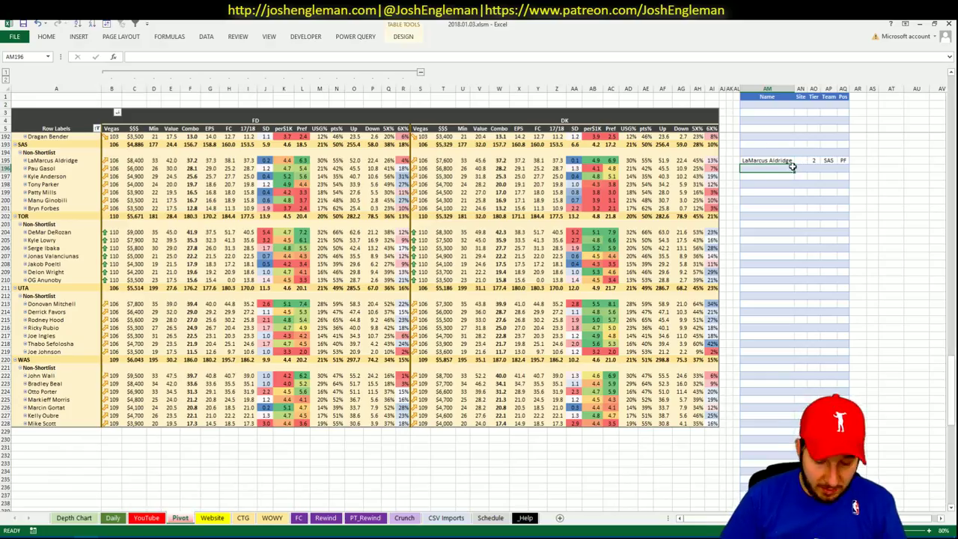
type("Paul Gasol")
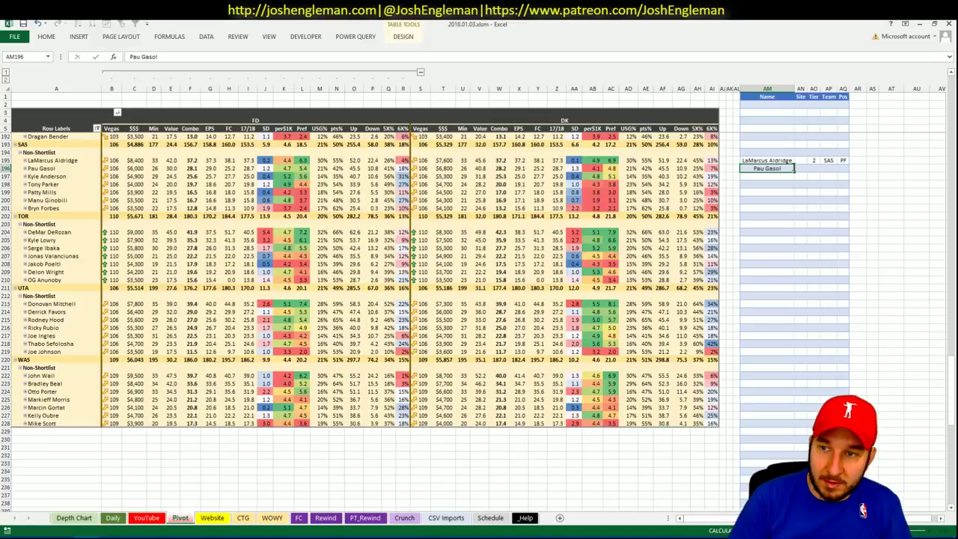
key("Tab")
type("FD")
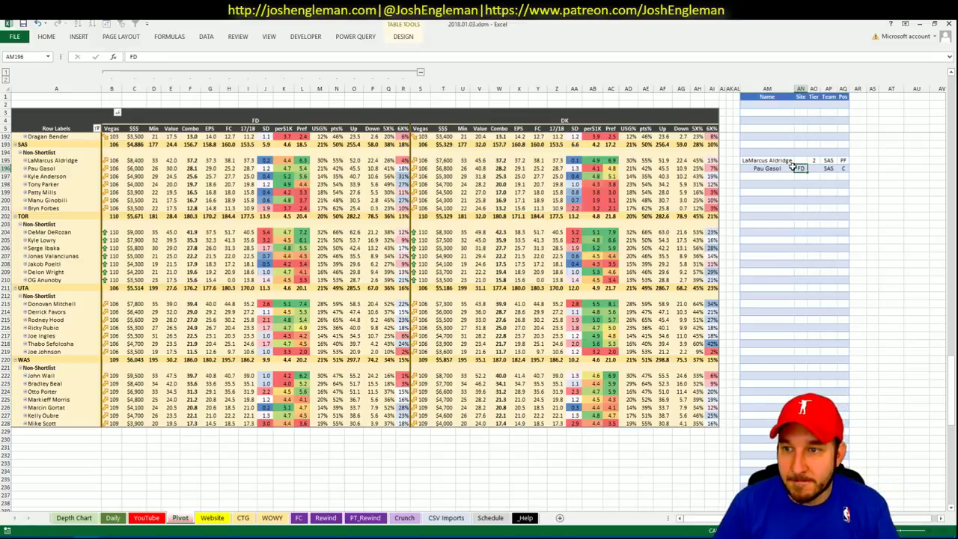
key("Tab")
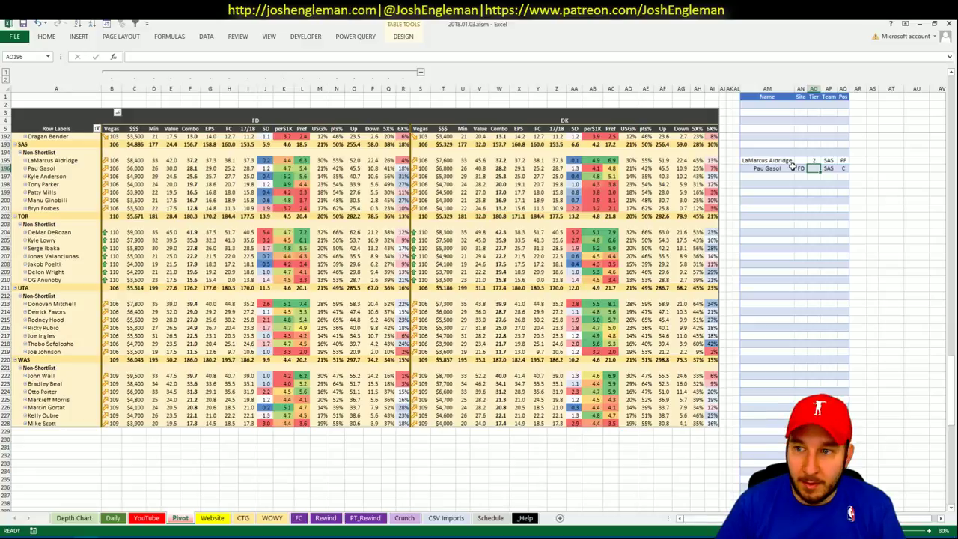
type("2")
key("Return")
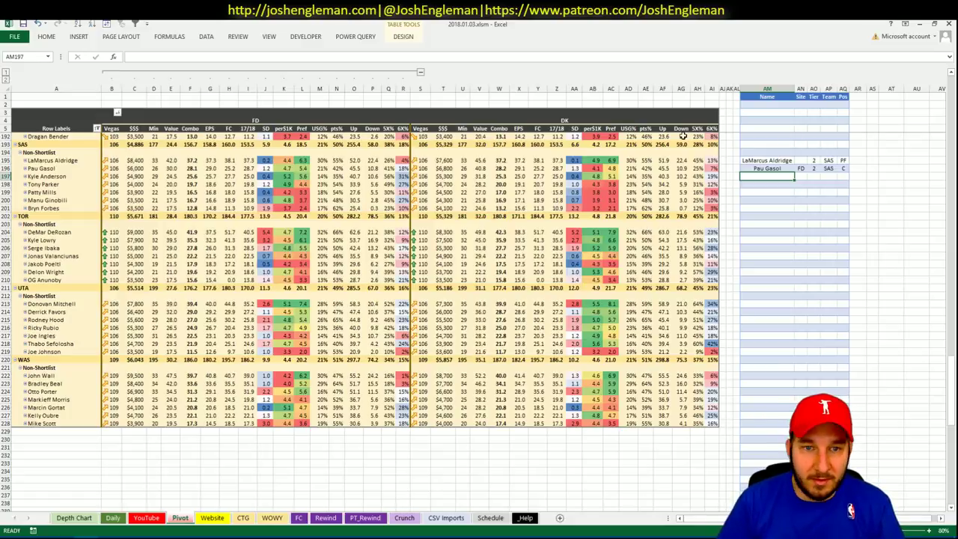
Review Kyle Anderson's recent minutes and FD points in the SAS game log on the YouTube sheet
left_click(148, 517)
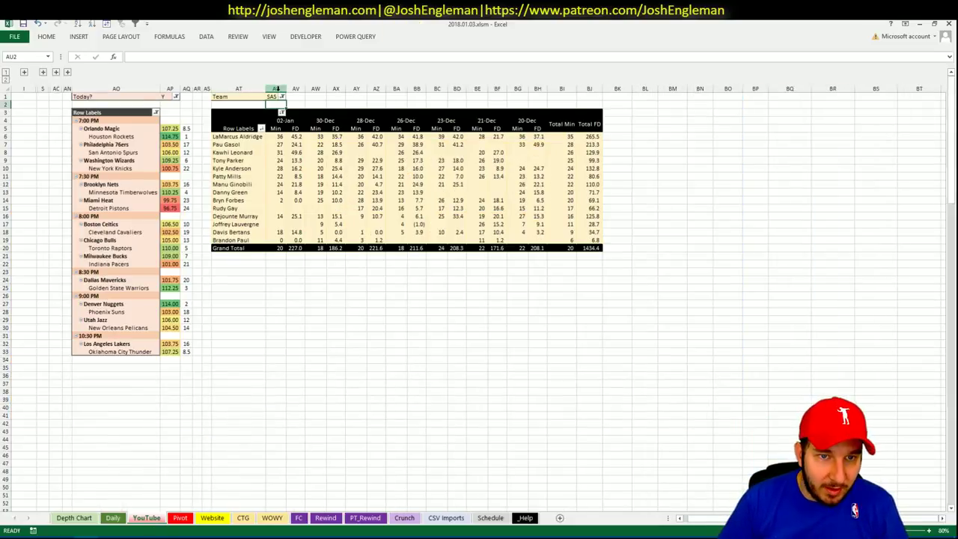
left_click(277, 97)
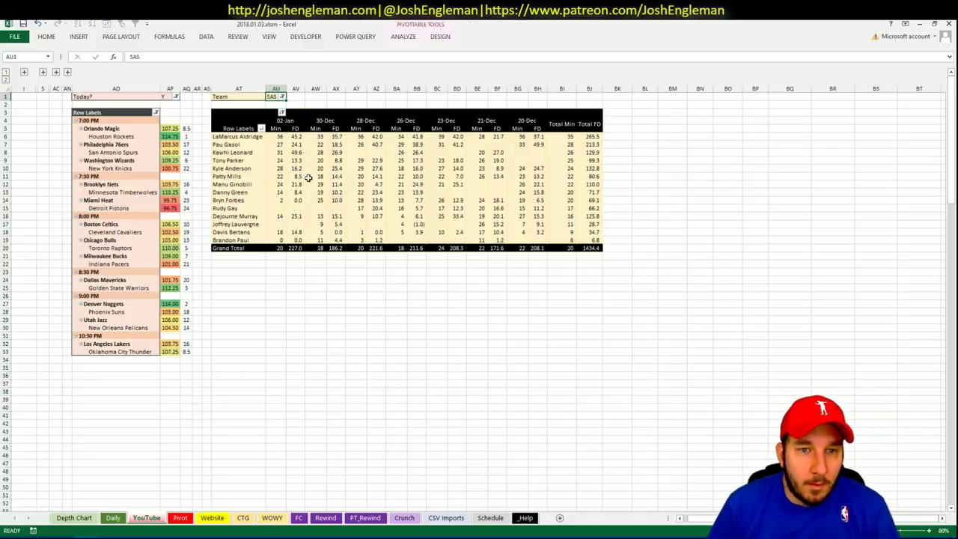
left_click_drag(295, 169, 460, 169)
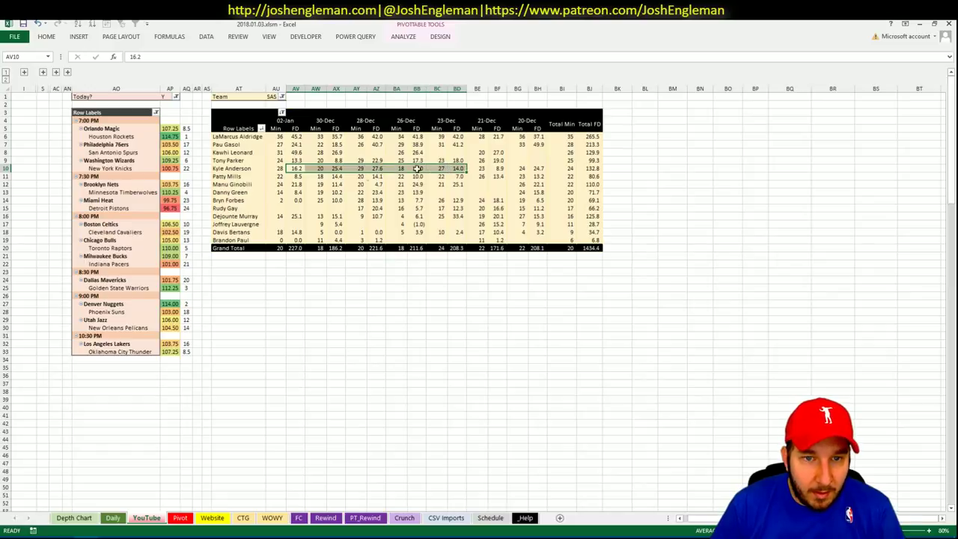
left_click(374, 169)
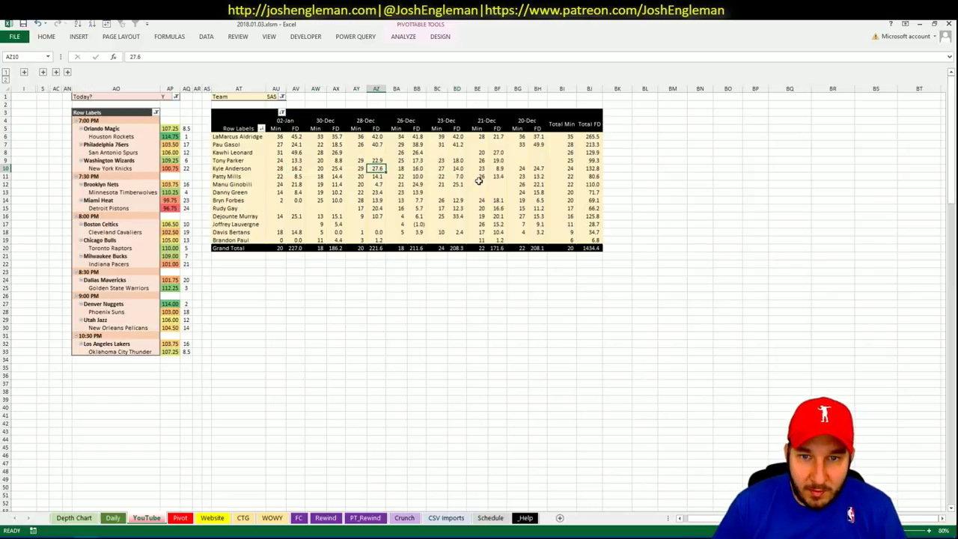
left_click(442, 167)
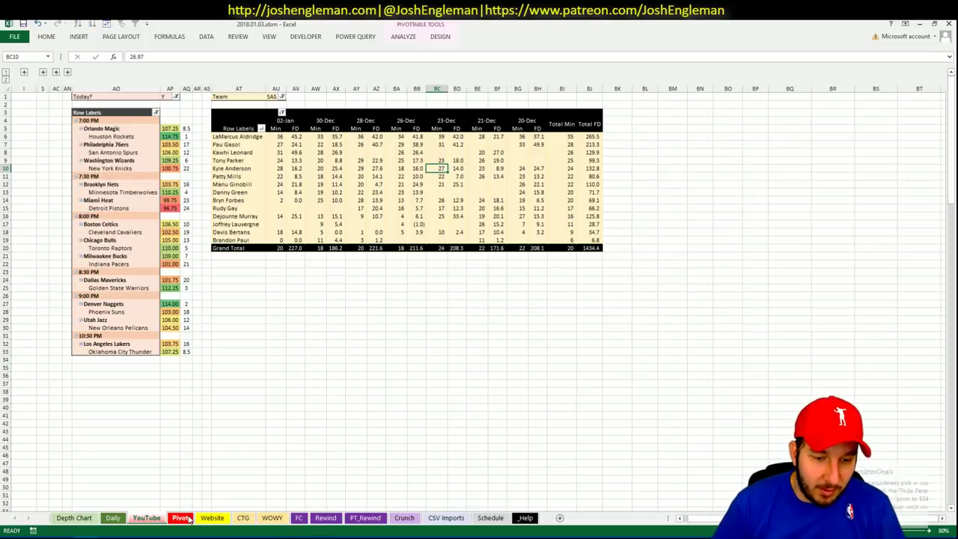
left_click(941, 470)
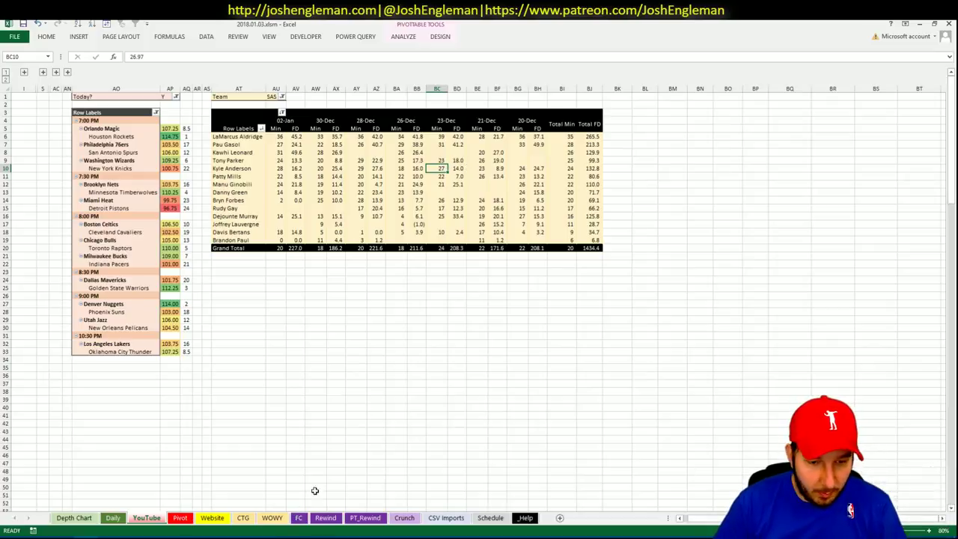
Add Kyle Anderson to the player table on the Pivot sheet as tier 3, leaving the site blank
left_click(180, 517)
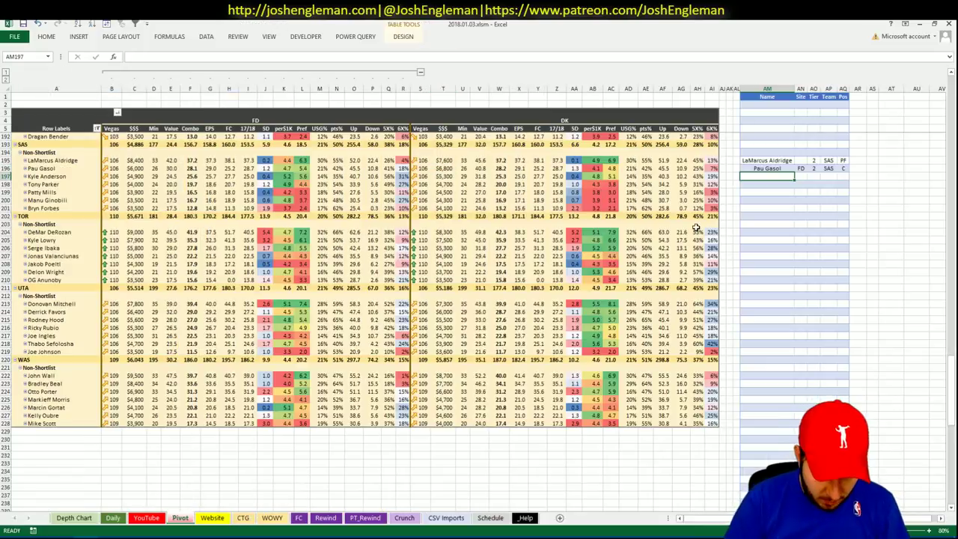
type("Kyle Anderson")
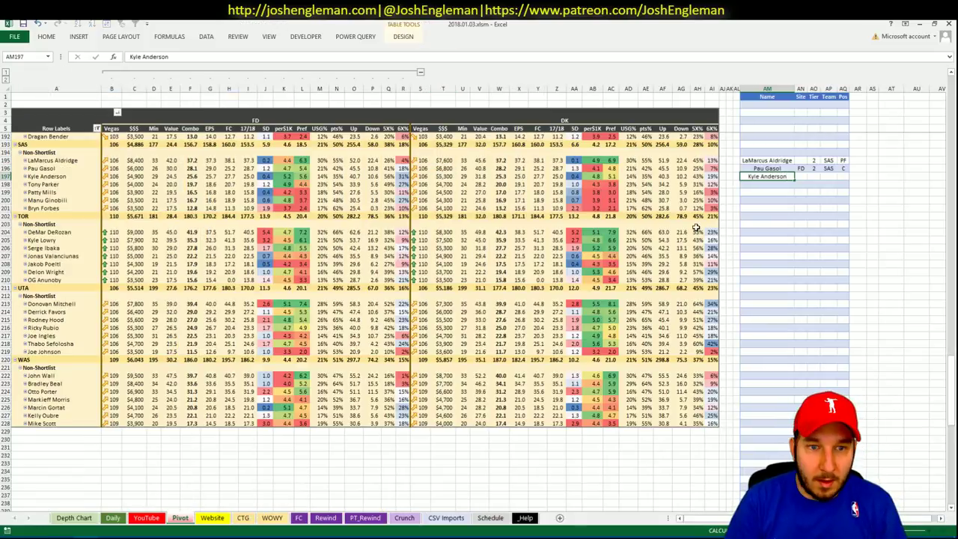
key("Tab")
key("Tab")
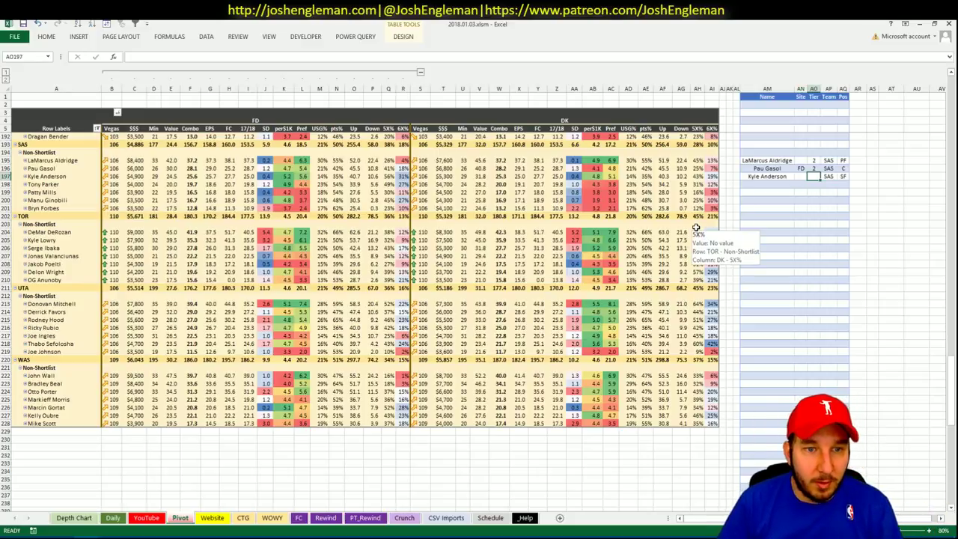
type("3")
key("Return")
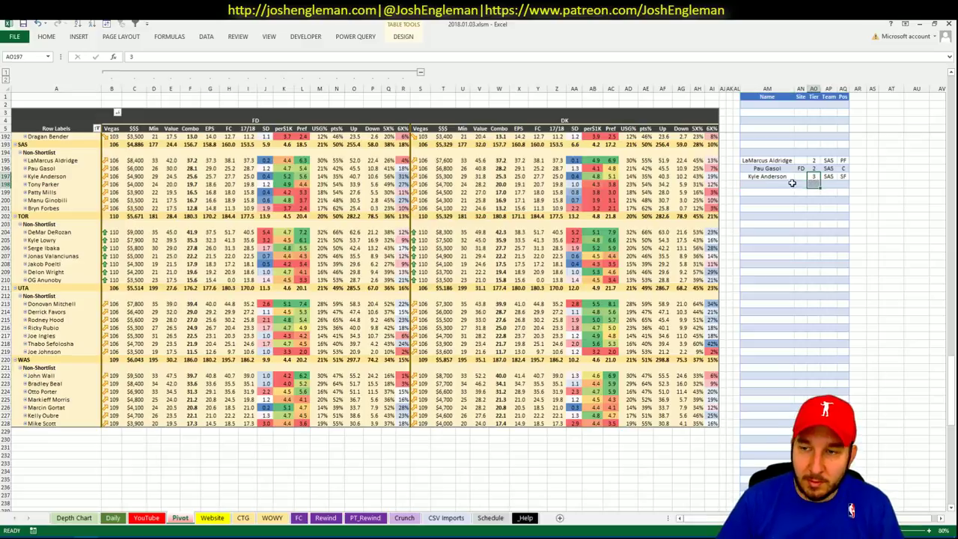
Filter the team game log on the YouTube sheet to WAS
left_click(326, 208)
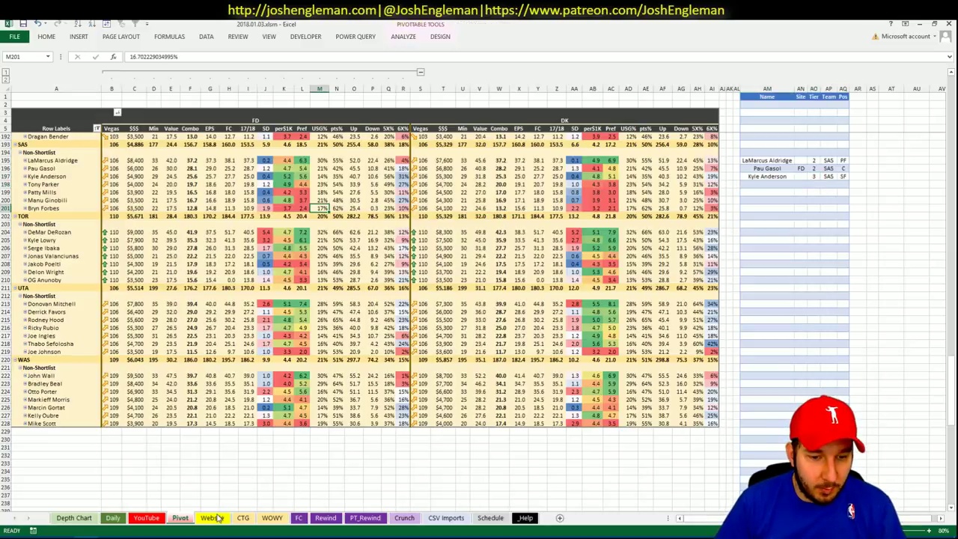
left_click(146, 517)
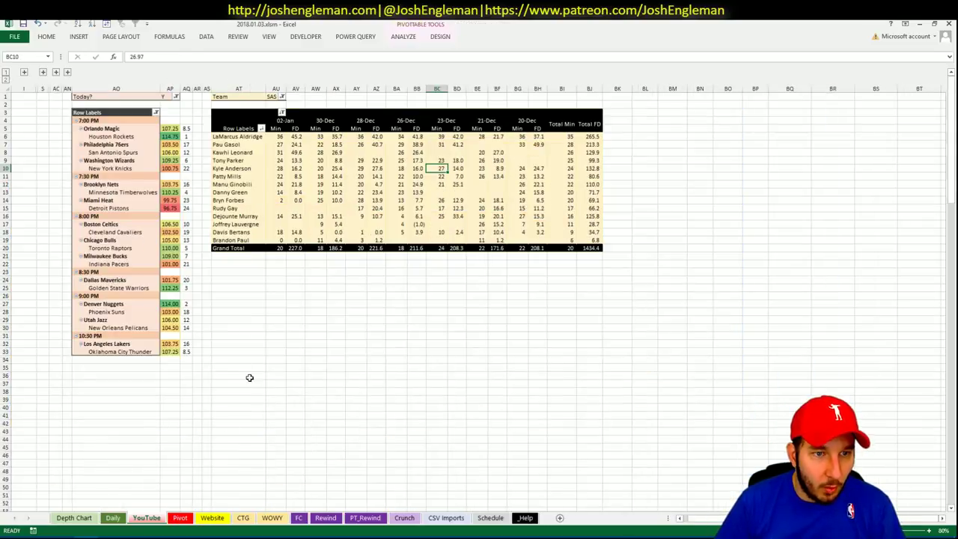
left_click(271, 97)
type("WAS")
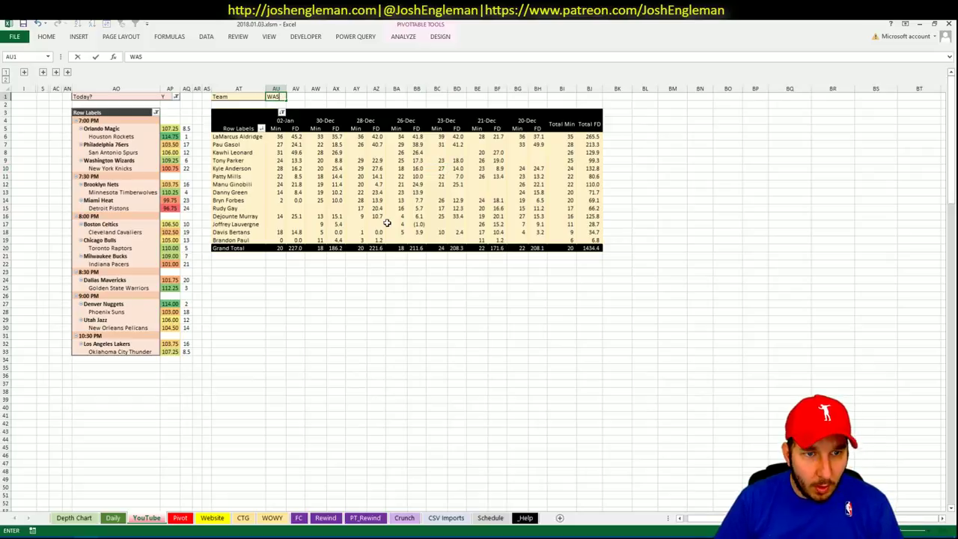
key("Return")
left_click(296, 315)
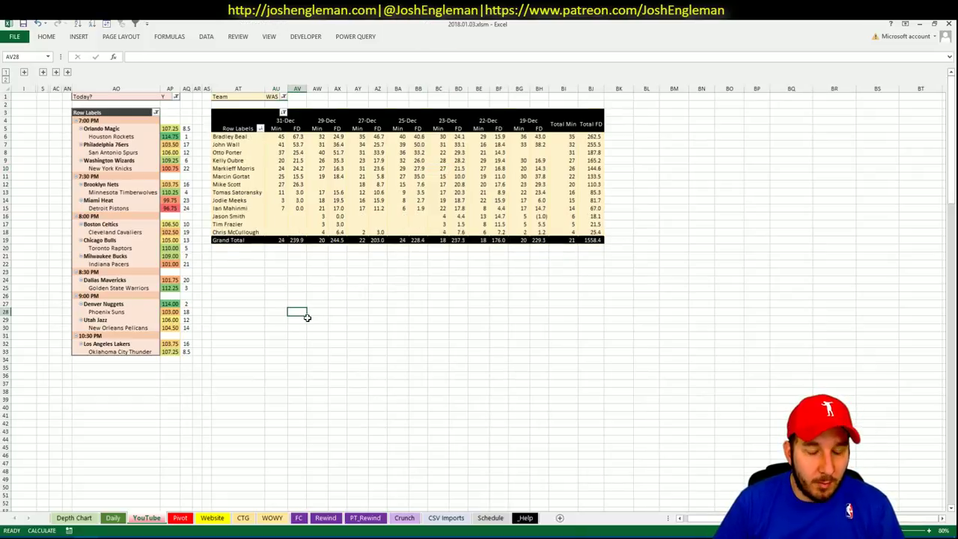
Switch to the browser, open the Washington Wizards page on Cleaning the Glass and select the whole Shooting: Frequency player table
key("alt+Tab")
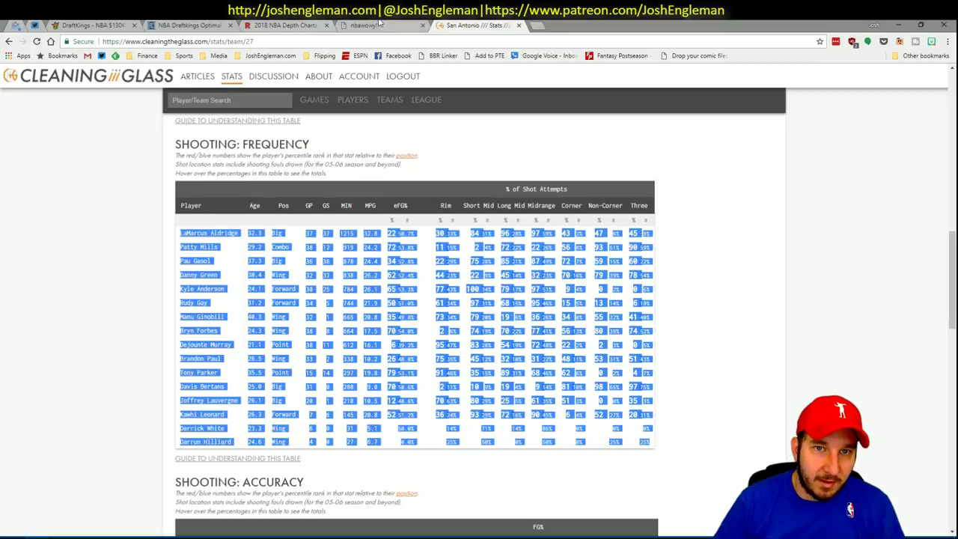
left_click(228, 101)
type("wizards")
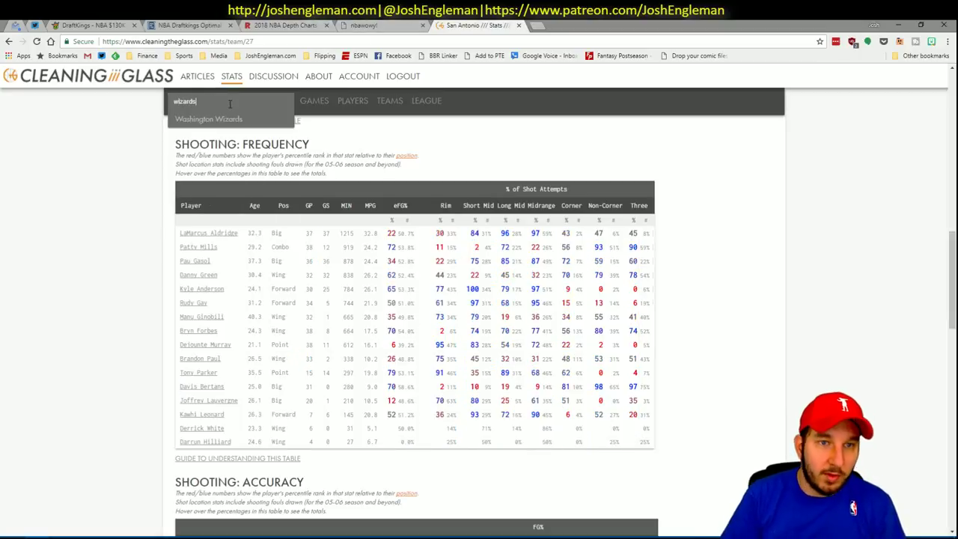
left_click(210, 119)
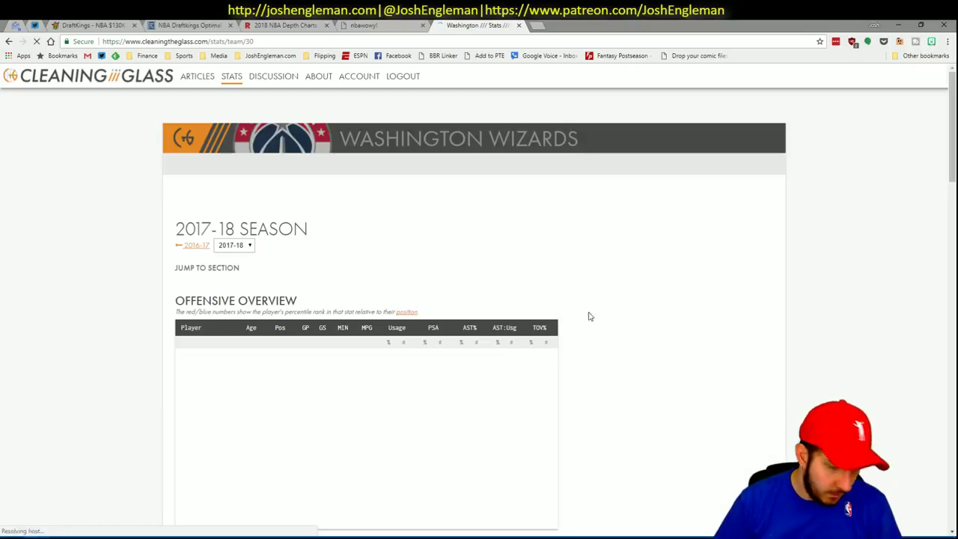
scroll(322, 283, "down", 6)
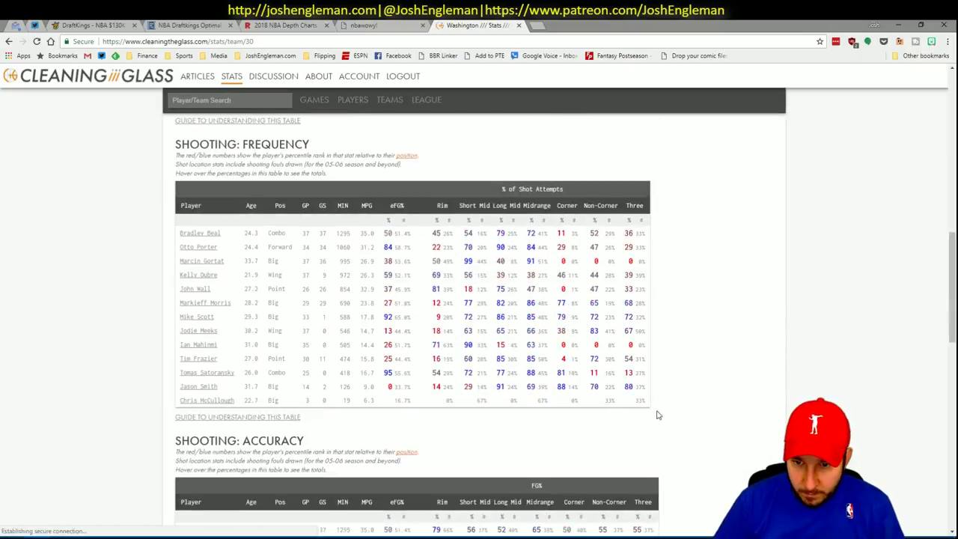
left_click_drag(651, 404, 181, 232)
Return to the Excel workbook and load the Wizards' shooting frequency data on the CTG sheet
key("alt+Tab")
left_click(296, 311)
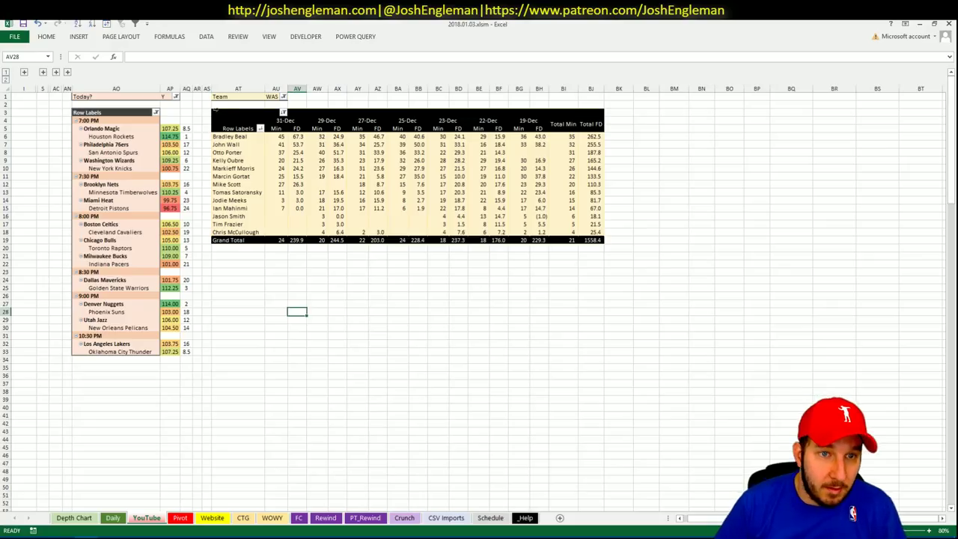
left_click(272, 518)
left_click(243, 517)
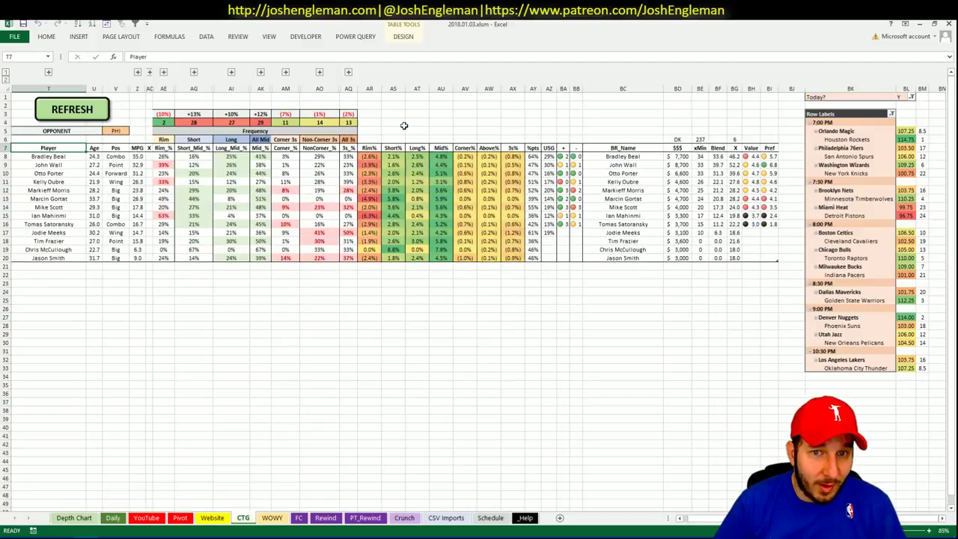
left_click(401, 122)
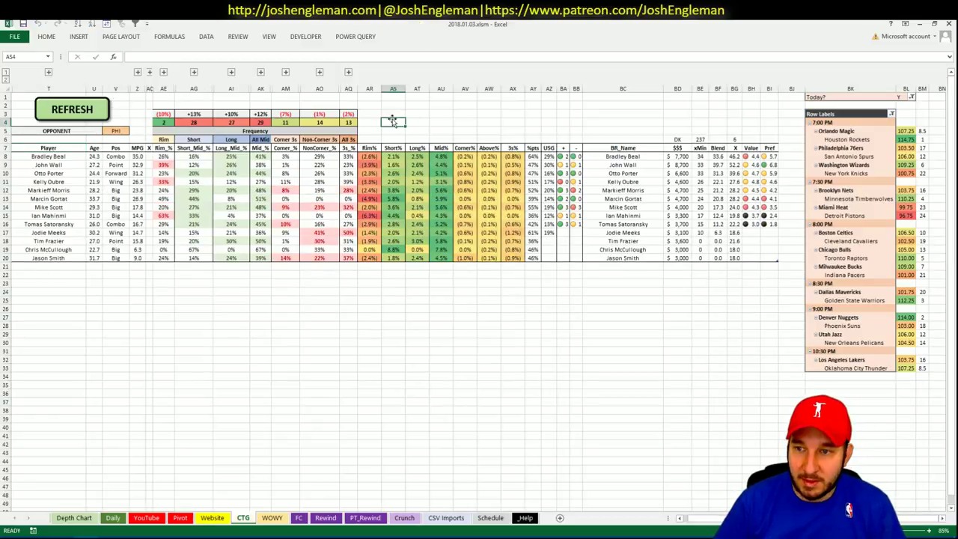
Set the opponent on the CTG sheet to NYK to compare the Wizards' shot profile with that defense
left_click(119, 131)
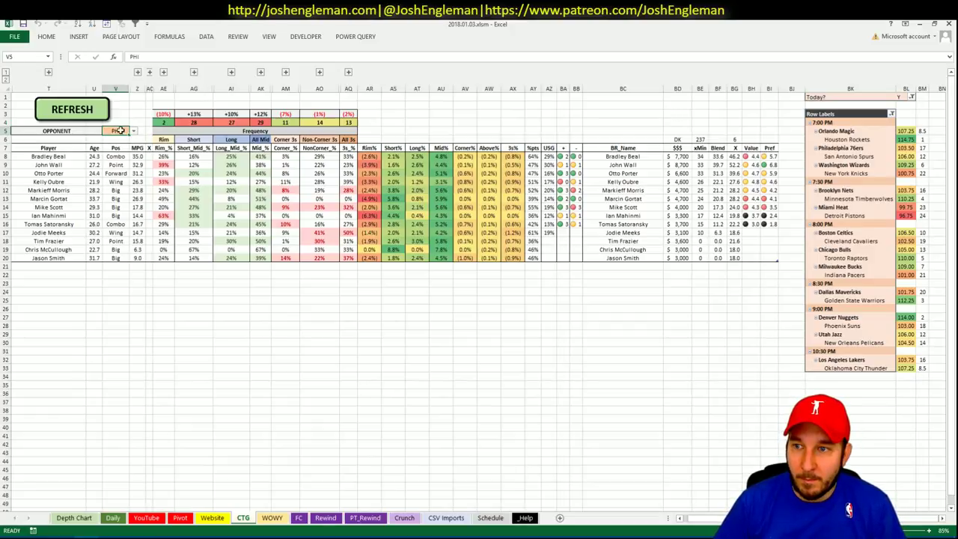
type("NY")
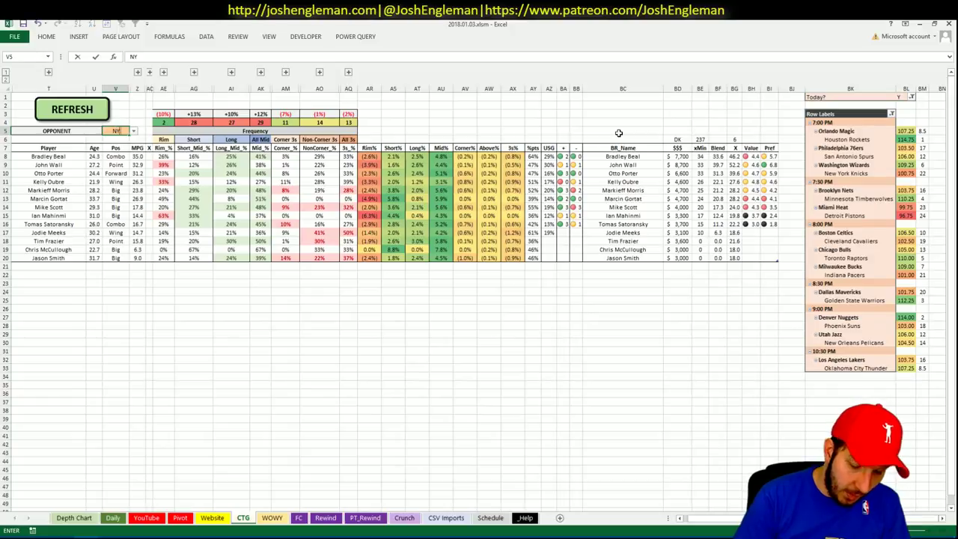
type("K")
key("Return")
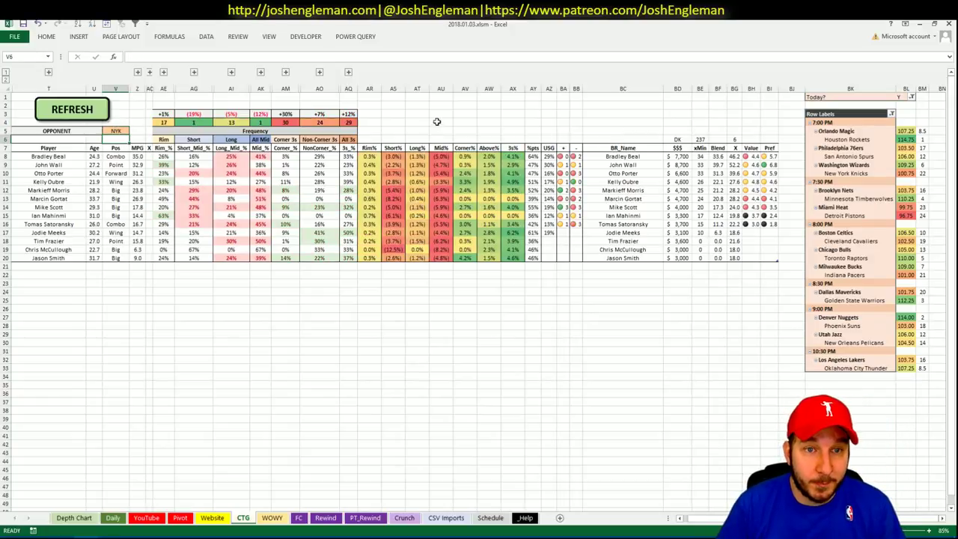
left_click(437, 121)
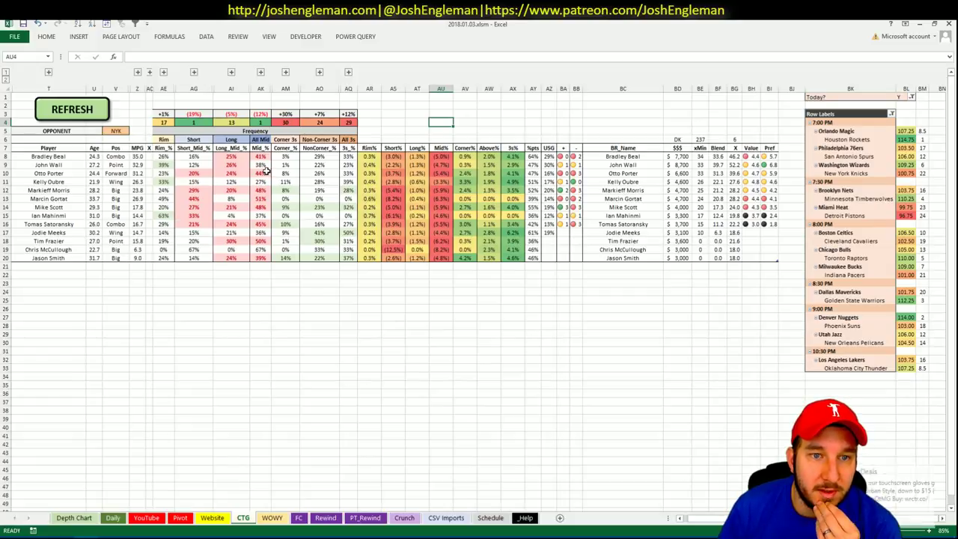
left_click(943, 470)
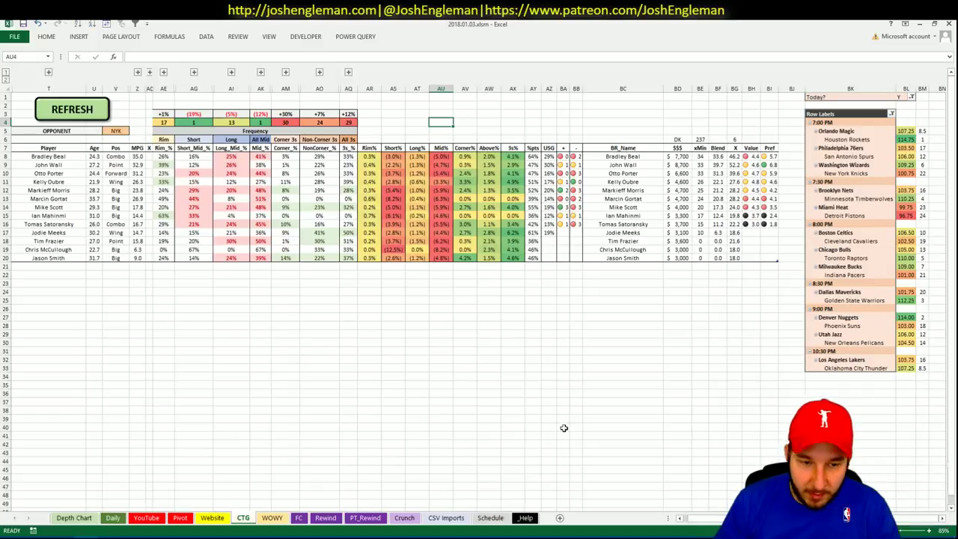
Locate the WAS projections on the Pivot sheet and examine John Wall's recent FD scores in the YouTube sheet's game log
left_click(180, 517)
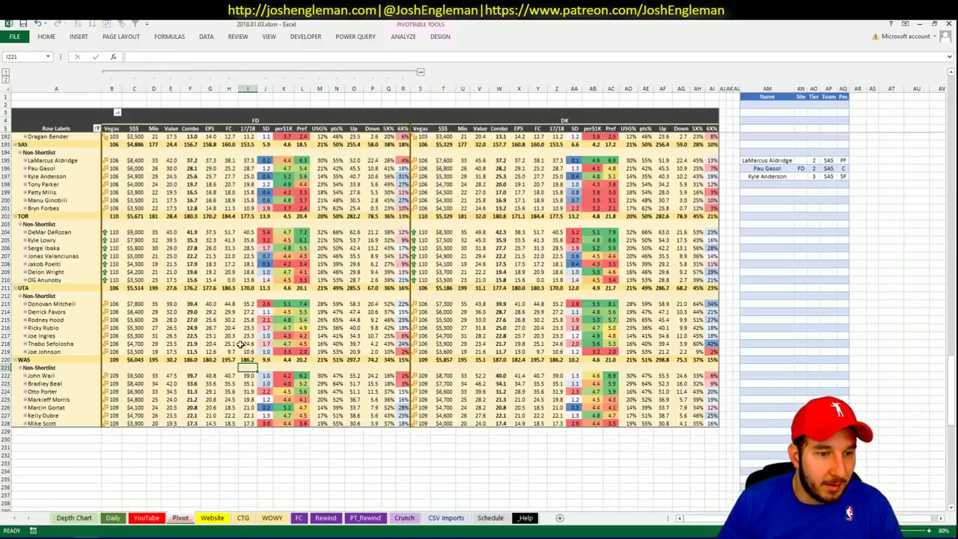
scroll(241, 344, "down", 9)
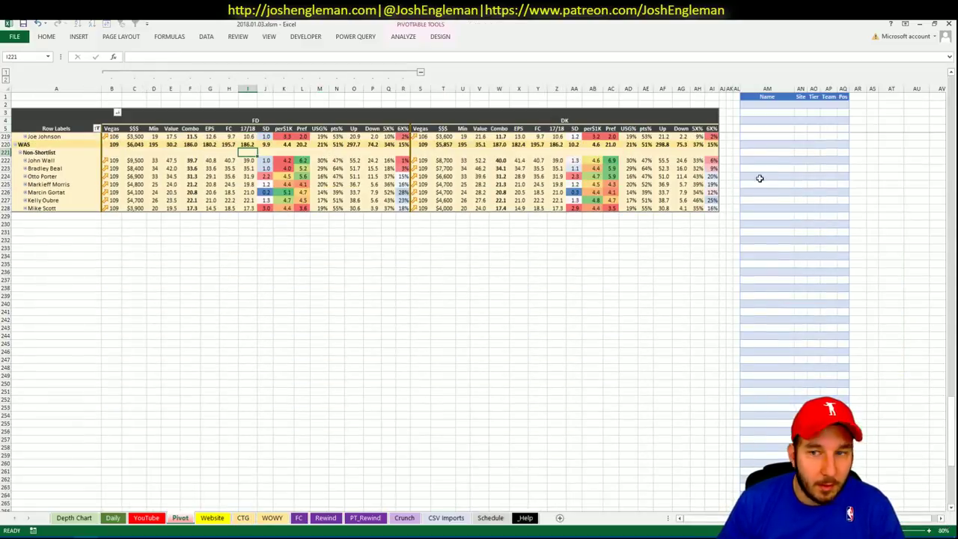
left_click(950, 507)
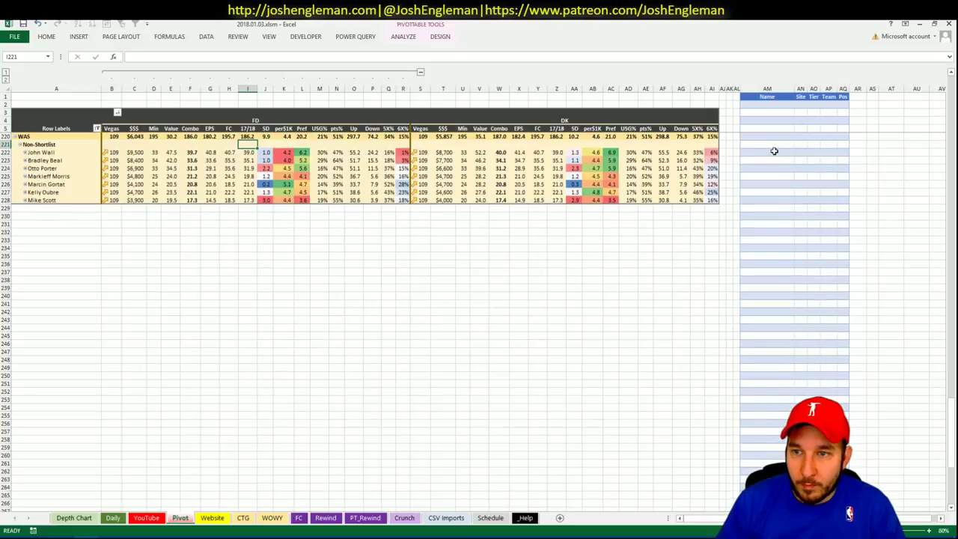
left_click(766, 152)
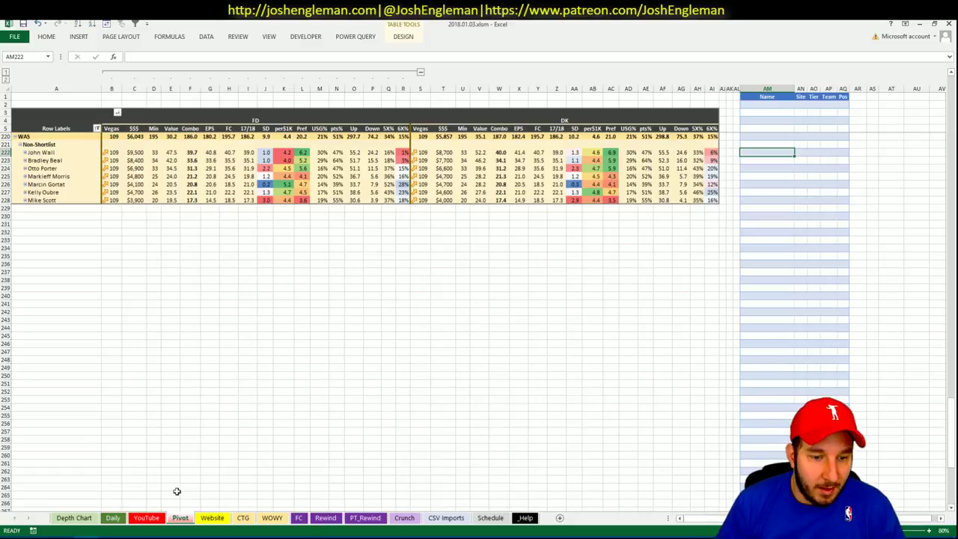
left_click(146, 517)
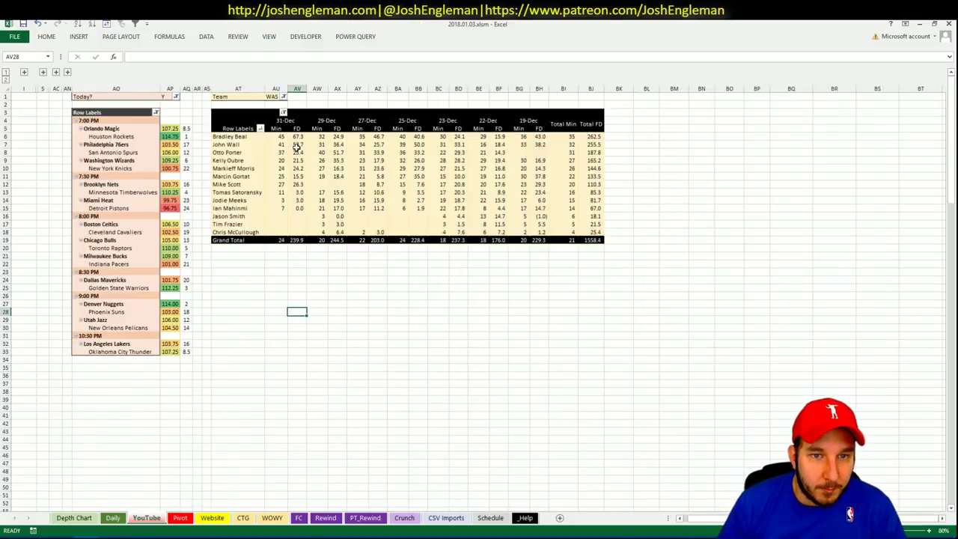
left_click(300, 144)
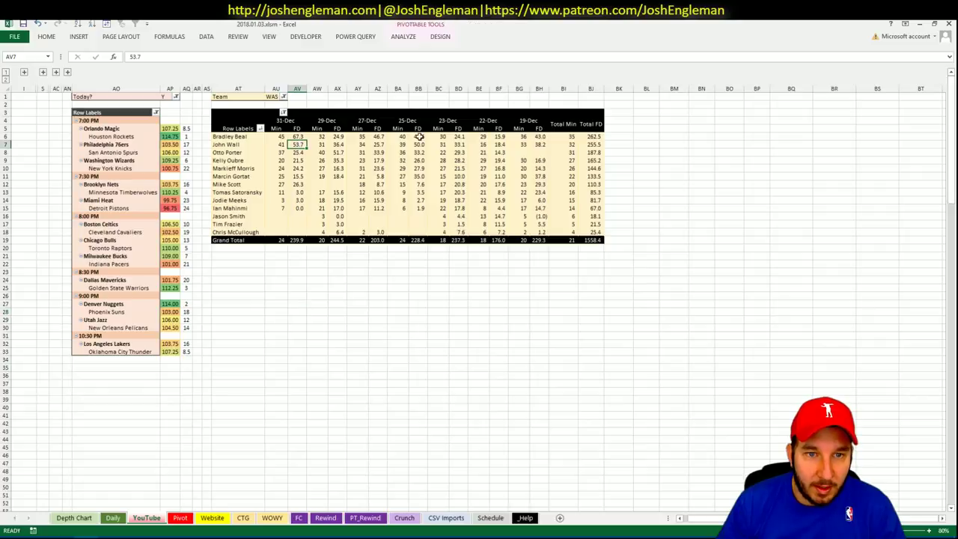
left_click(376, 144)
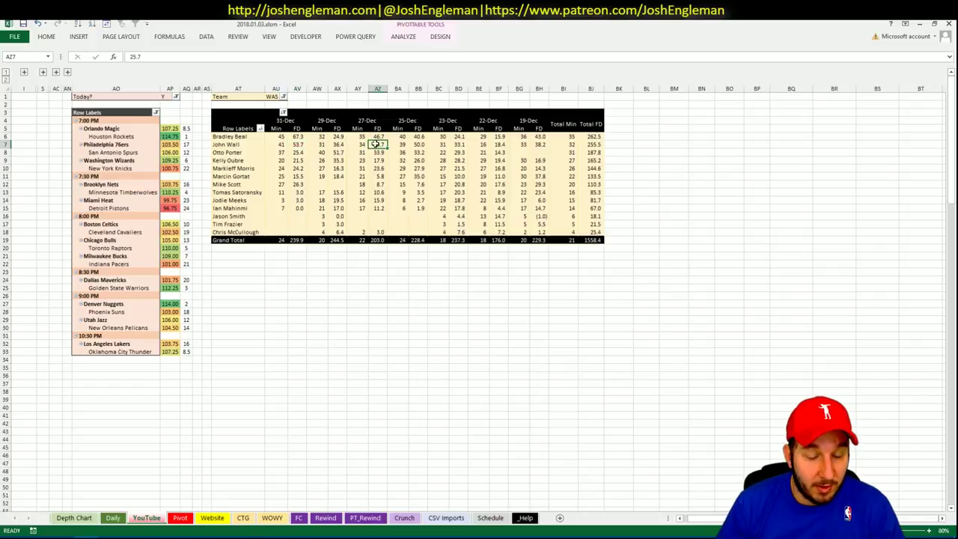
Add John Wall to the shortlist on the Pivot sheet, in line with his projection row, with site DK and tier 4
left_click(182, 518)
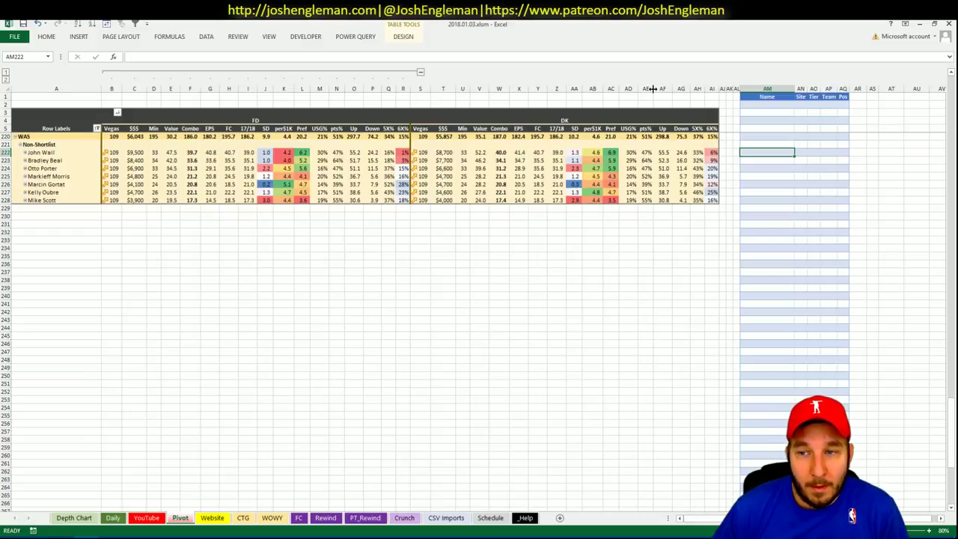
type("John Wall")
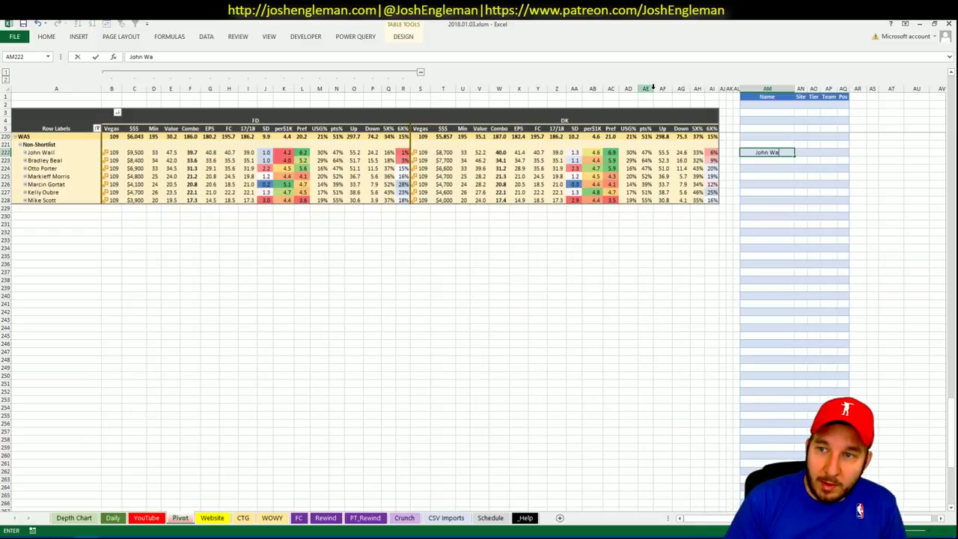
key("Tab")
key("Tab")
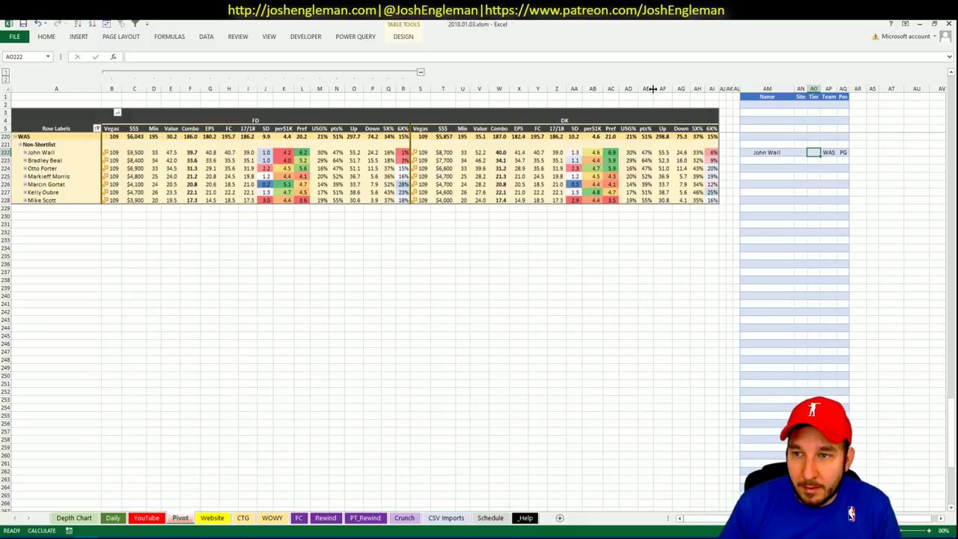
type("4")
key("ctrl+Return")
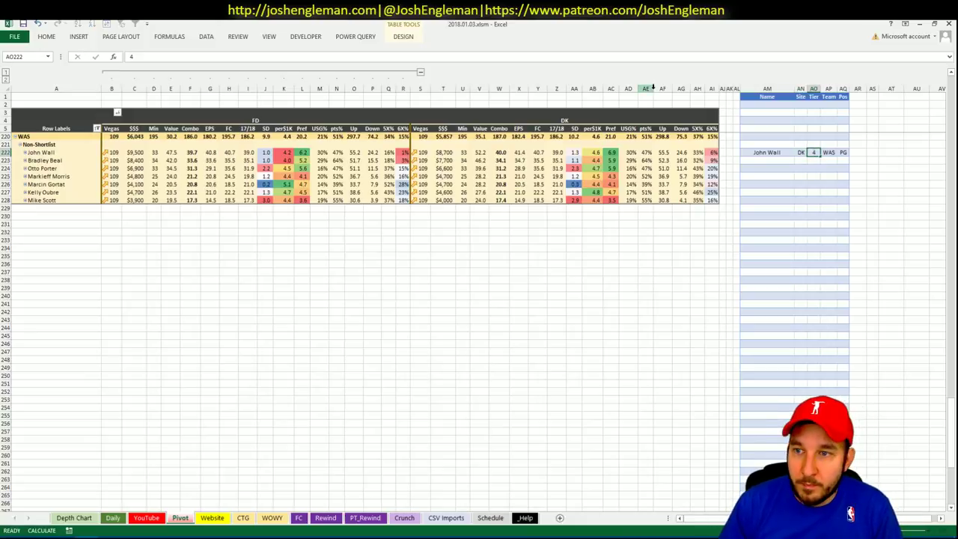
Examine Bradley Beal's recent minutes and FD scores in the Wizards' game log on the YouTube sheet
left_click(740, 160)
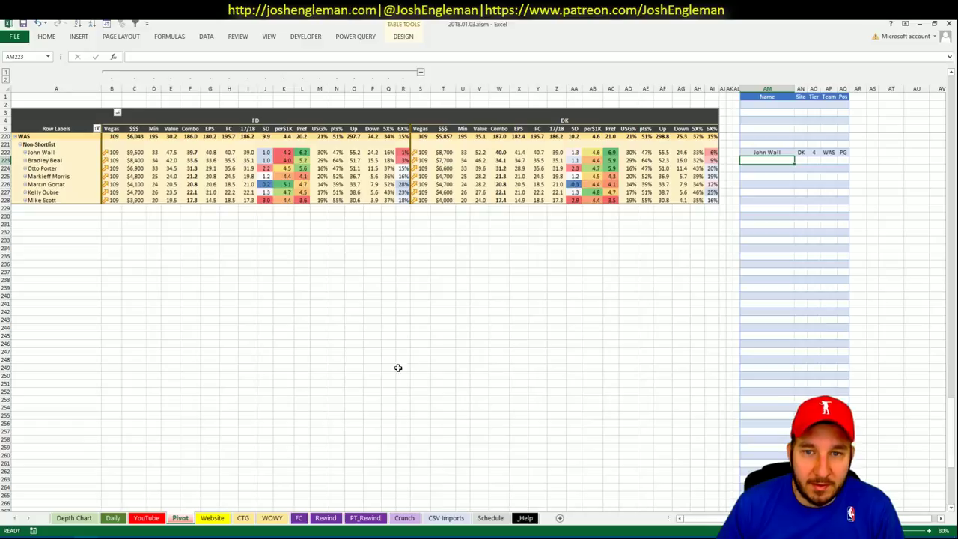
left_click(147, 517)
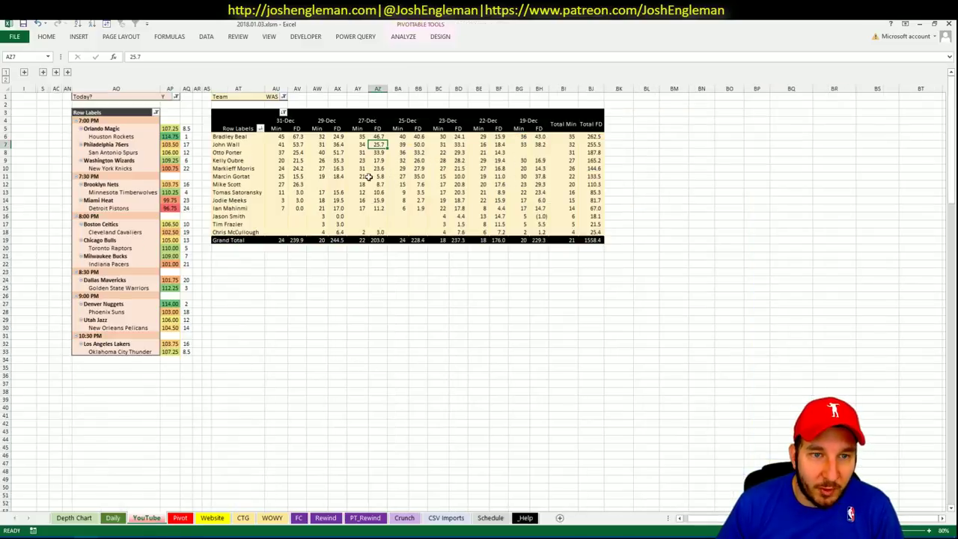
left_click(296, 138)
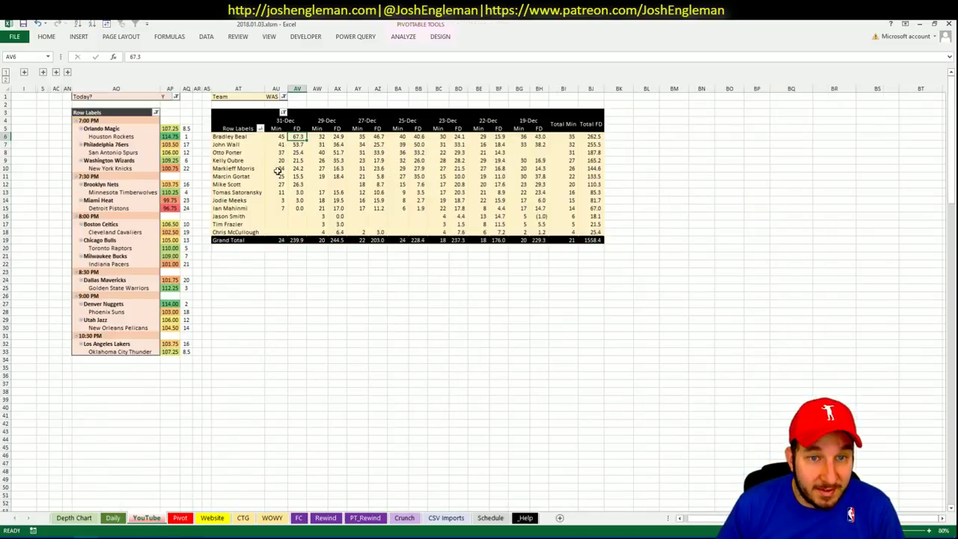
left_click_drag(359, 137, 419, 138)
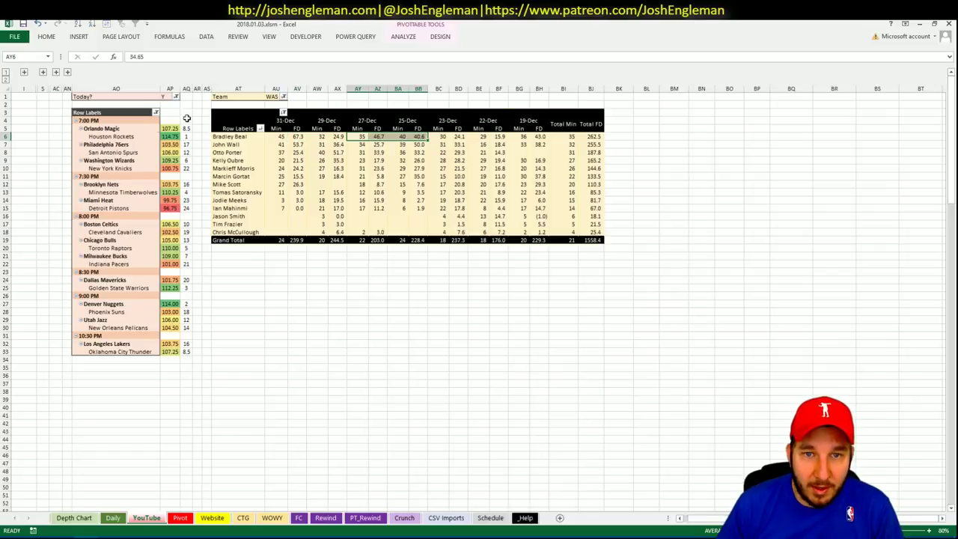
Add Bradley Beal to the Pivot sheet's shortlist below John Wall, leaving the site blank and setting tier 4
left_click(180, 517)
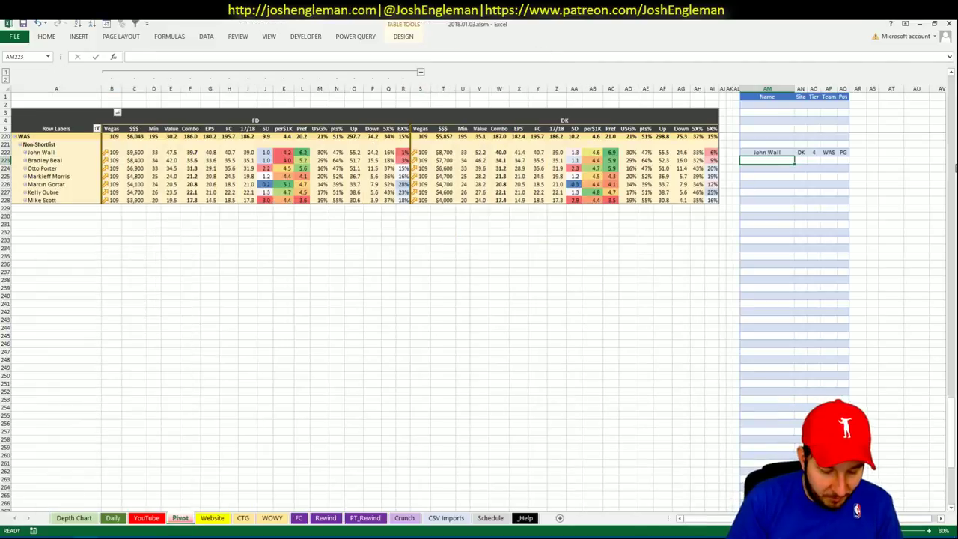
type("Bradley Beal")
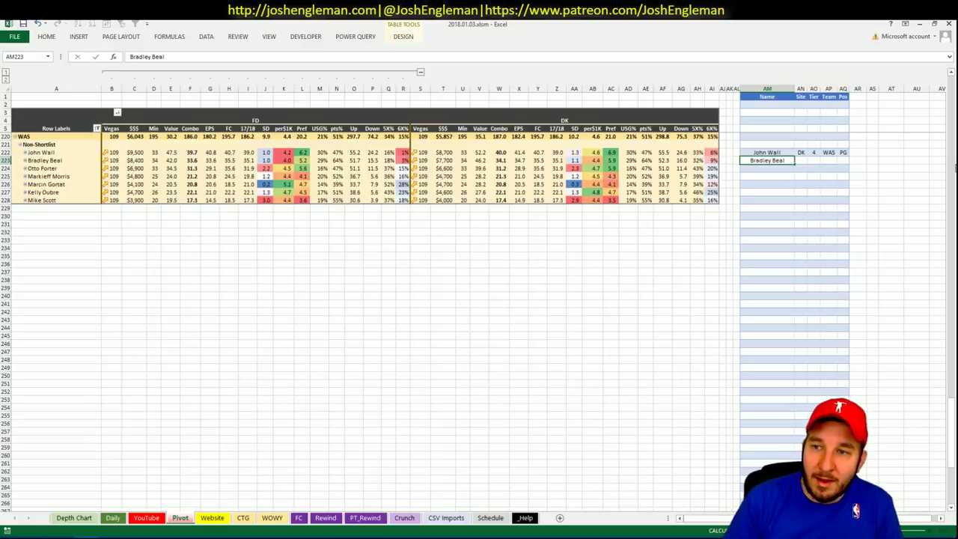
key("Tab")
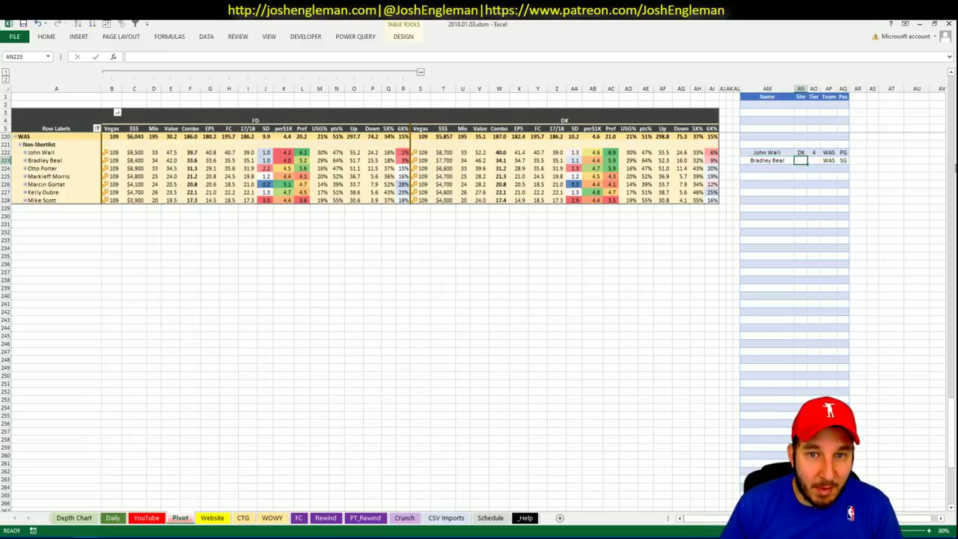
key("Tab")
type("4")
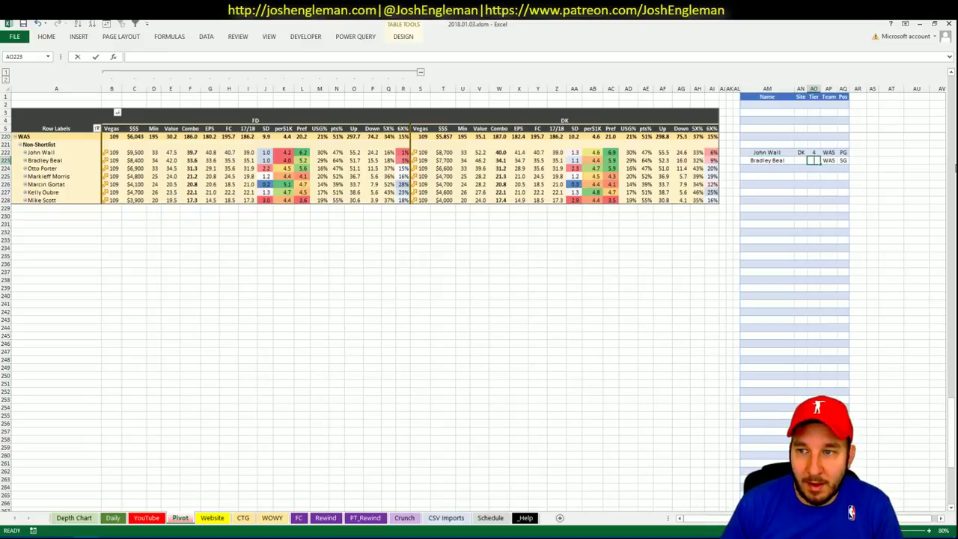
key("Return")
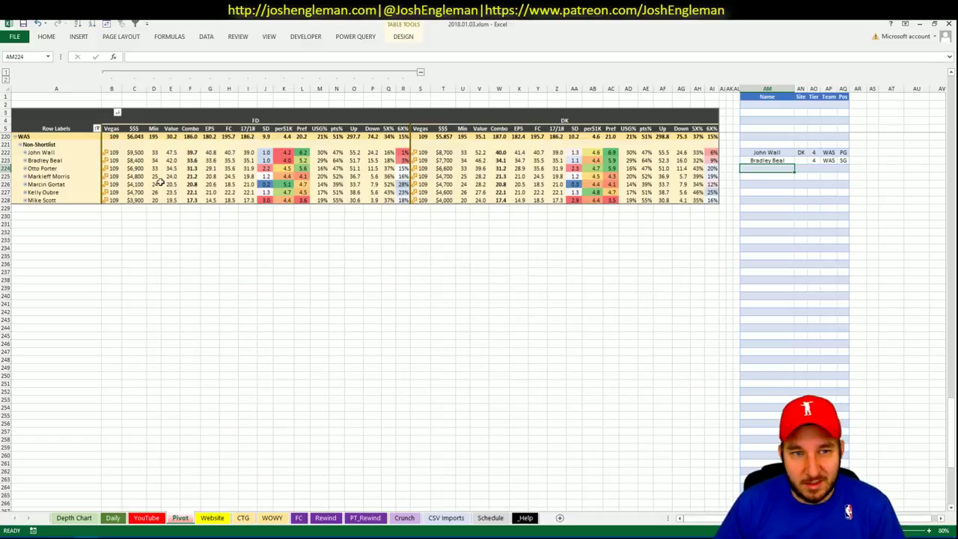
Compare the remaining Wizards players across the YouTube game log, the Pivot projections and the CTG shooting matchup against NYK
left_click(146, 517)
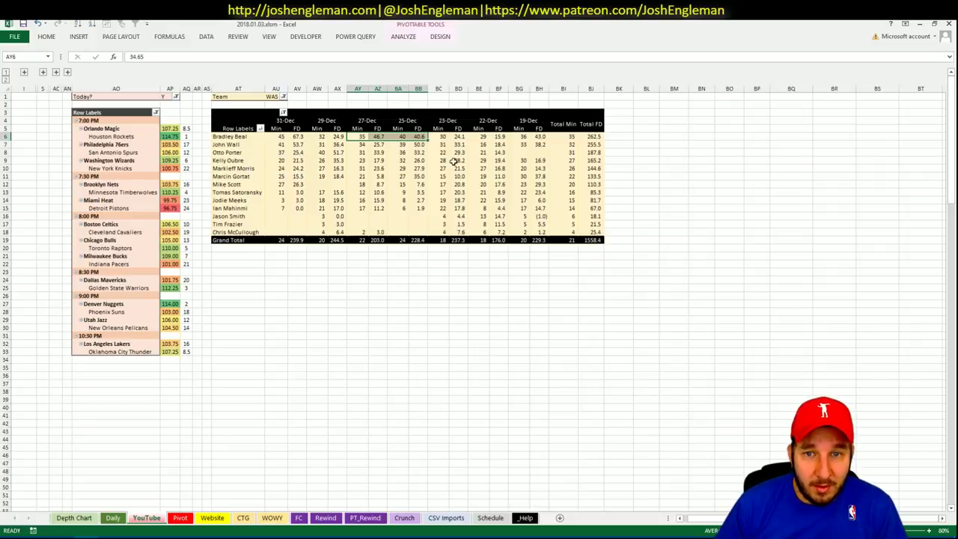
left_click(183, 517)
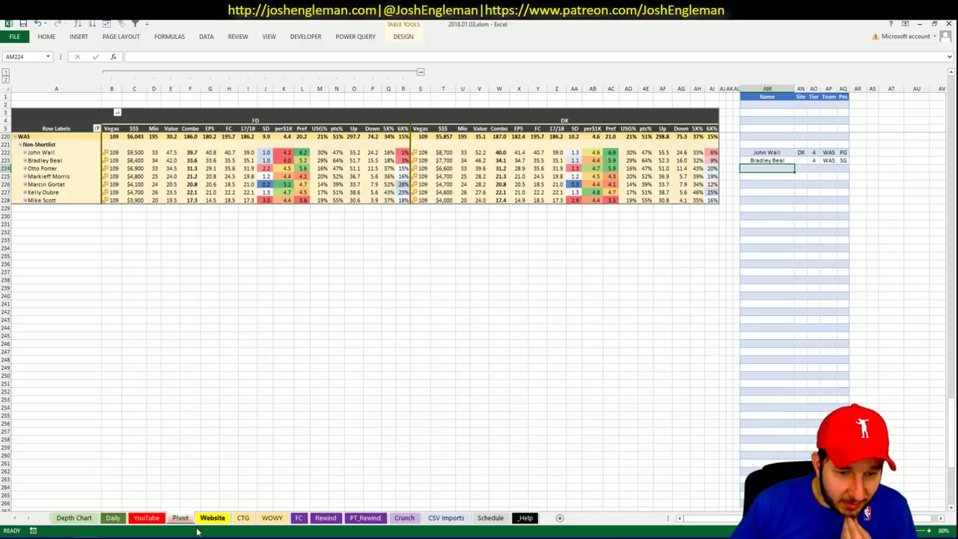
left_click(242, 517)
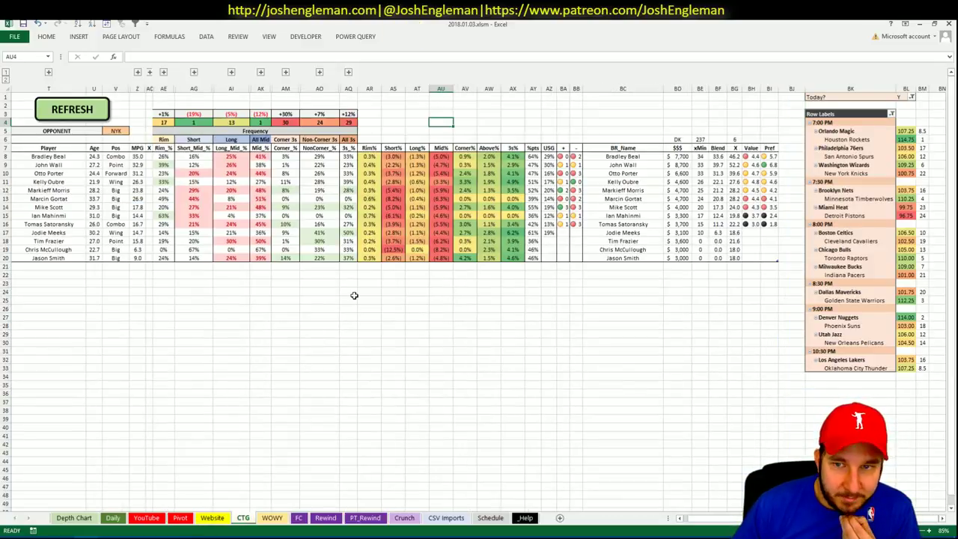
left_click(180, 517)
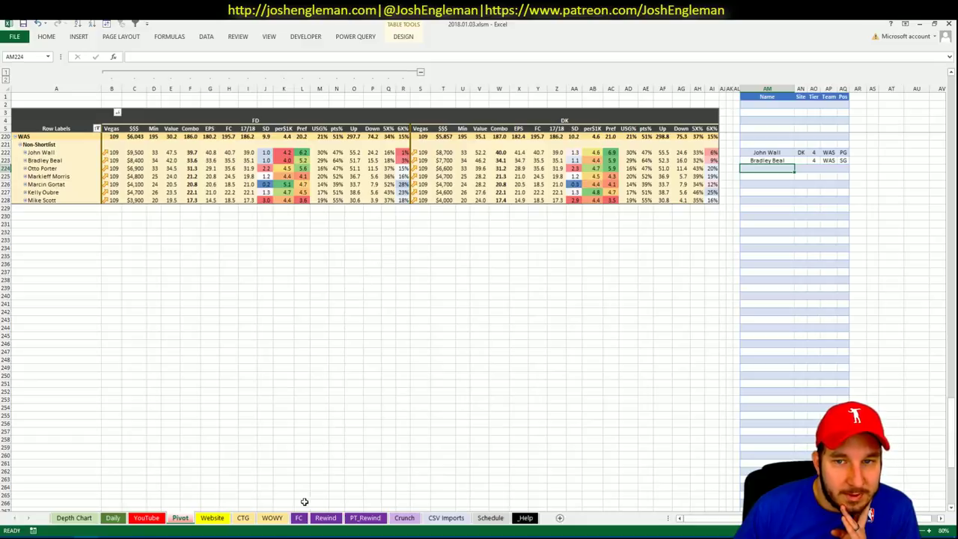
left_click(149, 519)
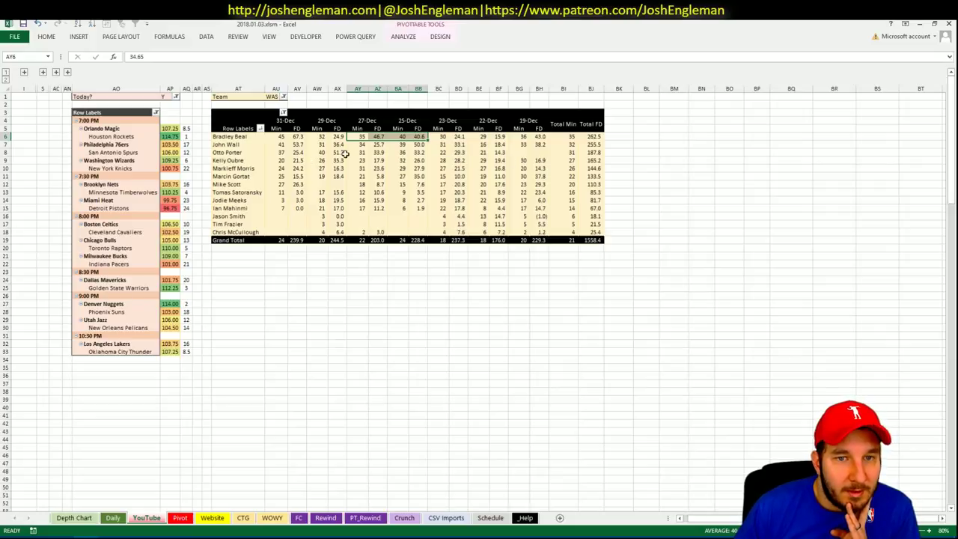
left_click(180, 518)
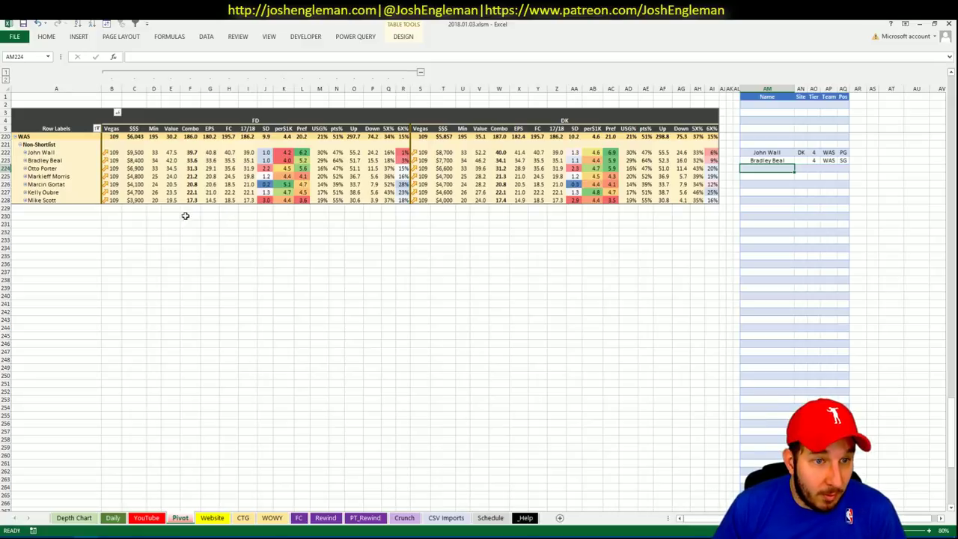
Check Marcin Gortat's FD salary in the WAS projections and enter his name in the shortlist below Bradley Beal
left_click(137, 184)
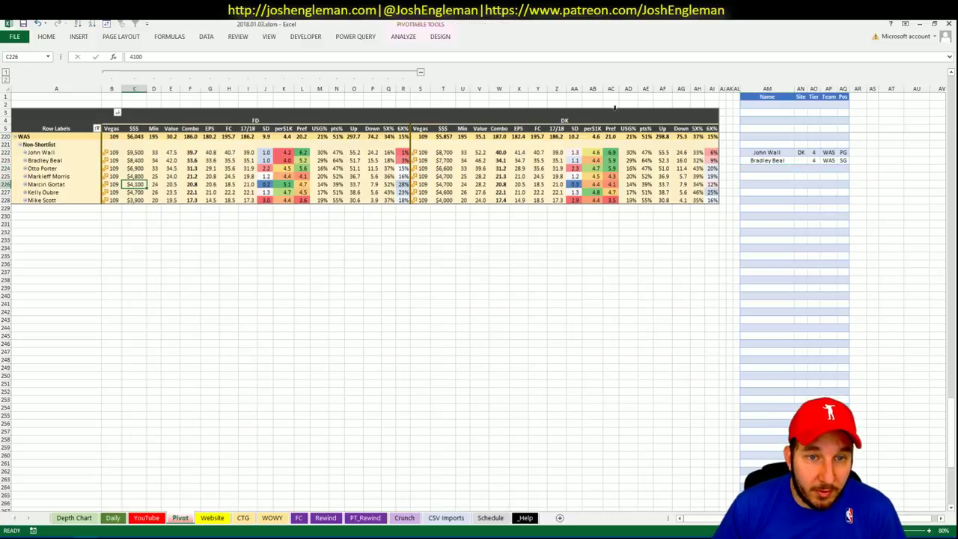
left_click(779, 178)
left_click(771, 169)
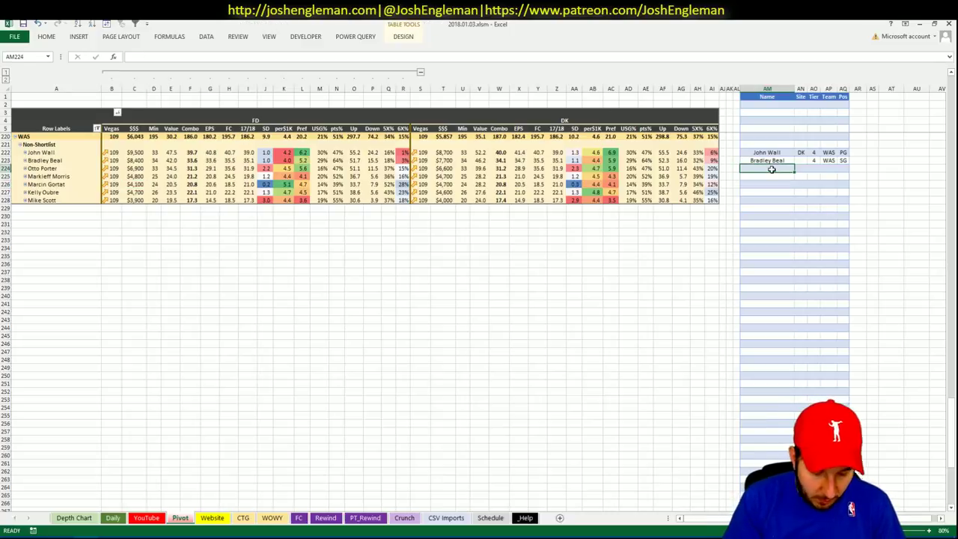
type("Marcin Gortat")
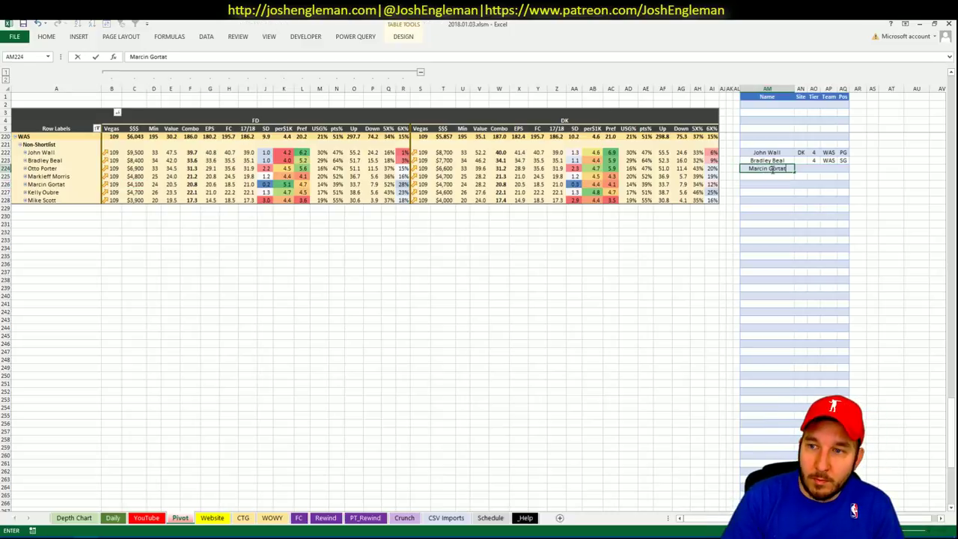
key("Tab")
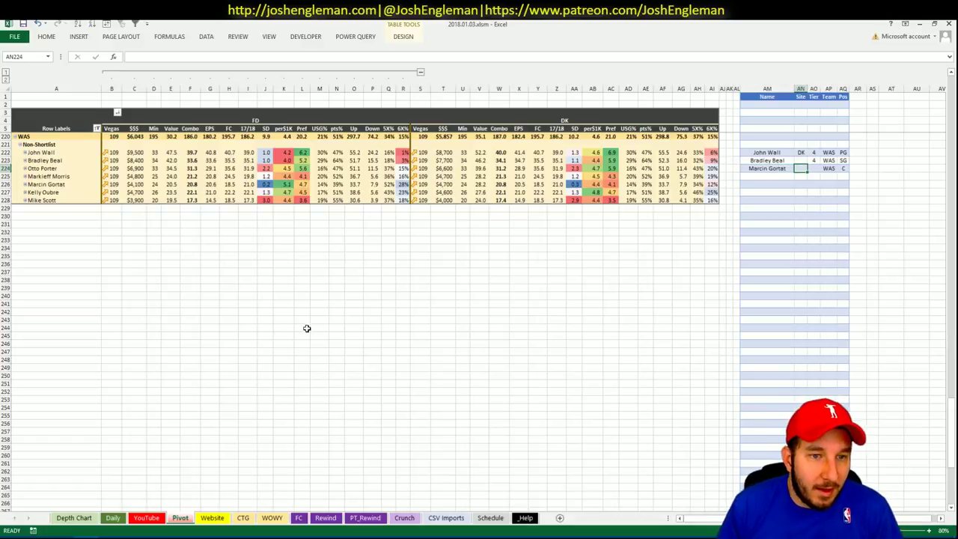
Review Marcin Gortat's row in the YouTube game log and set his shortlist entry on the Pivot sheet to site FD, tier 3
left_click(155, 522)
left_click_drag(267, 168, 595, 174)
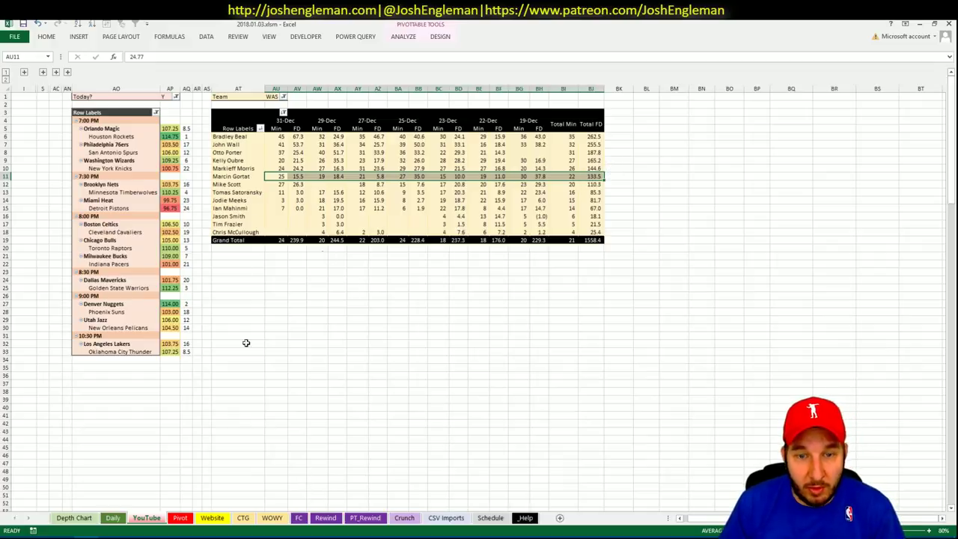
left_click(191, 520)
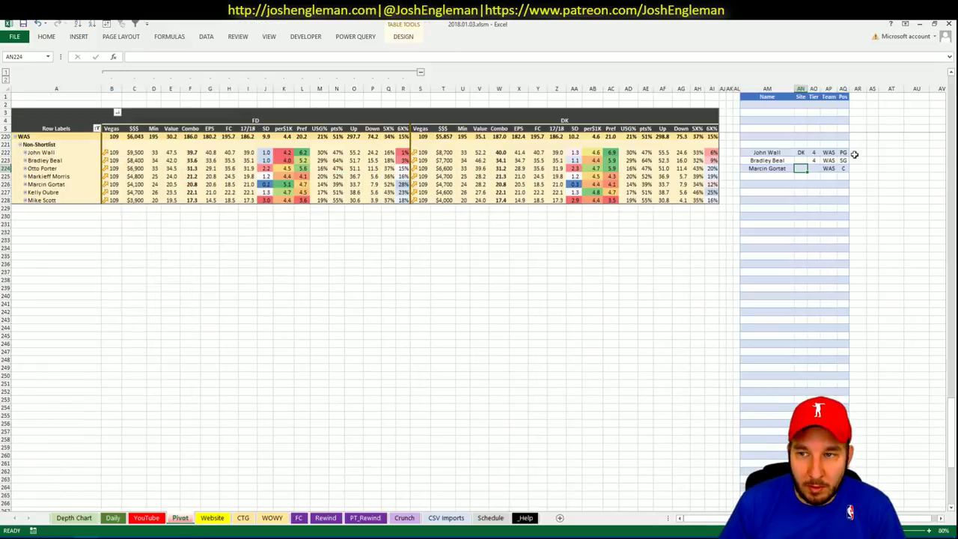
type("FD")
key("Tab")
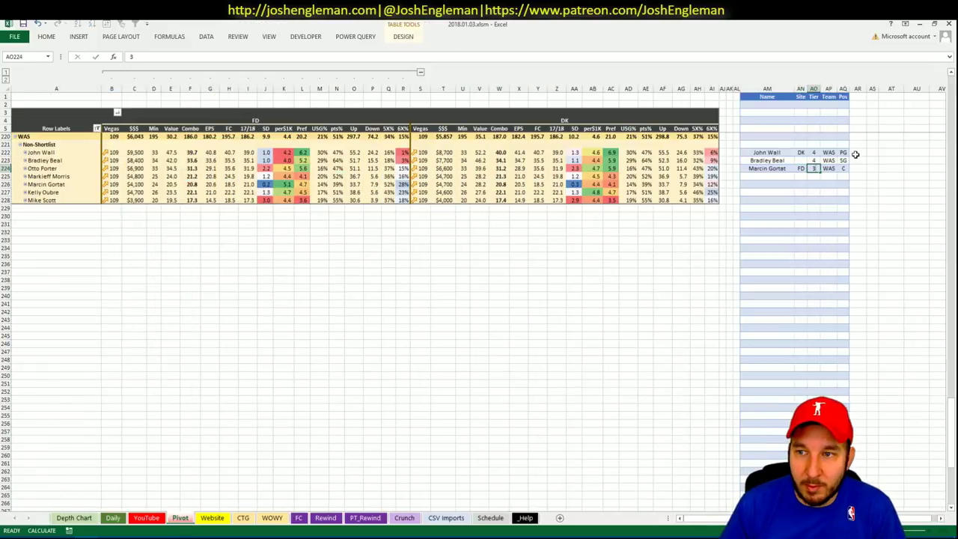
type("3")
left_click(584, 296)
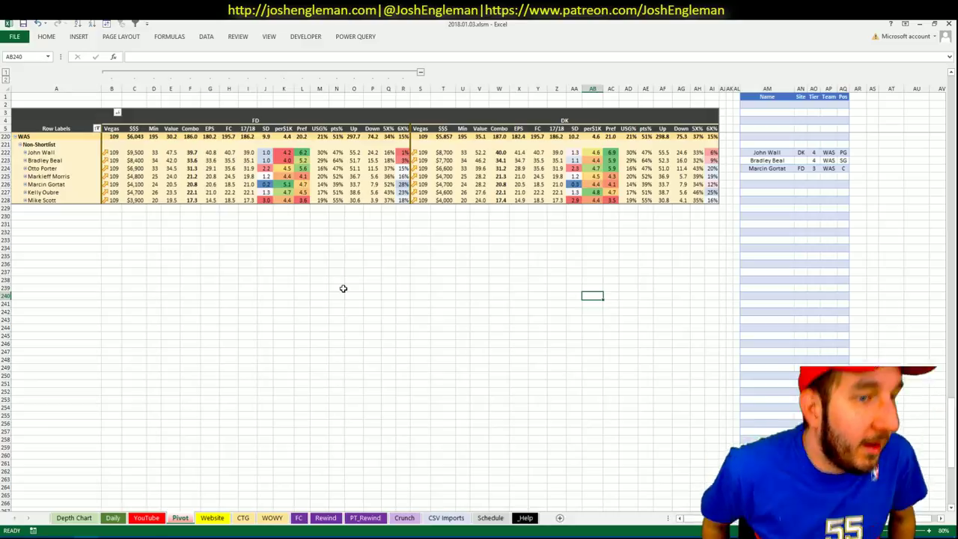
left_click(367, 255)
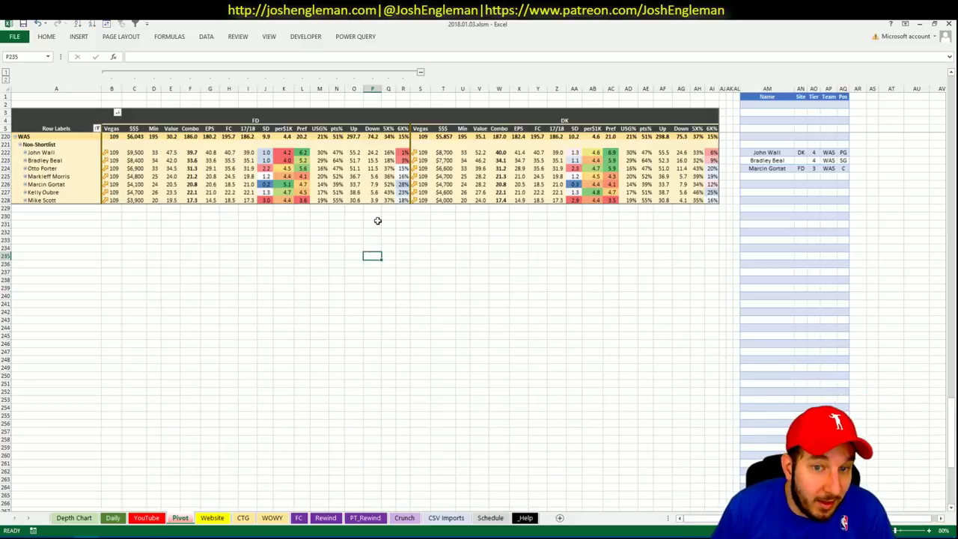
Set the opponent on the CTG sheet to WAS
left_click(378, 222)
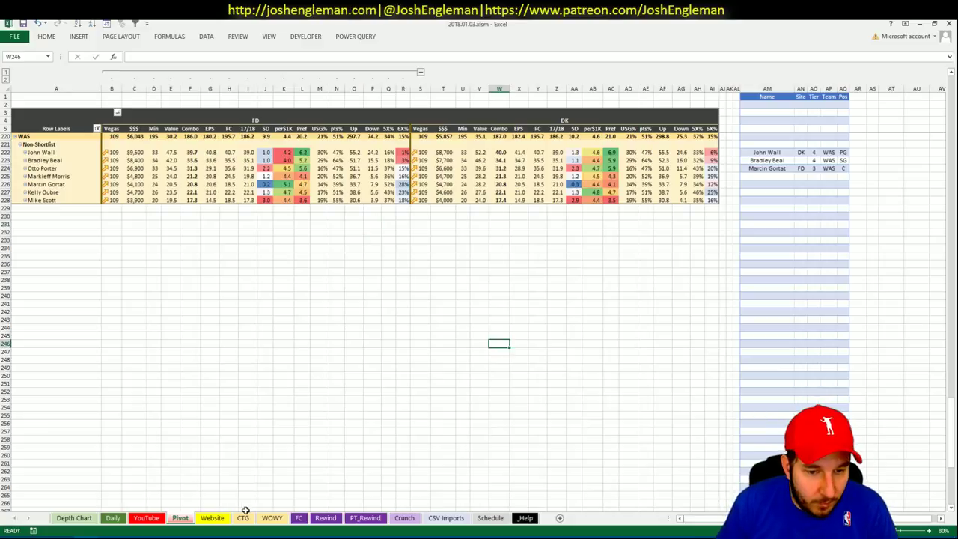
left_click(243, 517)
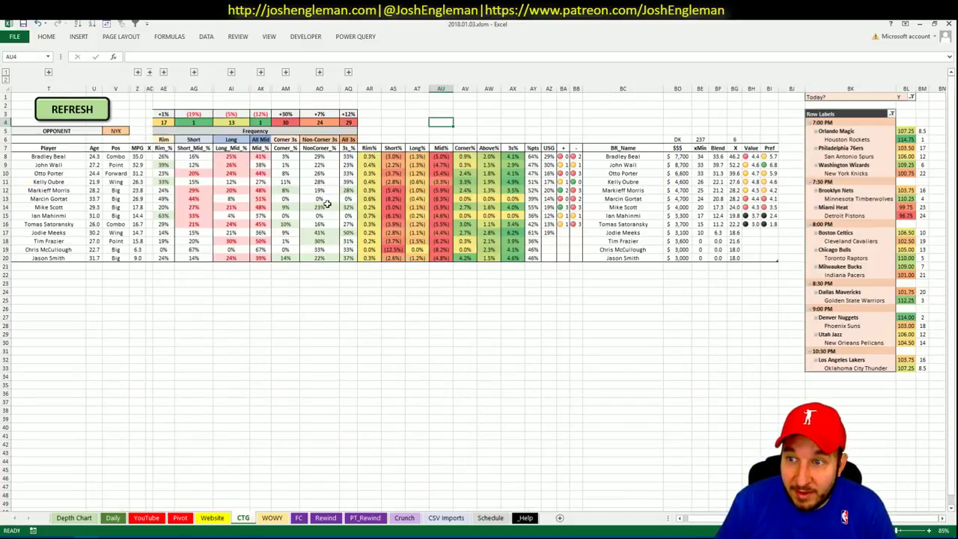
left_click(117, 132)
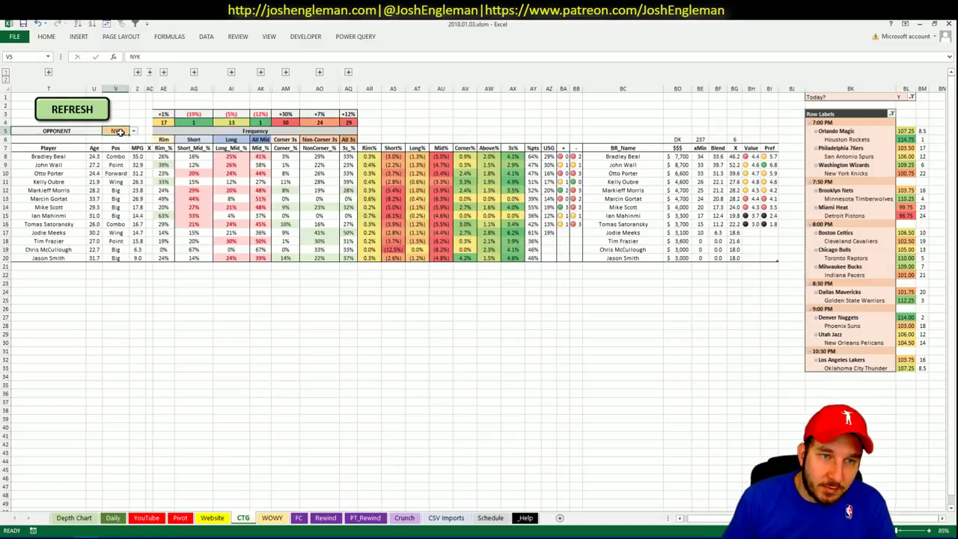
type("WAS")
key("Return")
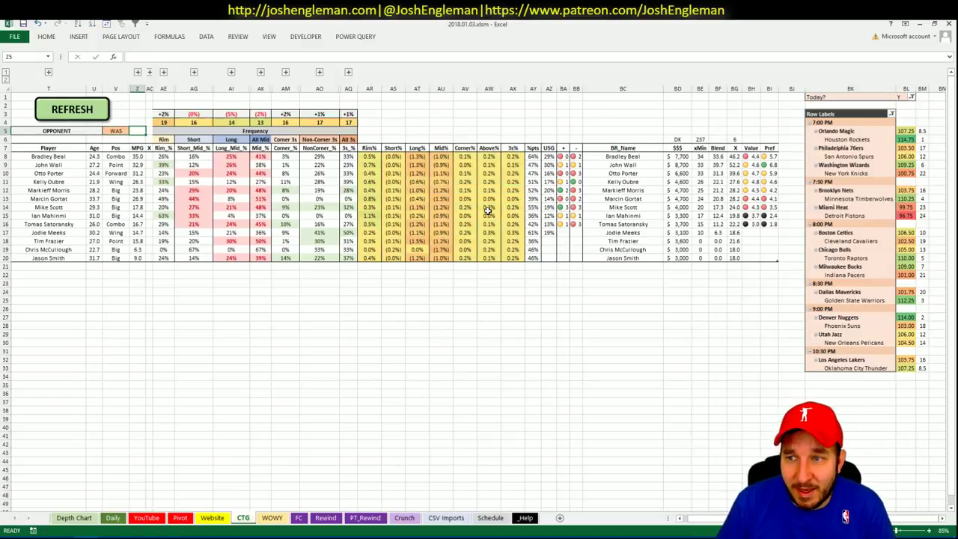
Switch to Cleaning the Glass in the browser and open the New York Knicks team stats page
key("alt+Tab")
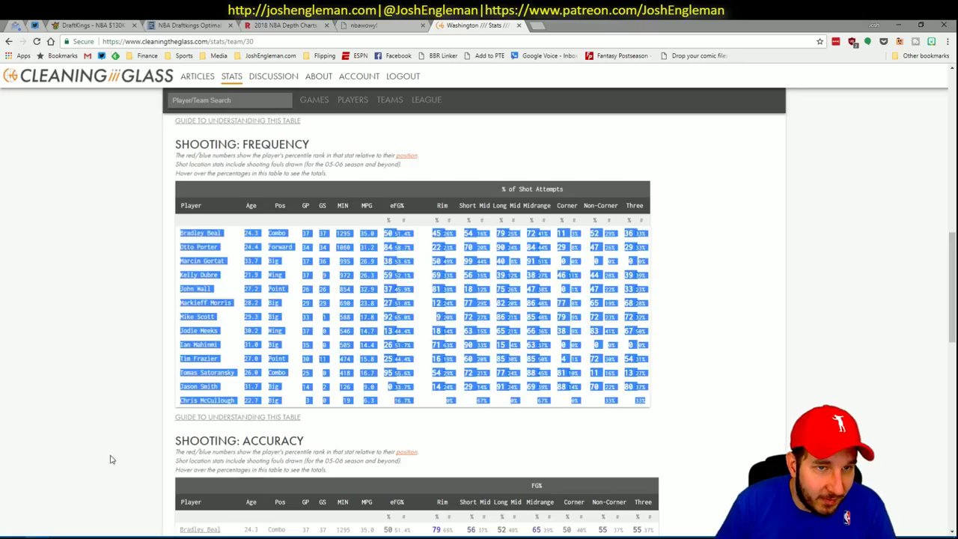
left_click(260, 101)
type("knicks")
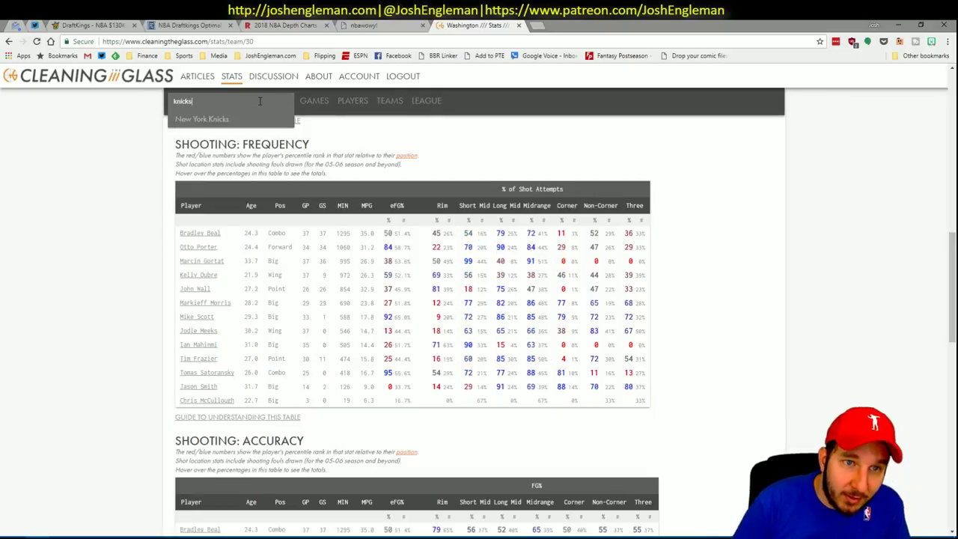
key("Return")
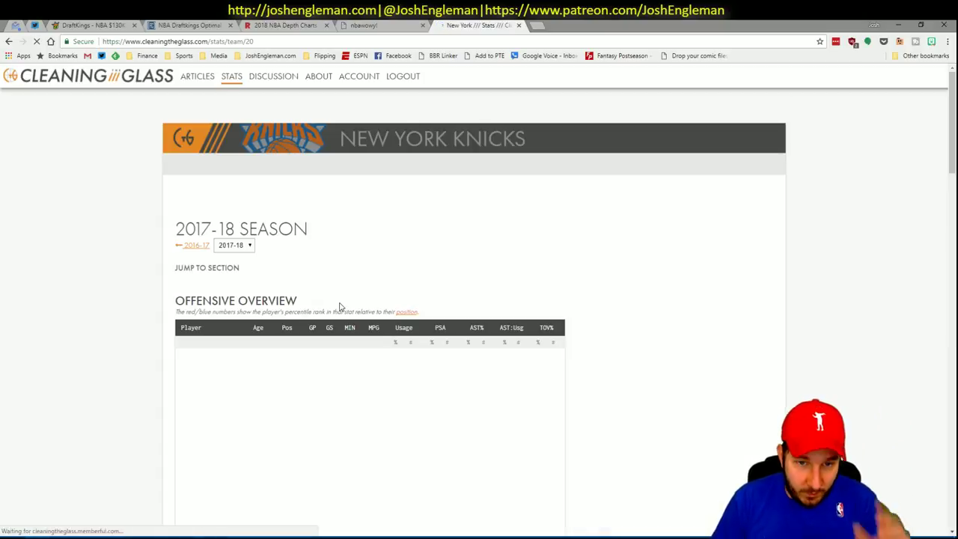
Copy all Knicks player rows from the Shooting: Frequency table and paste them into the CTG sheet of the Excel workbook
left_click(321, 279)
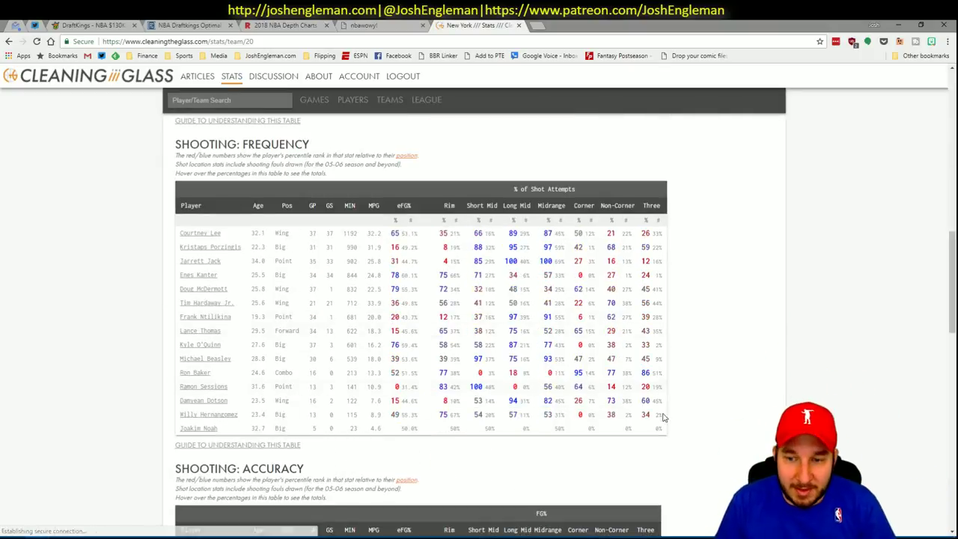
left_click_drag(663, 427, 183, 239)
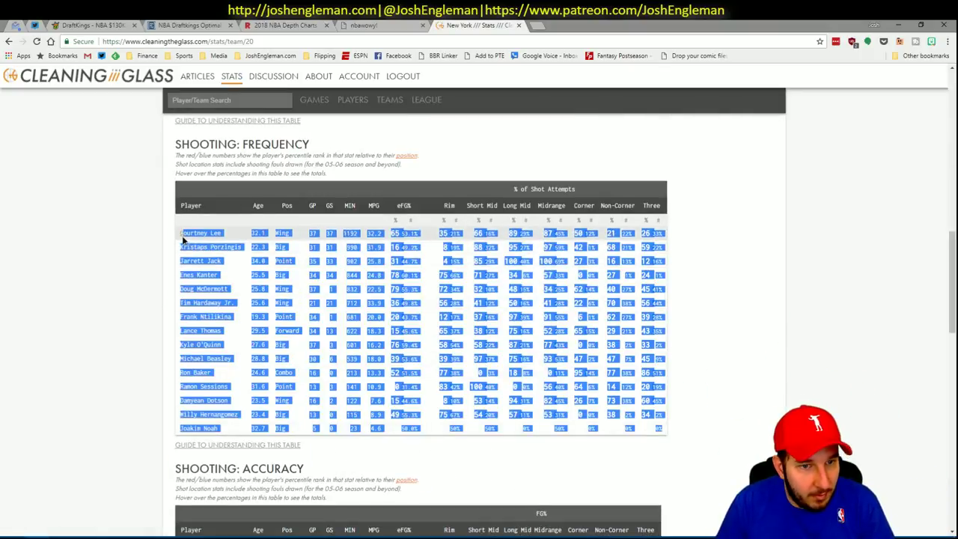
key("alt+Tab")
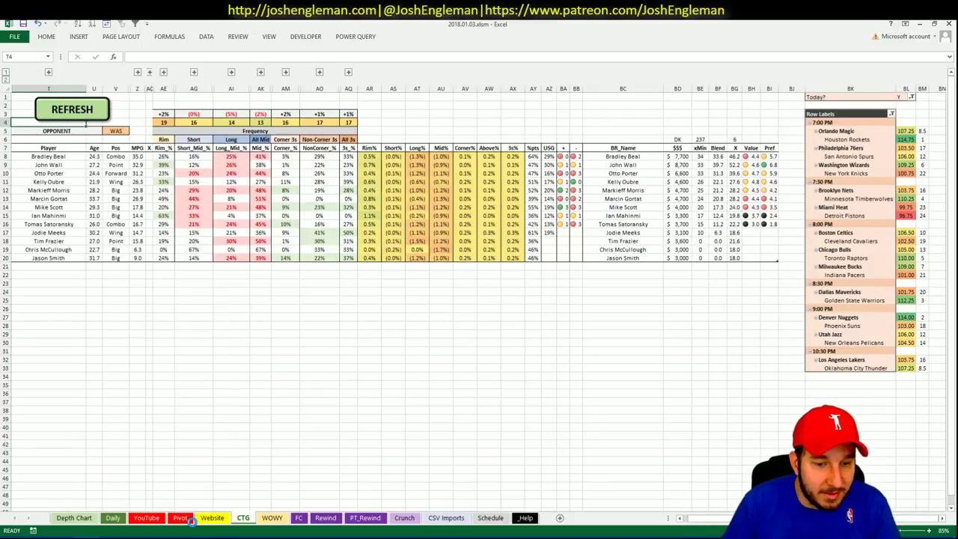
key("ctrl+v")
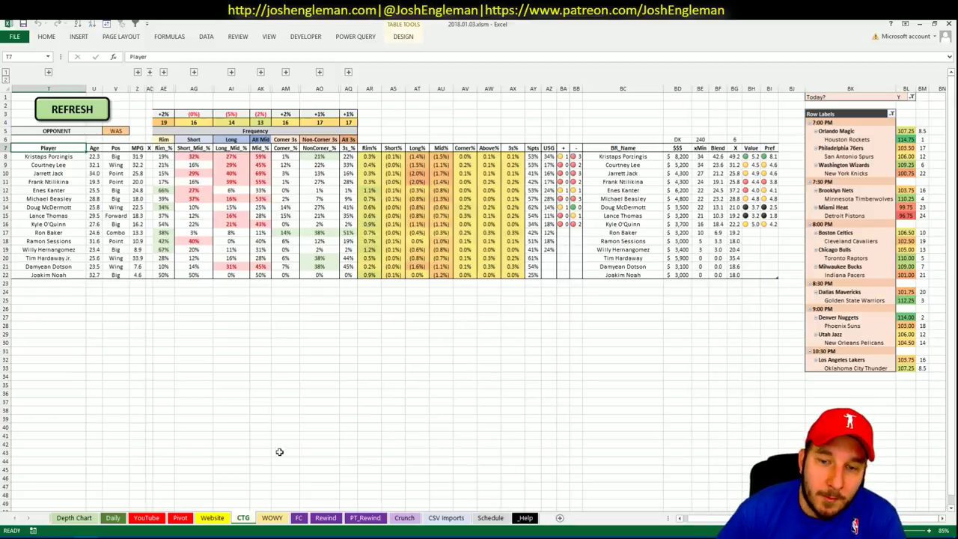
Find the NYK section of the Pivot sheet and select the empty shortlist name cell in Kristaps Porzingis's row
left_click(180, 518)
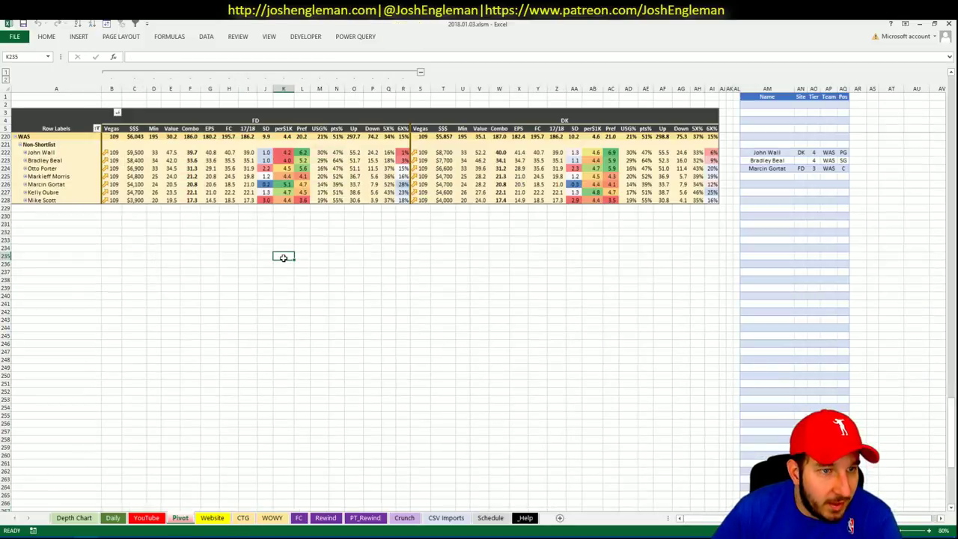
scroll(283, 257, "up", 20)
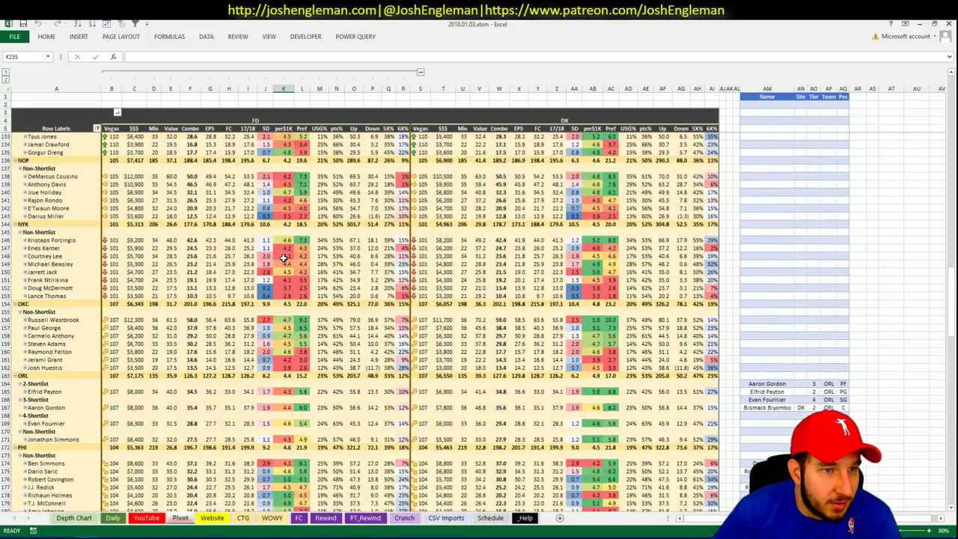
scroll(283, 257, "down", 6)
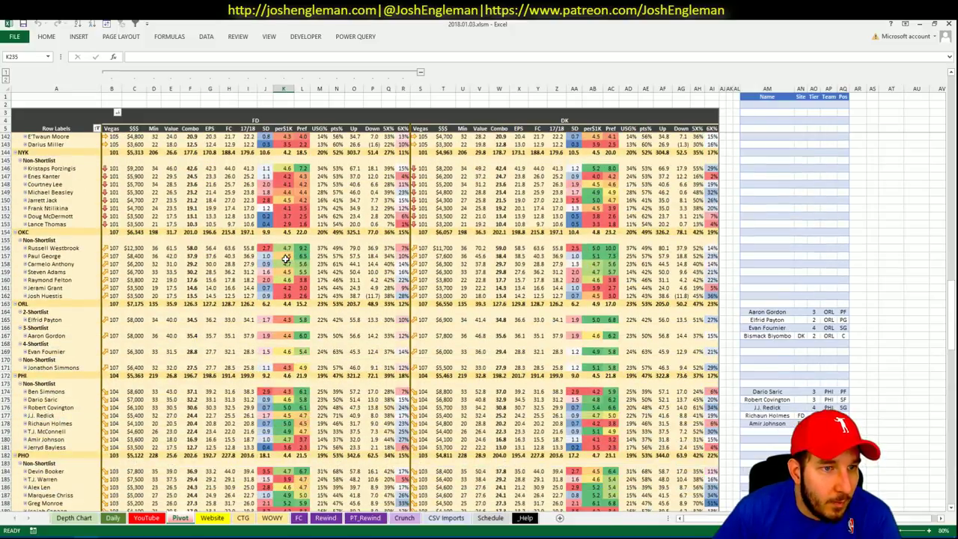
left_click(951, 508)
left_click(951, 509)
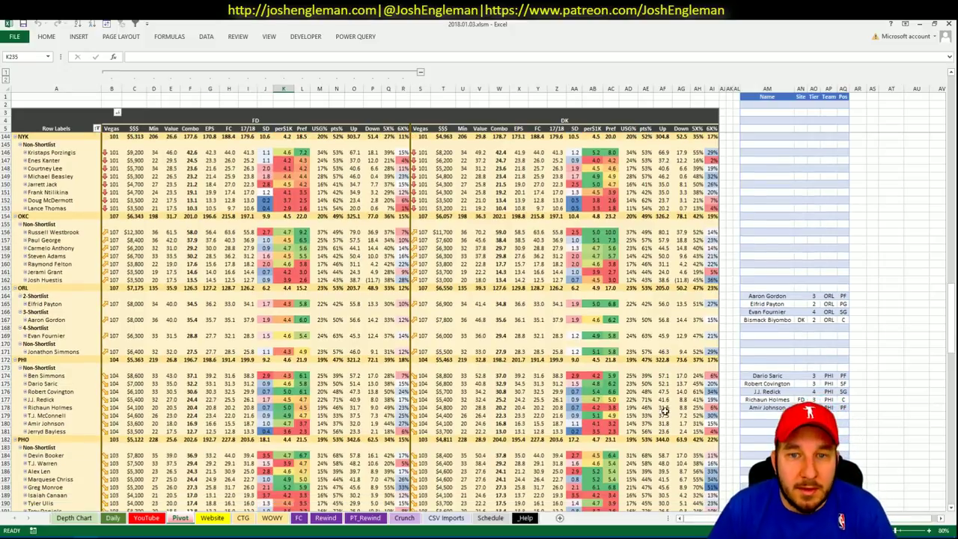
left_click(774, 150)
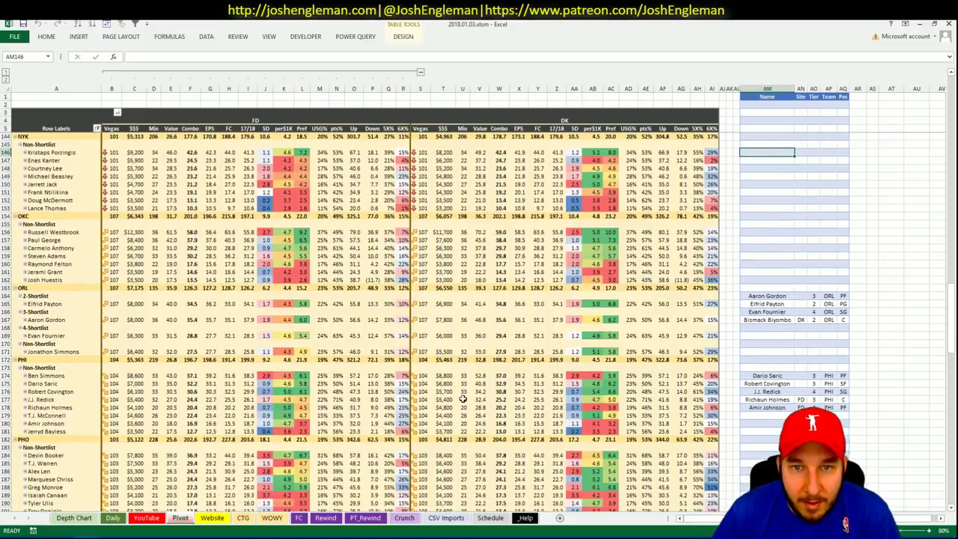
Set the Team filter of the YouTube sheet's game log to NYK
left_click(153, 518)
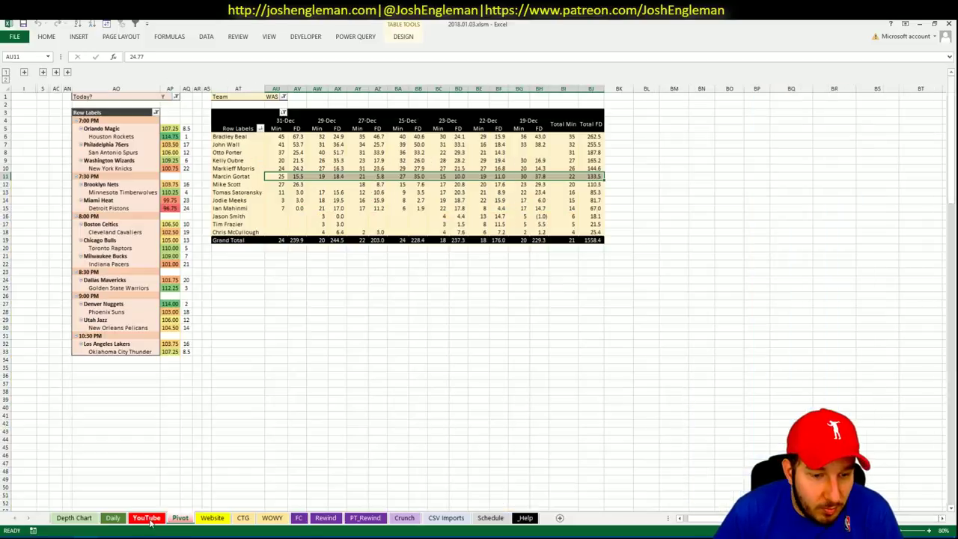
left_click(276, 90)
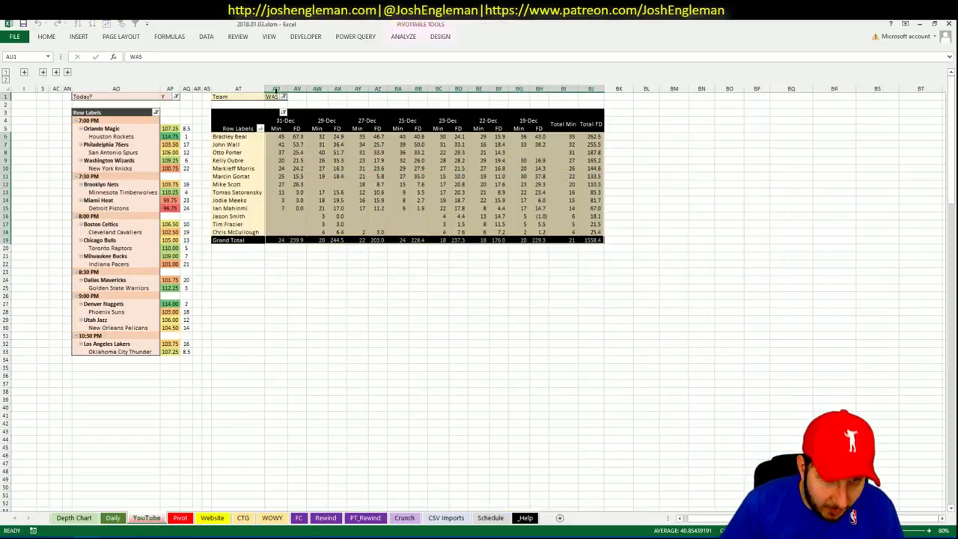
left_click(275, 90)
left_click(275, 90)
key("BackSpace")
key("Return")
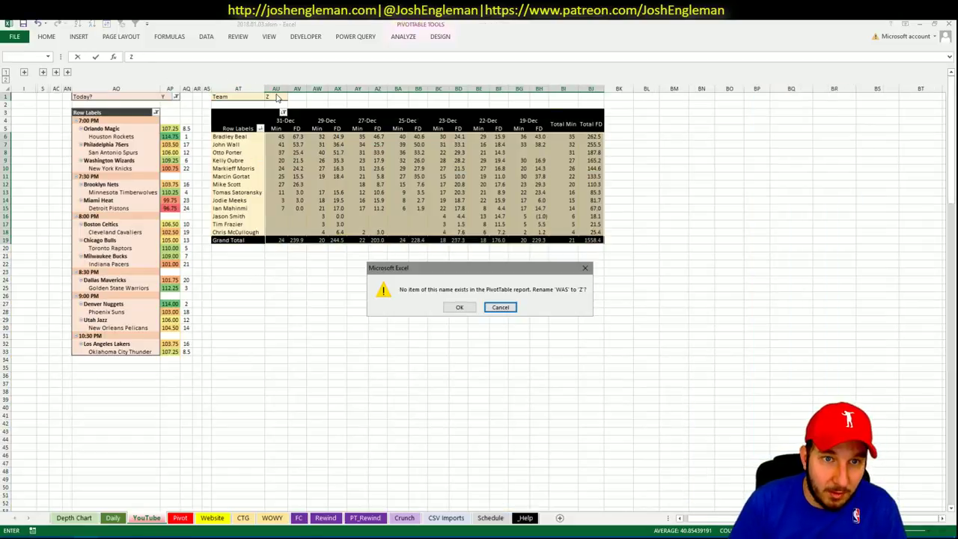
key("Return")
key("Right")
left_click(275, 96)
type("NYK")
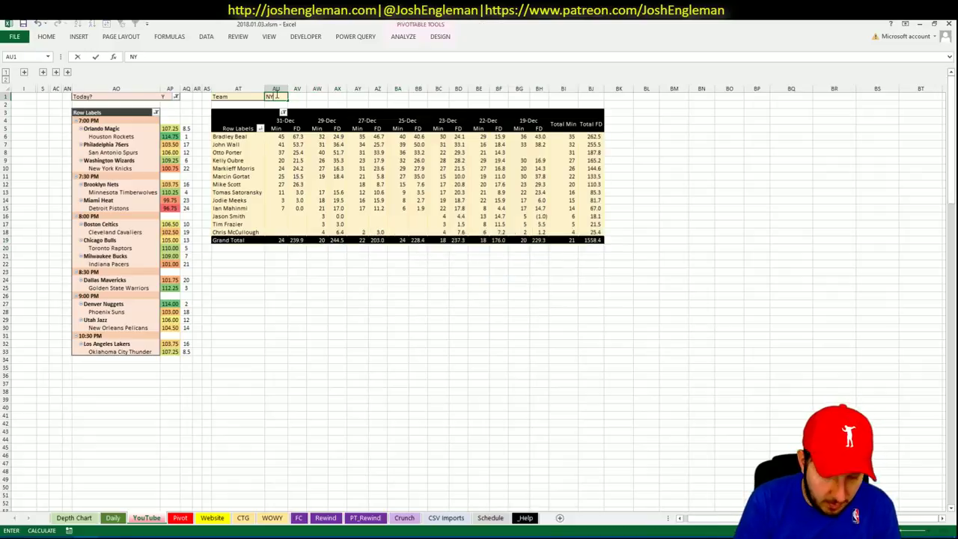
key("Return")
key("Return")
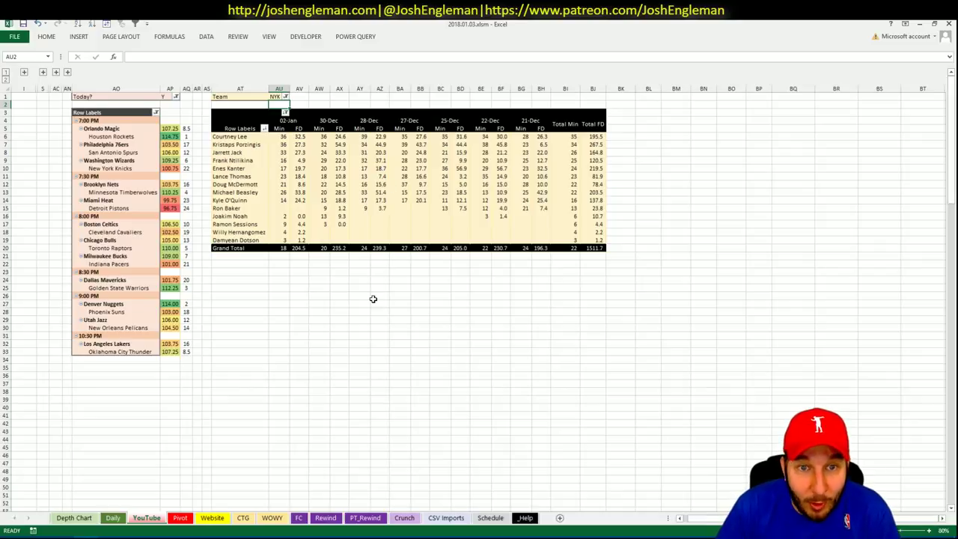
Add Kristaps Porzingis to the Pivot sheet's shortlist in the NYK section, leaving the site blank and setting tier 2
left_click(241, 517)
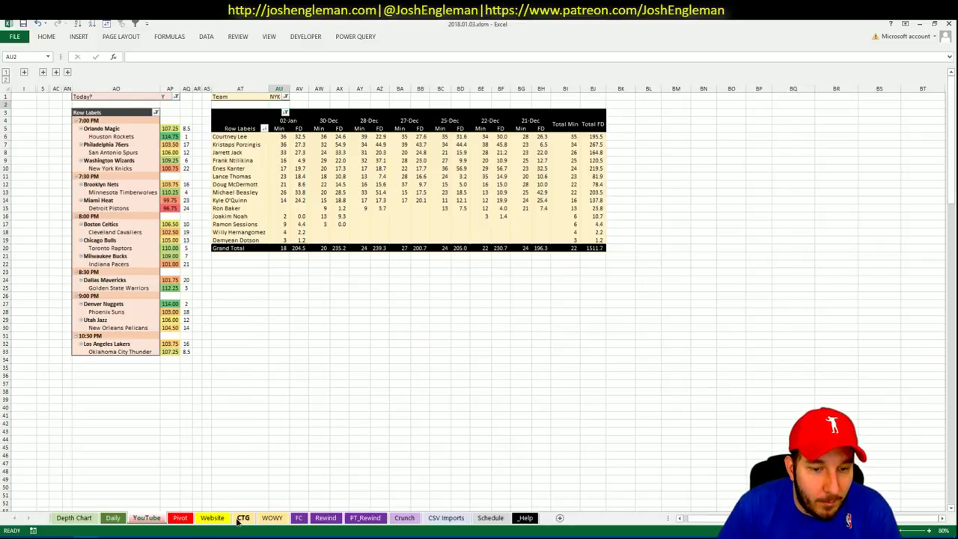
left_click(180, 518)
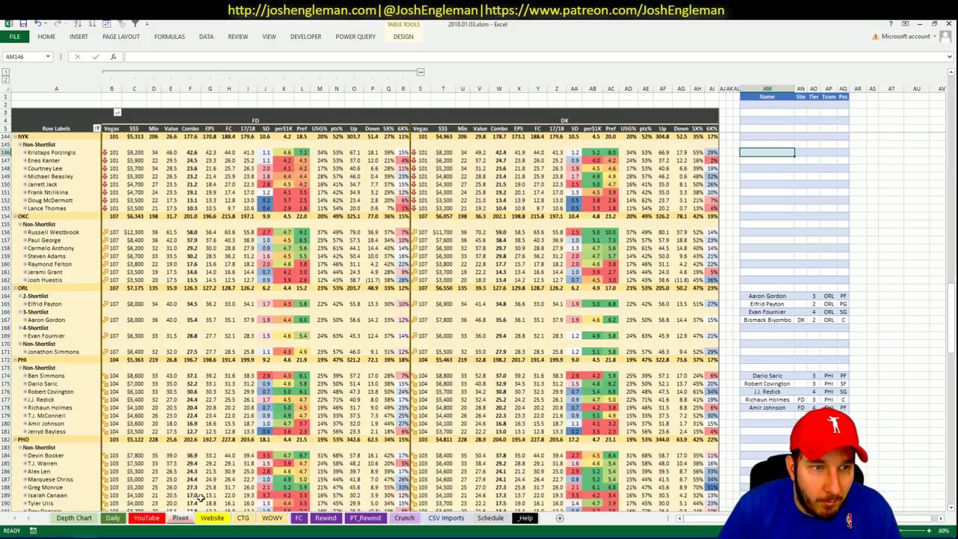
type("Krist")
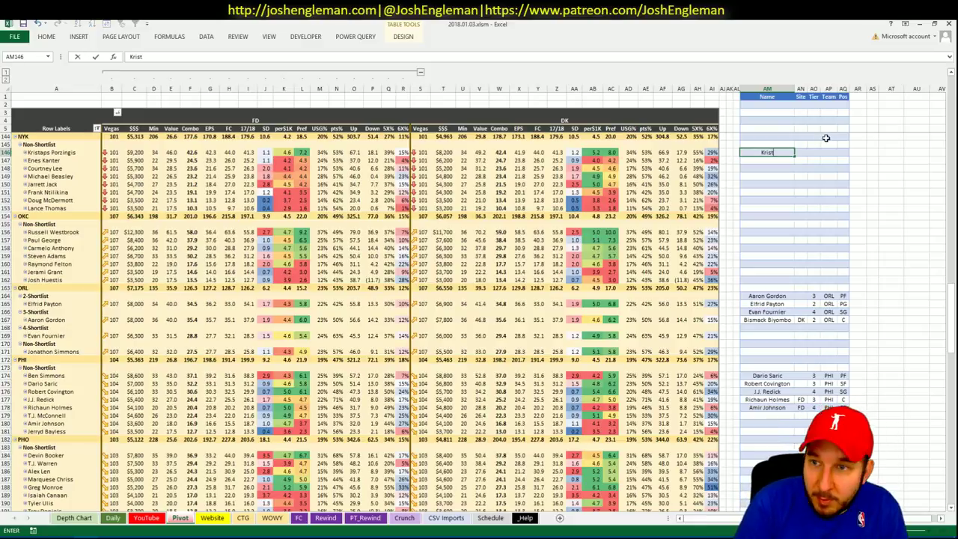
type("aps Por")
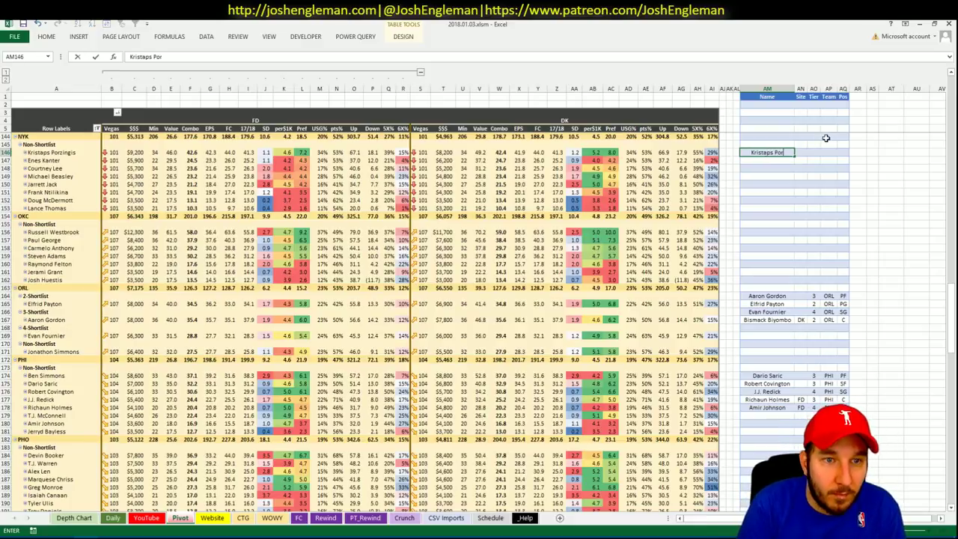
type("zin")
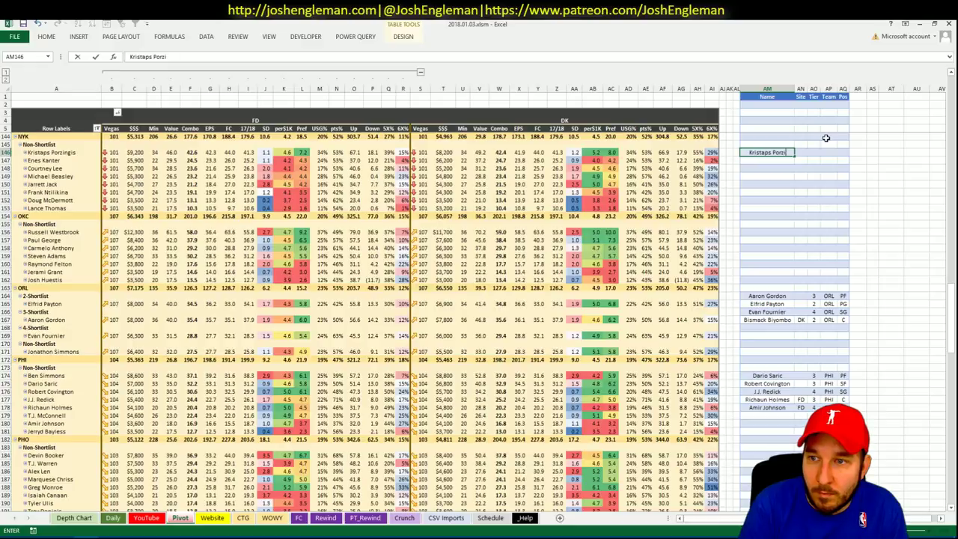
type("gis")
key("ctrl+Return")
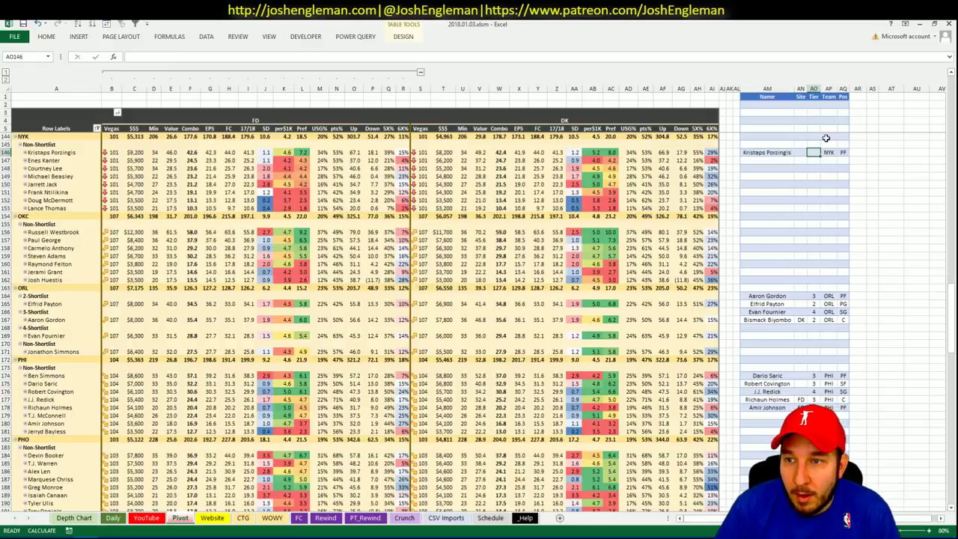
key("Return")
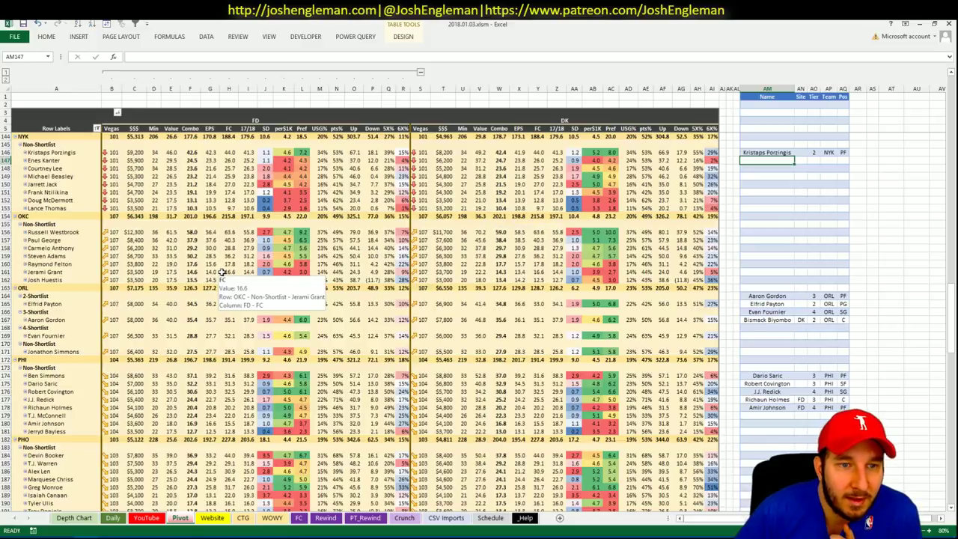
Review the Knicks game log and add Courtney Lee to the shortlist below Kristaps Porzingis with a blank site and tier 4
left_click(181, 519)
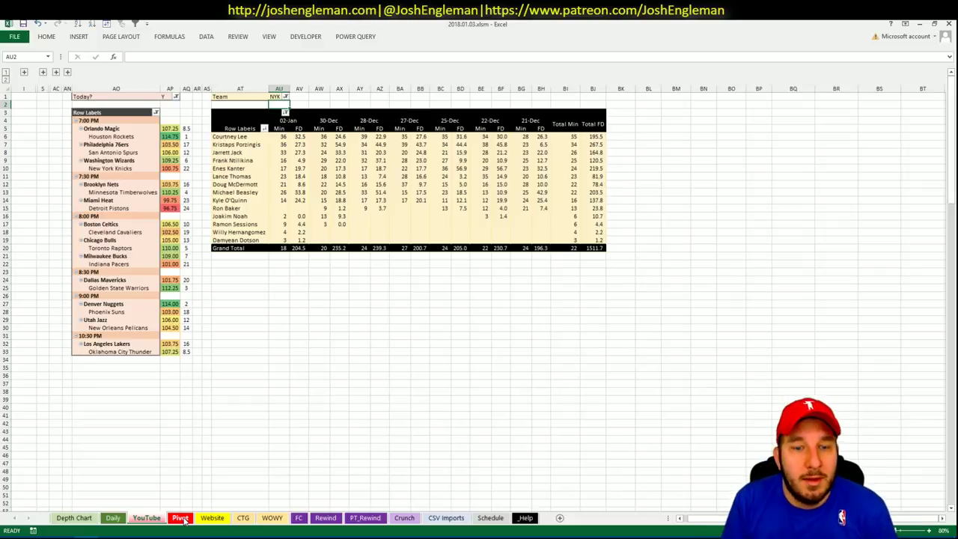
left_click(181, 518)
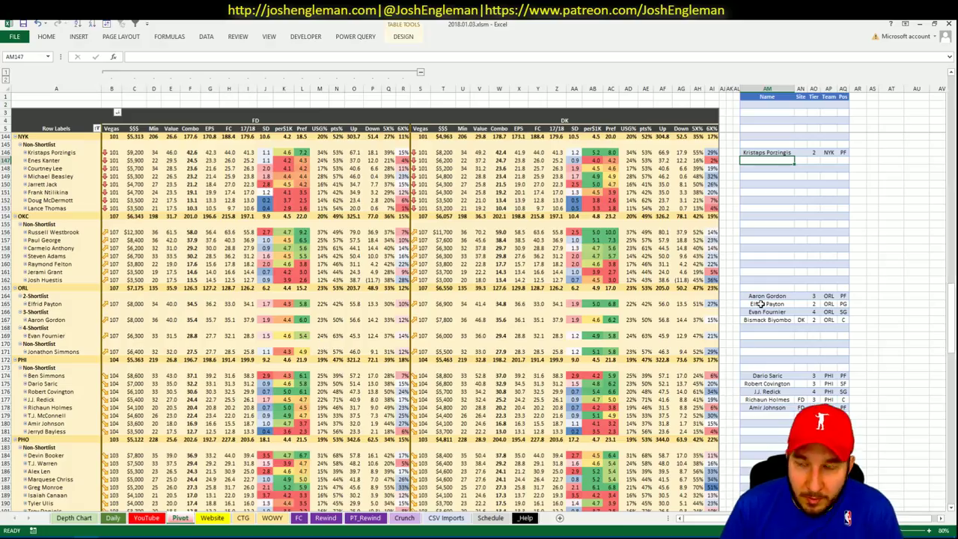
type("Courn")
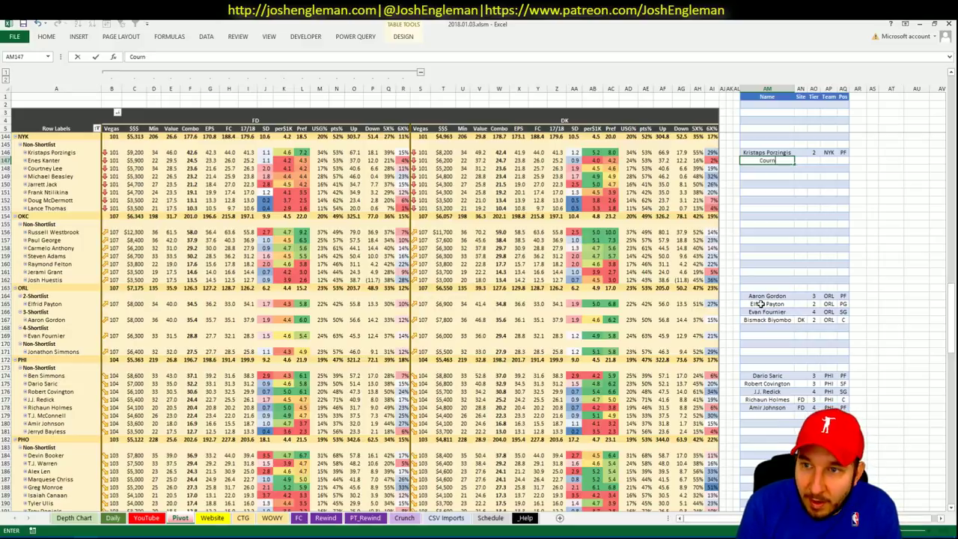
key("BackSpace")
type("tnet")
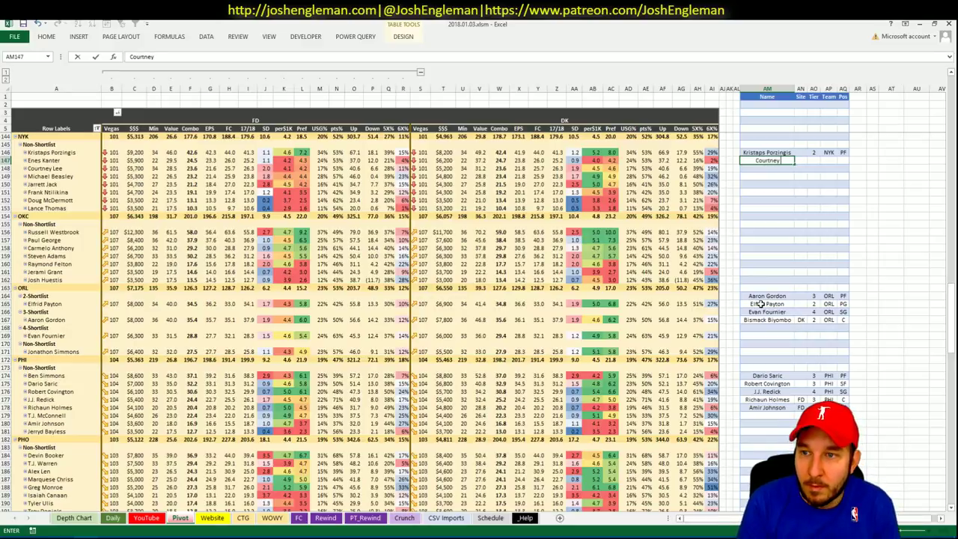
type(" Lee")
key("Tab")
key("Tab")
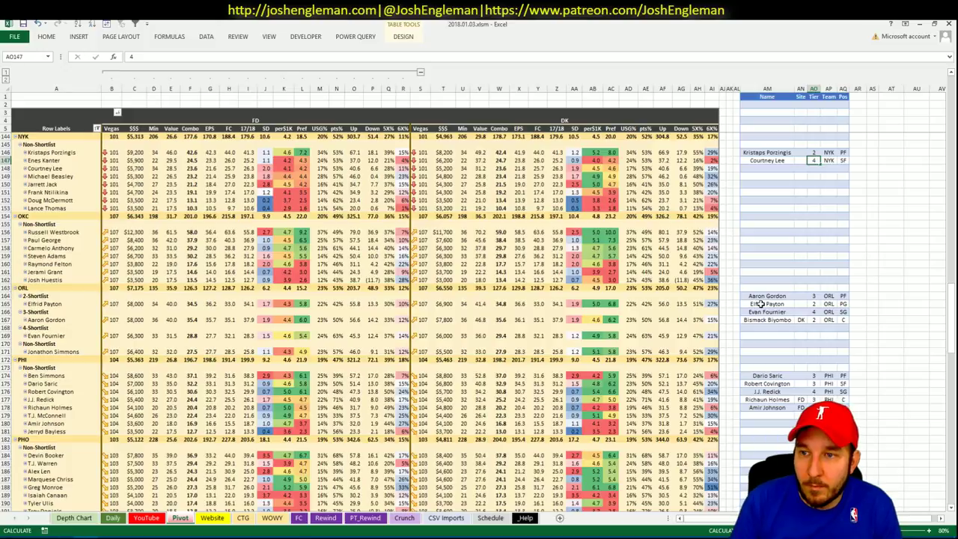
key("Return")
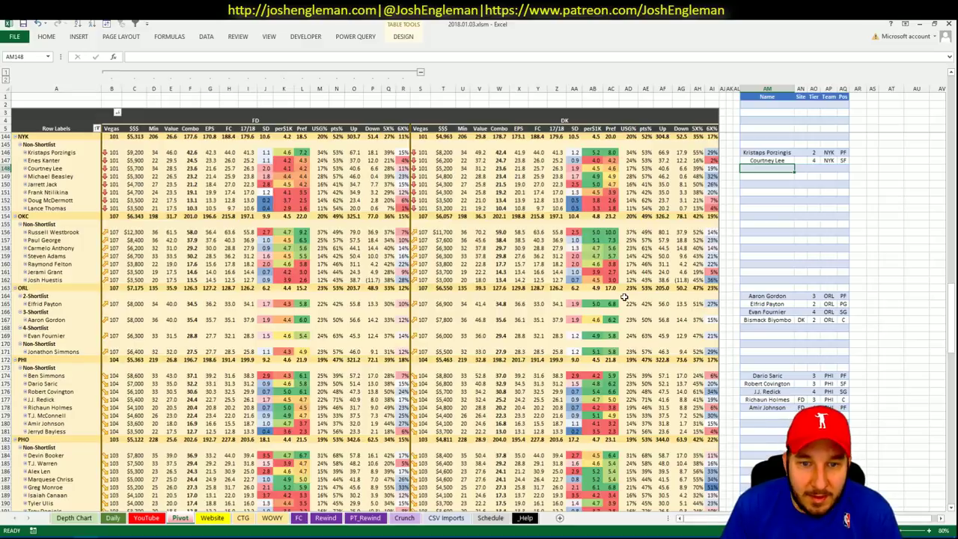
Review the Knicks game log and add Michael Beasley to the Pivot shortlist below Courtney Lee with a blank site and tier 4
left_click(112, 517)
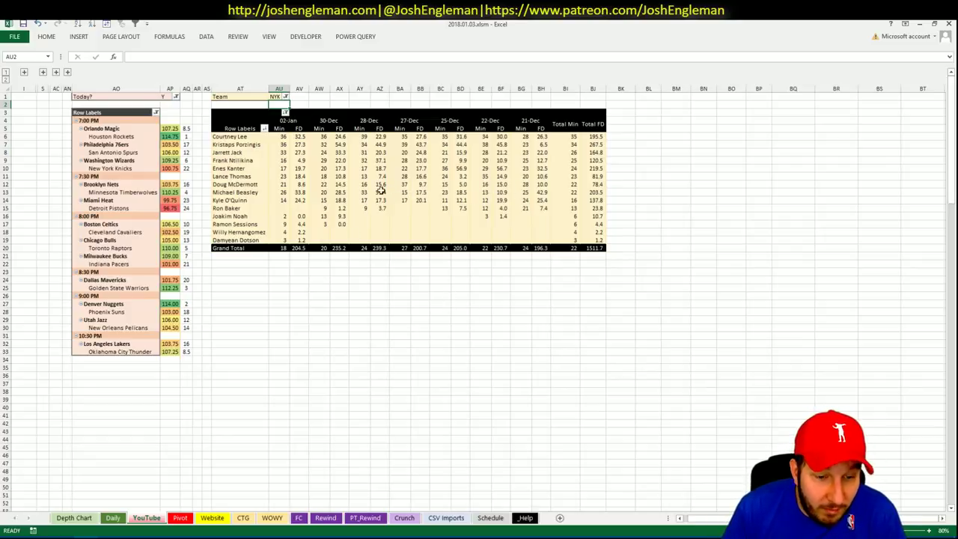
left_click(180, 517)
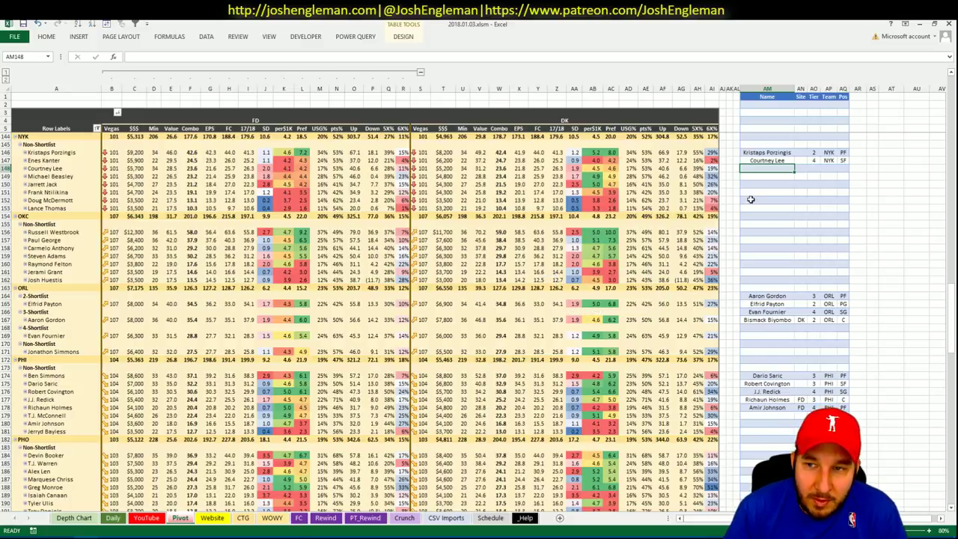
type("Mic")
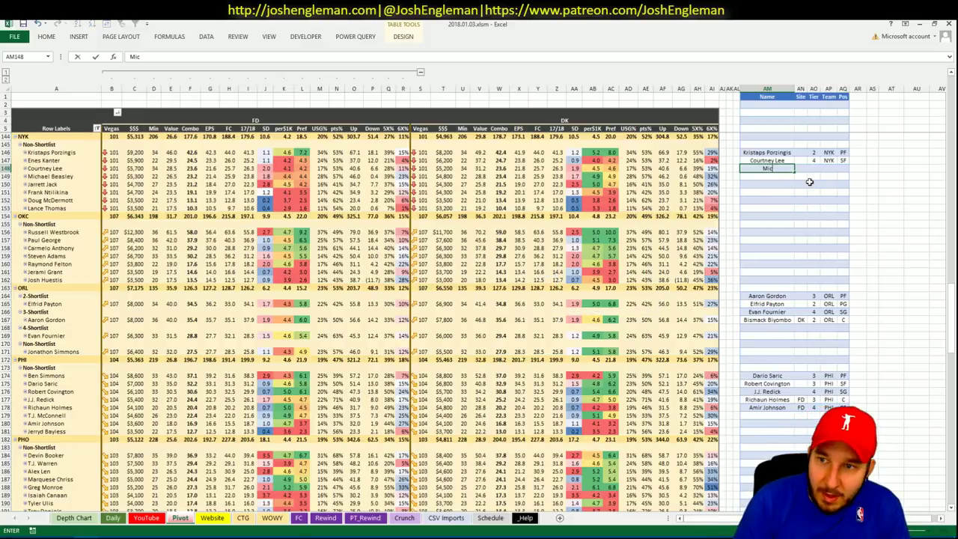
type("vhaewl")
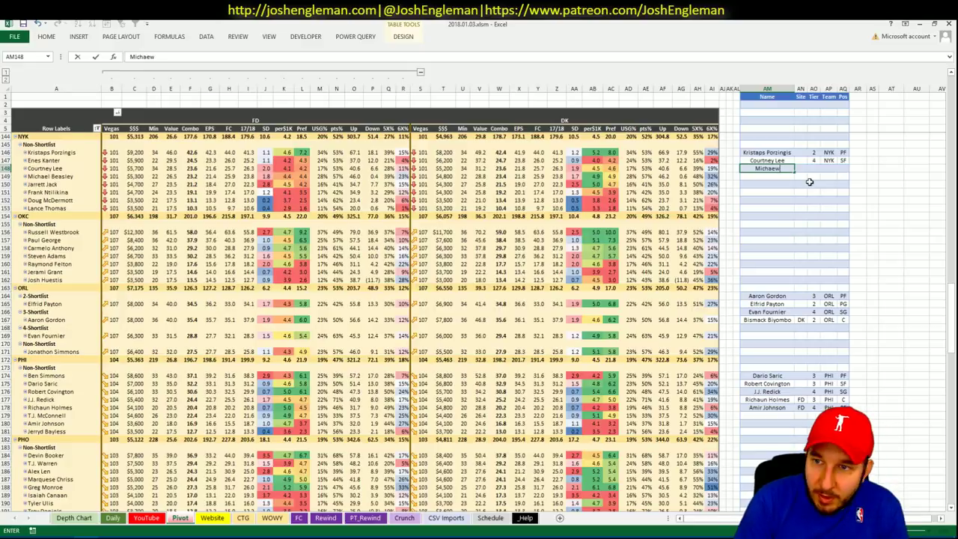
key("BackSpace")
type("l Beasley")
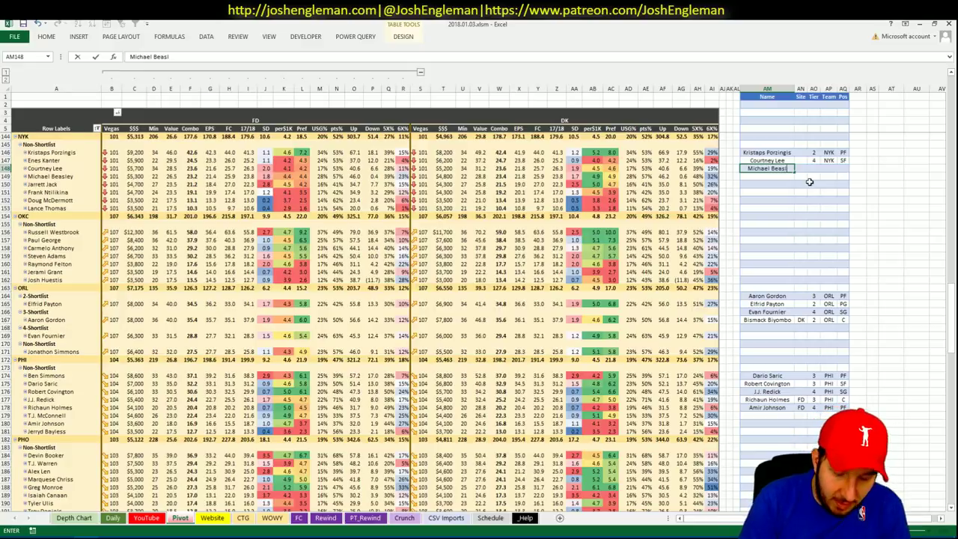
key("ctrl+Return")
key("Right")
key("Right")
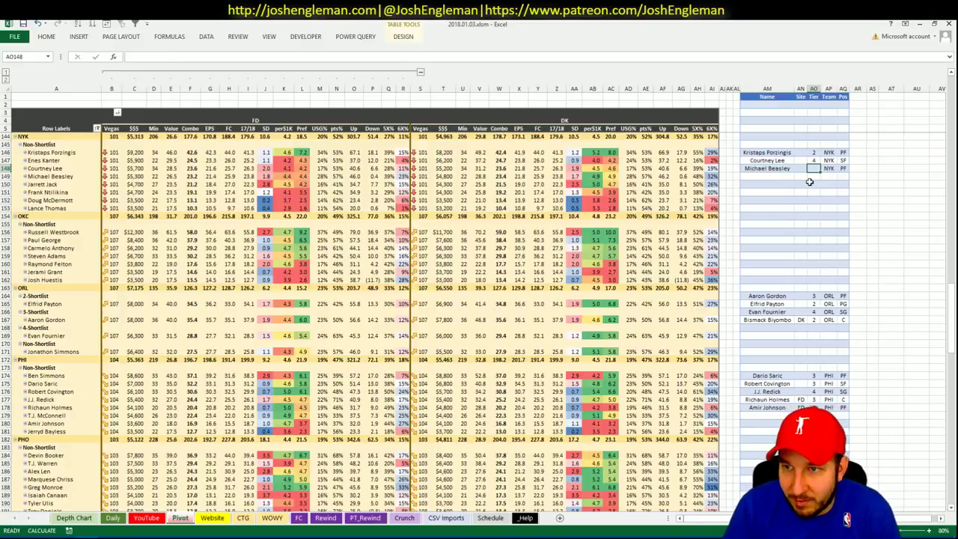
key("Down")
key("Left")
key("Left")
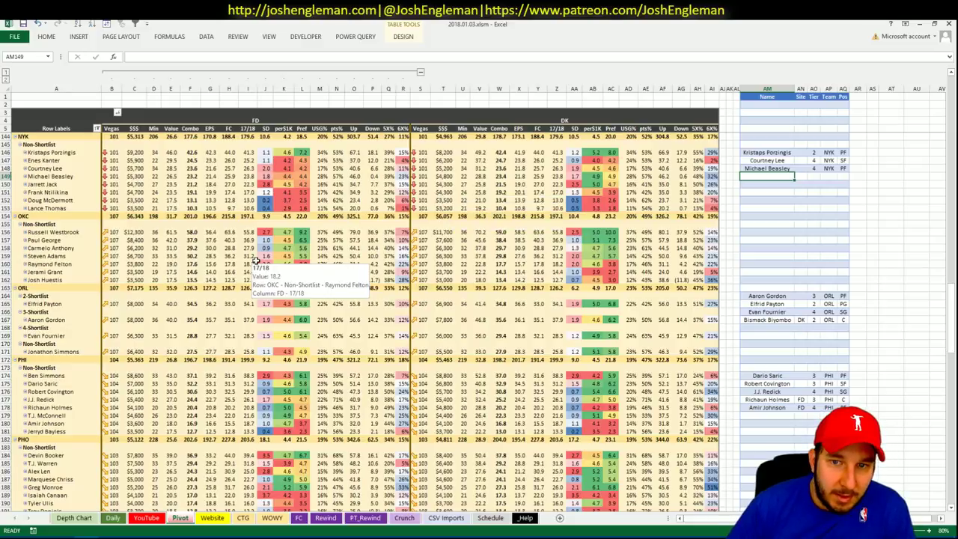
Recheck the Knicks game log on the YouTube sheet and examine Jarrett Jack's DraftKings salary on the Pivot sheet
left_click(152, 518)
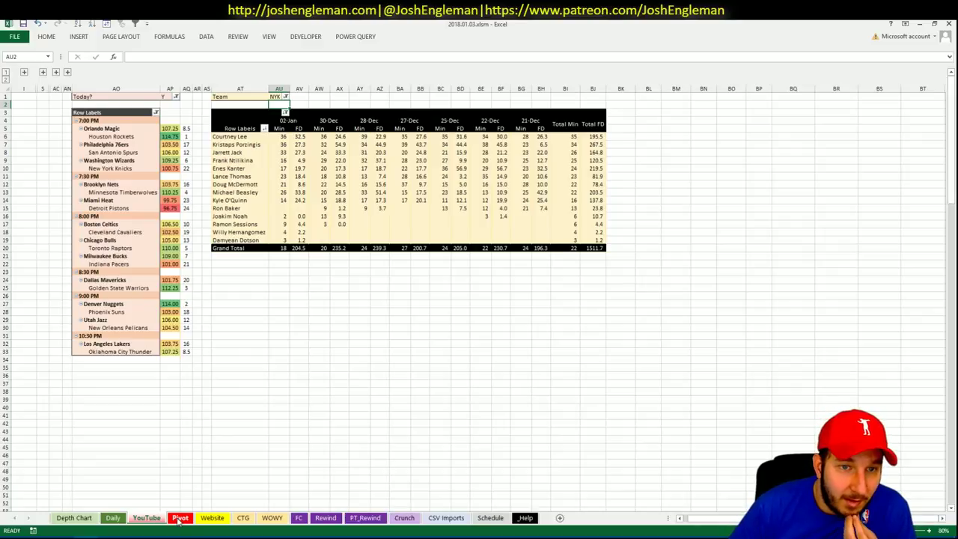
left_click(178, 517)
left_click(434, 184)
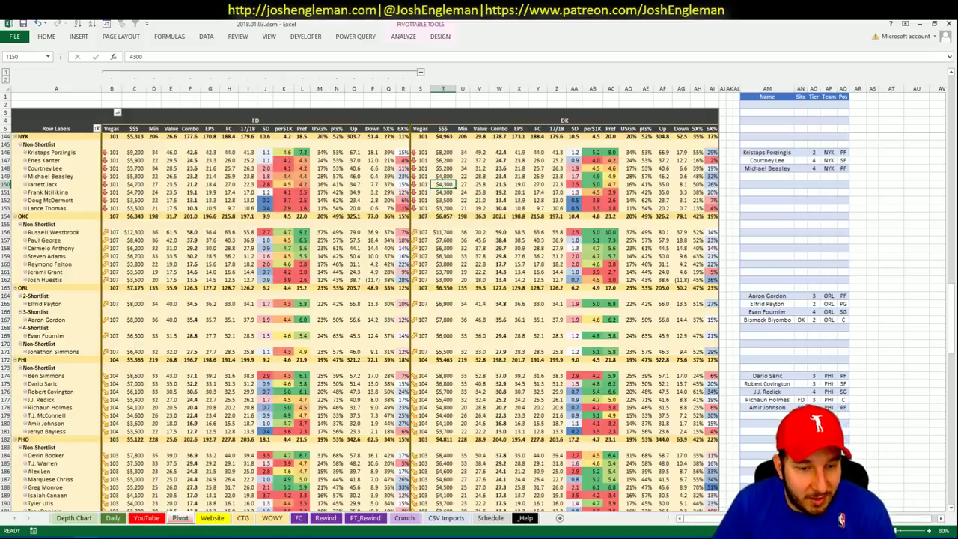
Set the opponent on the CTG sheet to MIN
left_click(242, 517)
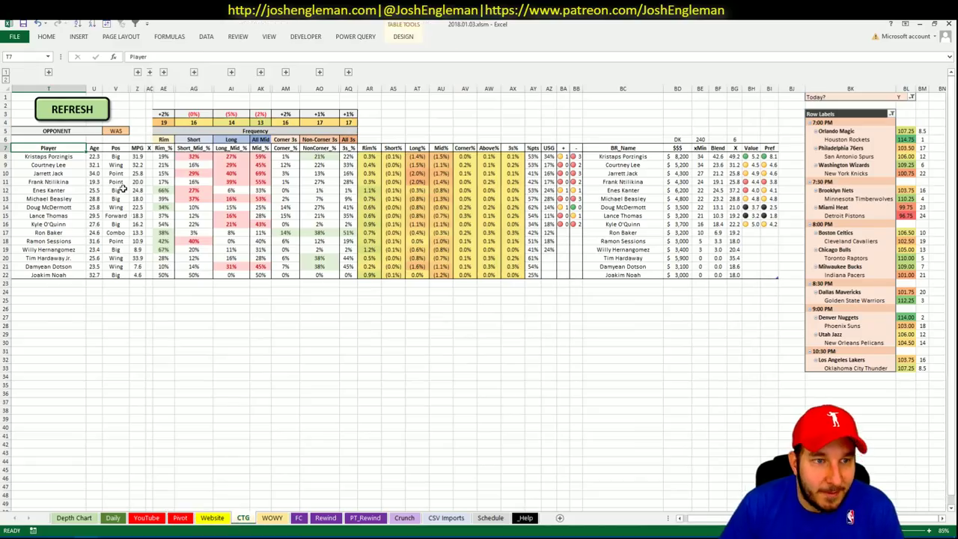
left_click(126, 132)
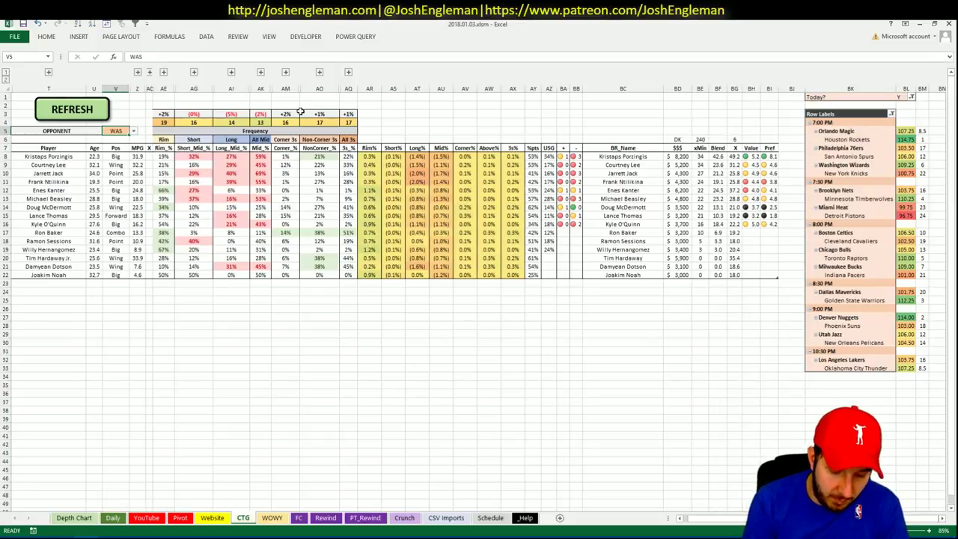
type("MIN")
key("Return")
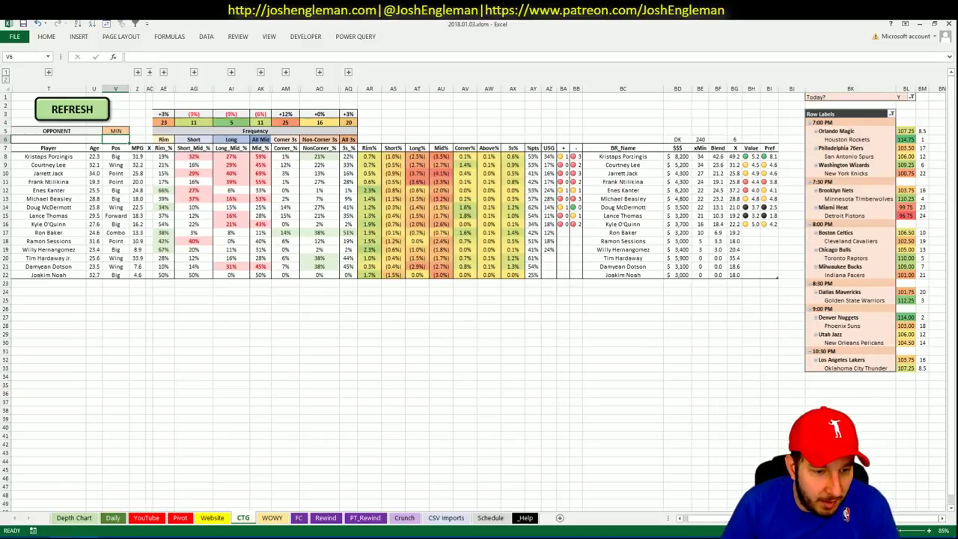
Switch to Cleaning the Glass in the browser and open the Brooklyn Nets player stats page
key("alt+Tab")
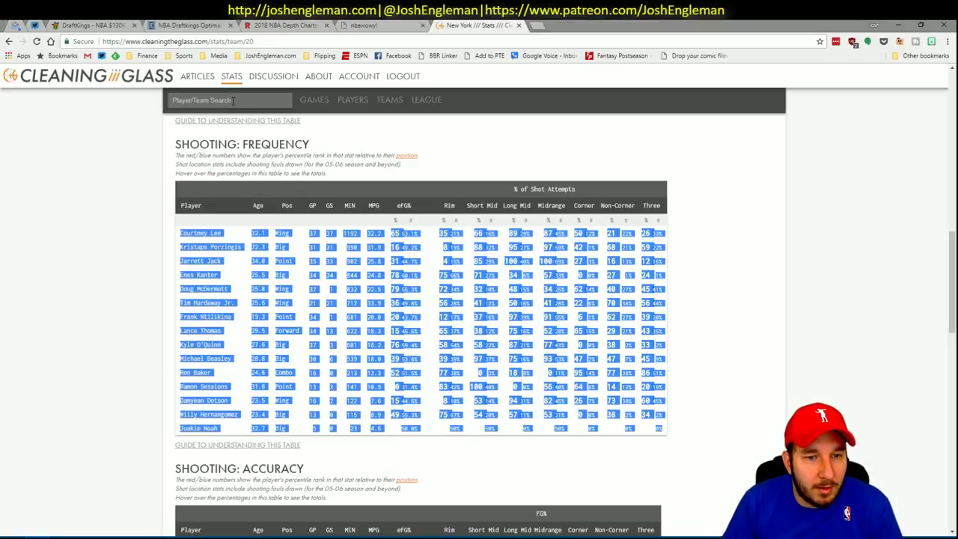
key("alt+Tab")
key("alt+Tab")
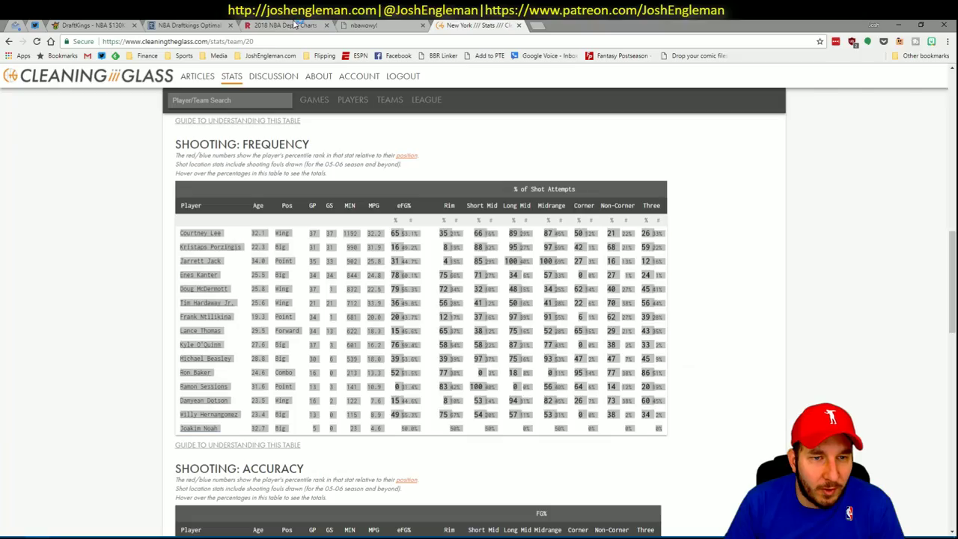
left_click(227, 97)
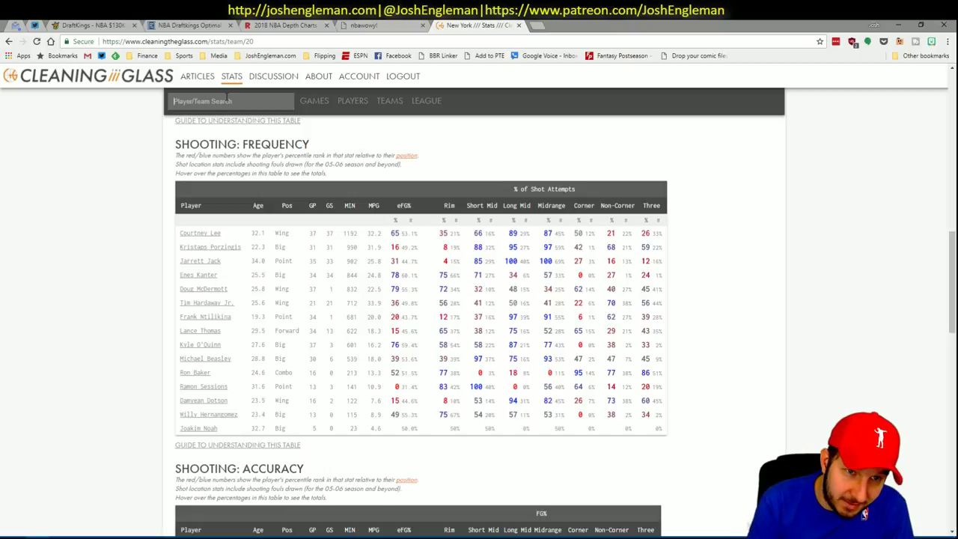
type("brooklyn")
key("Down")
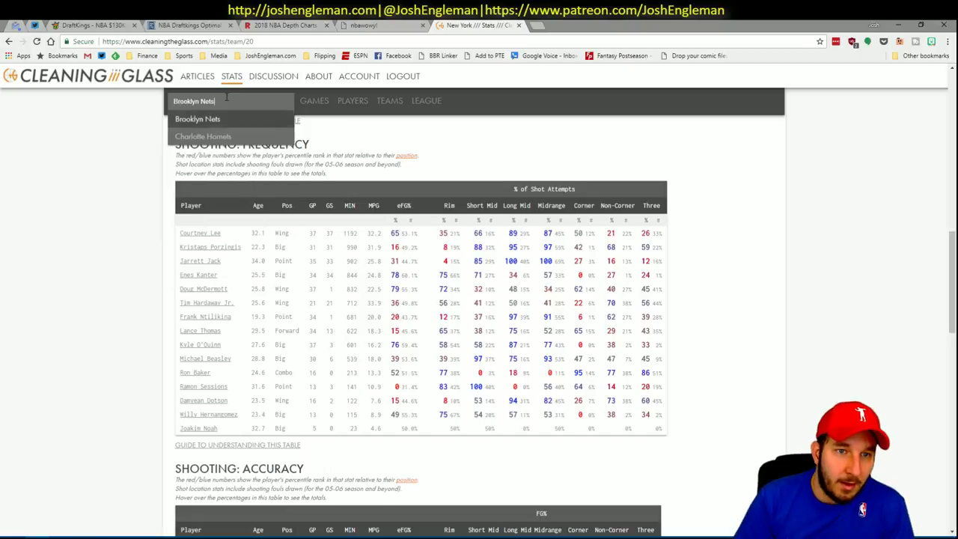
key("Return")
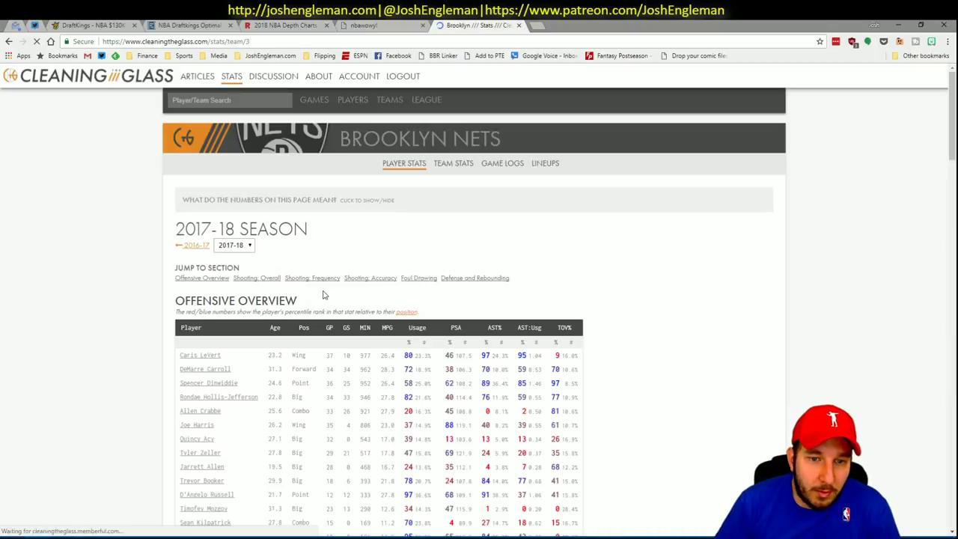
Copy all player rows of the Nets' Shooting: Frequency table and refresh the workbook's CTG sheet with them
scroll(331, 284, "down", 7)
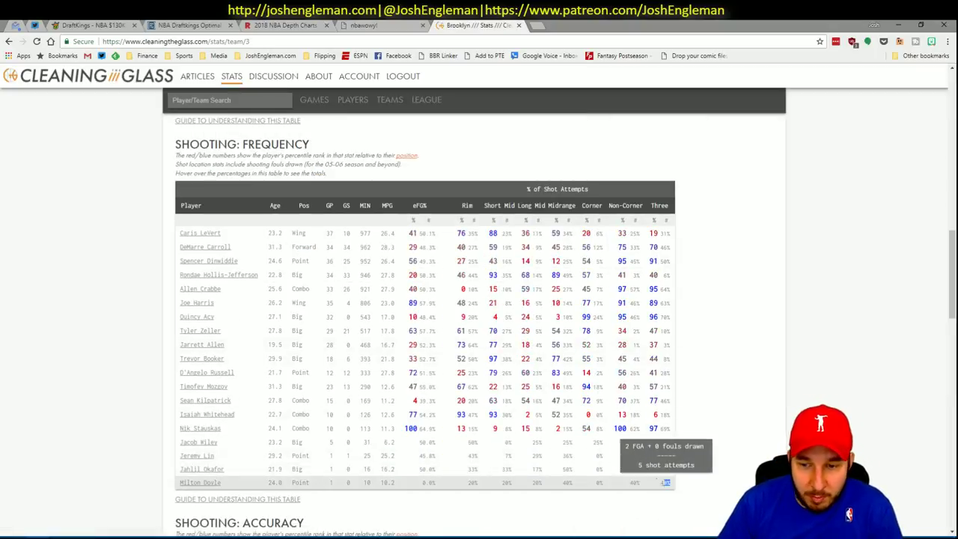
left_click_drag(673, 485, 183, 233)
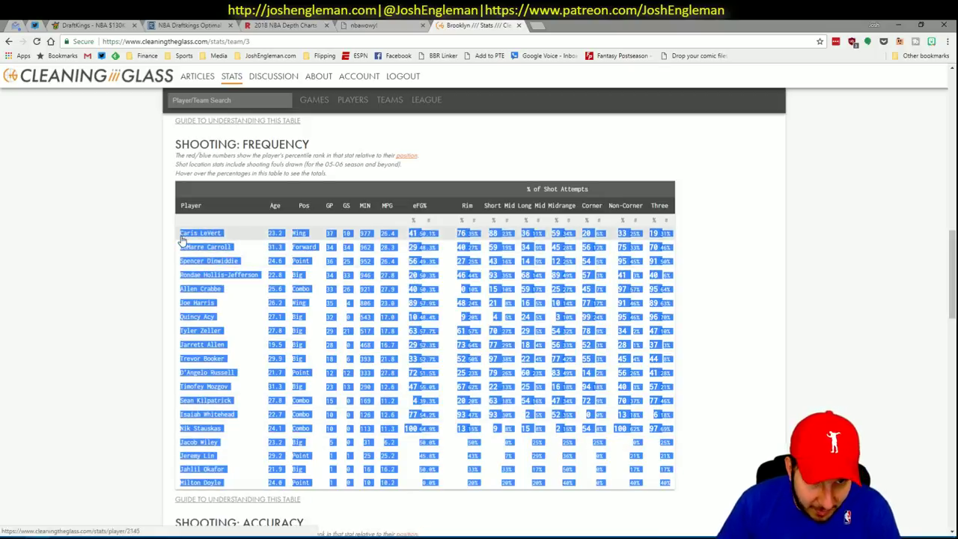
key("alt+Tab")
left_click(80, 111)
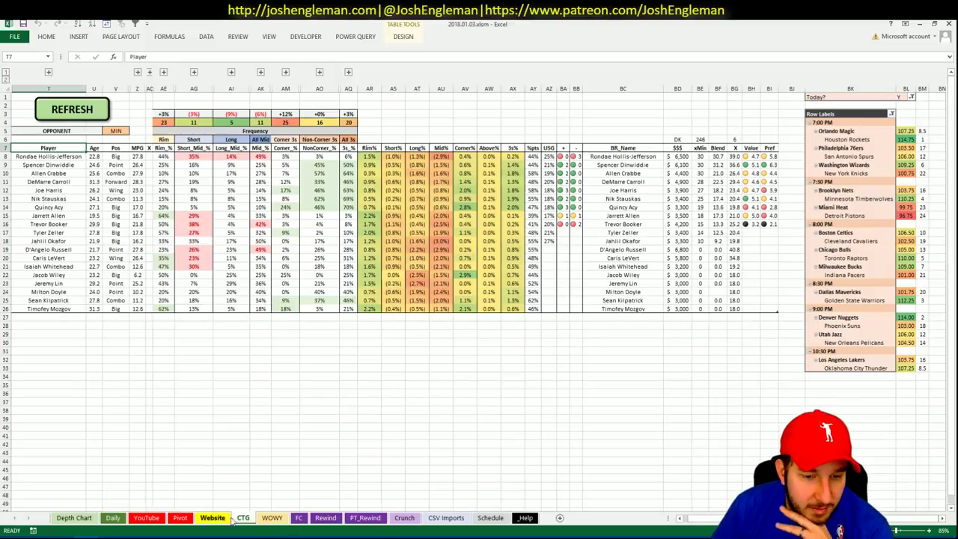
Open the workbook's WOWY sheet, then switch to nbawowy in the browser and change the team from 76ers to Nets
left_click(272, 518)
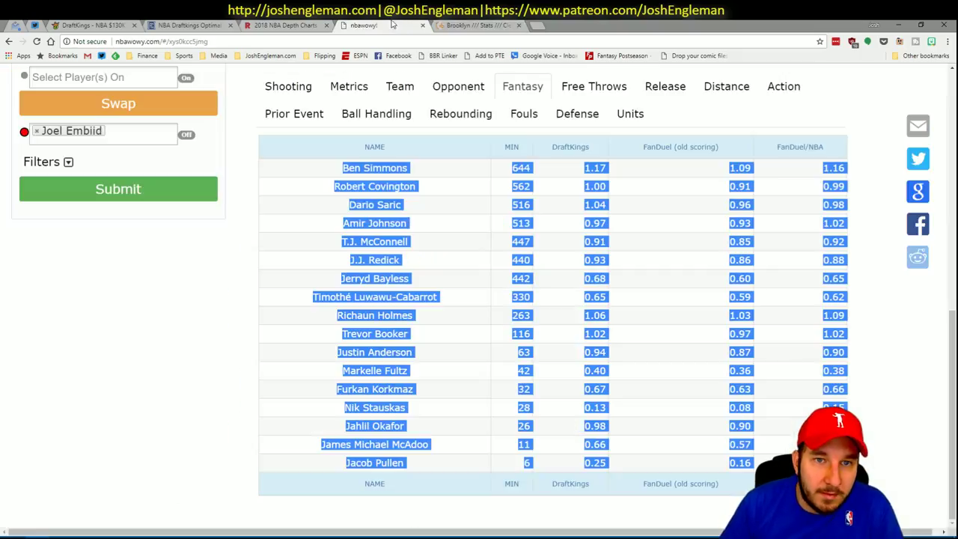
scroll(140, 153, "up", 3)
left_click(85, 182)
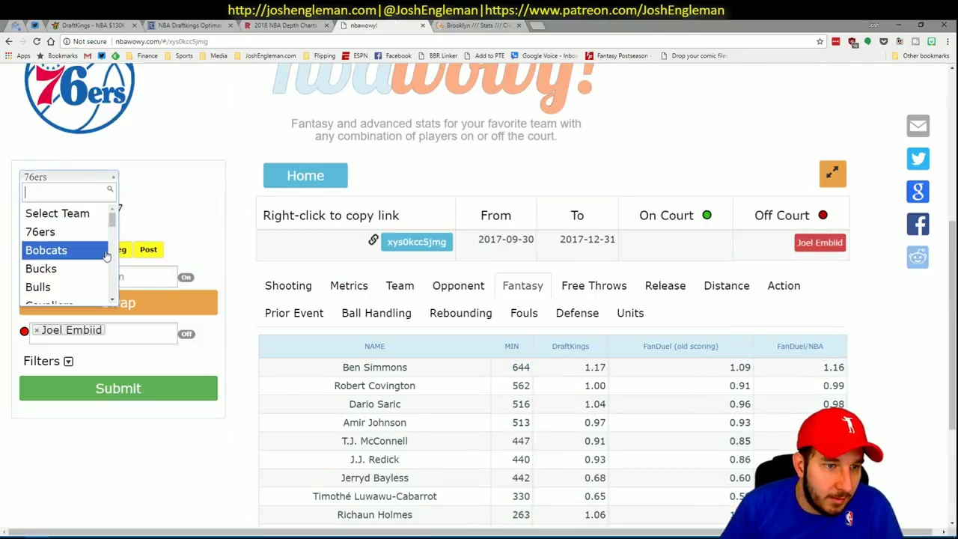
scroll(112, 256, "down", 2)
scroll(112, 252, "down", 2)
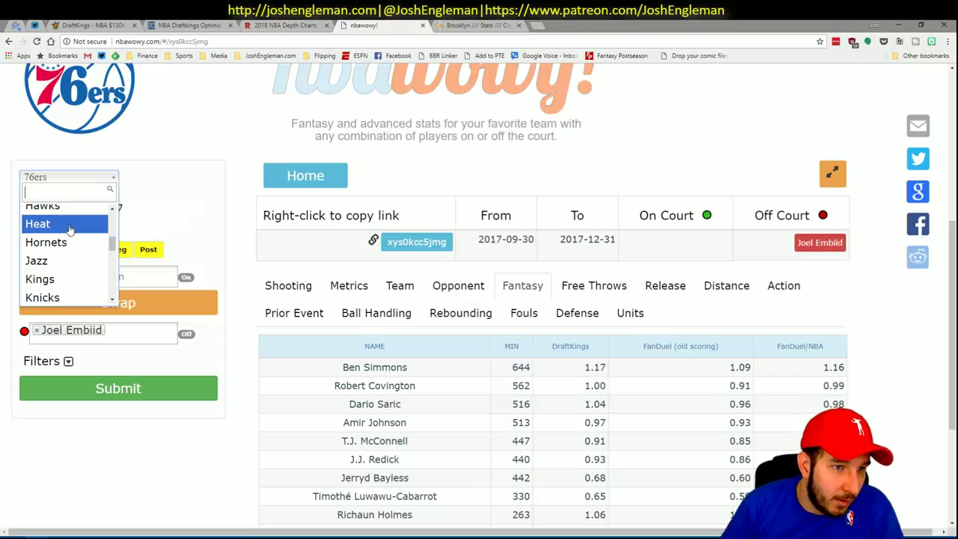
scroll(112, 252, "down", 2)
scroll(112, 253, "down", 2)
left_click(45, 248)
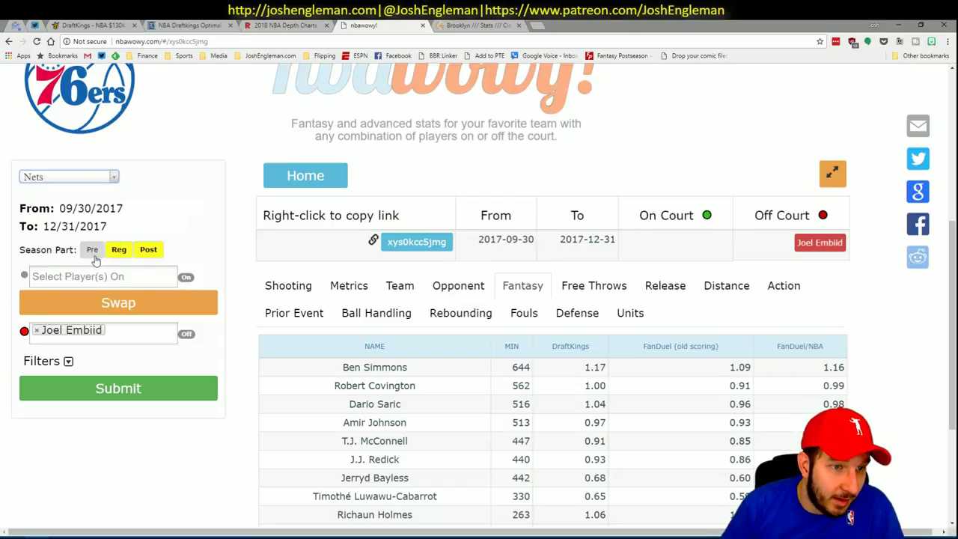
Add Caris LeVert as the on-court player and submit the Nets query
left_click(81, 277)
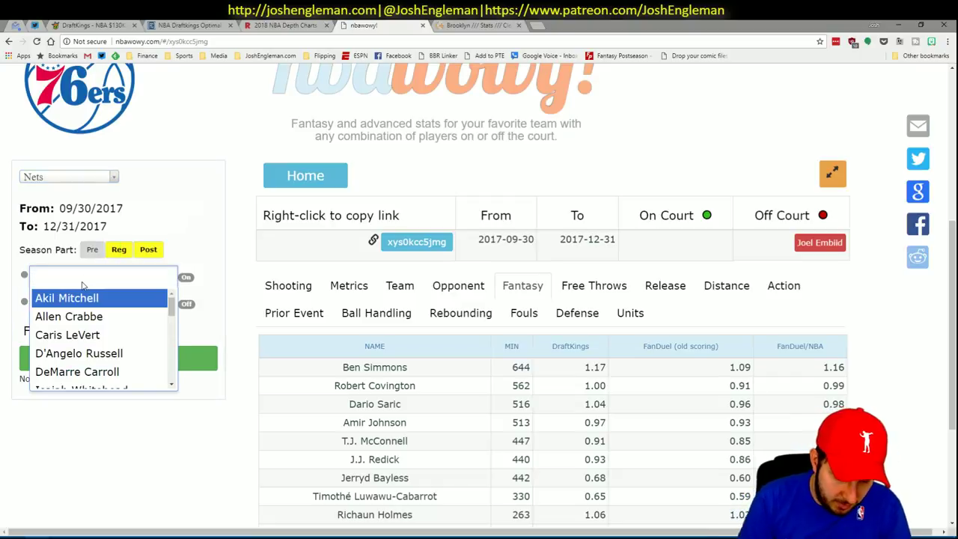
type("le")
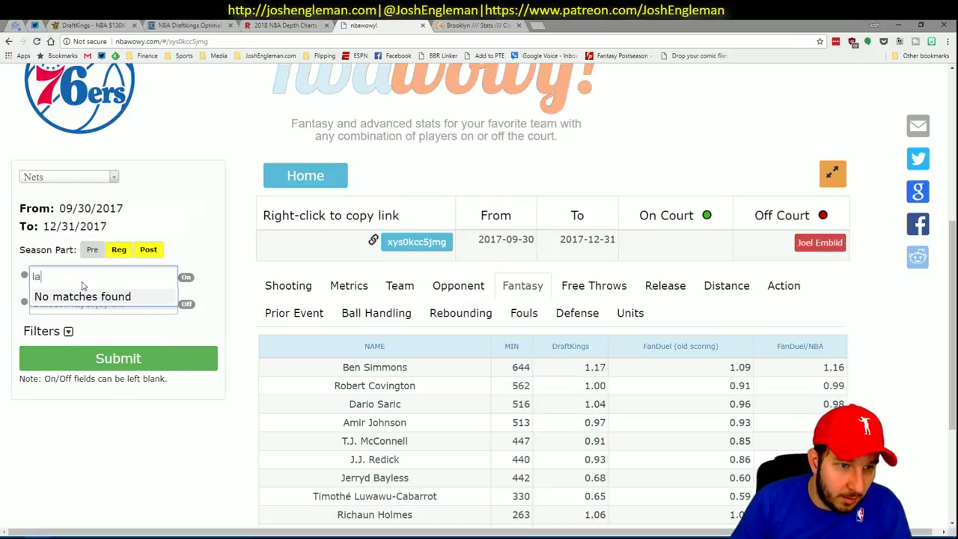
key("Down")
key("Return")
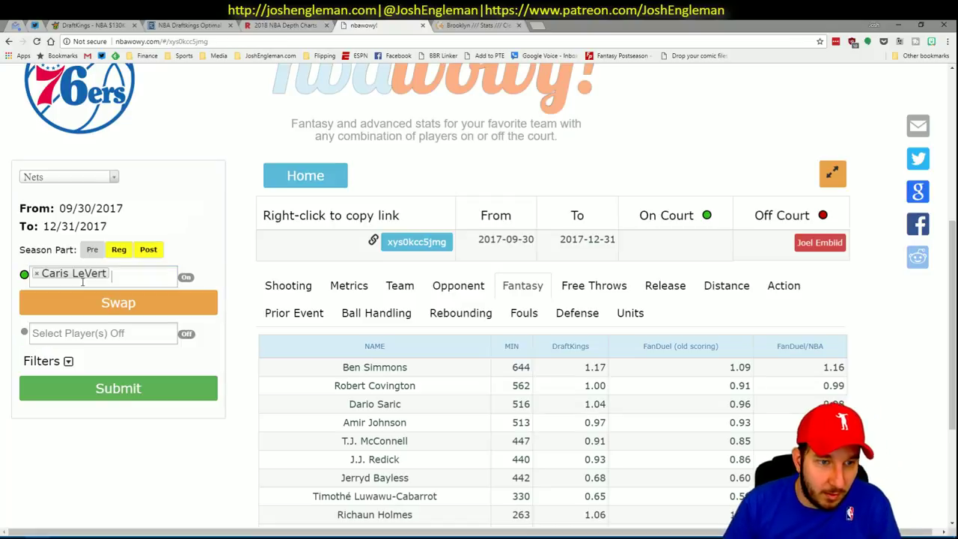
left_click(127, 312)
left_click(128, 313)
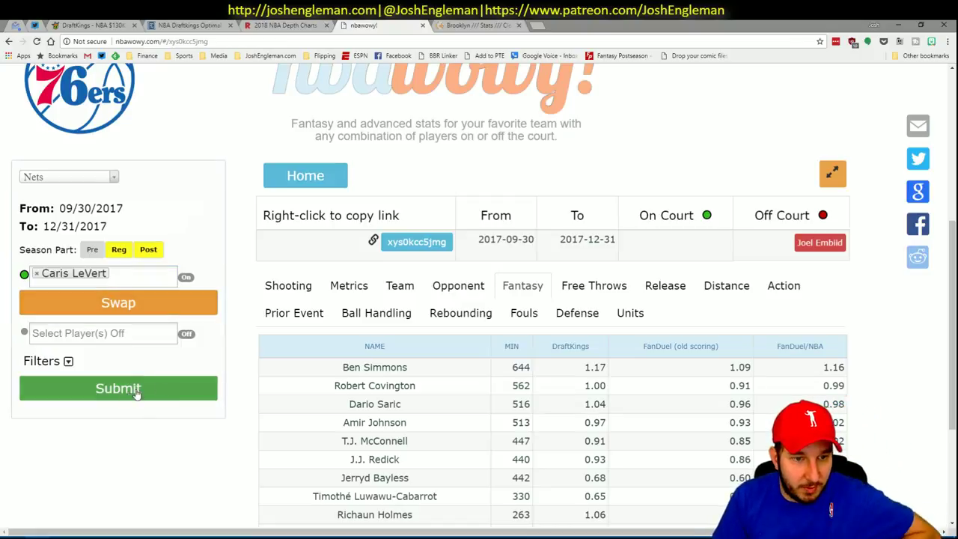
left_click(126, 389)
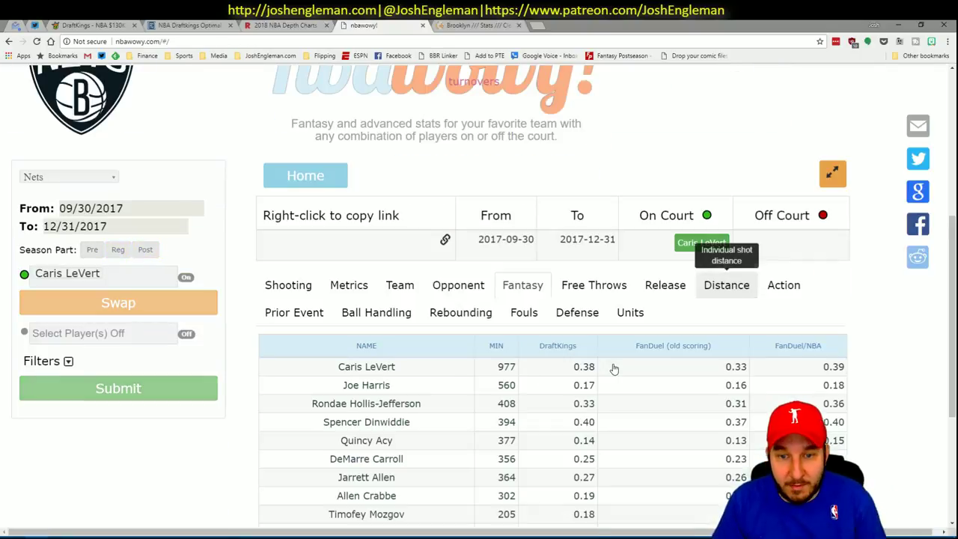
Copy all player rows of the Nets' fantasy table with LeVert on court and paste them into the WOWY sheet from cell A2
scroll(624, 354, "down", 3)
scroll(625, 354, "down", 2)
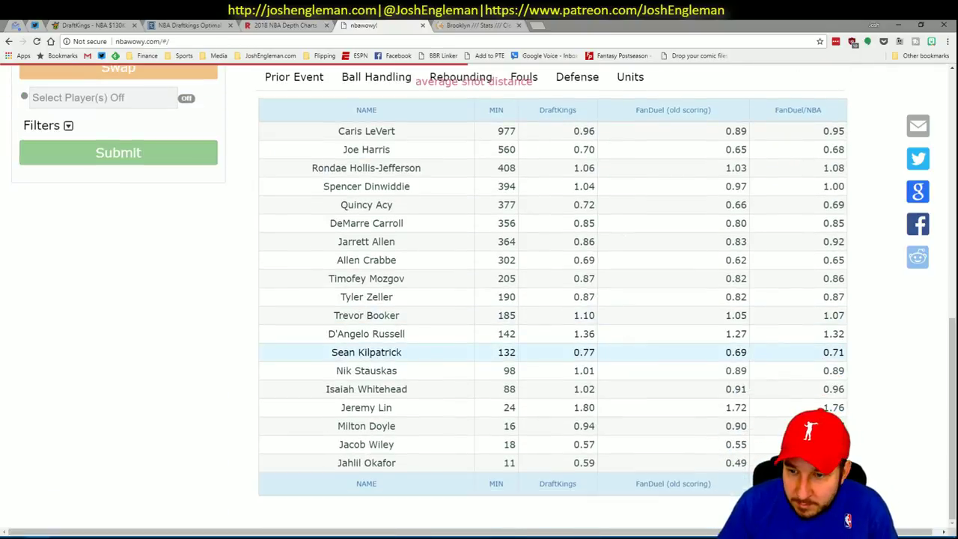
left_click_drag(823, 407, 740, 465)
left_click_drag(709, 384, 325, 128)
key("ctrl+c")
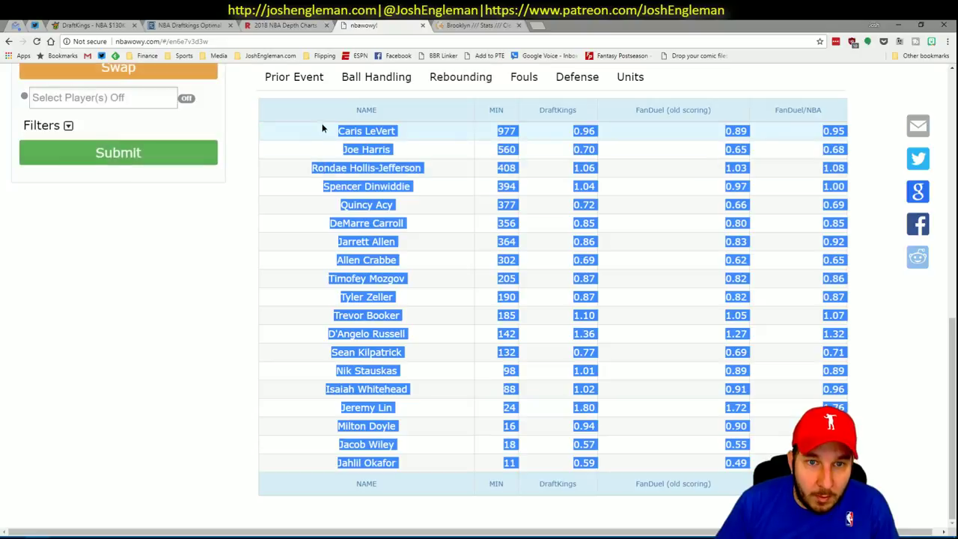
key("alt+Tab")
left_click(73, 94)
key("ctrl+v")
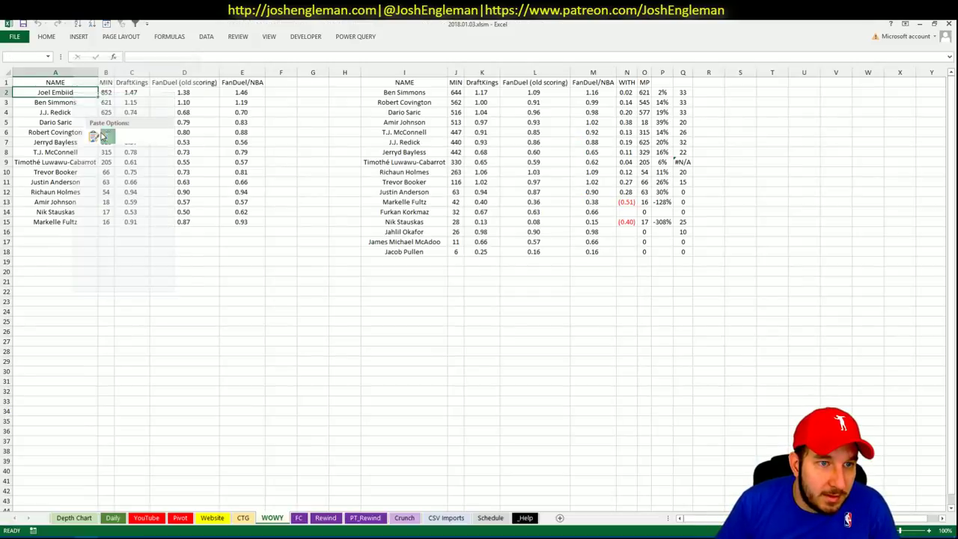
Return to nbawowy, swap Caris LeVert to the off-court players and submit the query for the Nets' fantasy table
key("alt+Tab")
scroll(150, 176, "up", 2)
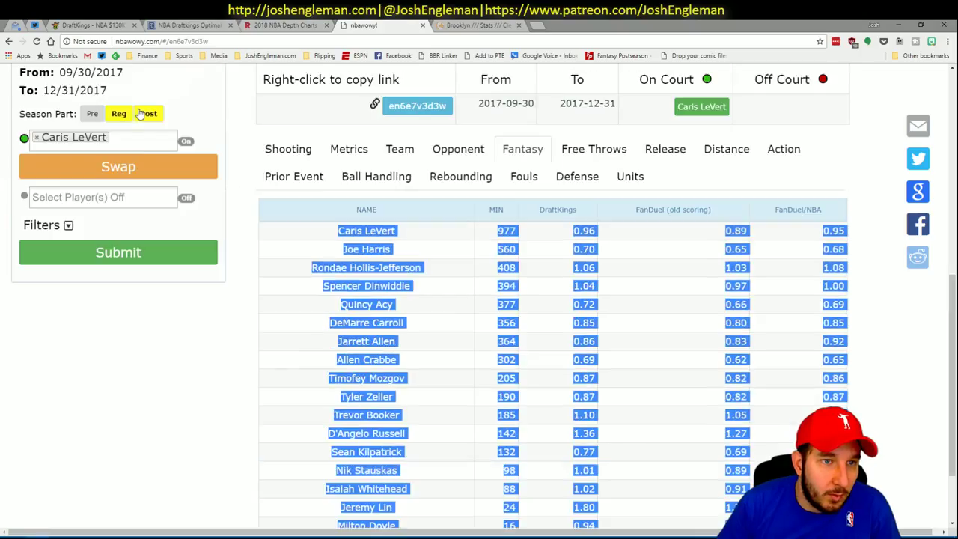
left_click(148, 176)
left_click(157, 254)
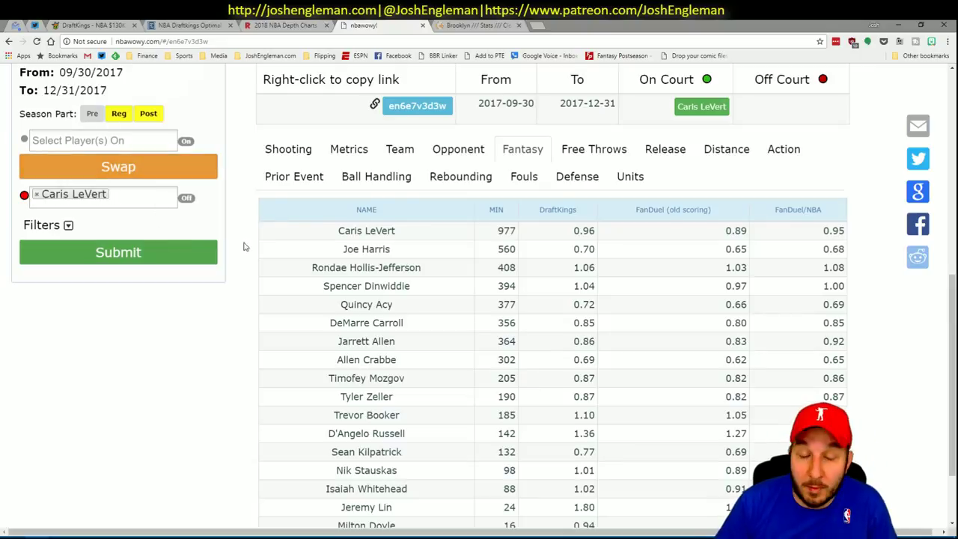
scroll(544, 295, "down", 4)
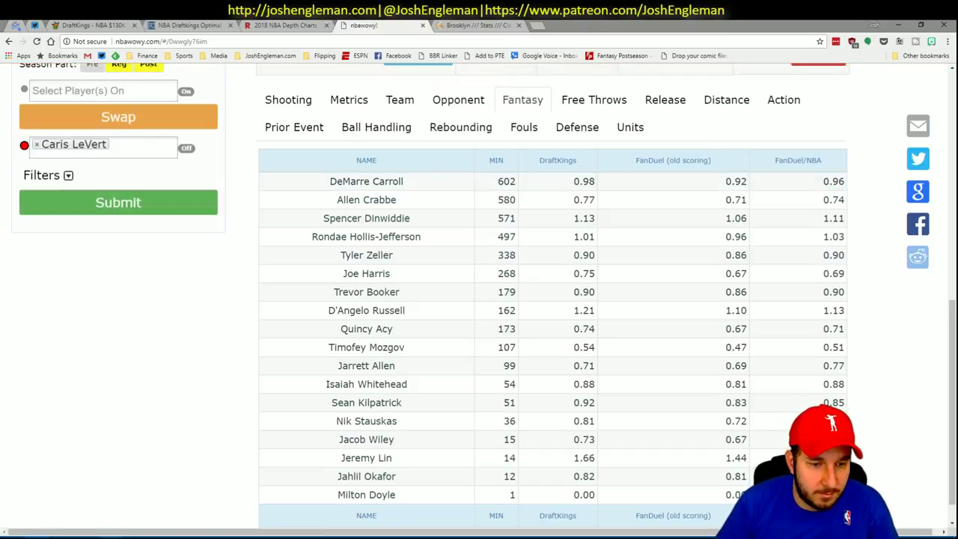
Copy all player rows of the Nets' fantasy table with LeVert off court and paste them into the WOWY sheet from cell I2
mouse_move(109, 534)
left_click_drag(330, 181, 520, 495)
key("ctrl+c")
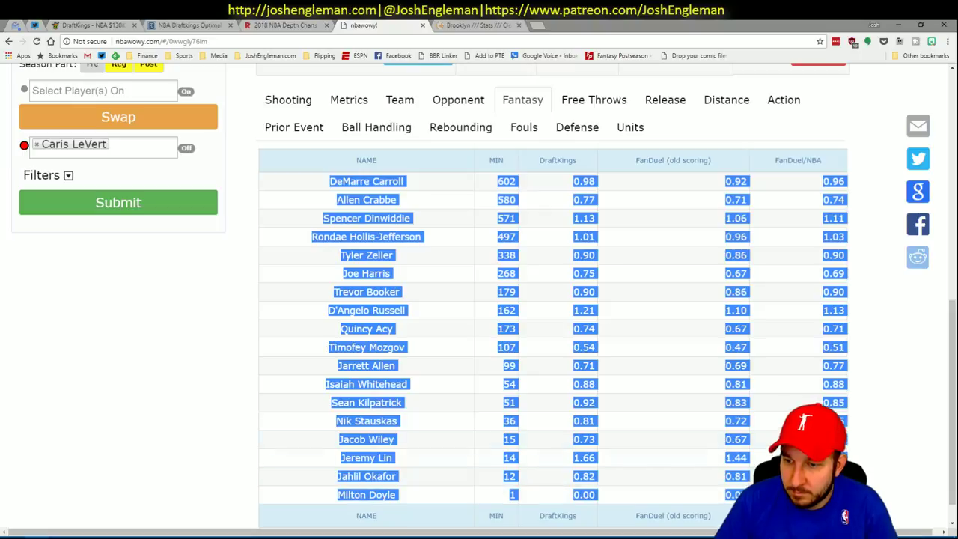
key("alt+Tab")
right_click(401, 90)
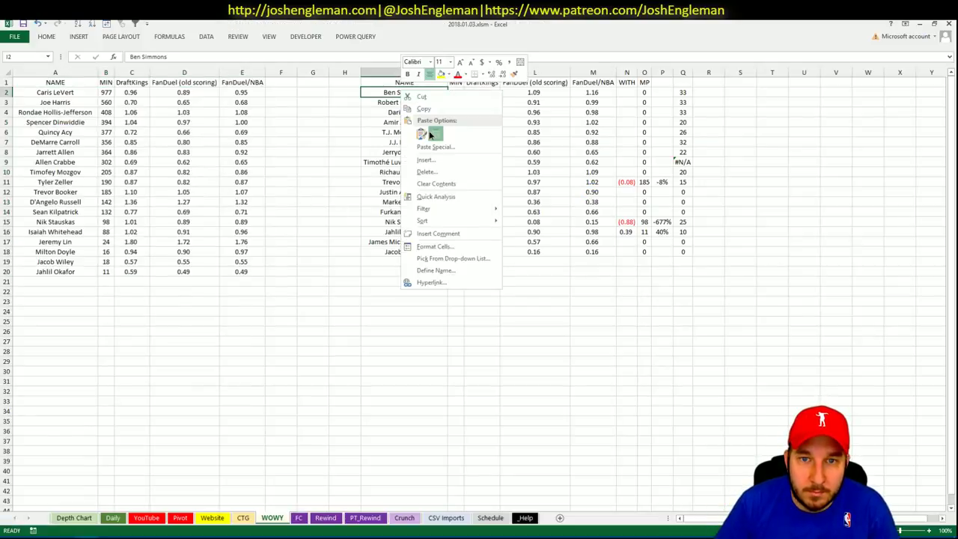
left_click(428, 134)
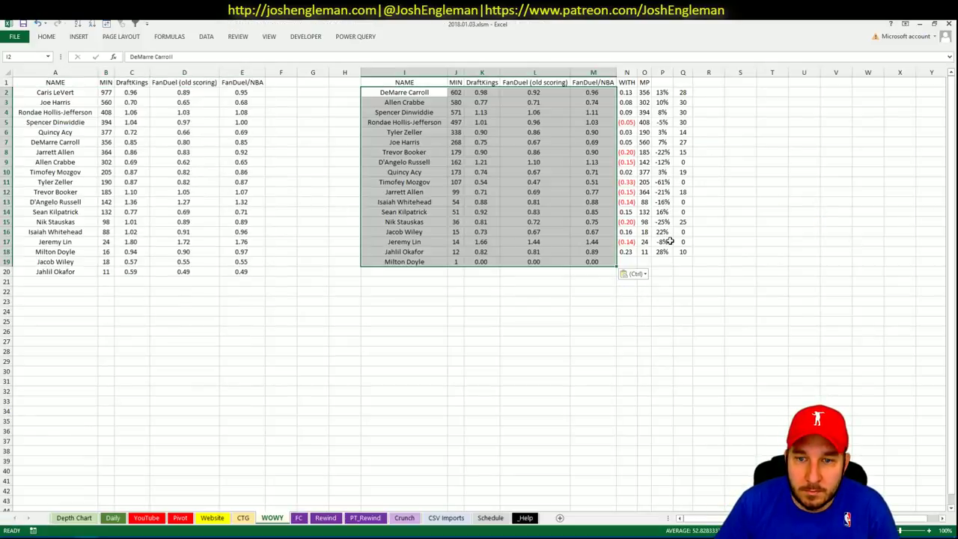
Fill the comparison formulas in N18:Q18 down to row 19 and check the lookup formula in Q19
left_click_drag(625, 252, 690, 258)
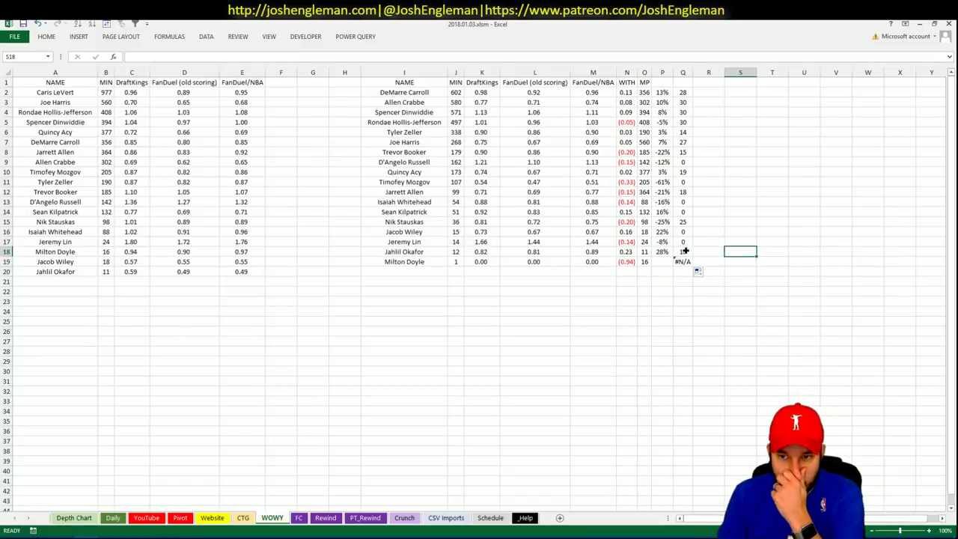
left_click(682, 261)
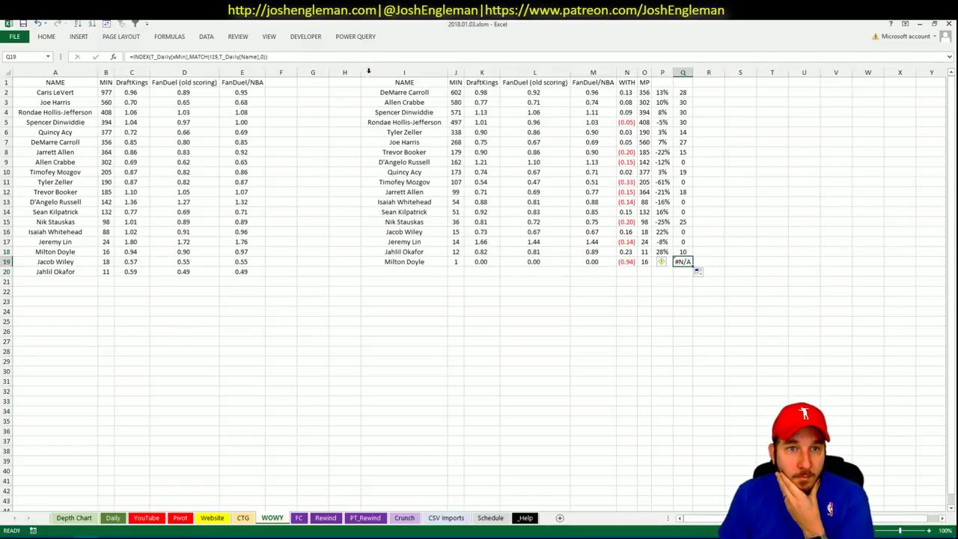
left_click(805, 183)
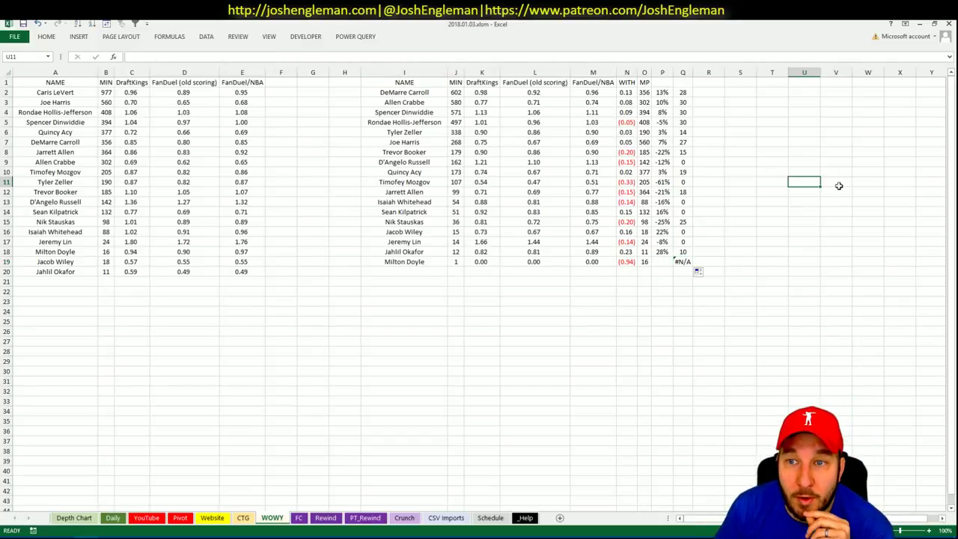
Apply the custom number format 0%;[red](0%) to column P of the WOWY sheet
left_click(662, 73)
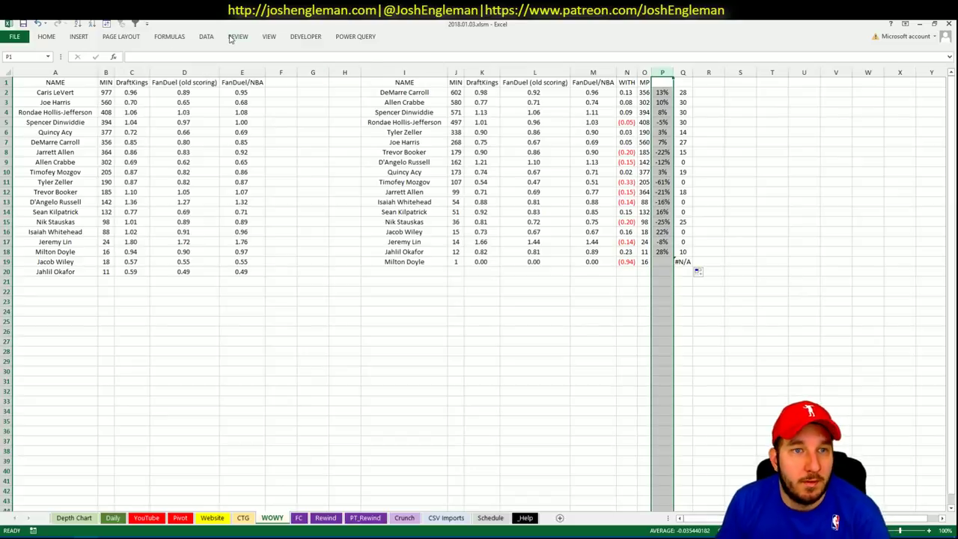
left_click(43, 36)
left_click(377, 85)
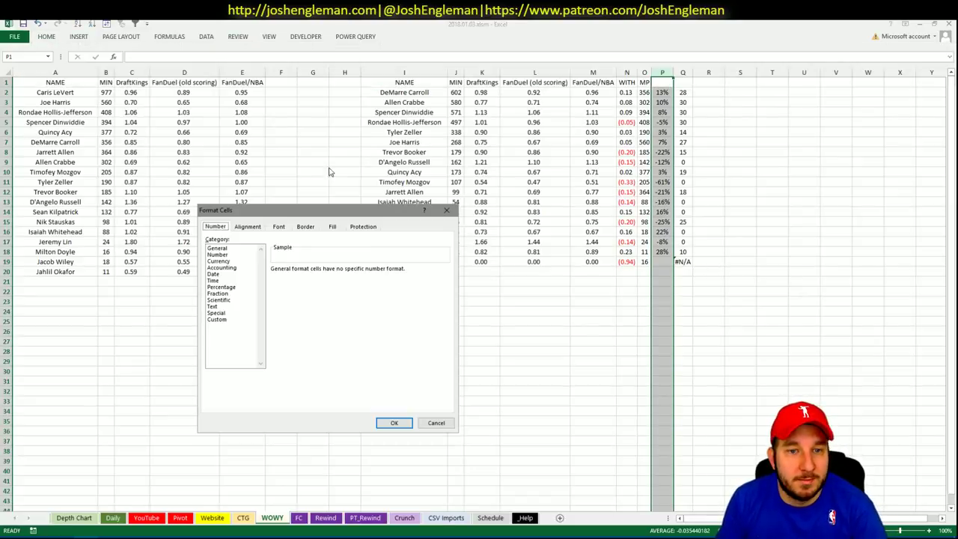
left_click(225, 319)
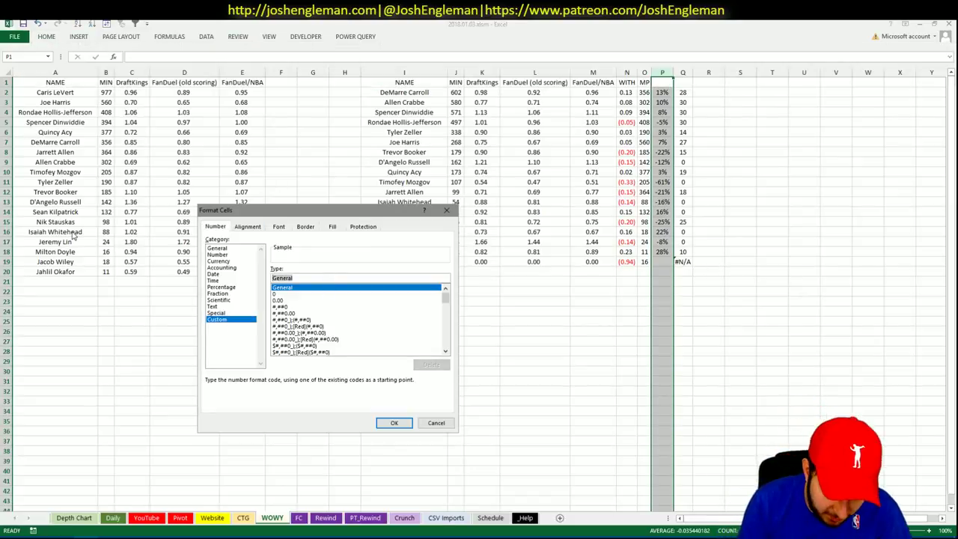
type("0%")
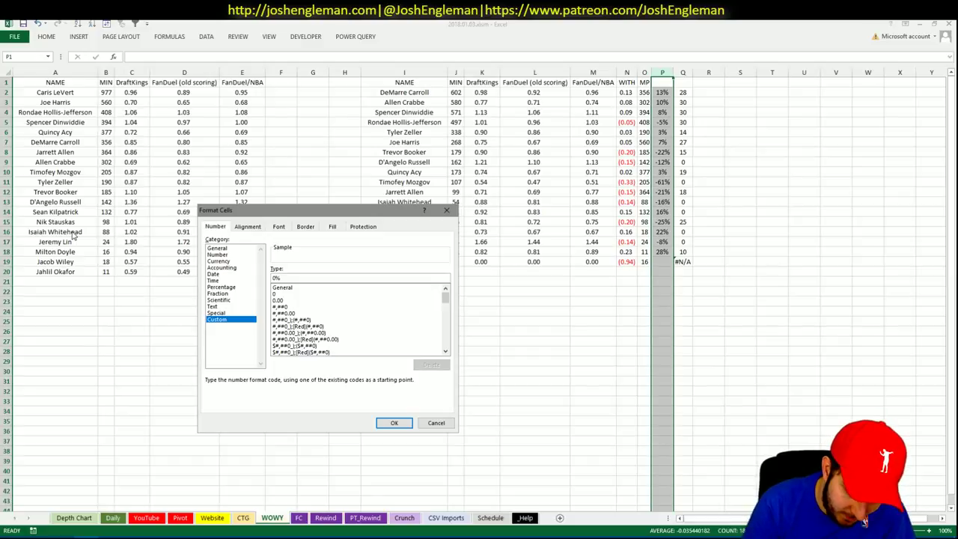
type(";[red")
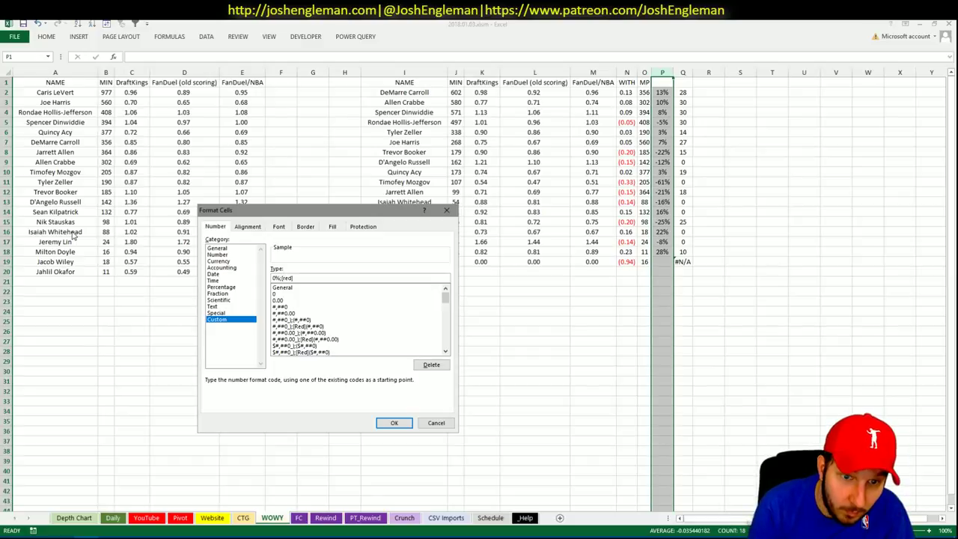
type("]")
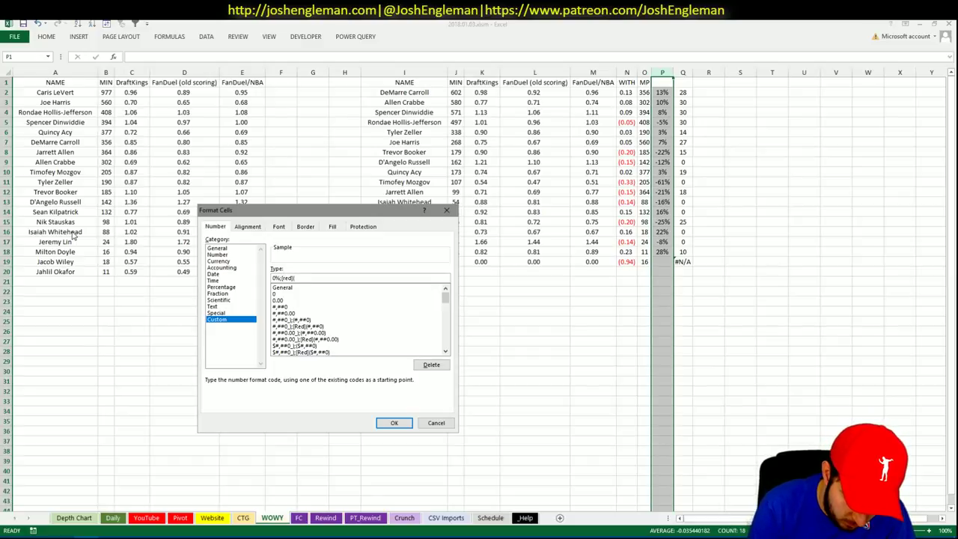
type("(0%)")
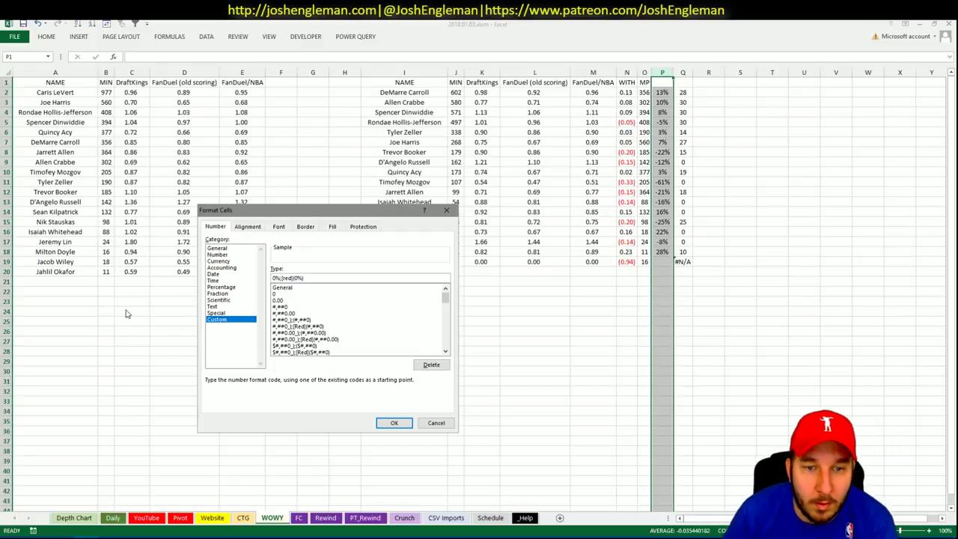
left_click(393, 422)
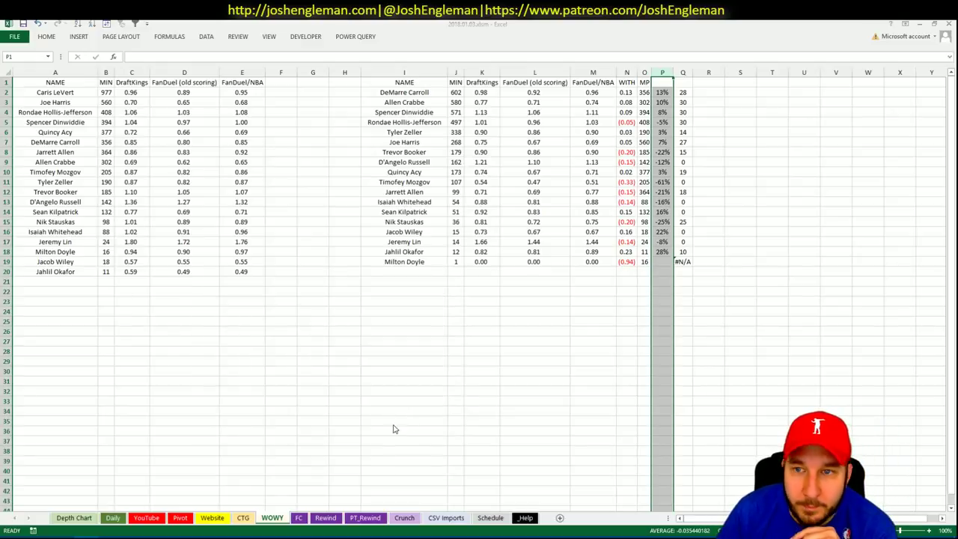
left_click(611, 339)
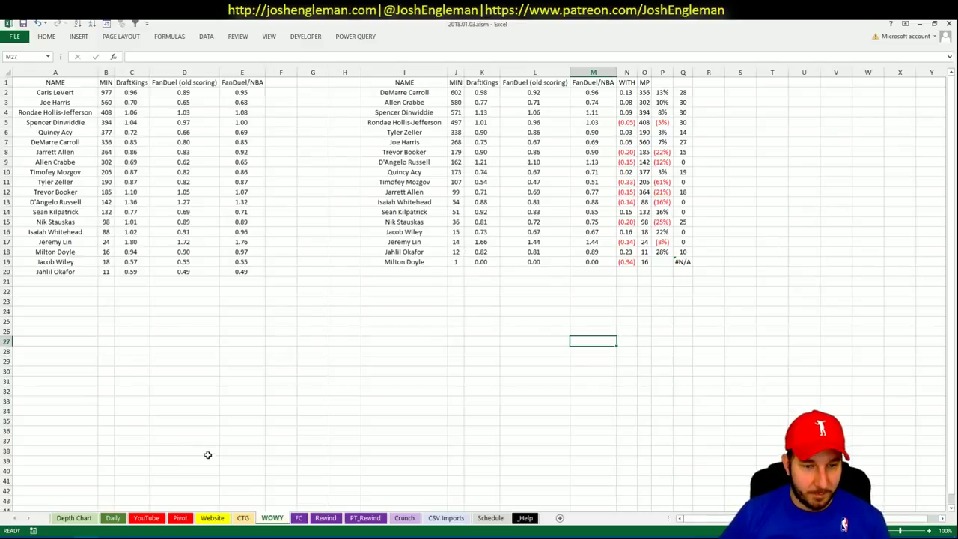
Go to the BRK block on the Pivot sheet and select shortlist name cell AM17, level with Rondae Hollis-Jefferson
left_click(182, 518)
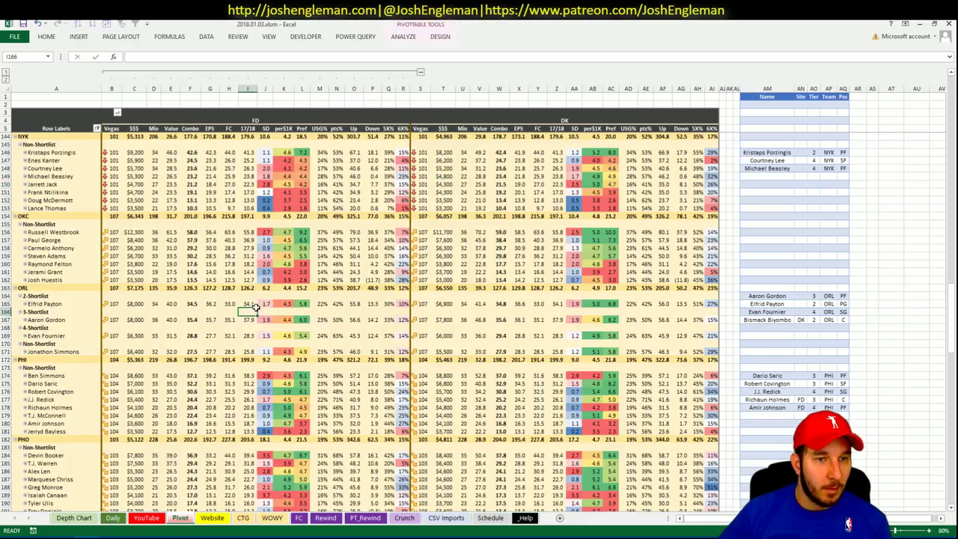
scroll(255, 308, "up", 5)
left_click(180, 519)
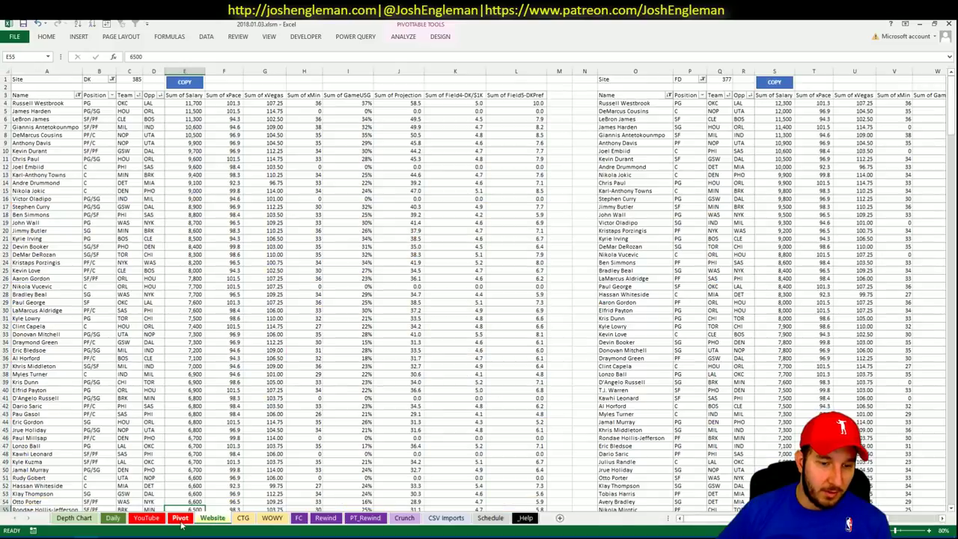
left_click(180, 518)
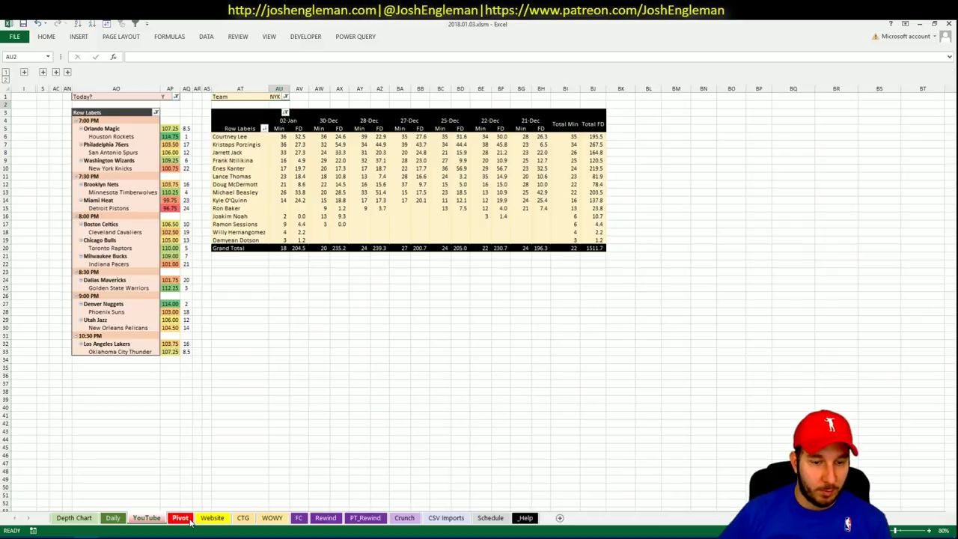
left_click(183, 519)
scroll(341, 249, "up", 1)
scroll(341, 249, "up", 20)
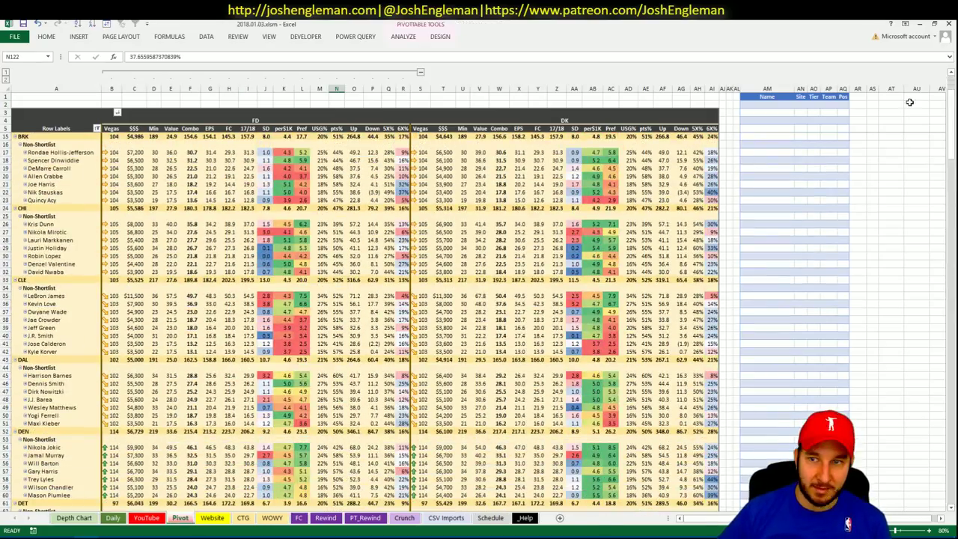
left_click(755, 151)
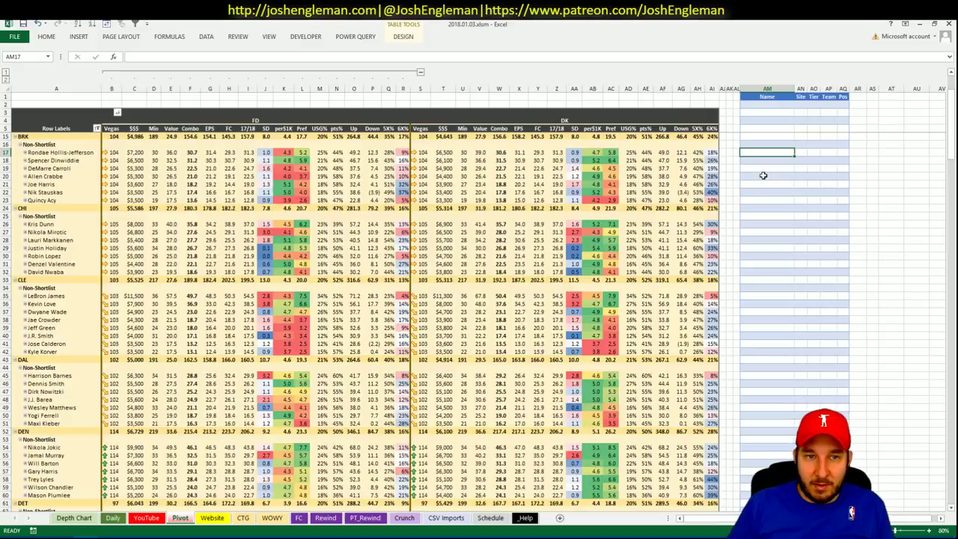
Set the team filter of the YouTube sheet's game log to BRK
left_click(147, 518)
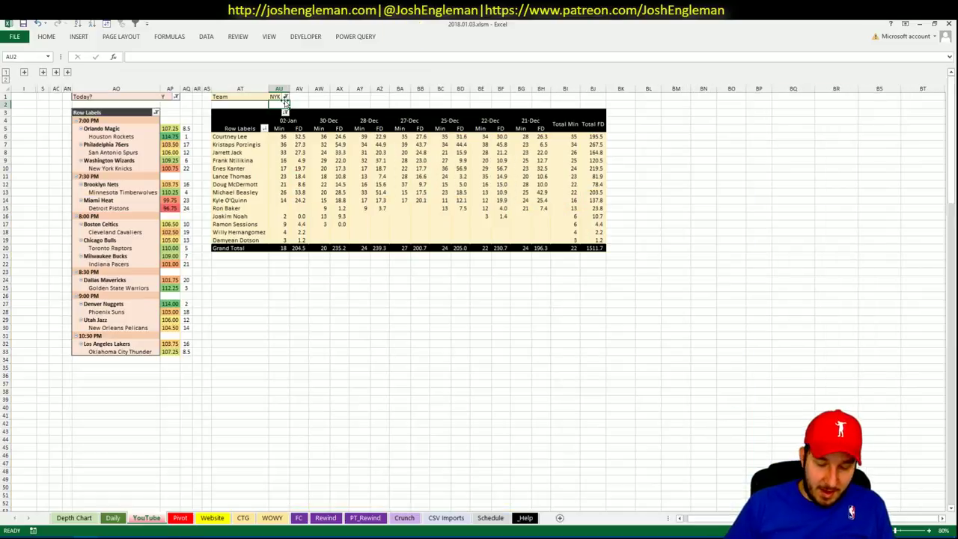
left_click(283, 98)
type("BRK")
key("Return")
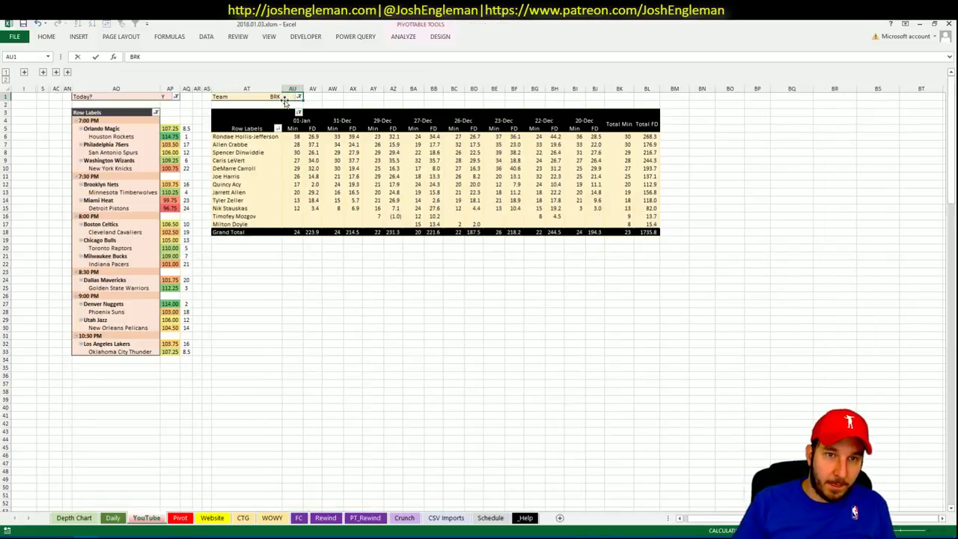
key("Return")
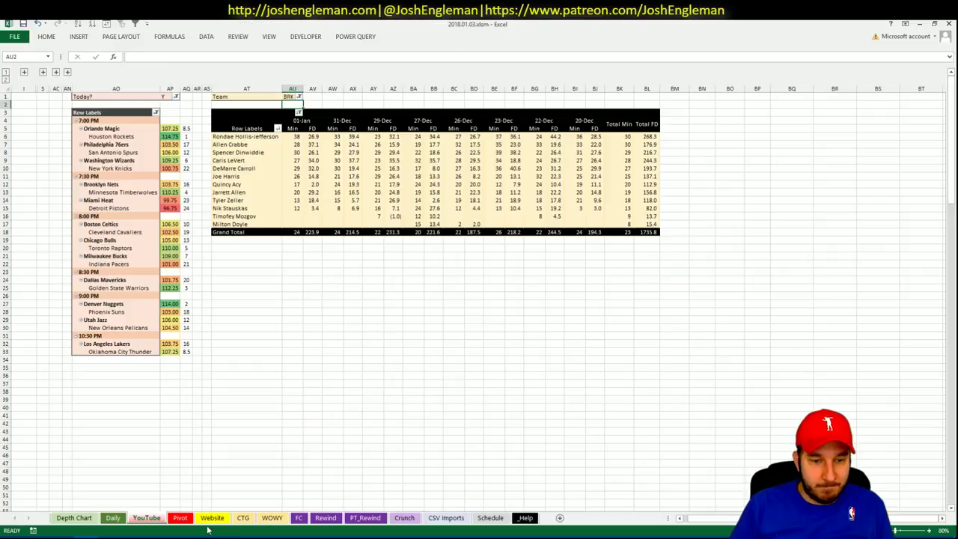
Return to the Pivot sheet and enter Ronade Hollis-Jefferson in shortlist row 17 with site DK
left_click(212, 518)
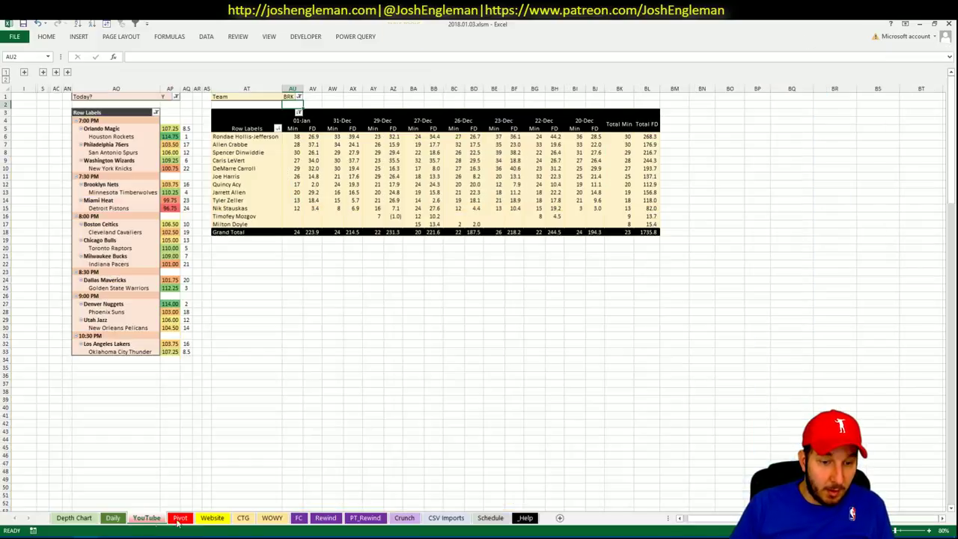
left_click(181, 517)
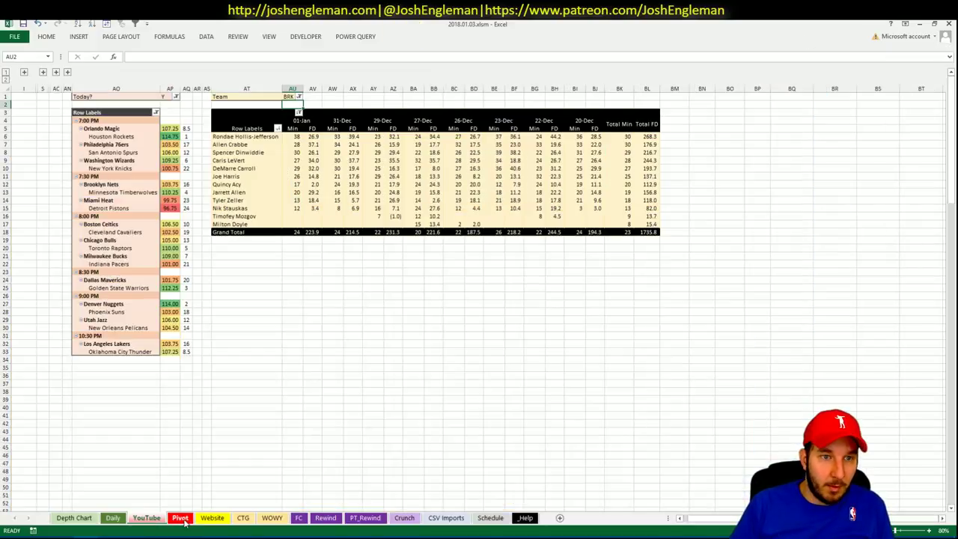
left_click(181, 518)
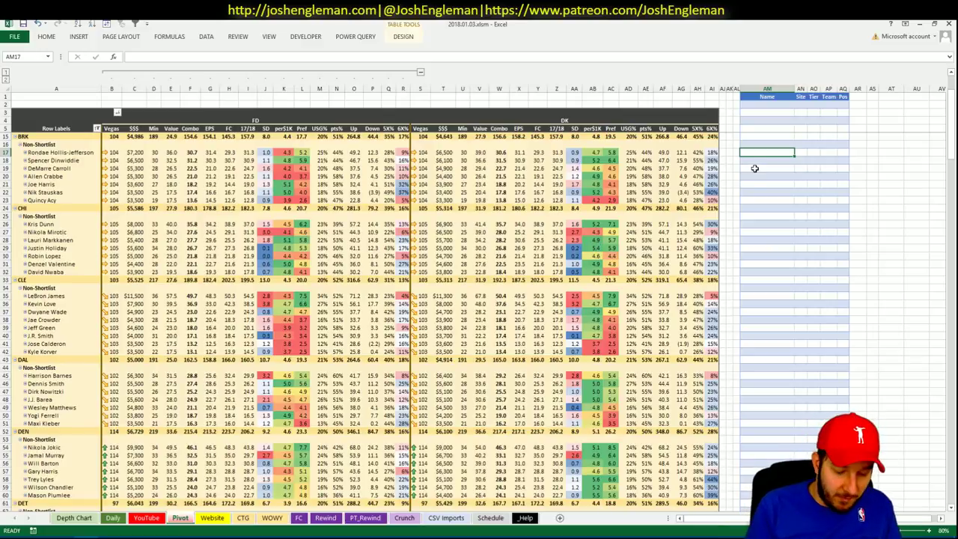
type("Ronade Holl")
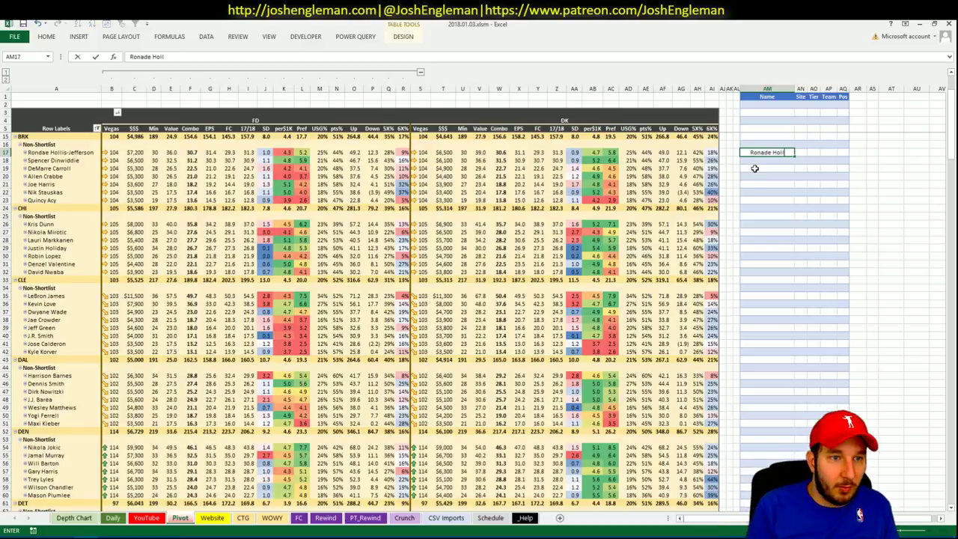
type("is-Jeffe")
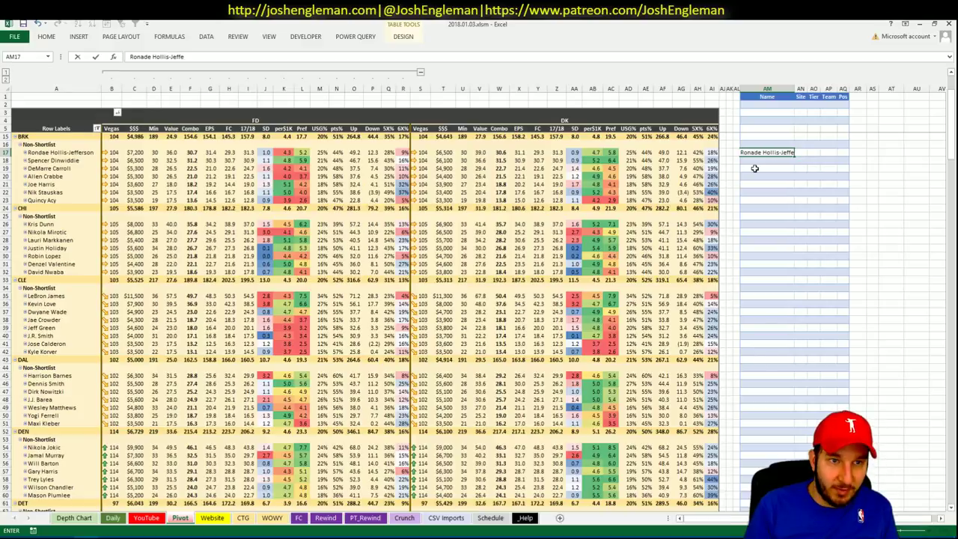
type("rson")
key("Tab")
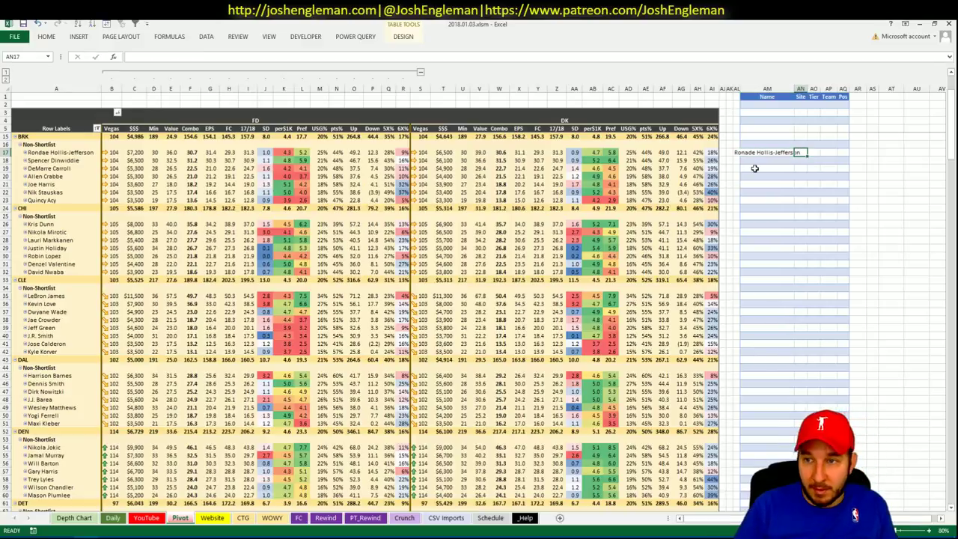
type("DK")
key("Tab")
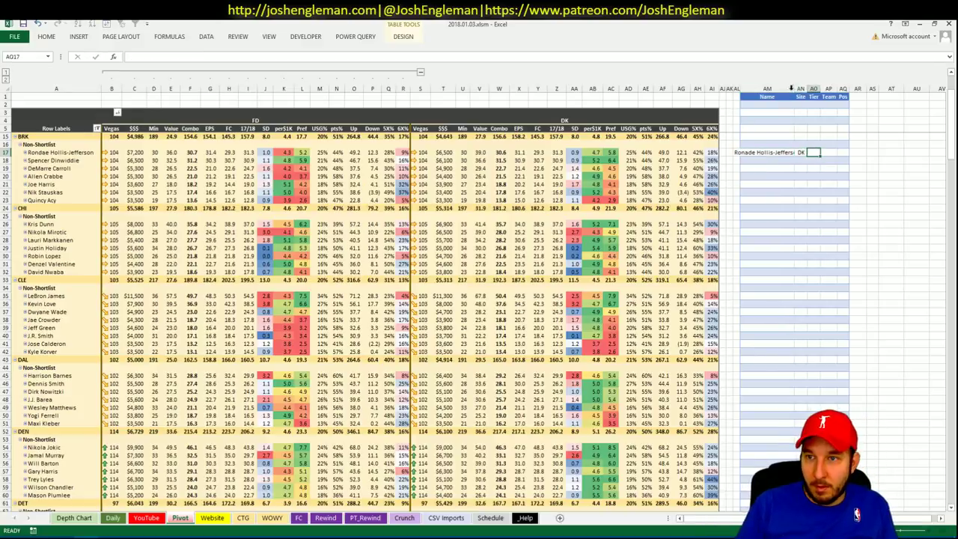
Autofit the shortlist's Name column and set the tier in row 17 to 4
left_click_drag(795, 88, 795, 88)
double_click(795, 88)
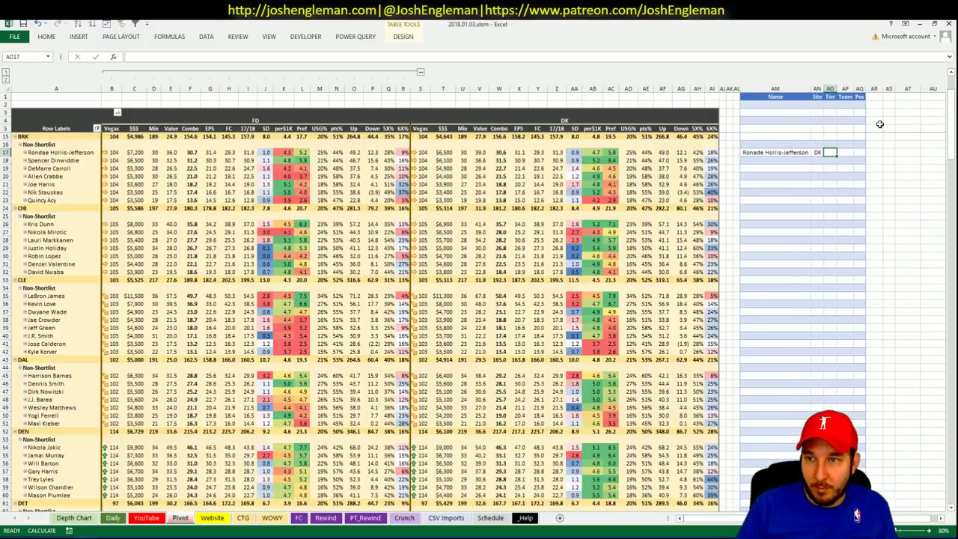
type("4")
key("Return")
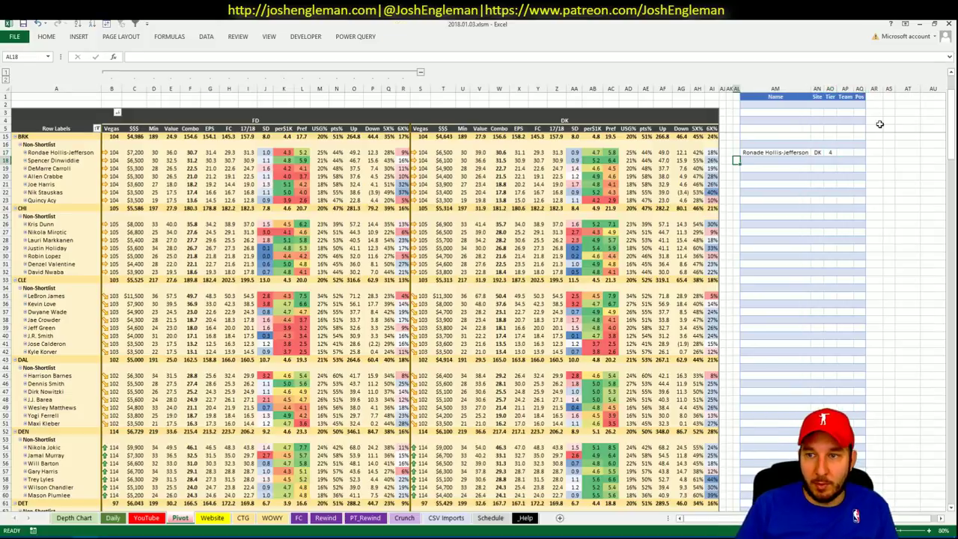
Correct the spelling of the shortlisted name in AM17 to Rondae Hollis-Jefferson
double_click(759, 151)
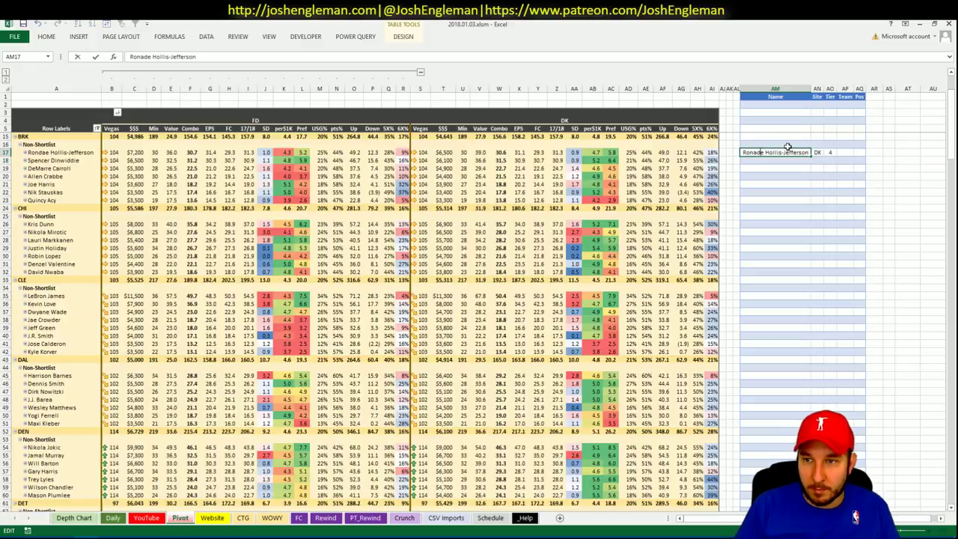
type("a")
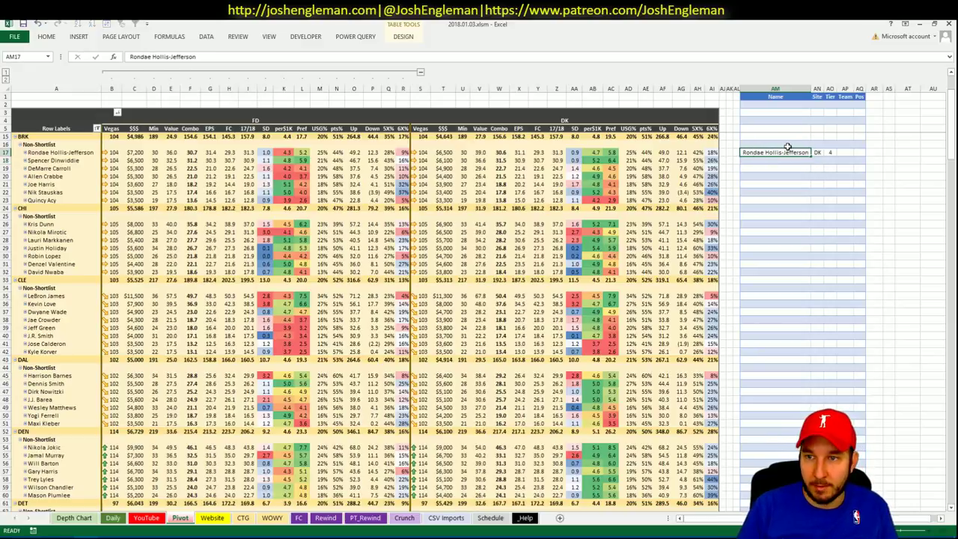
key("Return")
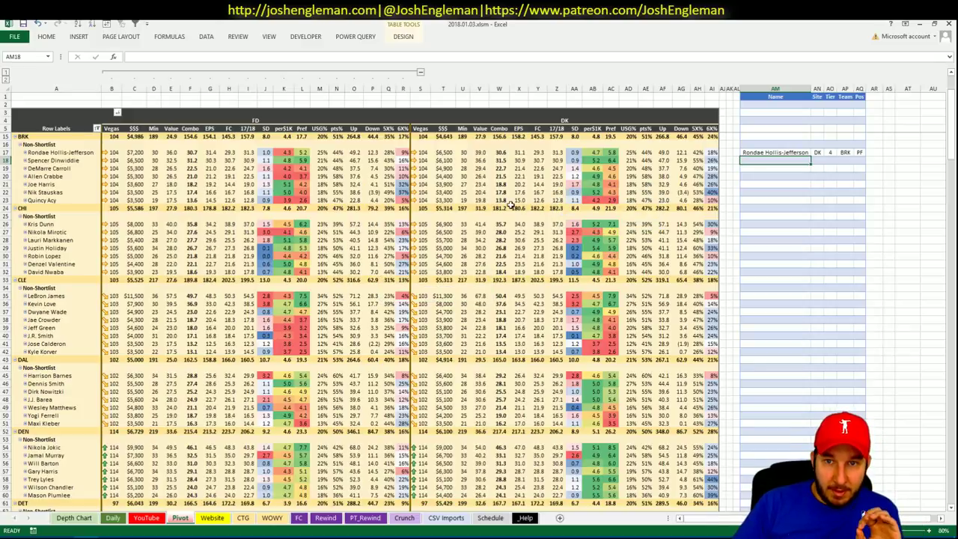
Check Spencer Dinwiddie's minutes and FD points across recent games in the YouTube sheet's BRK game log
left_click(155, 522)
left_click_drag(286, 153, 495, 153)
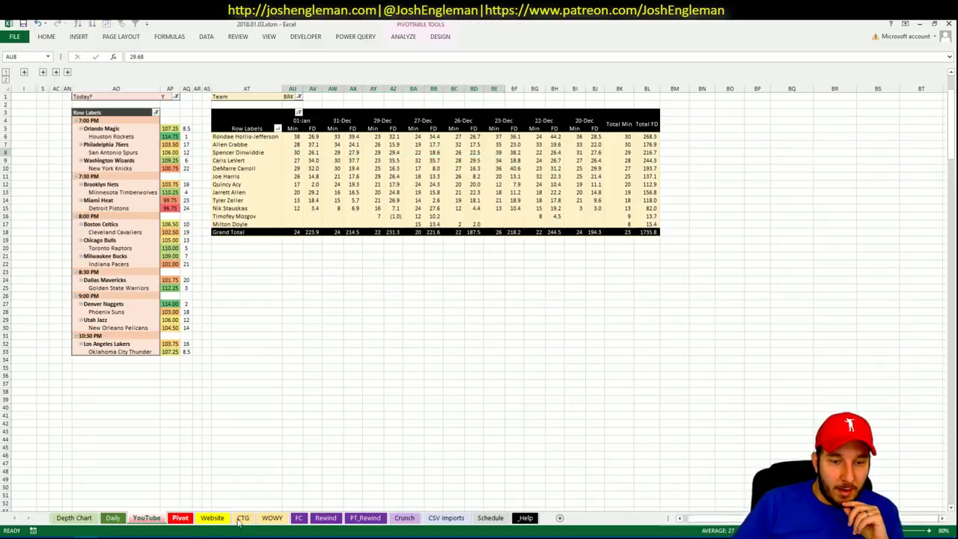
left_click(242, 521)
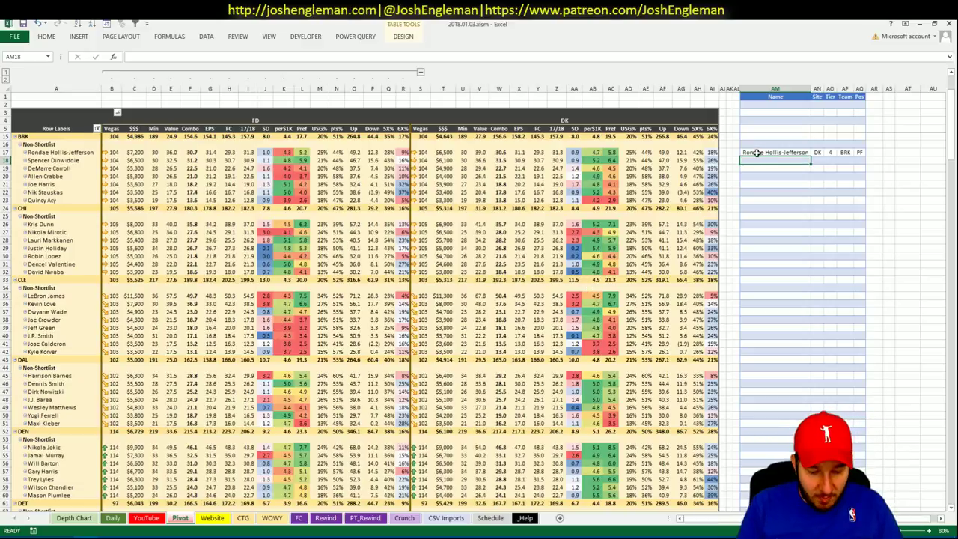
Enter Spencer Dinwiddie in row 18 of the Pivot sheet's shortlist with tier 3, leaving the site blank
type("Spencer Din")
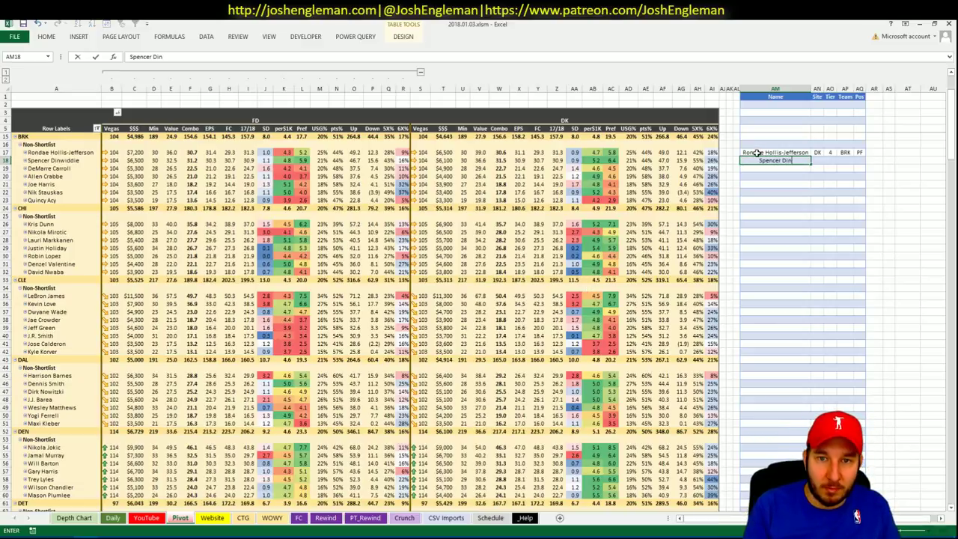
type("widdie")
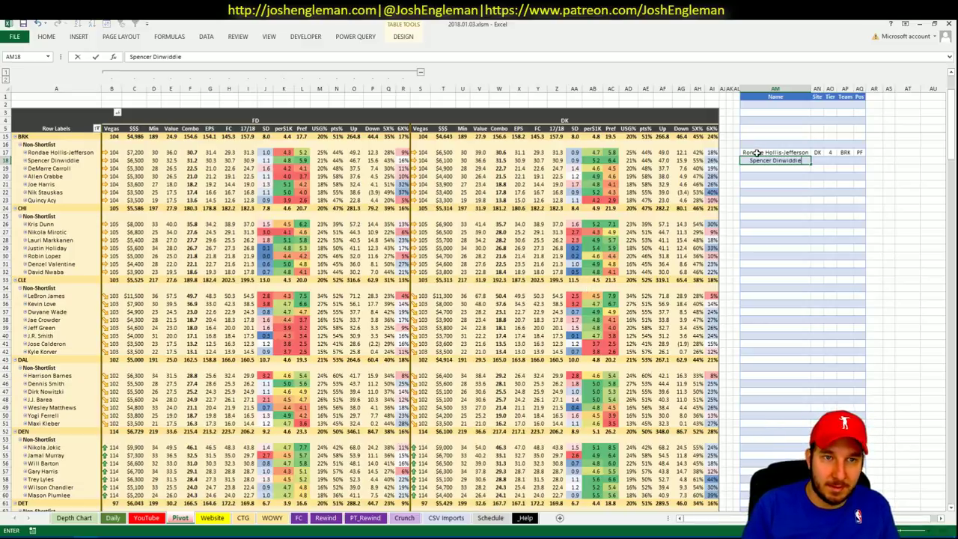
key("Return")
key("Right")
key("Right")
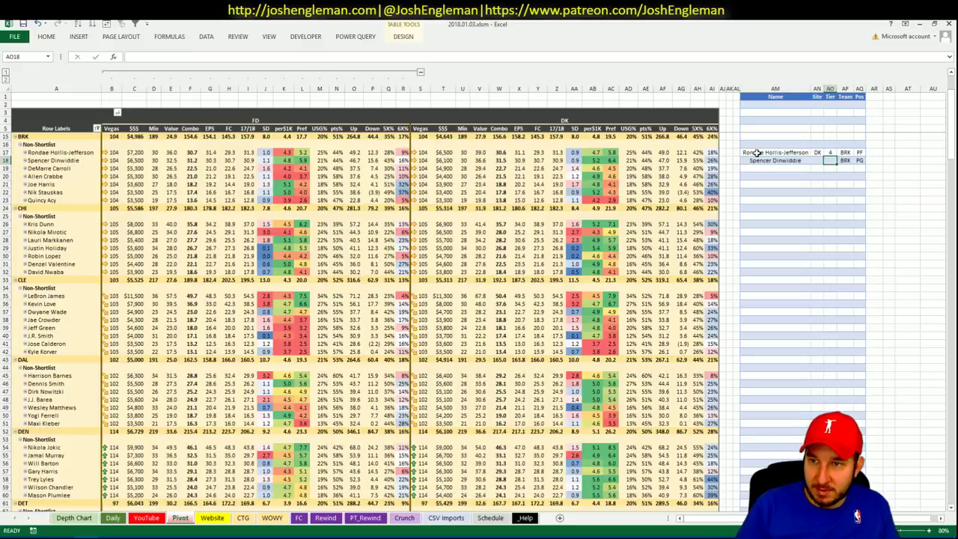
type("3")
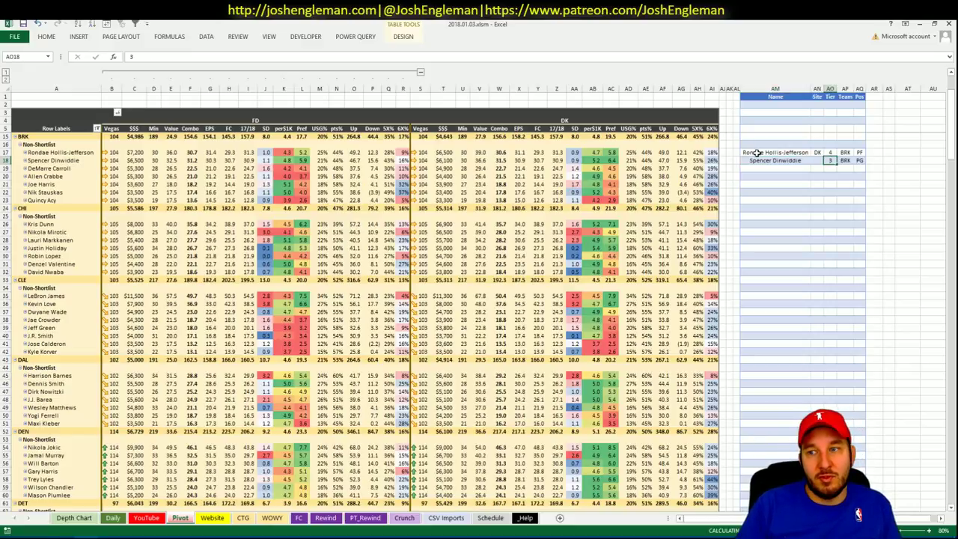
key("Return")
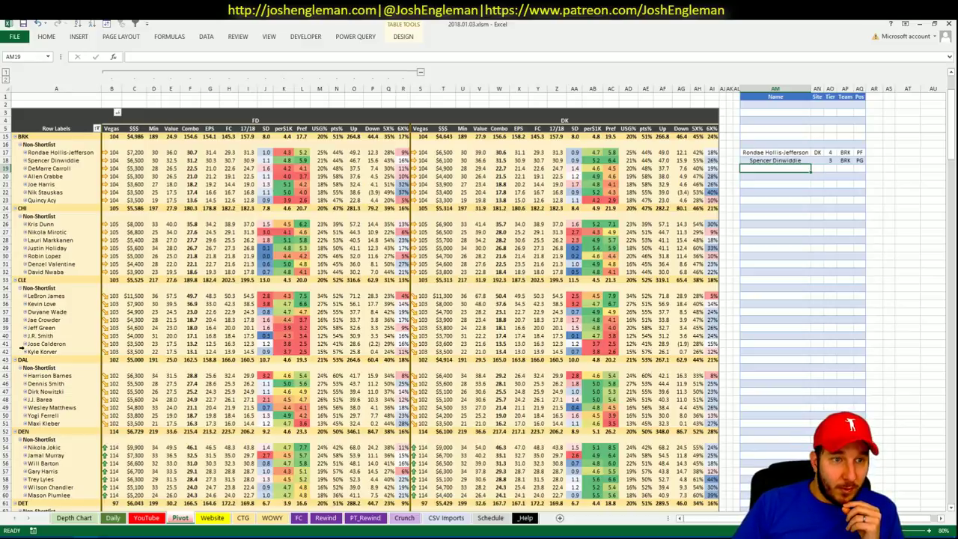
Compare the other Brooklyn players' recent game logs and WOWY on/off-court rates with their Pivot sheet projections
left_click(181, 518)
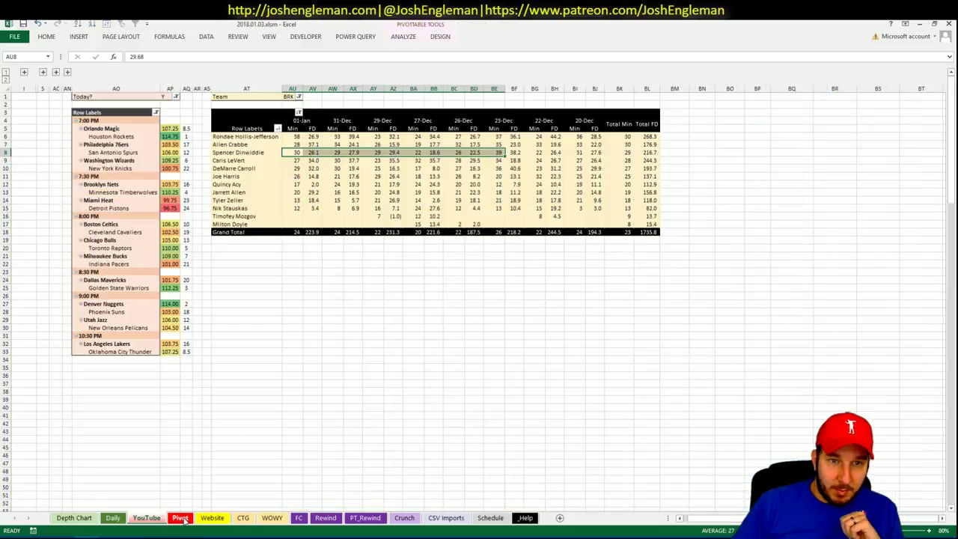
left_click(152, 518)
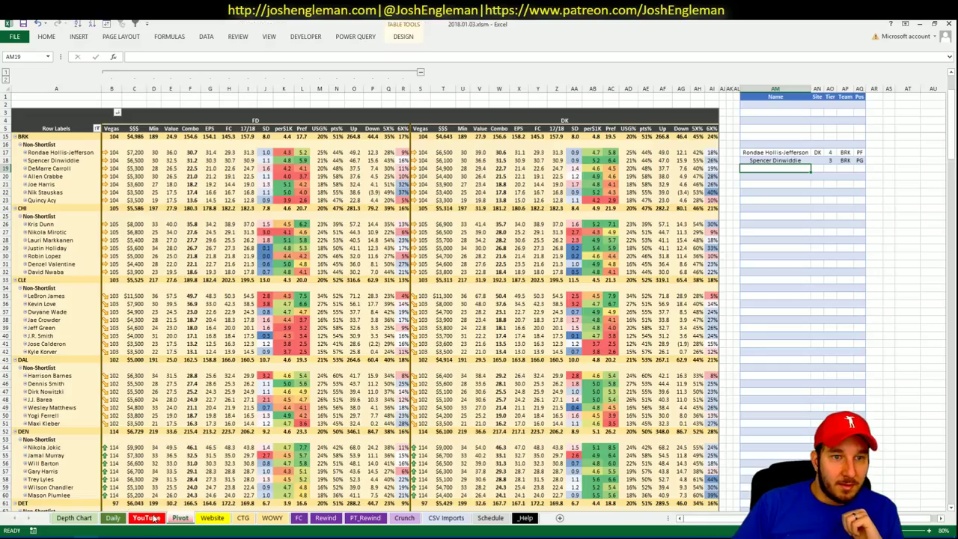
left_click(153, 517)
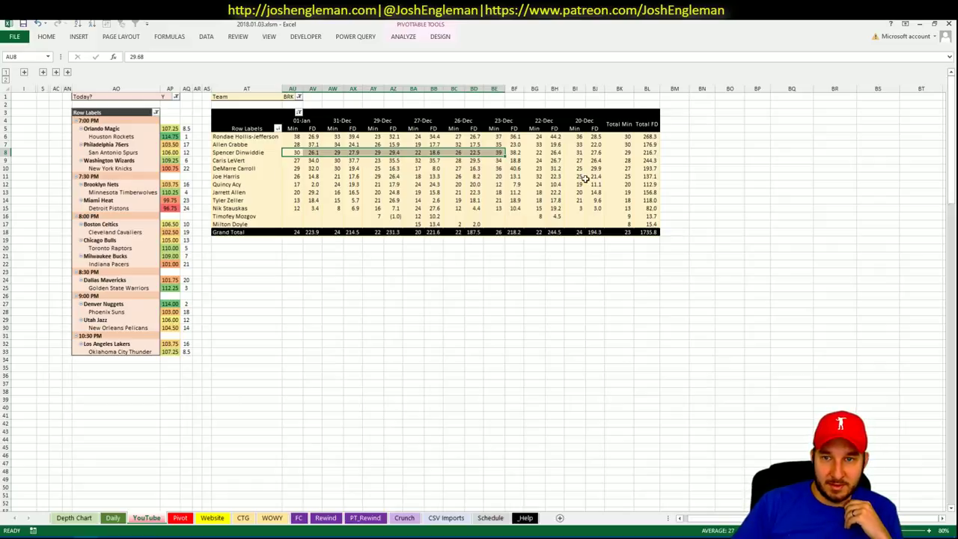
left_click(180, 518)
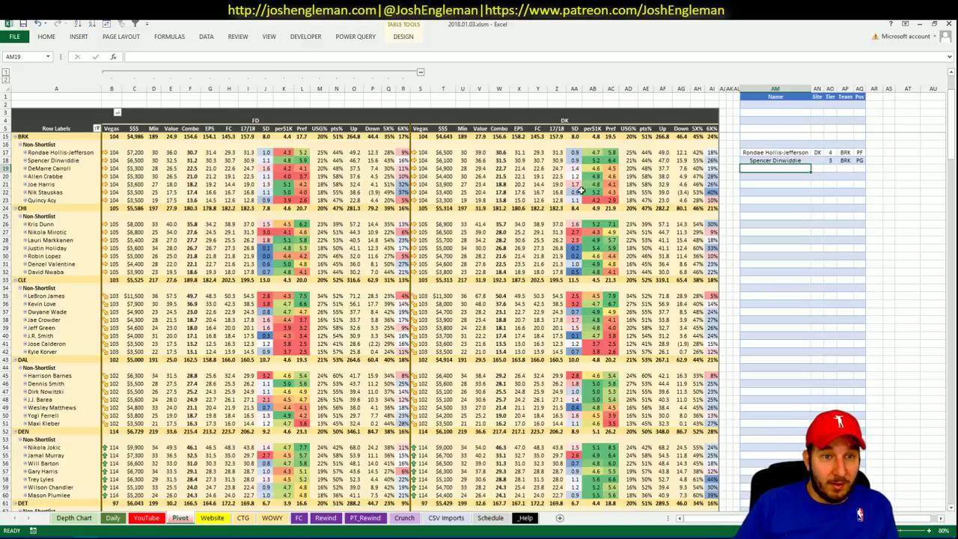
left_click(146, 517)
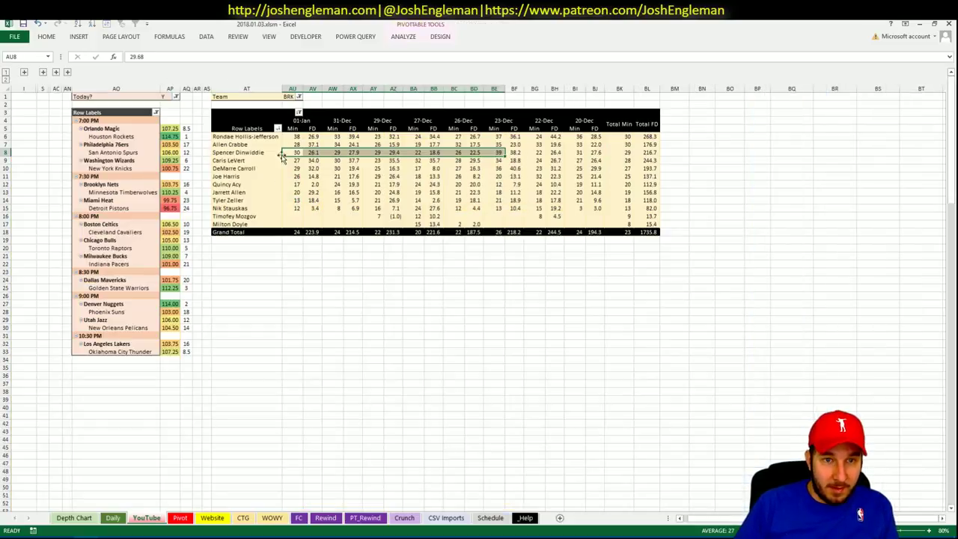
left_click(180, 519)
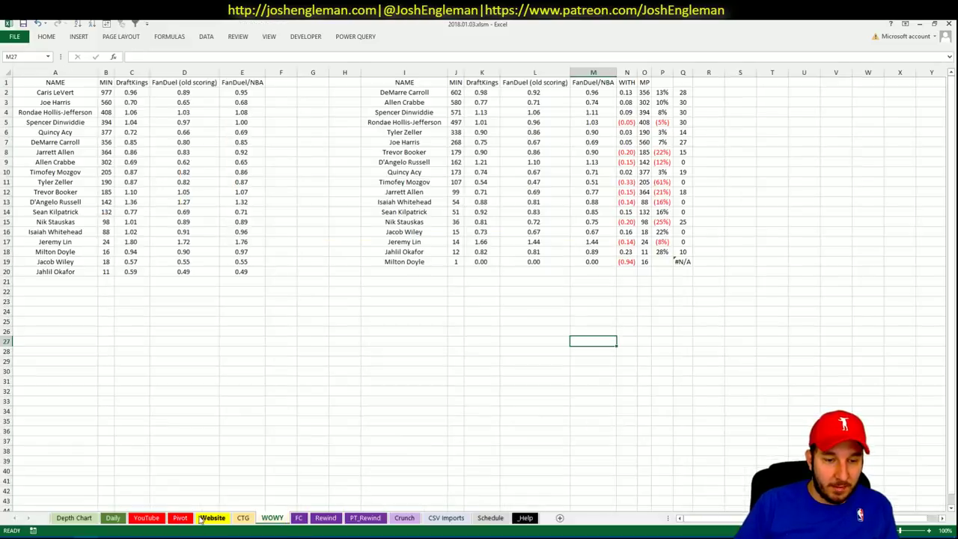
left_click(180, 519)
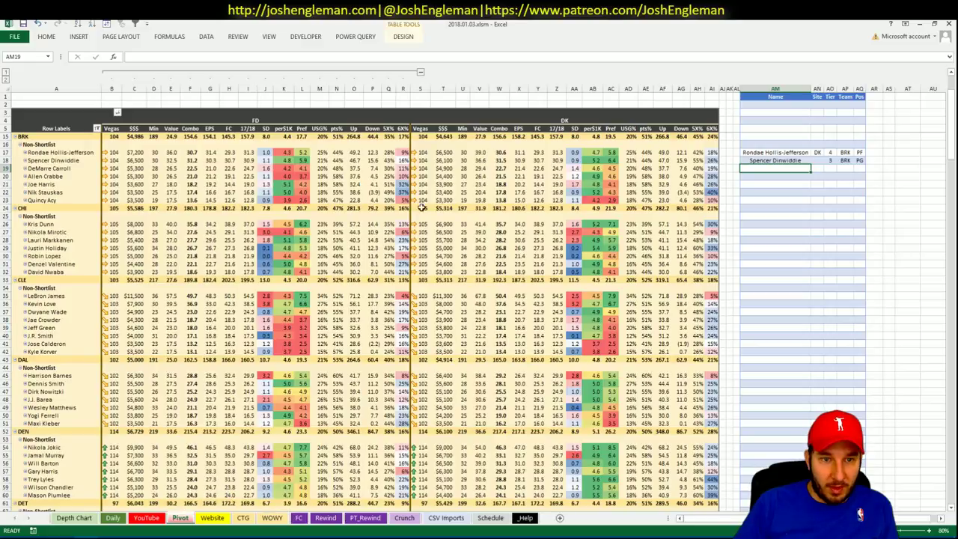
Add Allen Crabbe to shortlist row 19 with site DK and tier 2
type("Allen Crabbe")
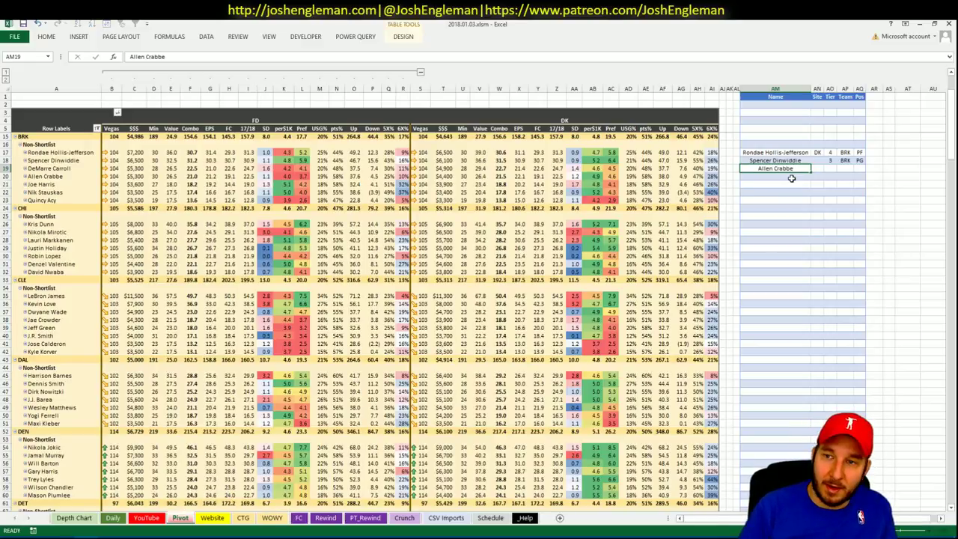
key("Tab")
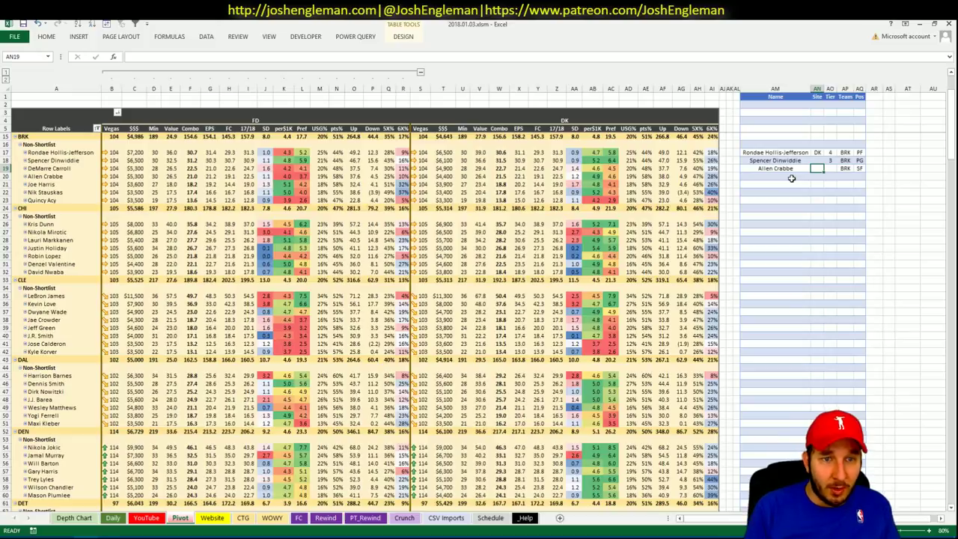
type("DK")
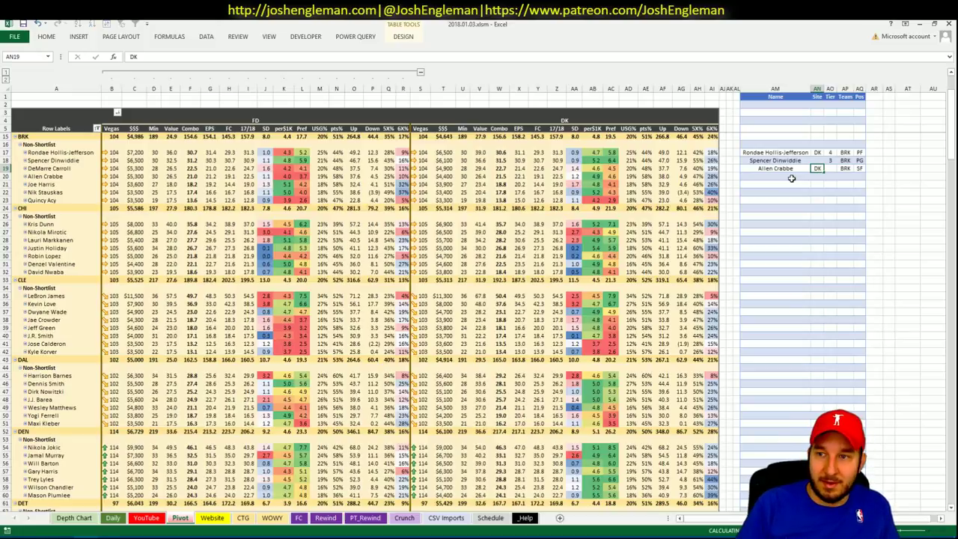
key("Tab")
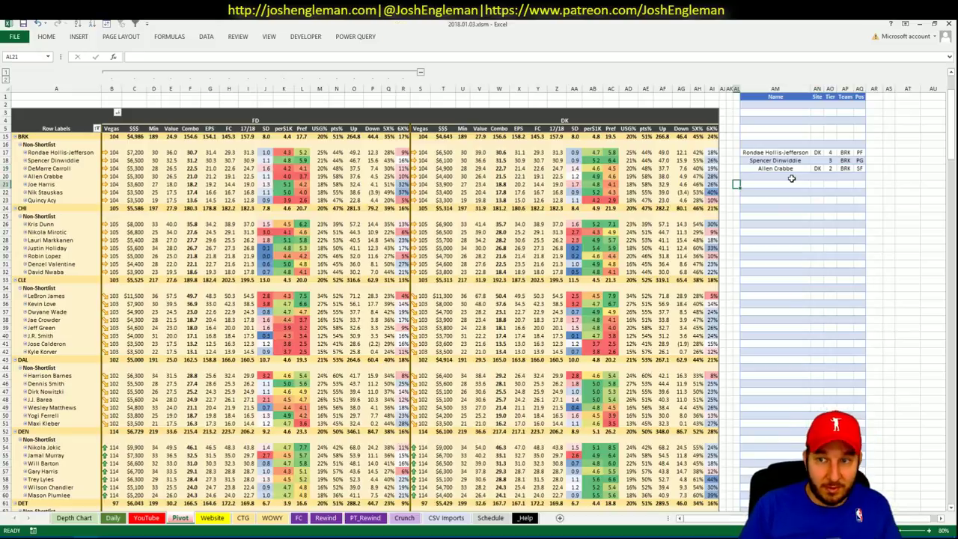
key("Return")
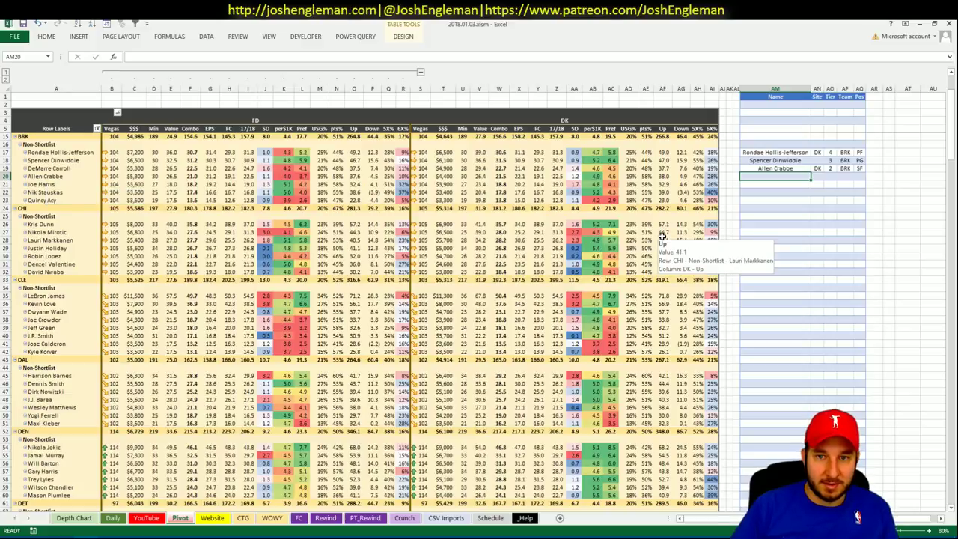
Recheck the BRK game log on the YouTube sheet and review Minnesota's player projections on the Pivot sheet
left_click(179, 518)
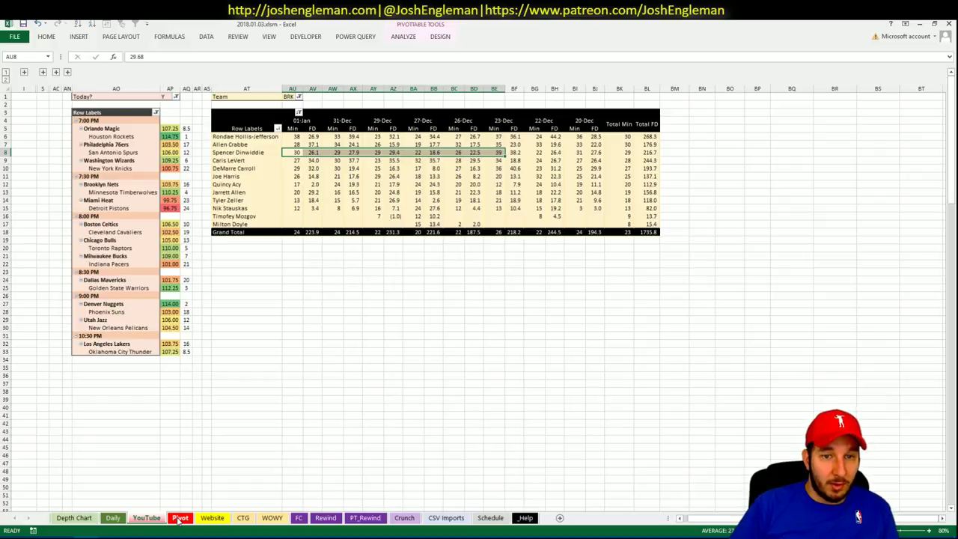
left_click(152, 517)
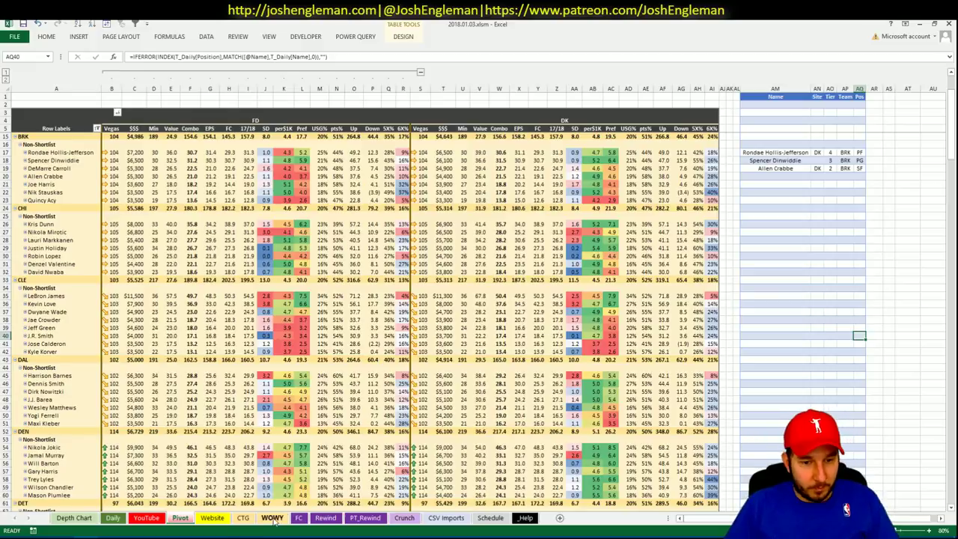
left_click(228, 391)
scroll(230, 404, "down", 2)
scroll(229, 404, "down", 20)
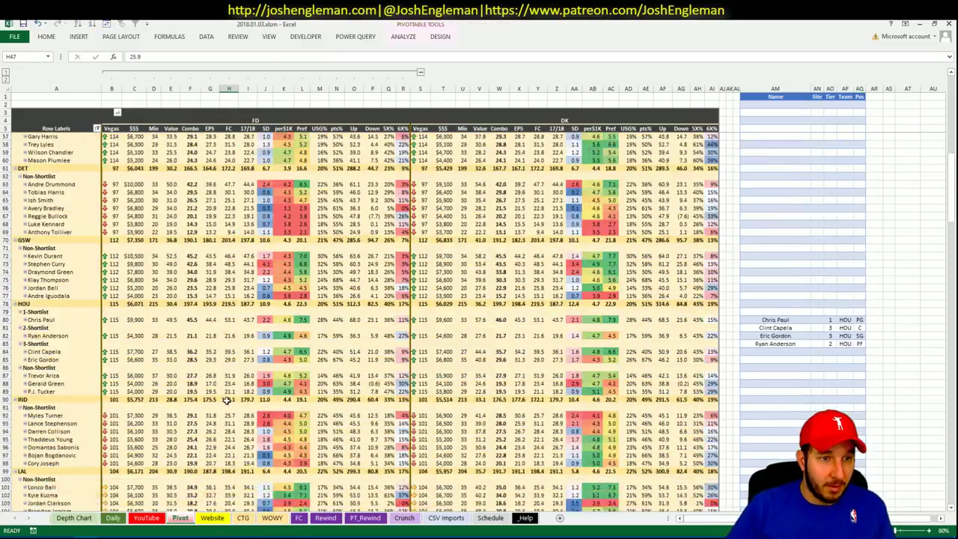
scroll(226, 399, "down", 3)
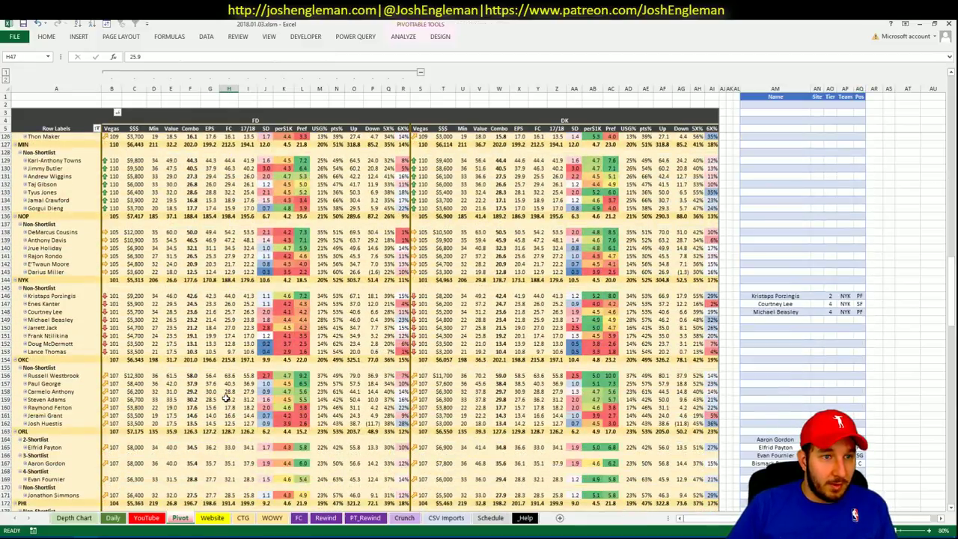
Set the opponent on the CTG sheet to BRK
left_click(180, 518)
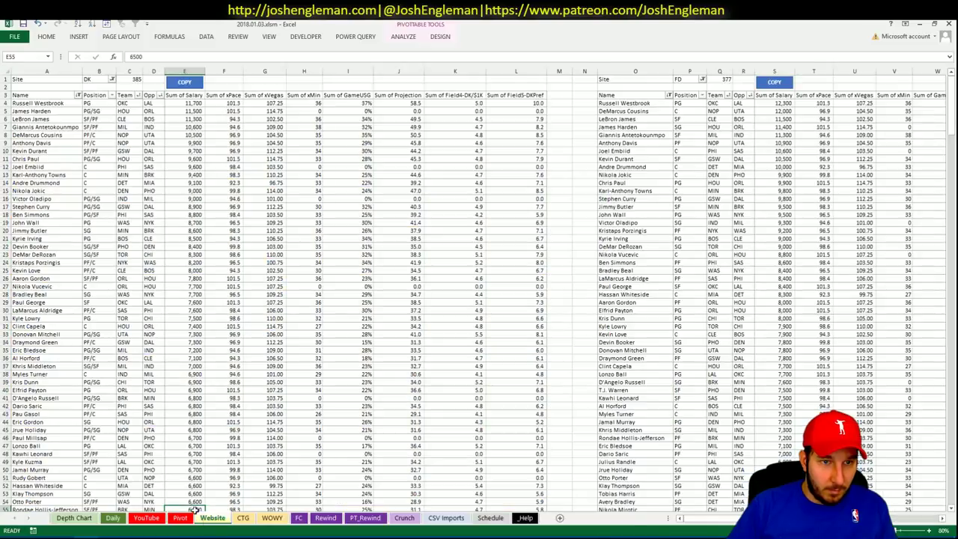
left_click(243, 518)
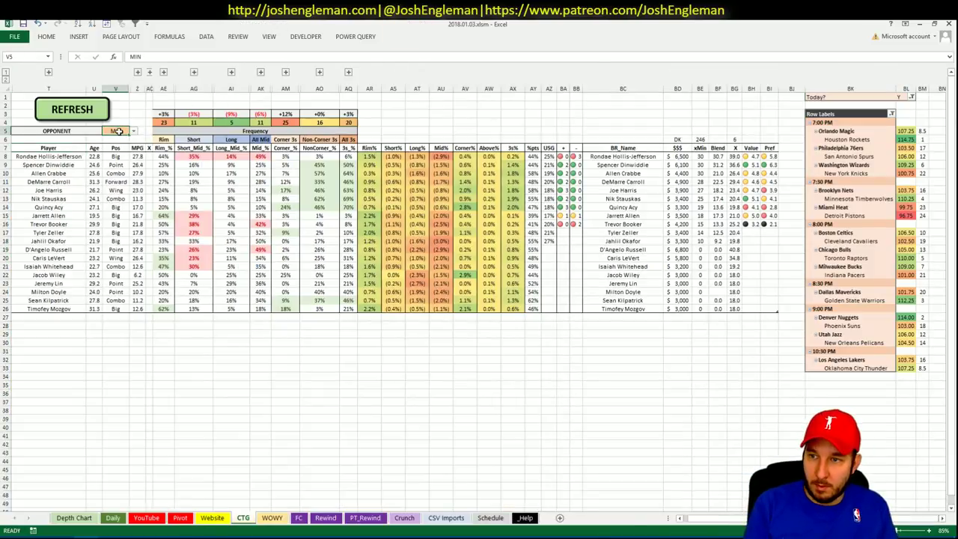
type("BRK")
key("Return")
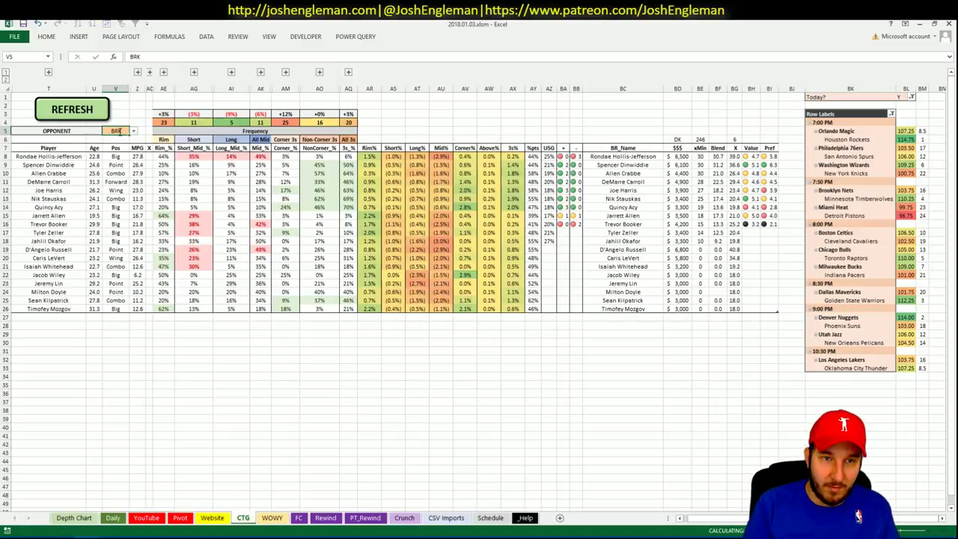
Switch to Chrome and open the Minnesota Timberwolves player stats on Cleaning the Glass by searching for "wolv"
left_click(45, 533)
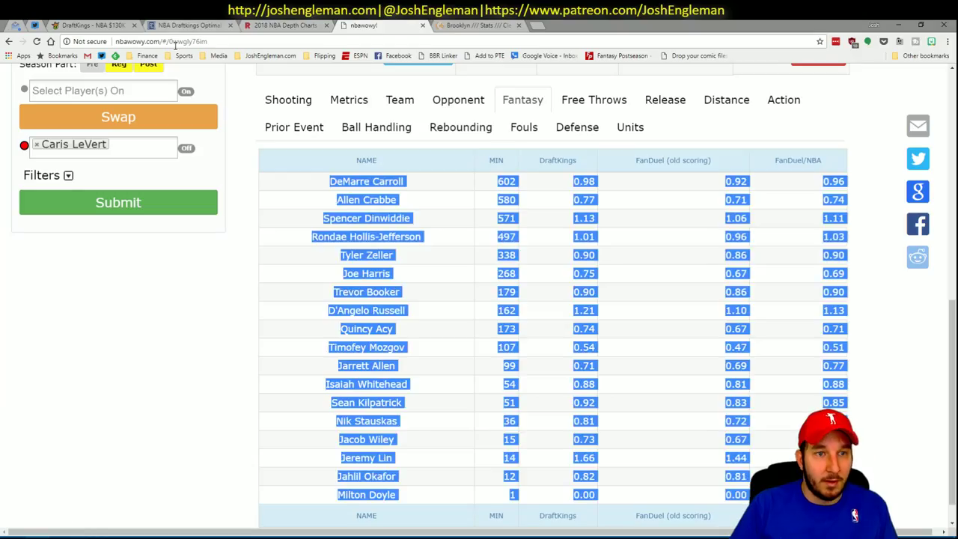
left_click(212, 25)
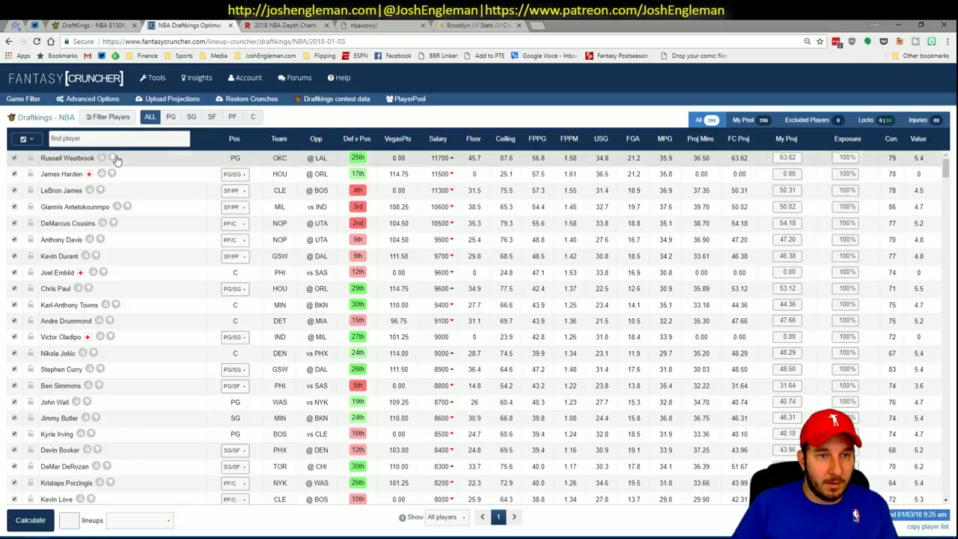
left_click(477, 25)
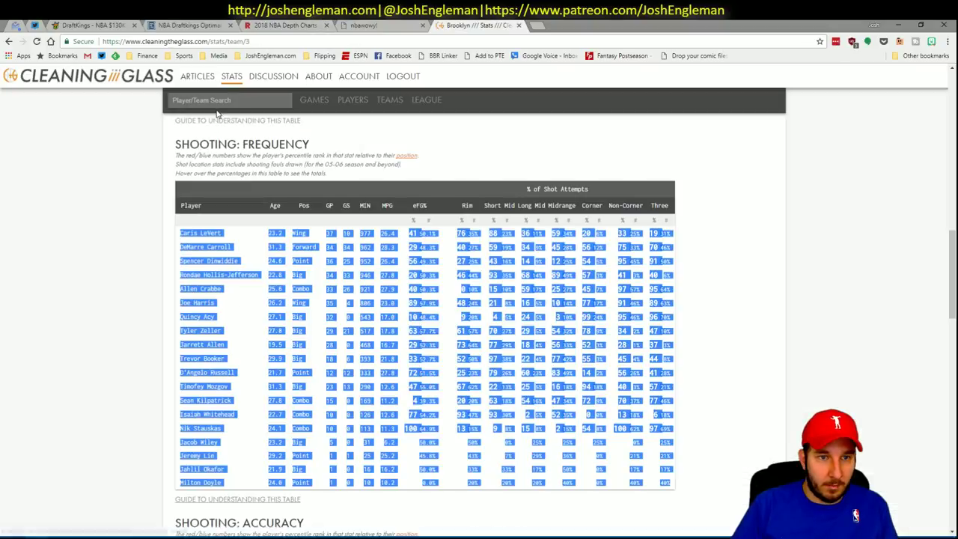
left_click(218, 102)
type("wolv")
key("Return")
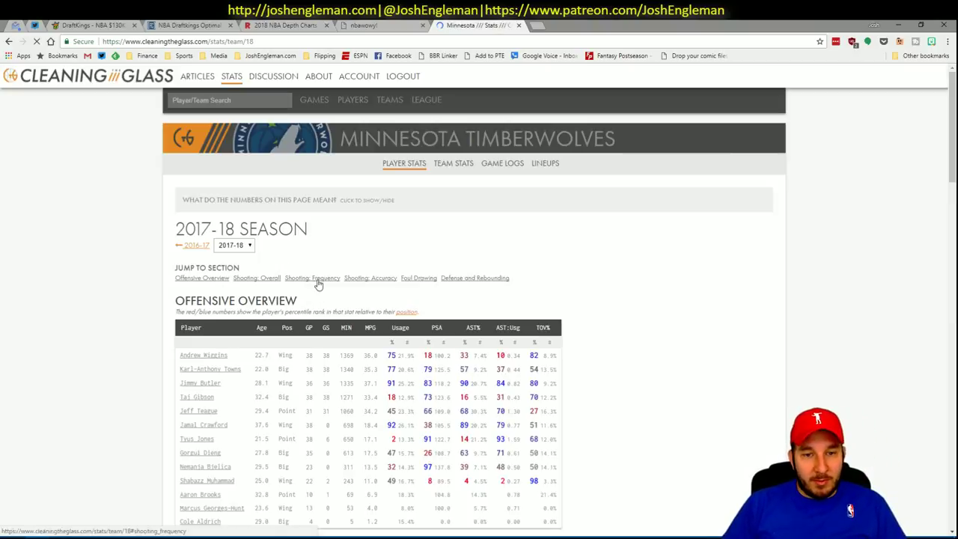
Copy all player rows of Minnesota's Shooting: Frequency table and load them into the workbook's CTG sheet
scroll(318, 280, "down", 4)
scroll(318, 280, "down", 5)
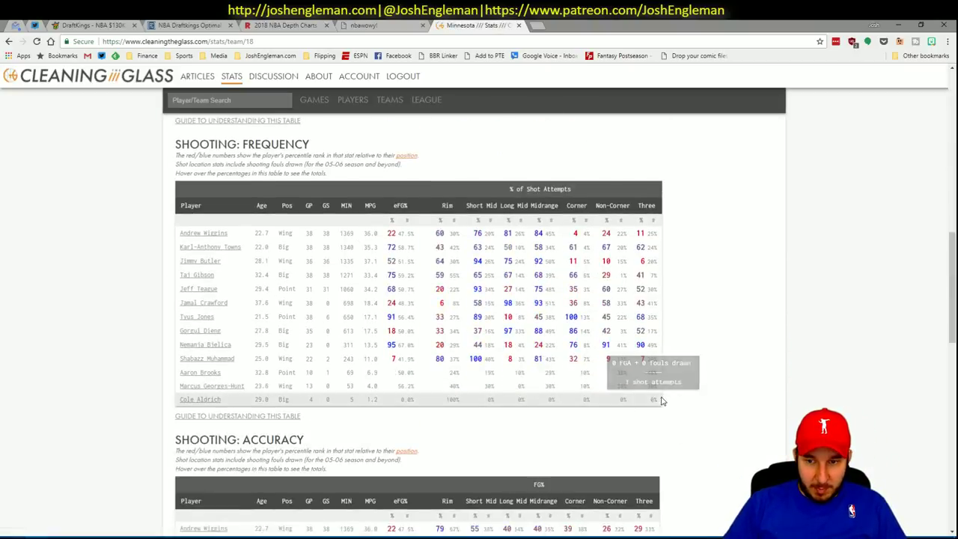
left_click_drag(658, 399, 181, 239)
key("ctrl+c")
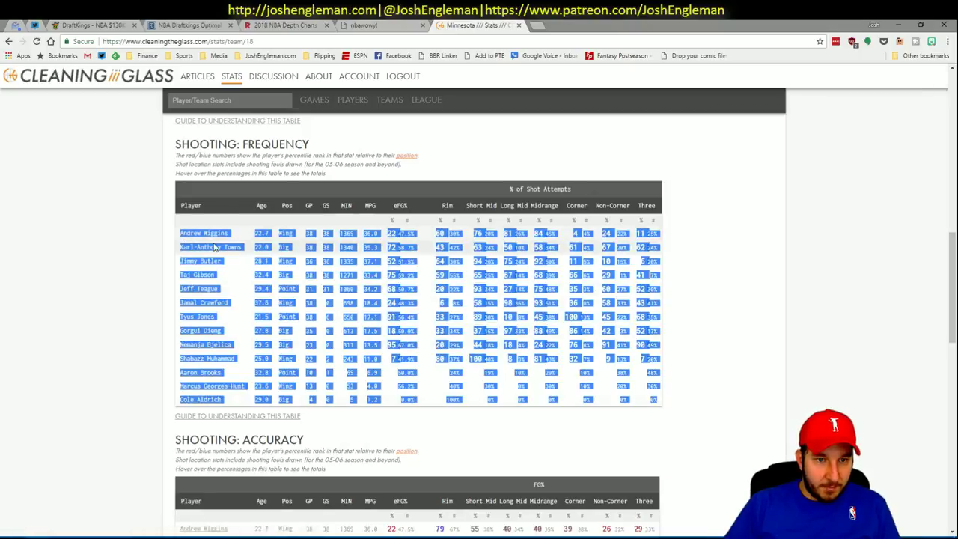
key("alt+Tab")
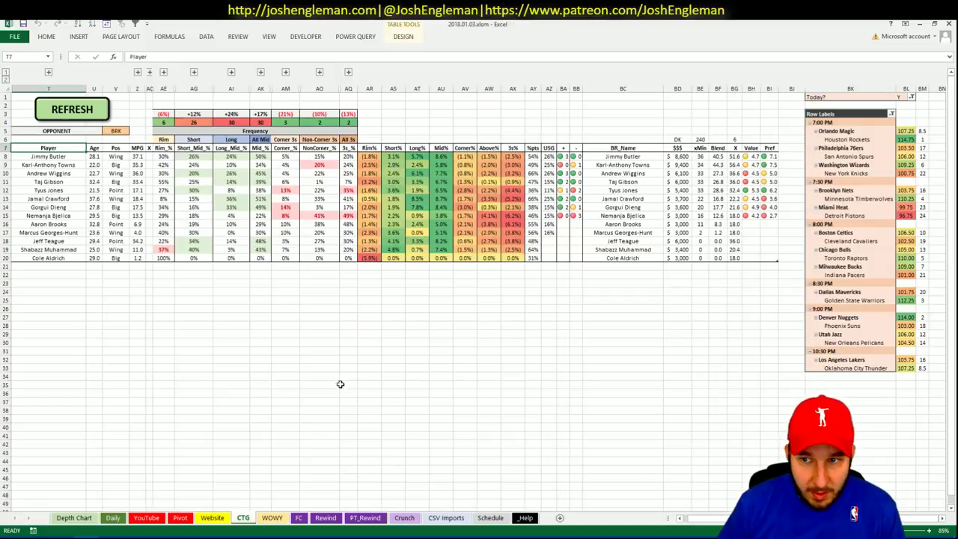
Open the WOWY sheet, then switch to the nbawowy page in Chrome
left_click(181, 519)
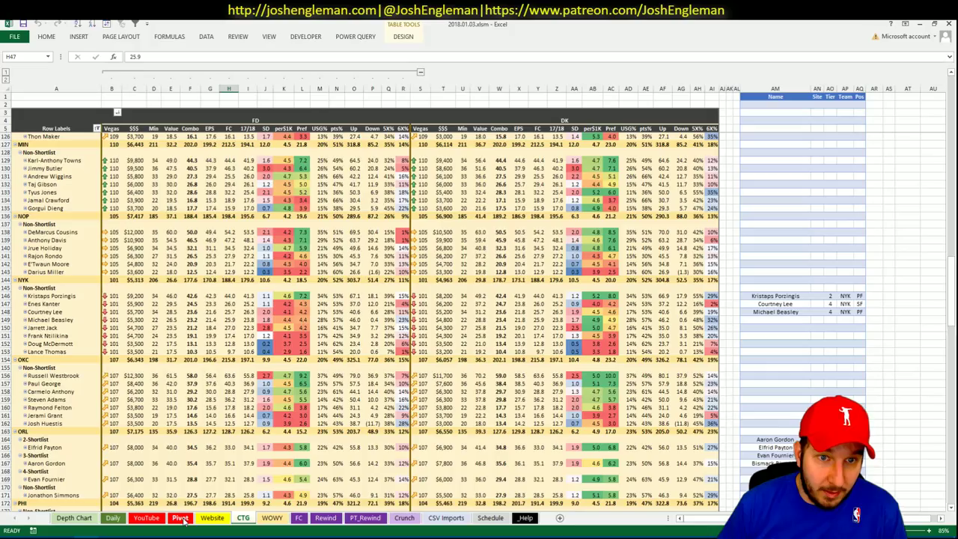
left_click(270, 518)
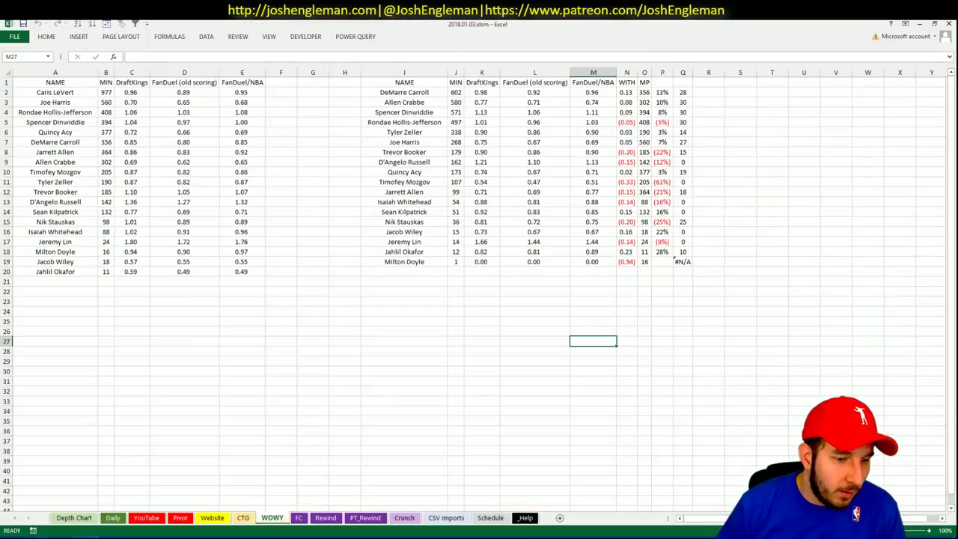
key("alt+Tab")
key("alt+Tab")
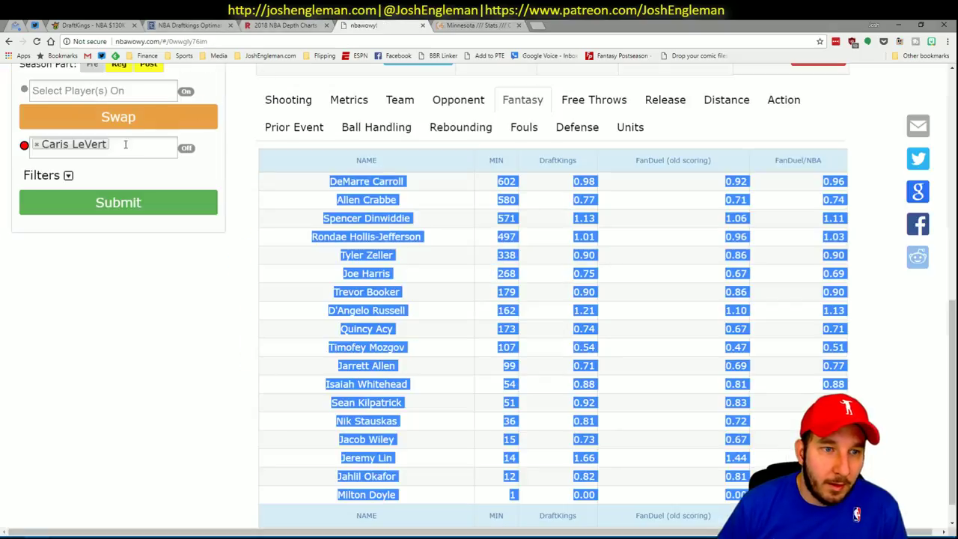
Try to query the Timberwolves' stats with Jeff Teague on the court
scroll(125, 145, "up", 3)
left_click(101, 191)
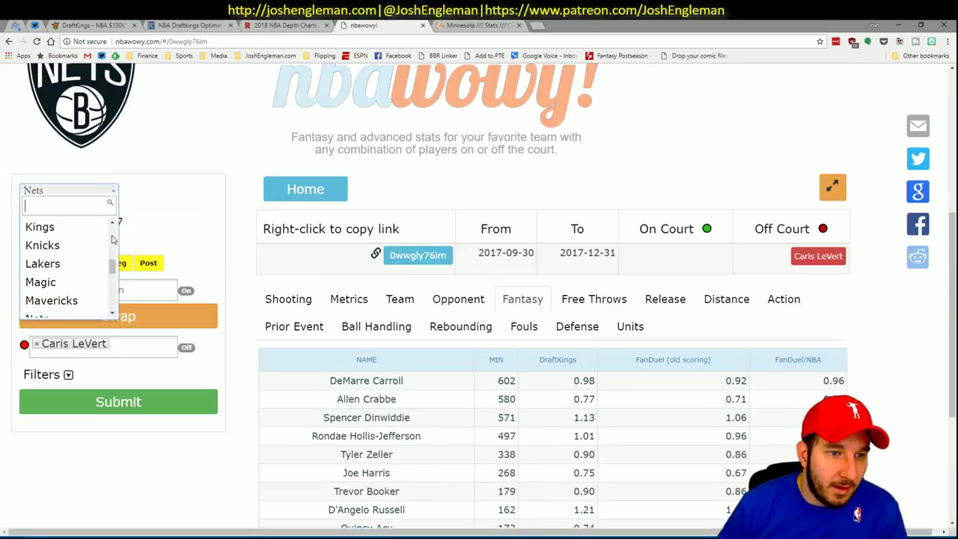
scroll(113, 239, "down", 5)
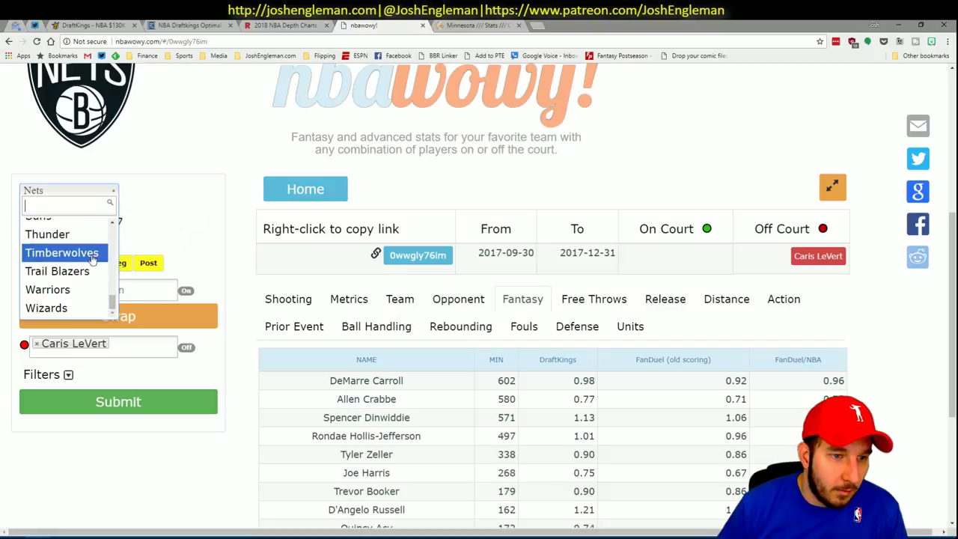
left_click(89, 257)
left_click(80, 293)
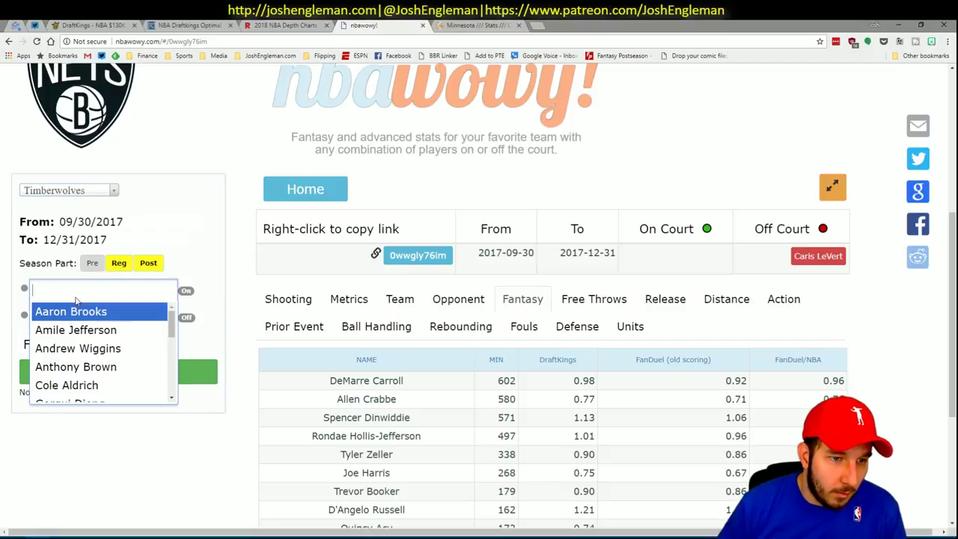
type("teagu")
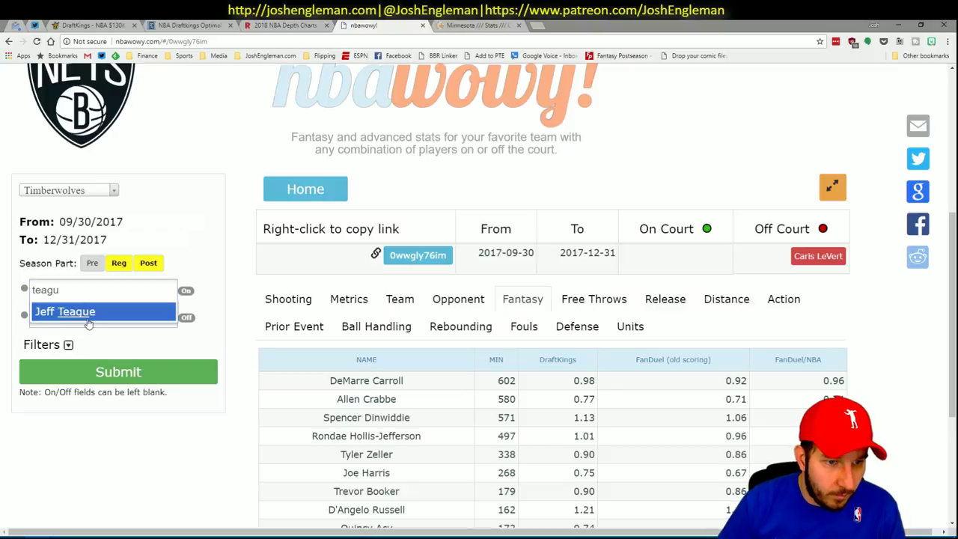
left_click(84, 315)
left_click(135, 397)
scroll(415, 338, "down", 3)
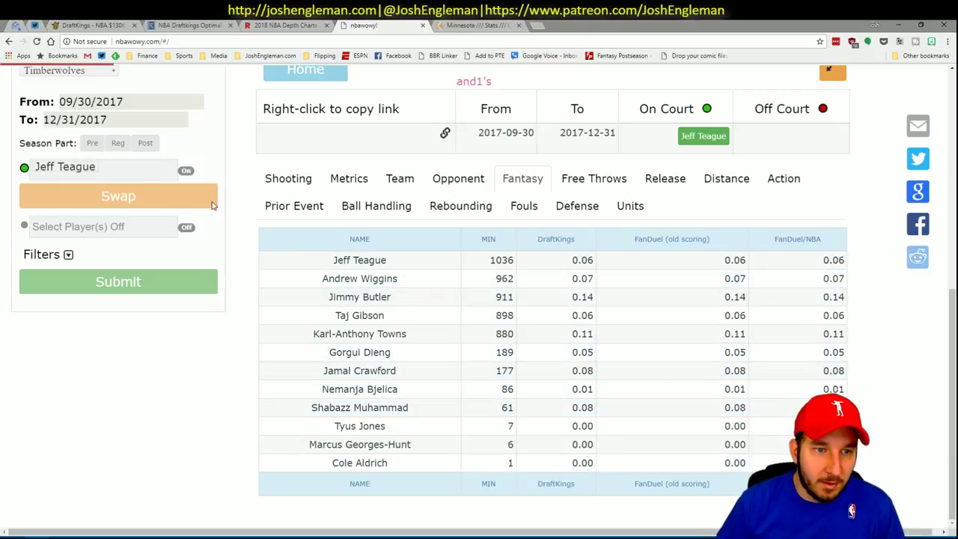
scroll(554, 238, "up", 3)
scroll(554, 238, "down", 3)
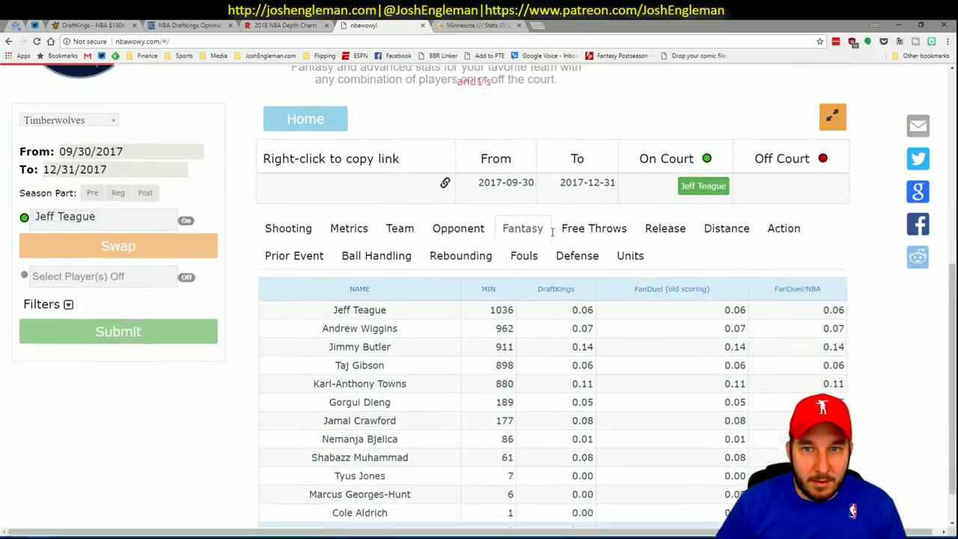
Reload nbawowy and choose the Timberwolves as the team by searching for "wolv"
left_click(184, 41)
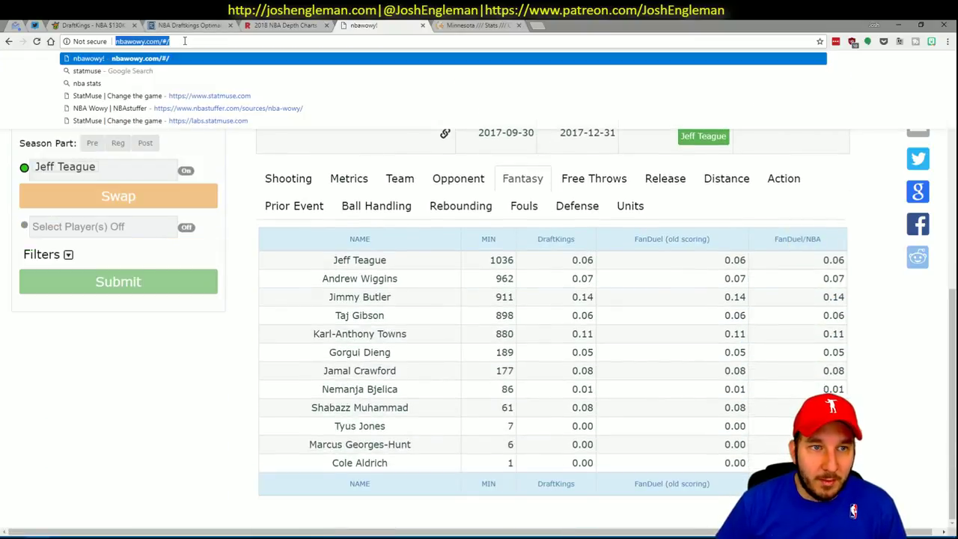
key("Return")
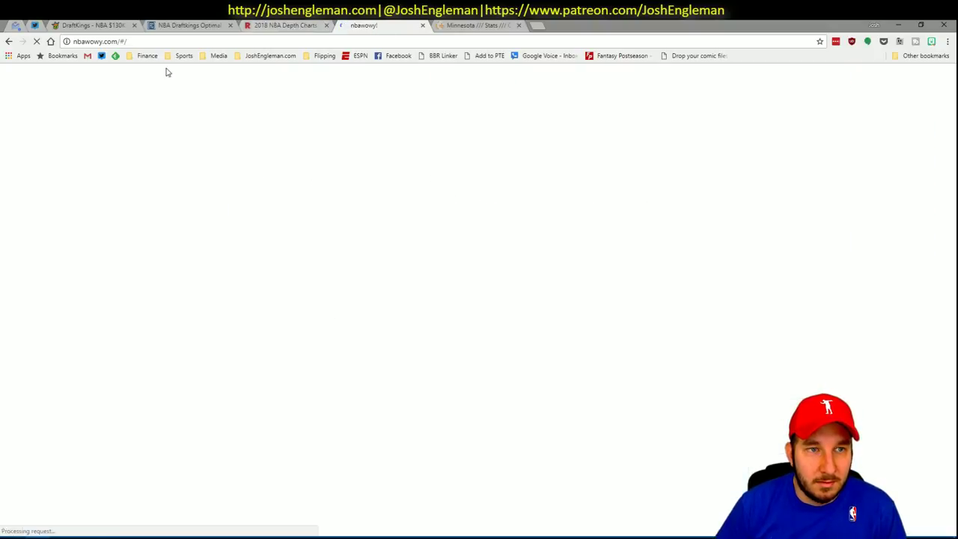
scroll(249, 198, "down", 4)
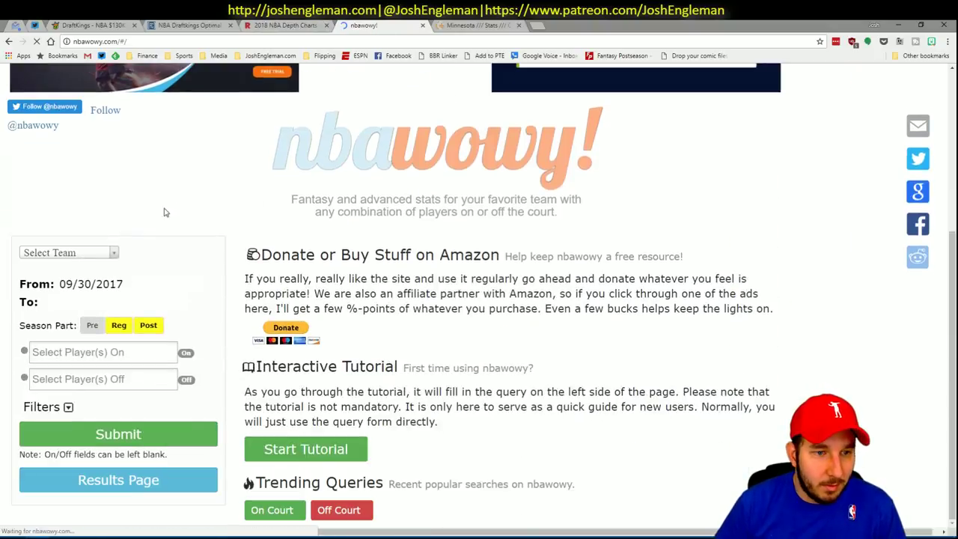
left_click(102, 252)
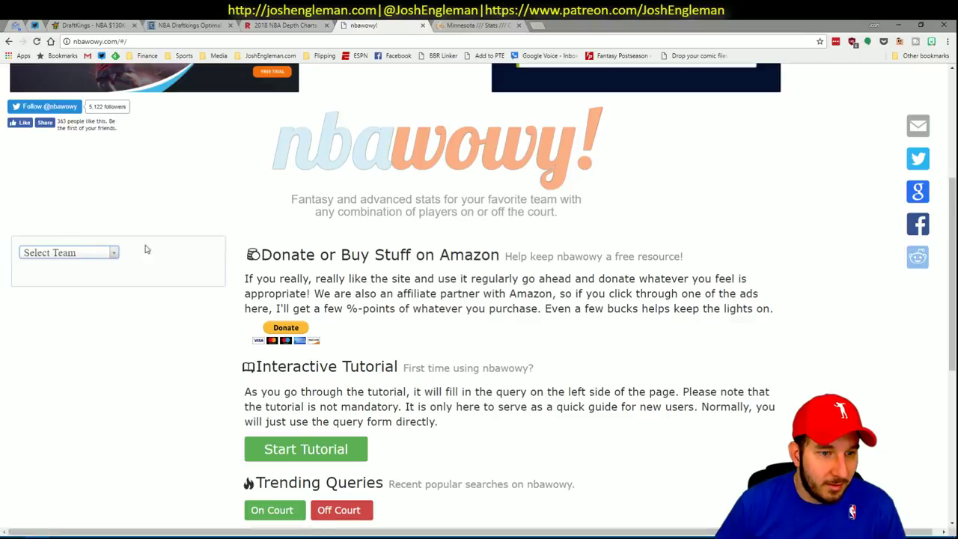
left_click(85, 253)
type("wolv")
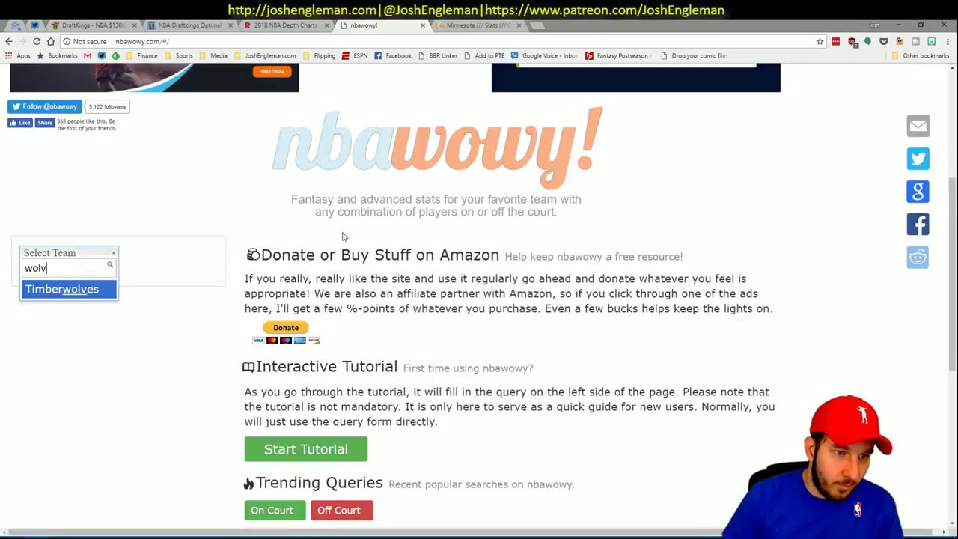
key("Return")
Submit a query with Jeff Teague on the court and show the Fantasy stats
left_click(112, 352)
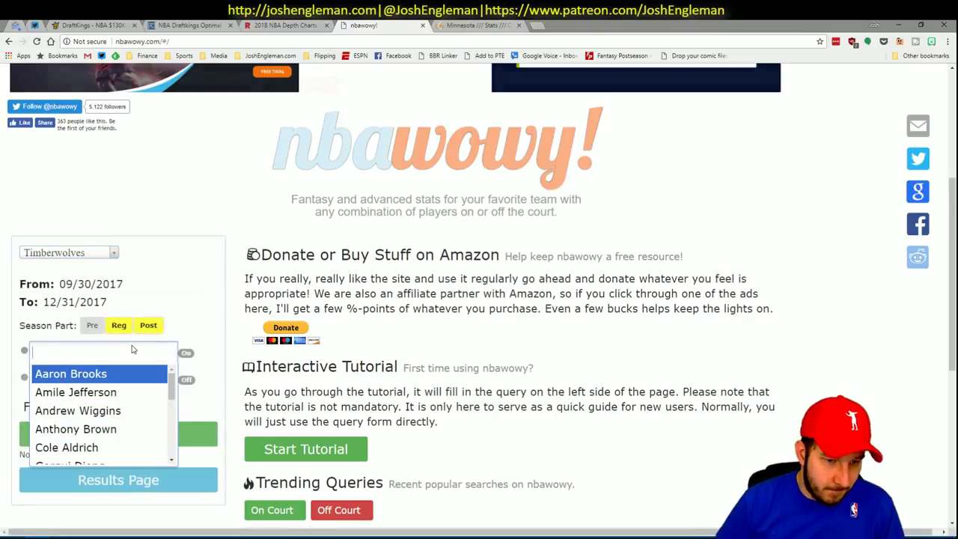
type("te")
left_click(125, 372)
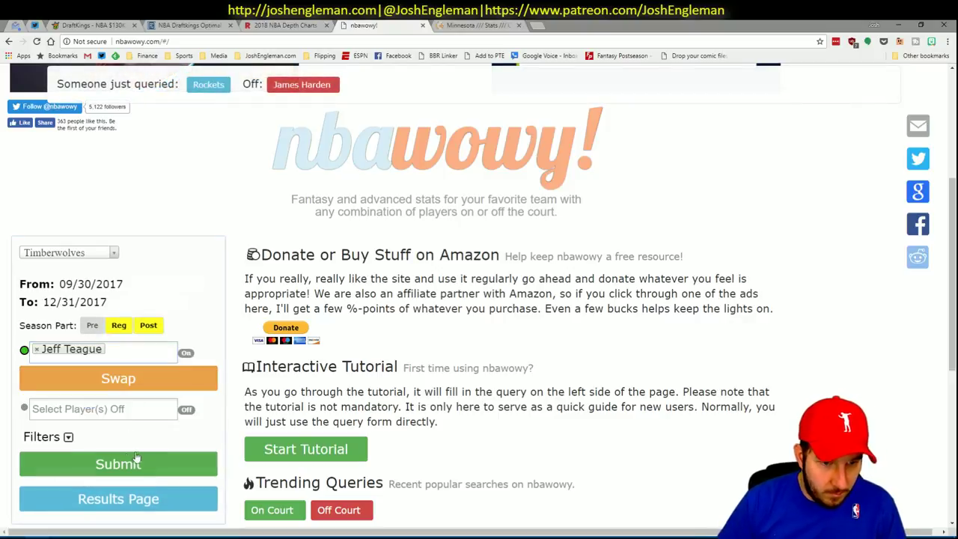
left_click(131, 462)
scroll(283, 405, "down", 2)
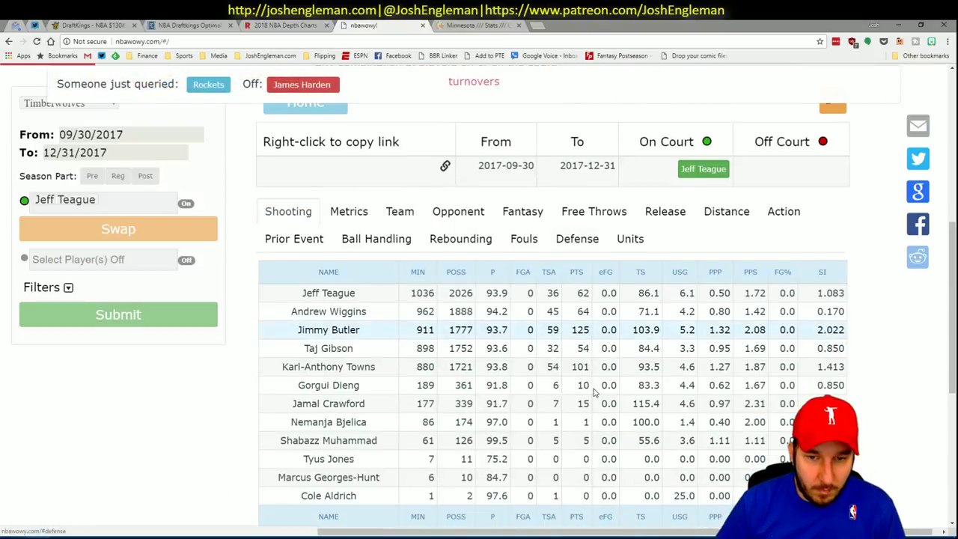
left_click(521, 211)
Copy all Fantasy player rows into the WOWY sheet starting at A2 and clear the leftover Nets data in A14:Q23
scroll(796, 313, "down", 1)
left_click_drag(741, 468, 348, 244)
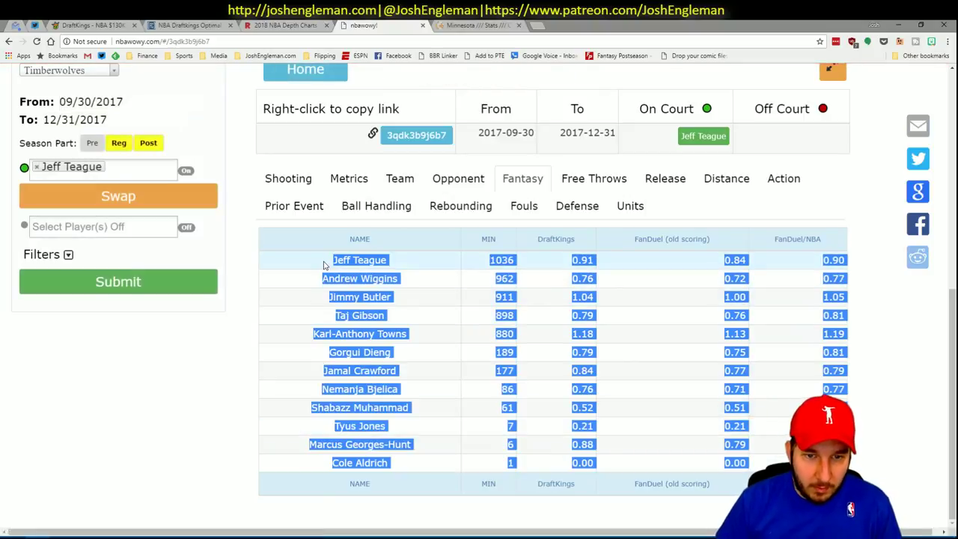
key("alt+Tab")
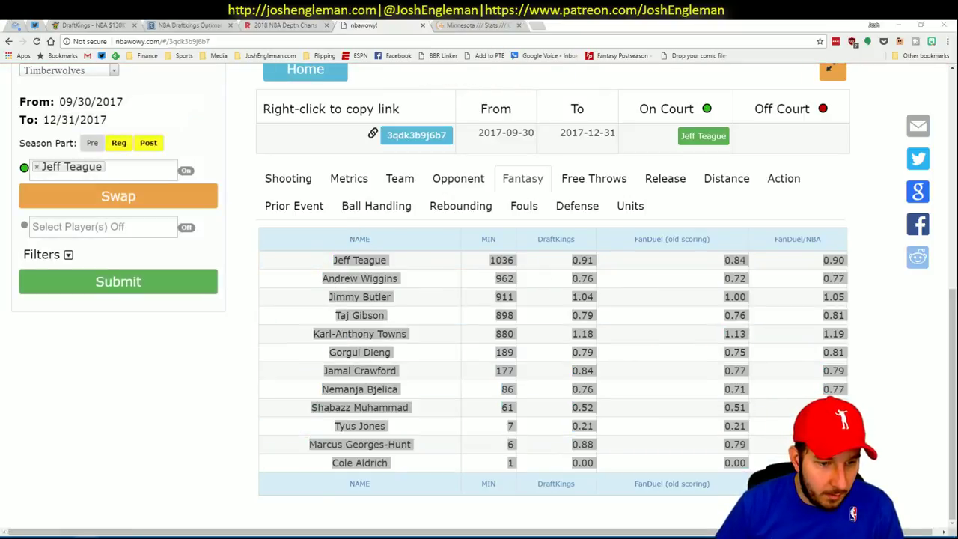
key("alt+Tab")
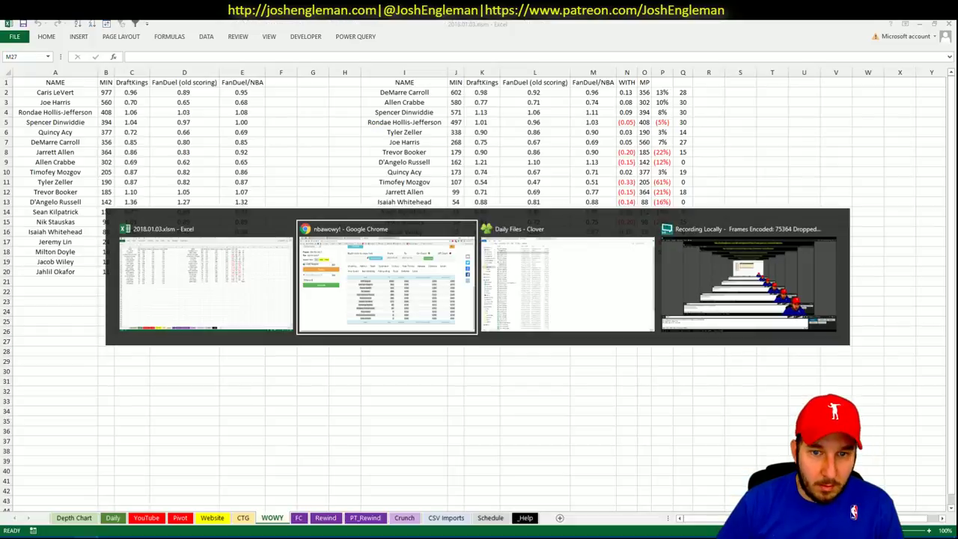
key("Escape")
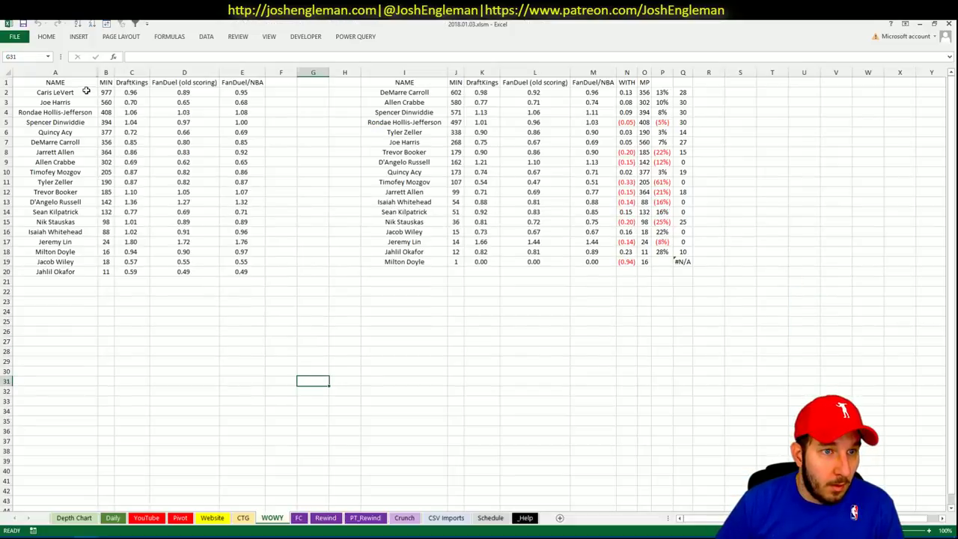
right_click(87, 91)
left_click(108, 133)
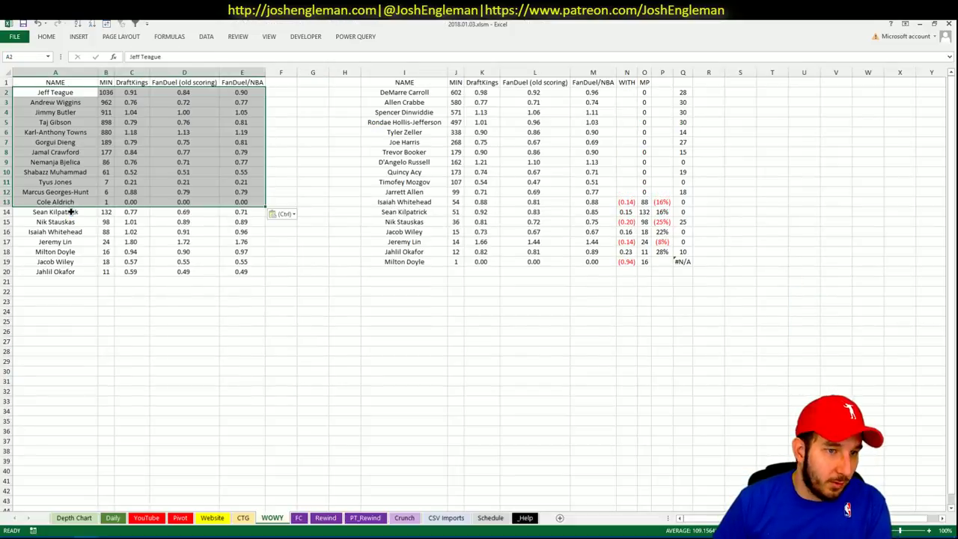
left_click_drag(75, 213, 691, 301)
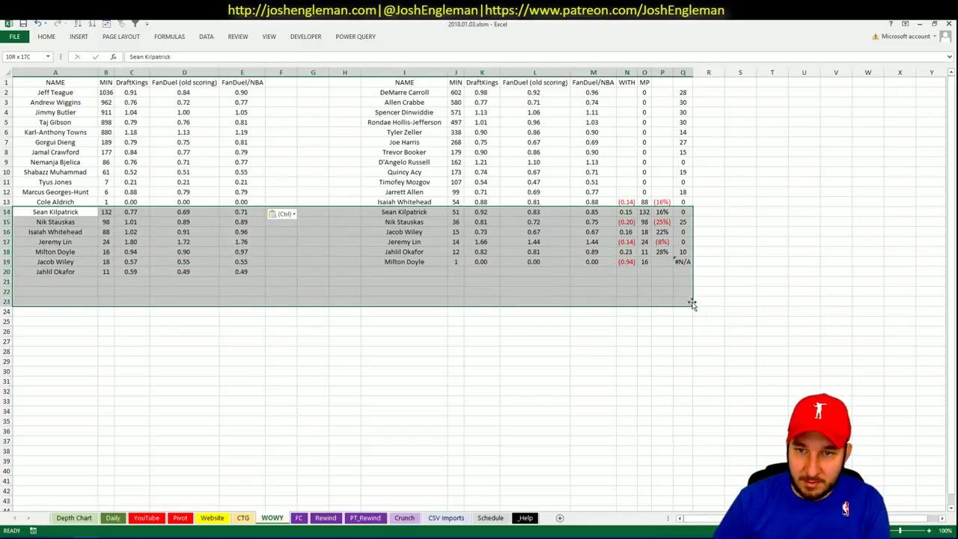
key("Delete")
Return to nbawowy in Chrome, swap Jeff Teague to off the court and resubmit the query
key("alt+Tab")
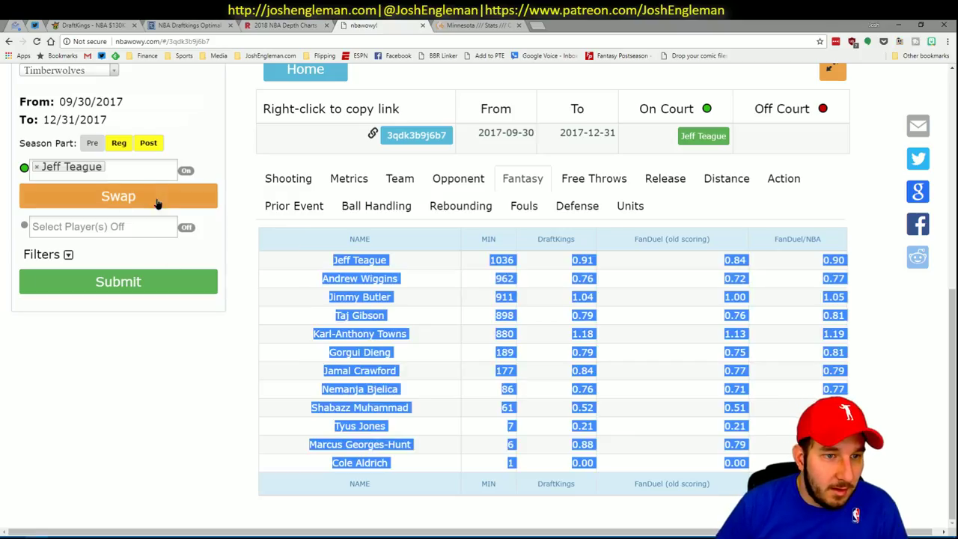
left_click(157, 199)
left_click(150, 292)
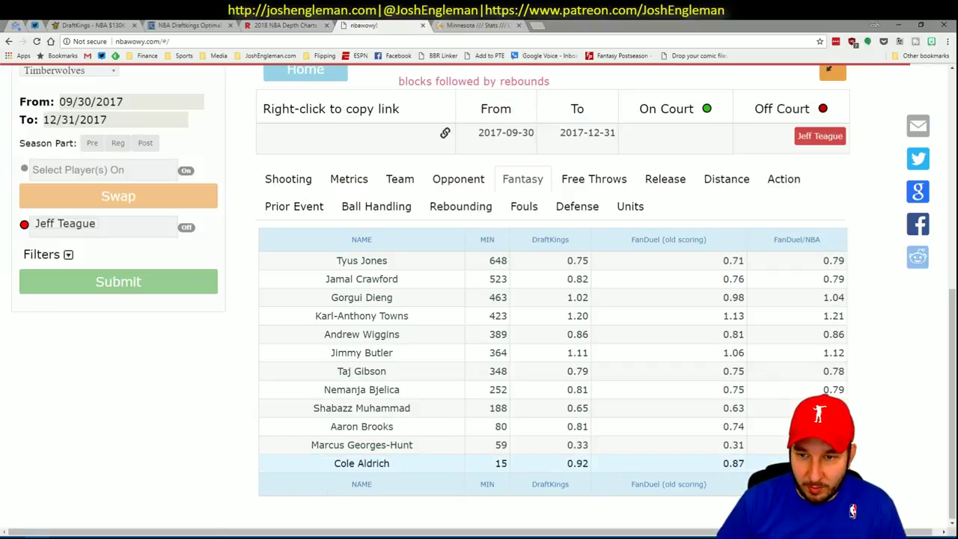
Copy the off-court Fantasy rows into the WOWY sheet starting at I2 and autofit column P
left_click_drag(853, 470, 336, 260)
key("ctrl+c")
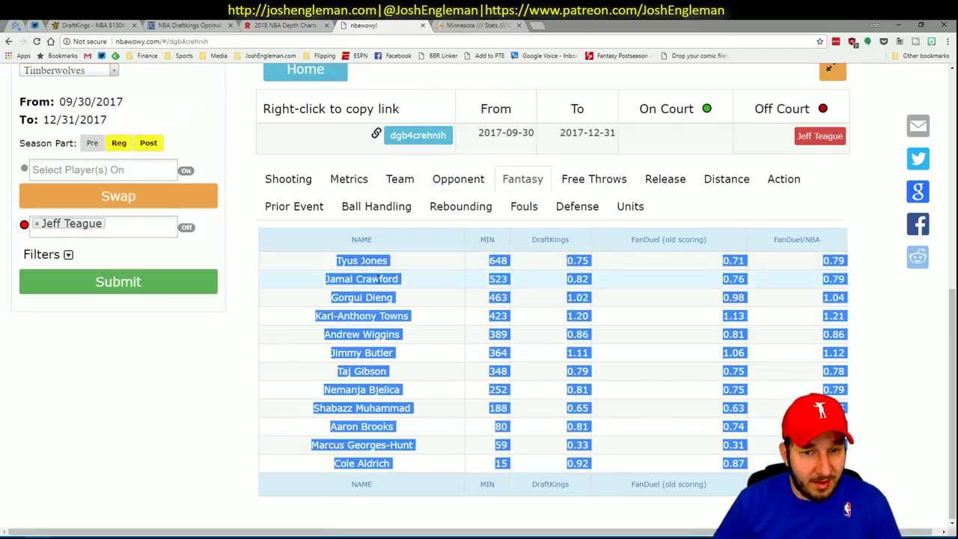
key("alt+Tab")
right_click(428, 95)
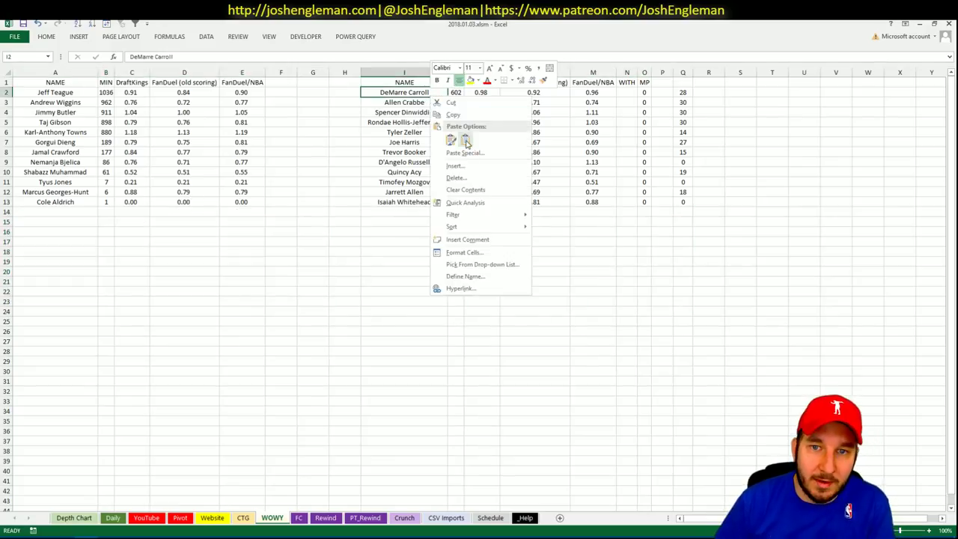
left_click(463, 135)
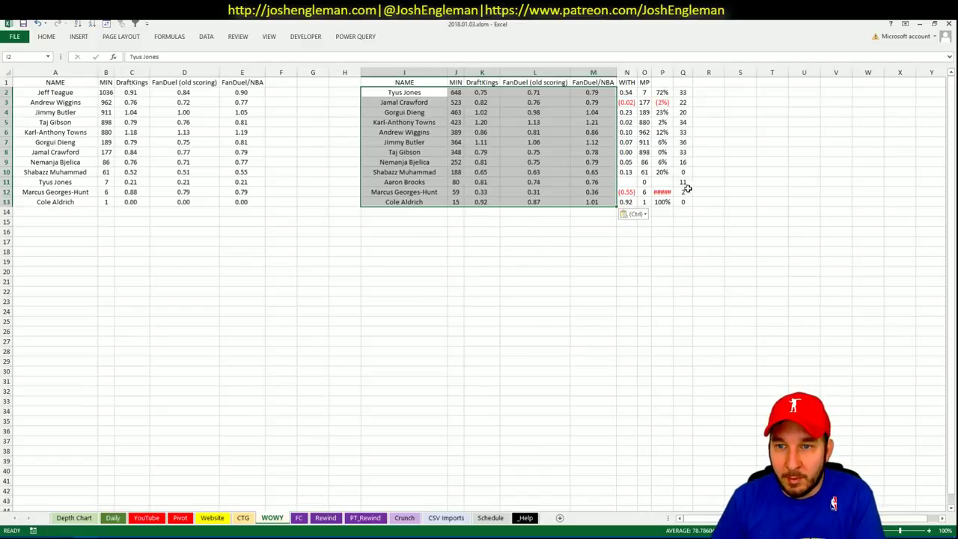
double_click(672, 71)
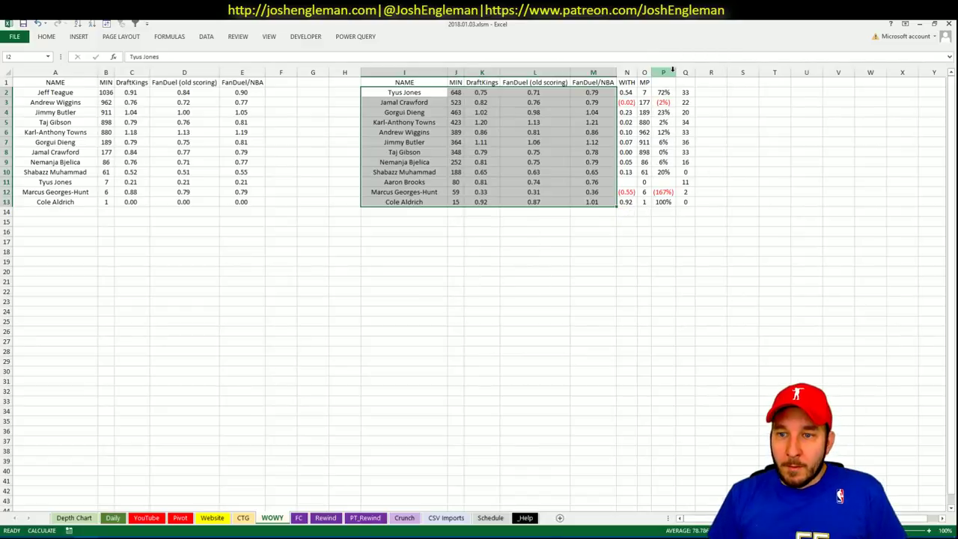
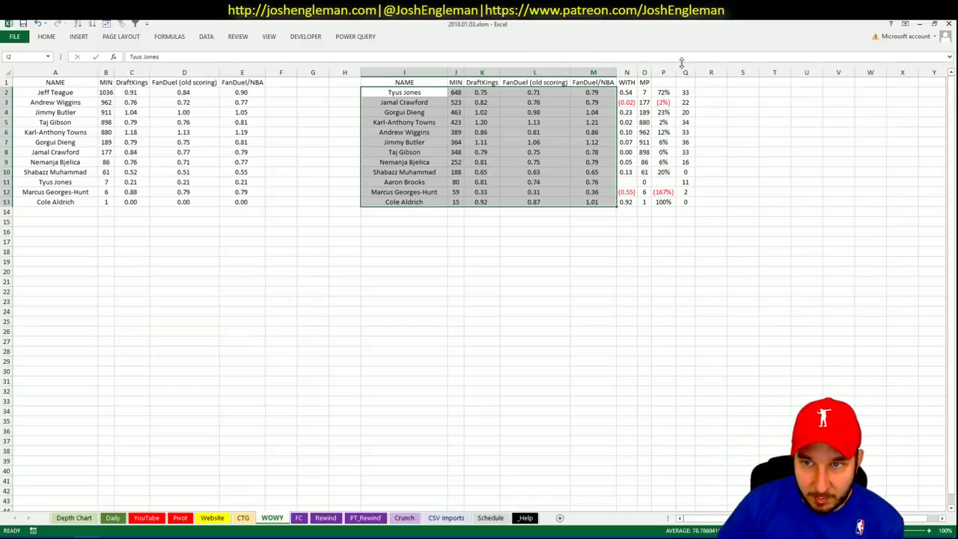
Check Gorgui Dieng's percentage change on the WOWY sheet and review Minnesota's player projections on the Pivot sheet
left_click(657, 111)
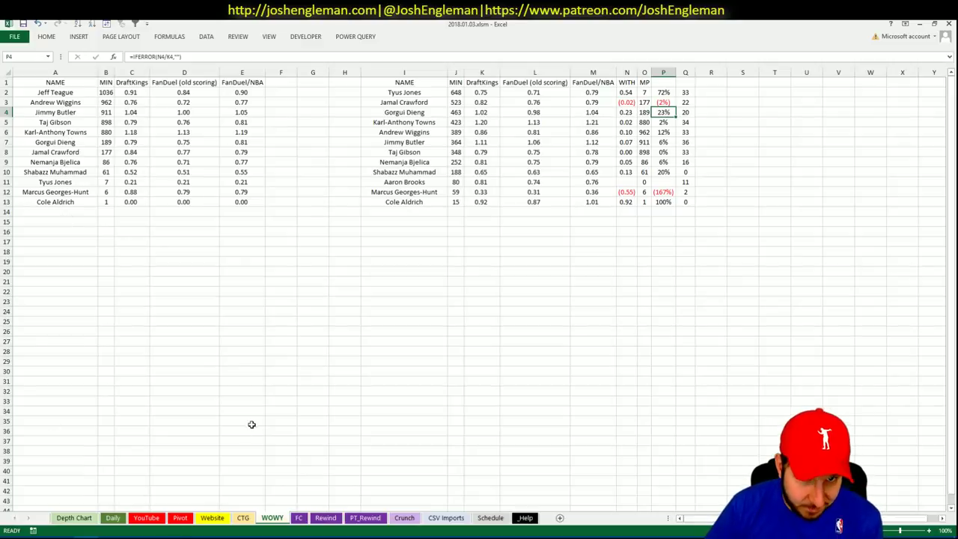
left_click(180, 518)
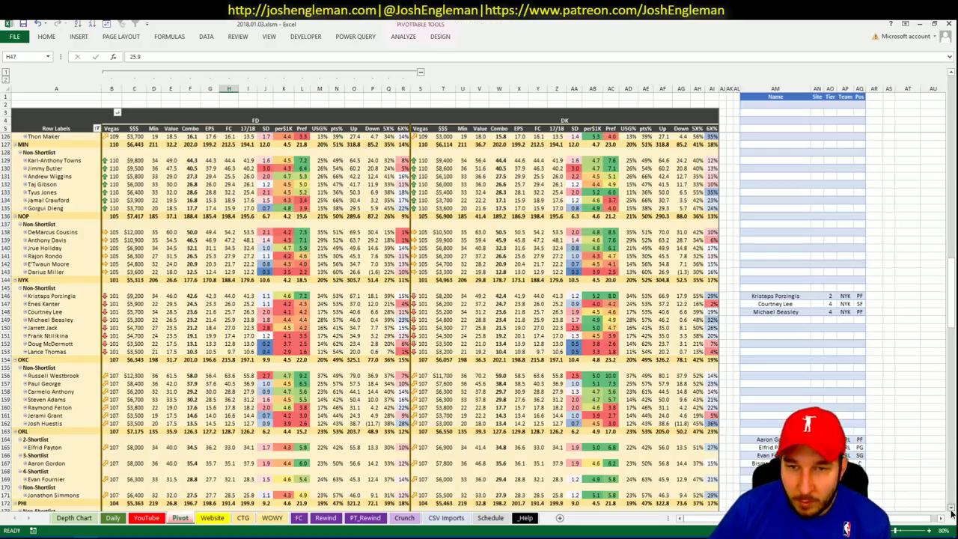
left_click(950, 508)
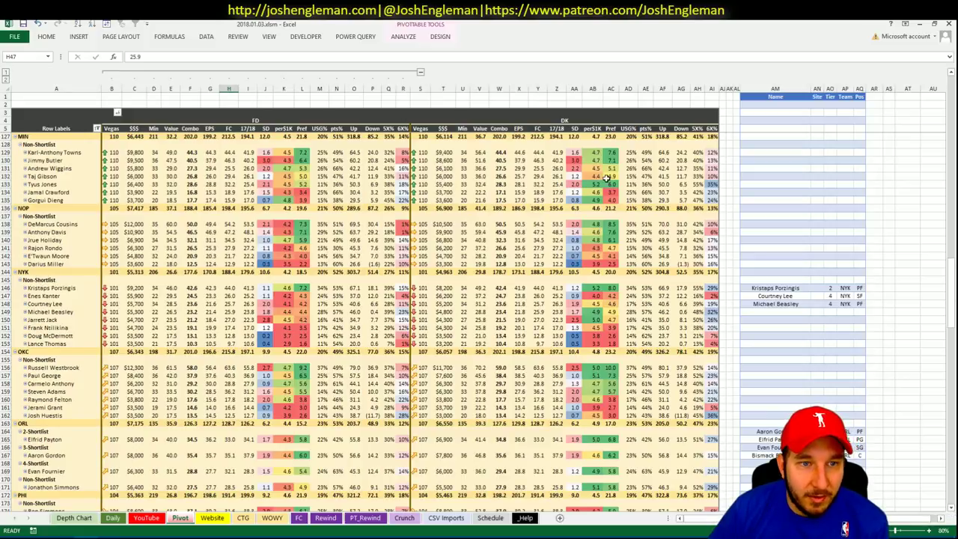
Filter the game log on the YouTube sheet to team MIN
left_click(147, 517)
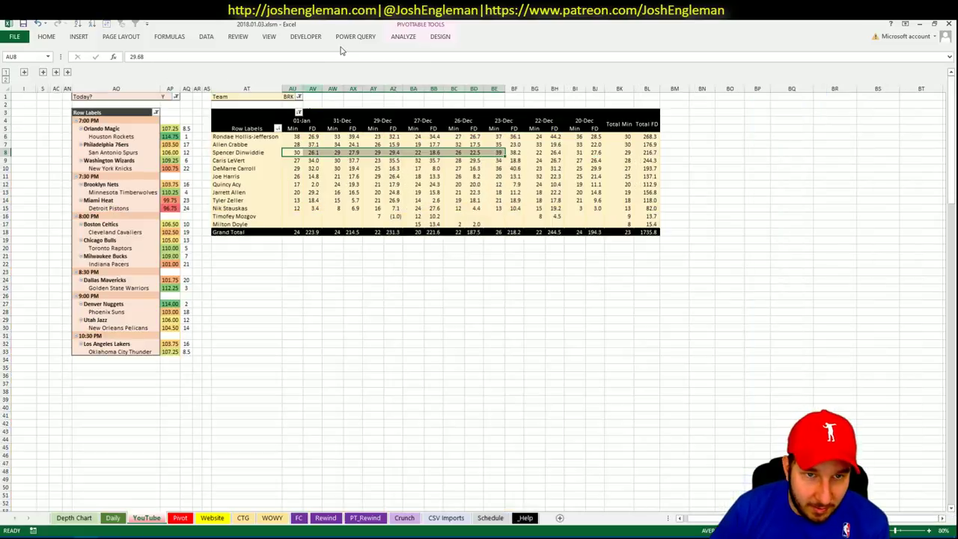
type("MIN")
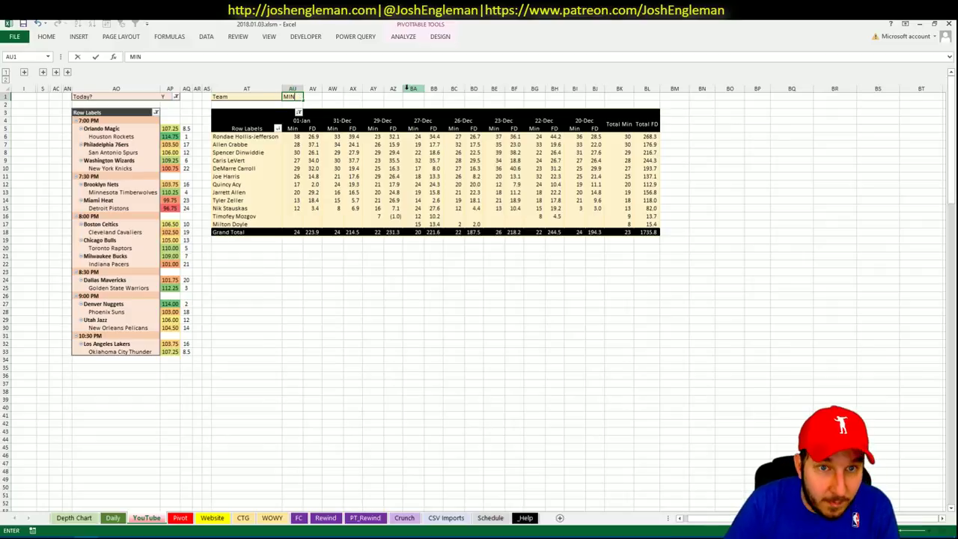
key("Return")
key("Return")
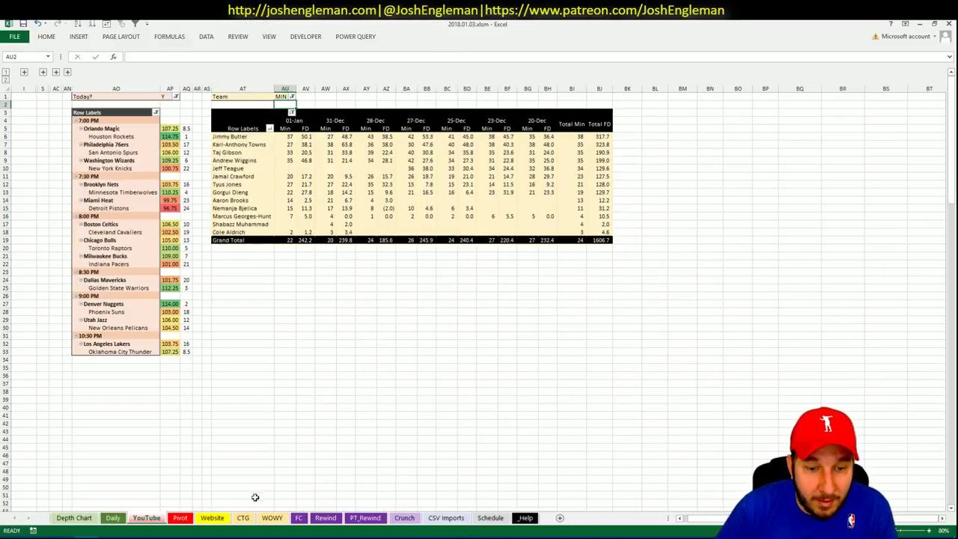
Add Karl-Anthony Towns to the Pivot sheet's shortlist in AM129 with tier 3
left_click(179, 517)
left_click(766, 157)
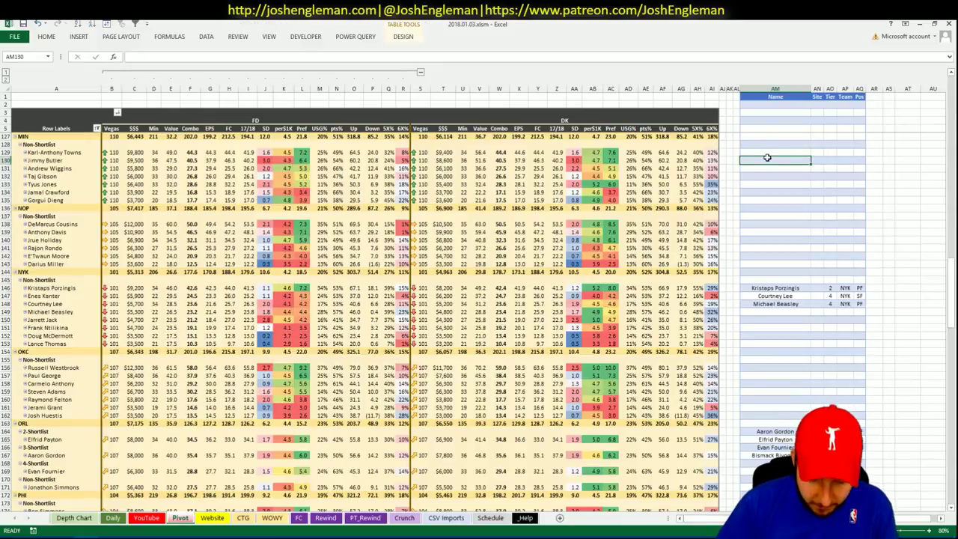
type("Karl-Anthony Towns")
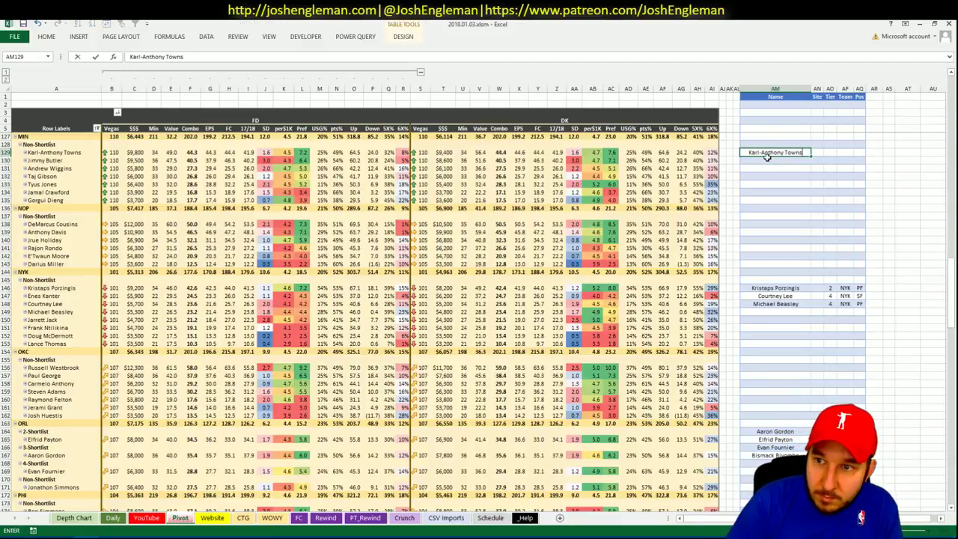
key("ctrl+Return")
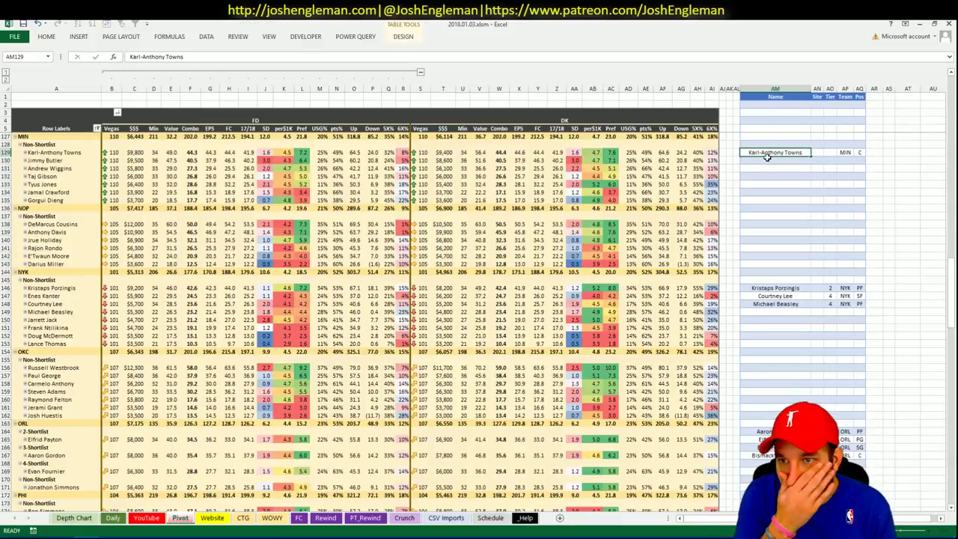
key("Right")
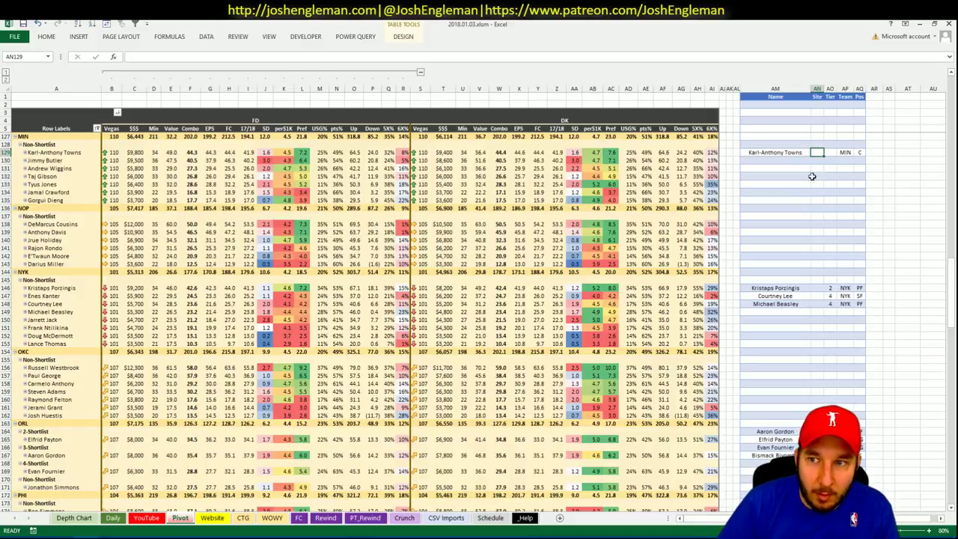
key("Right")
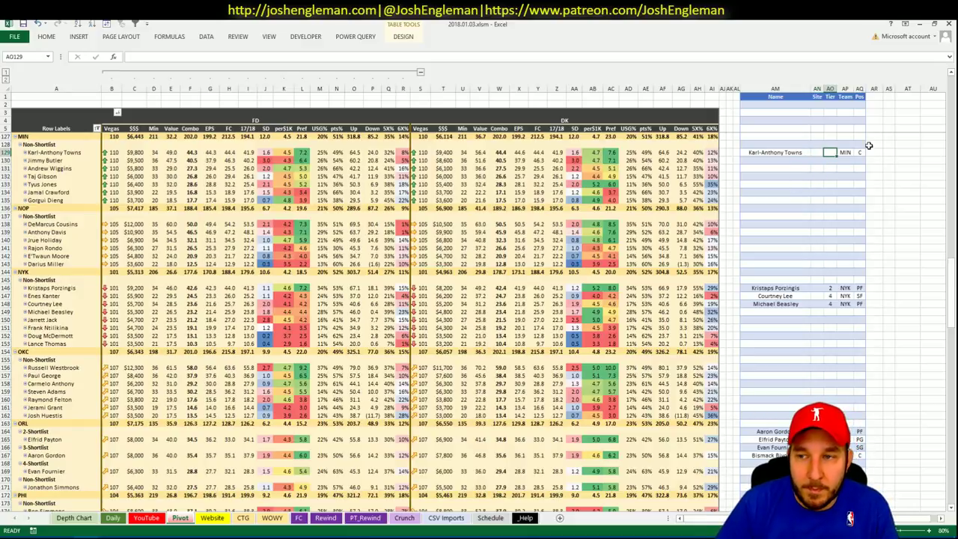
type("3")
Add Jimmy Butler to the shortlist in AM130, under Karl-Anthony Towns
left_click(809, 160)
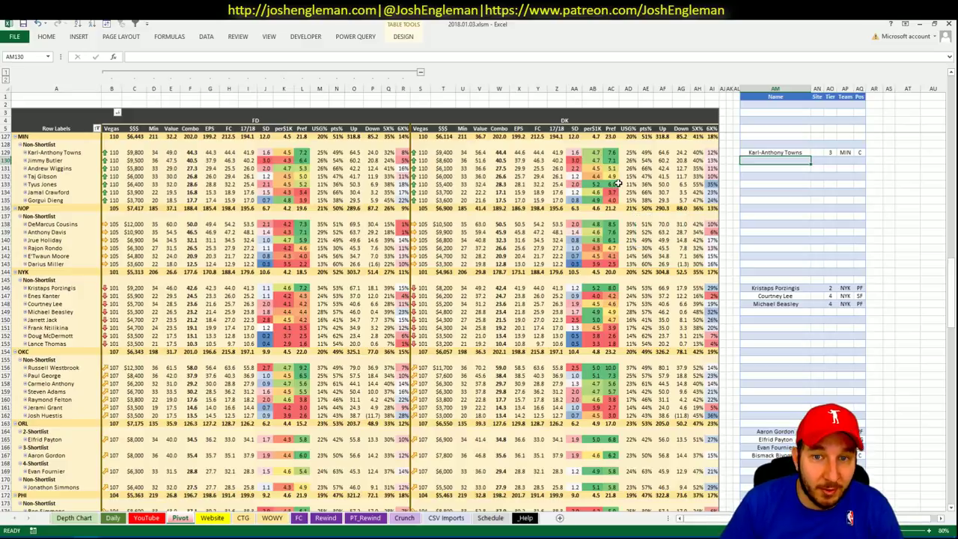
type("Jimmy Butler")
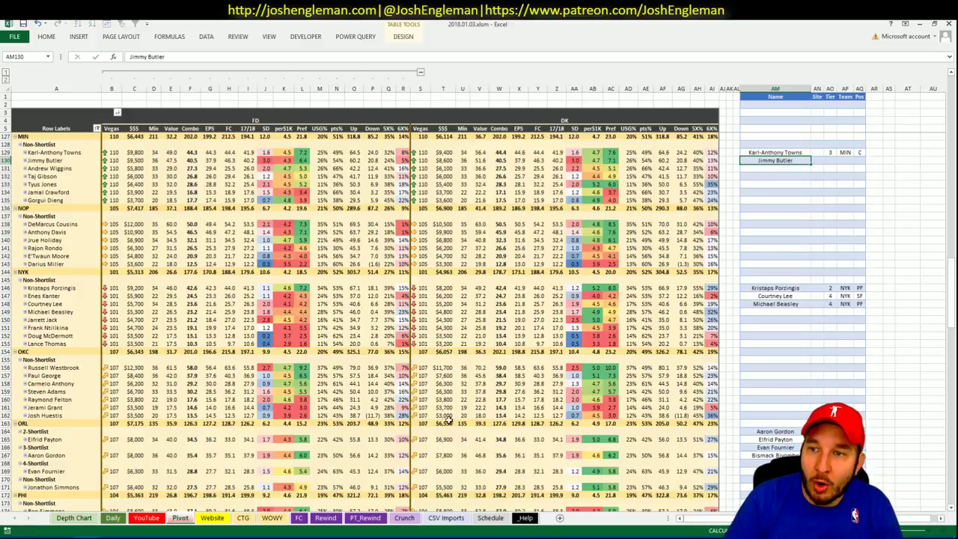
key("Return")
Check Minnesota's recent game log on the YouTube sheet and give Jimmy Butler tier 1 in the Pivot shortlist
left_click(149, 517)
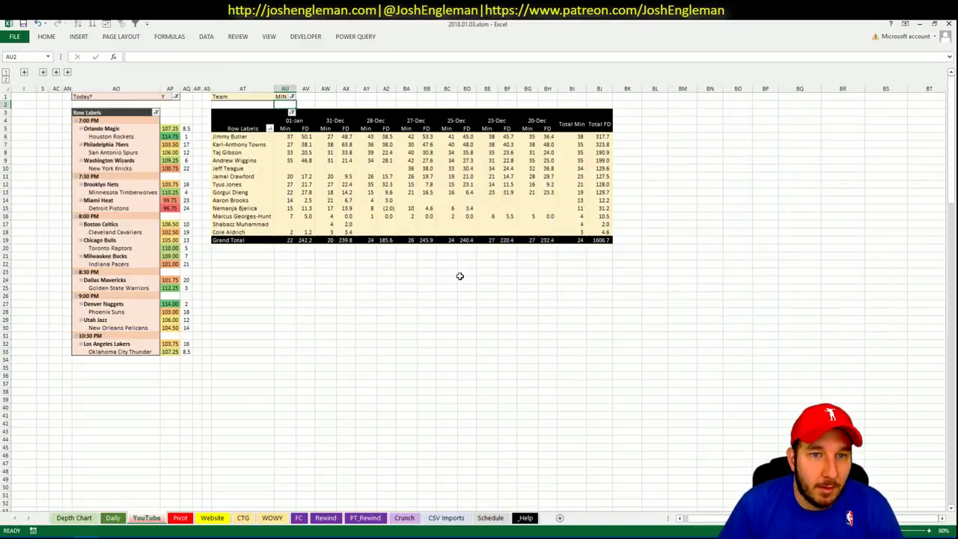
left_click(183, 518)
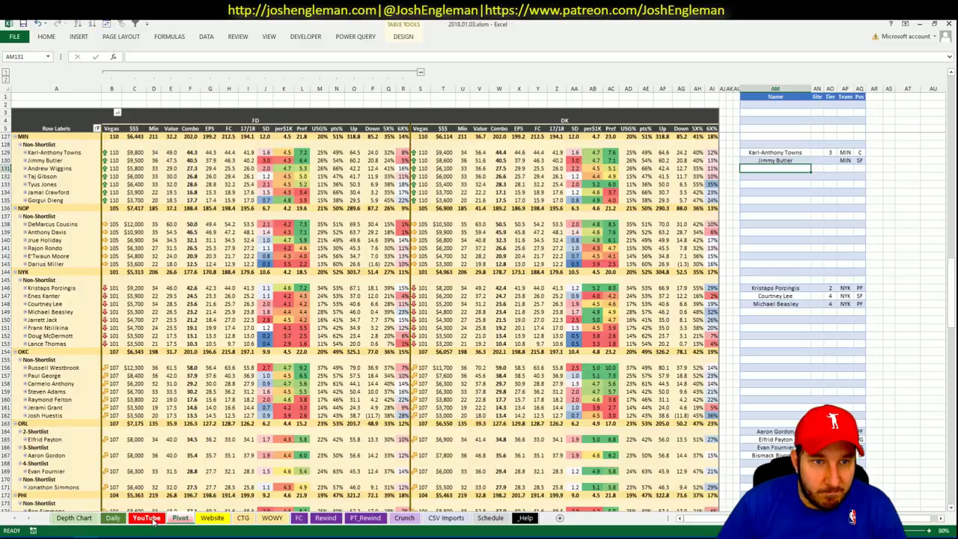
left_click(147, 518)
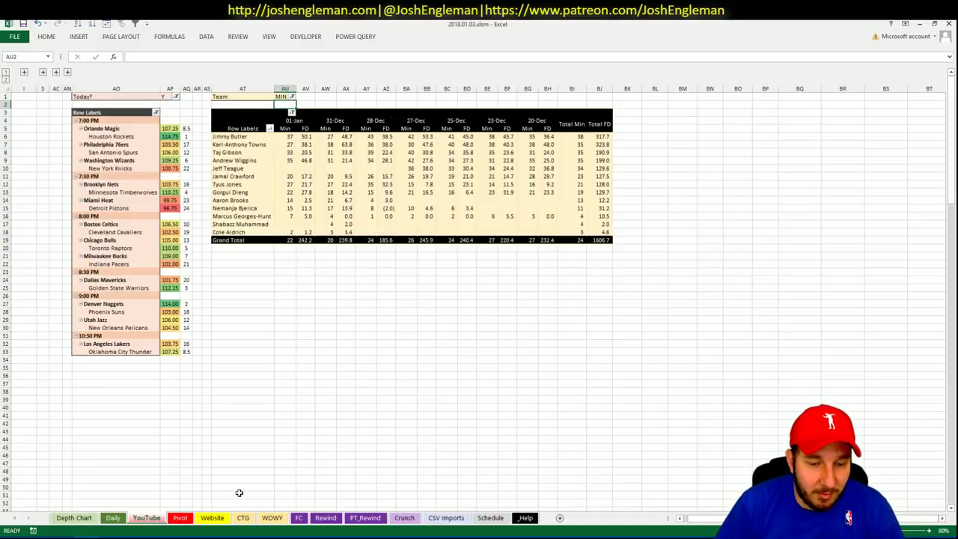
left_click(243, 517)
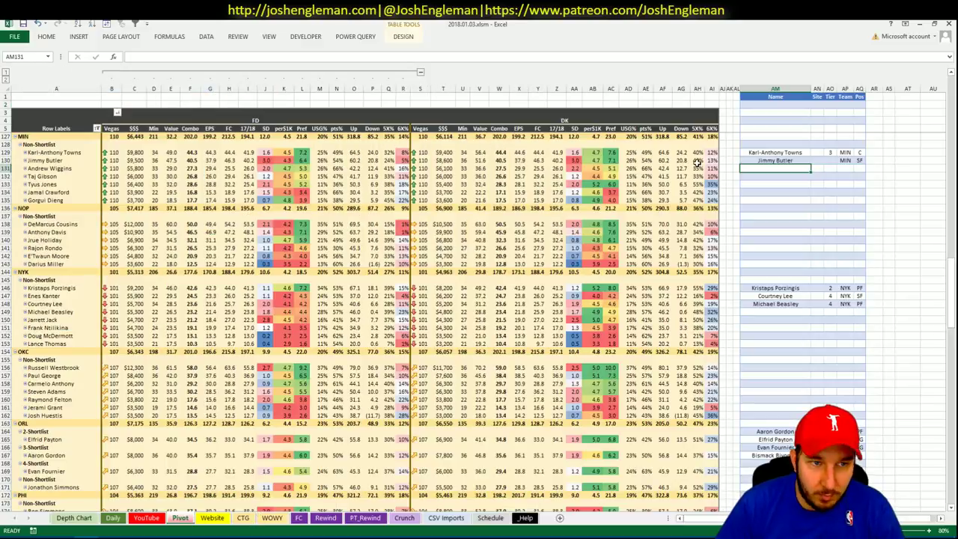
left_click(834, 161)
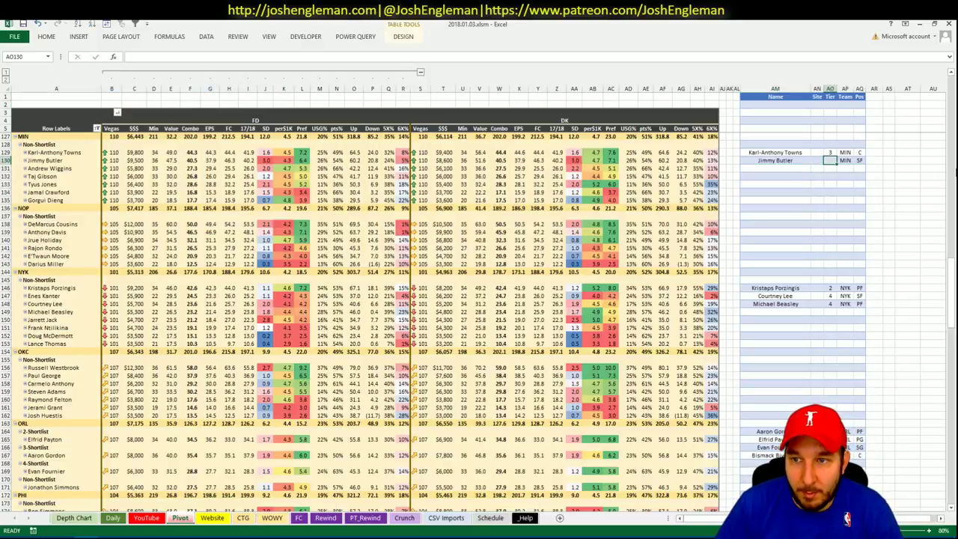
type("1")
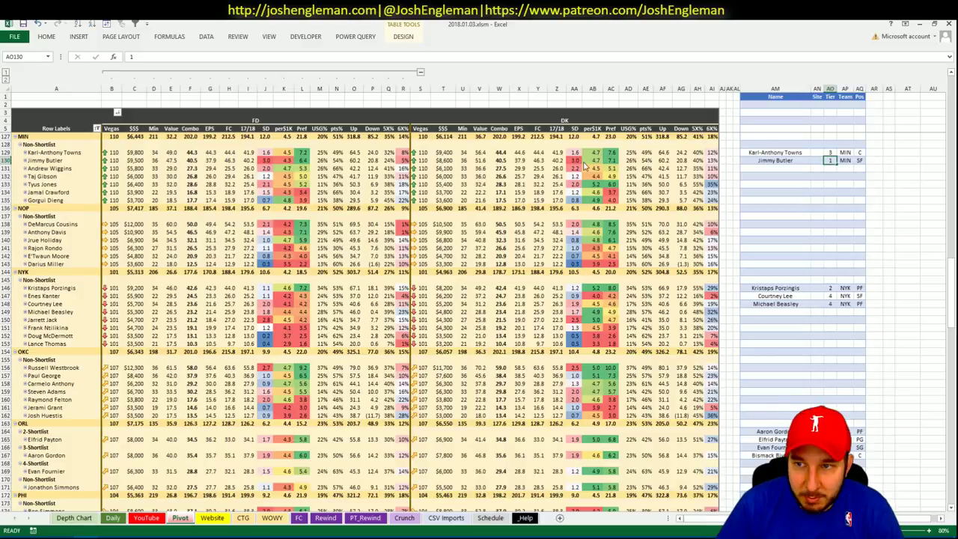
key("Return")
Review Andrew Wiggins's minutes and FD points in the recent games on the YouTube sheet, and return to the Pivot sheet
mouse_move(578, 168)
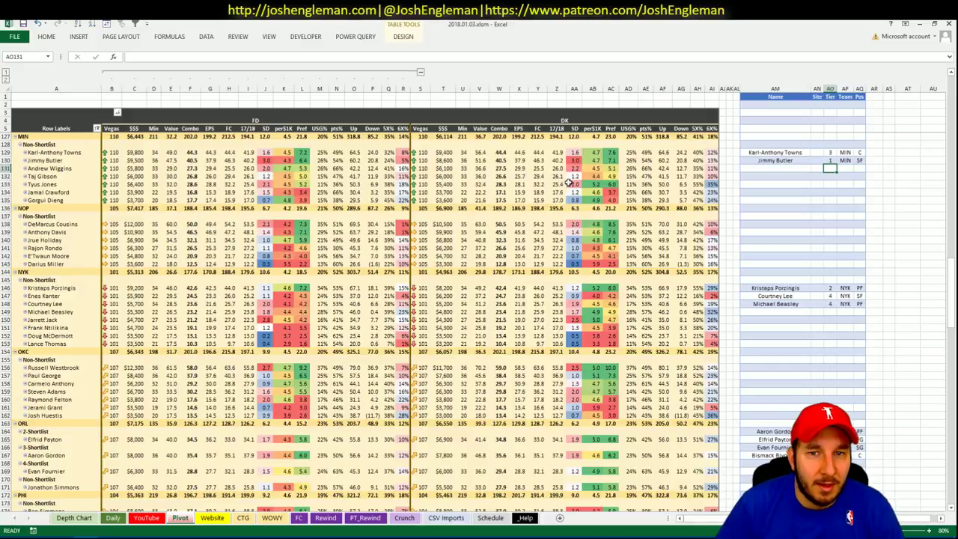
left_click(144, 517)
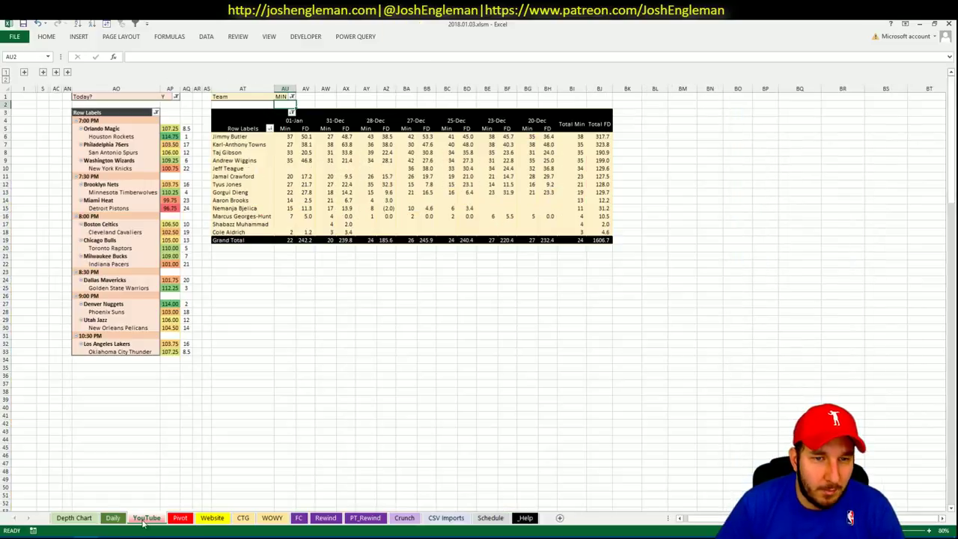
left_click(307, 161)
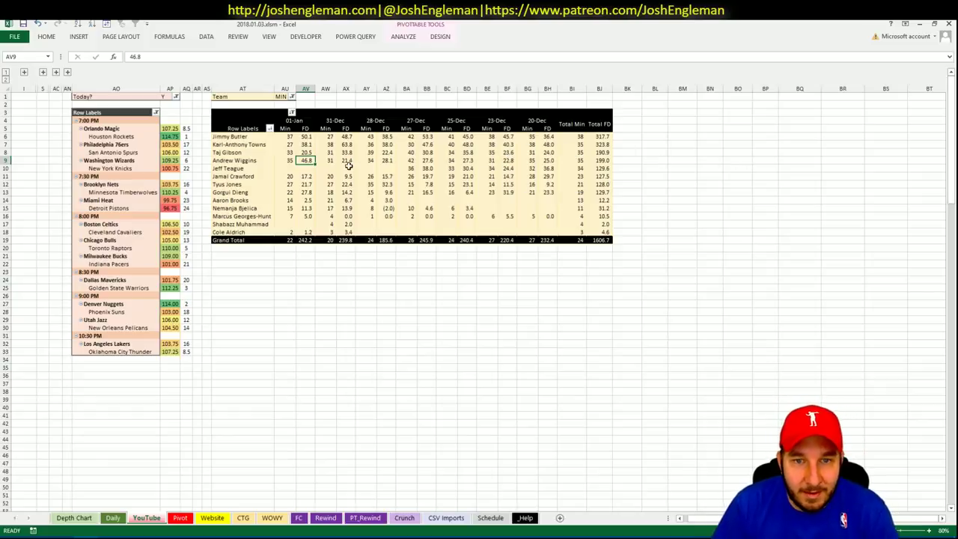
left_click_drag(325, 161, 551, 161)
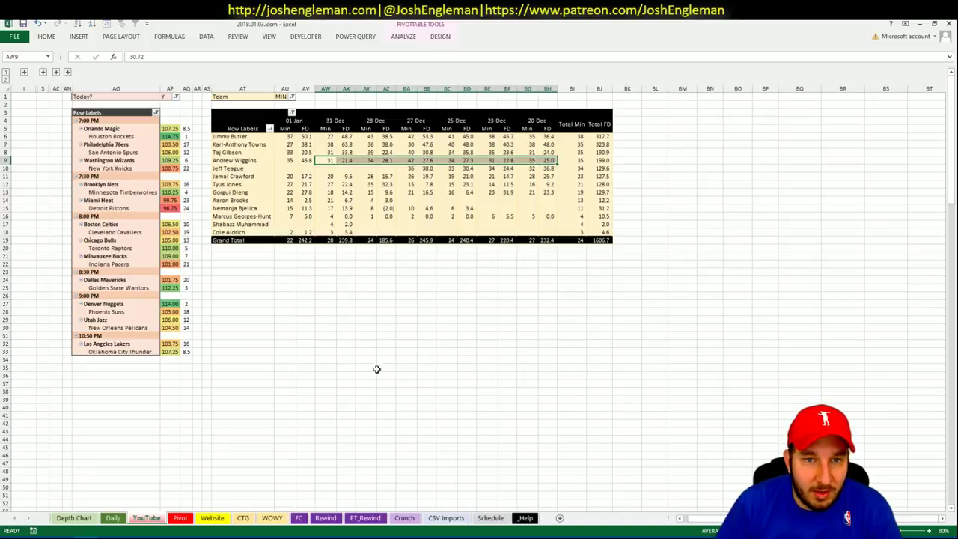
left_click(366, 350)
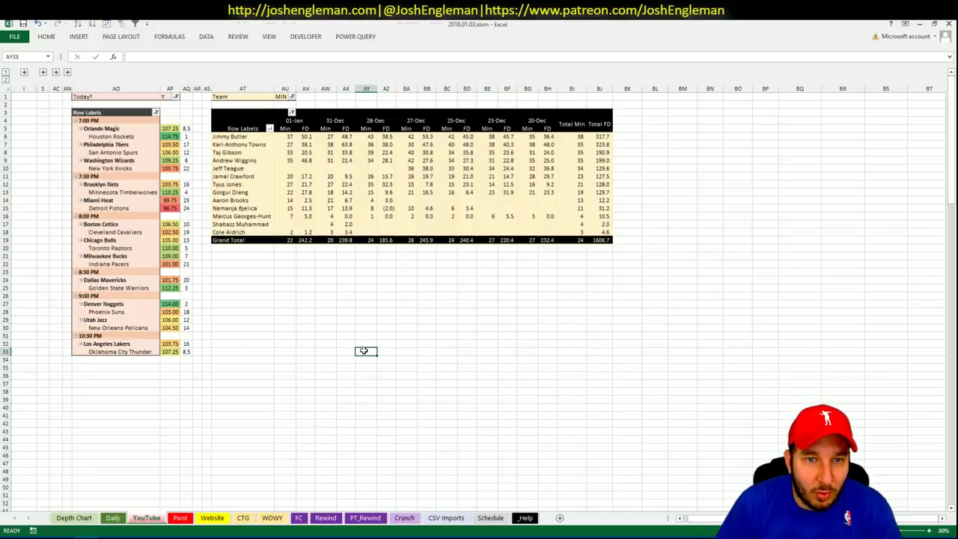
left_click(181, 518)
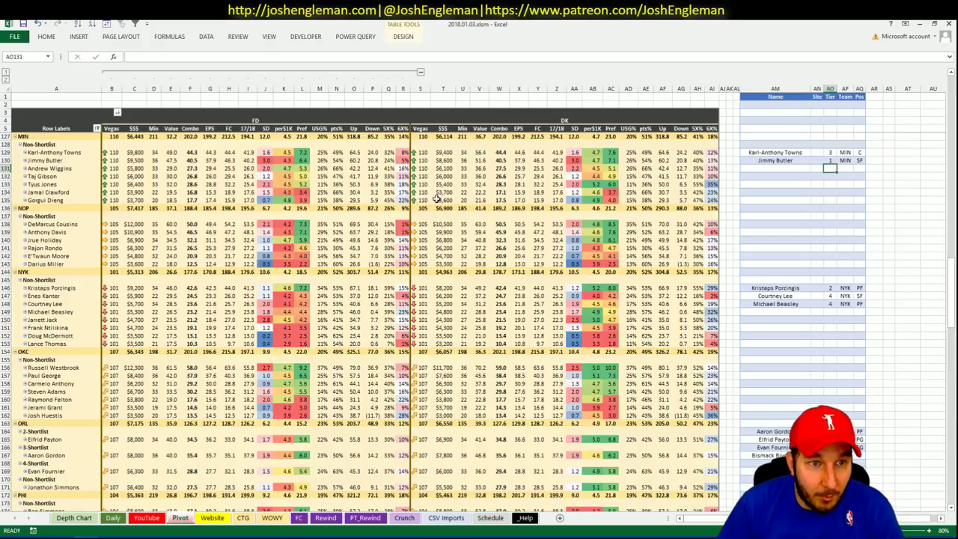
Add Andrew Wiggins to the shortlist in AM131 and check his DK salary and his DK and FD values
left_click(804, 168)
type("Andre")
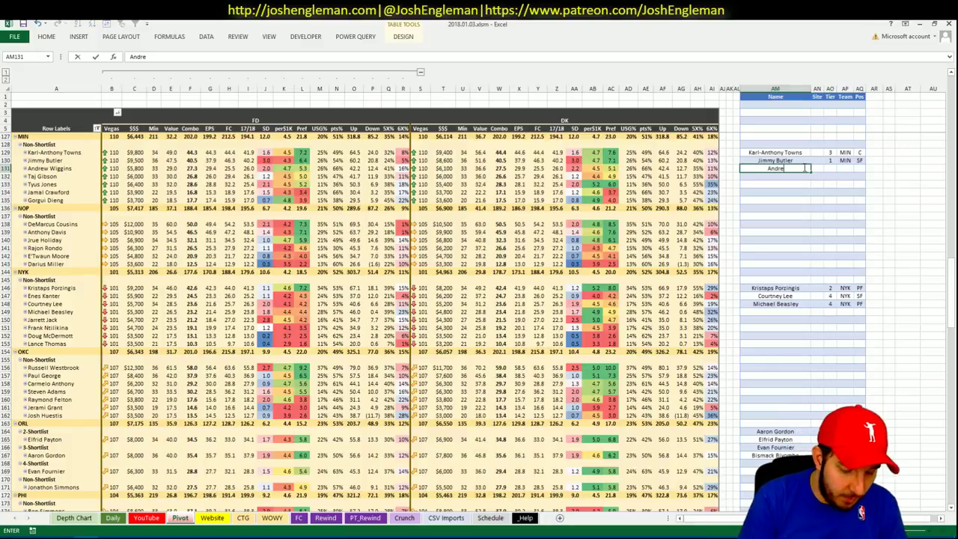
type("w Wiggins")
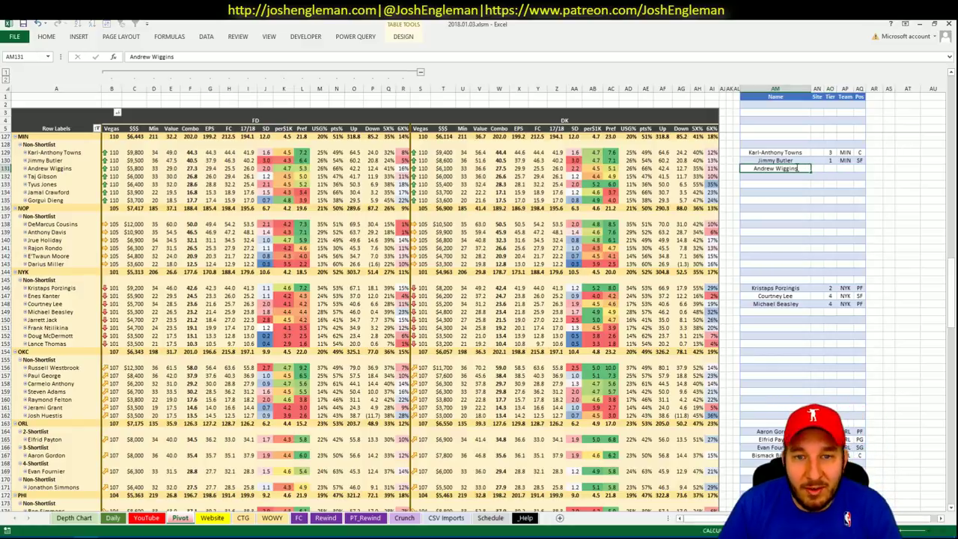
key("Return")
left_click(447, 167)
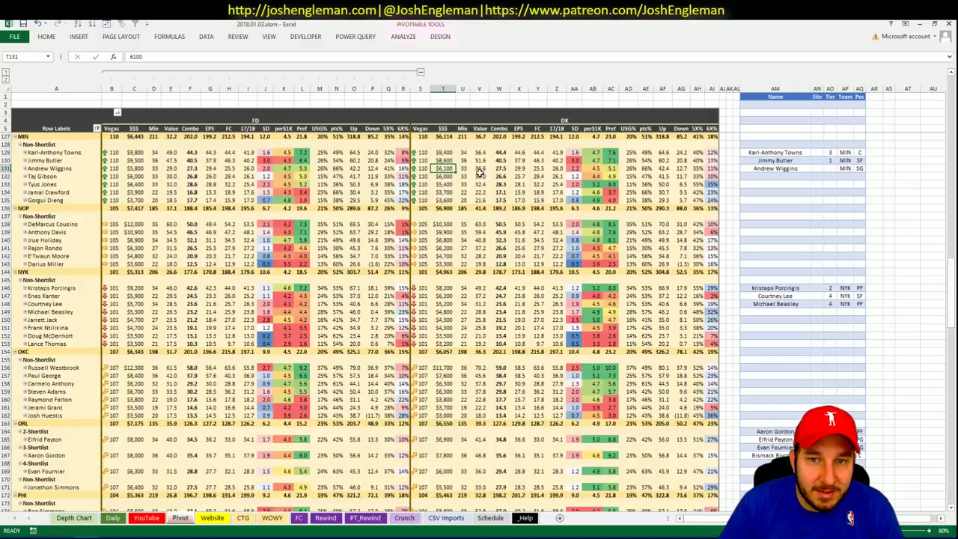
left_click(480, 169)
left_click(171, 168)
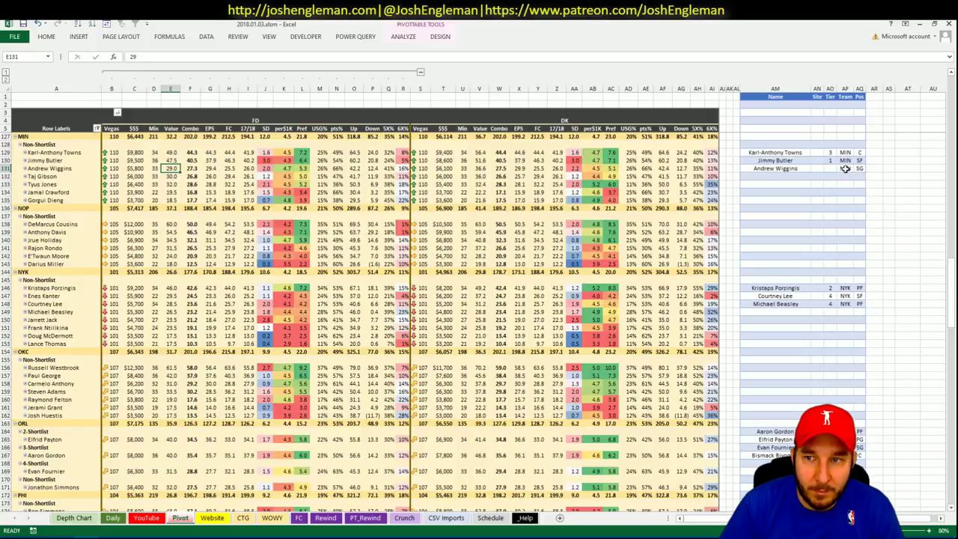
left_click(832, 169)
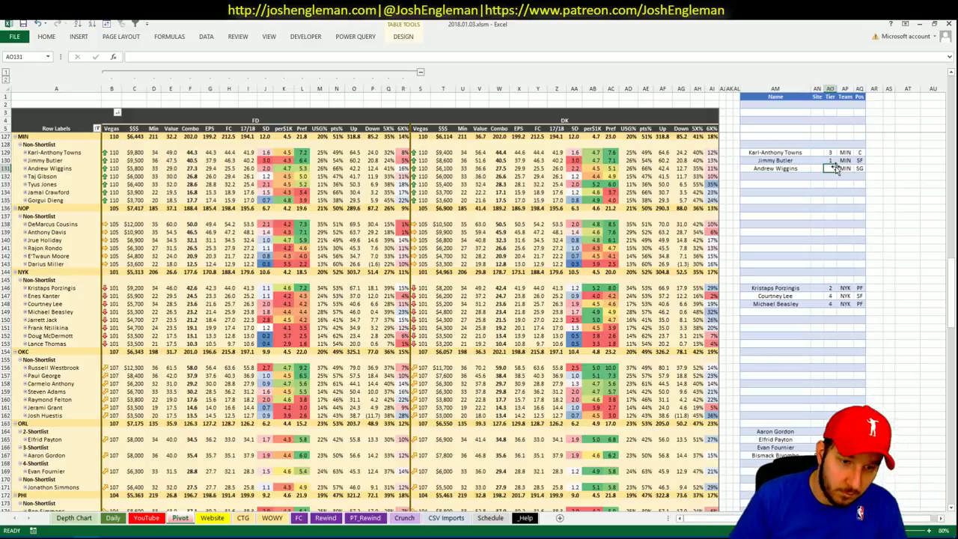
key("alt+Tab")
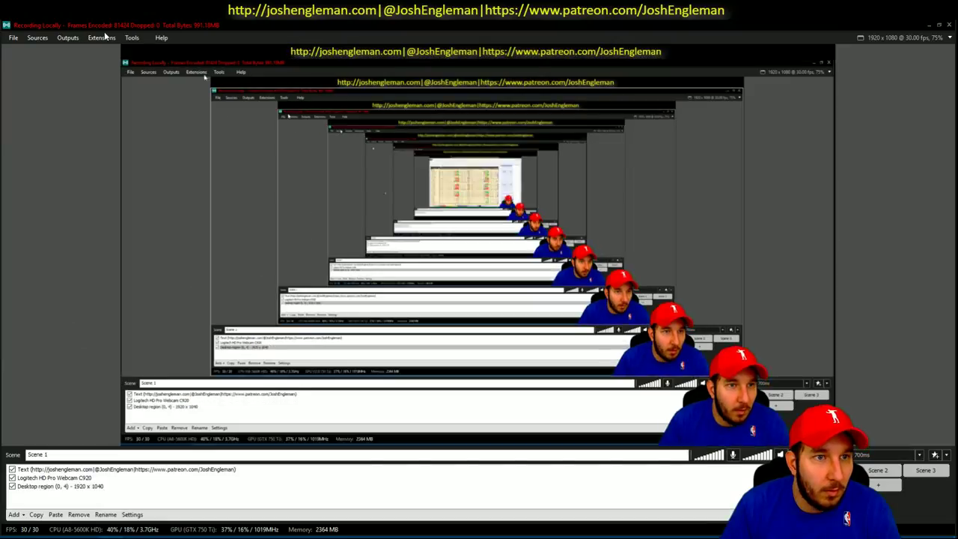
left_click(67, 37)
key("Escape")
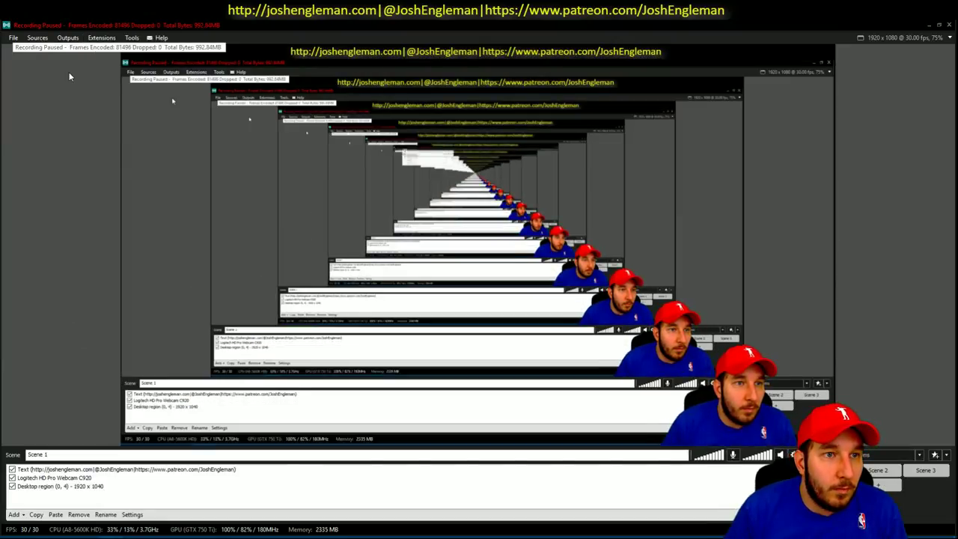
left_click(932, 24)
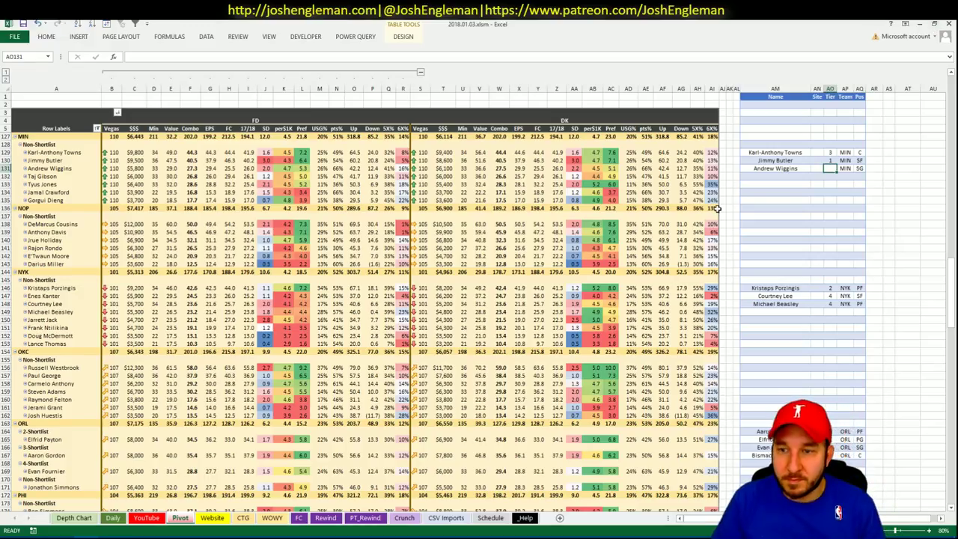
Set Andrew Wiggins's tier to 3 in the shortlist
left_click(776, 194)
left_click(833, 167)
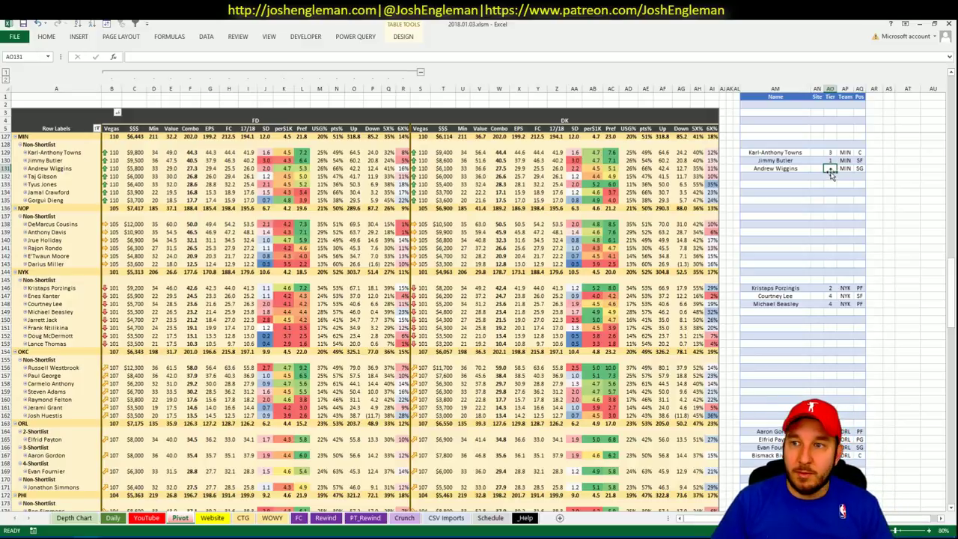
key("Escape")
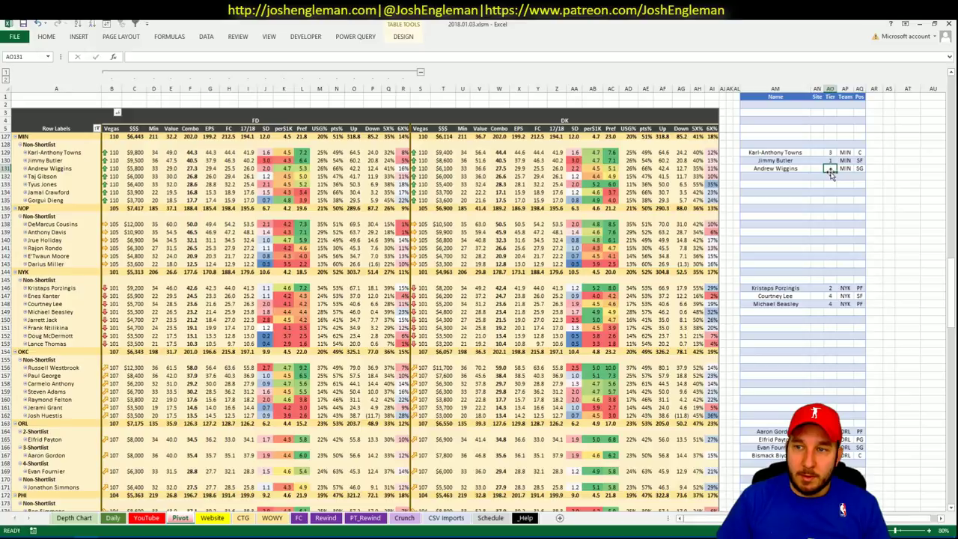
type("3")
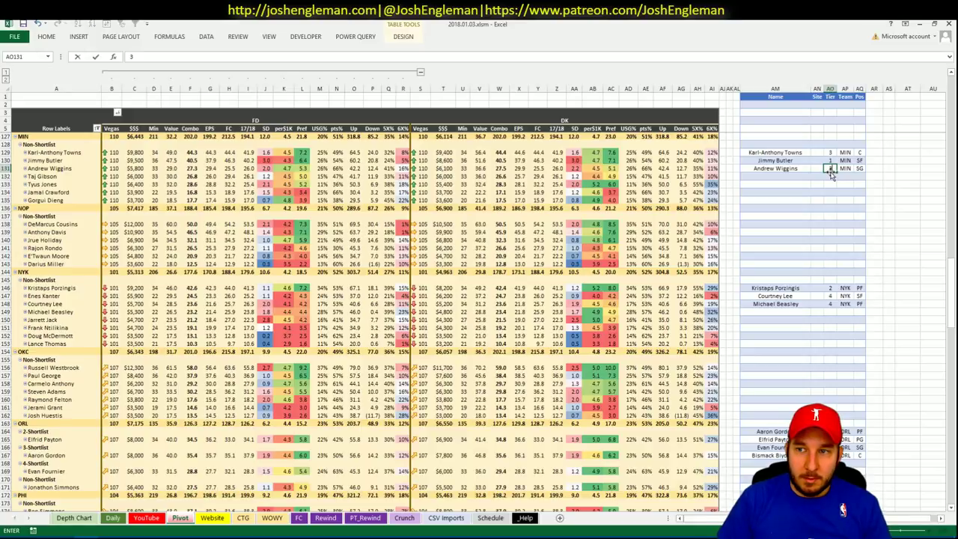
key("Return")
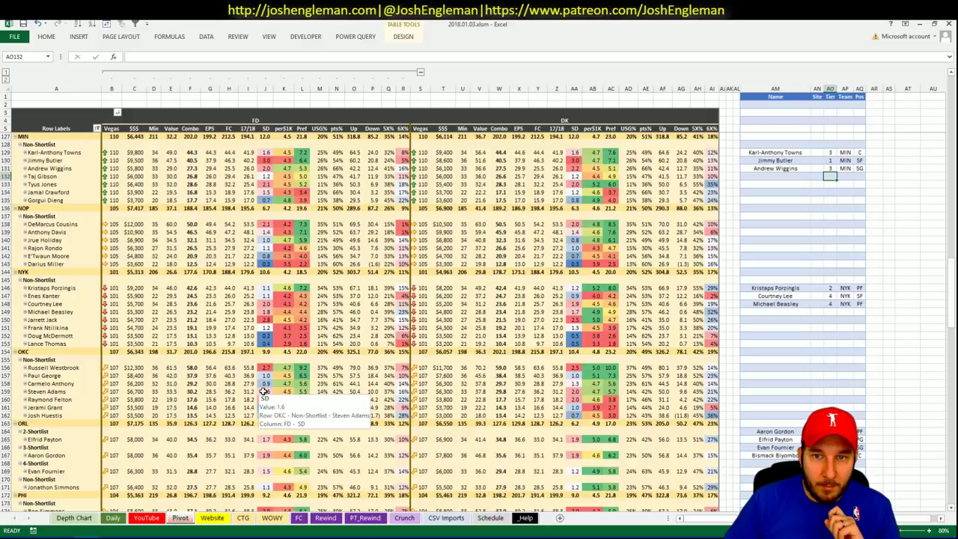
Compare Minnesota's recent game log on the YouTube sheet with its projections on the Pivot sheet
left_click(146, 517)
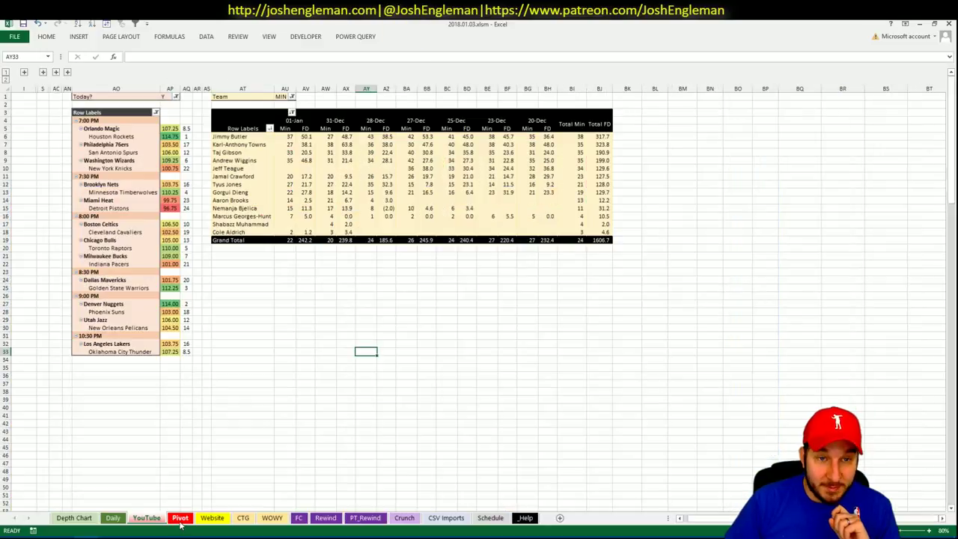
left_click(181, 518)
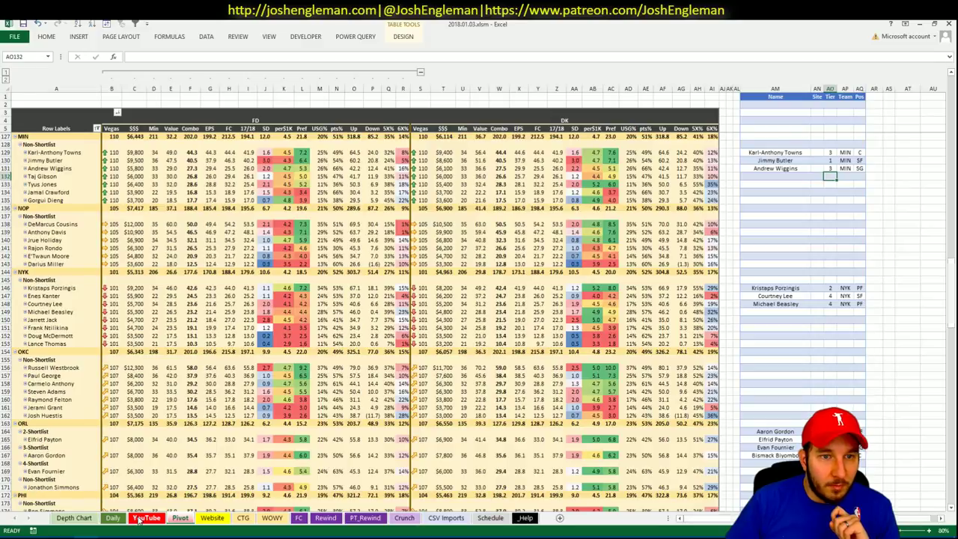
left_click(144, 518)
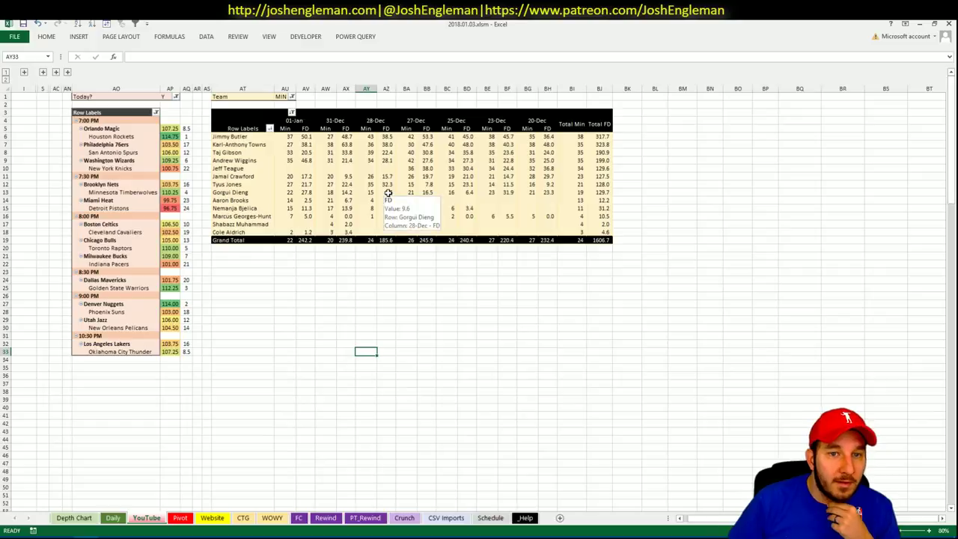
left_click(182, 519)
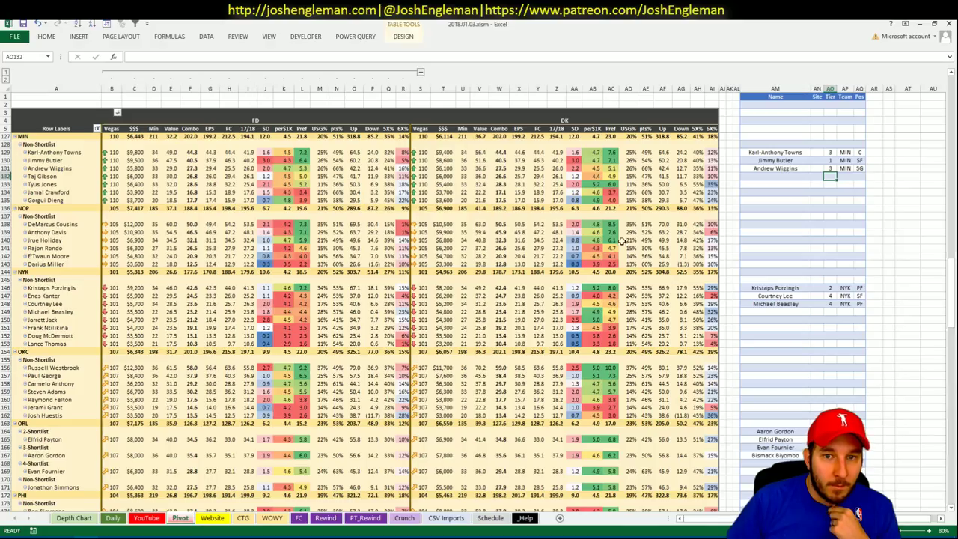
Add Tyus Jones to the Minnesota shortlist in AM132 with site DK and tier 3
left_click(771, 178)
type("T")
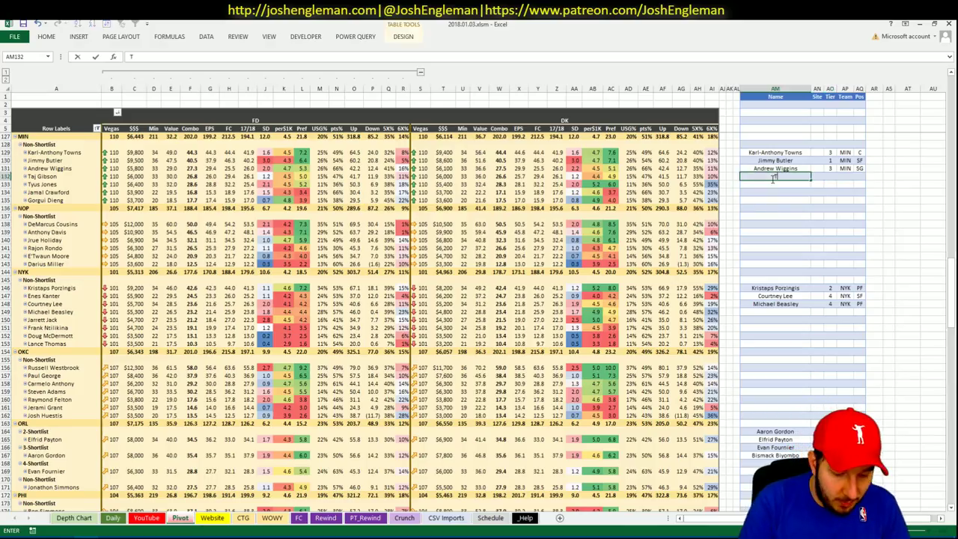
type("yus Jones")
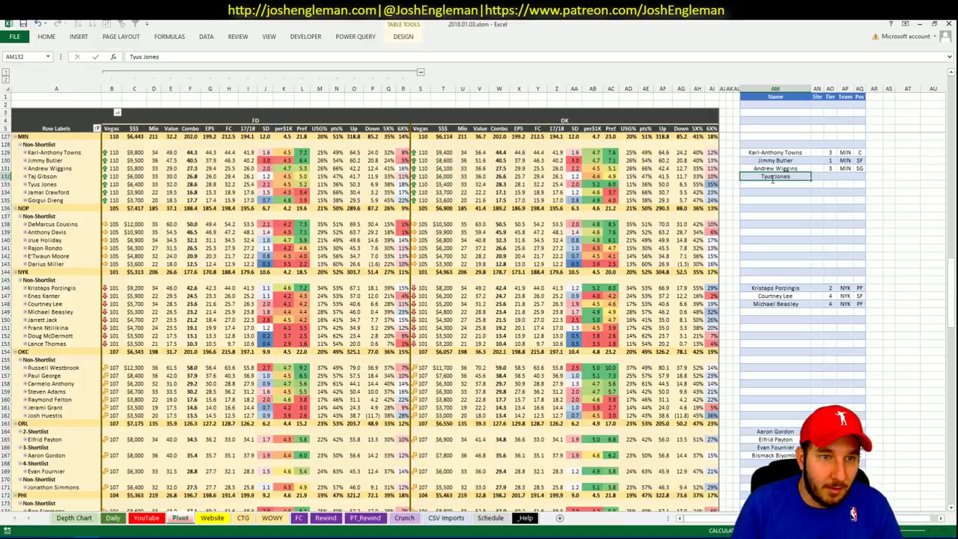
key("Tab")
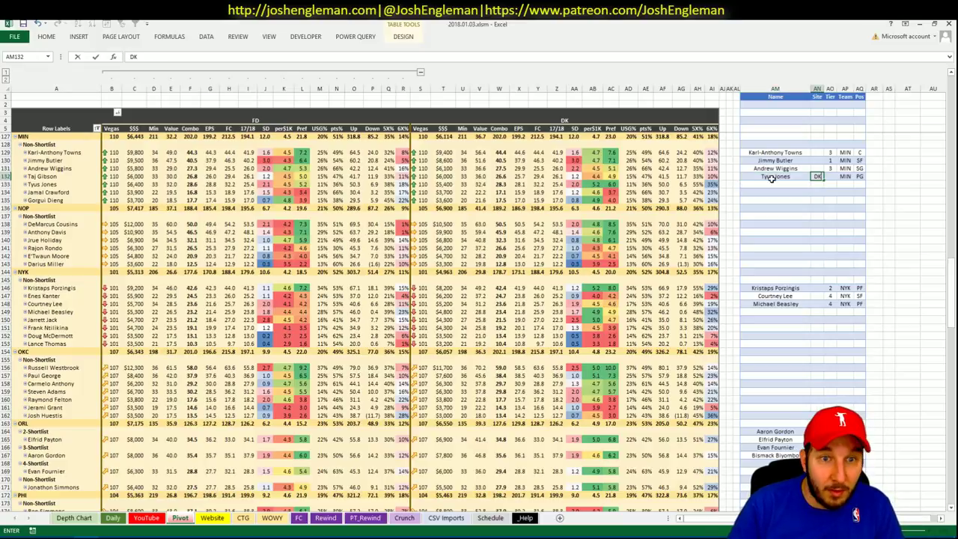
type("DK")
key("Tab")
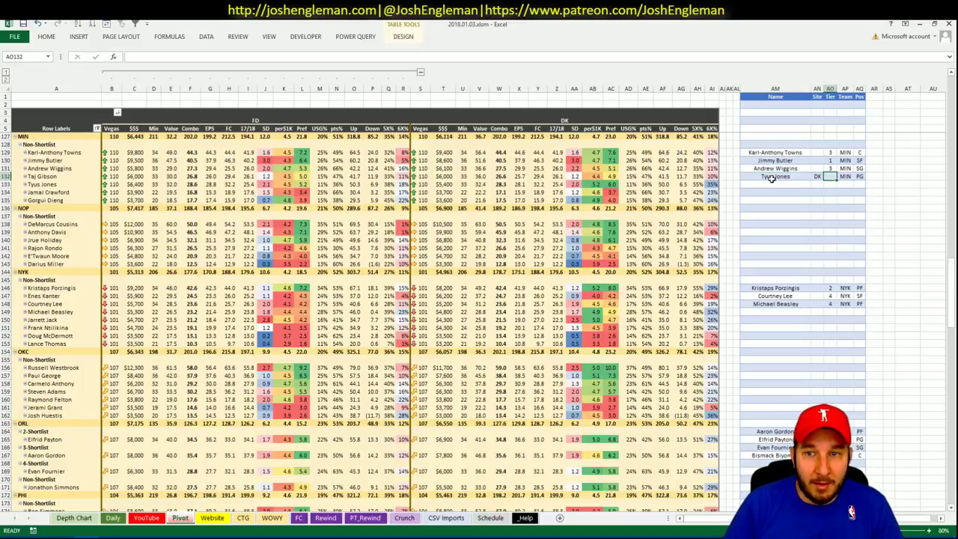
type("3")
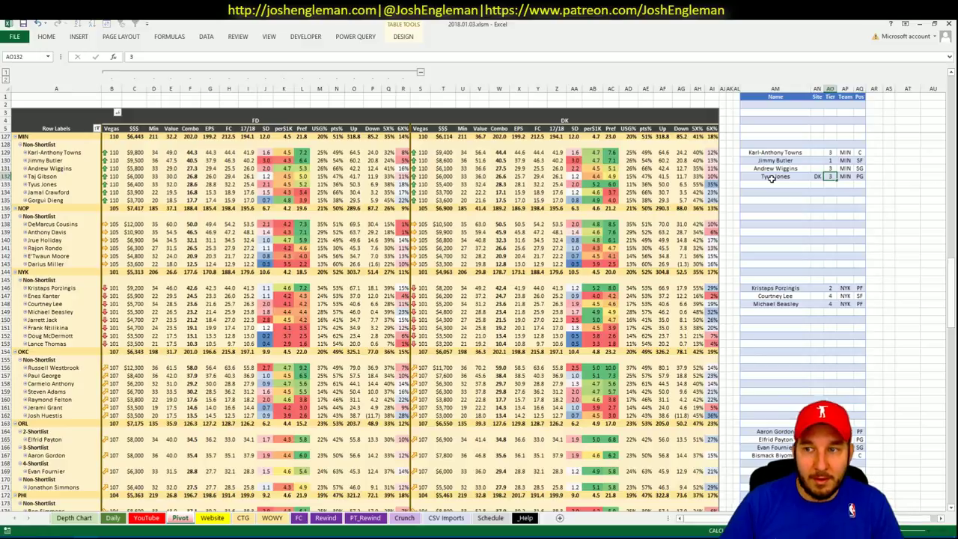
key("Return")
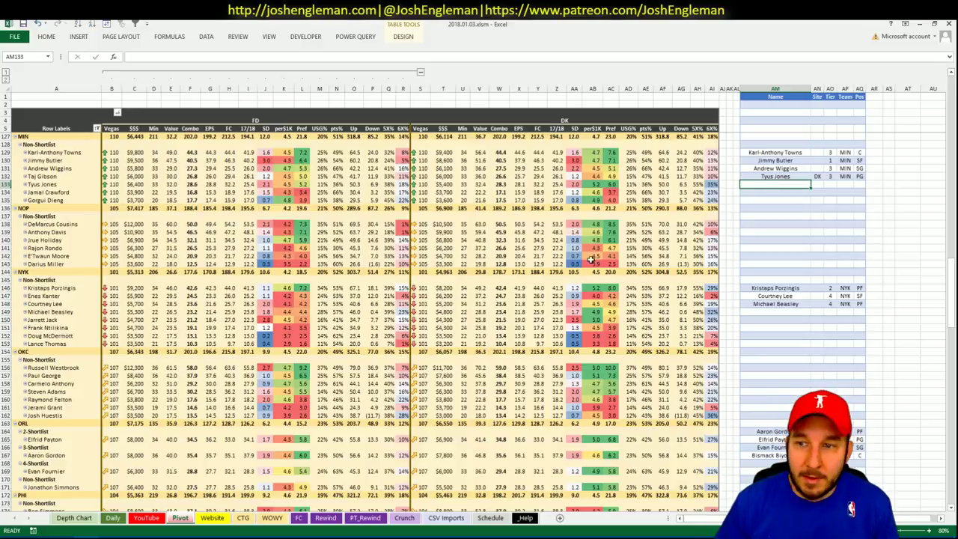
Set the opponent on the CTG sheet to DET
left_click(242, 518)
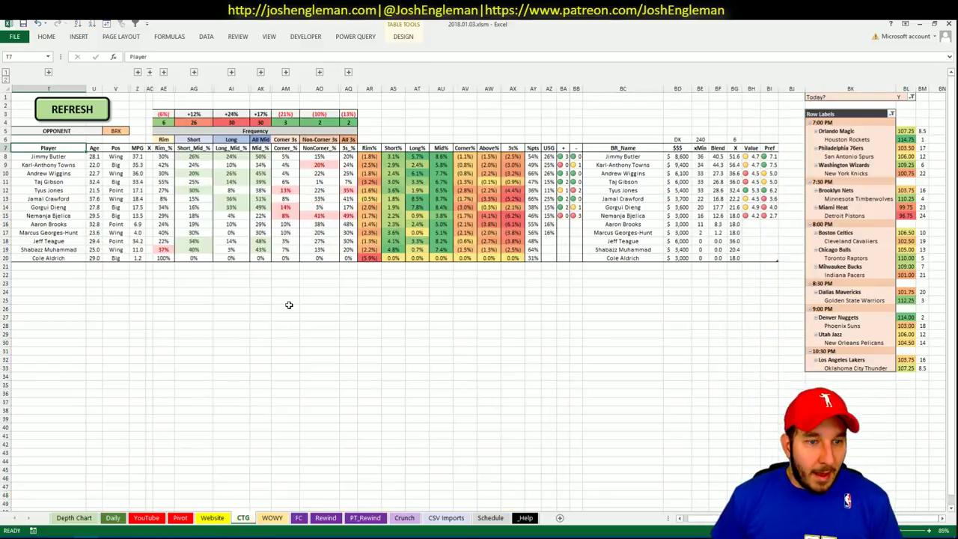
left_click(267, 519)
left_click(181, 518)
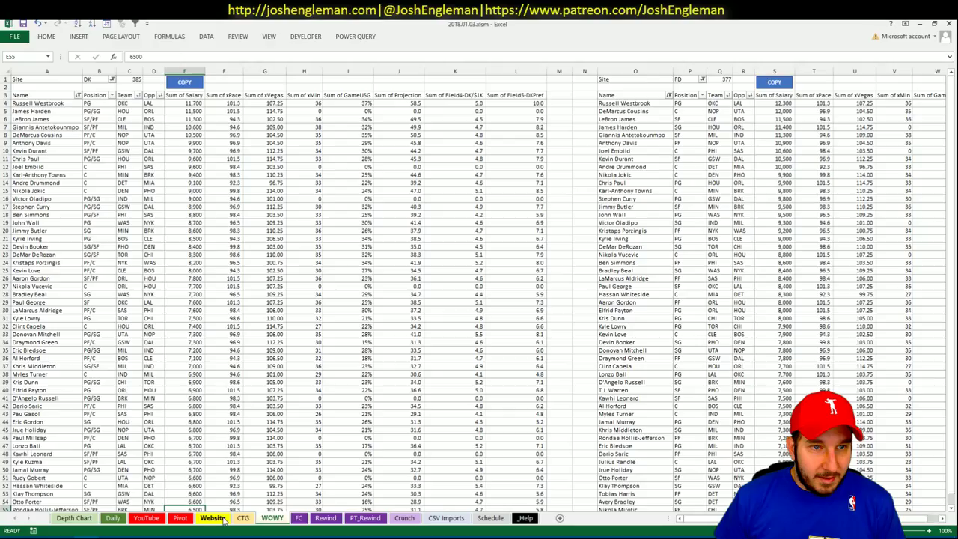
left_click(266, 519)
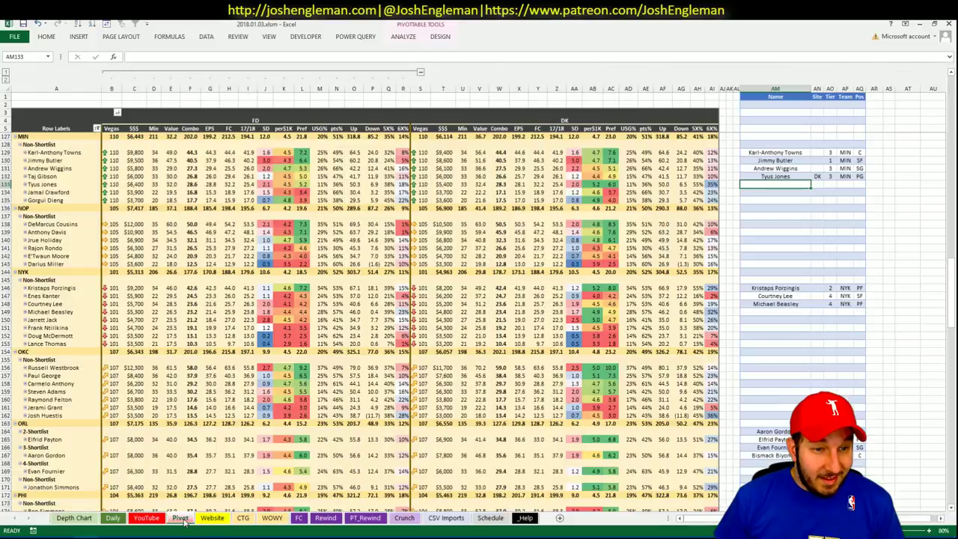
left_click(246, 519)
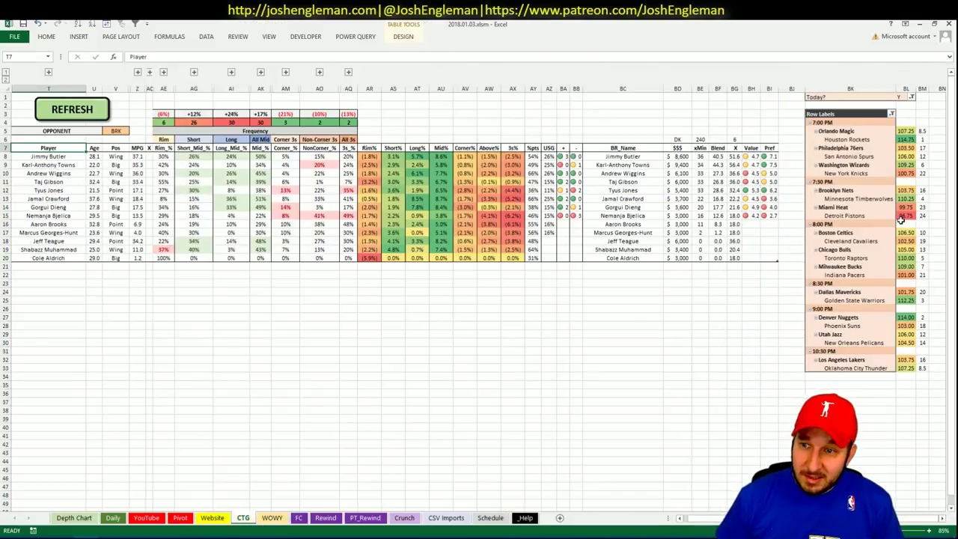
left_click(119, 131)
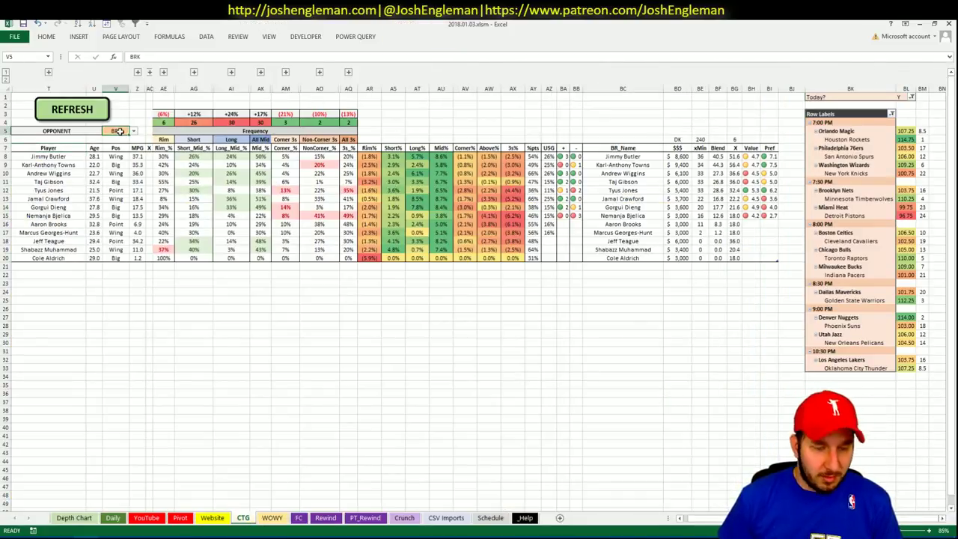
type("MIA")
key("Escape")
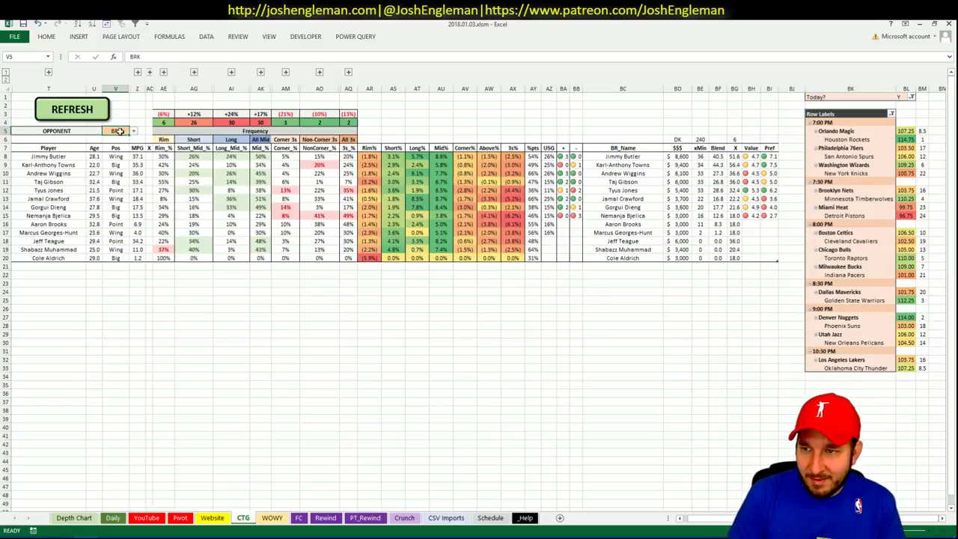
type("DET")
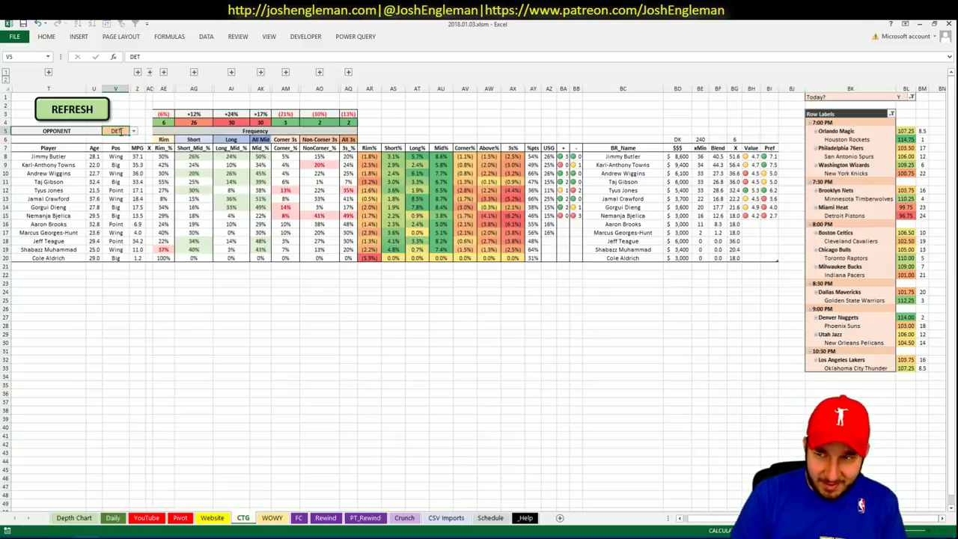
key("Return")
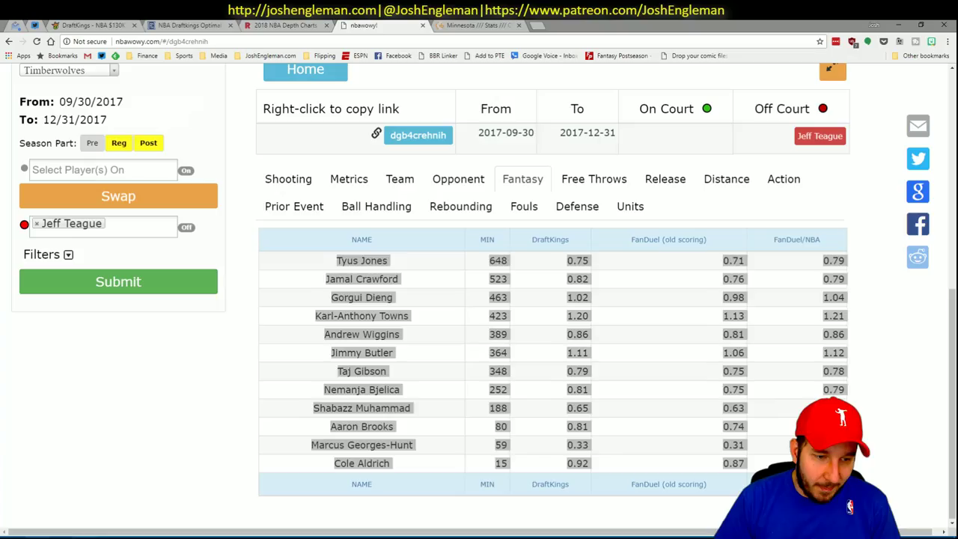
Switch to the browser and open the Detroit Pistons stats page on Cleaning the Glass by searching for "piston"
left_click(44, 537)
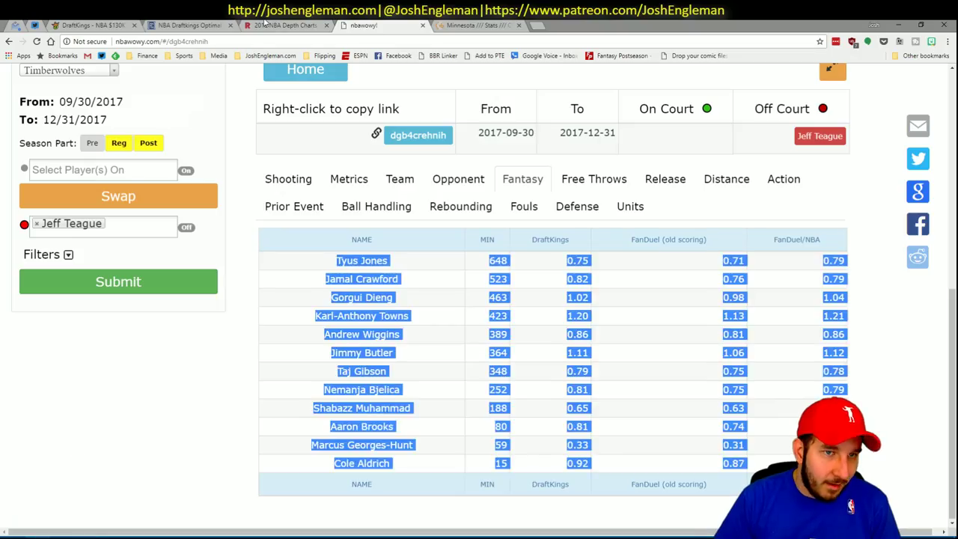
left_click(307, 25)
left_click(202, 25)
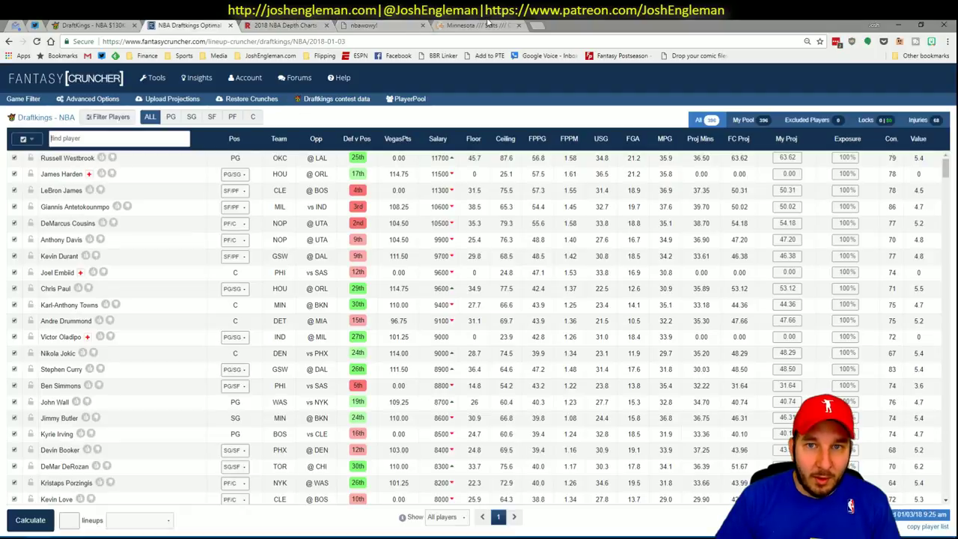
left_click(482, 25)
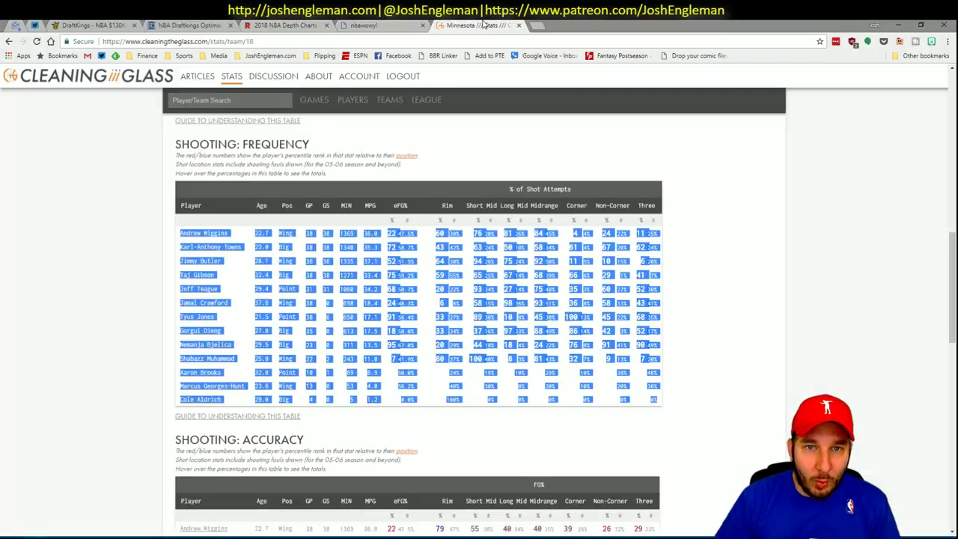
left_click(262, 105)
type("piston")
key("Return")
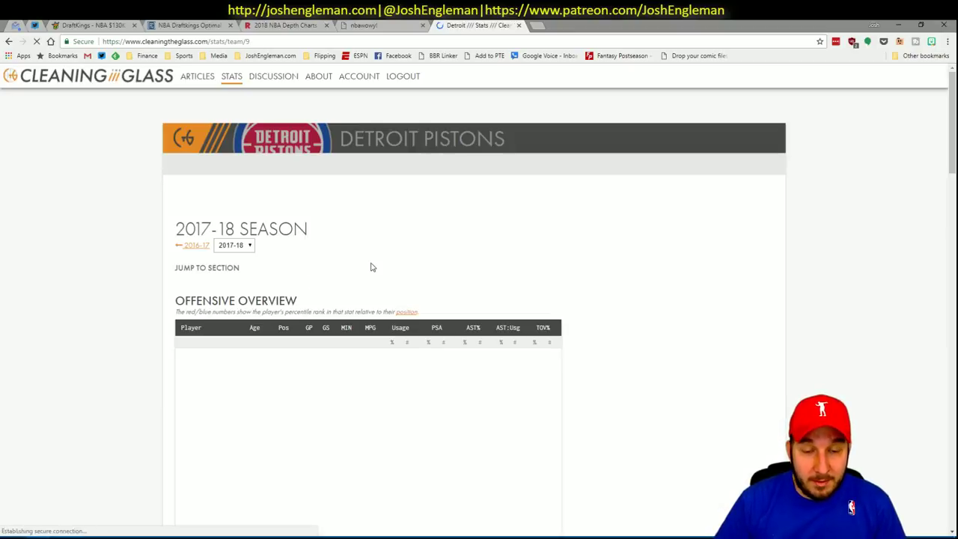
Copy Detroit's Shooting: Frequency player table and refresh the CTG sheet in Excel with it
left_click(327, 278)
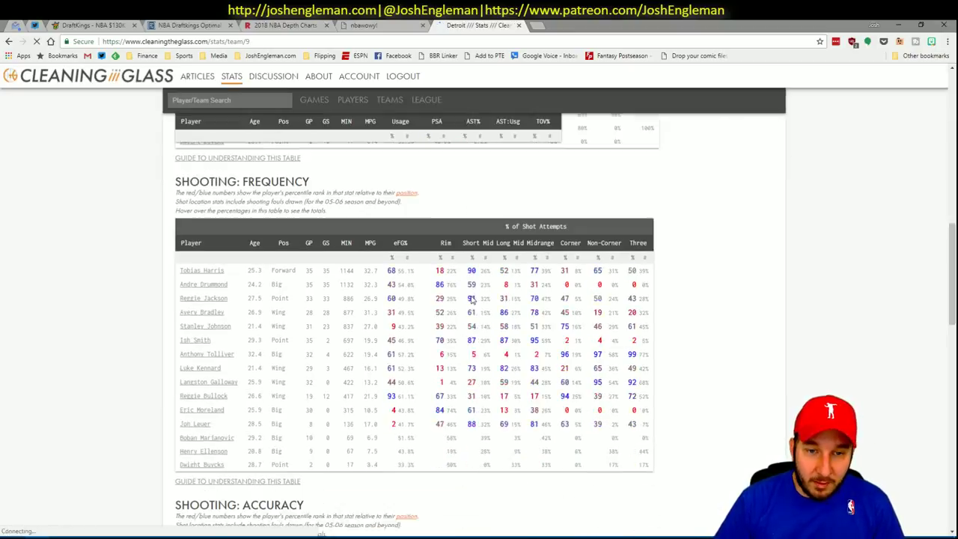
left_click_drag(268, 257, 182, 238)
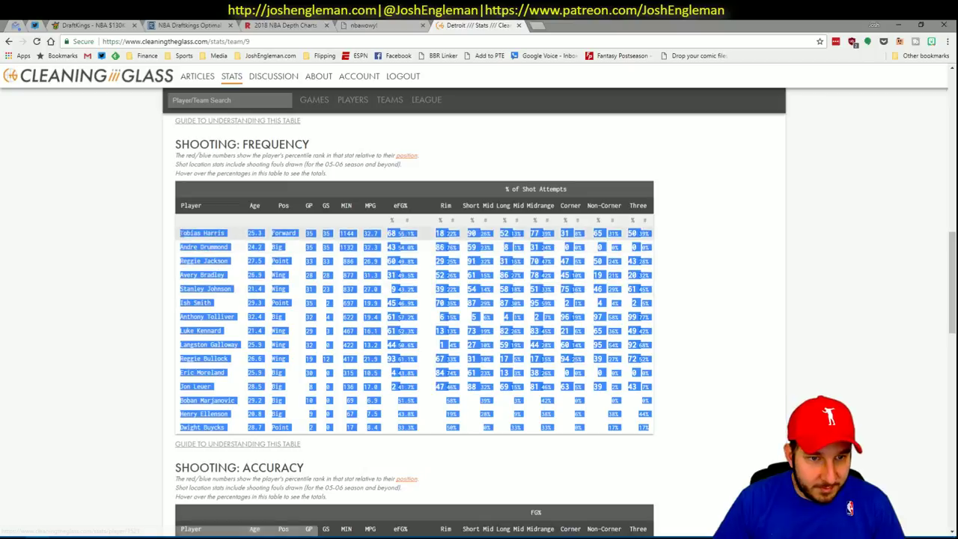
key("alt+Tab")
left_click(86, 110)
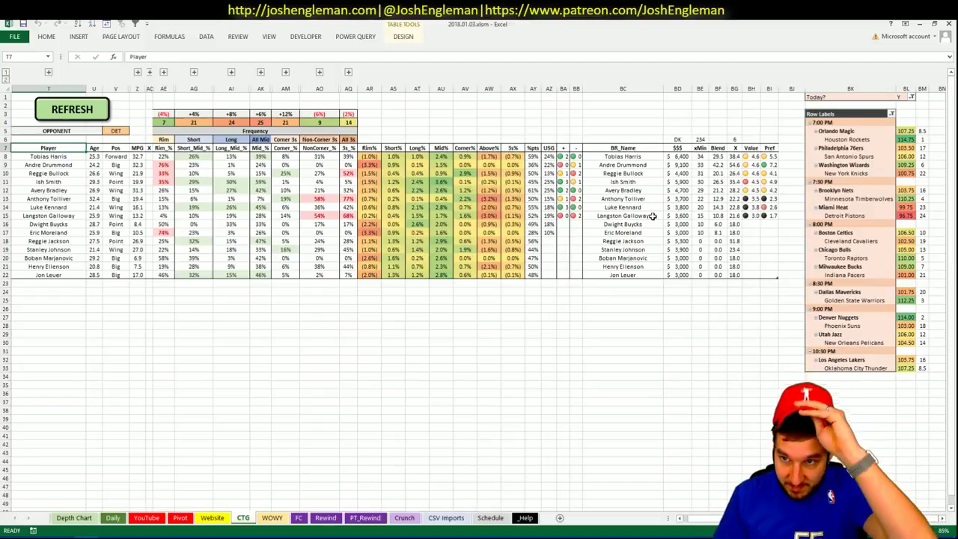
Examine Detroit's FD and DK projections on the Pivot sheet
left_click(180, 517)
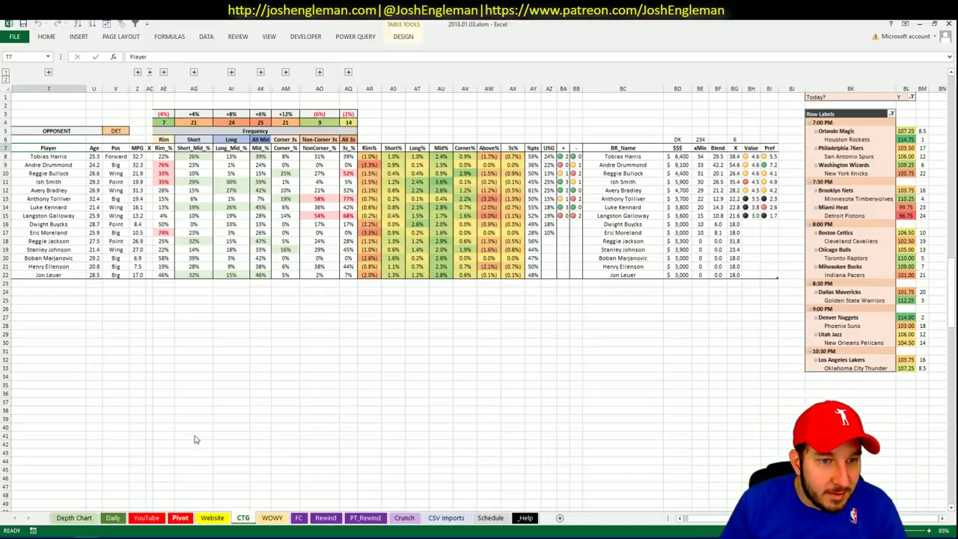
left_click(212, 367)
scroll(213, 370, "up", 20)
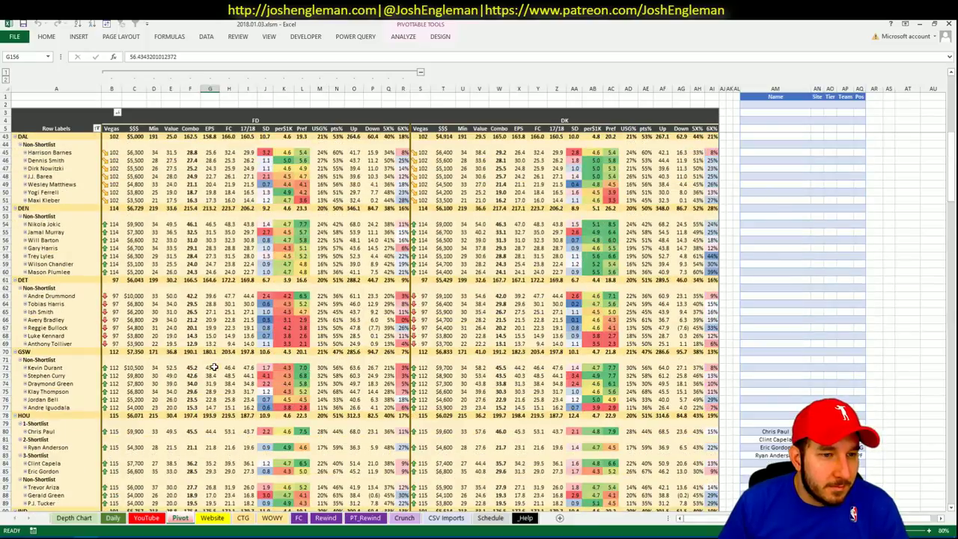
scroll(216, 378, "down", 2)
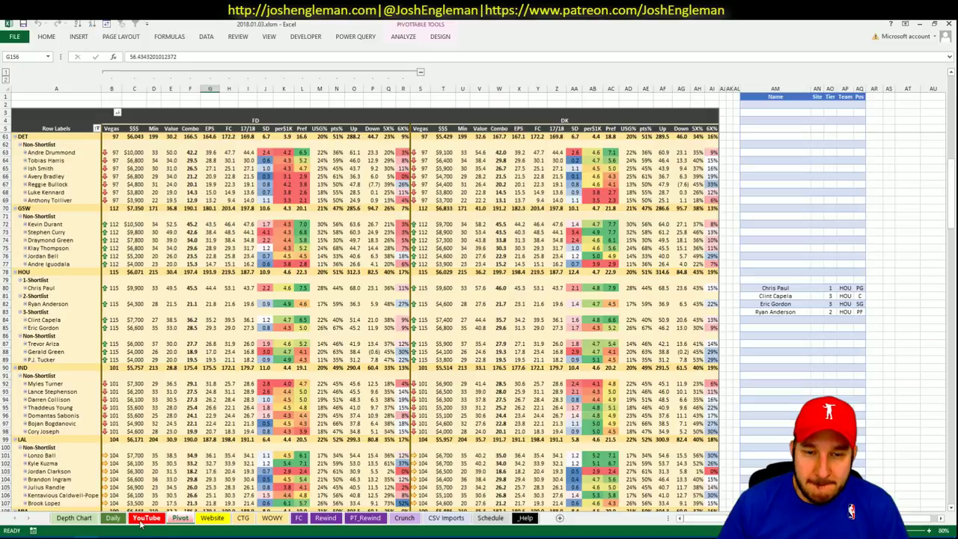
Switch to FantasyCruncher in the browser and check Andre Drummond's game log filtered to opponent MIA
key("alt+Tab")
left_click(181, 24)
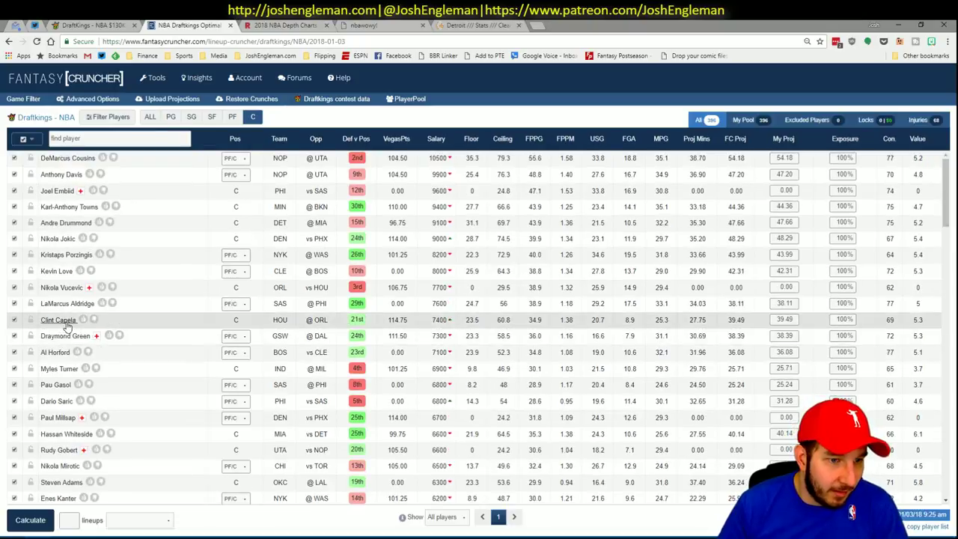
left_click(66, 223)
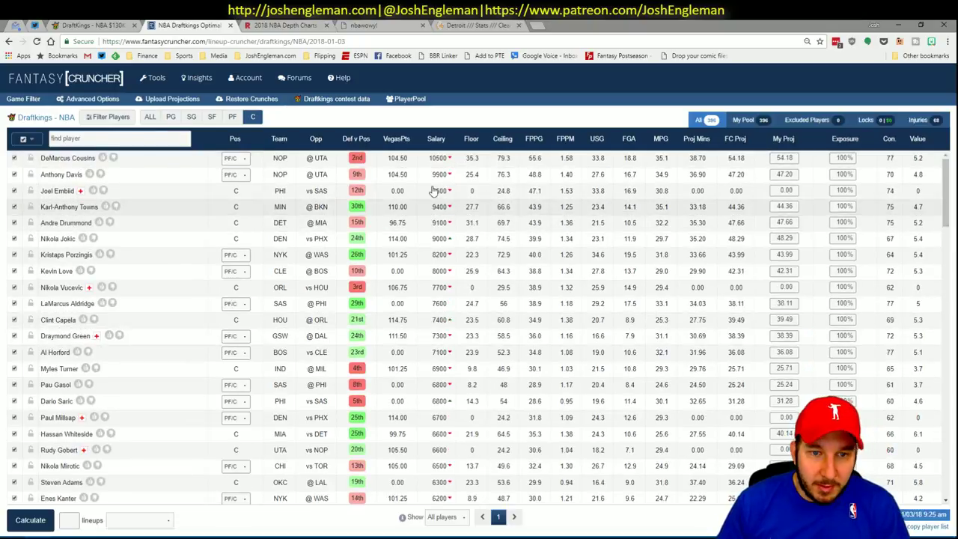
left_click(337, 246)
left_click(333, 299)
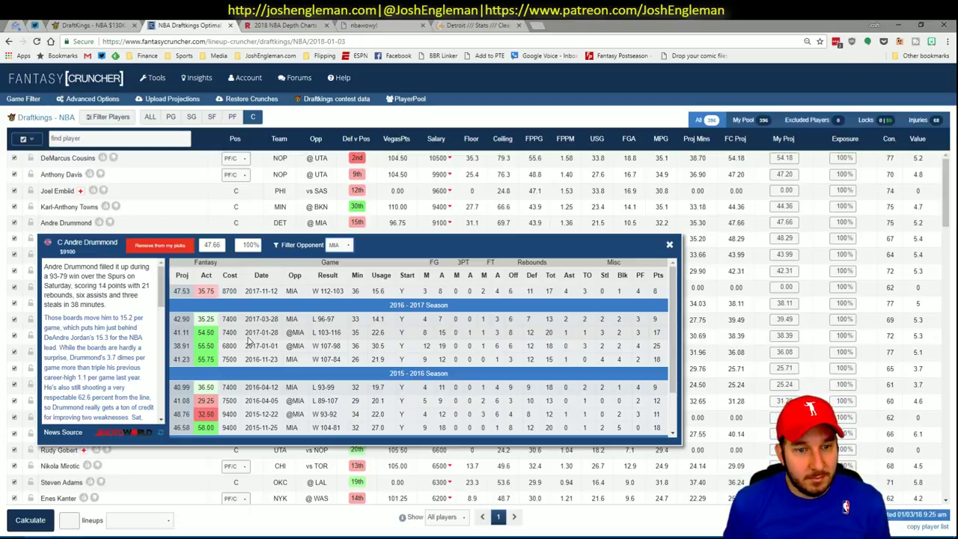
left_click(668, 245)
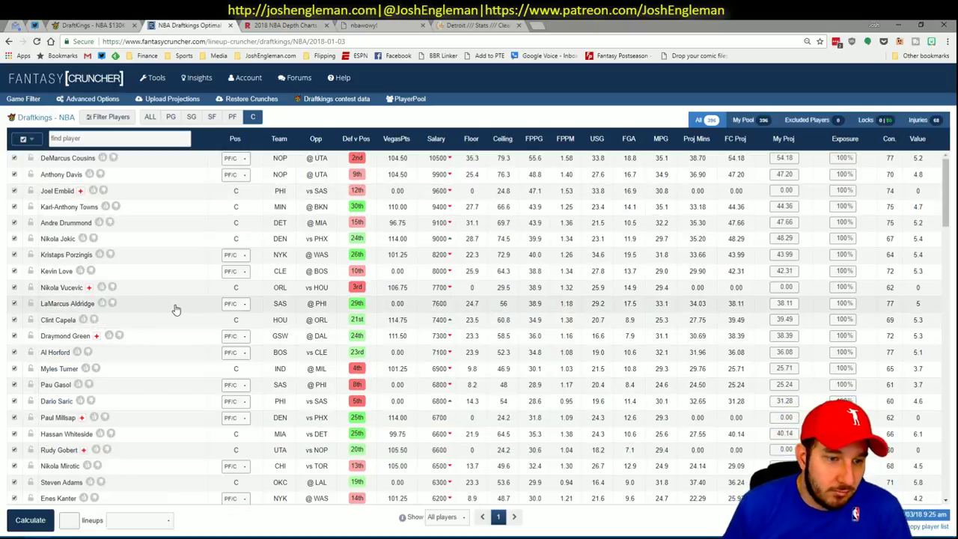
Check Hassan Whiteside's game log filtered to opponent DET, and close his player card
left_click(75, 433)
left_click(341, 311)
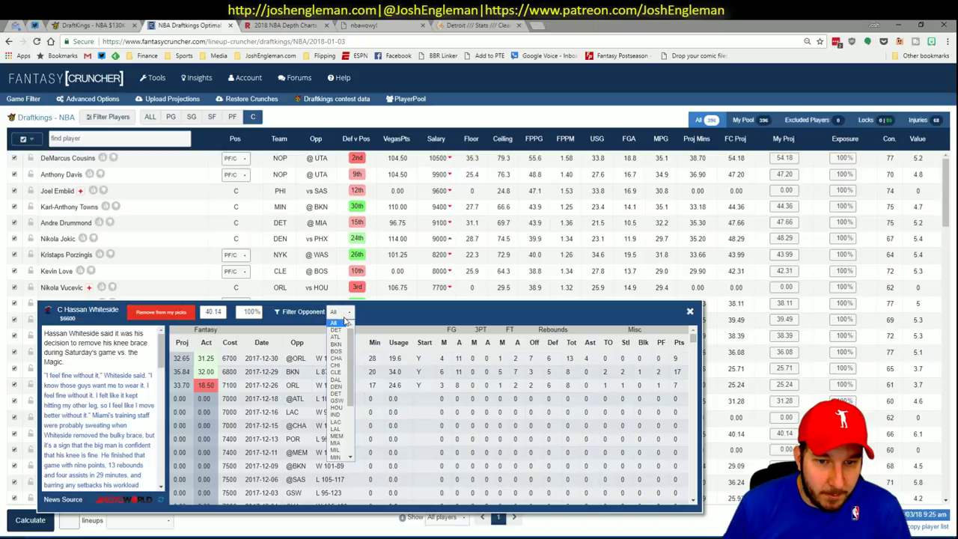
left_click(344, 336)
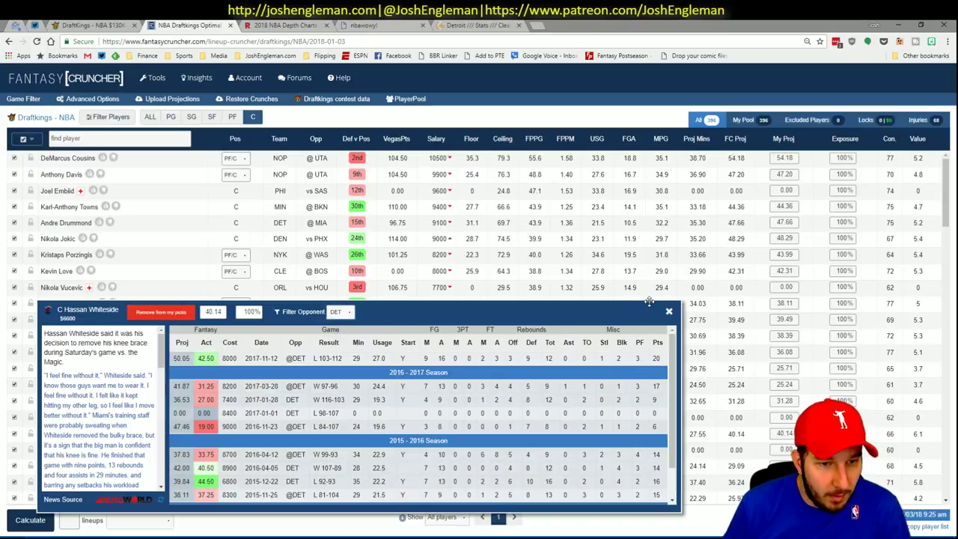
left_click(668, 313)
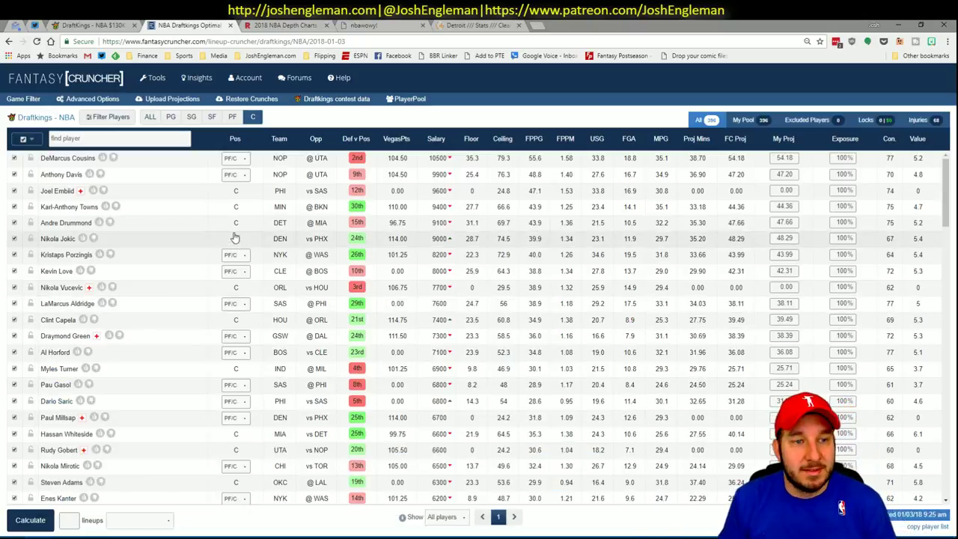
Switch to Excel and add Andre Drummond to the Pivot sheet's shortlist in his player row as tier 4
key("alt+Tab")
left_click(752, 153)
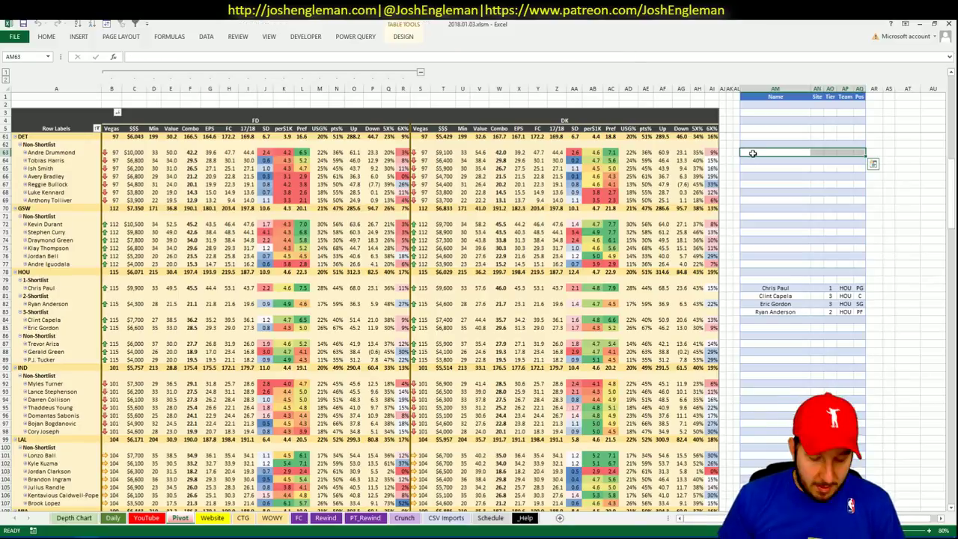
type("Andrew Dru")
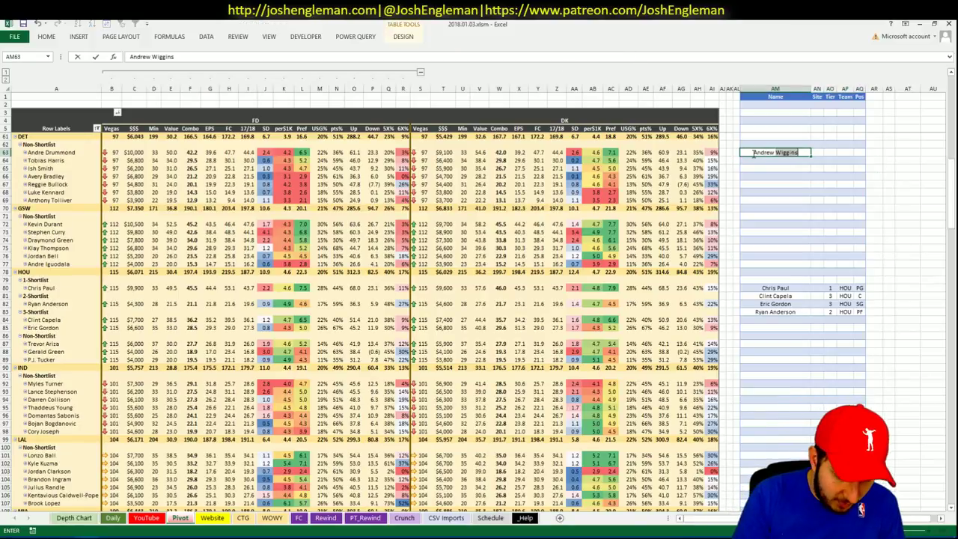
type("mmond")
key("Escape")
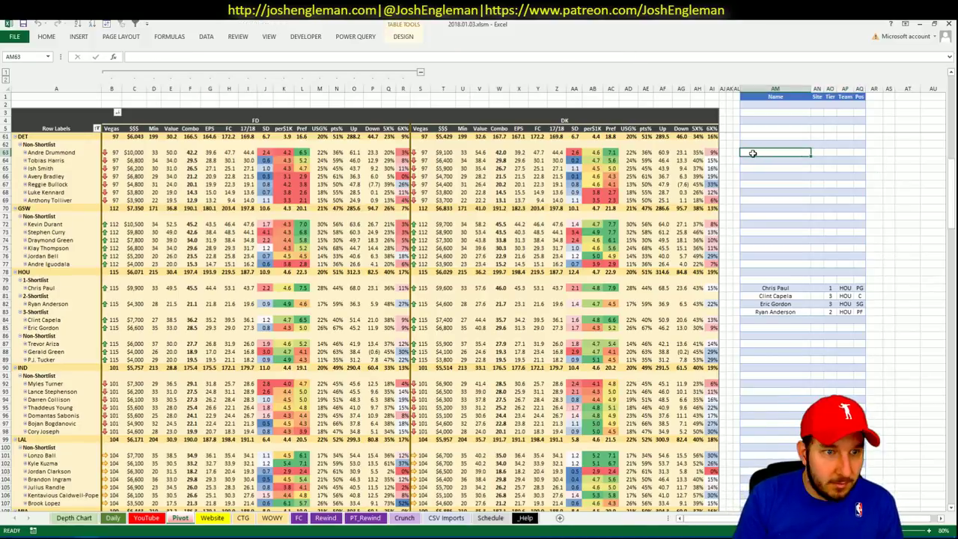
type("Andre Drummond")
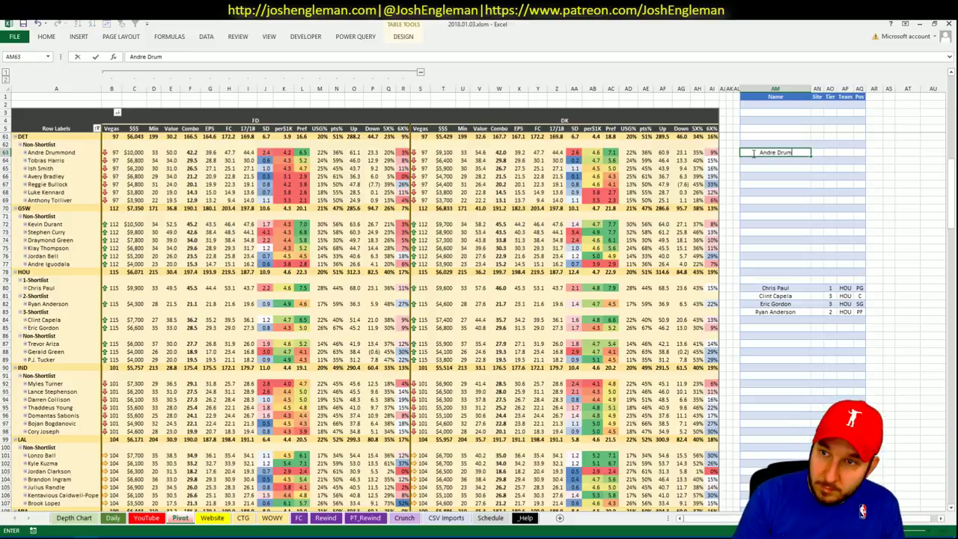
key("Tab")
key("Tab")
type("4")
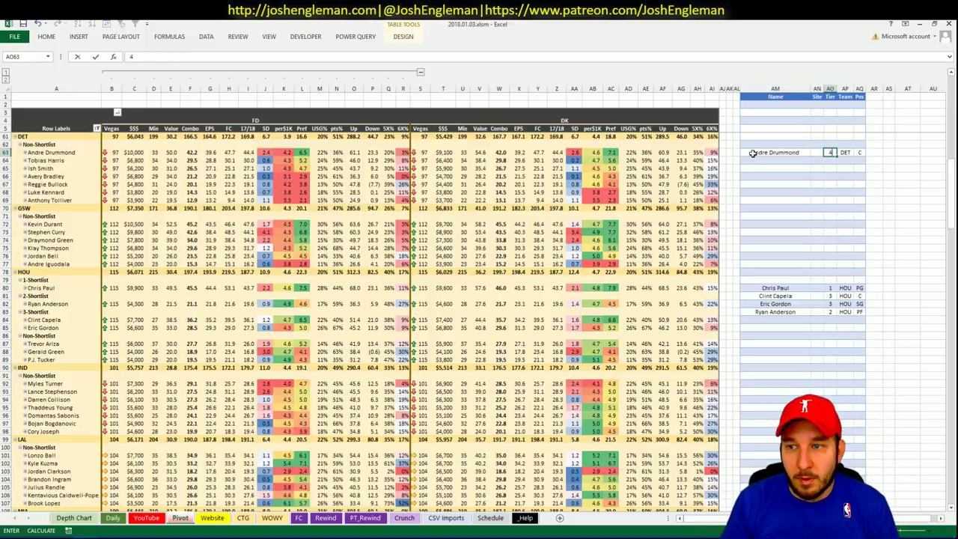
key("ctrl+Return")
left_click(741, 158)
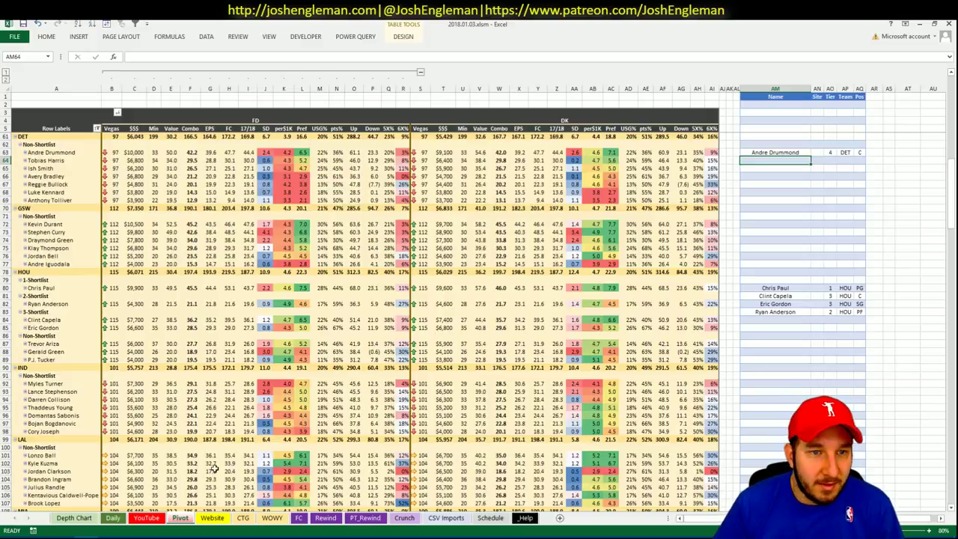
Set the YouTube sheet's team filter to DET to review Detroit's recent game log, and return to the Pivot sheet
left_click(146, 517)
left_click(281, 95)
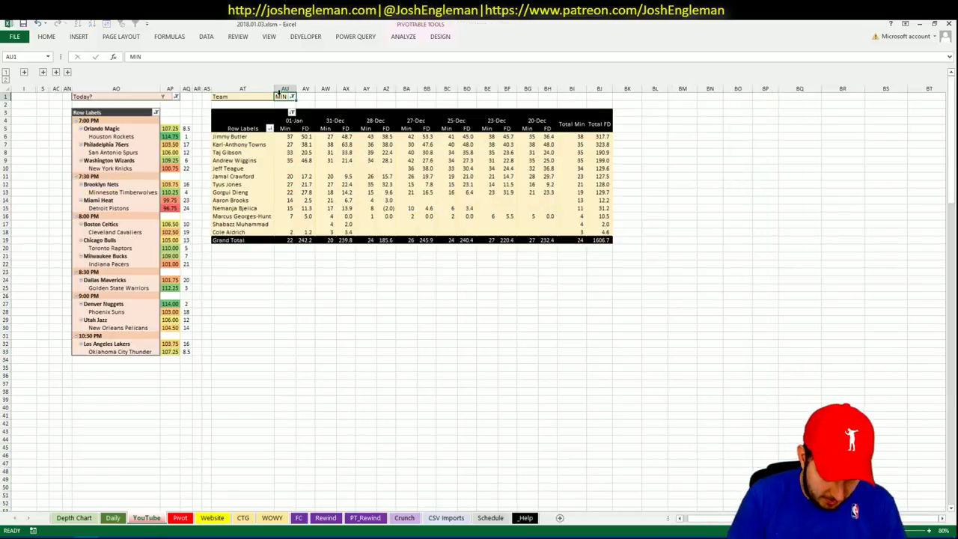
type("DET")
key("Return")
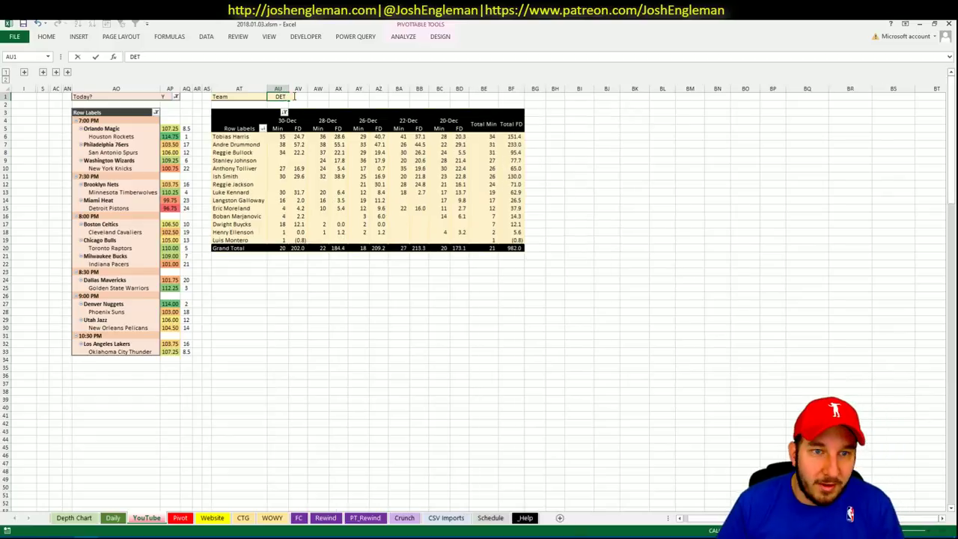
left_click(182, 521)
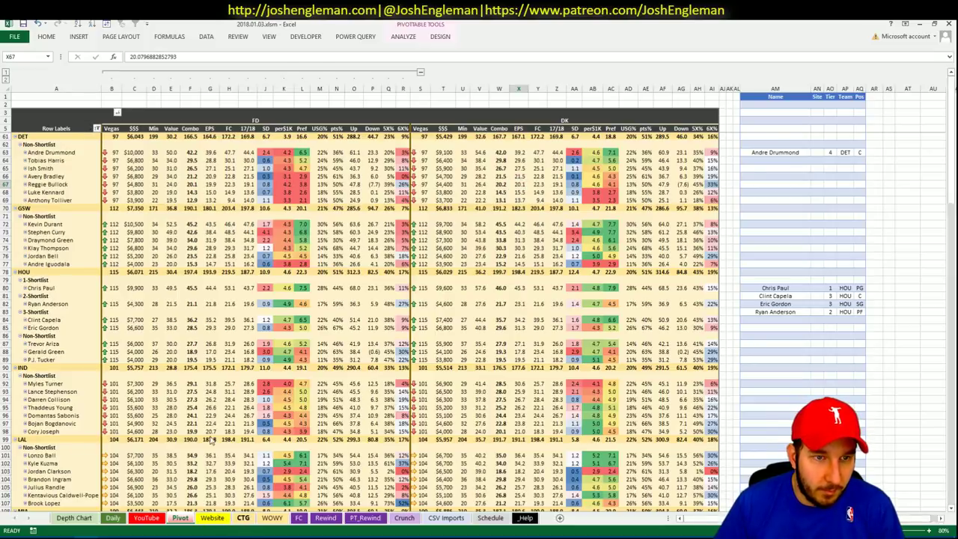
Set the opponent on the CTG sheet to MIA, examine Detroit's shooting matchup, and return to the Pivot sheet
left_click(243, 518)
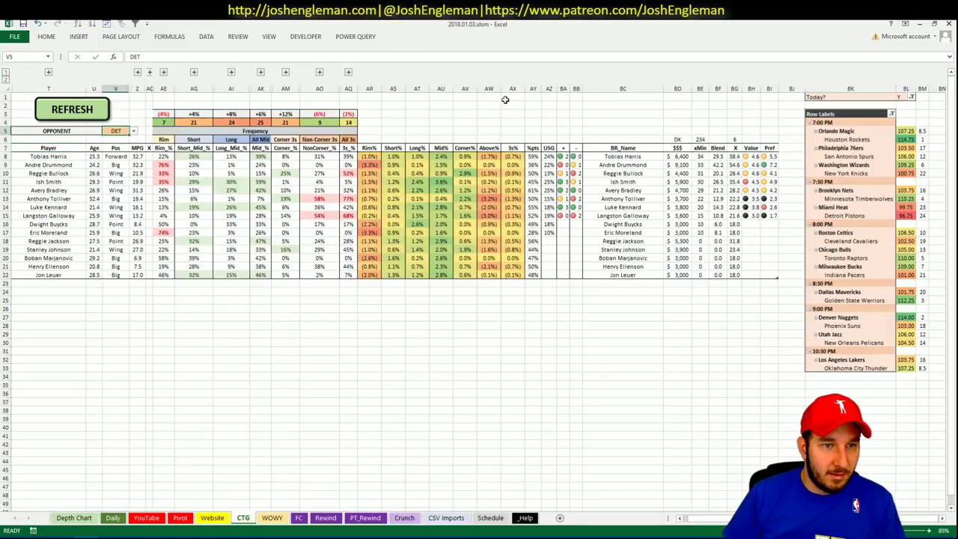
type("MIA")
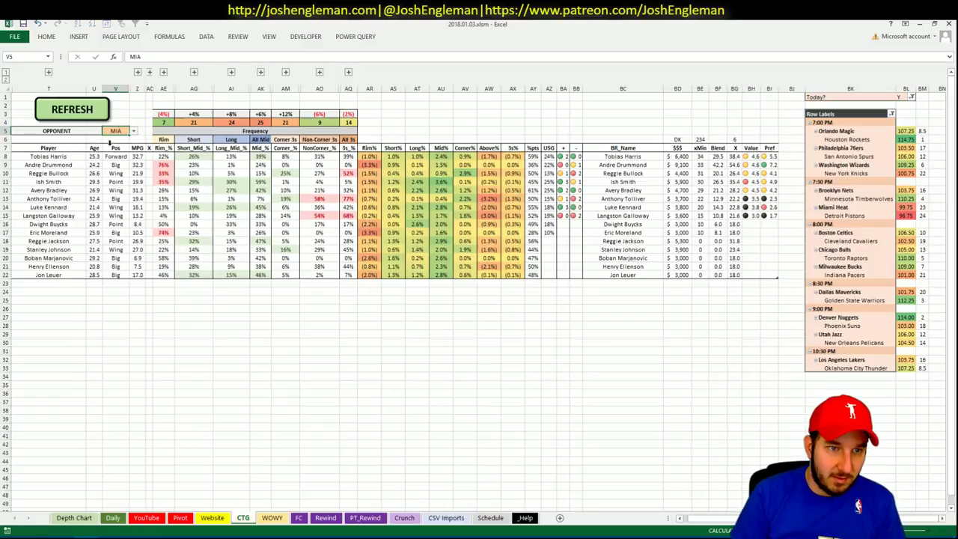
key("Return")
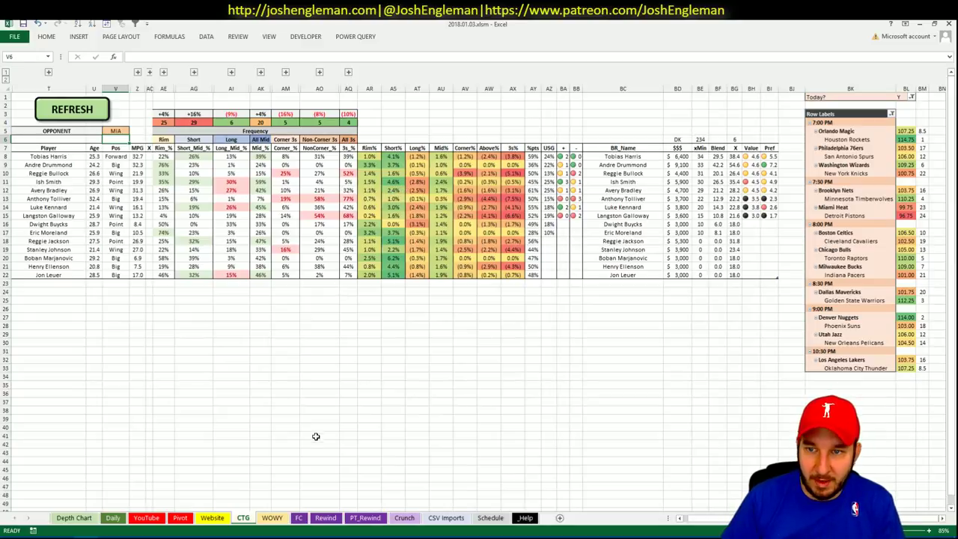
left_click(179, 518)
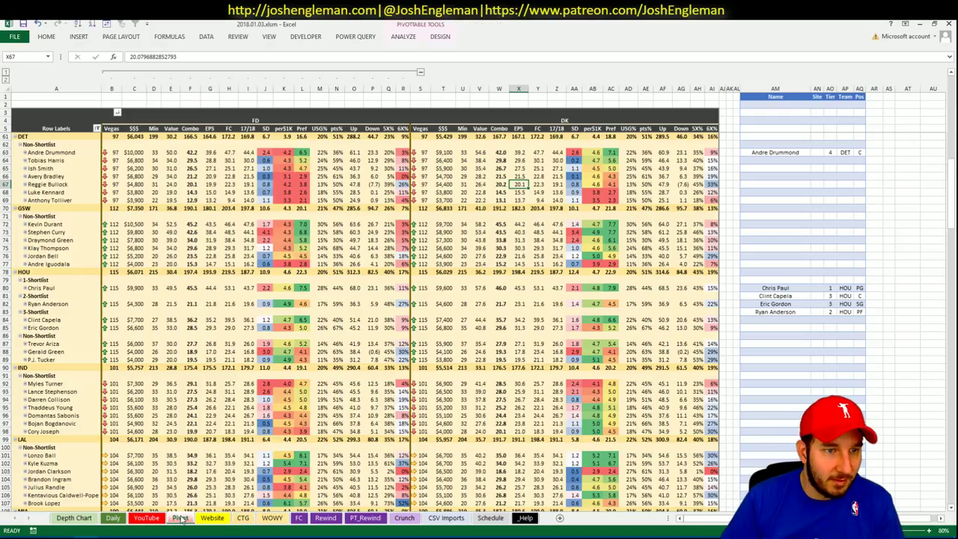
Set the CTG sheet's opponent to DET and open Miami's team stats page on Cleaning the Glass in the browser
left_click(243, 517)
left_click(120, 130)
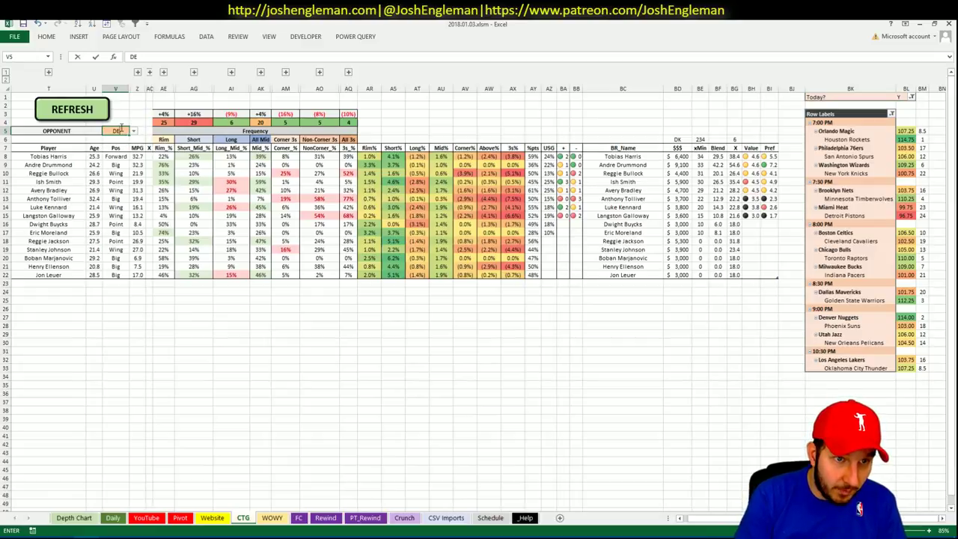
key("alt+Tab")
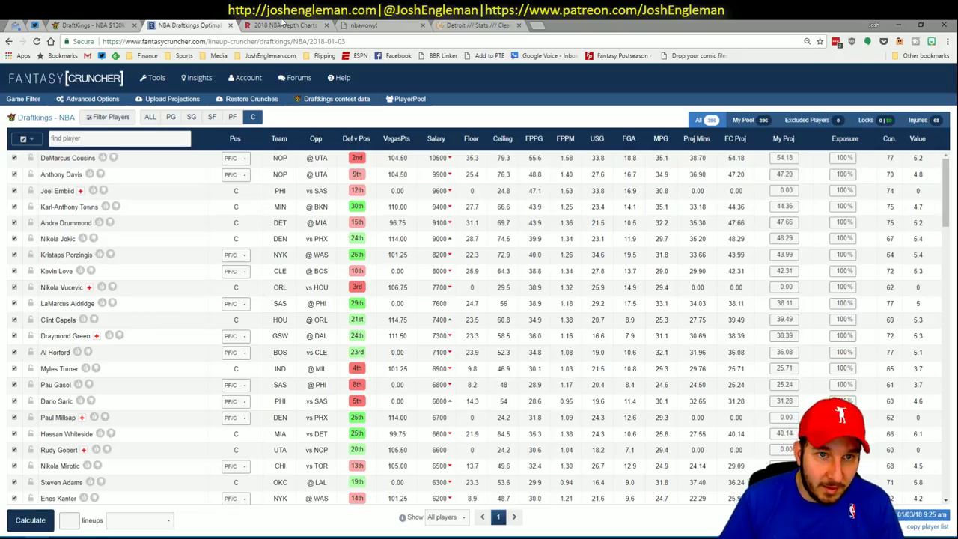
left_click(471, 24)
left_click(207, 100)
type("mia")
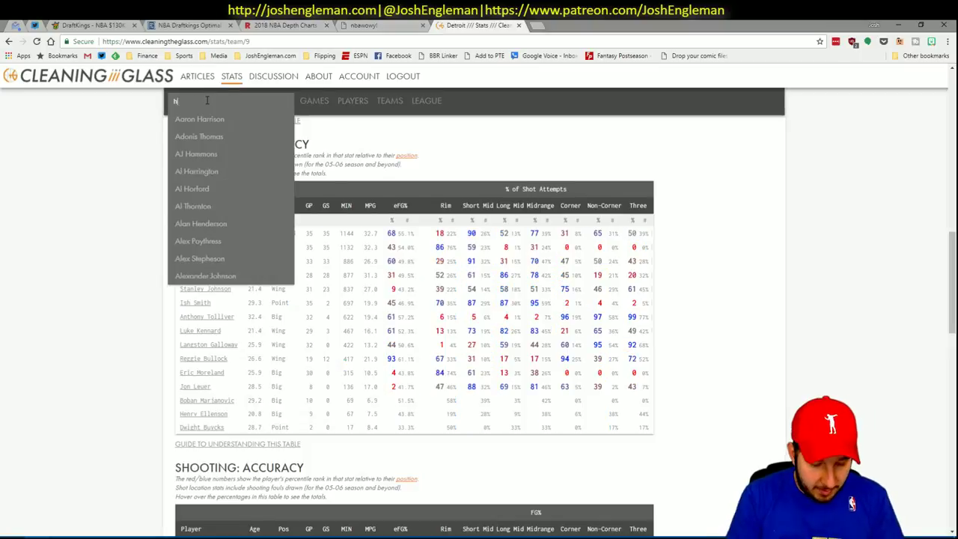
key("Return")
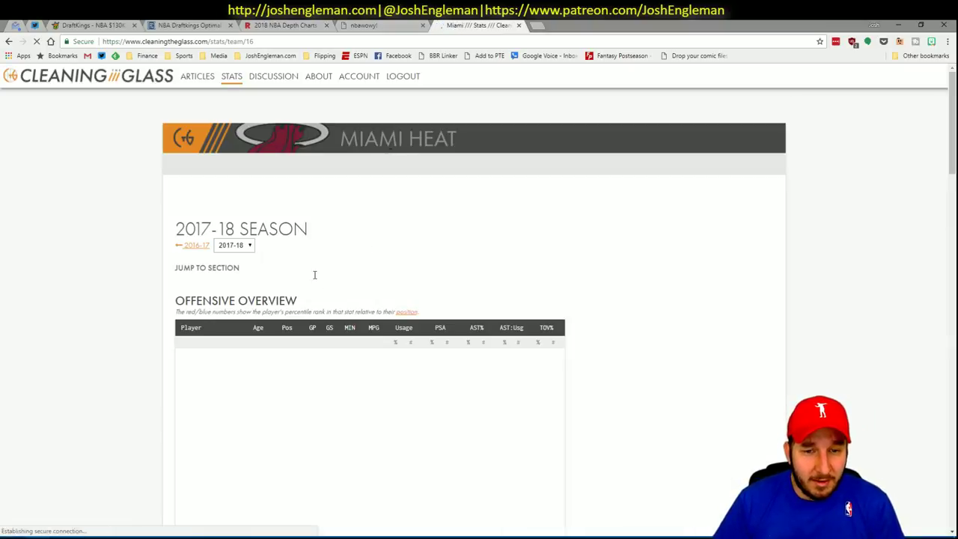
Copy the Miami Heat player rows from the Shooting: Frequency table and paste them into column T of the CTG sheet in Excel
scroll(659, 402, "down", 5)
left_click_drag(666, 431, 181, 233)
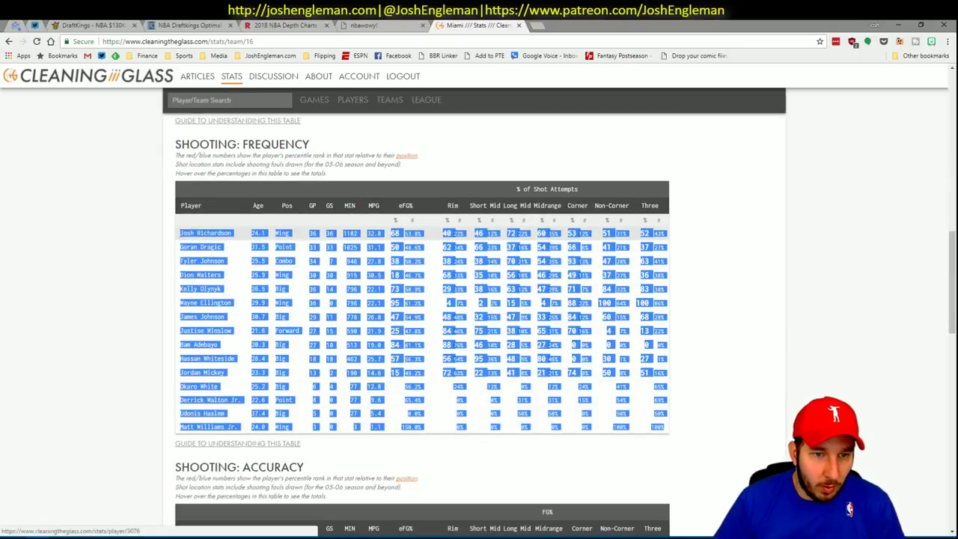
key("alt+Tab")
left_click(69, 90)
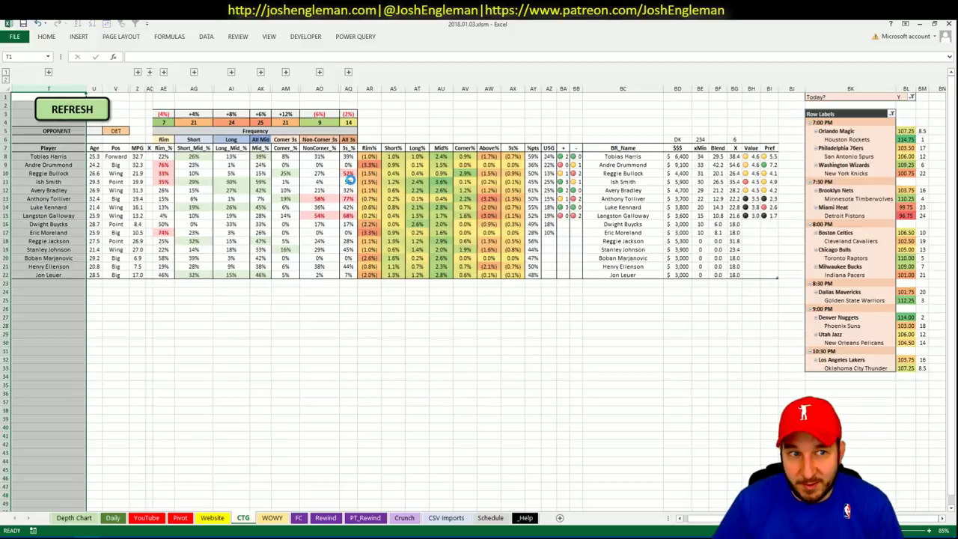
key("ctrl+v")
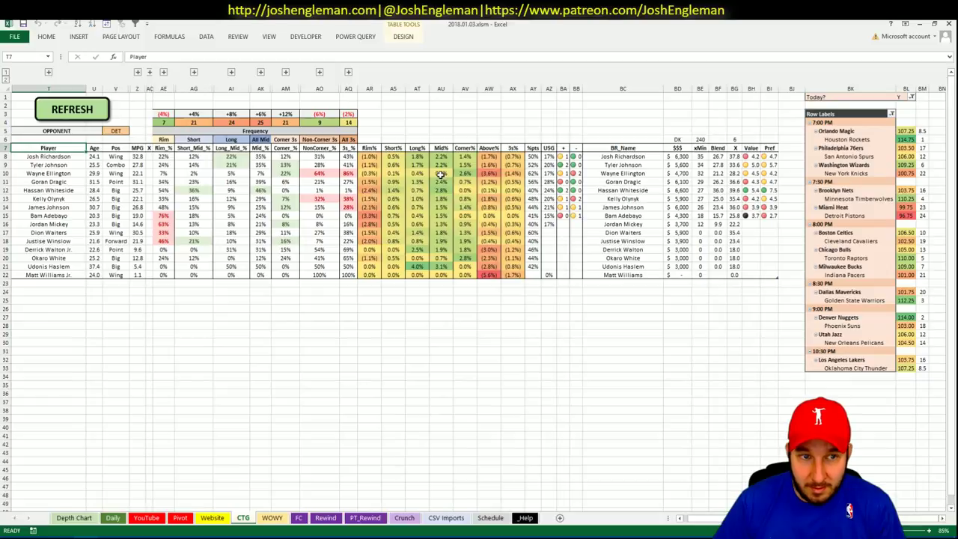
Examine the Miami players' FD and DK projections on the Pivot sheet
left_click(189, 521)
left_click(298, 383)
scroll(297, 383, "down", 1)
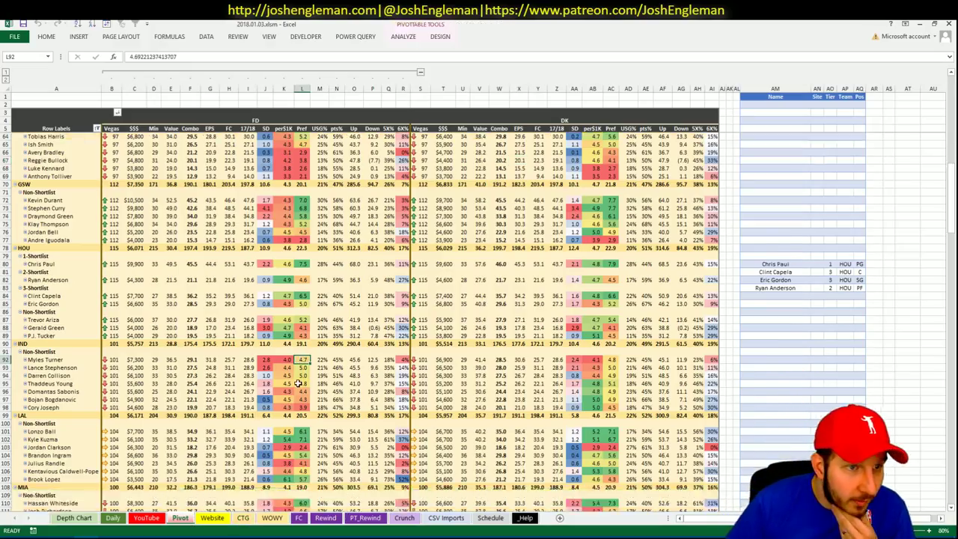
scroll(298, 383, "down", 14)
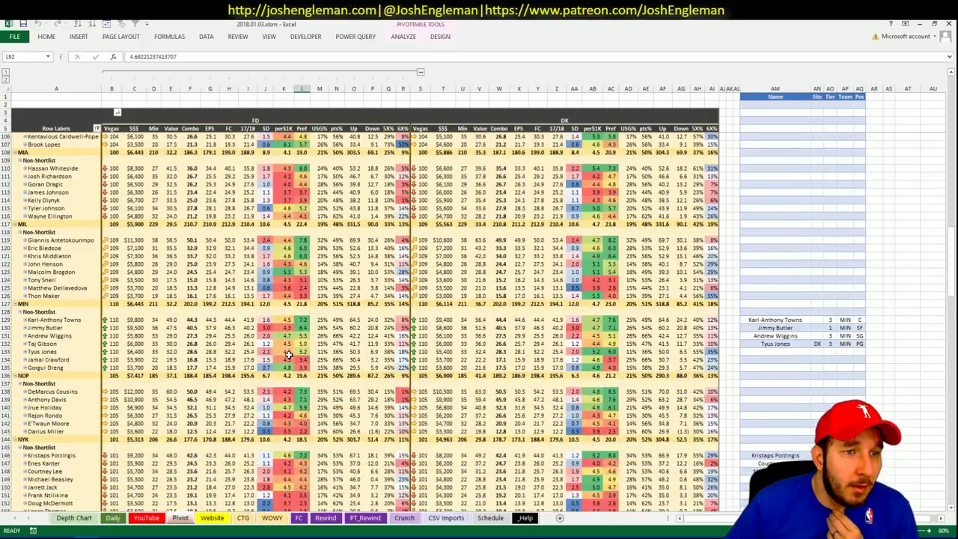
scroll(288, 355, "down", 1)
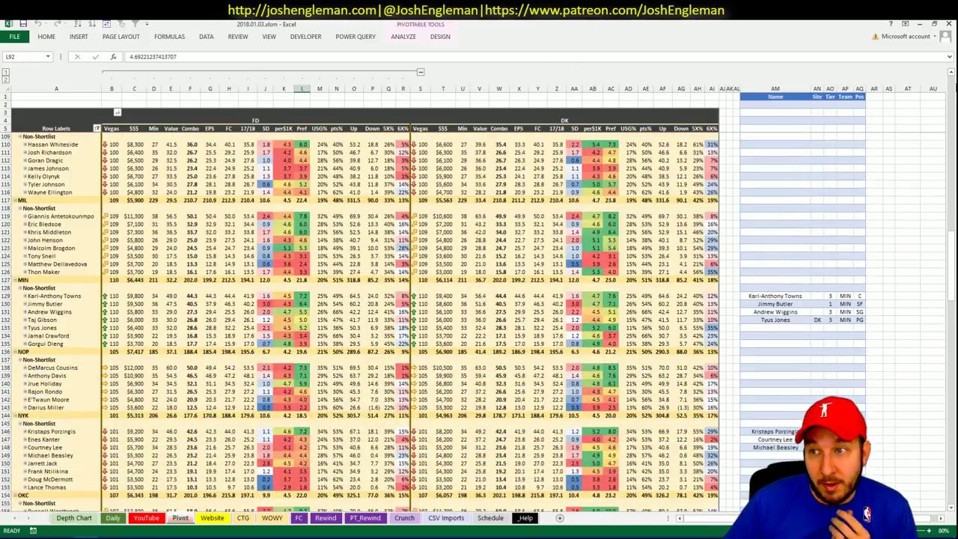
left_click(951, 72)
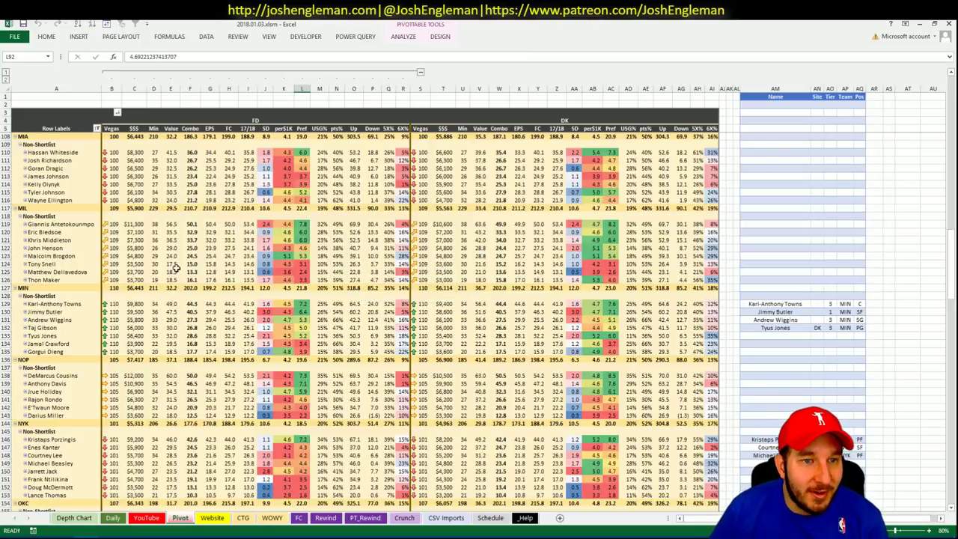
Filter the recent game log on the YouTube sheet to team MIA
left_click(147, 517)
left_click(280, 96)
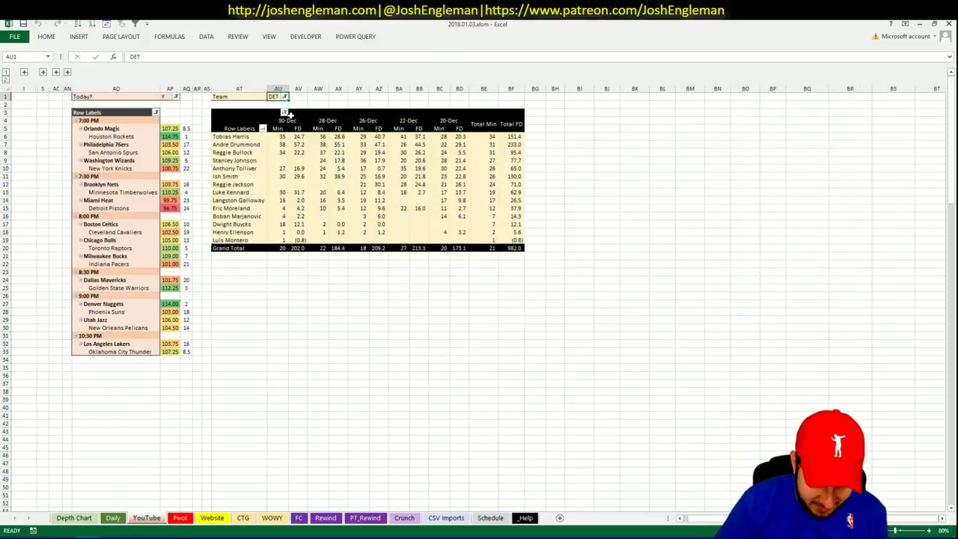
type("MIA")
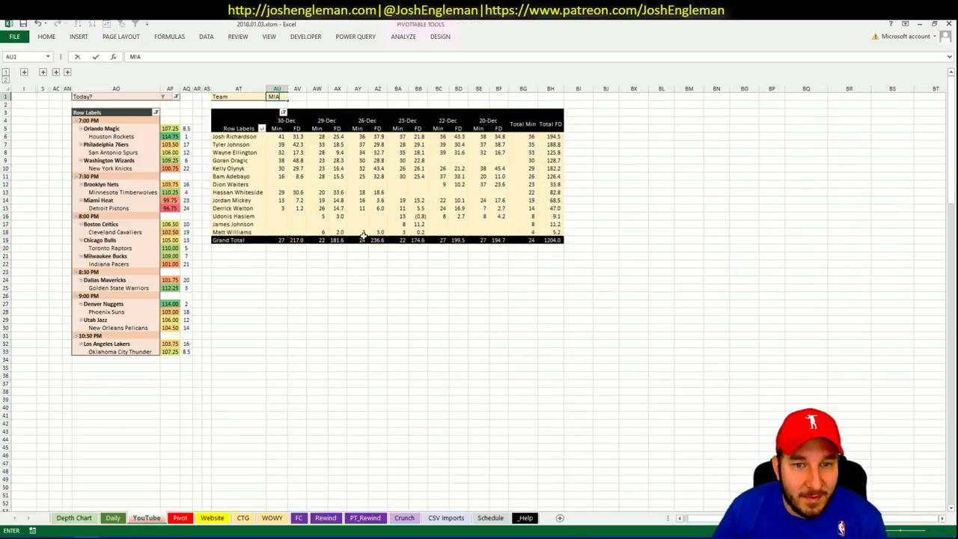
key("Return")
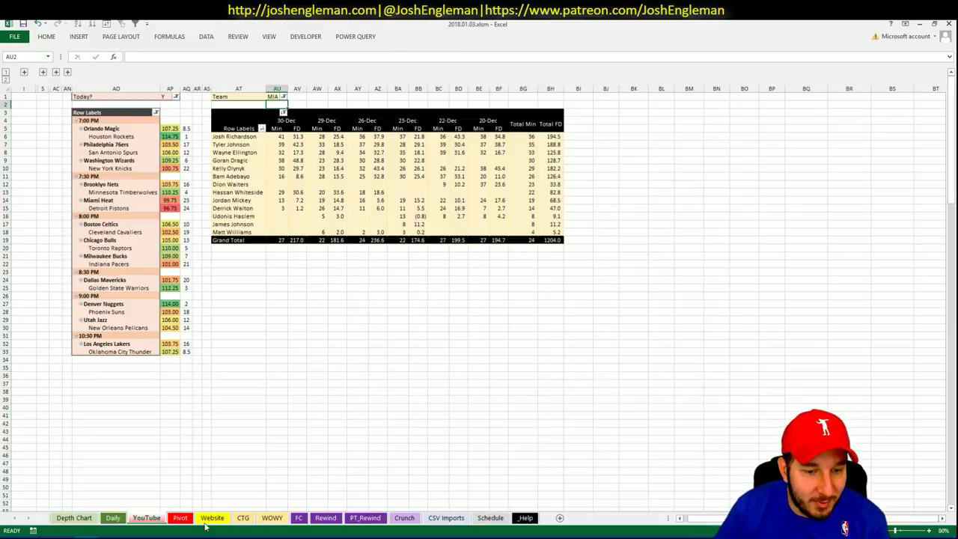
Add Hassan Whiteside to the Pivot sheet's player list beside his Miami row, with site DK and tier 4
left_click(180, 518)
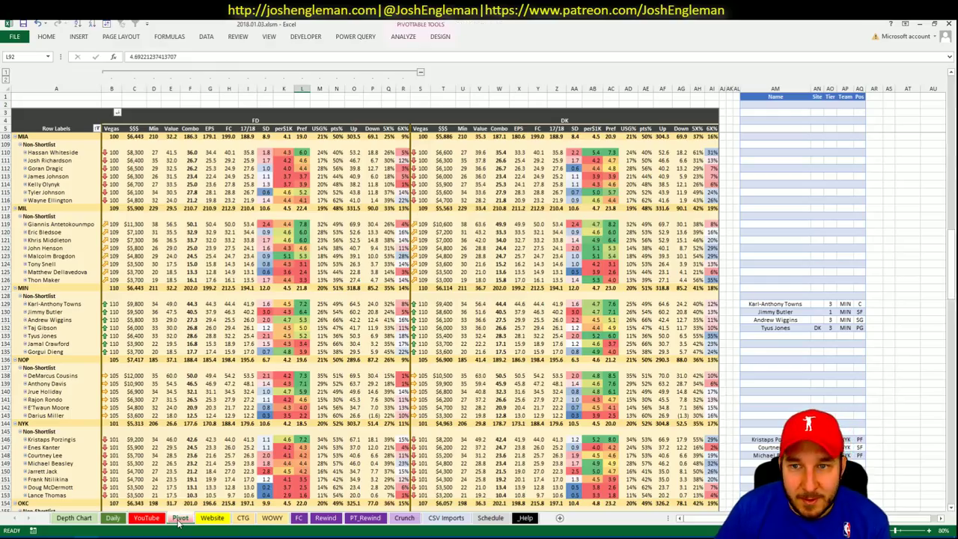
left_click(779, 151)
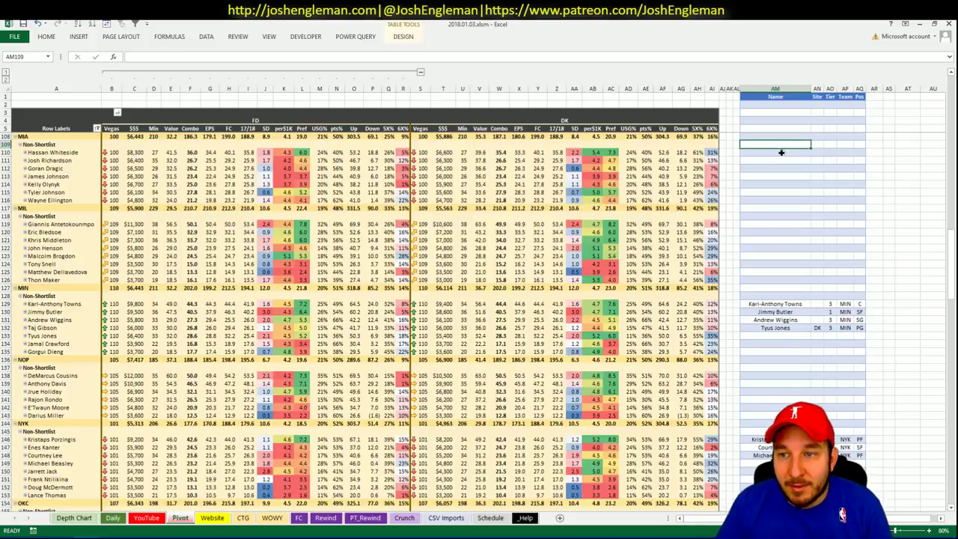
type("Hassan Whiteside")
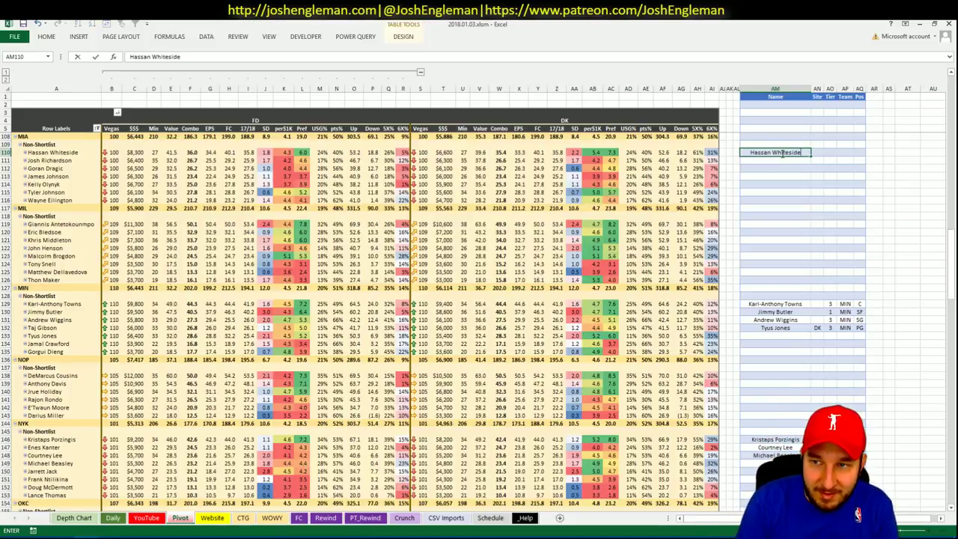
key("Tab")
key("Tab")
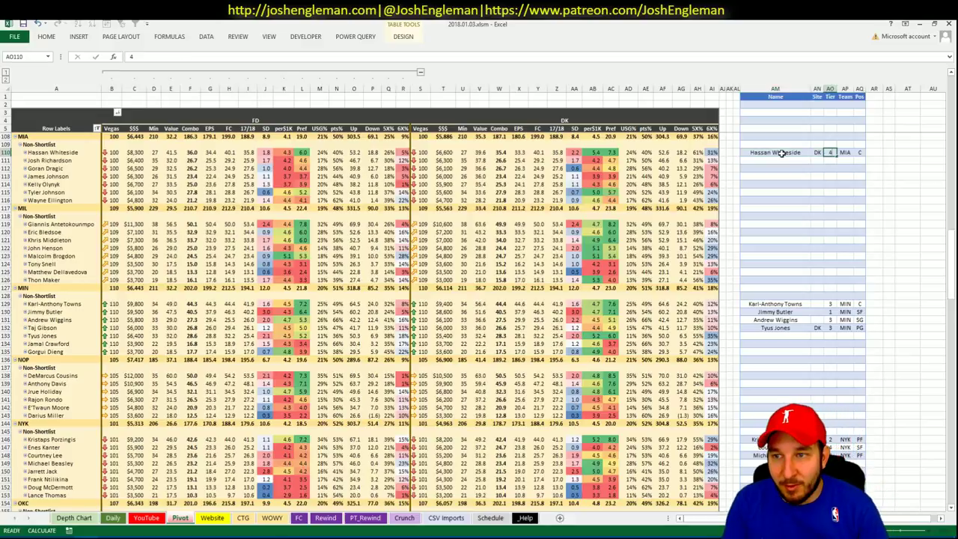
type("4")
key("Return")
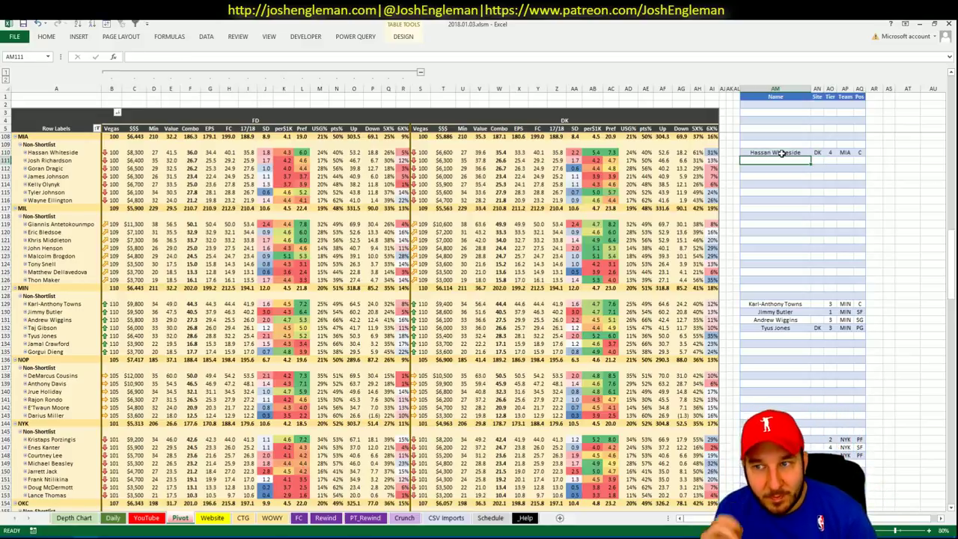
Change Hassan Whiteside's tier in the player list to 3
left_click(781, 153)
key("Right")
key("Right")
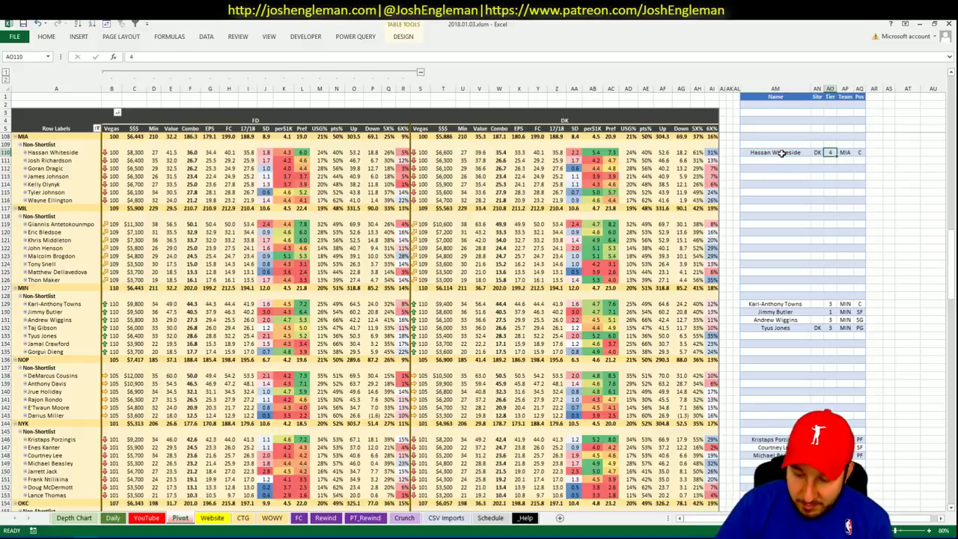
type("3")
key("Return")
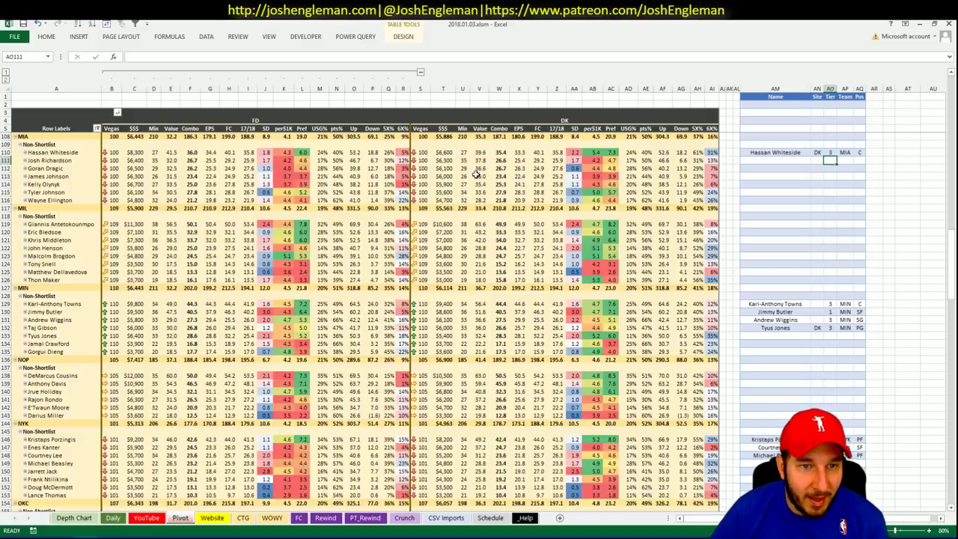
Check Tyler Johnson's projections and Miami's recent games, and add him to the player list below Hassan Whiteside with tier 3
left_click(94, 192)
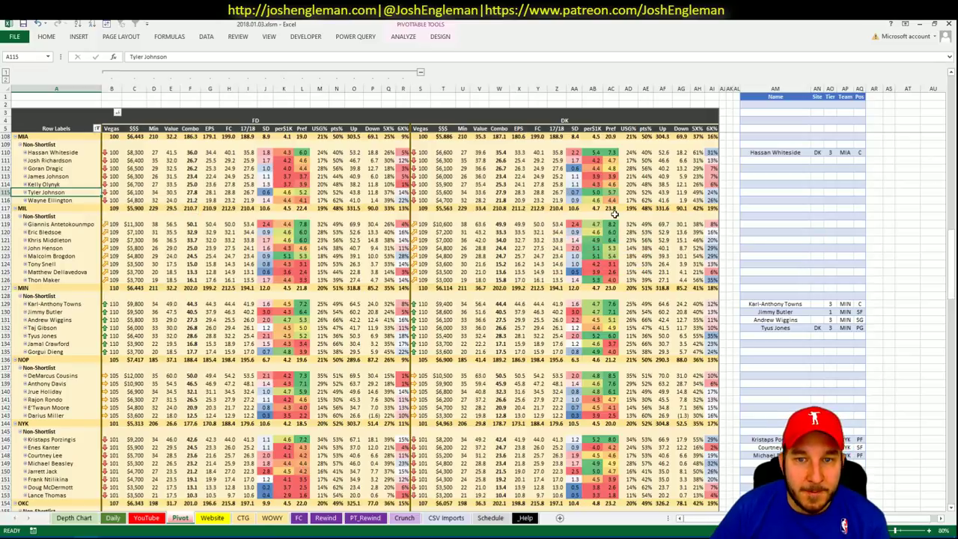
left_click(174, 519)
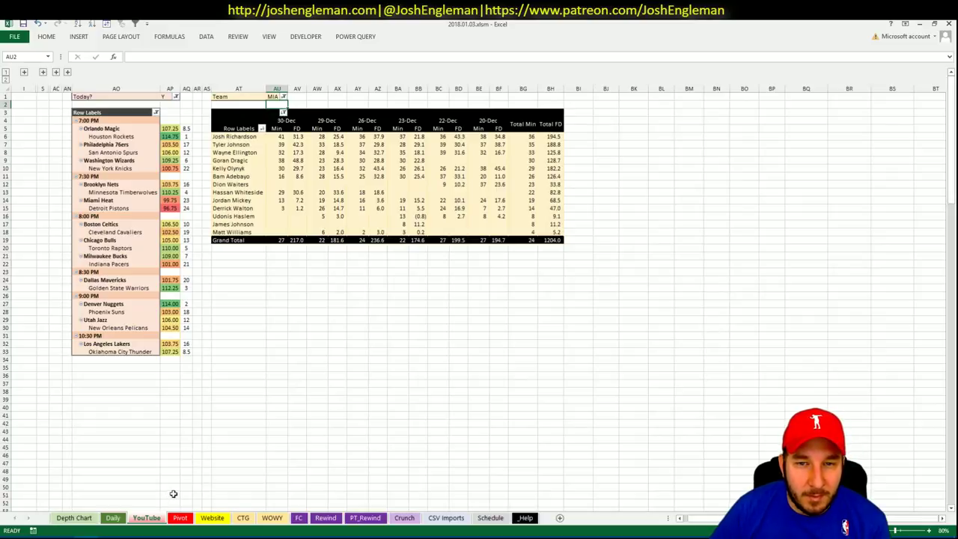
left_click(181, 518)
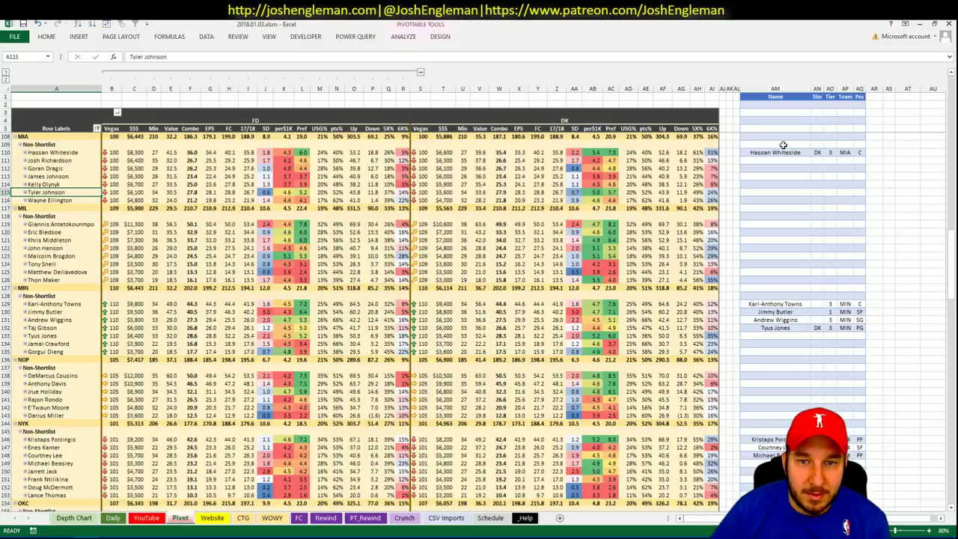
left_click(799, 162)
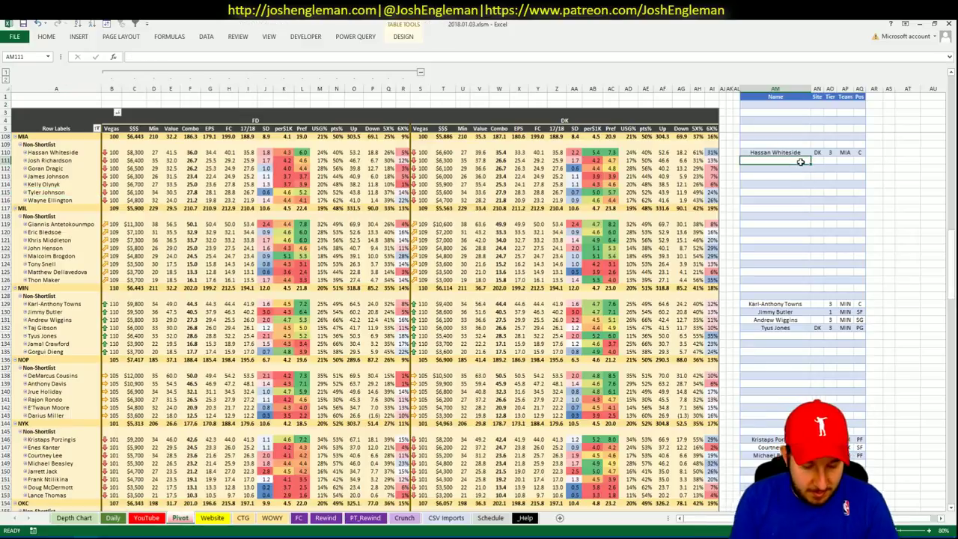
type("Tyler Johnson")
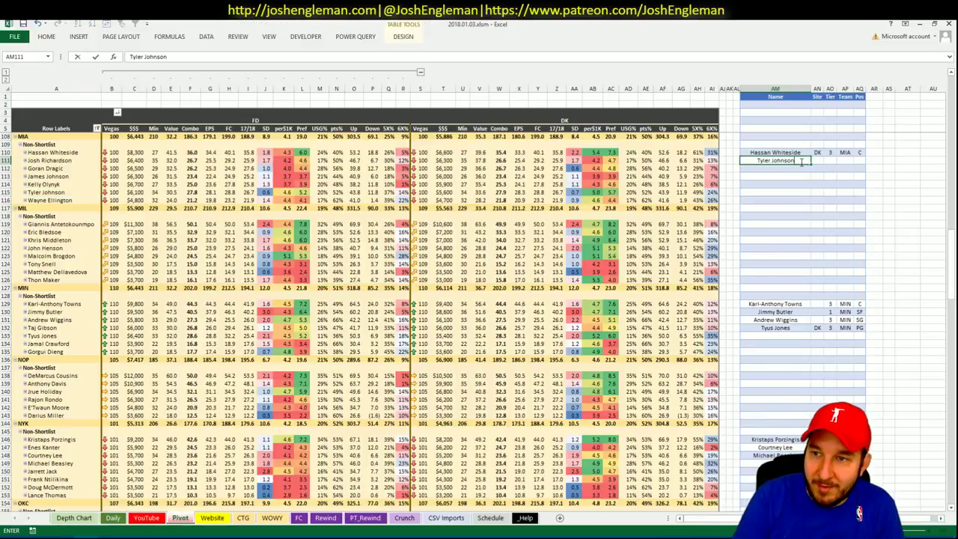
key("Tab")
key("Tab")
type("3")
key("Return")
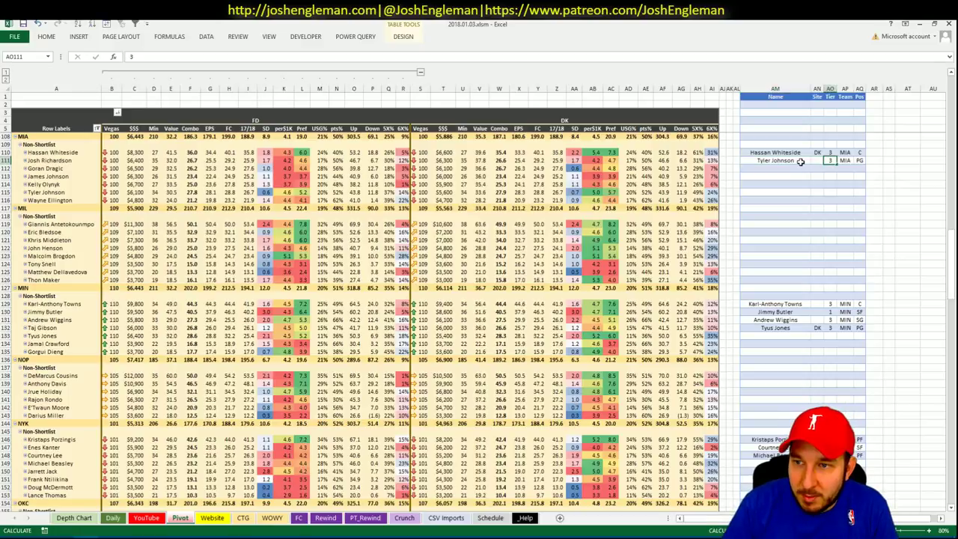
key("Return")
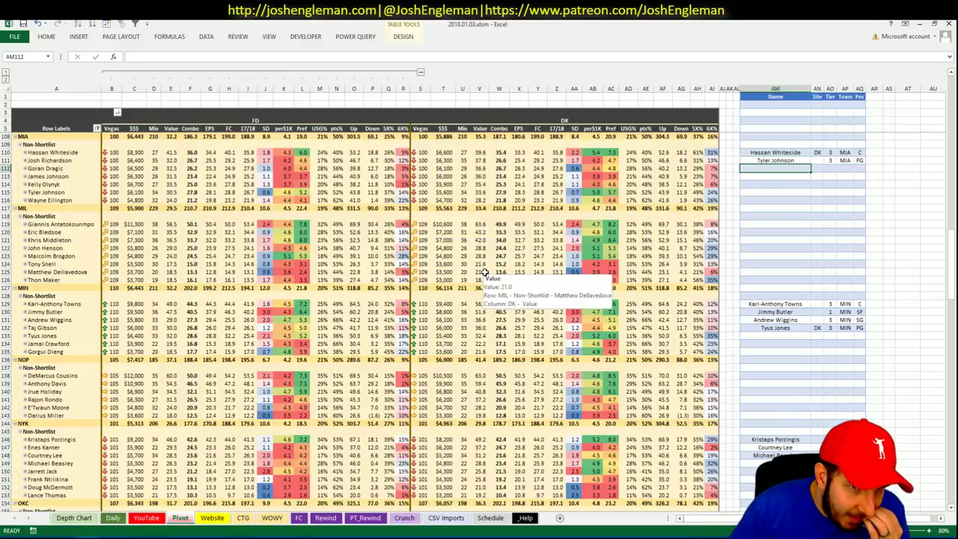
left_click(253, 293)
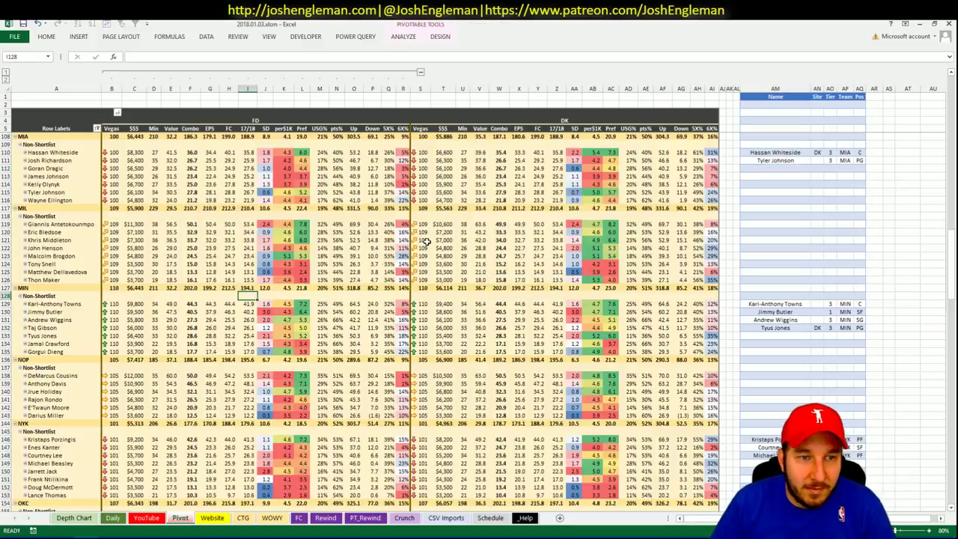
left_click(426, 243)
left_click(511, 243)
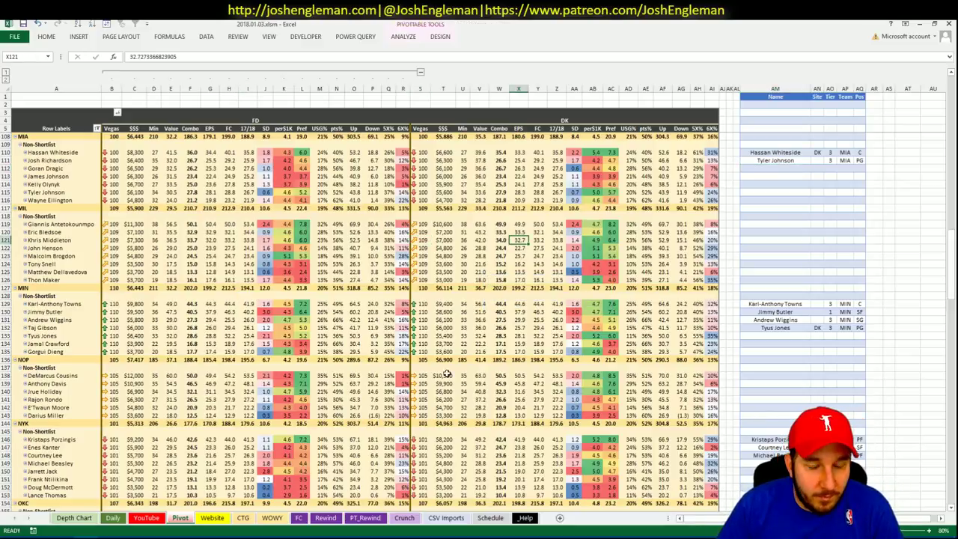
Set the opponent on the CTG sheet to CLE
left_click(243, 518)
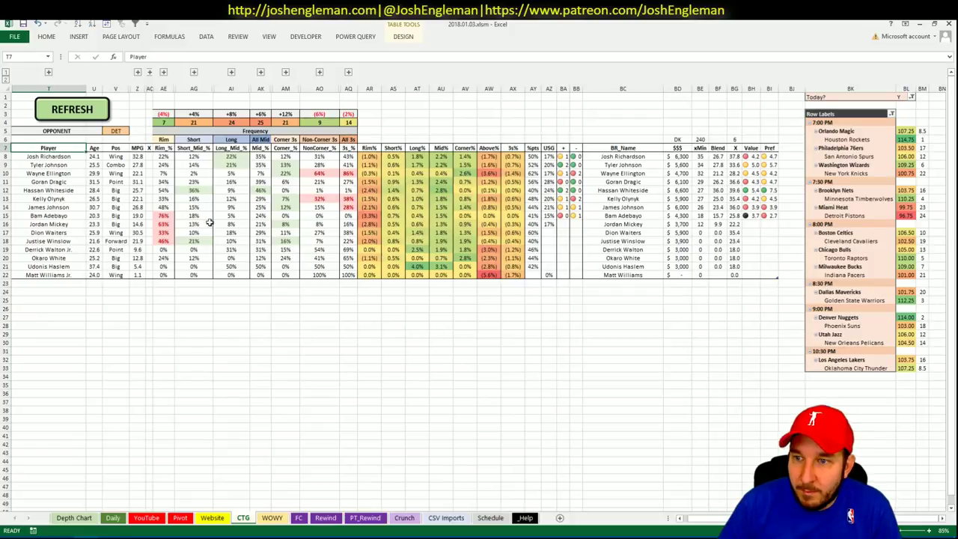
left_click(115, 130)
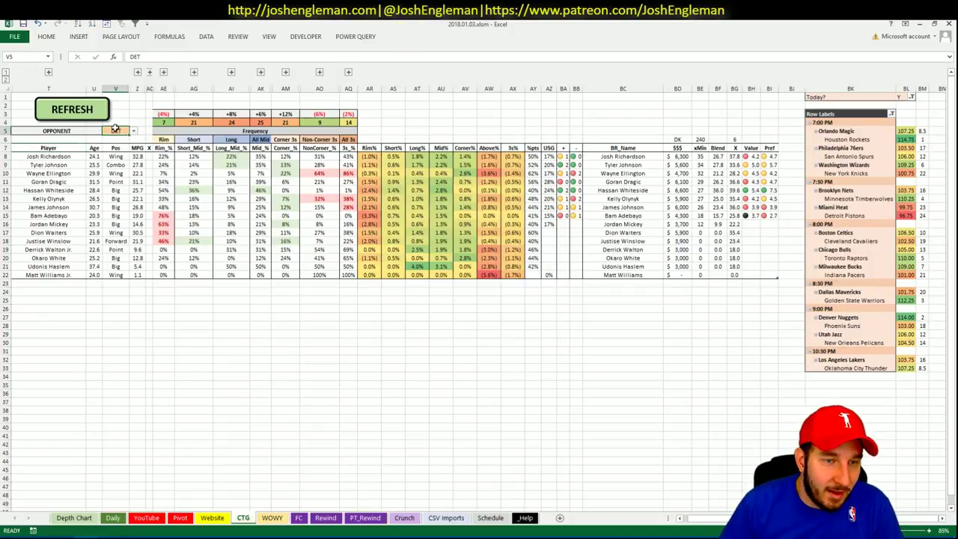
type("BOS")
key("Up")
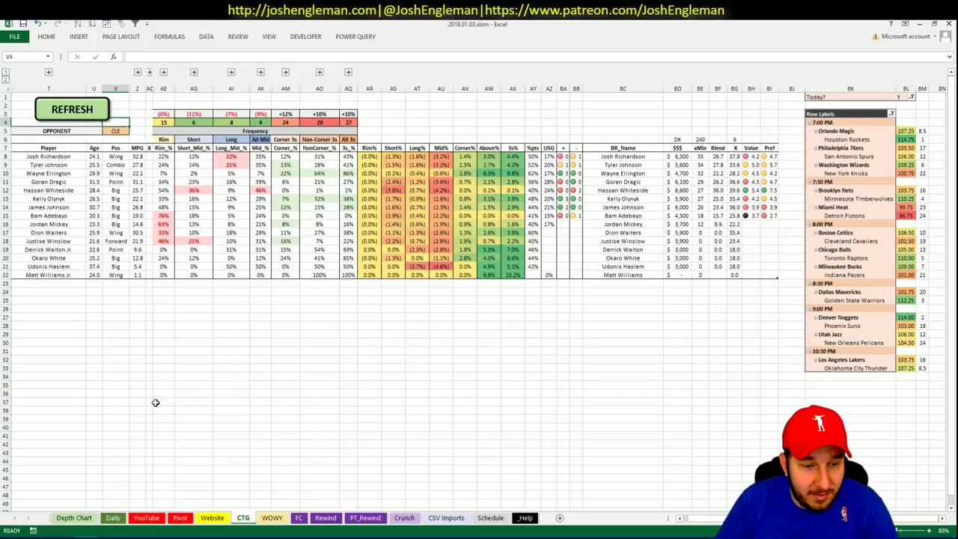
Switch to Chrome and open the Boston Celtics team stats page on Cleaning the Glass
mouse_move(52, 533)
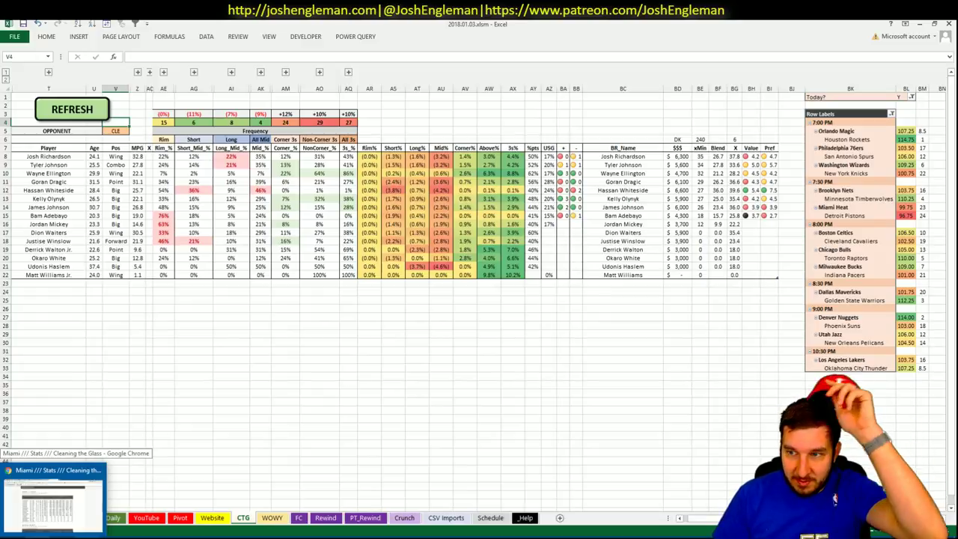
left_click(53, 497)
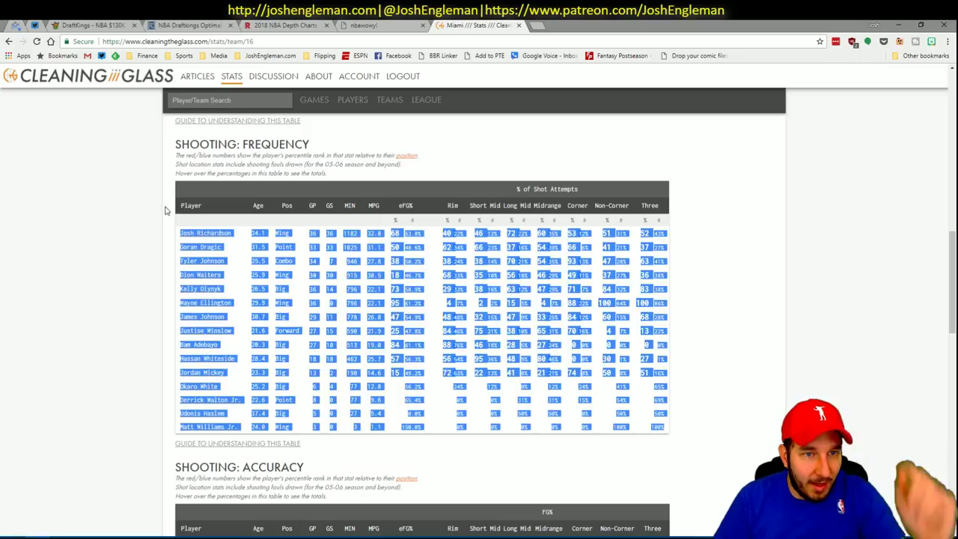
left_click(250, 100)
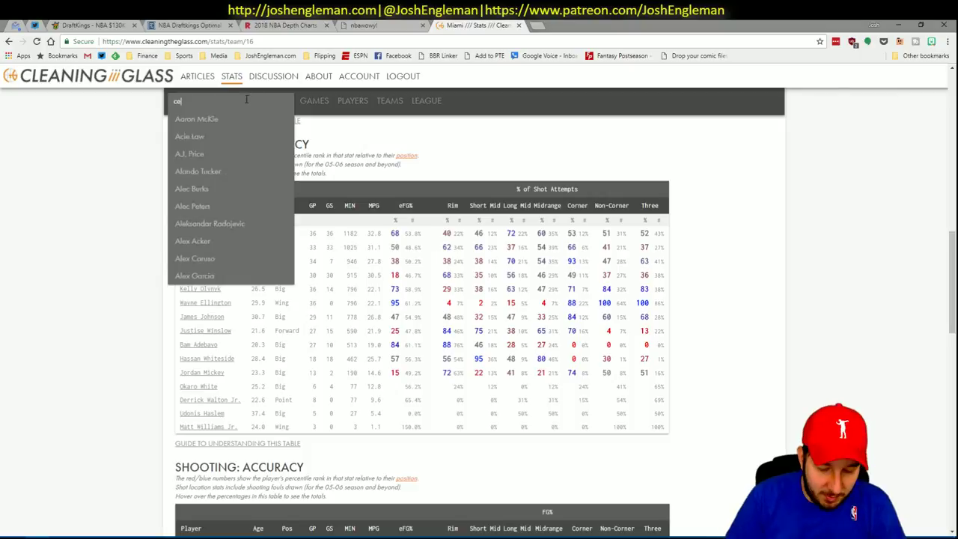
type("bos")
key("Return")
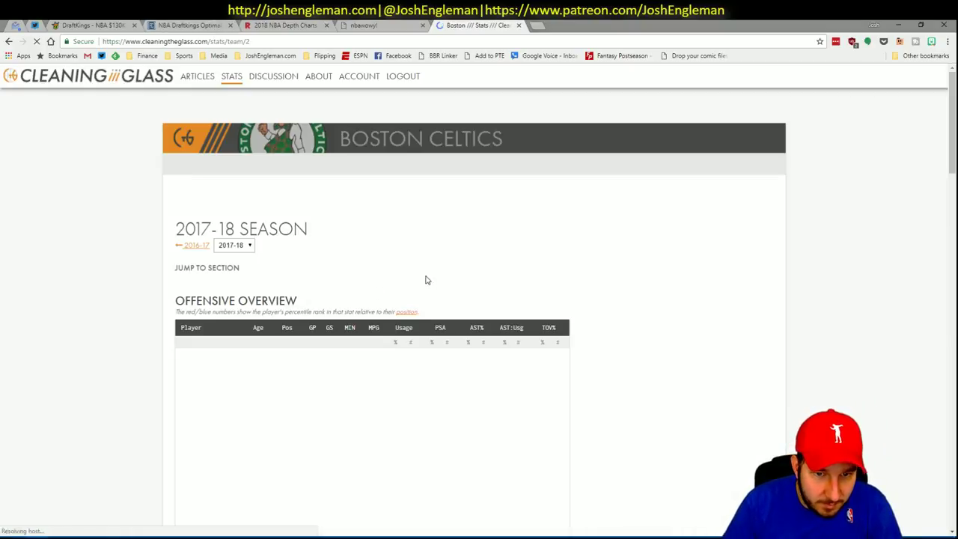
Copy the Celtics' player rows from the Shooting: Frequency table into the CTG sheet in Excel
scroll(316, 287, "down", 10)
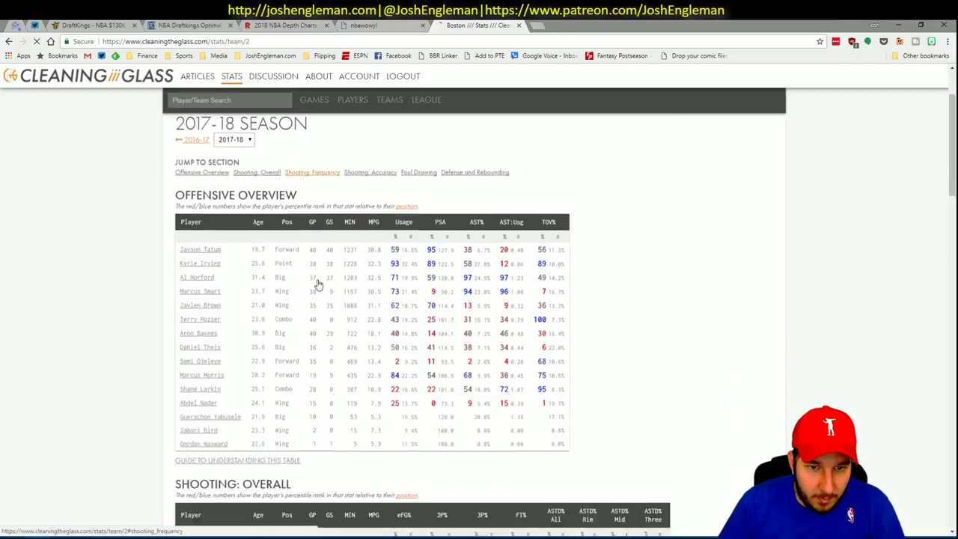
left_click_drag(658, 434, 183, 232)
key("alt+Tab")
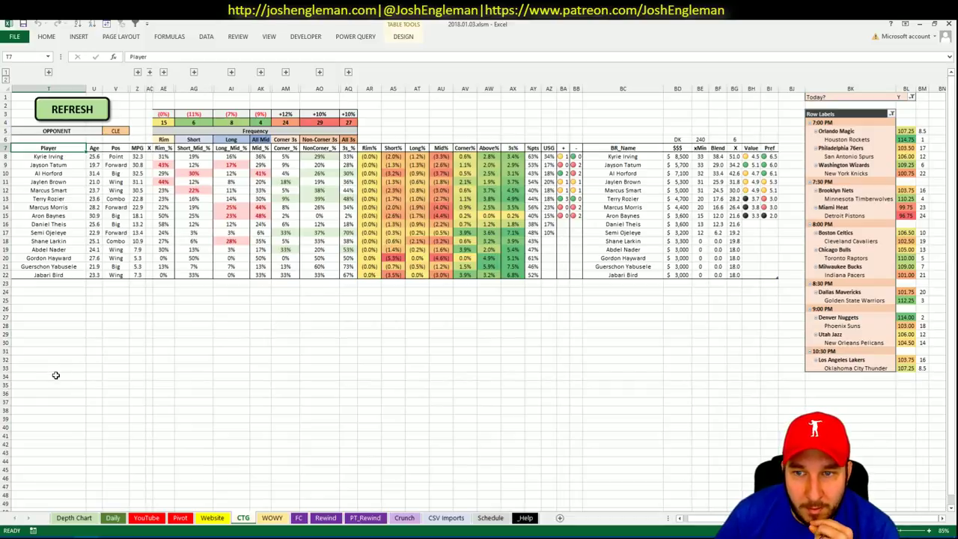
Check Boston's projections on the Pivot sheet and set the recent-games team filter on the YouTube sheet to BOS
left_click(180, 518)
left_click(219, 434)
scroll(220, 434, "up", 20)
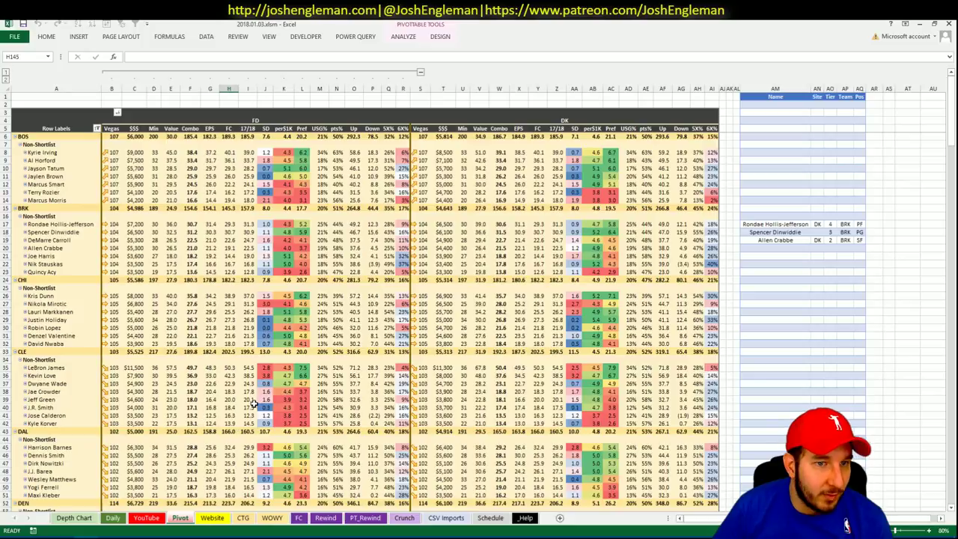
left_click(120, 517)
left_click(277, 96)
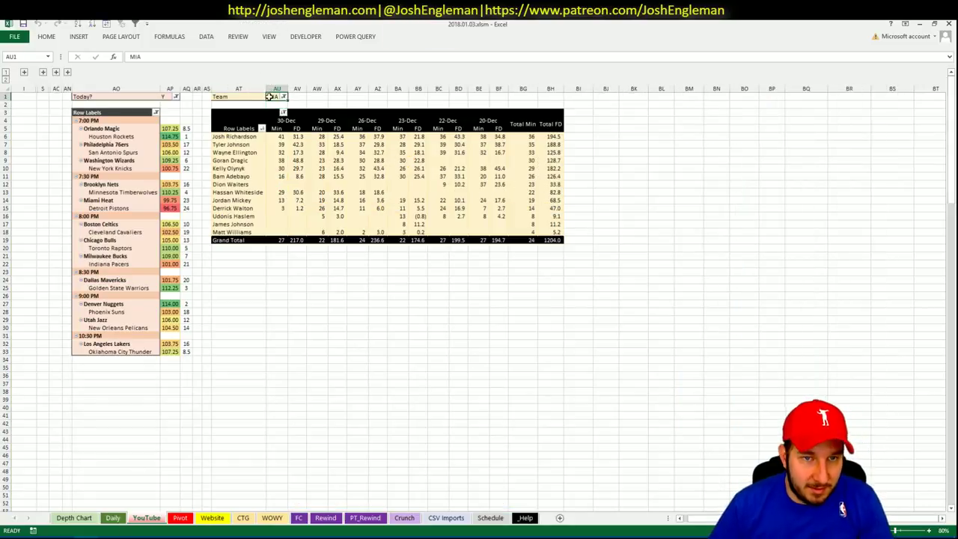
type("BOS")
key("Return")
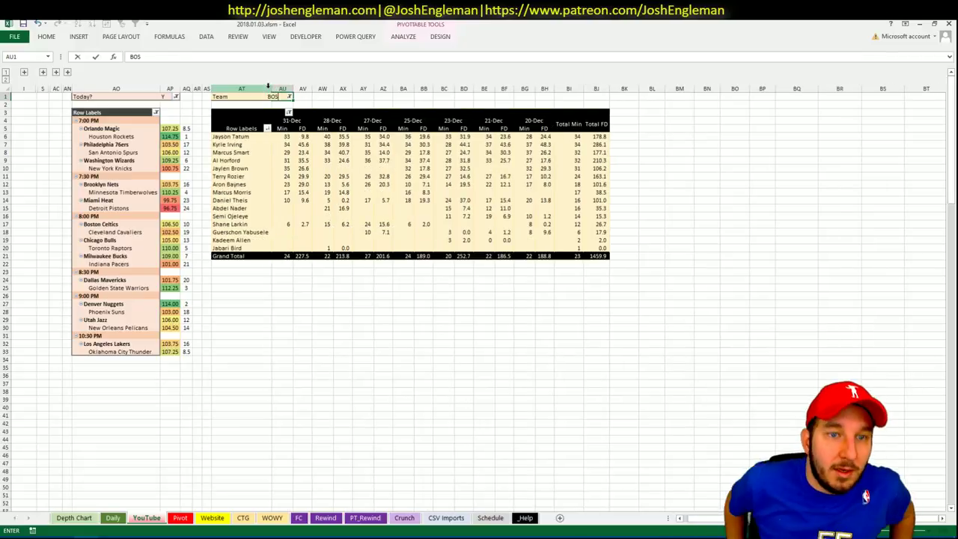
key("Return")
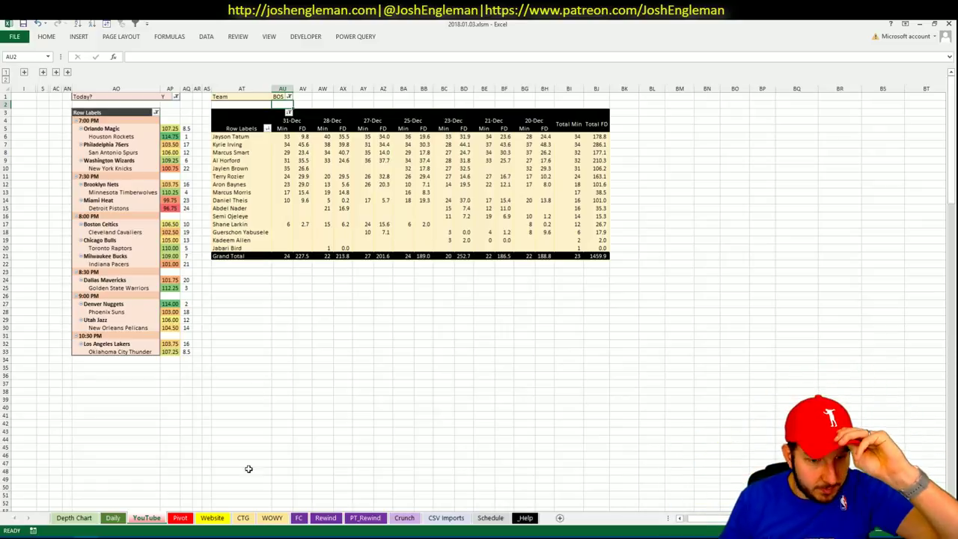
Add Kyrie Irving to the player list on the Pivot sheet, in line with his projection row, with tier 3
left_click(181, 518)
left_click(774, 146)
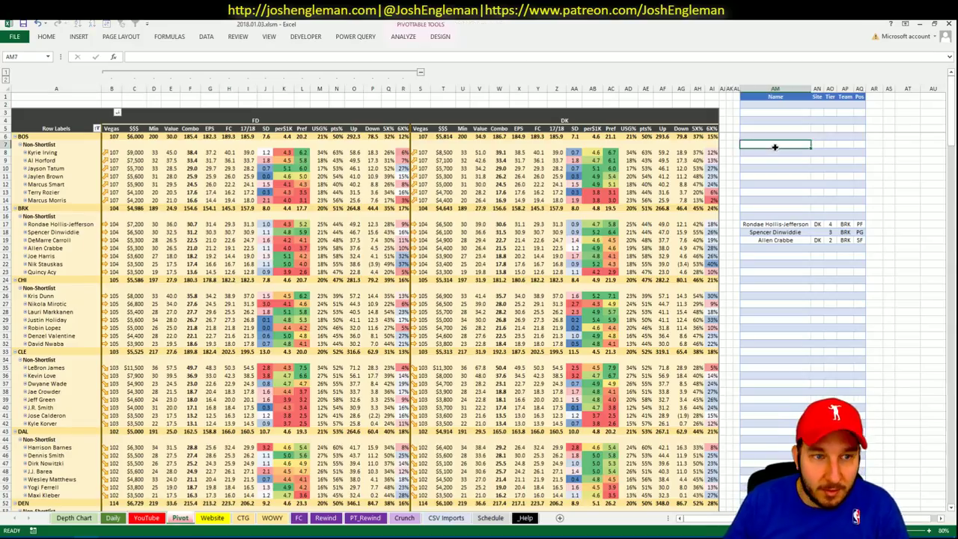
left_click(770, 153)
type("Kyr")
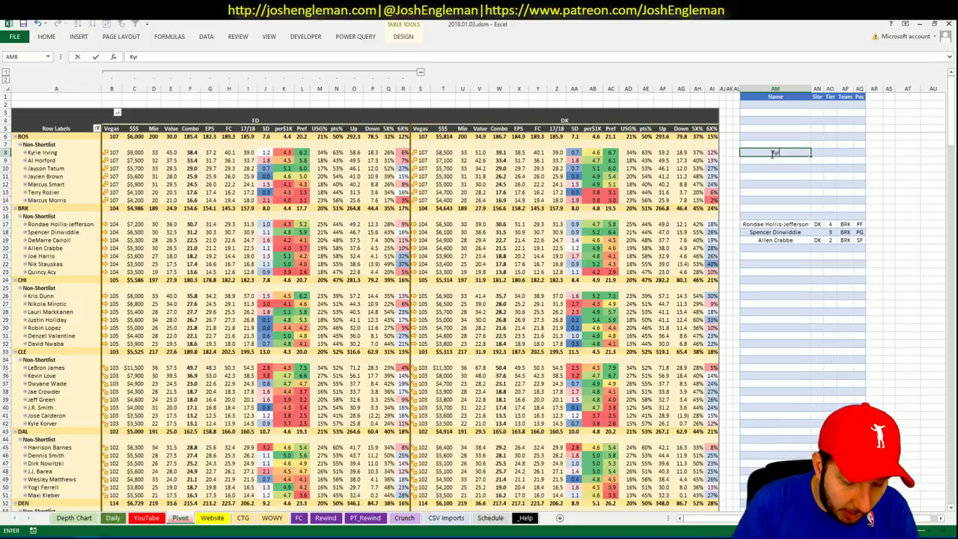
type("ie Irving")
key("Return")
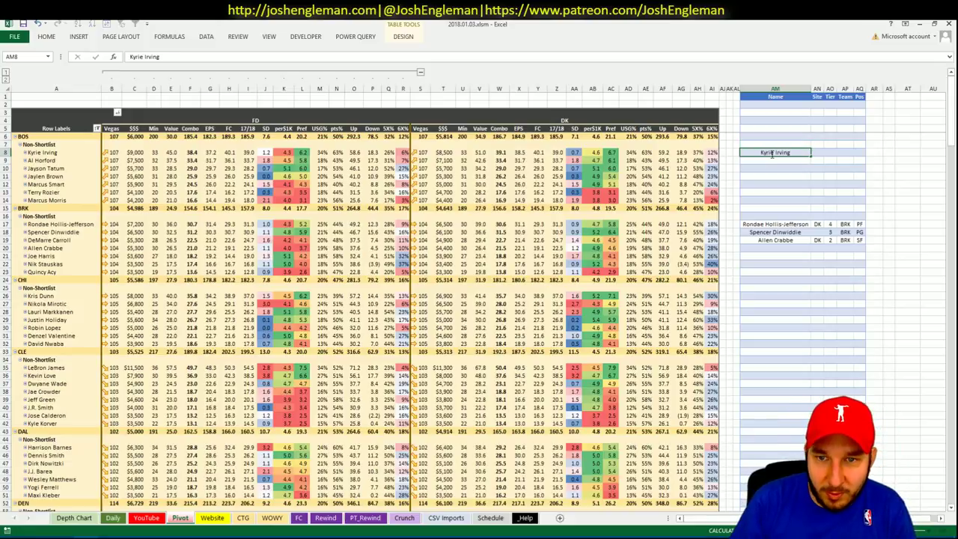
key("Right")
key("Up")
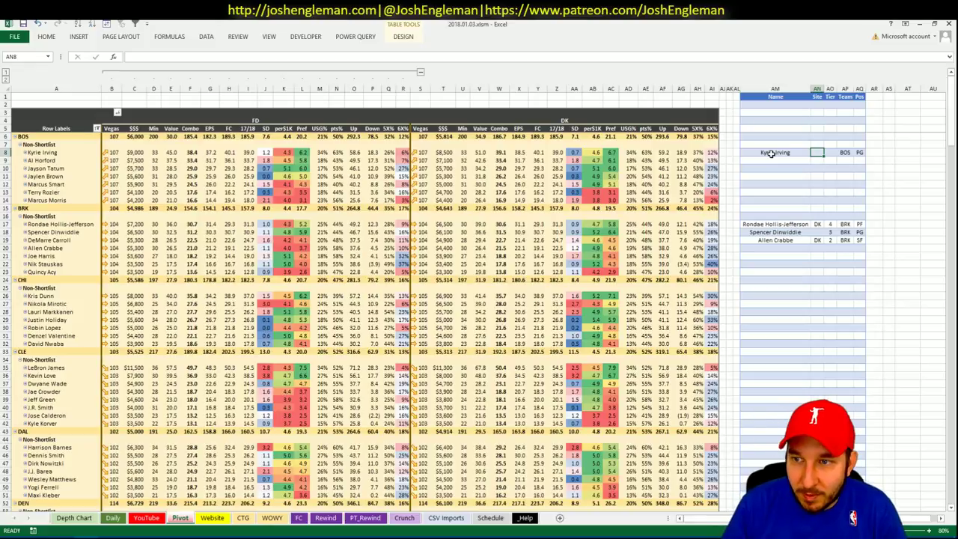
key("Right")
type("3")
key("Return")
key("Down")
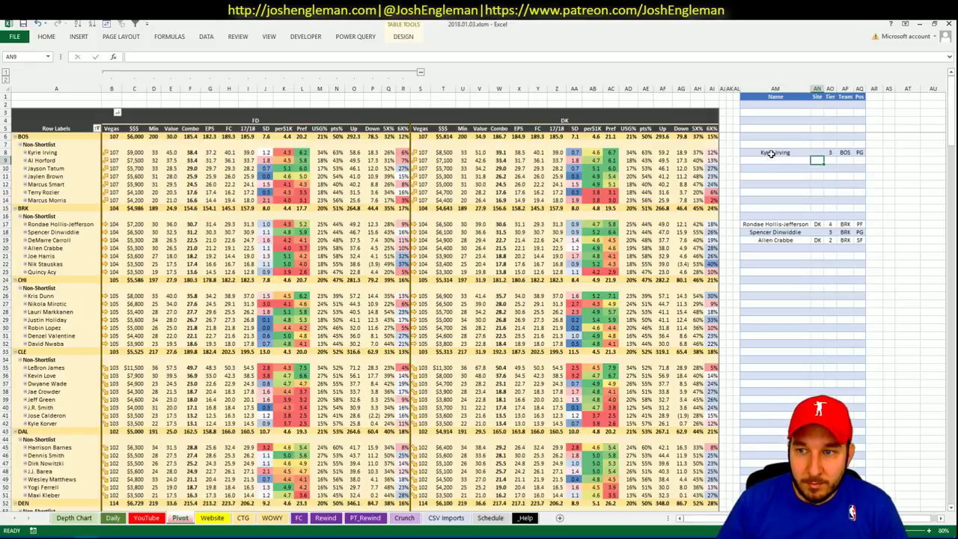
key("Left")
key("Left")
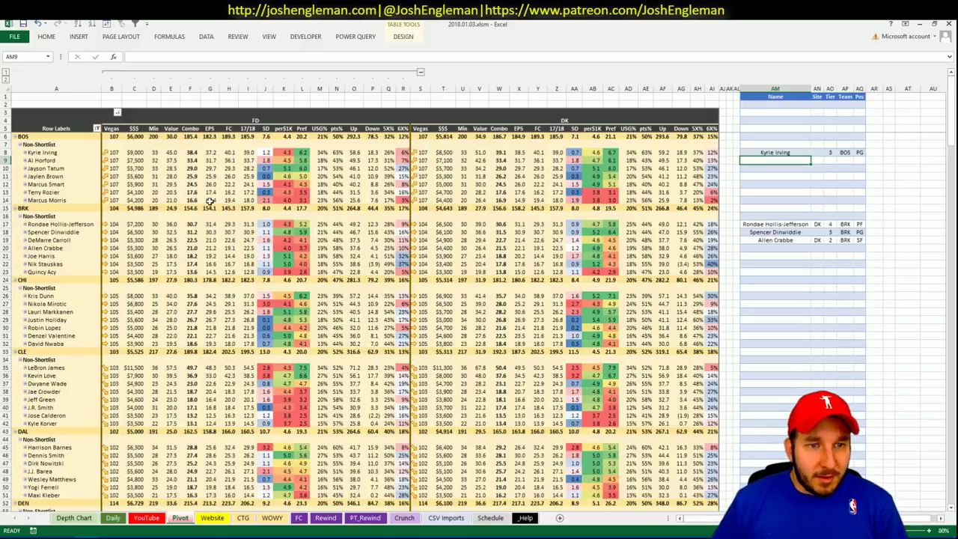
Compare Boston's recent games, projections and CTG shooting data, and add Jayson Tatum to the player list below Kyrie Irving with tier 3
left_click(145, 518)
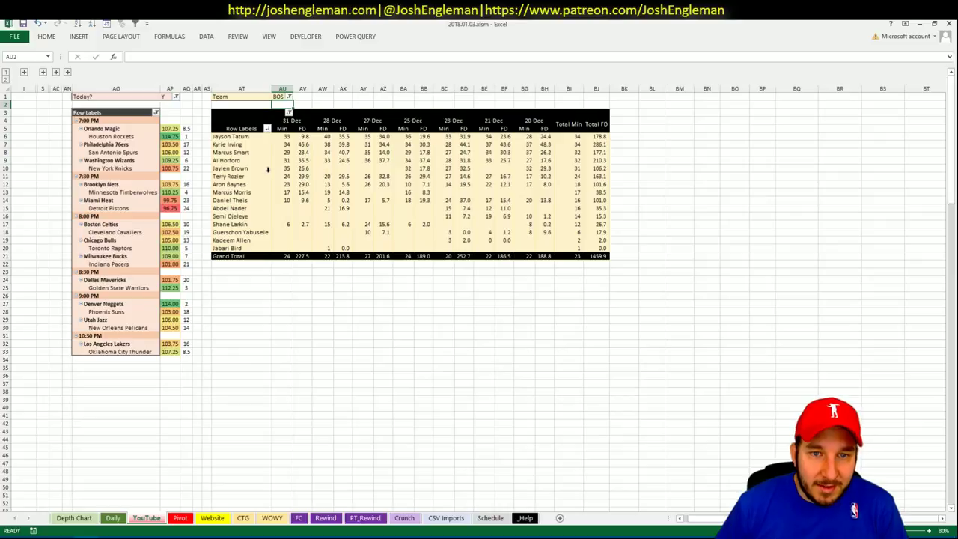
left_click(180, 518)
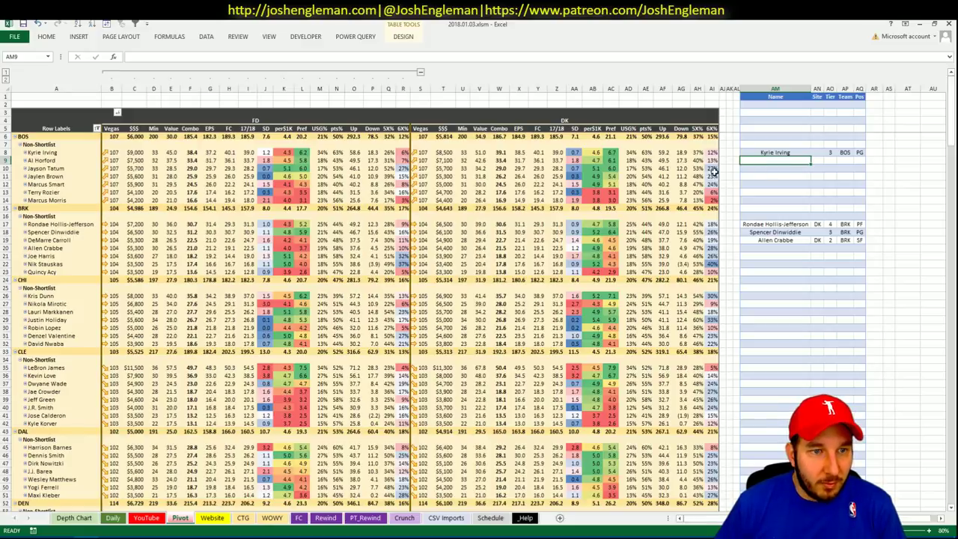
left_click(243, 518)
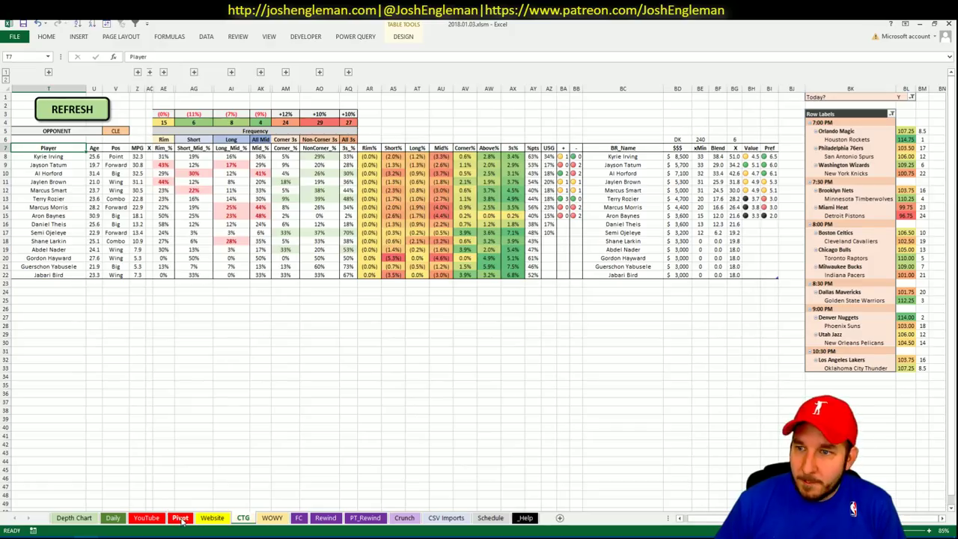
left_click(180, 517)
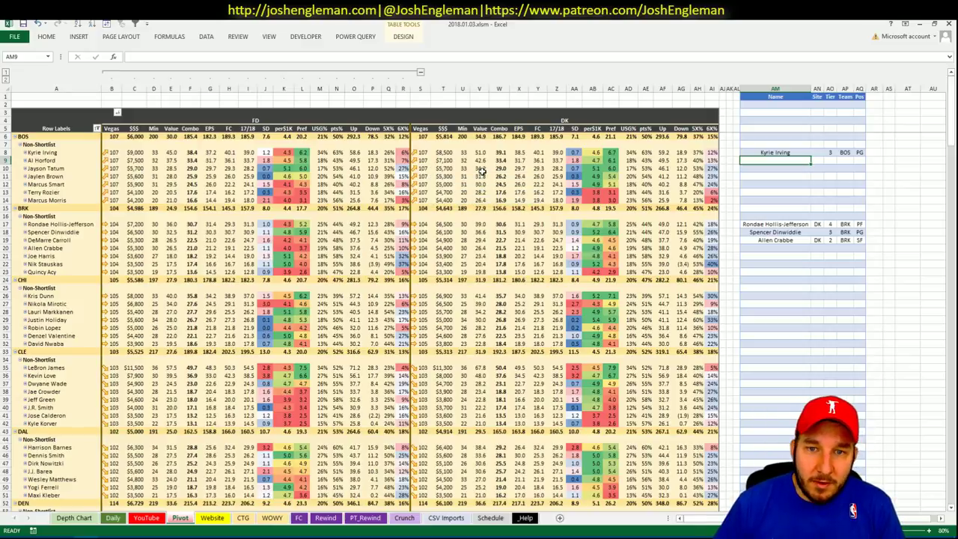
left_click(146, 518)
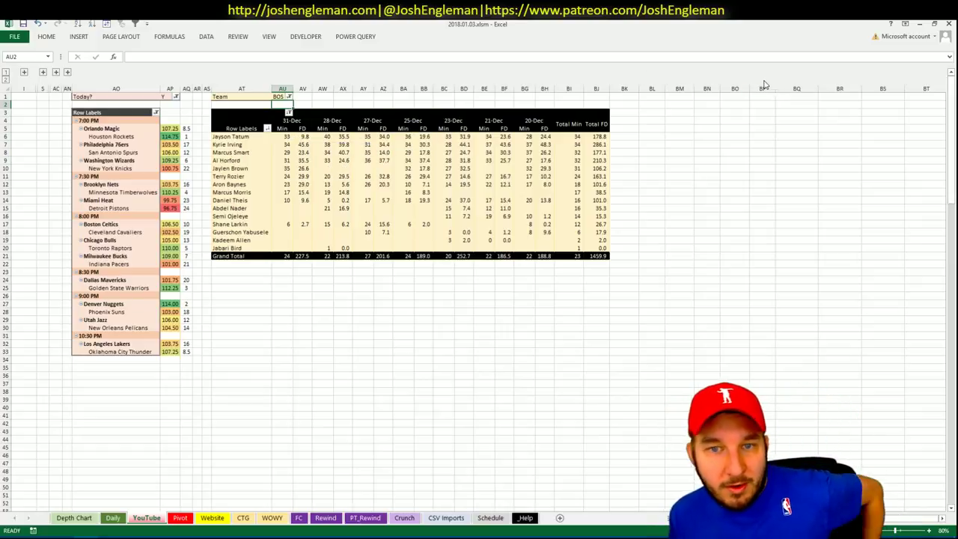
left_click(243, 517)
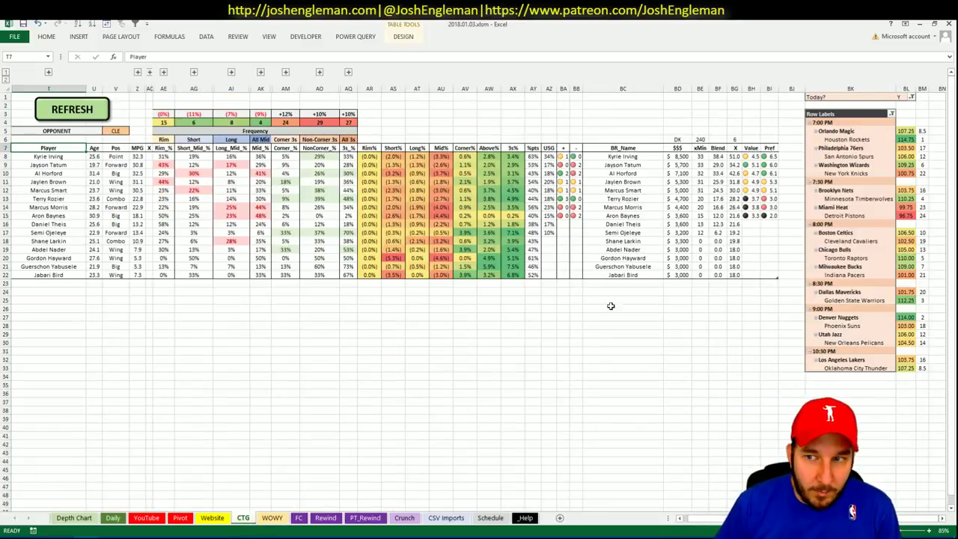
left_click(180, 517)
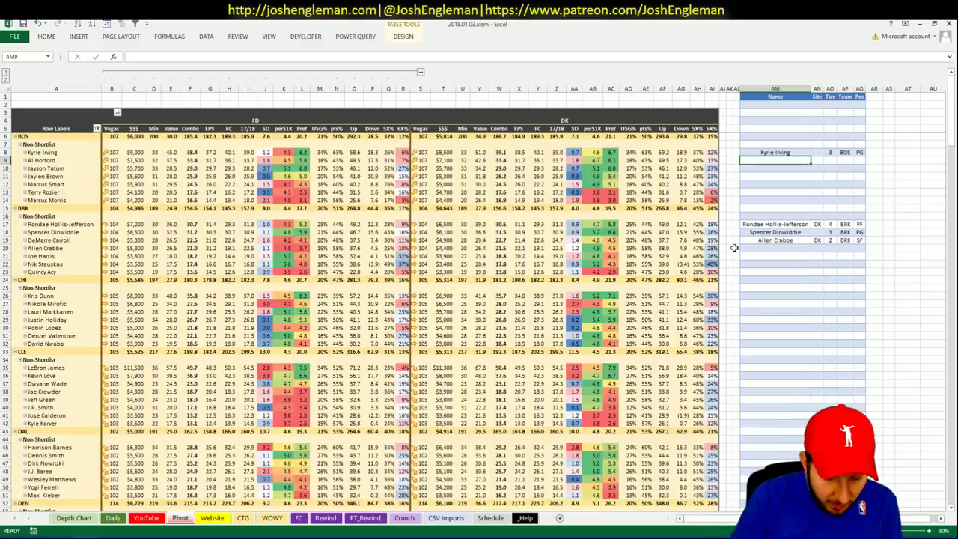
type("Jayson T")
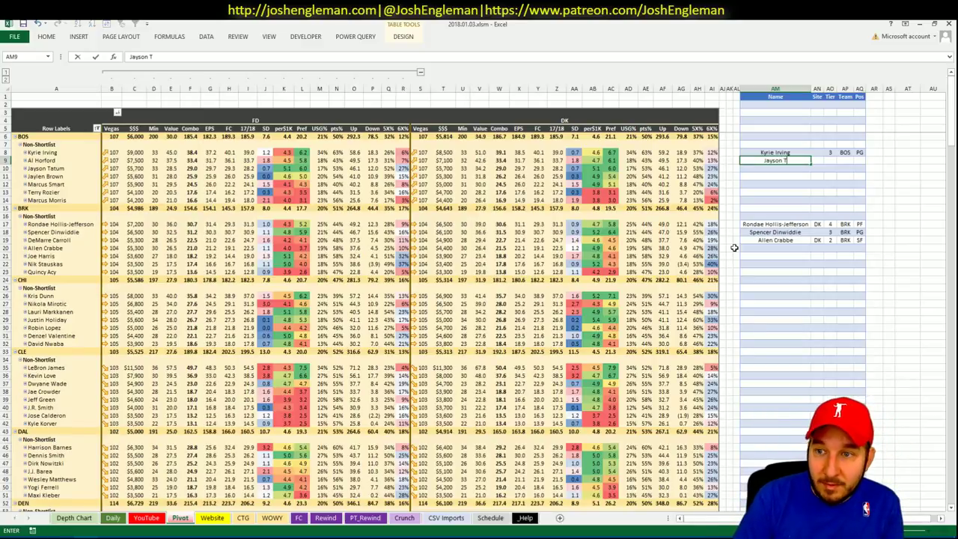
type("atum")
key("Tab")
key("Tab")
type("3")
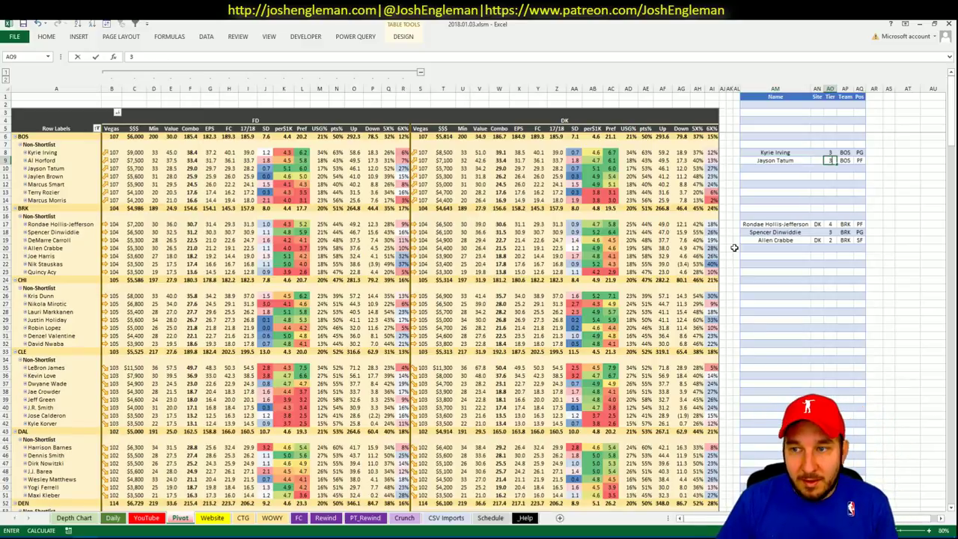
key("Return")
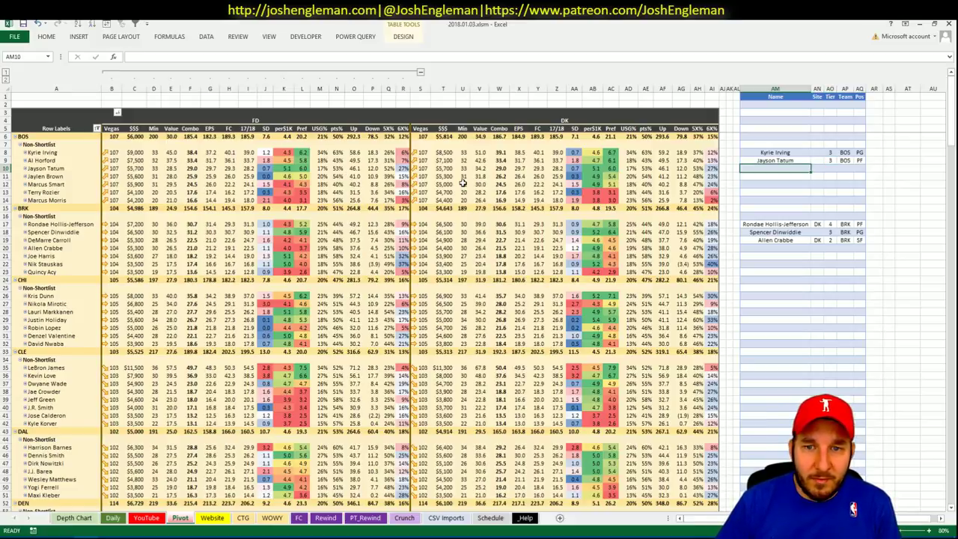
Set the opponent on the CTG sheet to BOS
left_click(180, 518)
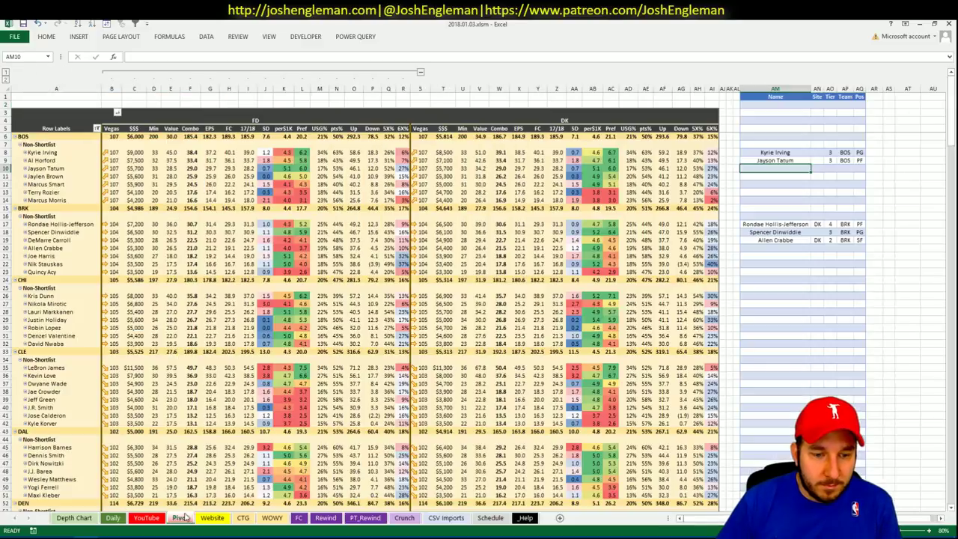
left_click(181, 518)
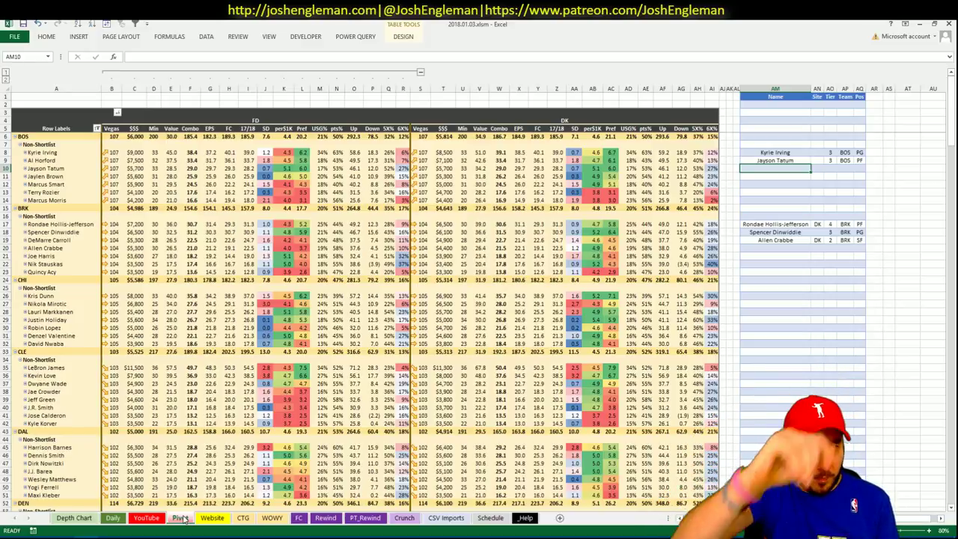
left_click(243, 518)
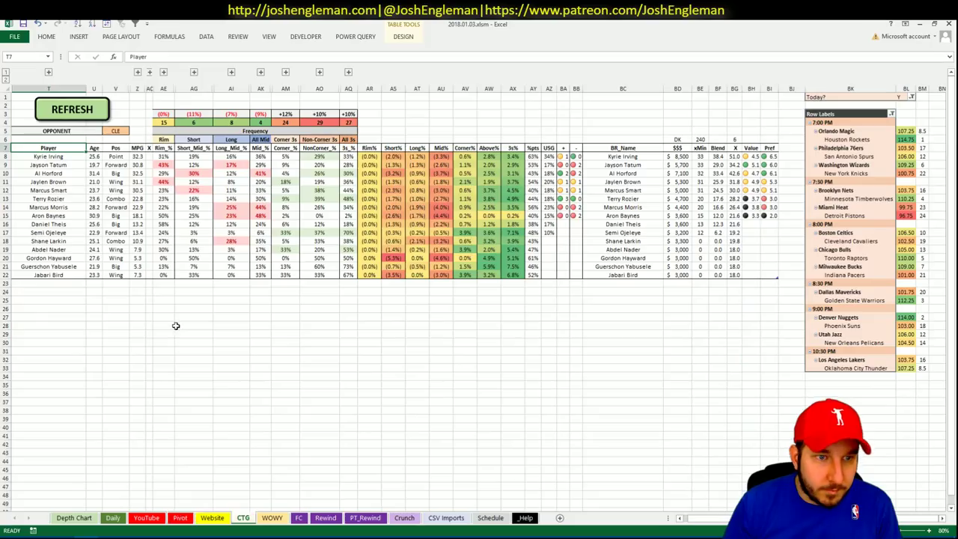
left_click(121, 131)
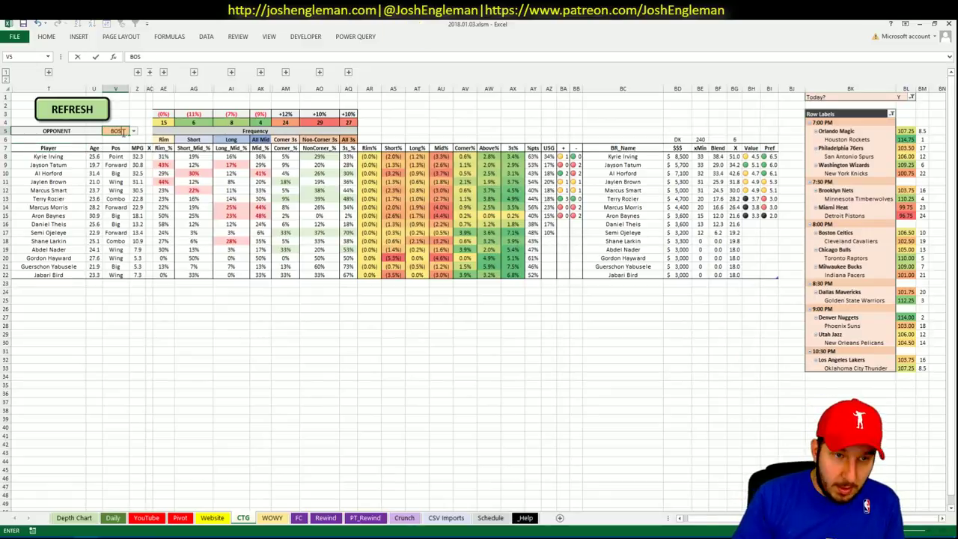
Switch to Chrome and open the Cleveland Cavaliers team stats page on Cleaning the Glass
key("alt+Tab")
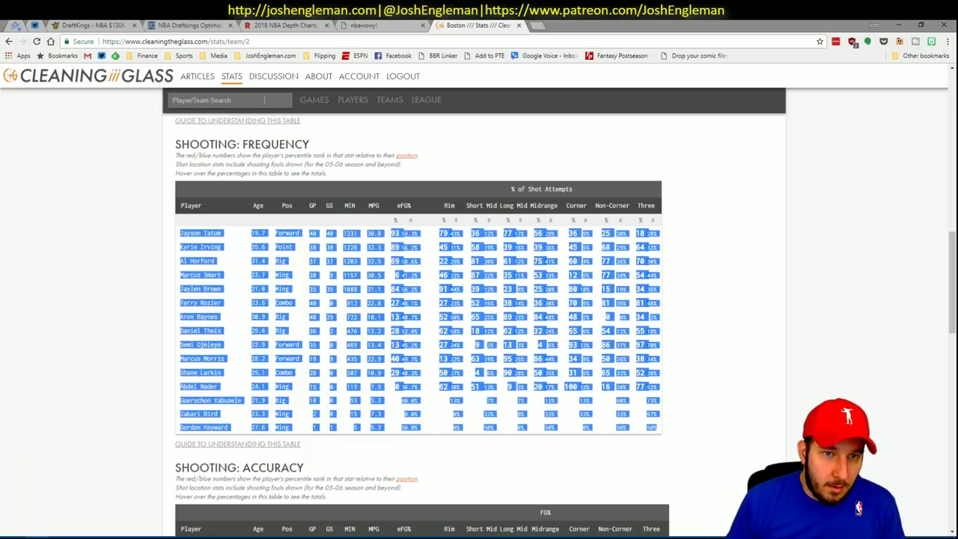
type("cle")
key("Return")
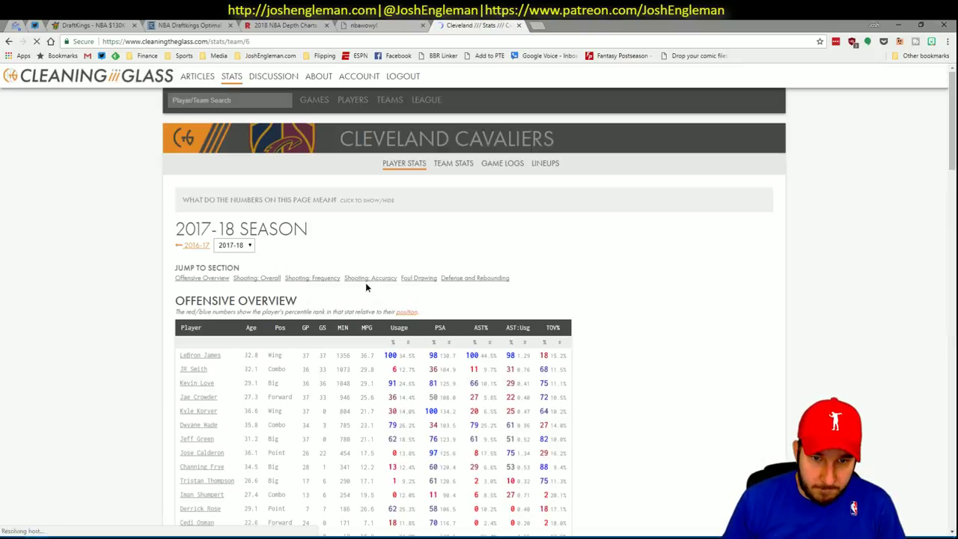
Copy the Cavaliers' player rows from the Shooting: Frequency table and refresh the CTG sheet in Excel with them
left_click(323, 278)
left_click_drag(662, 443, 178, 231)
key("alt+Tab")
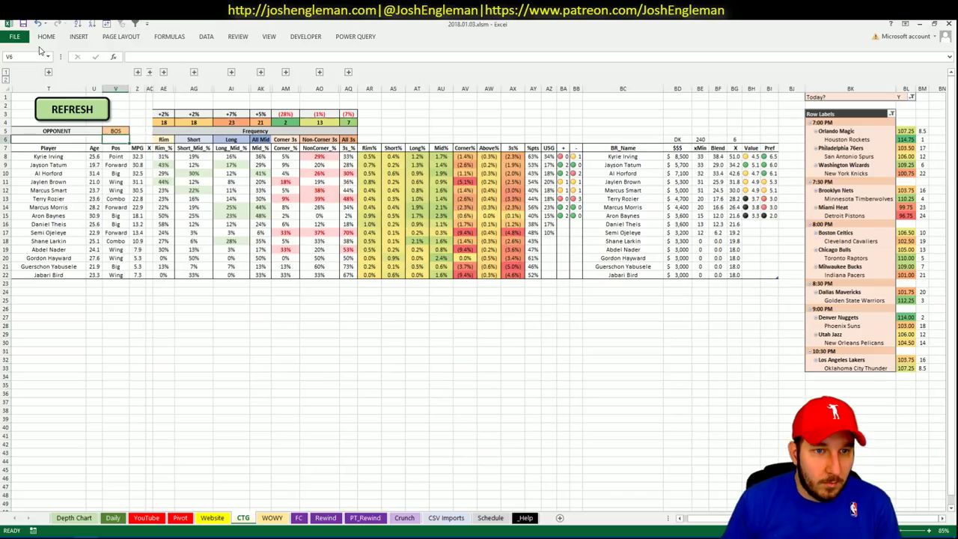
left_click(65, 110)
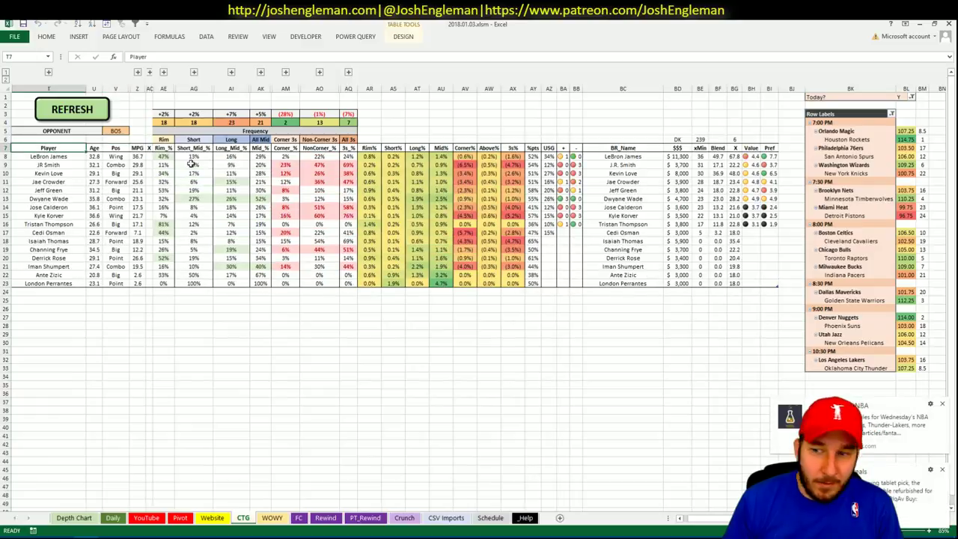
left_click(943, 470)
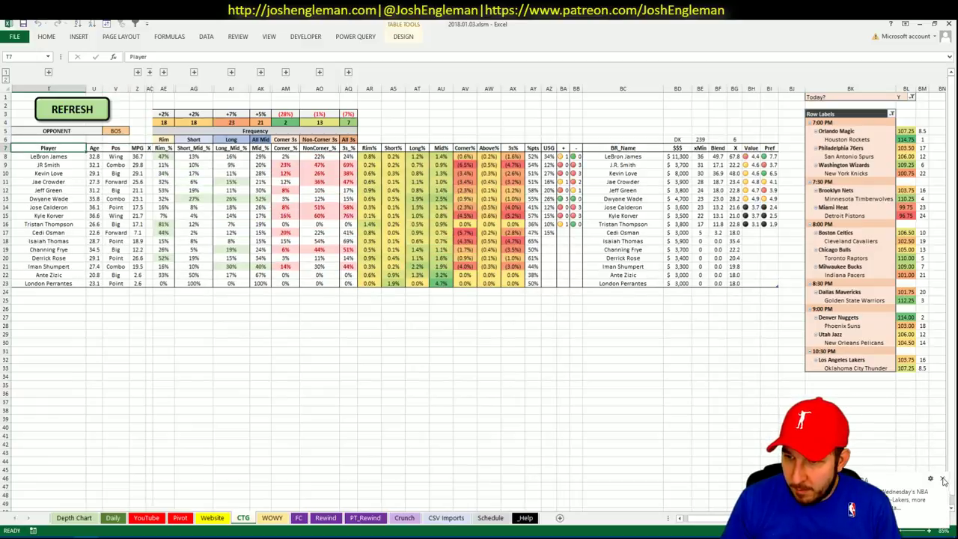
left_click(496, 323)
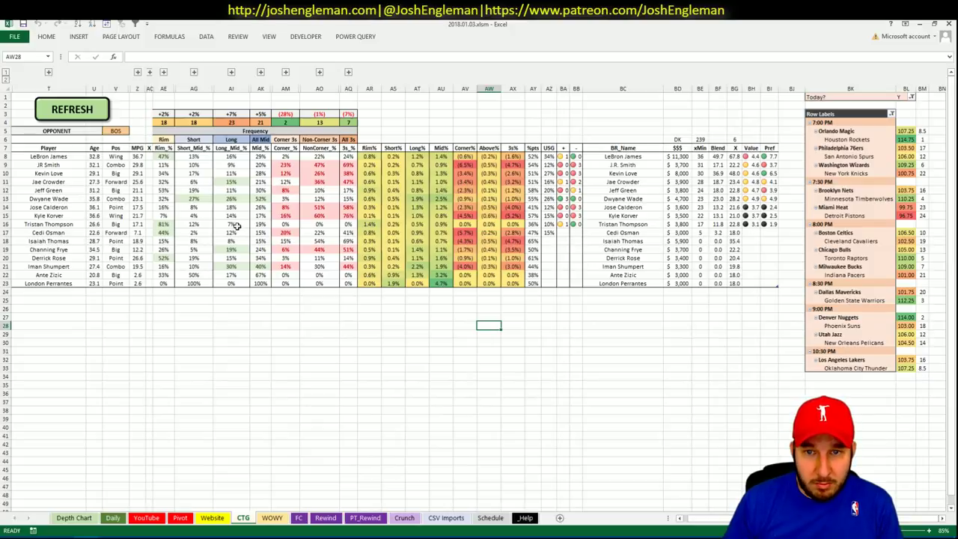
Check Cleveland's projections on the Pivot sheet and set the recent-games team filter on the YouTube sheet to CLE
left_click(180, 518)
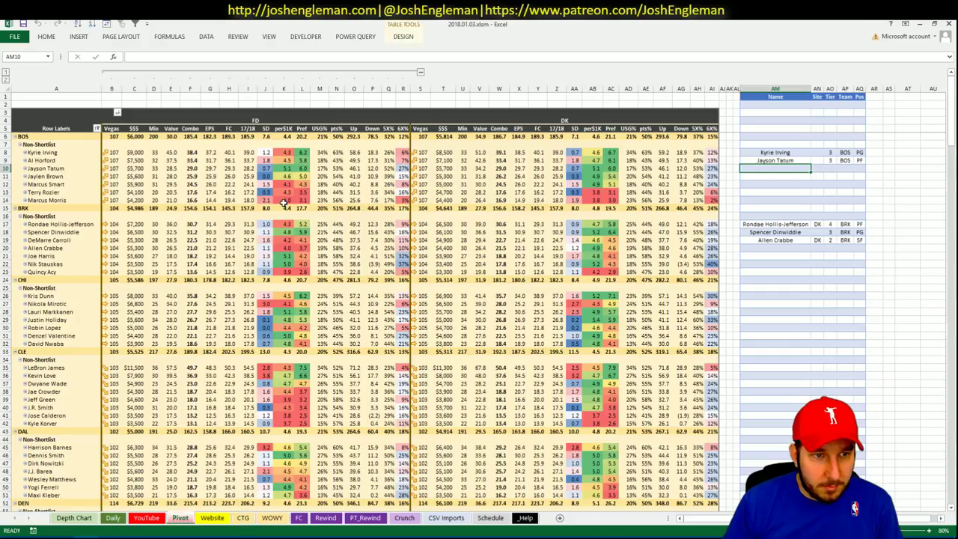
left_click(170, 200)
scroll(176, 202, "down", 9)
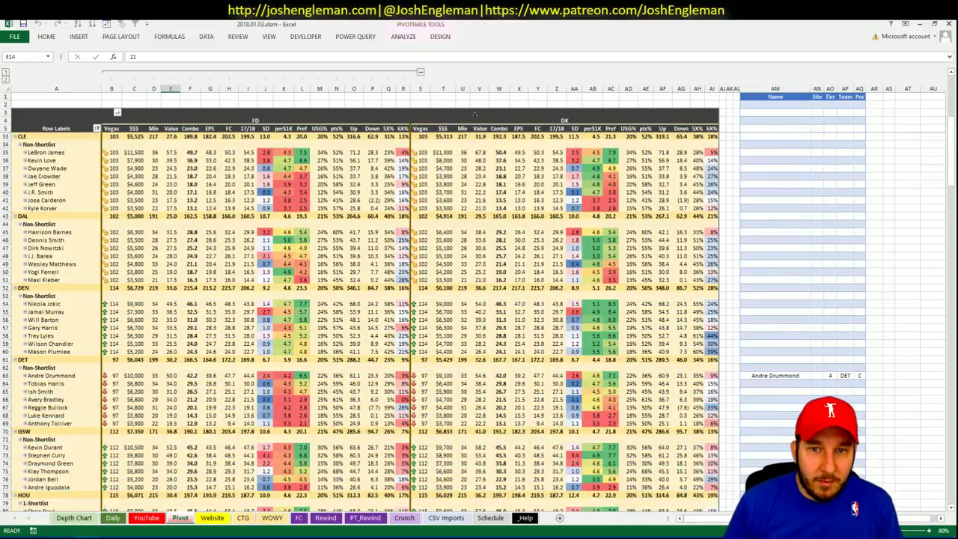
left_click(112, 517)
key("Up")
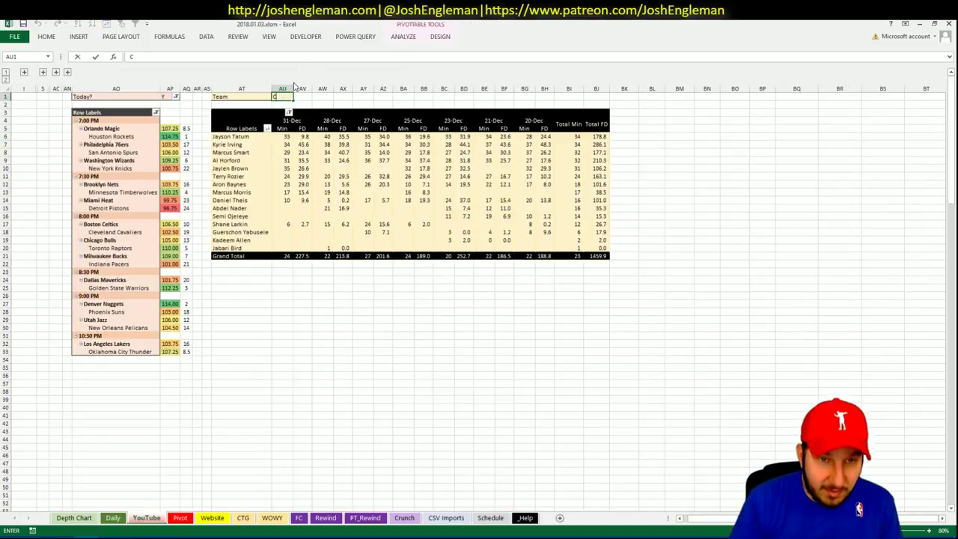
type("CLE")
key("Return")
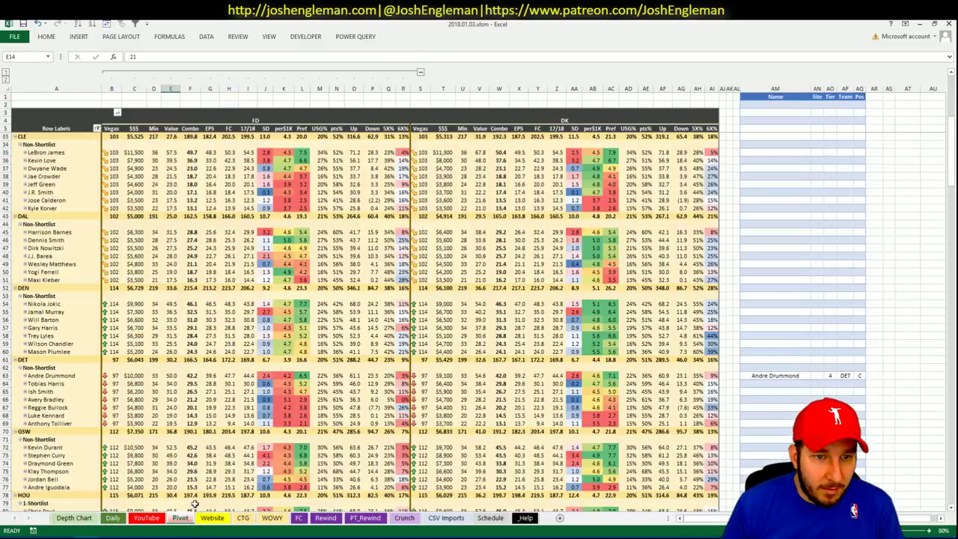
Add LeBron James to the shortlist on the Pivot sheet beside his Cleveland row and rate him tier 2
left_click(184, 519)
left_click(757, 151)
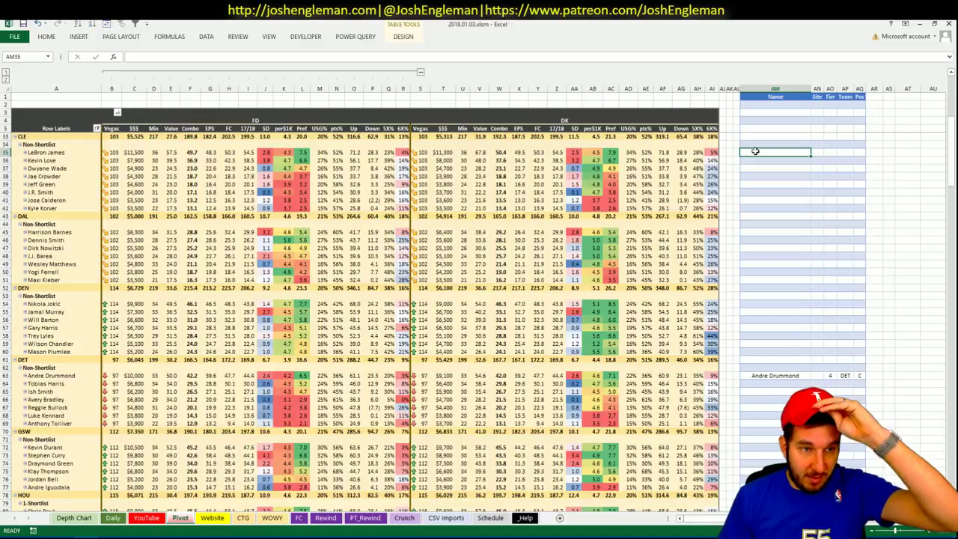
type("Le")
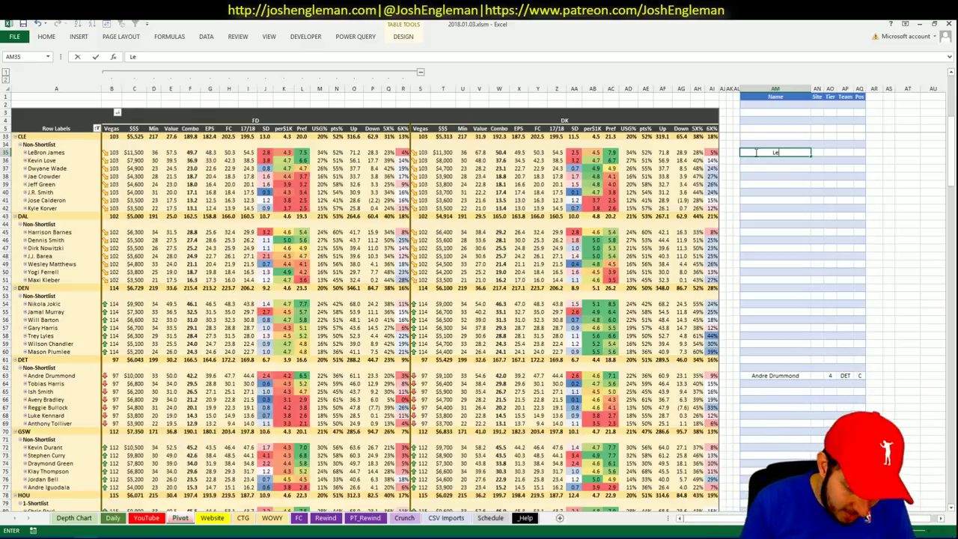
type("Bron")
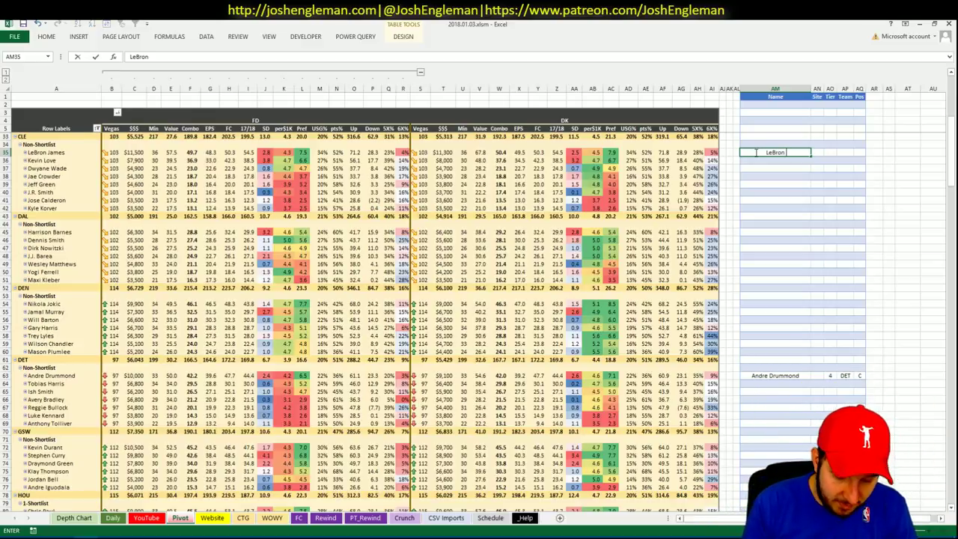
type(" James")
key("ctrl+Return")
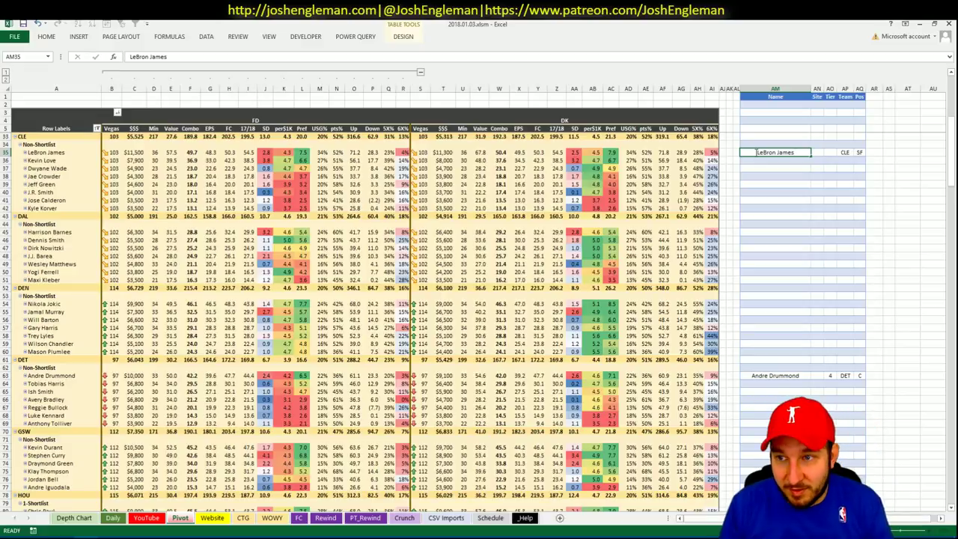
key("Right")
key("Right")
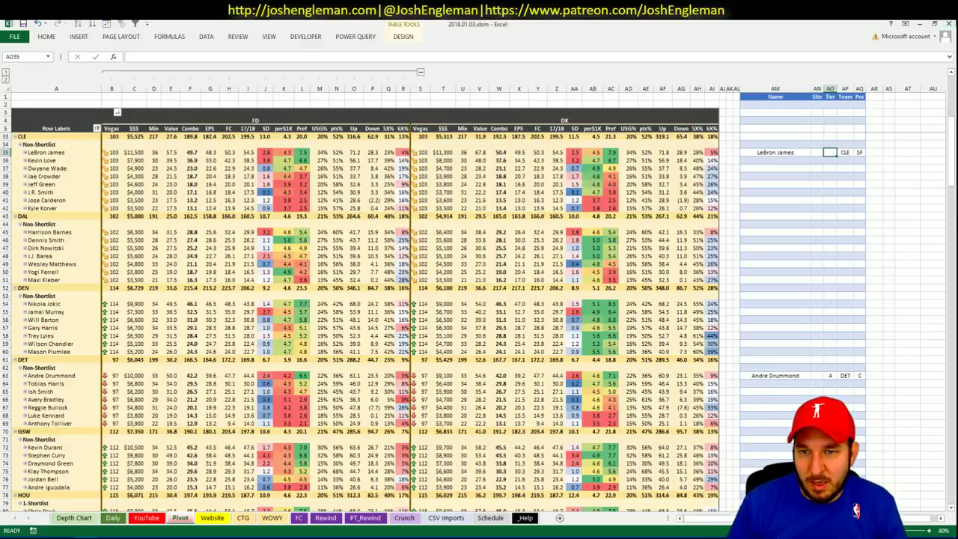
type("2")
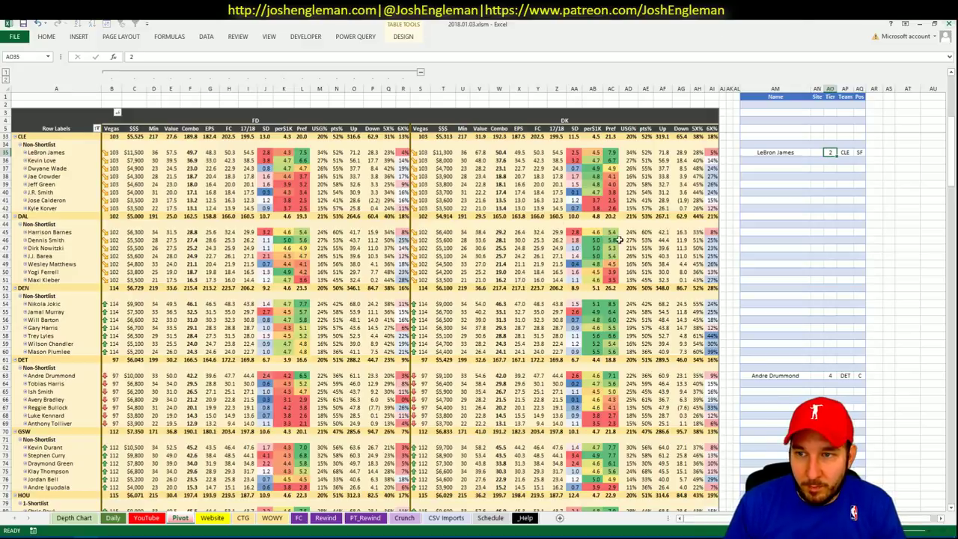
key("Return")
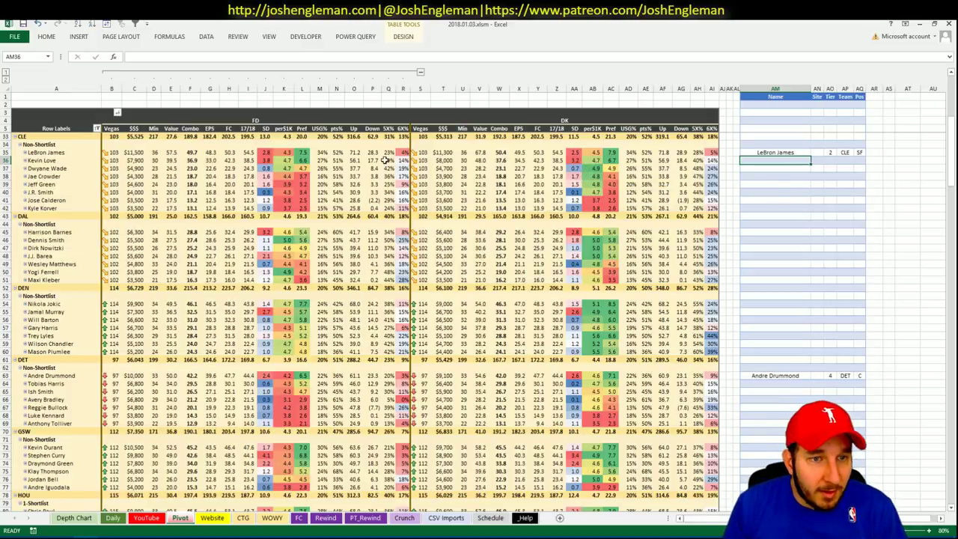
Check Cleveland's recent games on the YouTube sheet, and add Dwyane Wade to the Pivot shortlist below LeBron James at tier 3
left_click(179, 518)
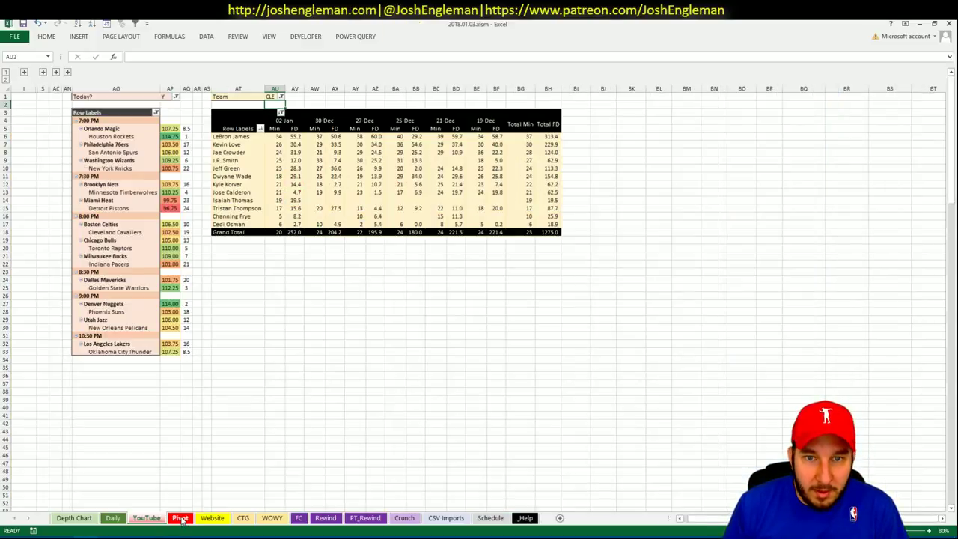
left_click(147, 517)
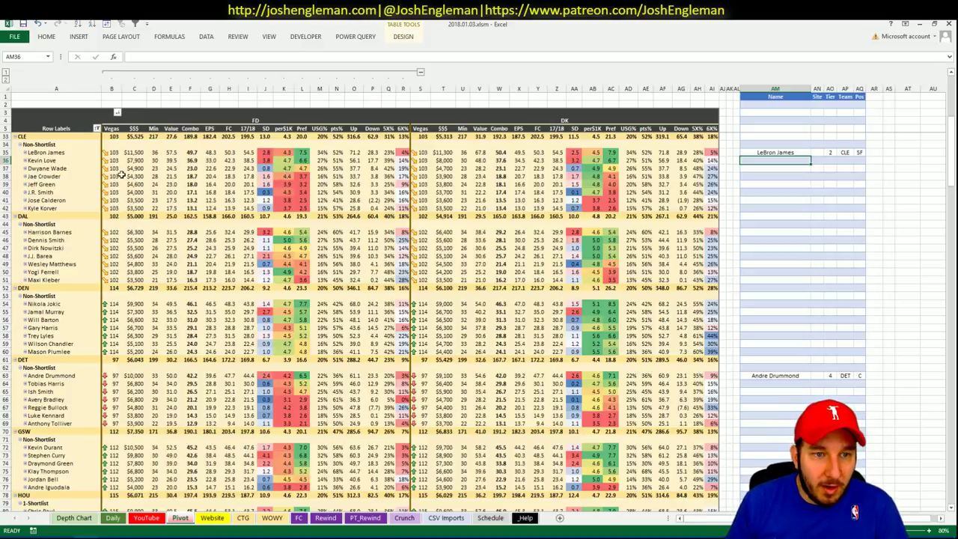
left_click(160, 521)
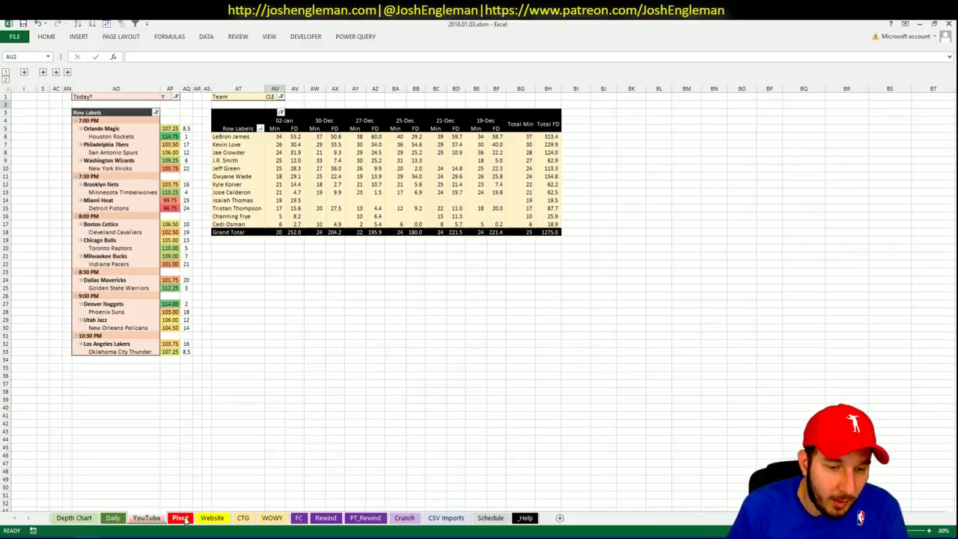
left_click(212, 516)
type("Dwayne Wade")
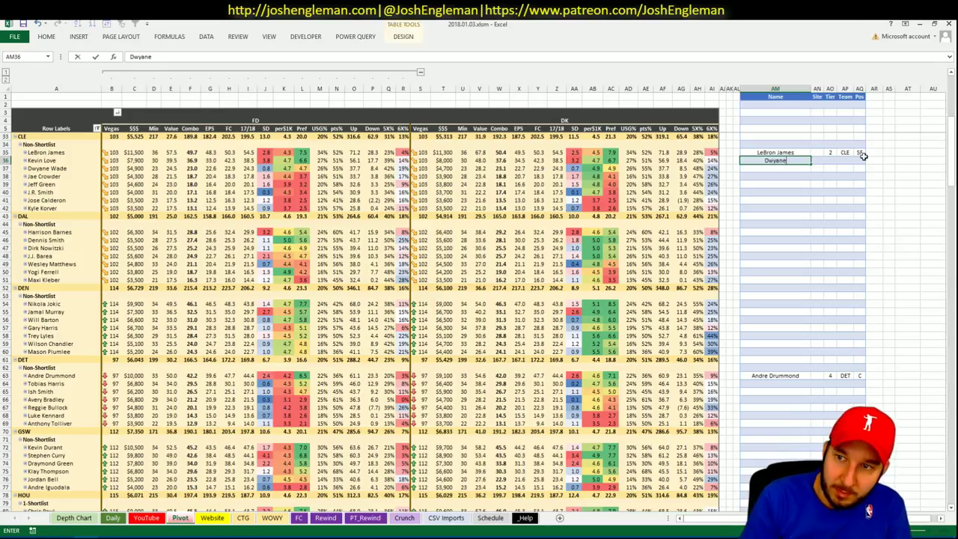
key("ctrl+Return")
left_click(830, 160)
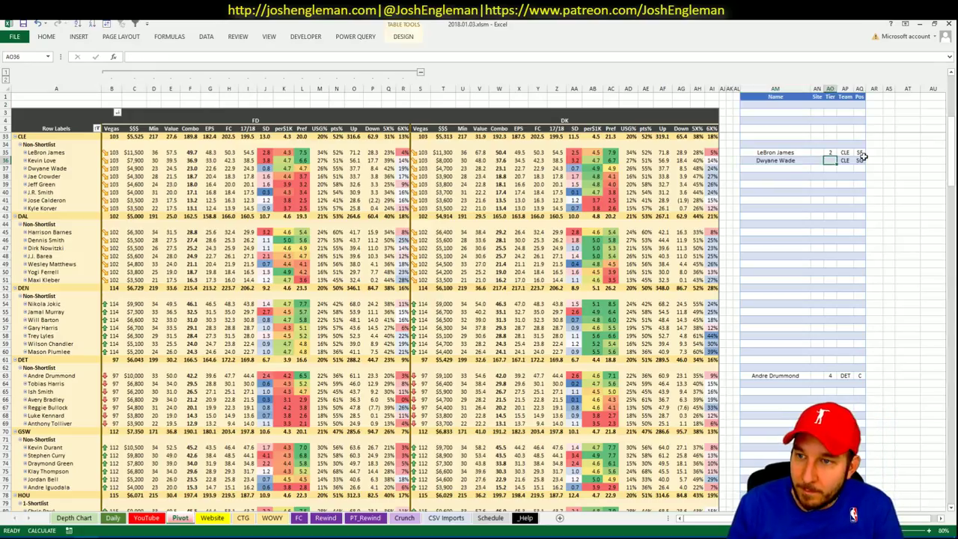
type("3")
key("ctrl+Return")
key("Down")
key("Left")
key("Left")
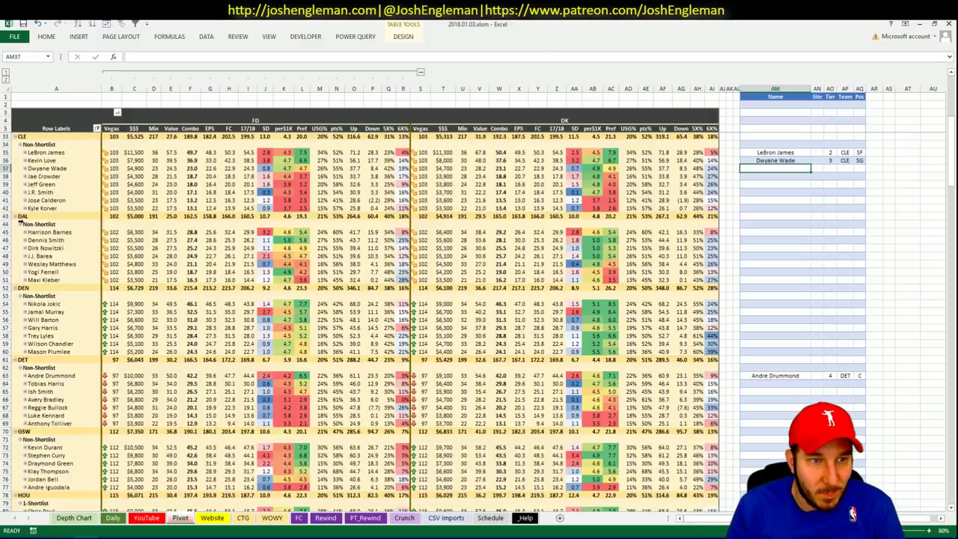
Set the opponent on the CTG sheet to TOR
left_click(243, 518)
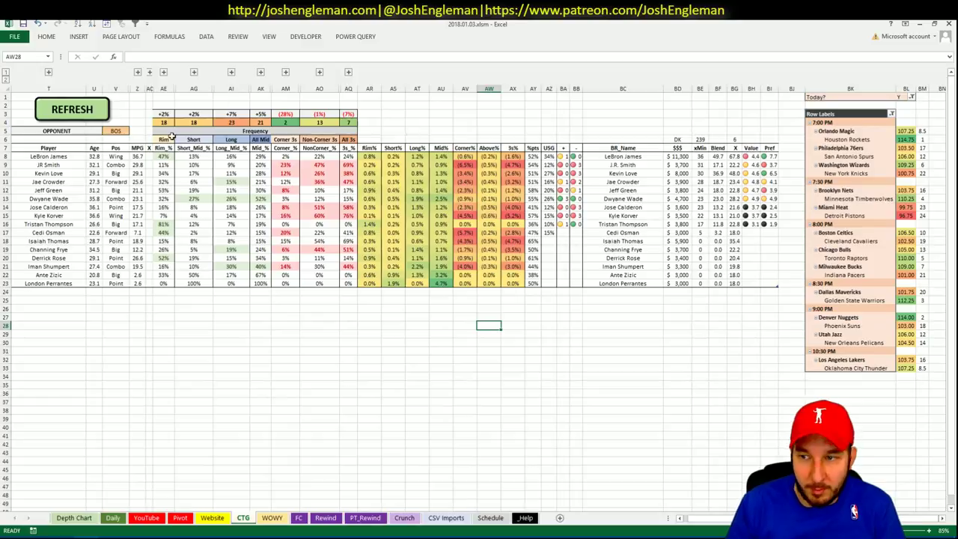
left_click(118, 128)
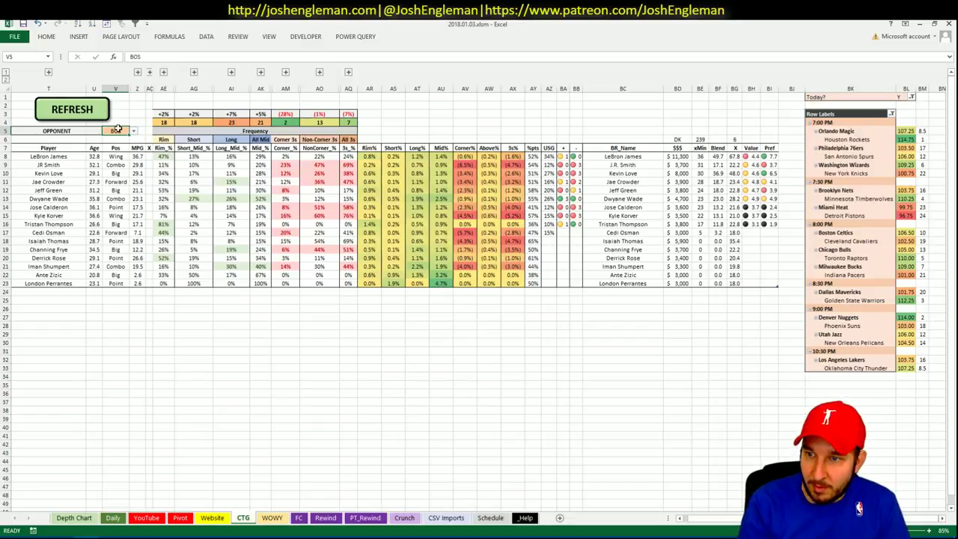
type("TOR")
key("Return")
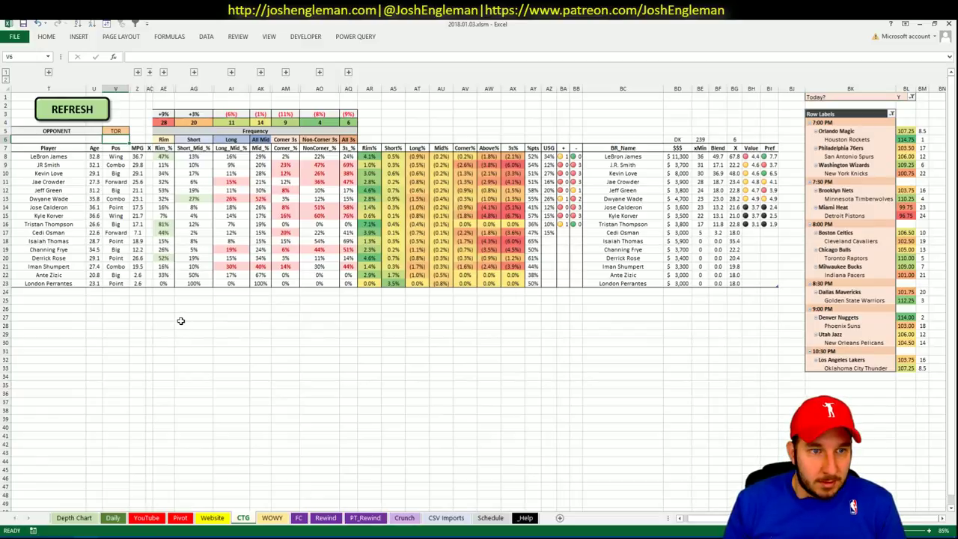
Switch to Chrome and open the Chicago Bulls team stats page on Cleaning the Glass
key("alt+Tab")
left_click(333, 24)
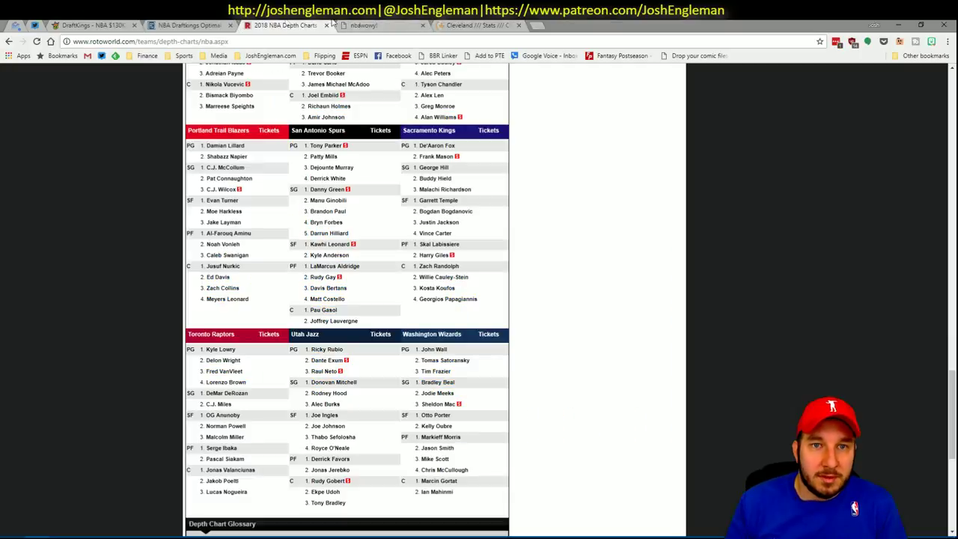
left_click(374, 25)
left_click(475, 25)
left_click(201, 101)
type("bul")
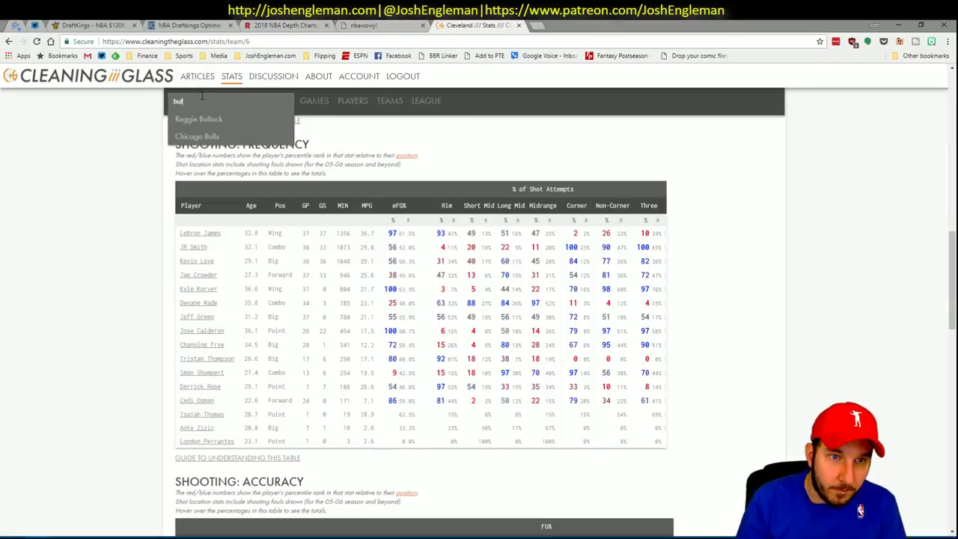
key("Down")
key("Down")
key("Down")
key("Up")
key("Return")
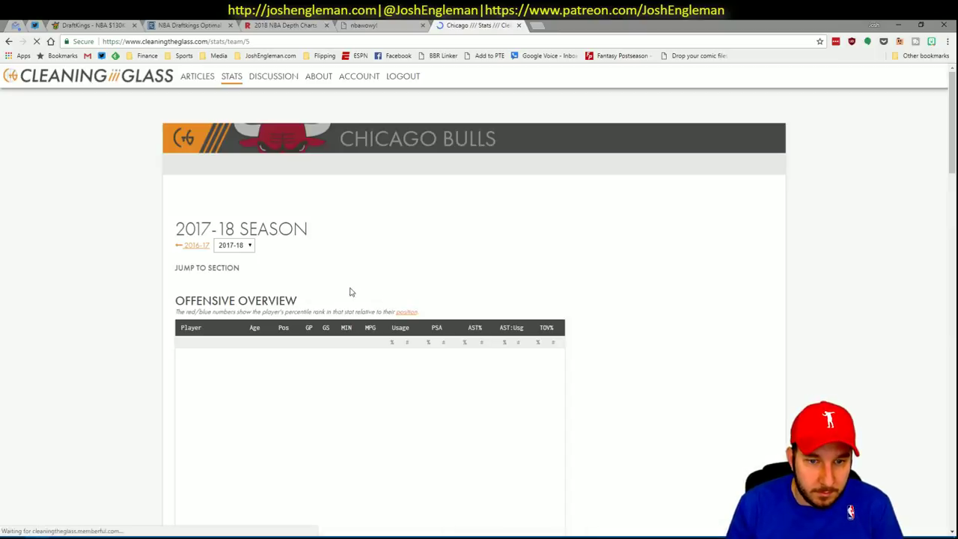
Try to copy the Bulls' player rows from the Shooting: Frequency table and refresh the CTG sheet in Excel
scroll(336, 280, "down", 10)
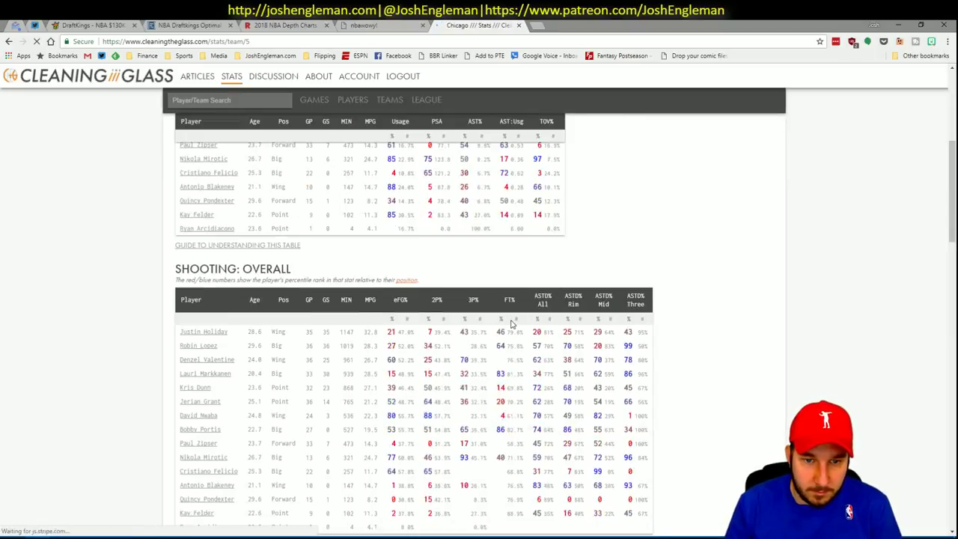
left_click_drag(655, 432, 180, 232)
key("ctrl+c")
key("alt+Tab")
left_click(97, 109)
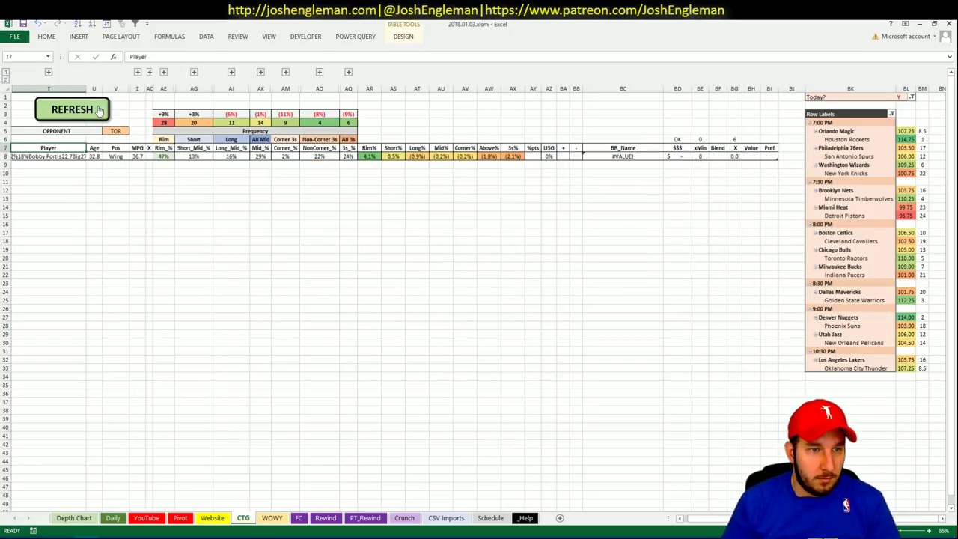
Recopy the Bulls' complete Shooting: Frequency player rows from Chrome and refresh the CTG sheet in Excel with them
key("alt+Tab")
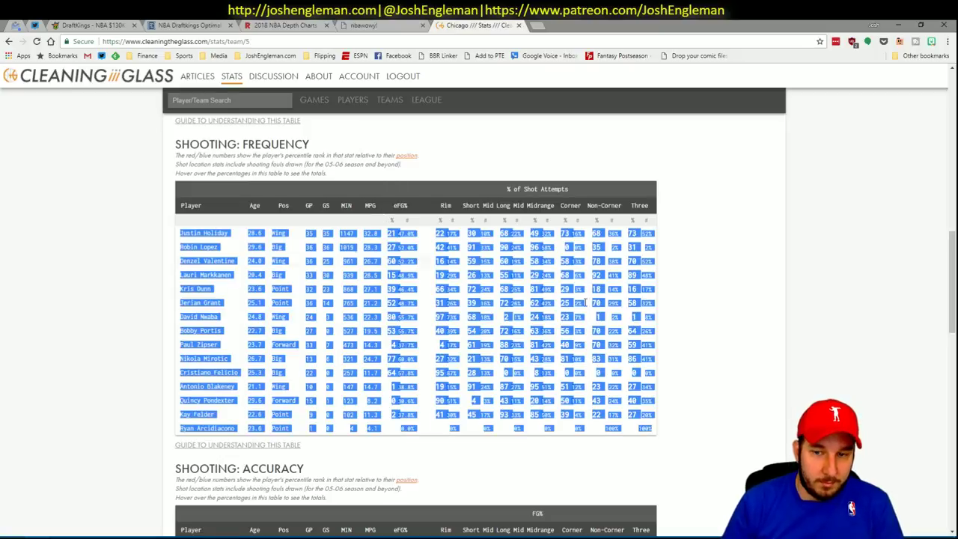
left_click(658, 431)
left_click_drag(656, 429, 181, 233)
key("ctrl+c")
key("alt+Tab")
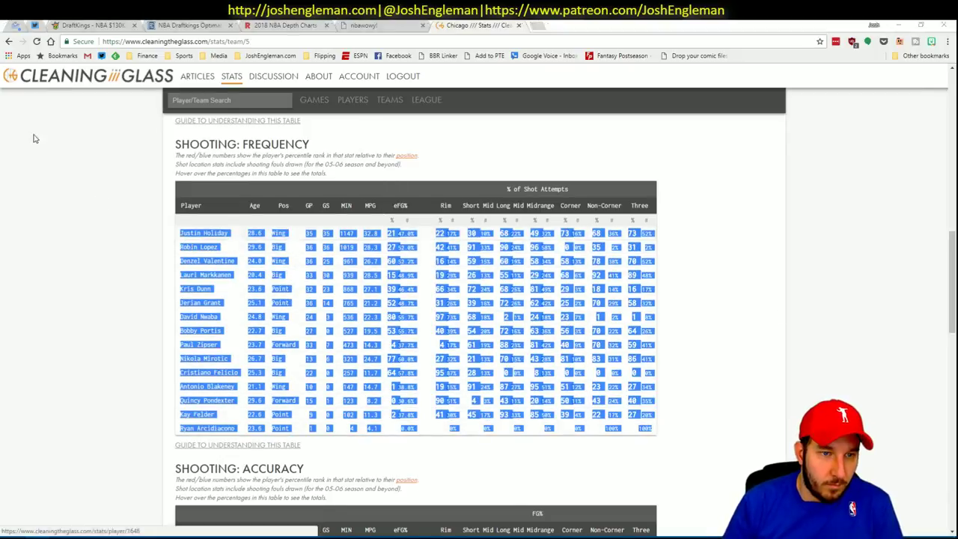
left_click(69, 109)
left_click(454, 246)
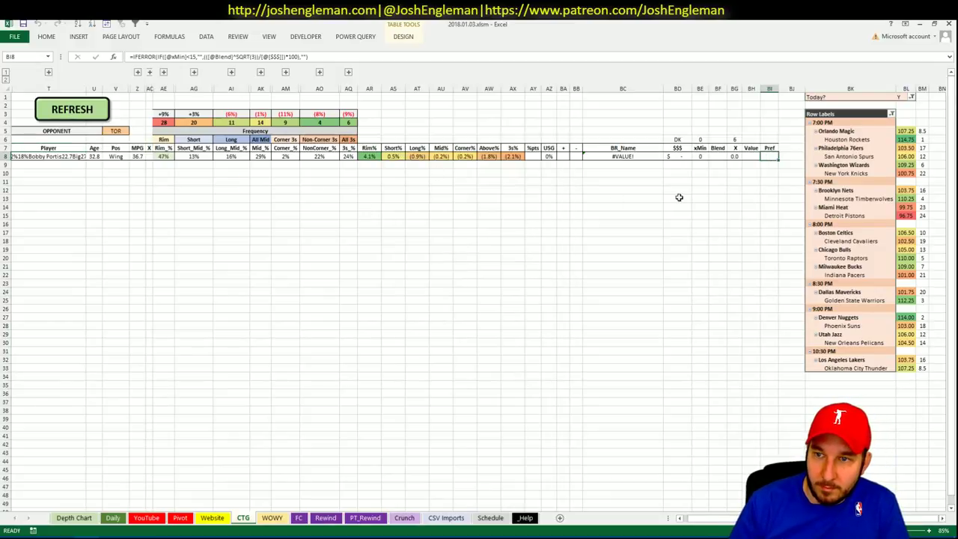
key("alt+Tab")
key("alt+Tab")
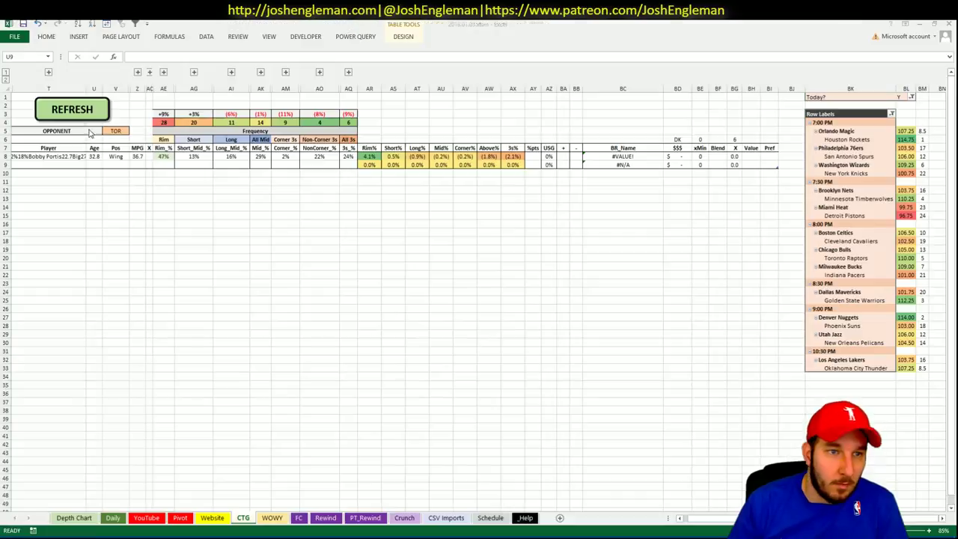
key("Right")
left_click(89, 108)
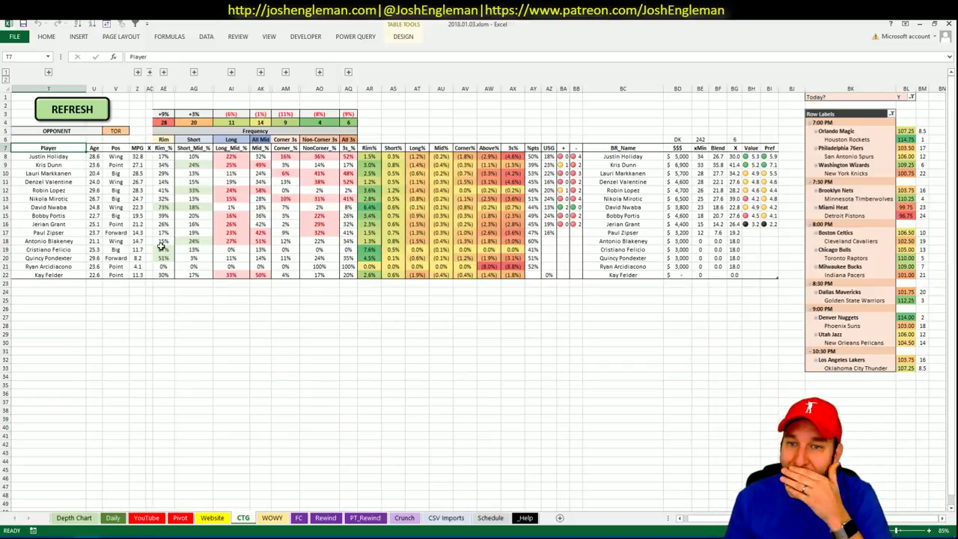
Check Chicago's projections on the Pivot sheet and set the recent-games team filter on the YouTube sheet to CHI
left_click(185, 517)
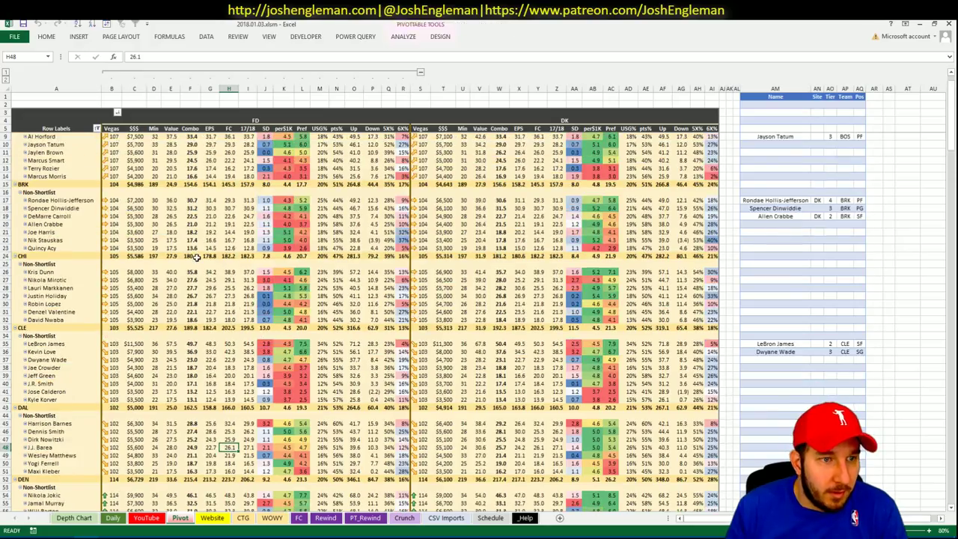
scroll(190, 258, "down", 5)
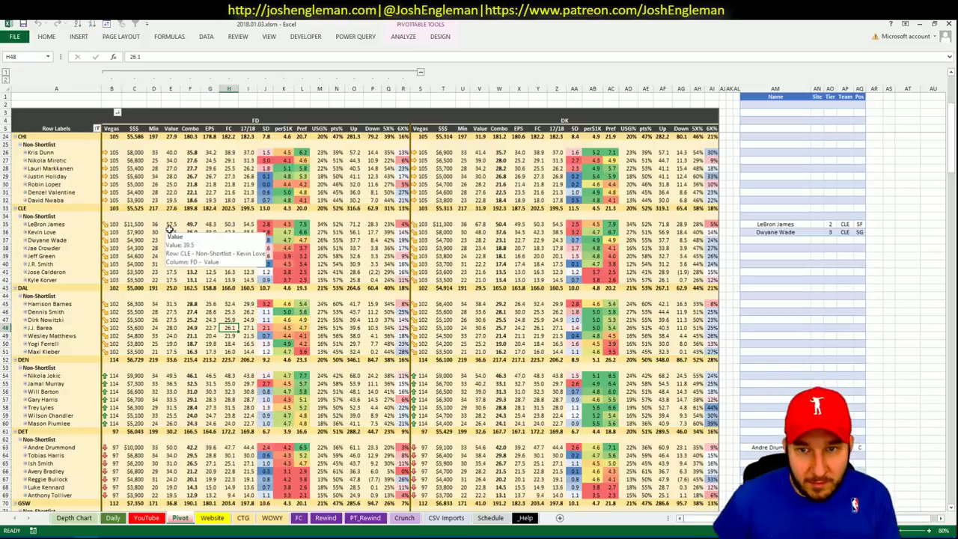
left_click(147, 516)
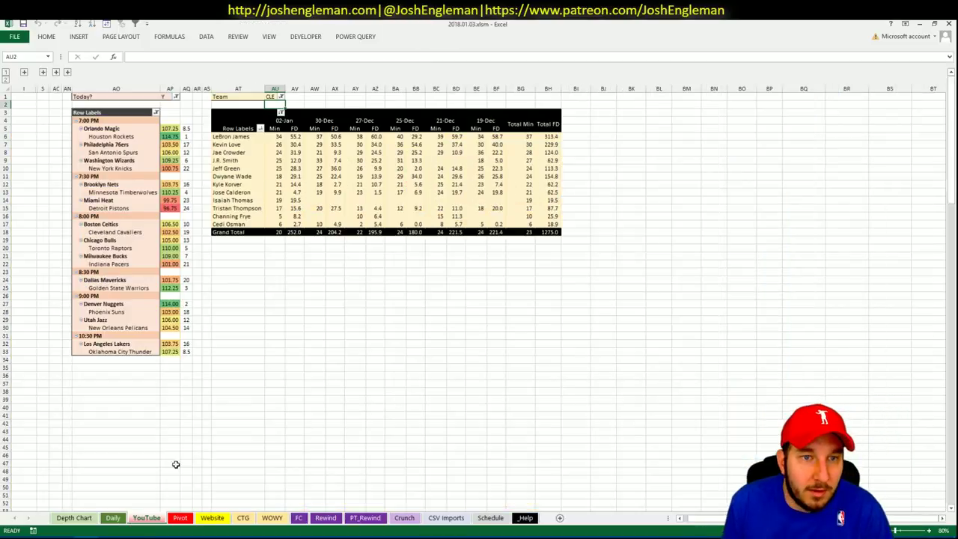
key("Up")
type("CHI")
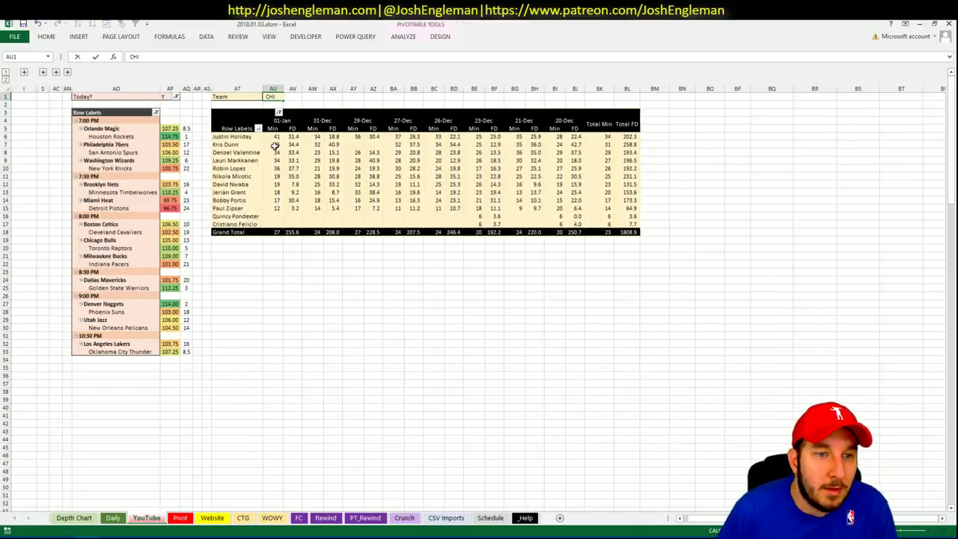
key("Return")
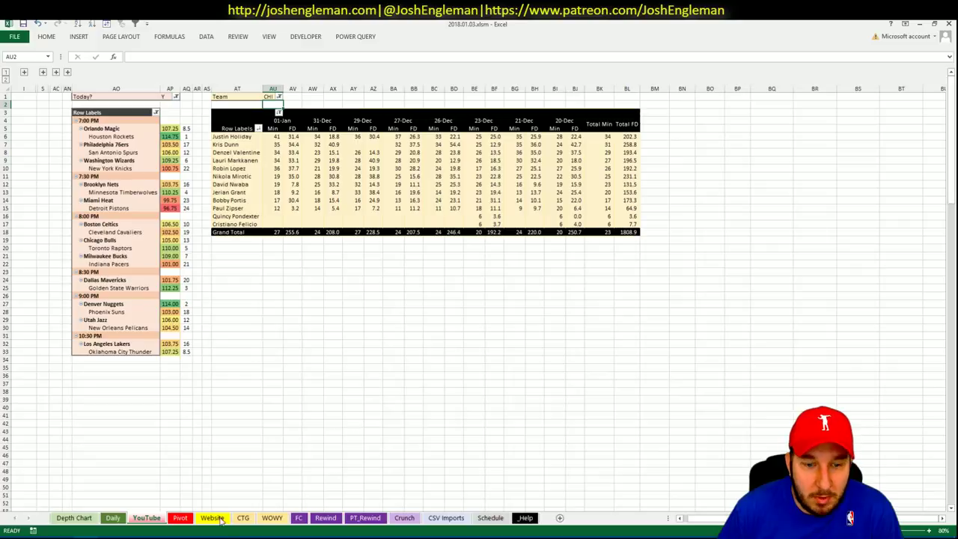
Add Kris Dunn to the shortlist on the Pivot sheet beside his Chicago row and rate him tier 3
left_click(182, 518)
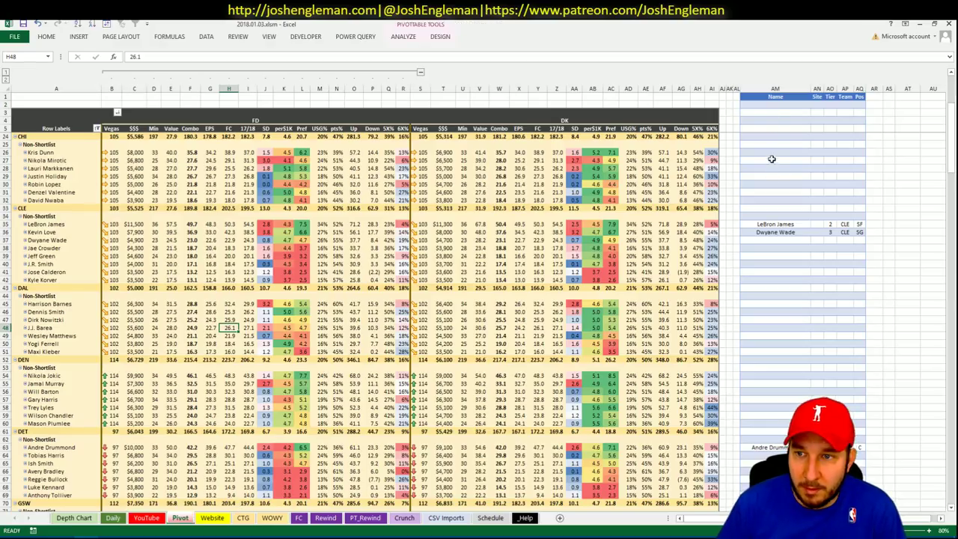
left_click(771, 154)
type("Kris Dun")
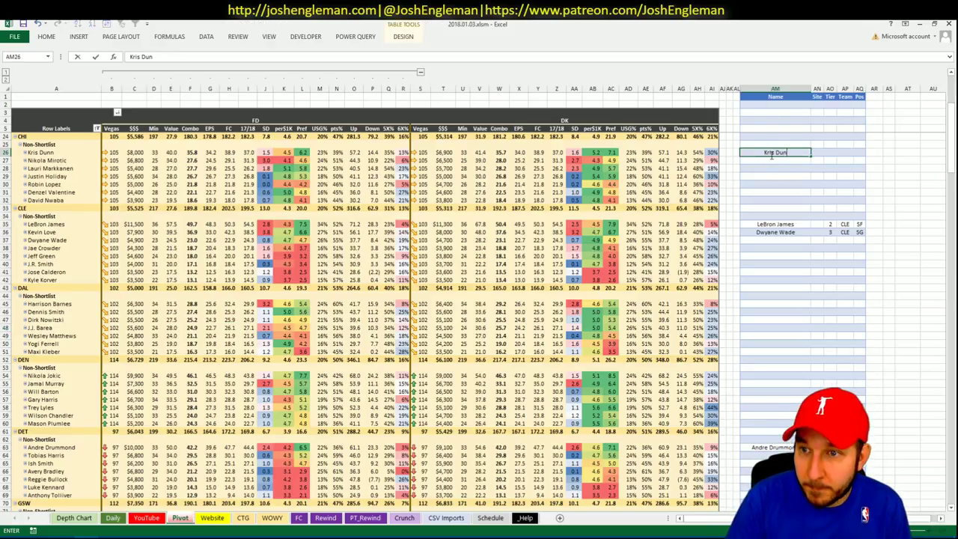
type("n")
key("Tab")
key("Tab")
type("3")
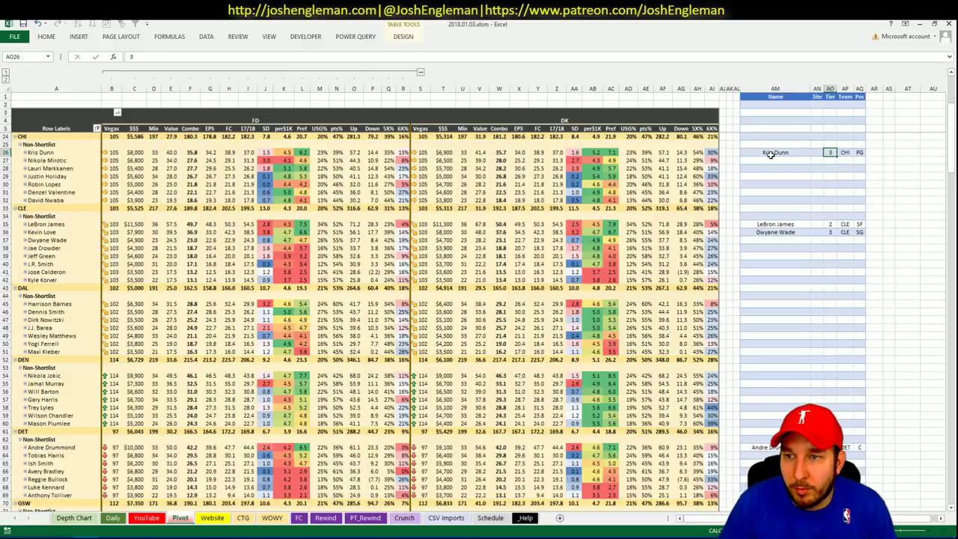
key("Return")
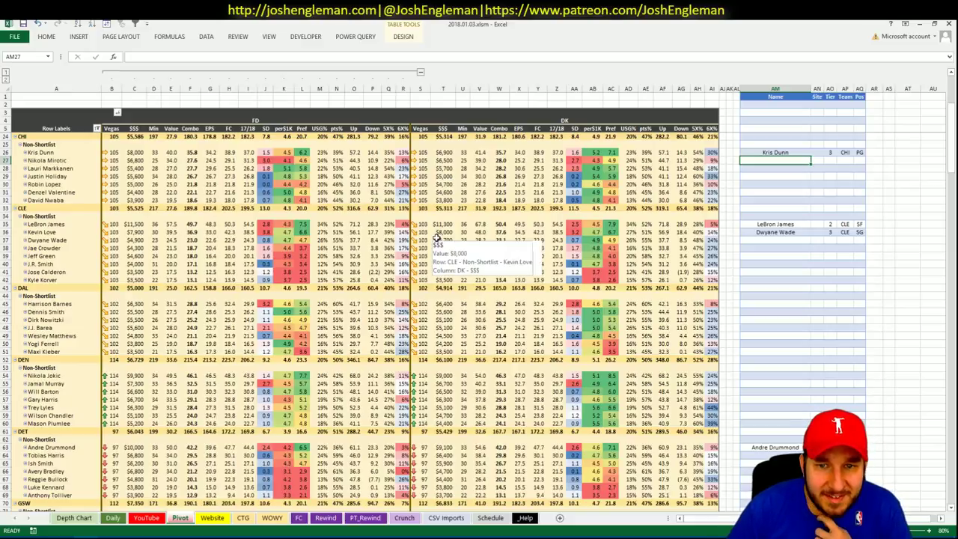
Compare the Bulls' recent games on the YouTube sheet with their CTG shooting data and Pivot sheet projections
left_click(179, 517)
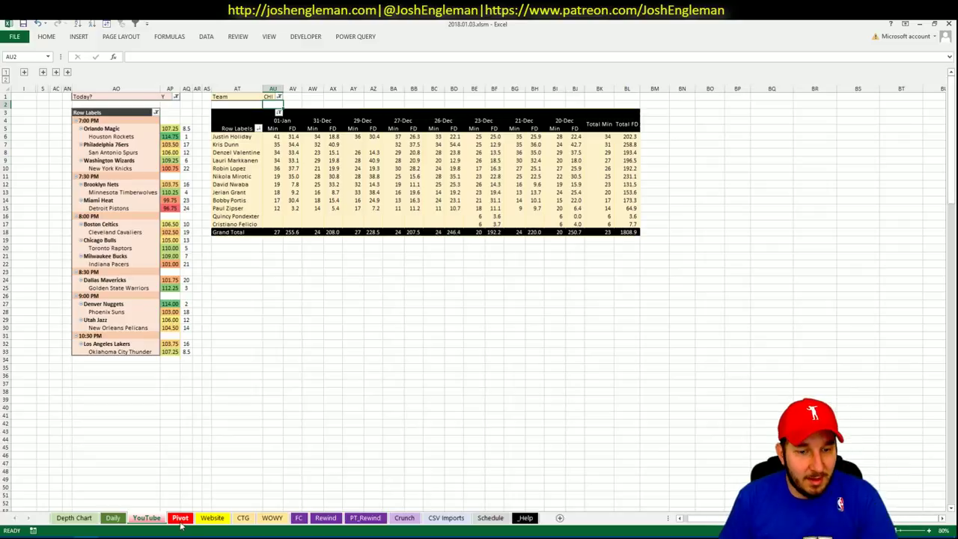
left_click(180, 517)
left_click(244, 523)
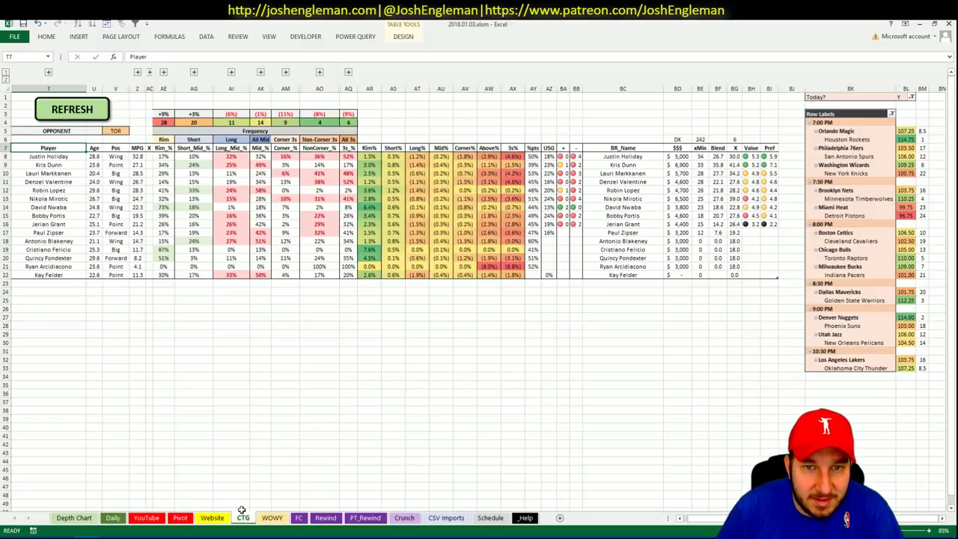
left_click(178, 518)
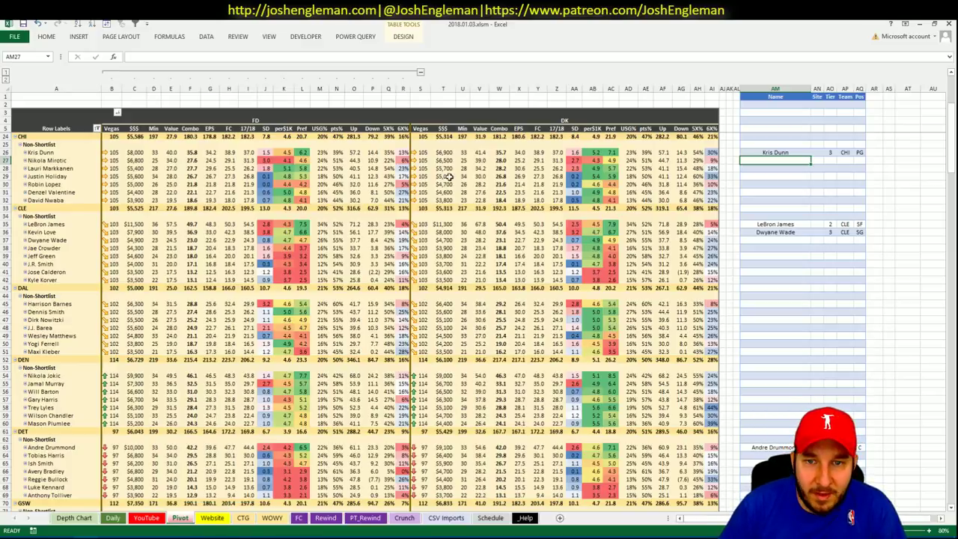
left_click(157, 518)
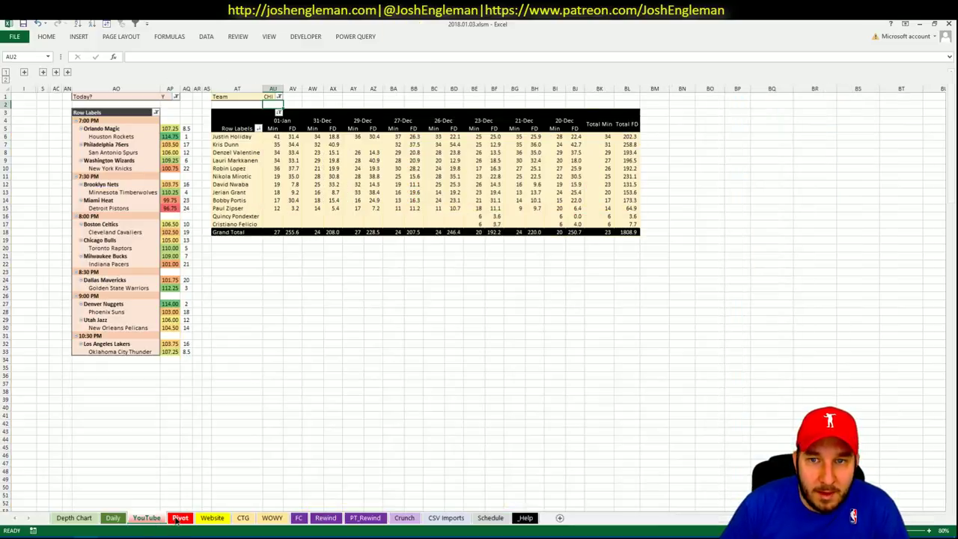
left_click(178, 519)
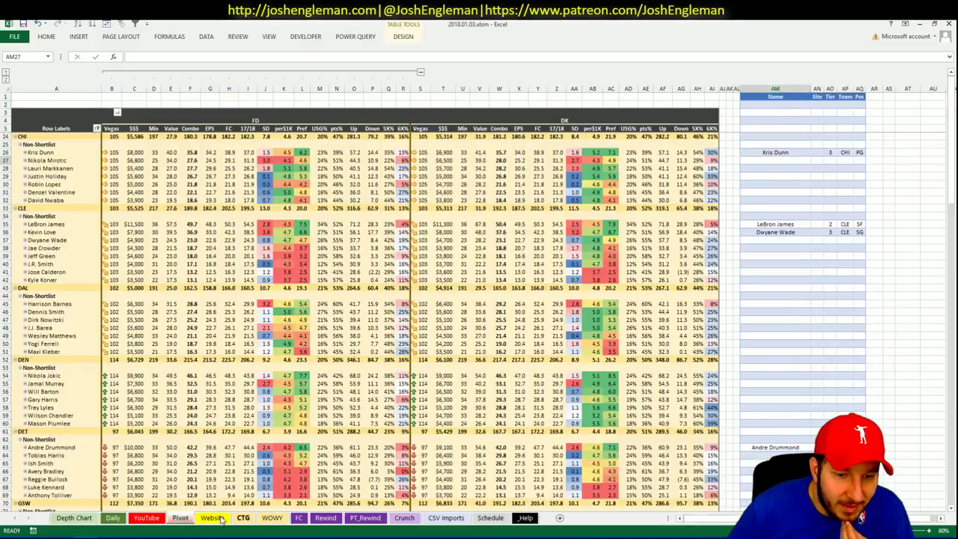
left_click(243, 518)
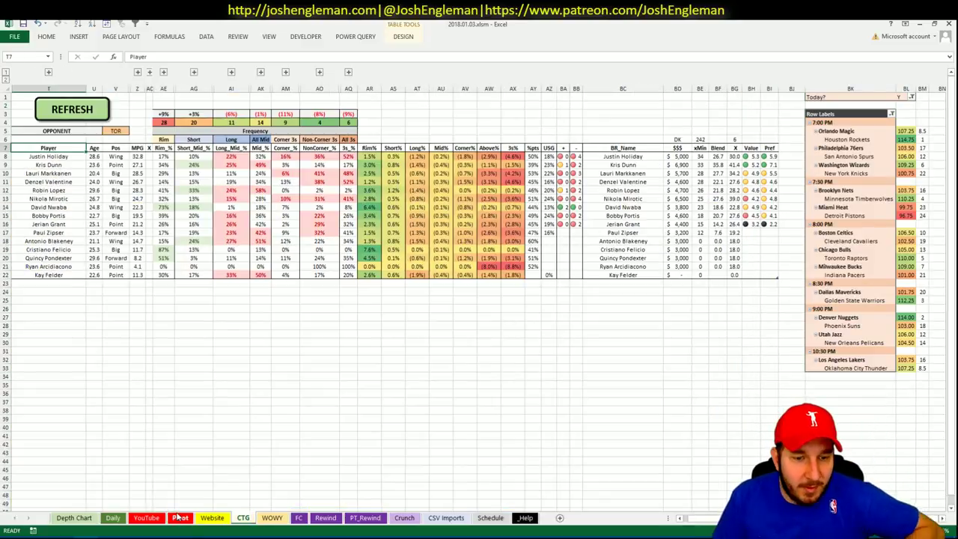
left_click(179, 518)
left_click_drag(778, 176, 776, 169)
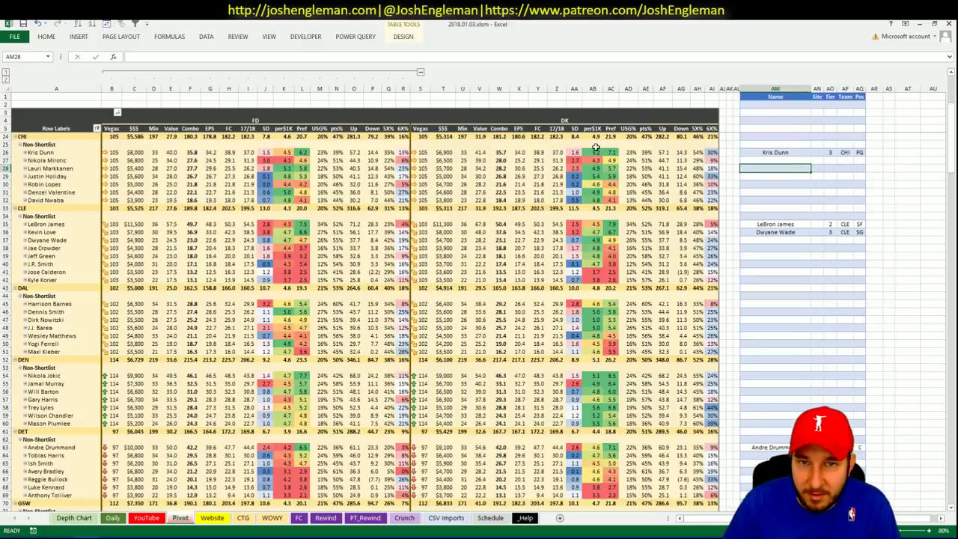
left_click(479, 200)
Find Toronto's projections on the Pivot sheet and open the Toronto Raptors' Cleaning the Glass page in Chrome
scroll(486, 278, "down", 20)
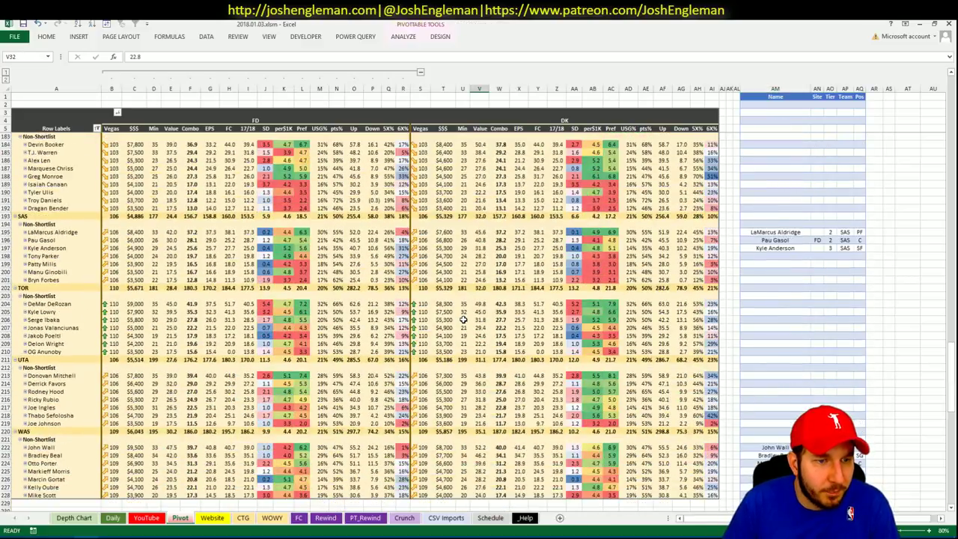
scroll(463, 318, "up", 2)
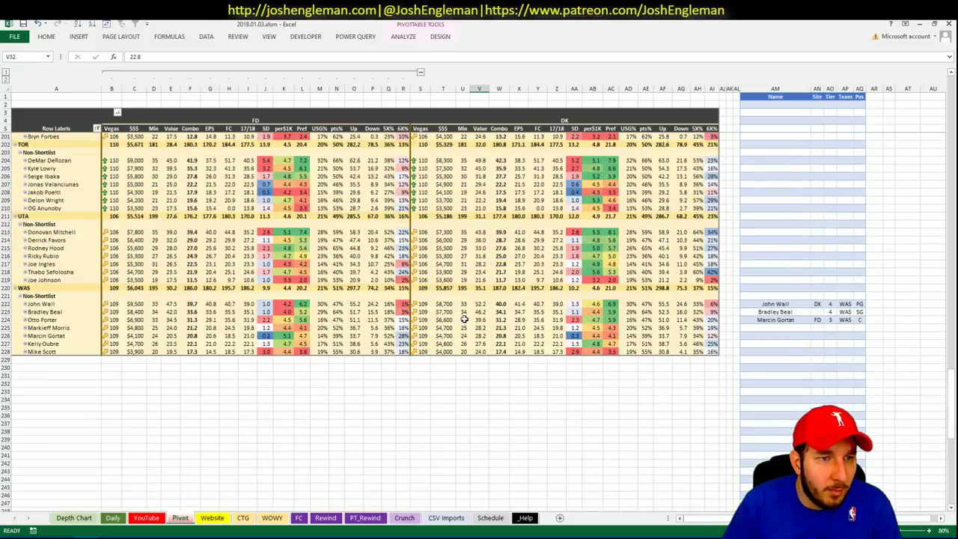
left_click(948, 503)
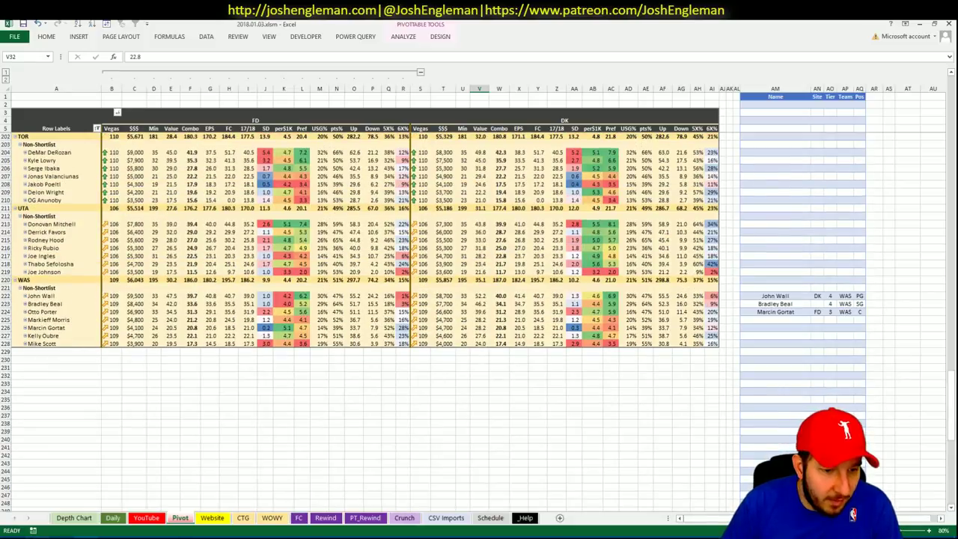
key("alt+Tab")
left_click(255, 99)
type("toro")
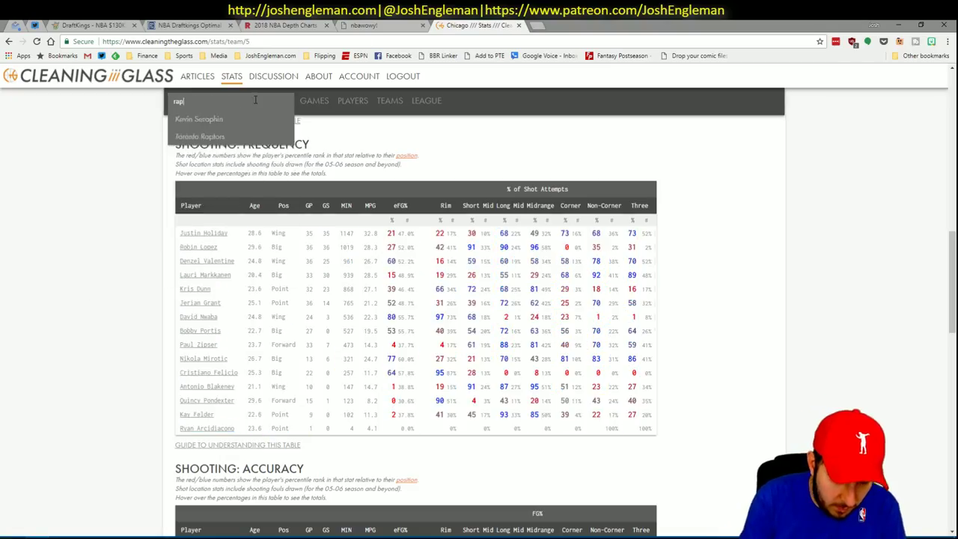
key("Return")
Copy the Raptors' Shooting: Frequency player rows from Chrome and refresh the CTG sheet in Excel with them
key("alt+Tab")
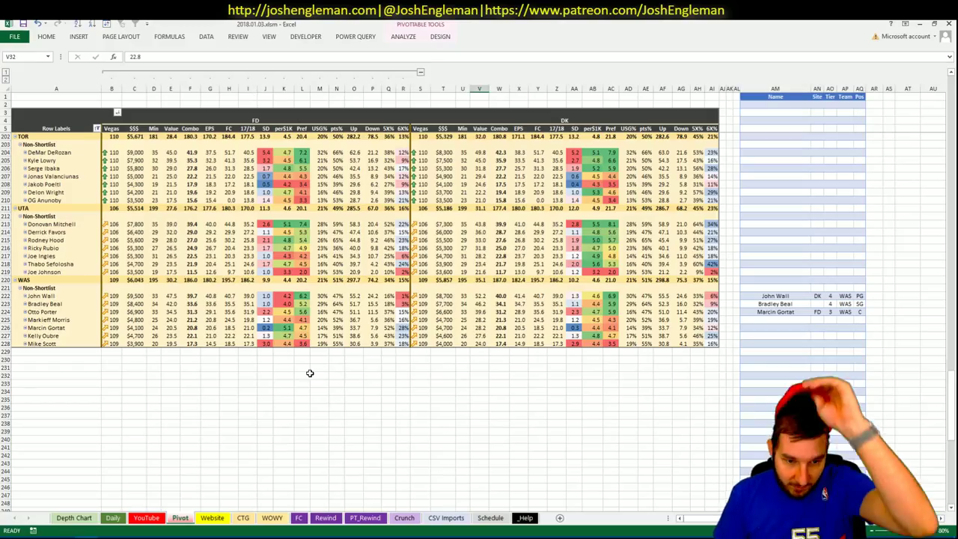
left_click(244, 518)
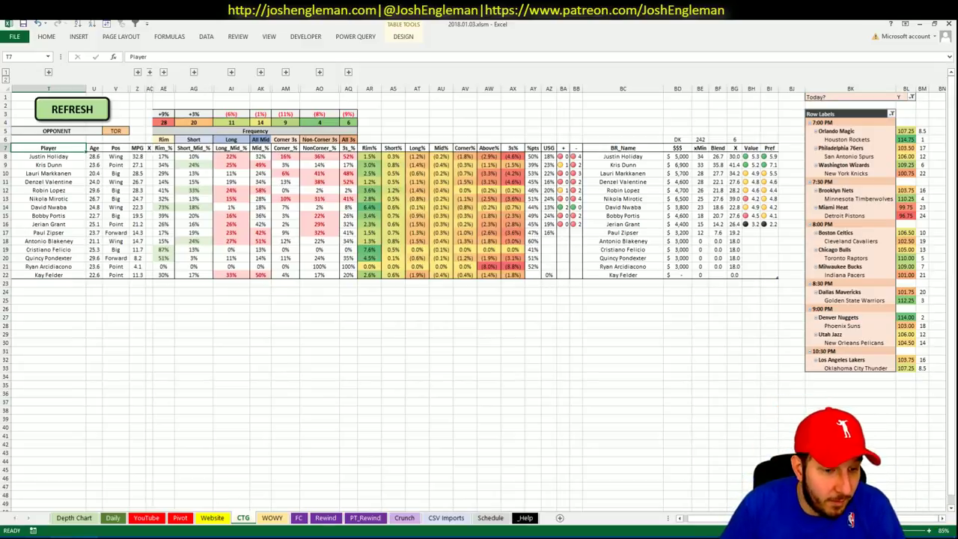
key("alt+Tab")
scroll(341, 280, "down", 10)
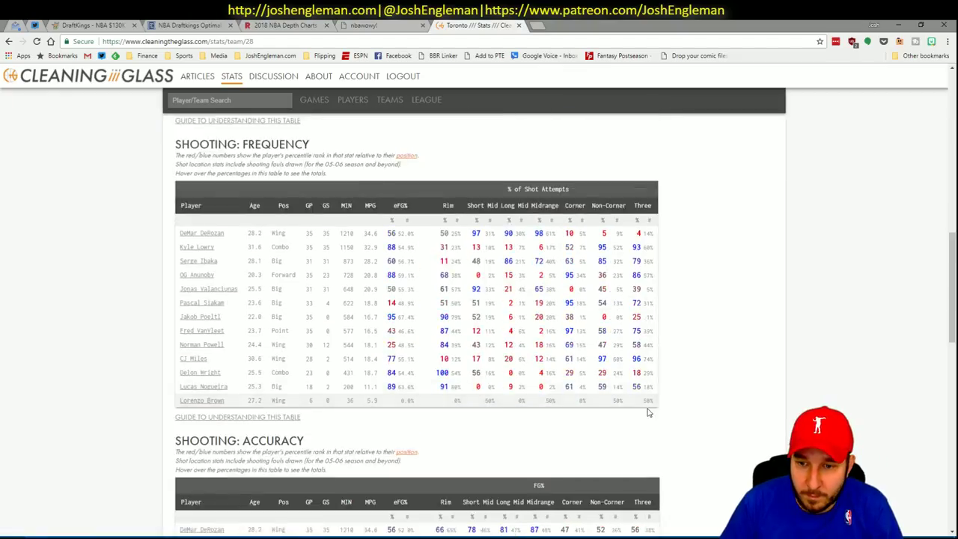
left_click_drag(649, 412, 177, 238)
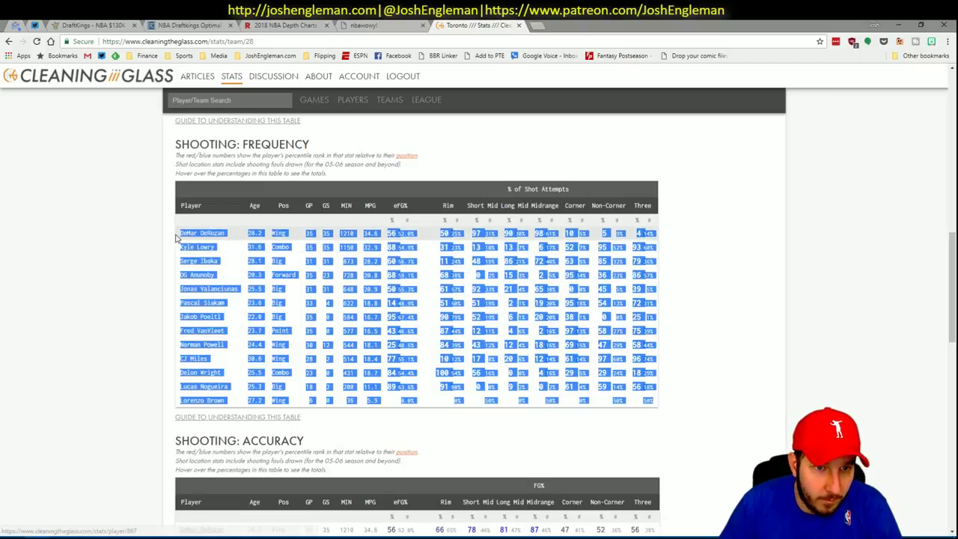
key("alt+Tab")
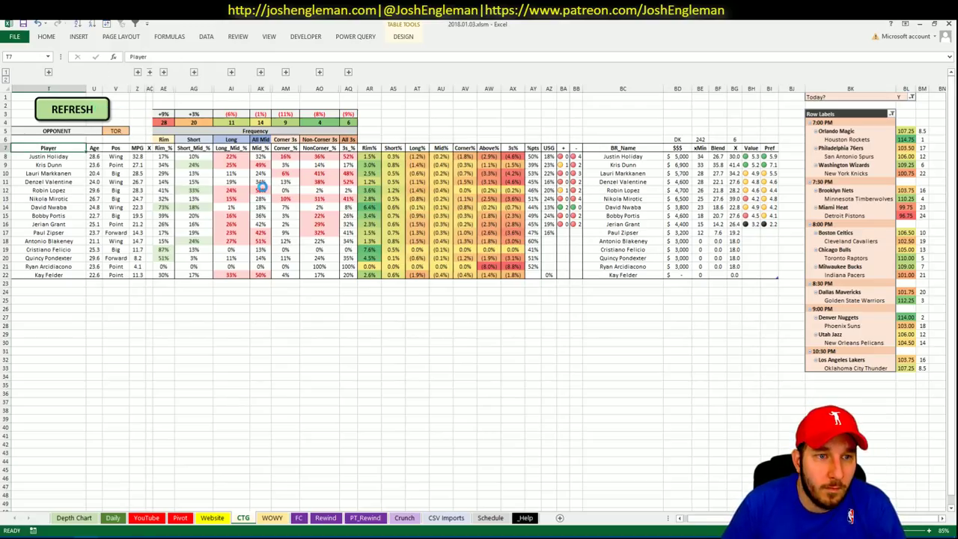
Set the opponent on the CTG sheet to CHI
left_click(119, 131)
type("CHI")
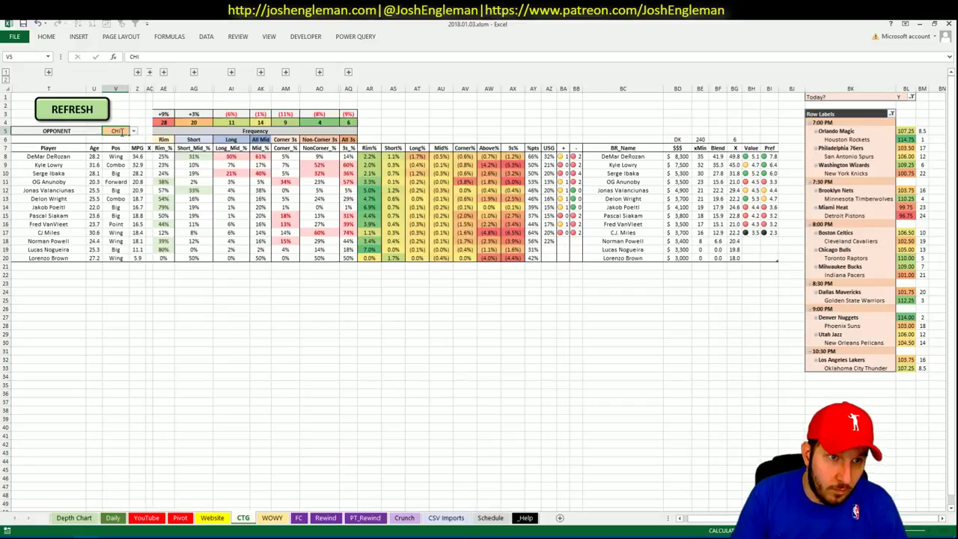
key("Return")
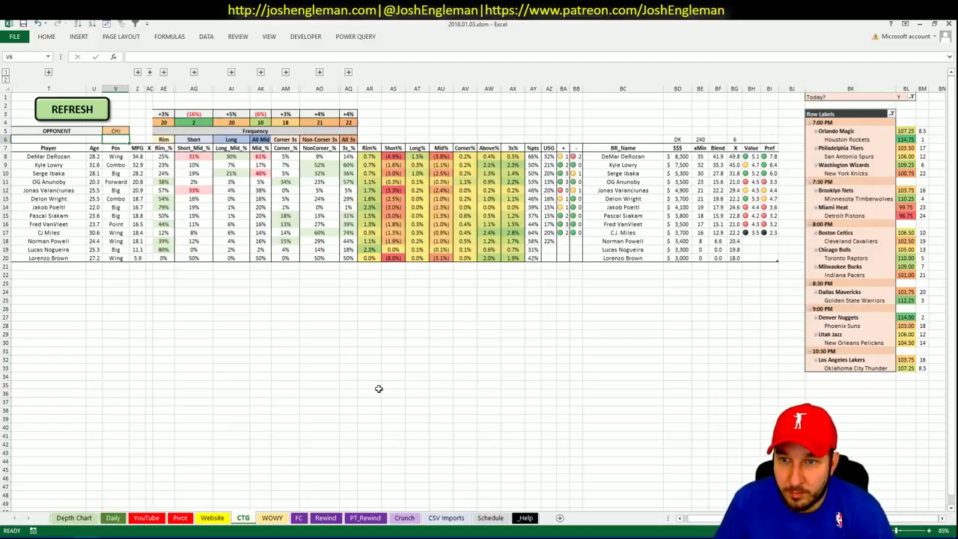
Add DeMar DeRozan to the shortlist on the Pivot sheet beside his Toronto row
left_click(180, 518)
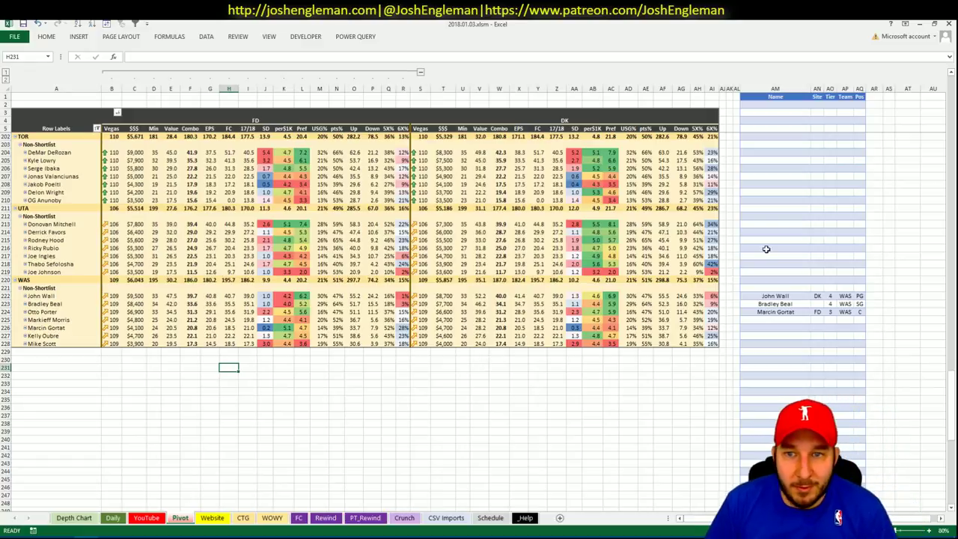
left_click(766, 153)
type("DeM")
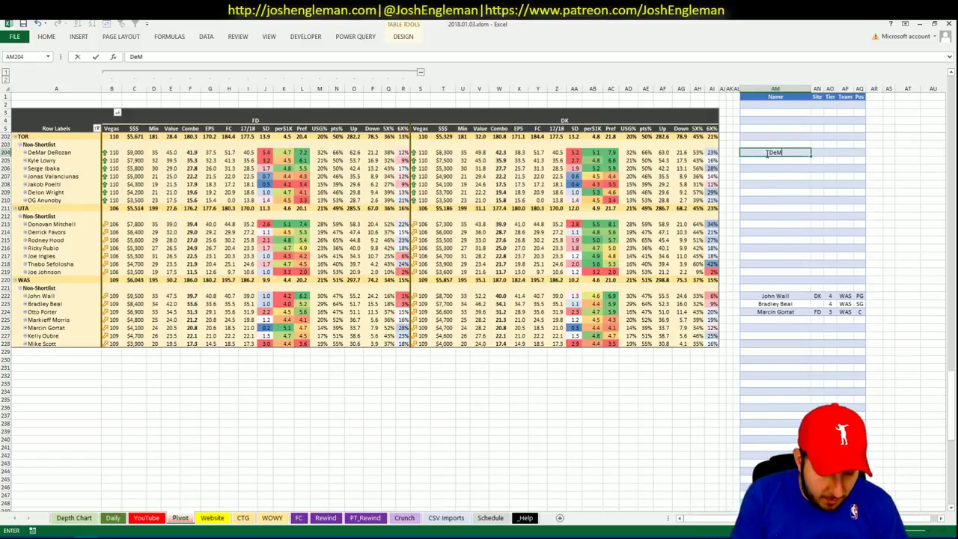
type("ar DeRoz")
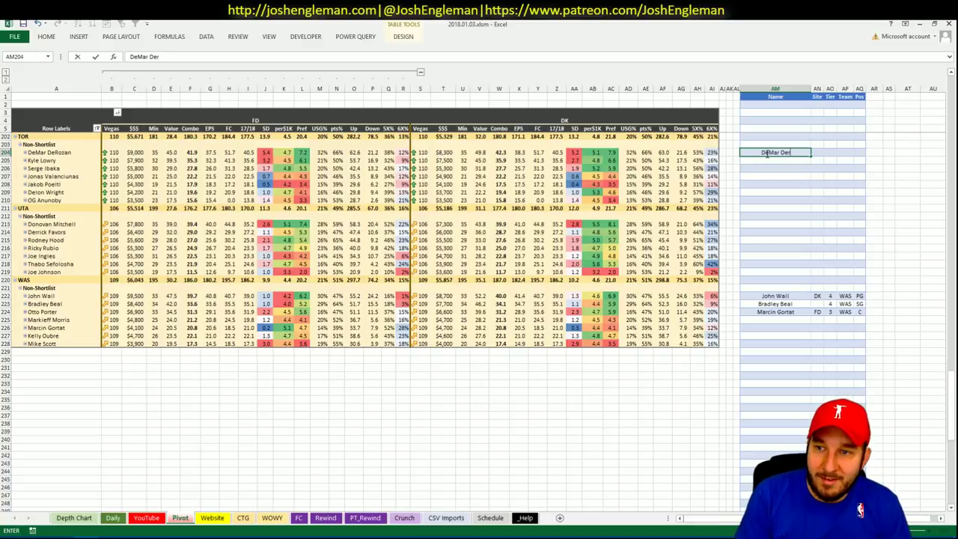
type("a")
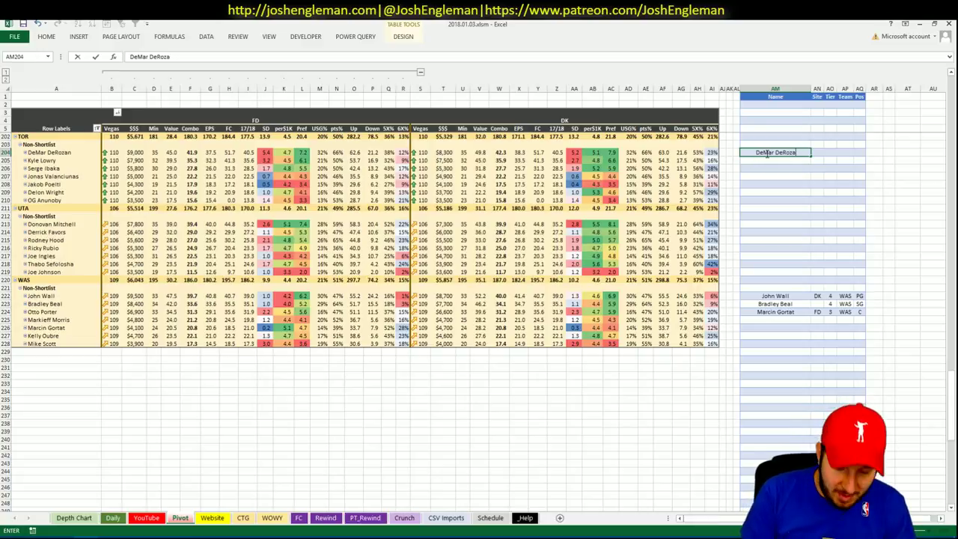
type("n")
key("Return")
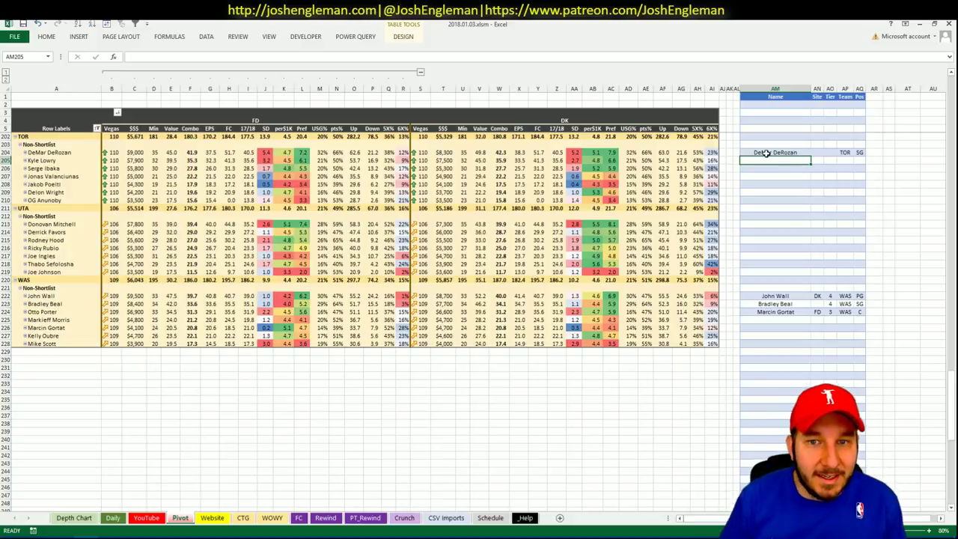
Set the recent-games team filter on the YouTube sheet to TOR and check DeRozan's 01-Jan FD score
left_click(146, 517)
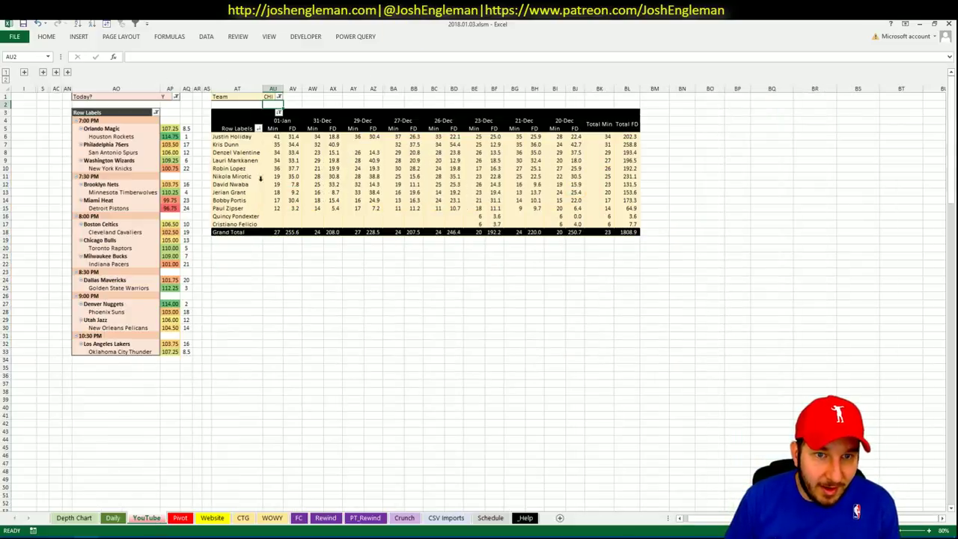
left_click(272, 97)
type("TOR")
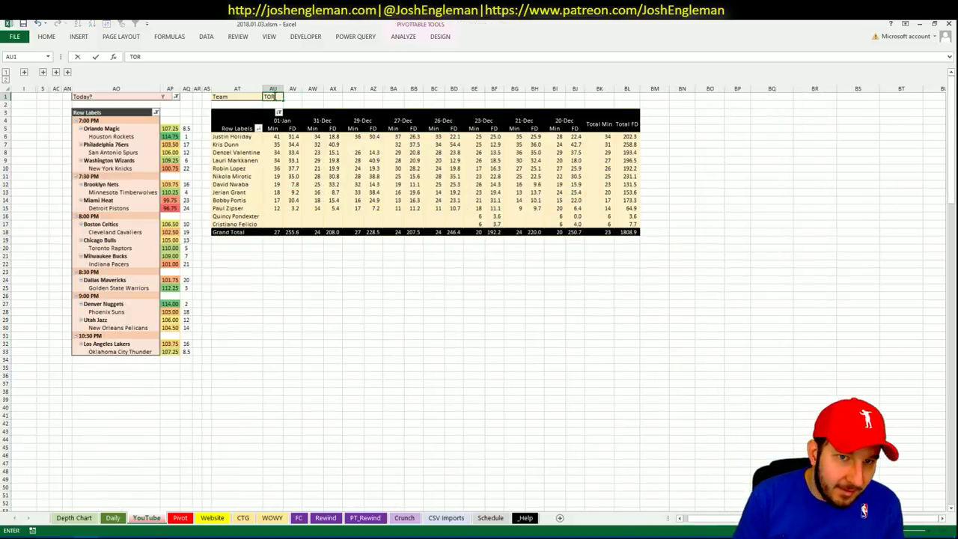
key("Return")
left_click(292, 137)
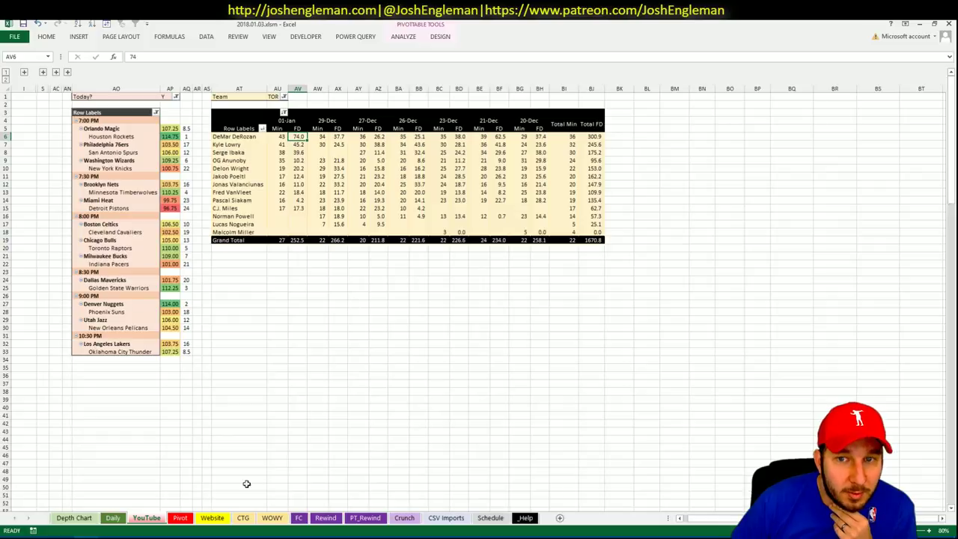
Rate DeMar DeRozan tier 2 in the shortlist on the Pivot sheet
left_click(212, 517)
key("ctrl+Page_Down")
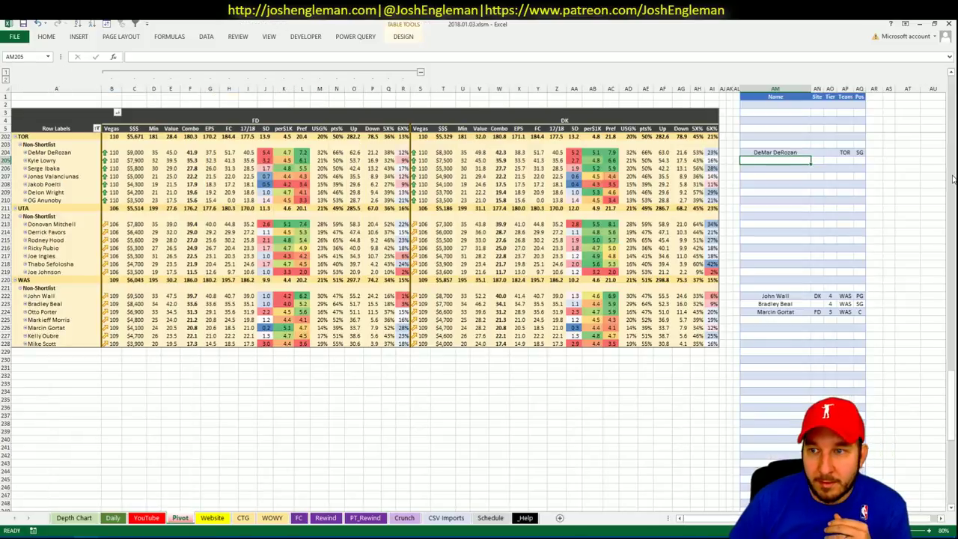
key("Up")
key("Right")
key("Right")
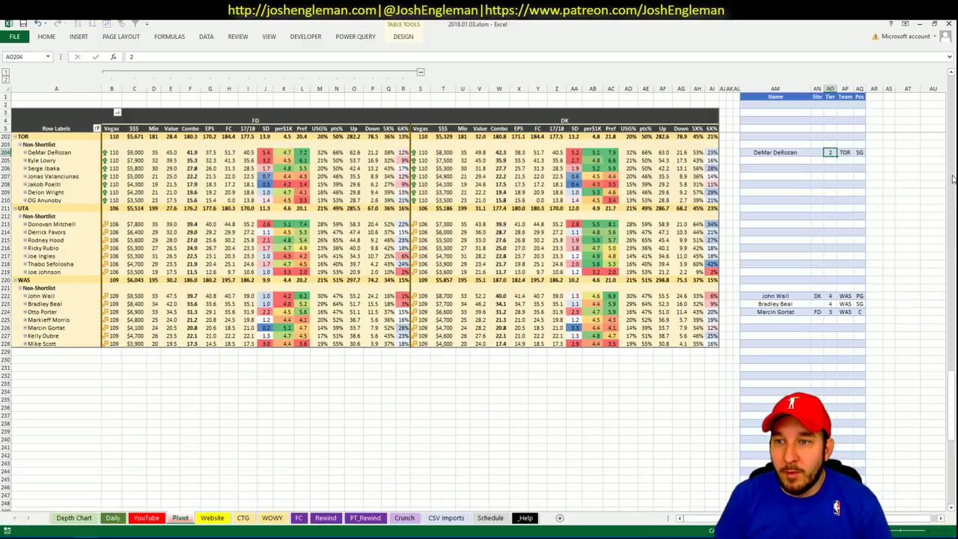
type("2")
key("Return")
Add Kyle Lowry to the shortlist beside his Toronto row and rate him tier 2
type("Kyle Lowry")
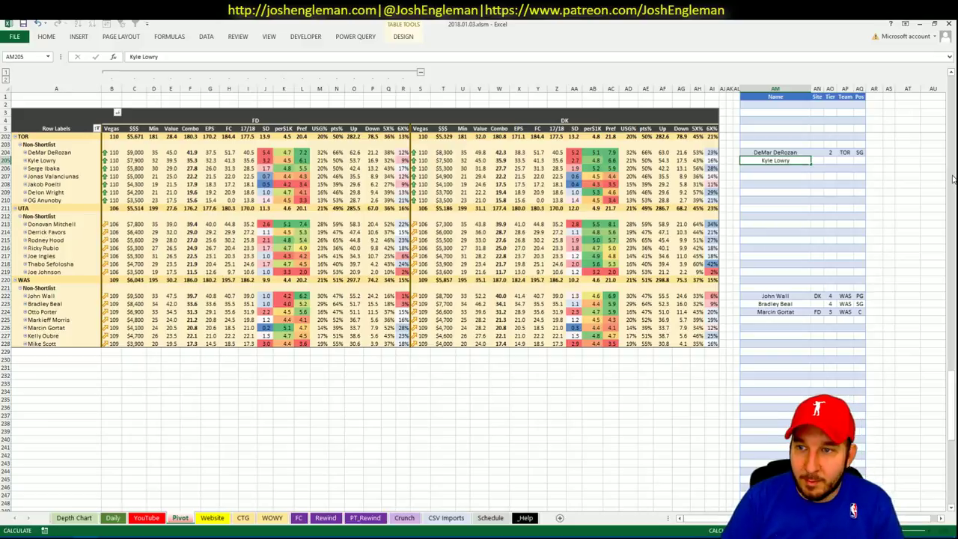
key("Tab")
key("Tab")
type("2")
key("Return")
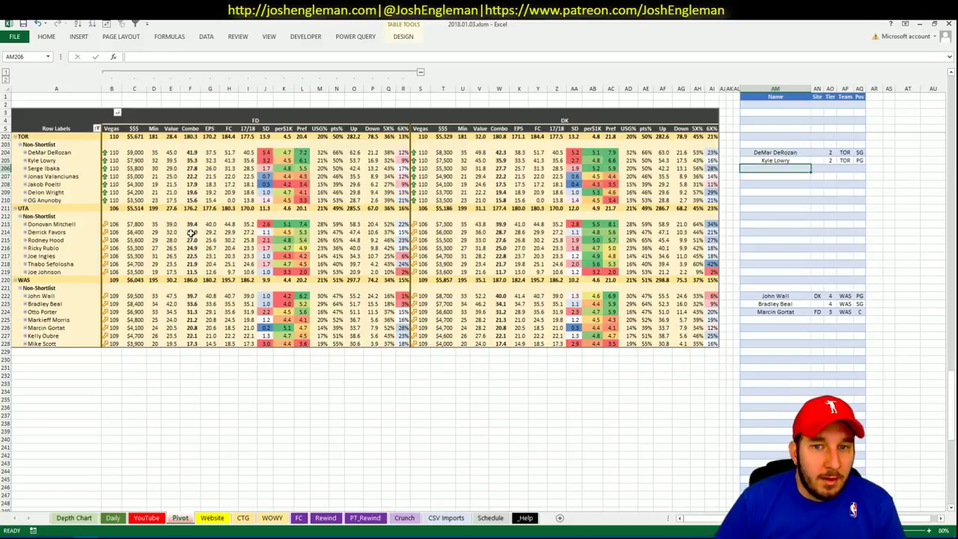
Compare Toronto's recent minutes and FD scores on the YouTube sheet with the team's projections on the Pivot sheet
left_click(180, 517)
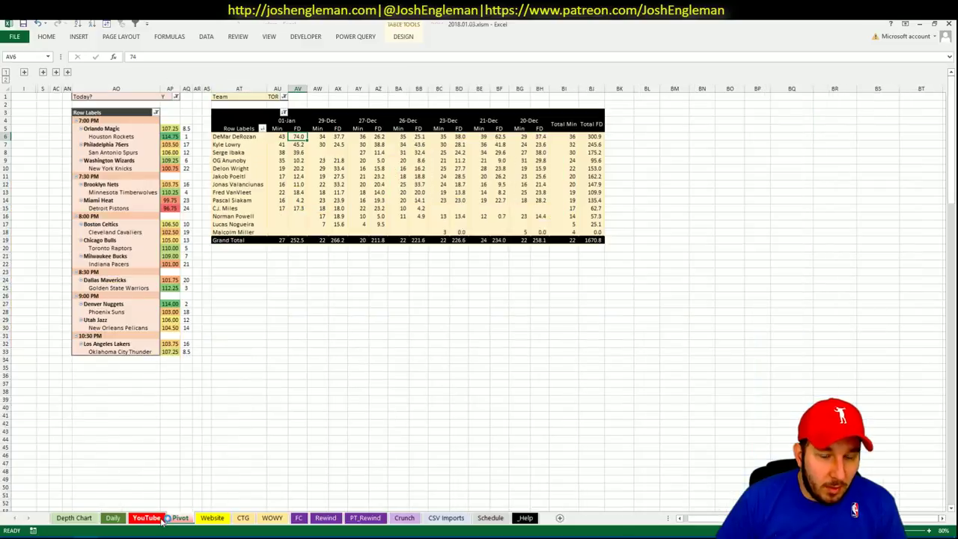
key("ctrl+Page_Up")
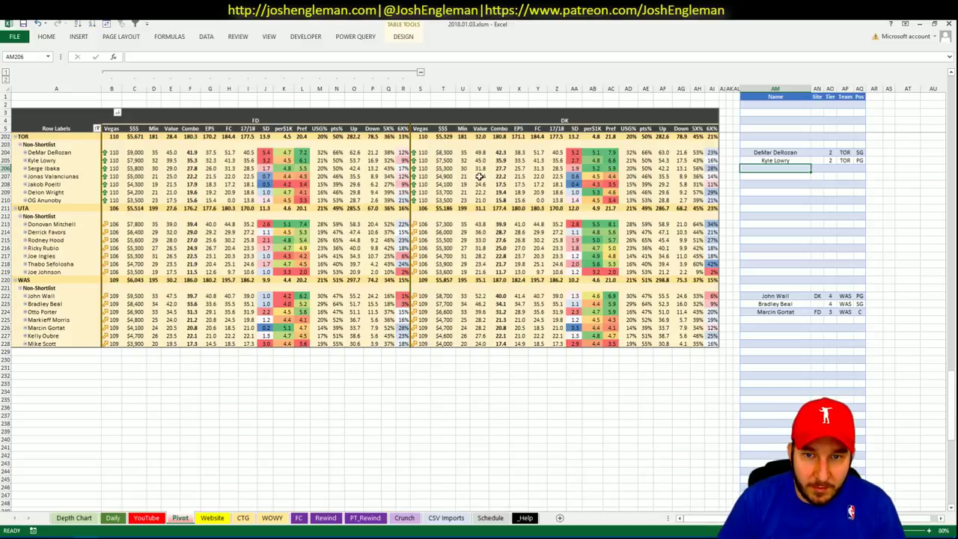
left_click(148, 517)
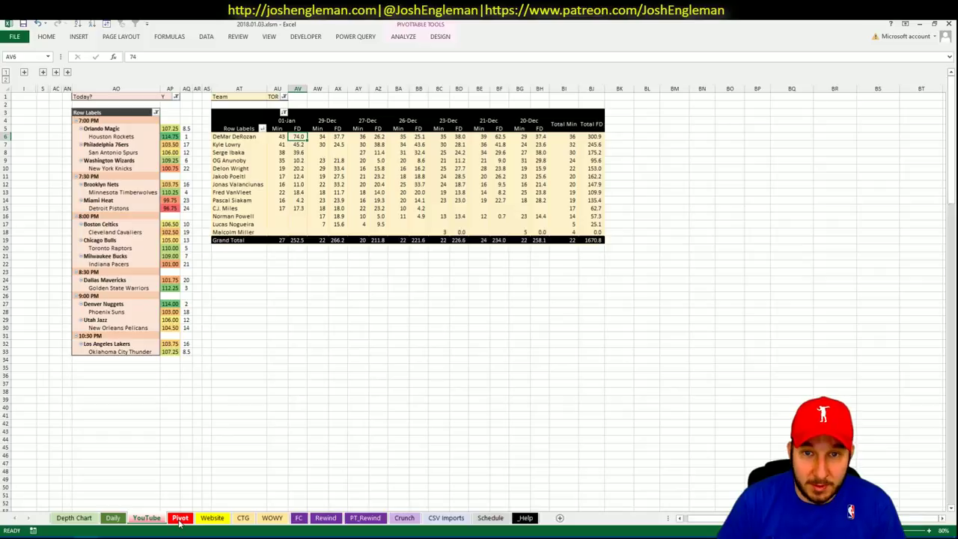
left_click(180, 518)
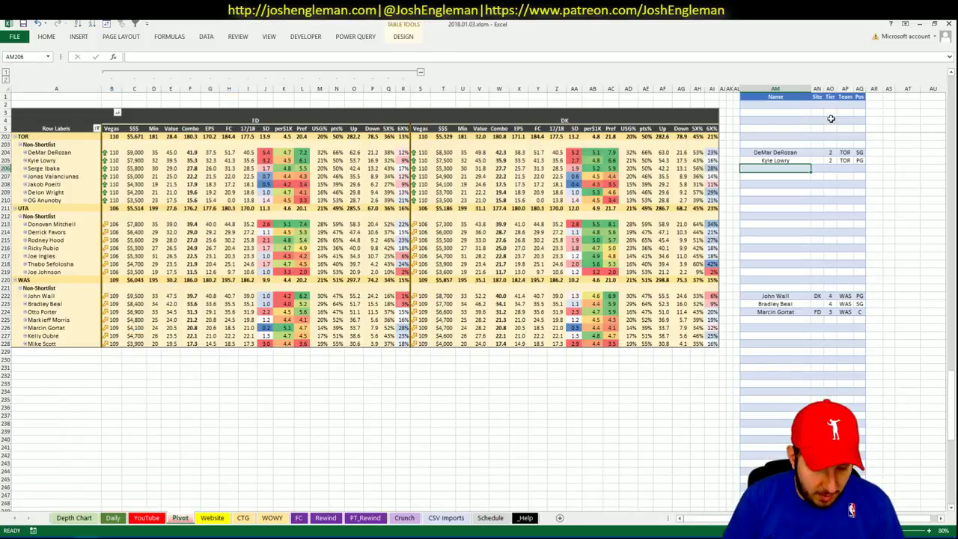
Add Serge Ibaka to the shortlist beside his Toronto row and rate him tier 2
type("Serge Ibaka")
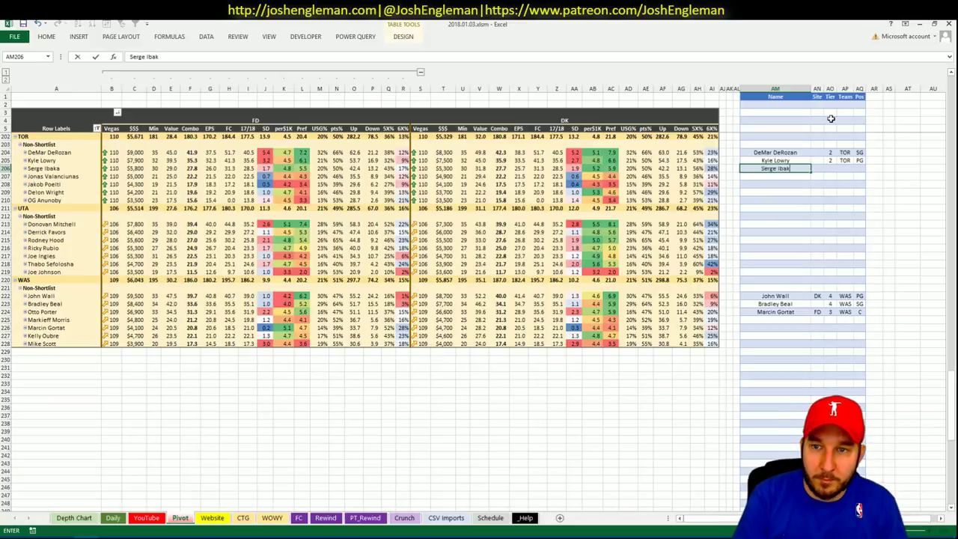
key("Return")
key("Right")
key("Right")
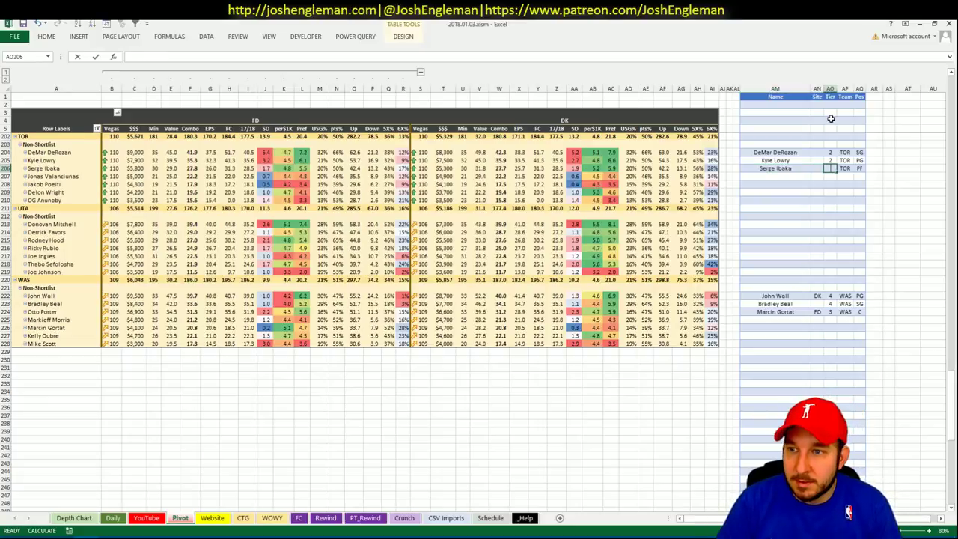
left_click(745, 175)
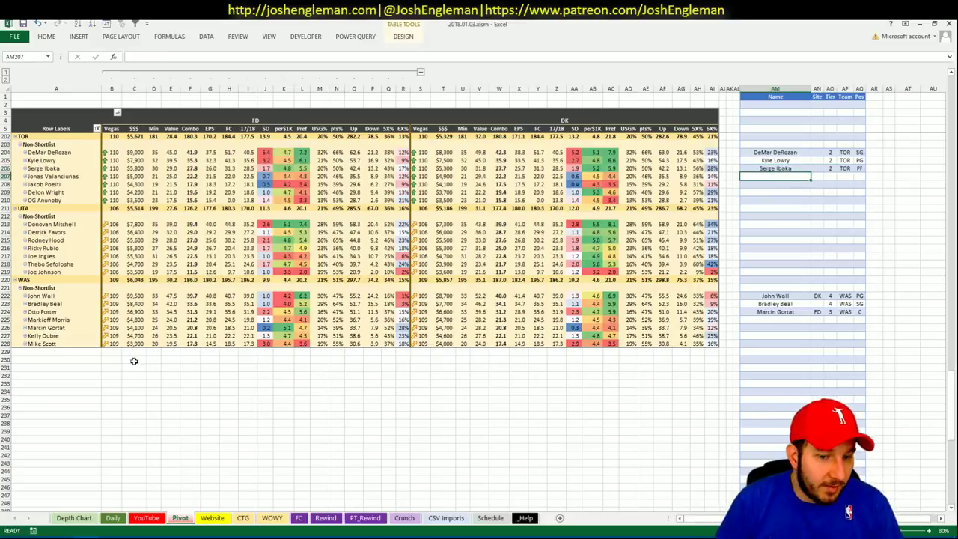
Set the opponent on the CTG sheet to IND
left_click(243, 517)
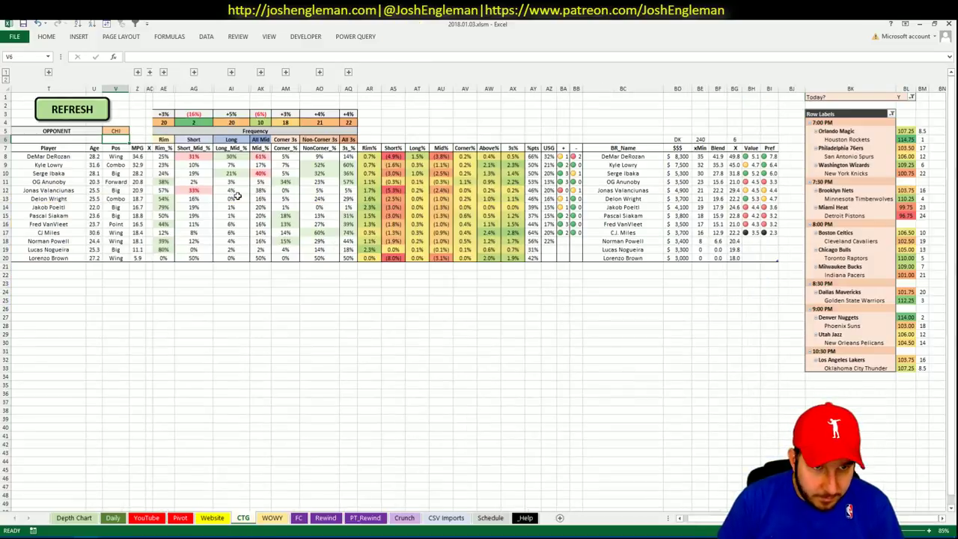
left_click(129, 131)
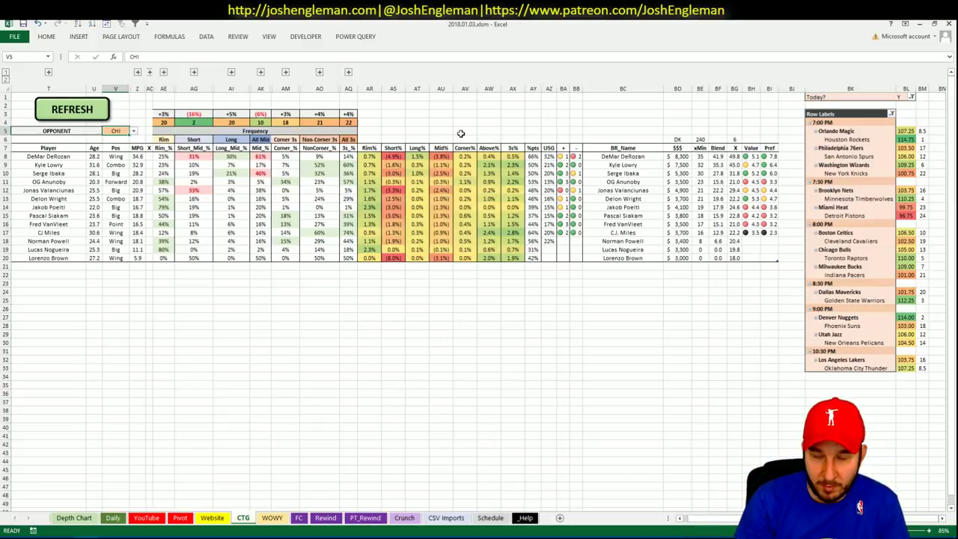
type("IND")
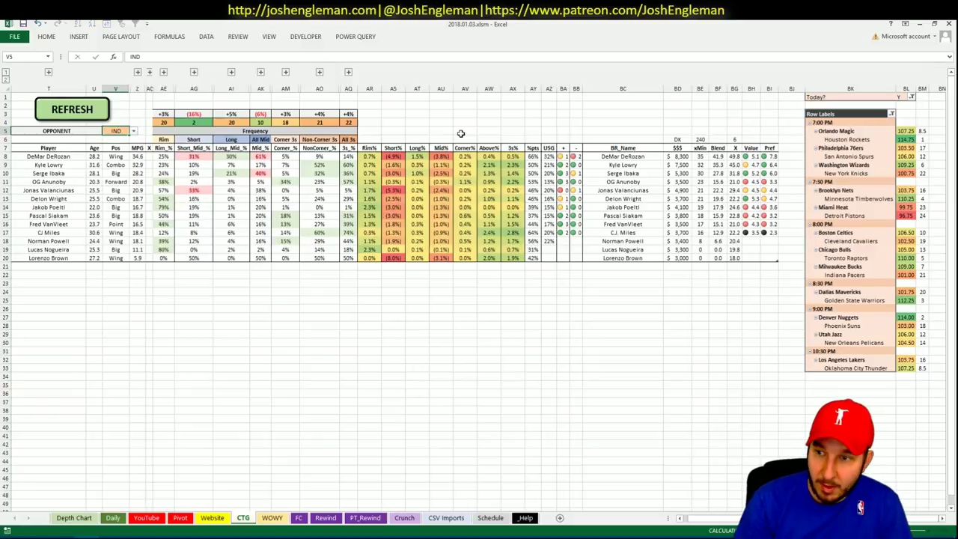
key("Return")
left_click(160, 258)
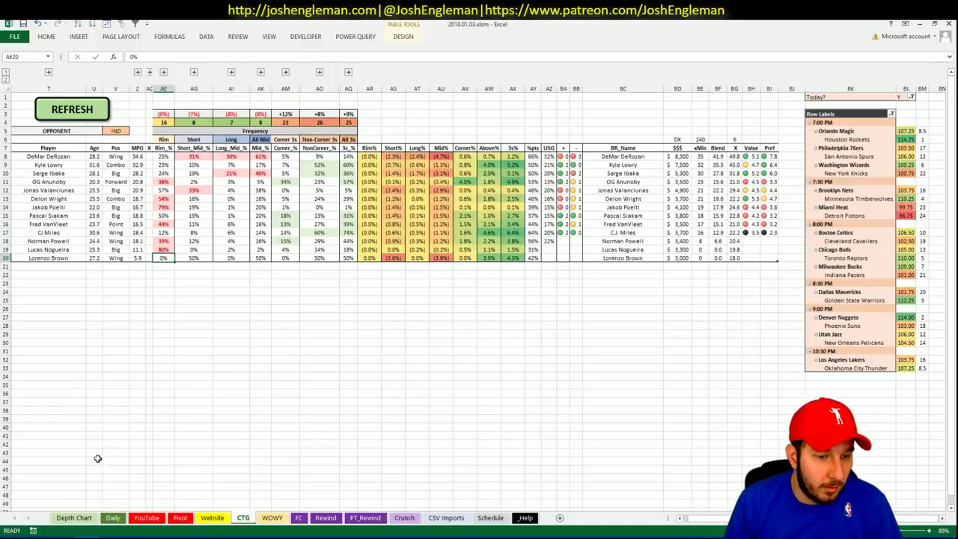
Switch to Cleaning the Glass in the browser, search for "buck" and open the Milwaukee Bucks team page
key("alt+Tab")
left_click(236, 98)
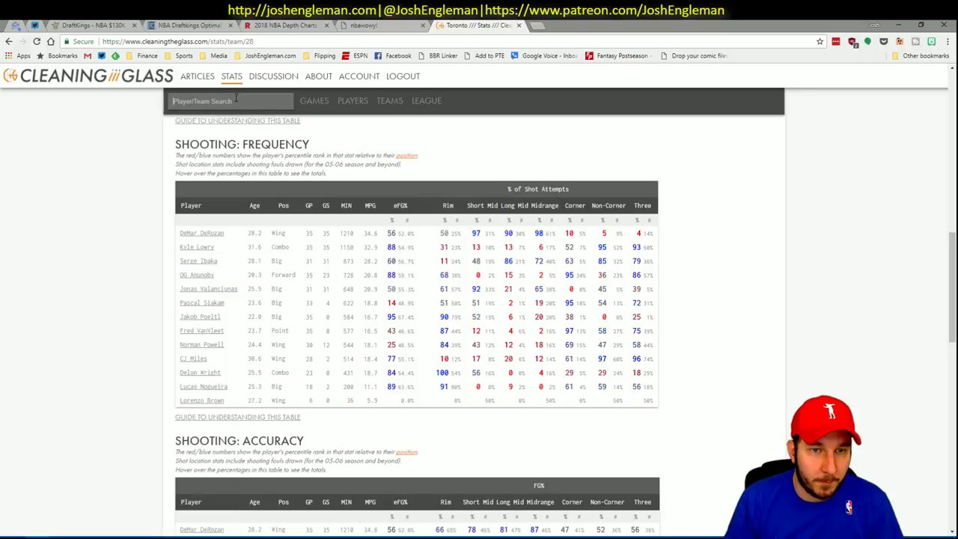
type("buck")
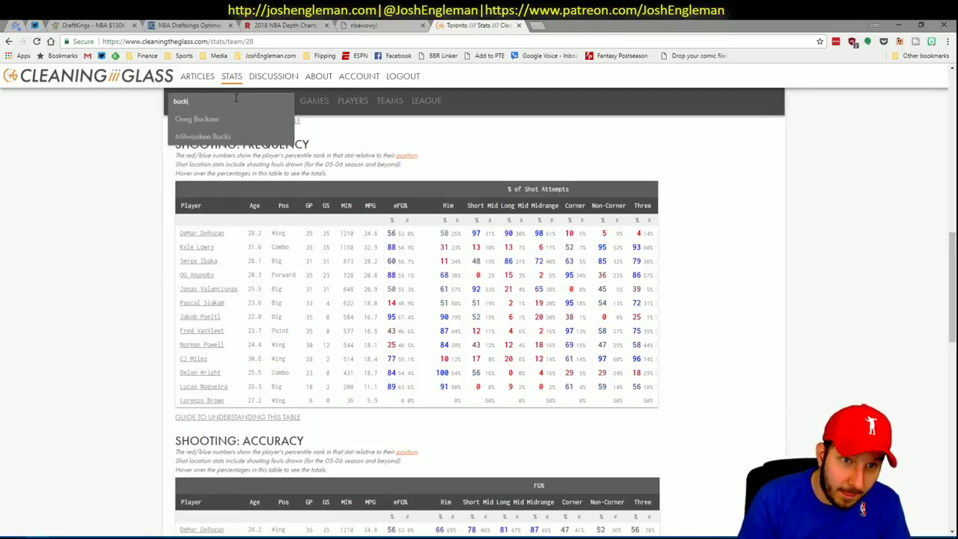
key("Down")
key("Down")
key("Return")
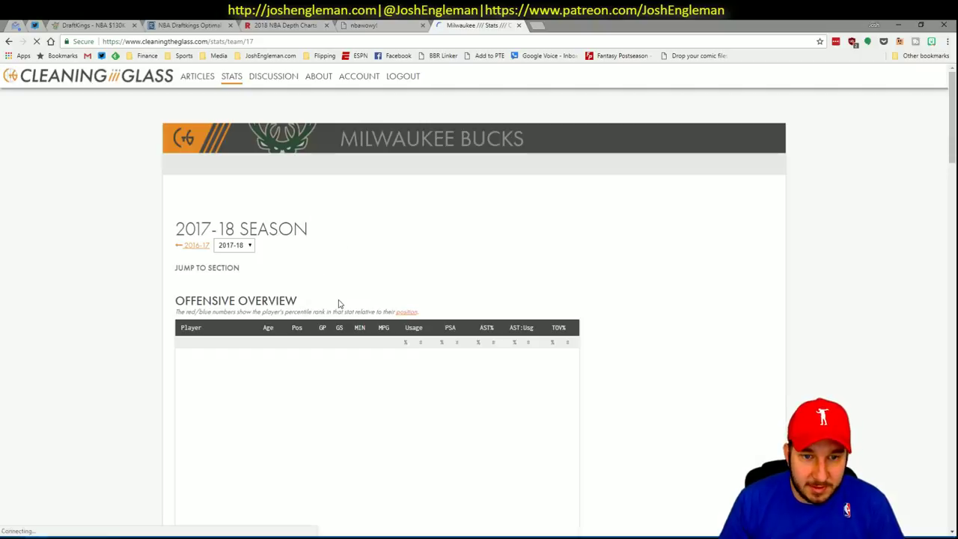
Copy the Bucks' Shooting: Frequency player table and refresh the Excel CTG sheet with it
left_click(324, 278)
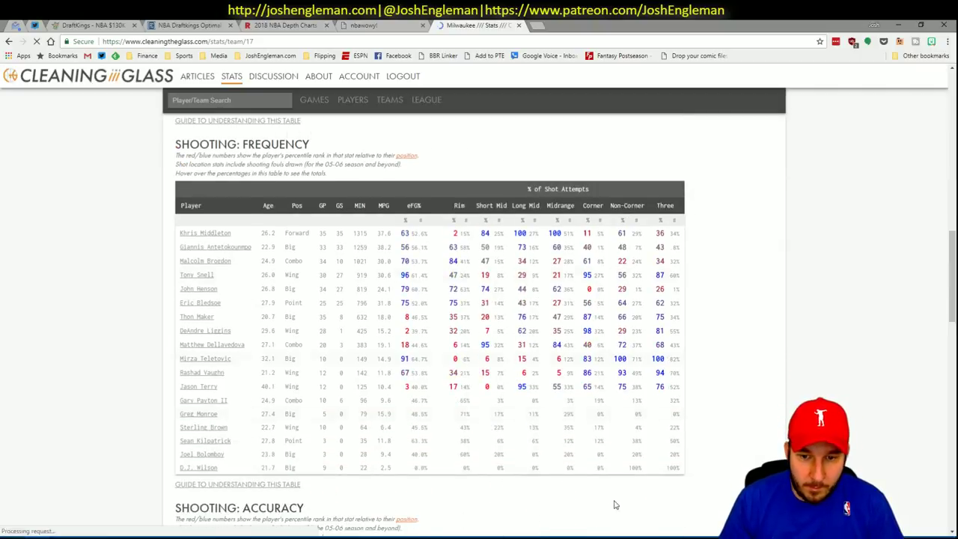
left_click_drag(676, 477, 179, 236)
key("alt+Tab")
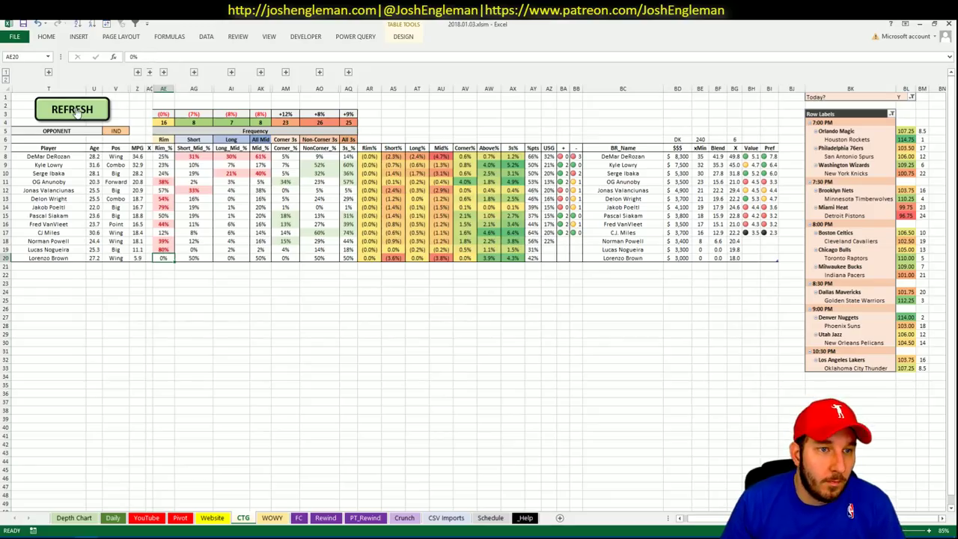
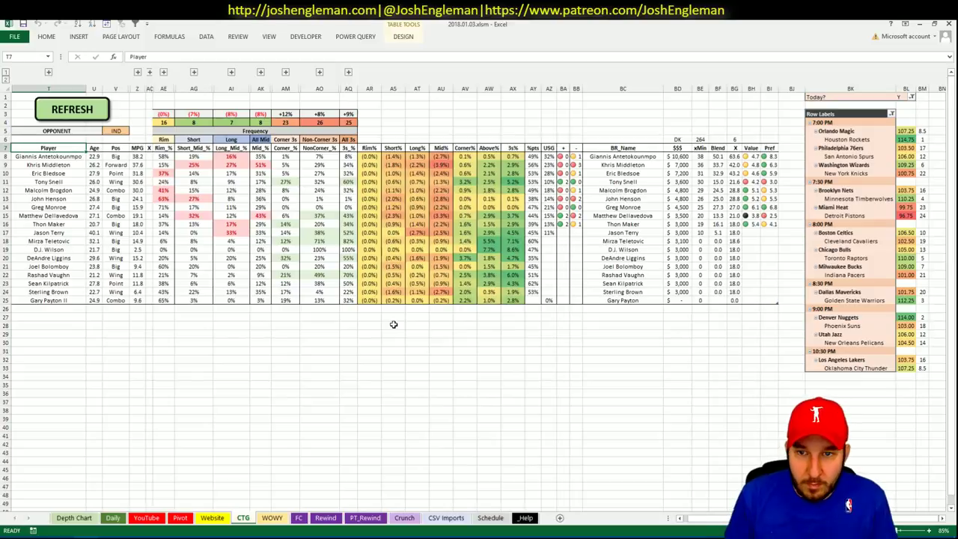
Review Milwaukee's projections on the Pivot sheet and select the shortlist name cell beside Giannis Antetokounmpo
left_click(180, 517)
scroll(305, 222, "down", 10)
scroll(304, 222, "up", 12)
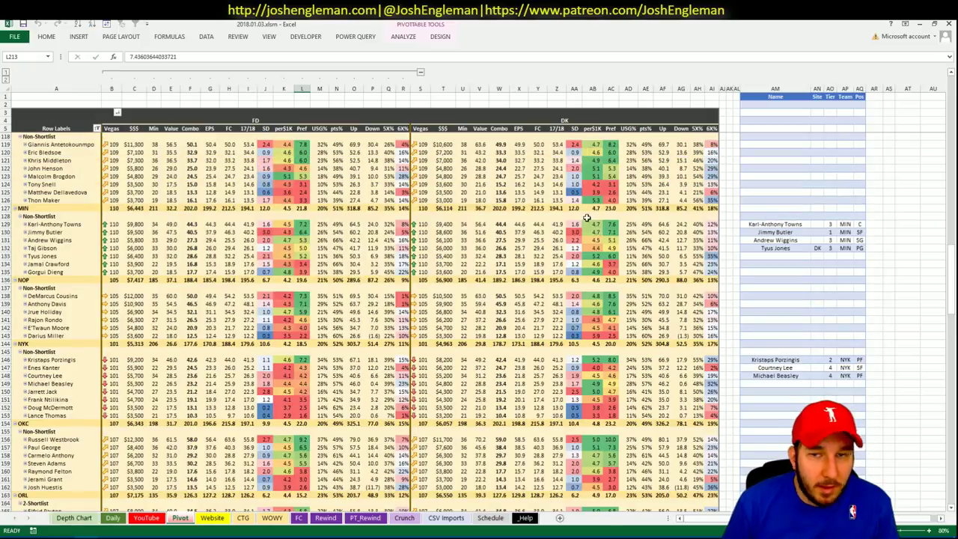
left_click(952, 73)
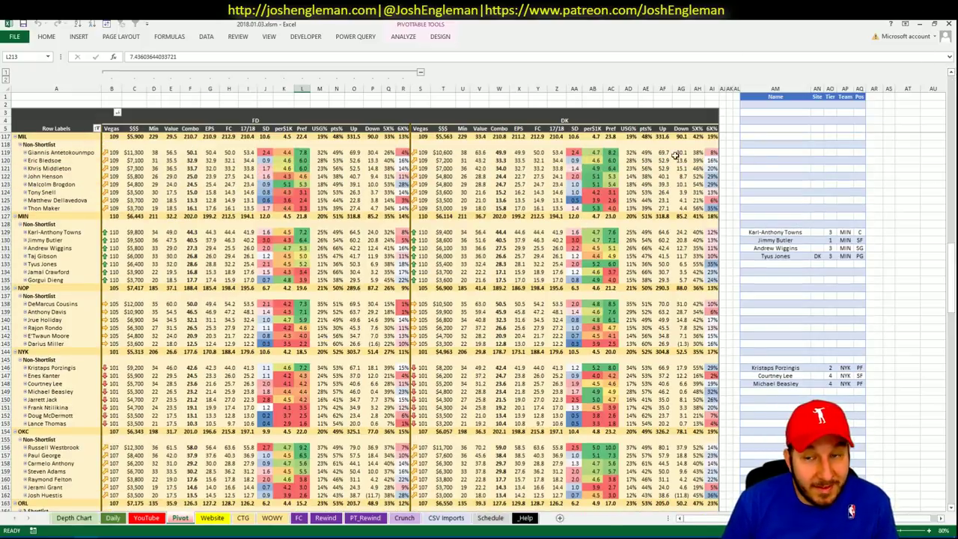
left_click(769, 153)
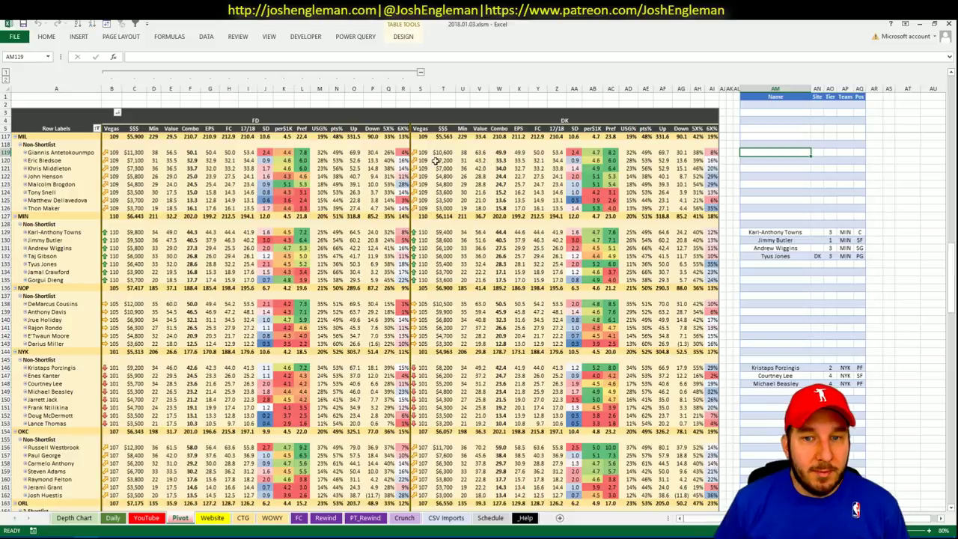
Set the recent-games team filter on the YouTube sheet to MIL
mouse_move(52, 537)
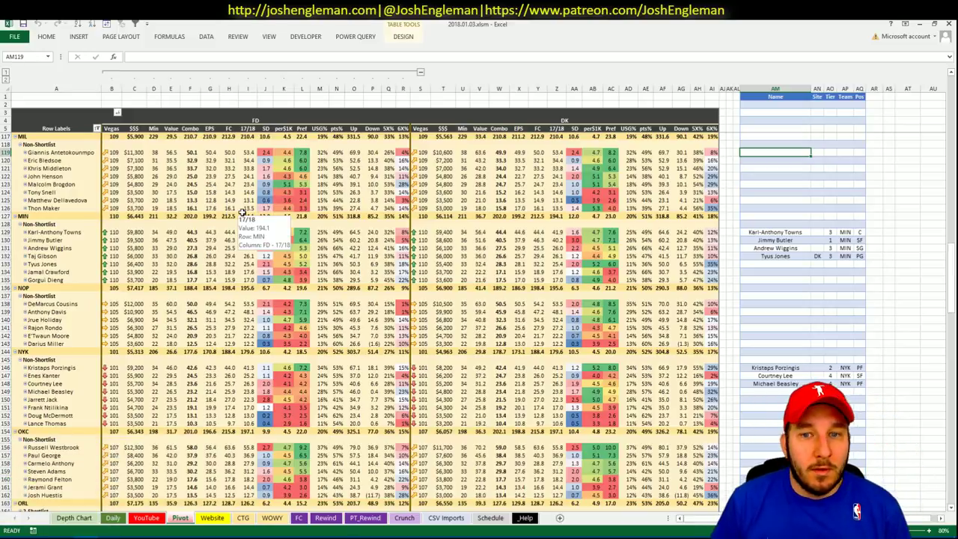
left_click(148, 518)
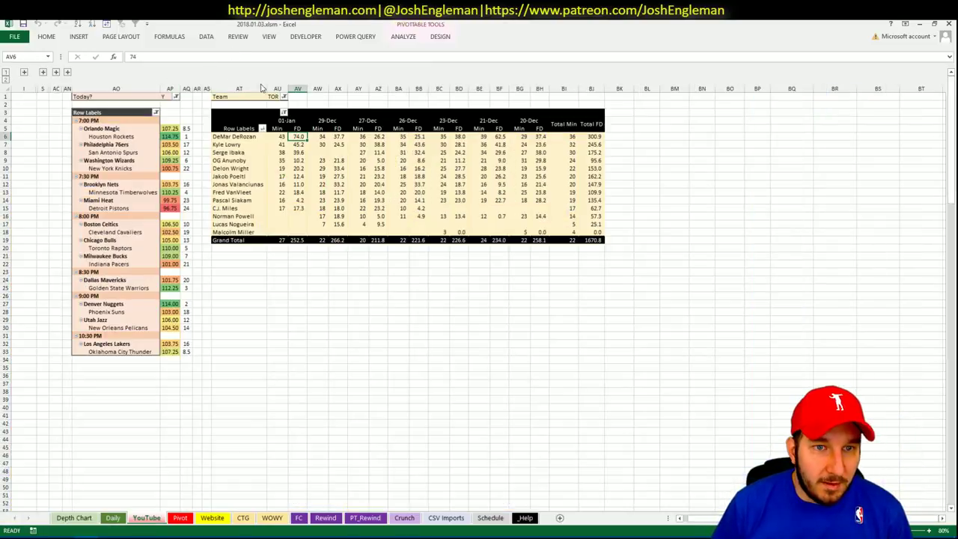
left_click(275, 96)
type("MIL")
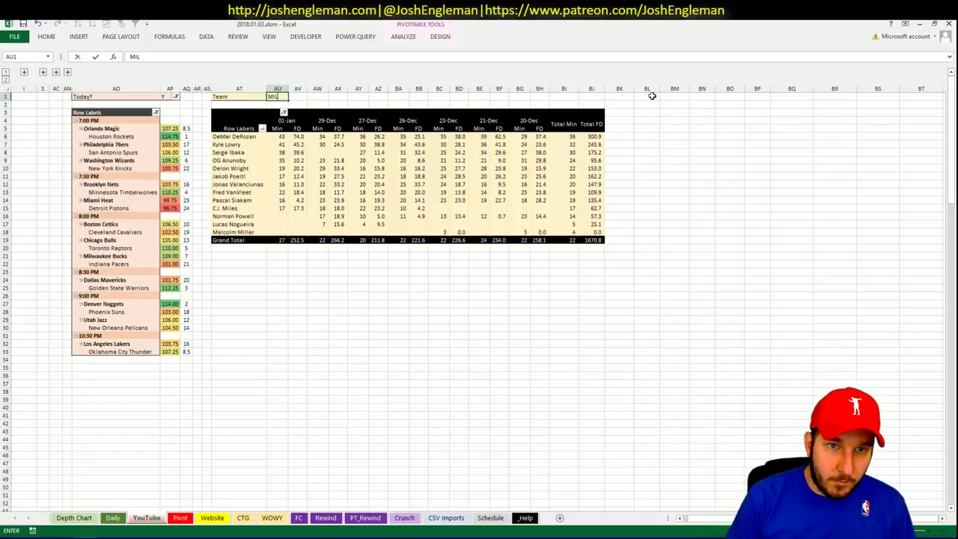
key("Return")
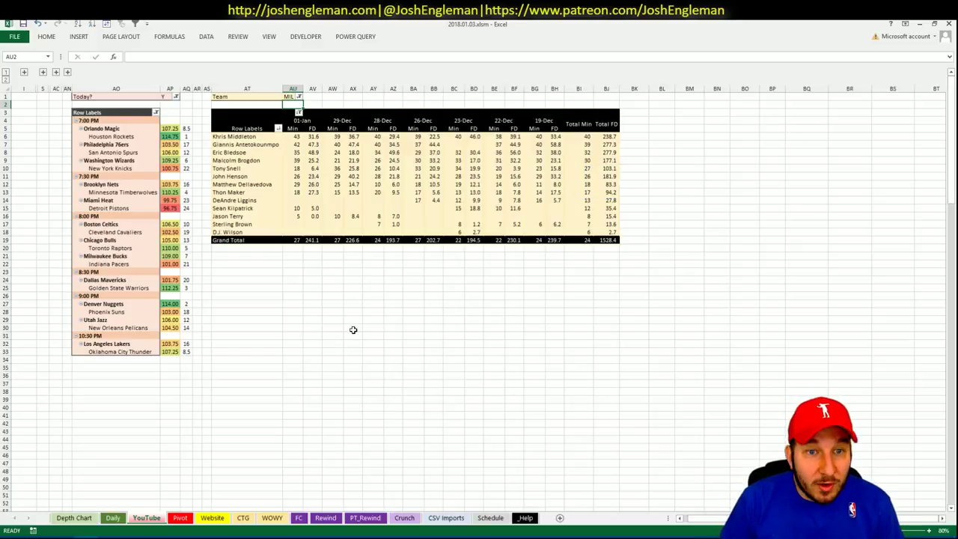
Check Milwaukee's projections on the Pivot sheet against the team's shooting matchup on the CTG sheet
left_click(182, 517)
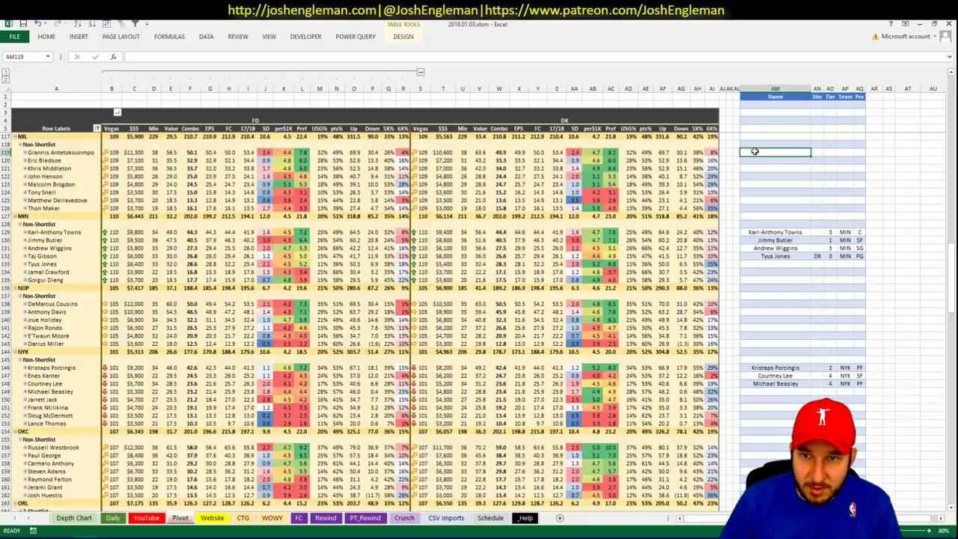
left_click(243, 518)
left_click(181, 517)
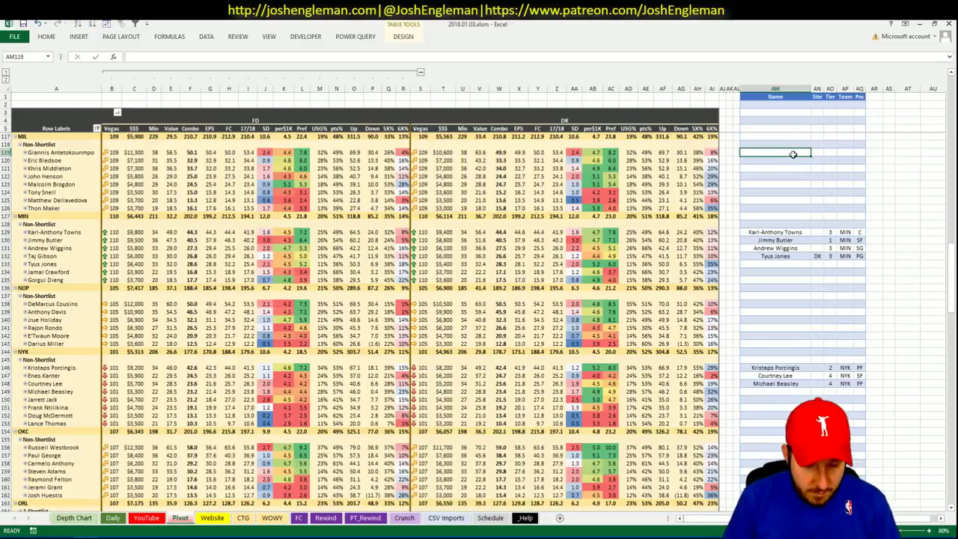
Add Giannis Antetokounmpo to the shortlist beside his Milwaukee row and rate him tier 2
type("Giannis Antet")
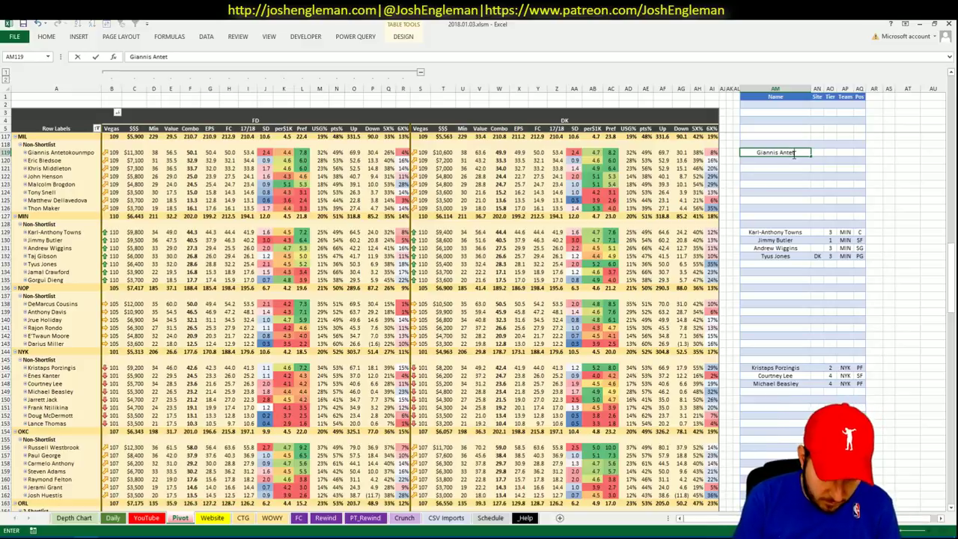
type("okounmpo")
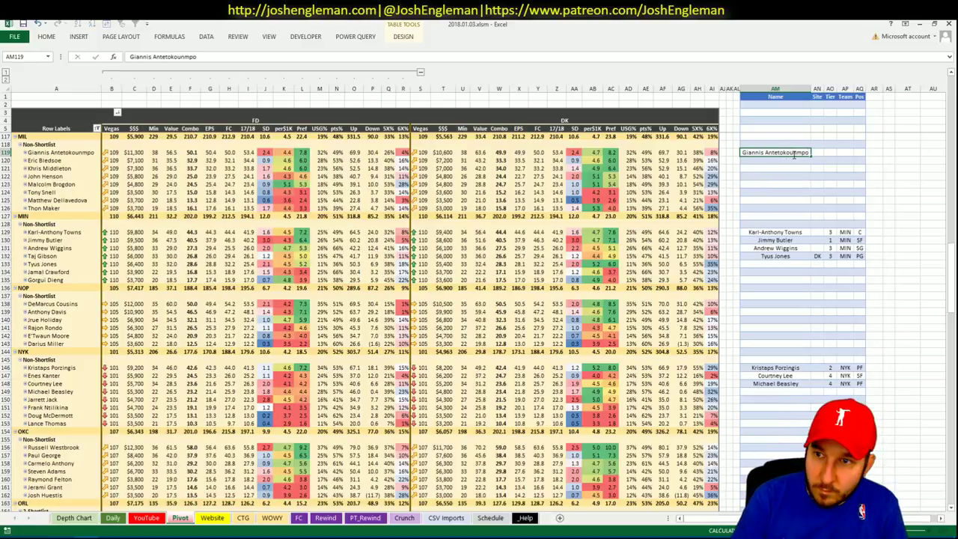
key("Return")
key("Up")
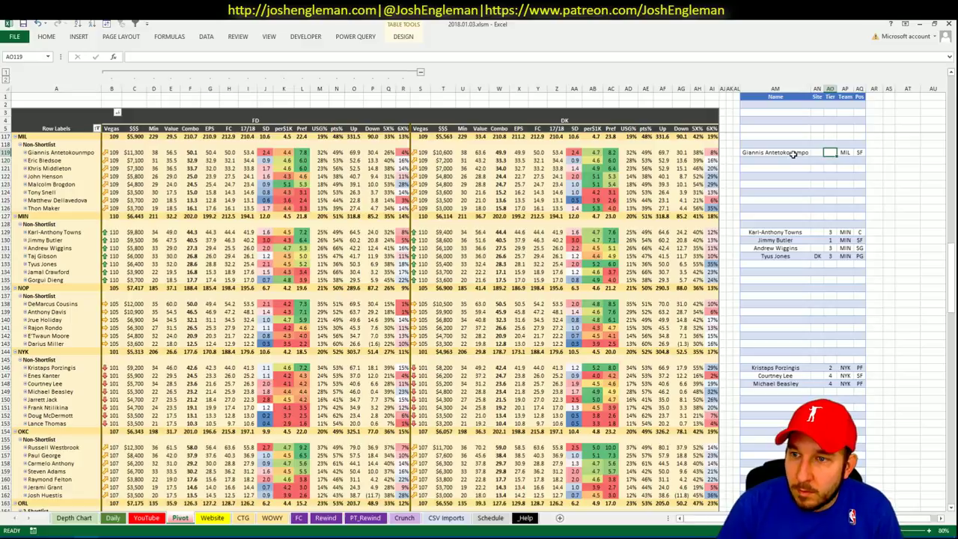
type("2")
key("ctrl+Return")
key("Down")
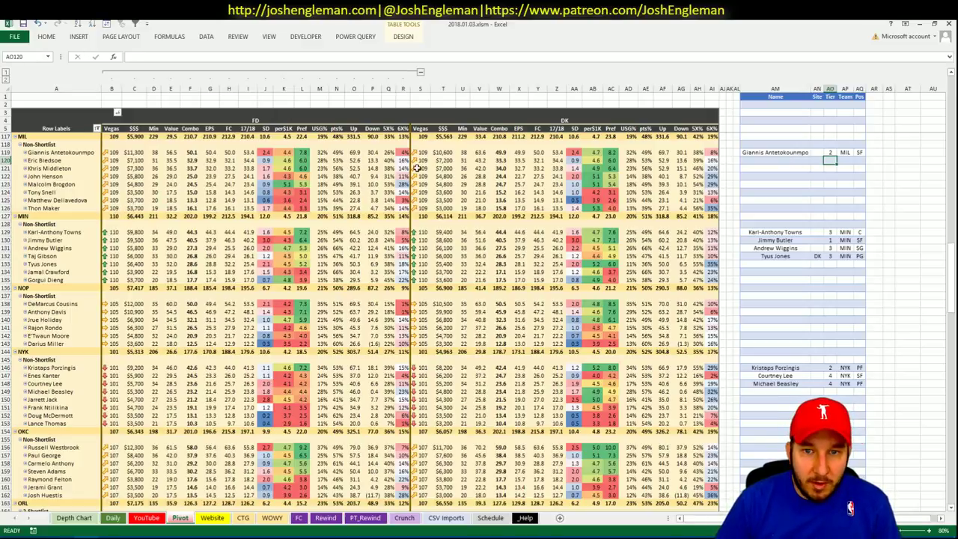
Highlight and review the leading Milwaukee players' recent minutes and FD scores on the YouTube sheet
left_click(147, 517)
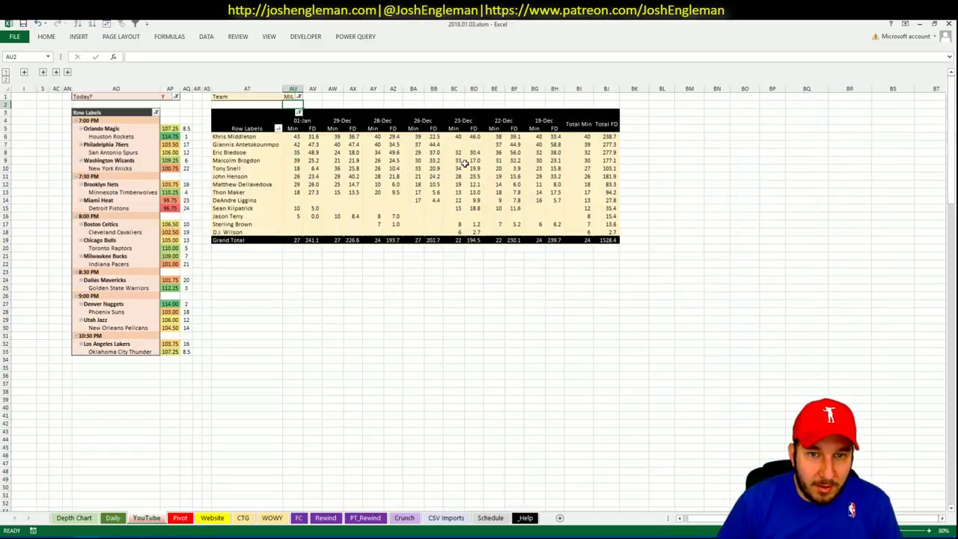
left_click_drag(289, 157, 585, 142)
left_click(180, 517)
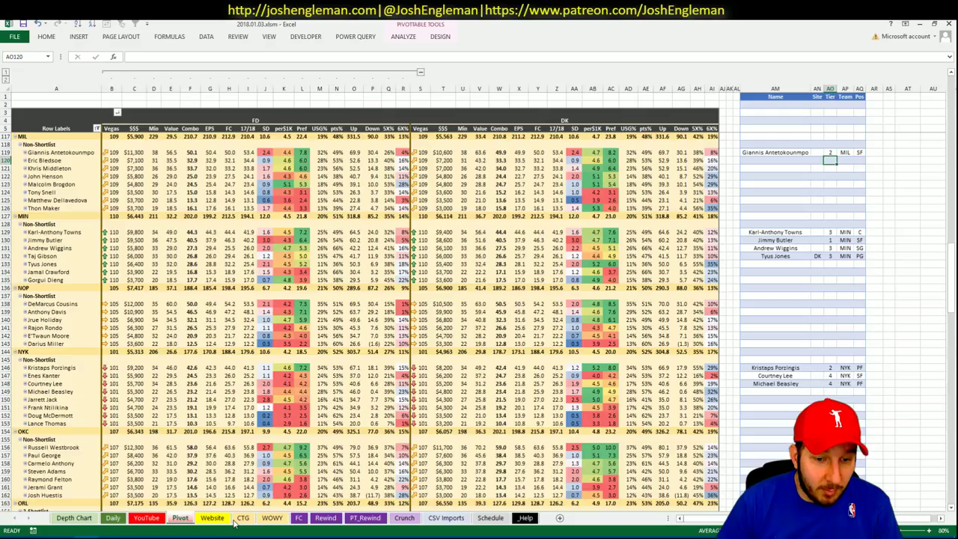
Add Eric Bledsoe to the shortlist beside the Milwaukee rows and rate him tier 2
left_click(793, 161)
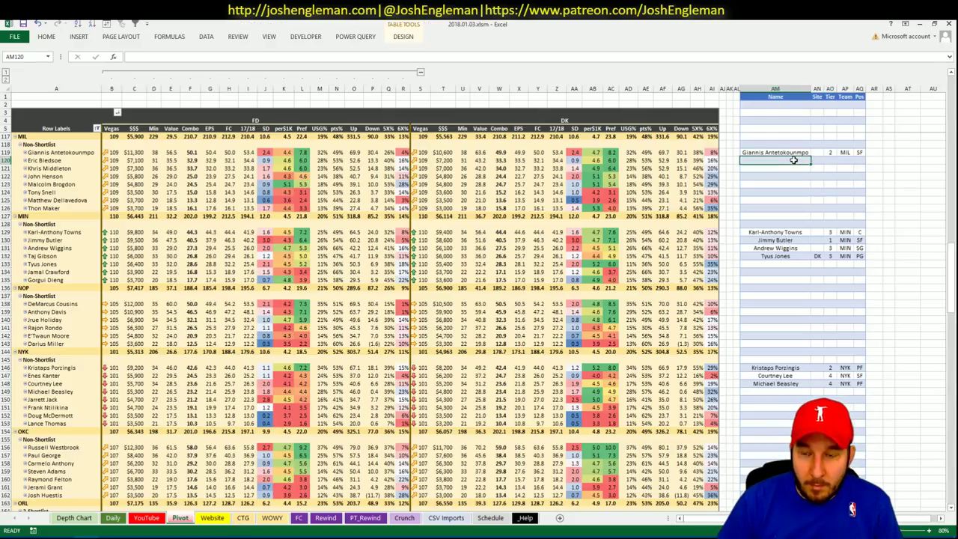
type("Eric Bledsoe")
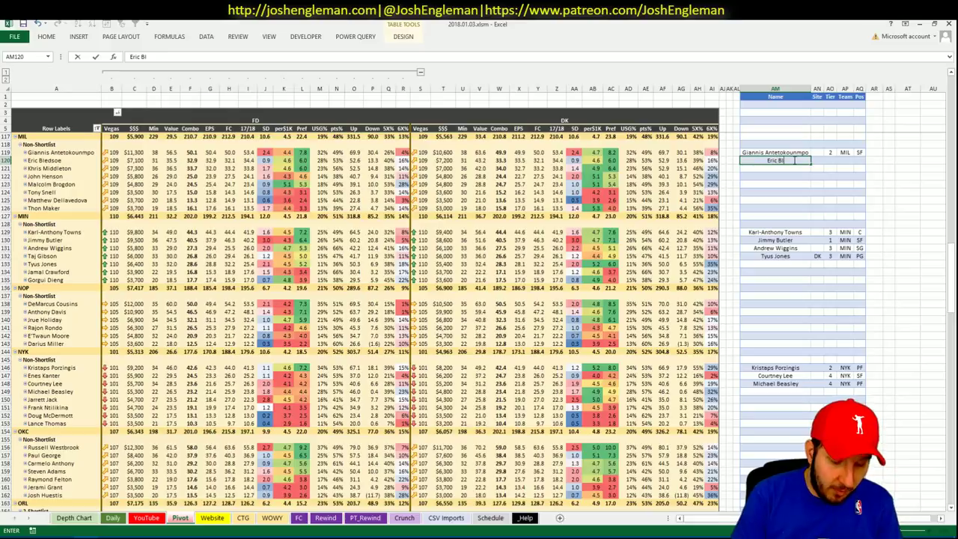
left_click(829, 160)
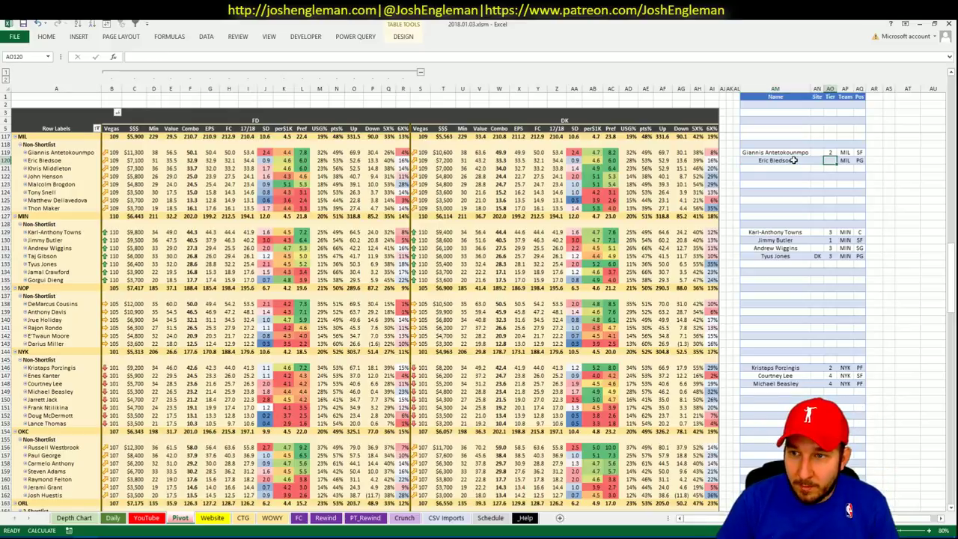
type("2")
key("Return")
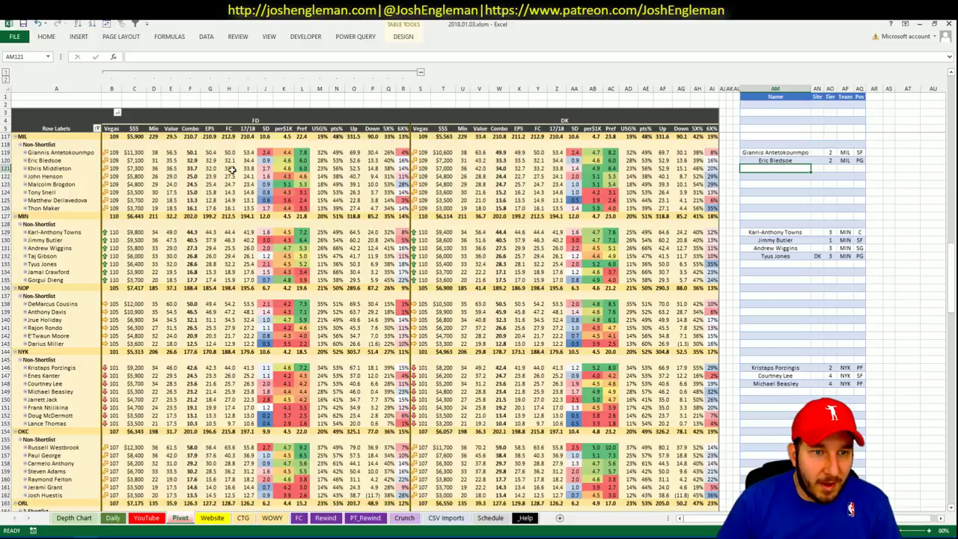
Review Khris Middleton's recent minutes and FD scores on the YouTube sheet, then his projection and CTG shooting matchup
left_click(146, 518)
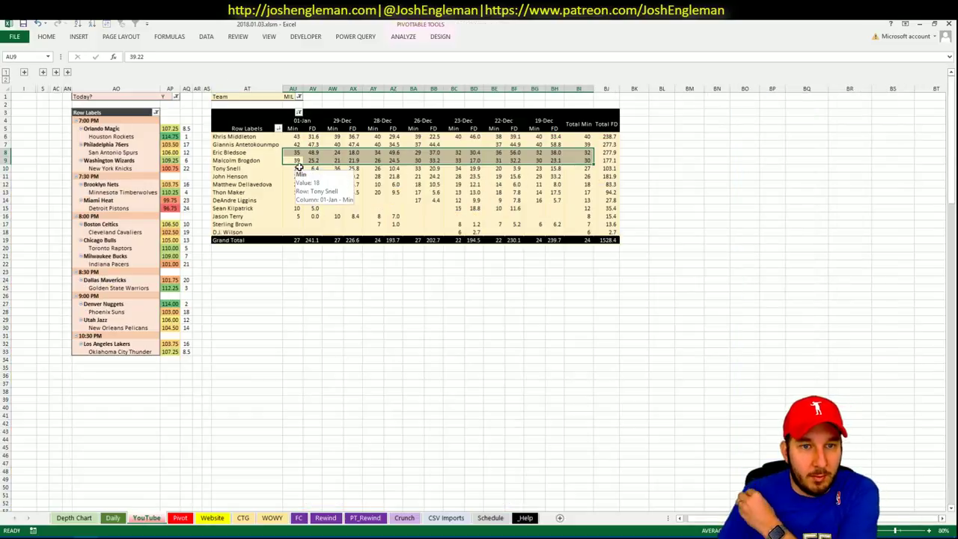
left_click_drag(312, 136, 588, 137)
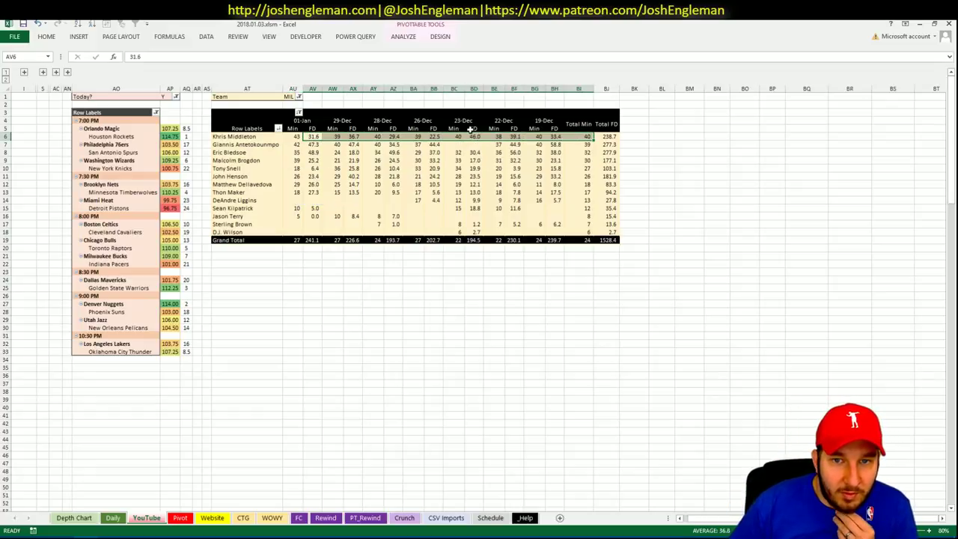
left_click(180, 518)
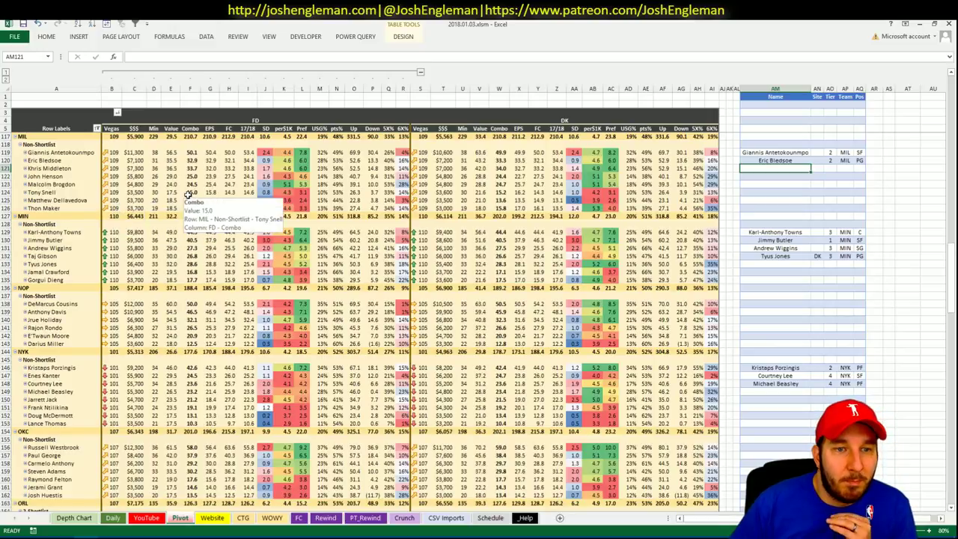
left_click(243, 518)
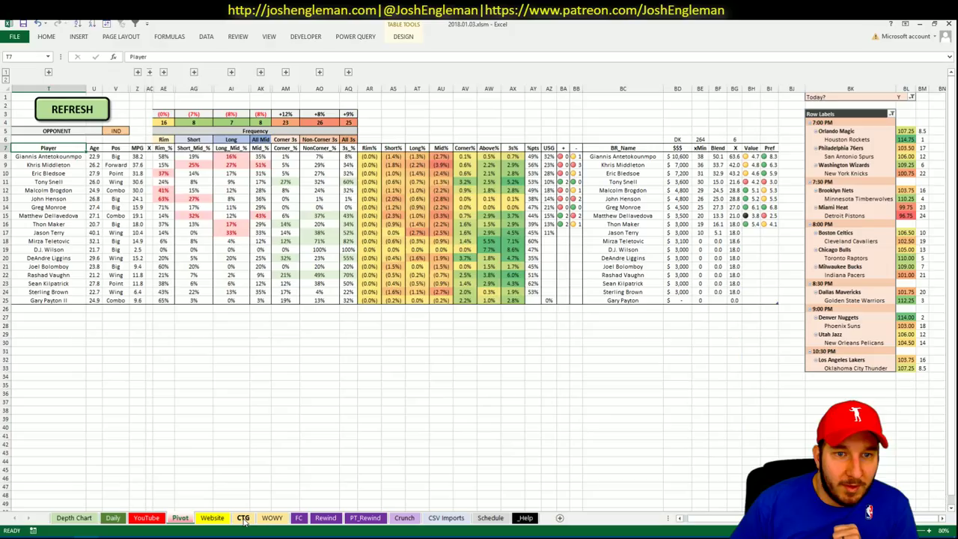
Check Malcolm Brogdon's projected minutes and DK salary on the Pivot sheet against his recent games on the YouTube sheet
left_click(184, 518)
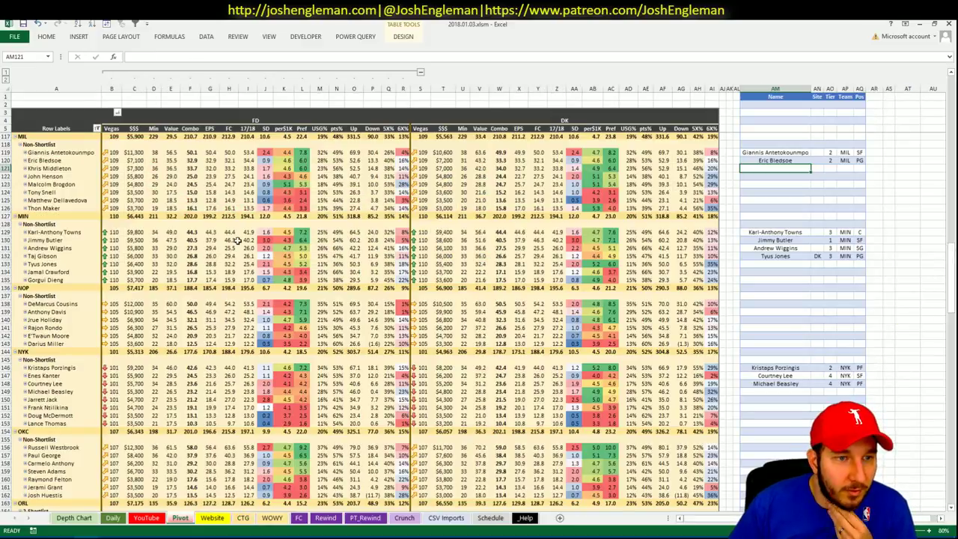
left_click(155, 184)
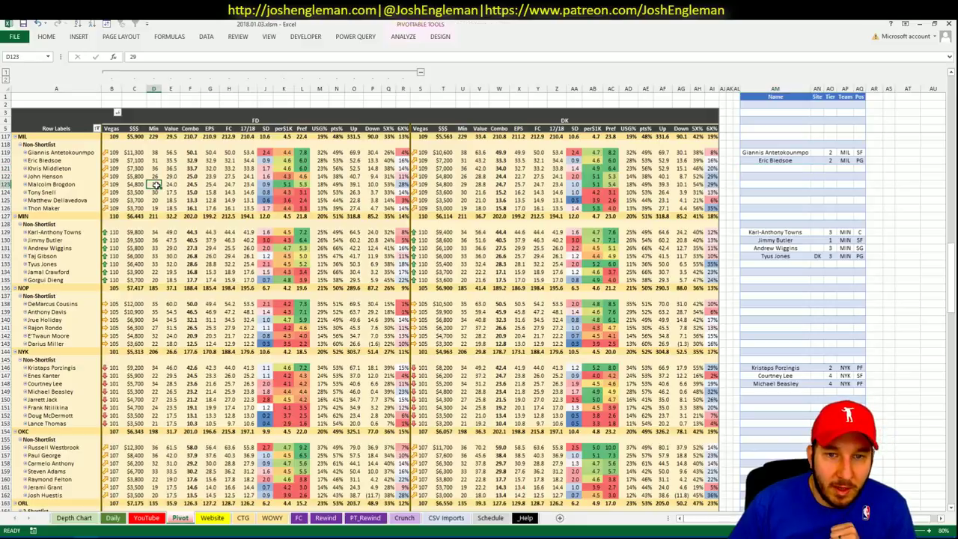
left_click(441, 184)
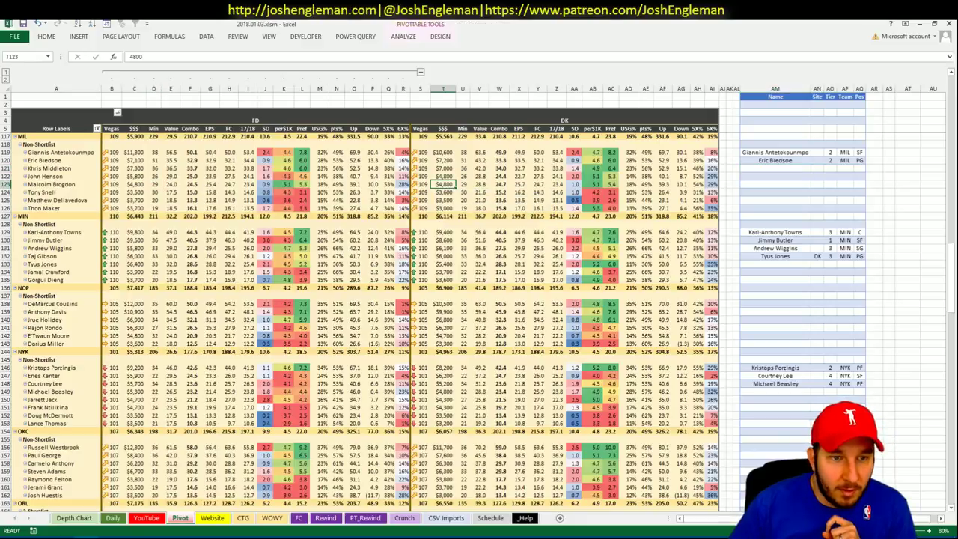
left_click(147, 518)
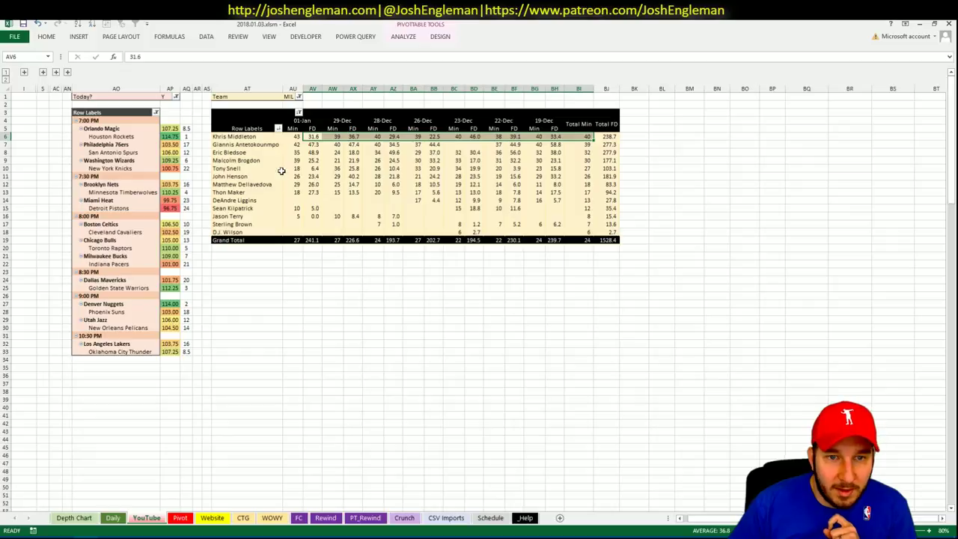
left_click_drag(267, 162, 603, 166)
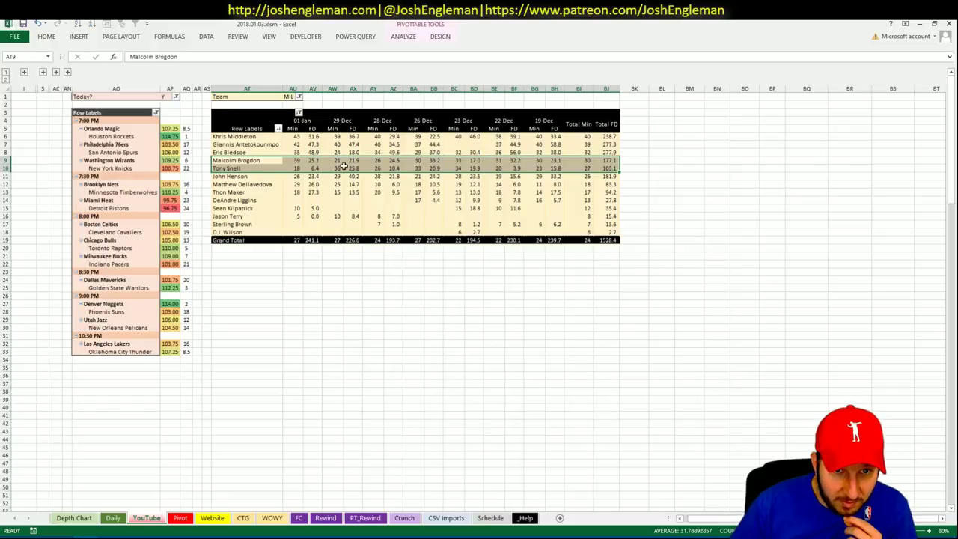
left_click(180, 517)
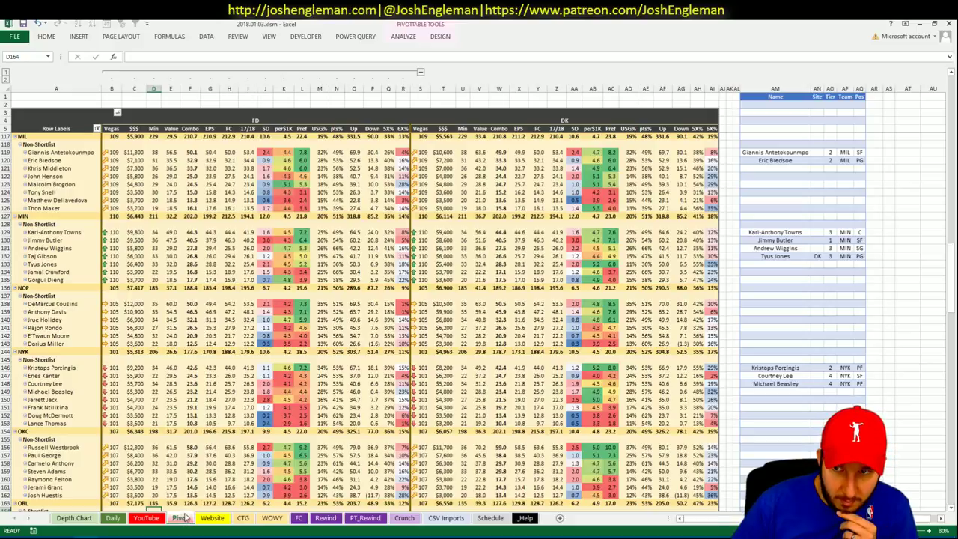
Add Malcolm Brogdon to the shortlist under Eric Bledsoe and rate him tier 4
left_click(778, 168)
type("Michael Beasley")
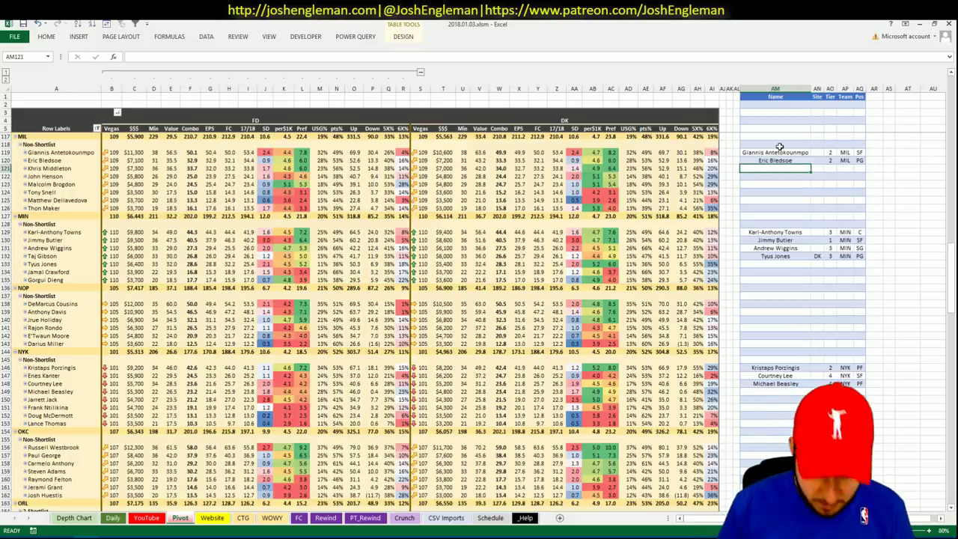
type("alcolm")
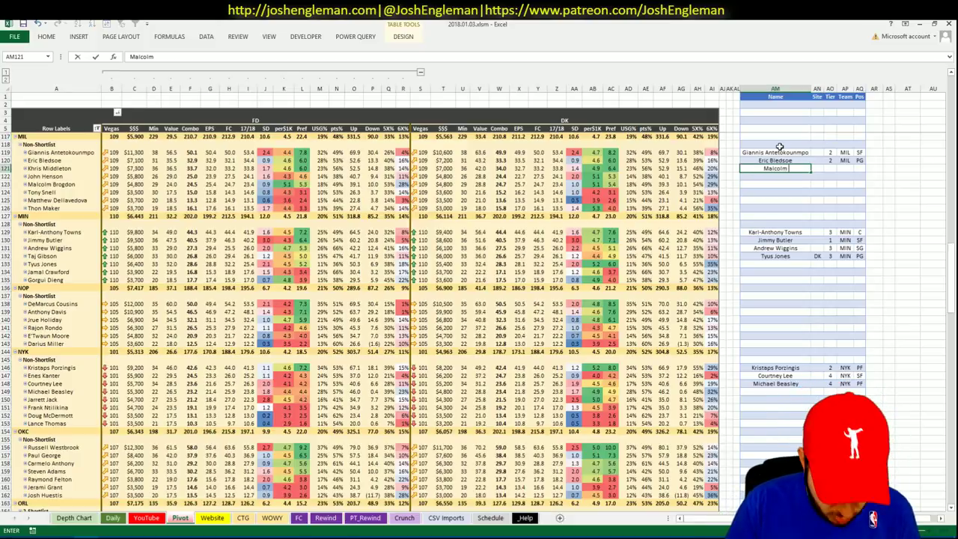
type(" Brogdon")
key("ctrl+Return")
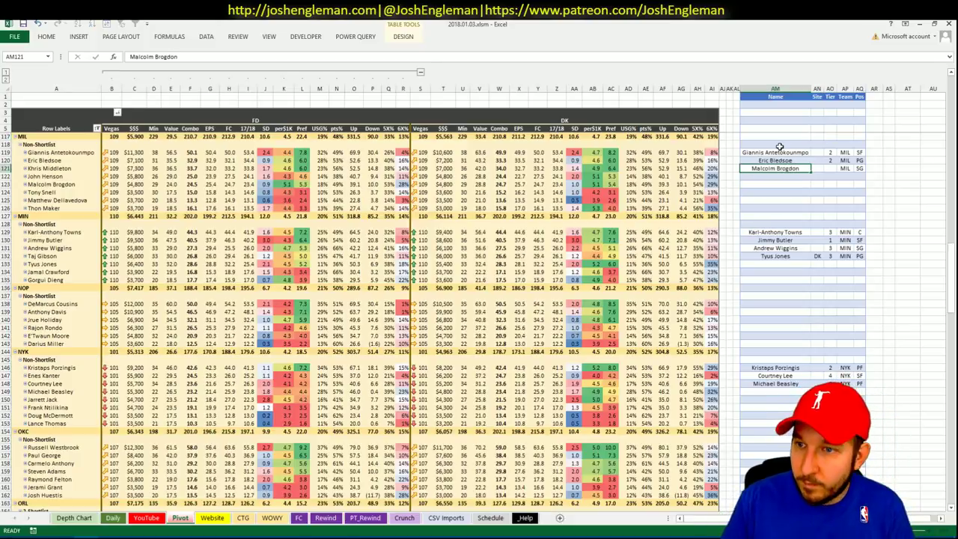
key("Down")
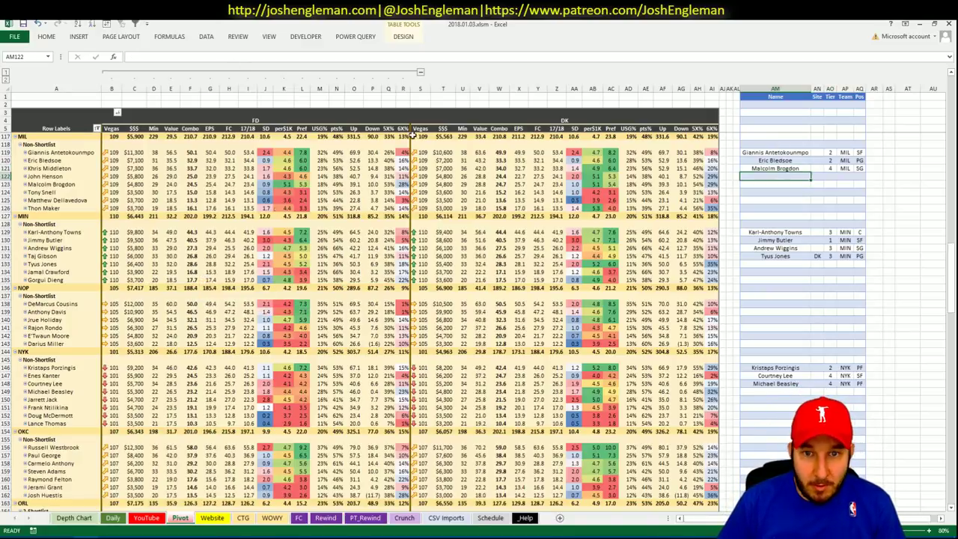
Compare John Henson's FD and DK salaries on the Pivot sheet with his recent minutes and scores on the YouTube sheet
left_click(135, 177)
left_click(444, 176)
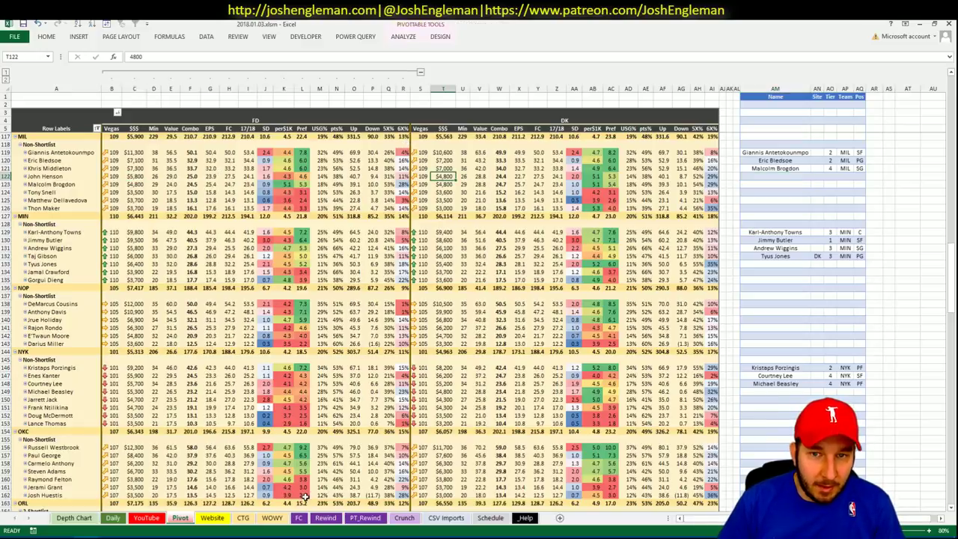
left_click(146, 518)
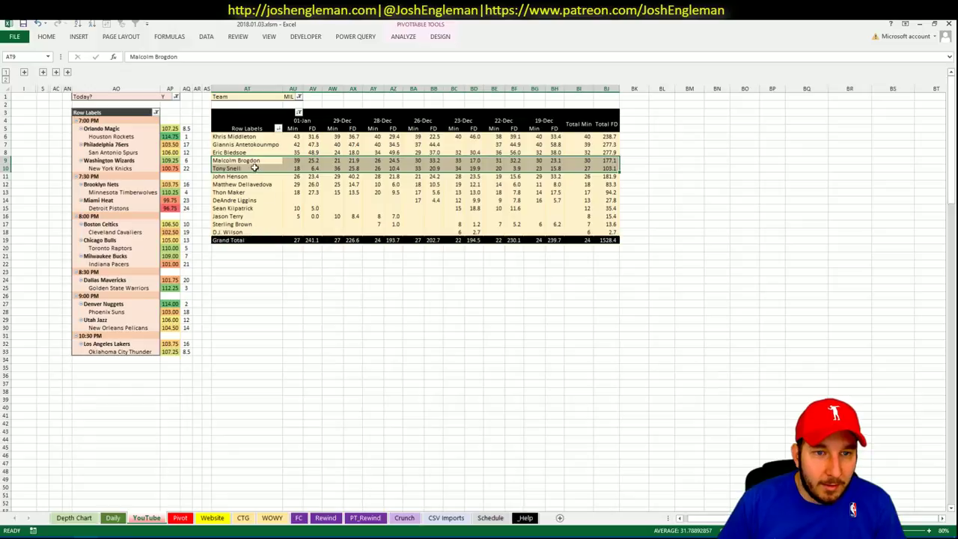
left_click_drag(249, 180, 612, 176)
left_click(179, 518)
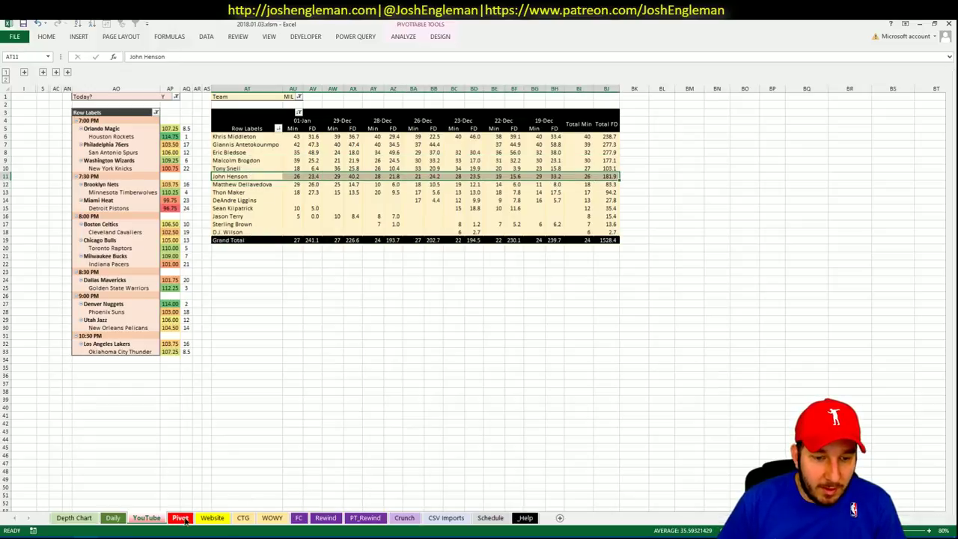
Add John Henson to the shortlist under Malcolm Brogdon as a DK-only, tier 4 play
left_click(772, 178)
type("John Henson")
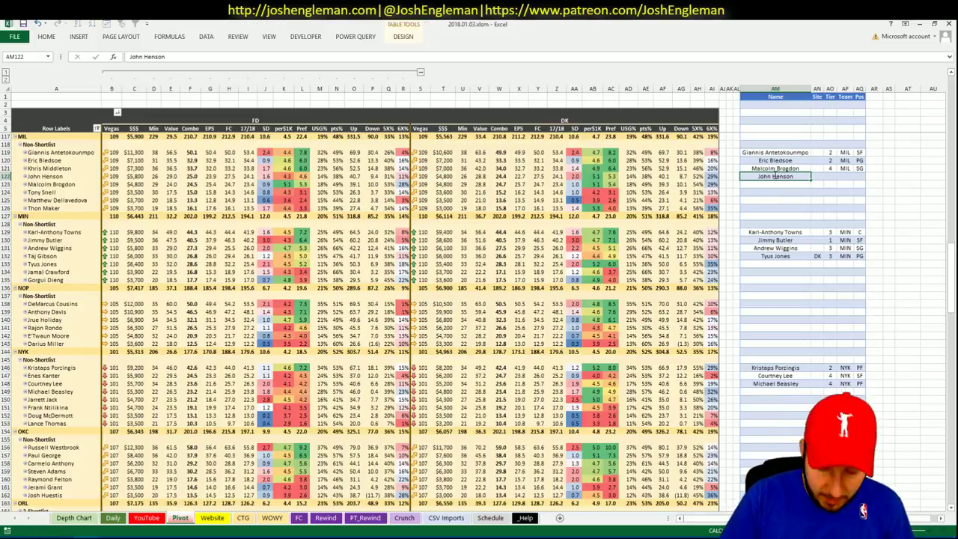
key("Tab")
key("Tab")
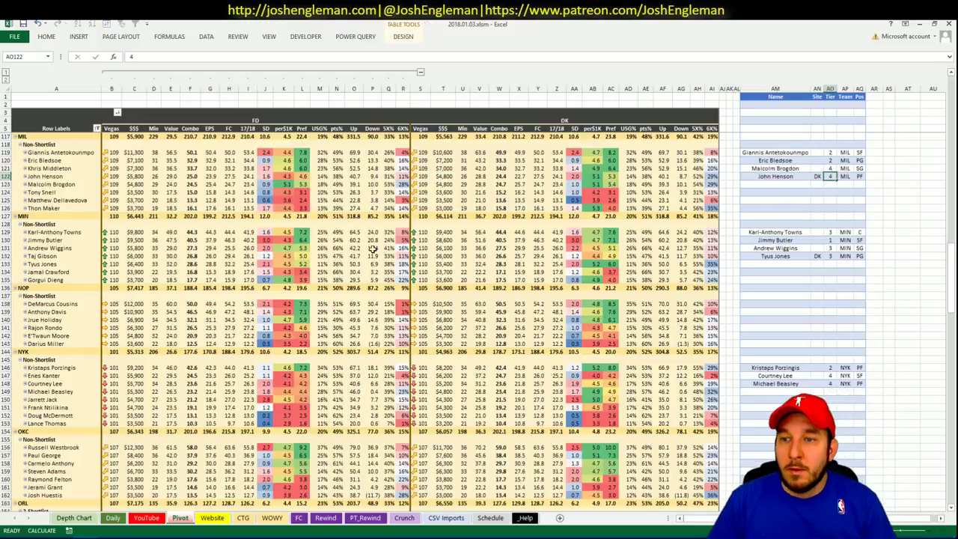
left_click(210, 264)
Set the opponent on the CTG sheet to MIL
left_click(241, 517)
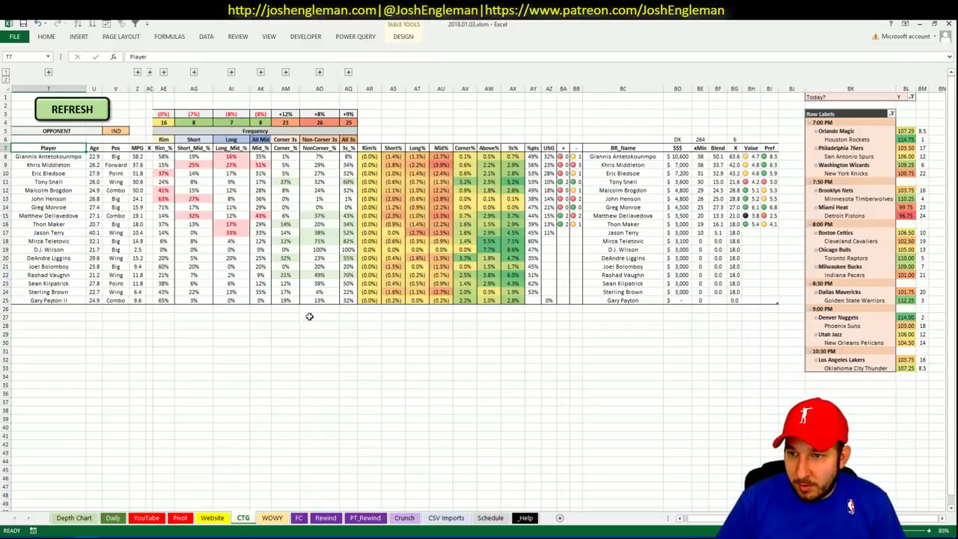
left_click(117, 130)
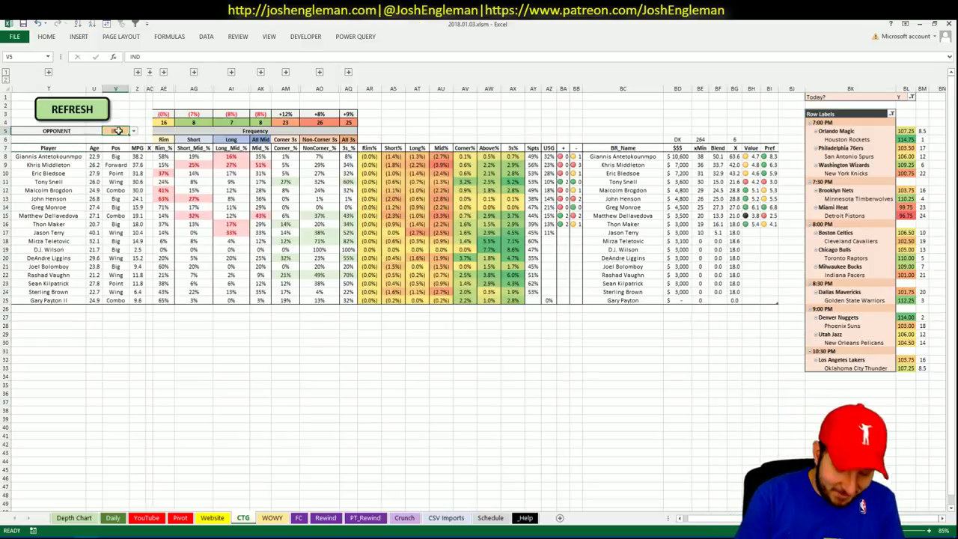
type("MIL")
key("Return")
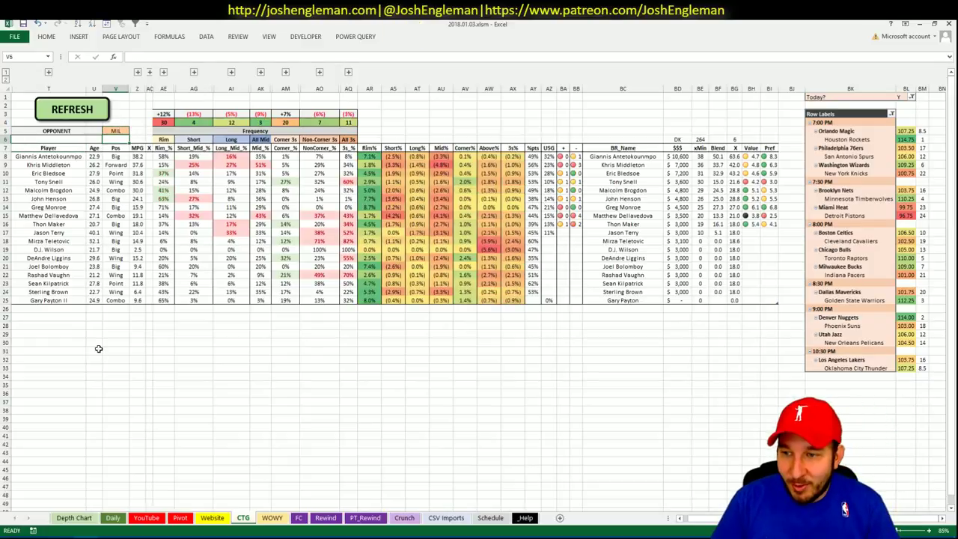
left_click(82, 367)
Switch to Cleaning the Glass in the browser and open the Indiana Pacers' team stats page
key("alt+Tab")
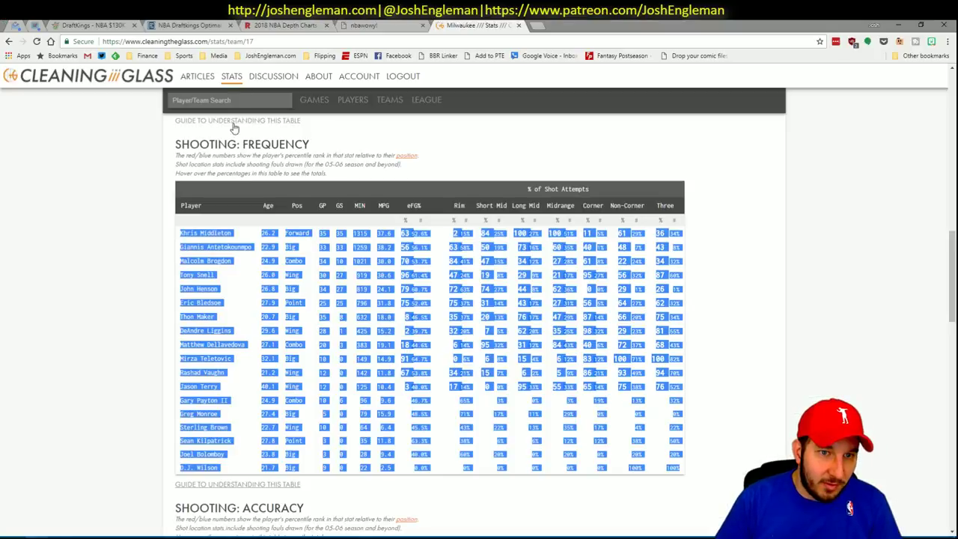
left_click(241, 100)
type("ind")
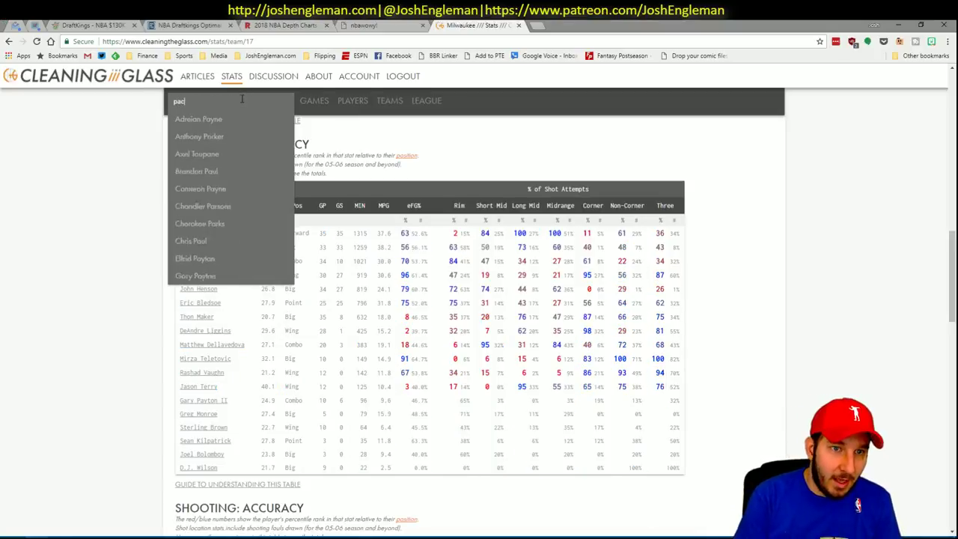
key("Return")
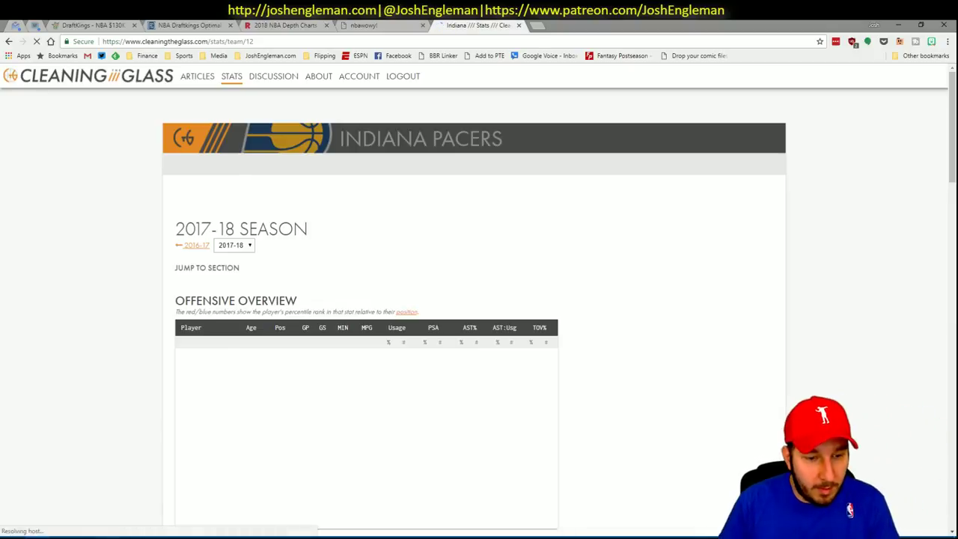
key("alt+Tab")
left_click(68, 38)
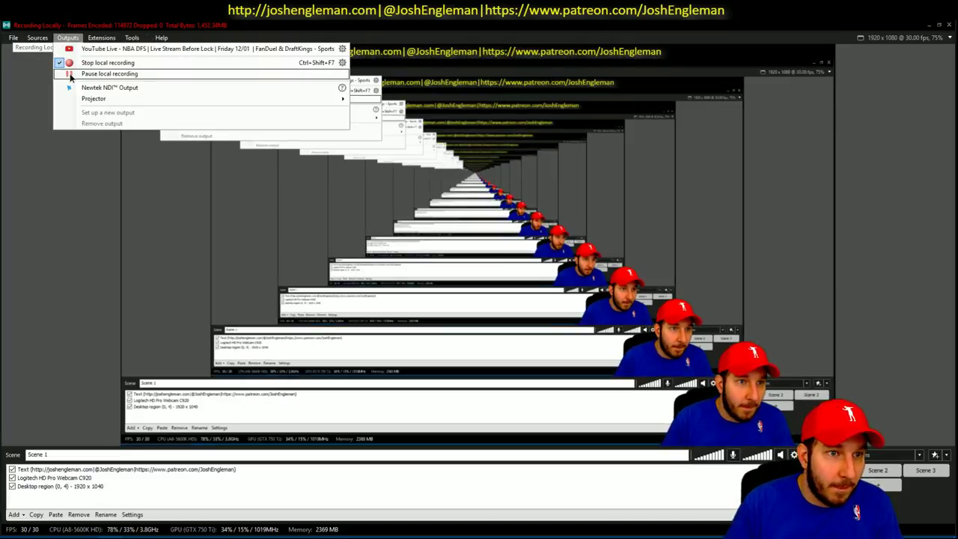
left_click(64, 67)
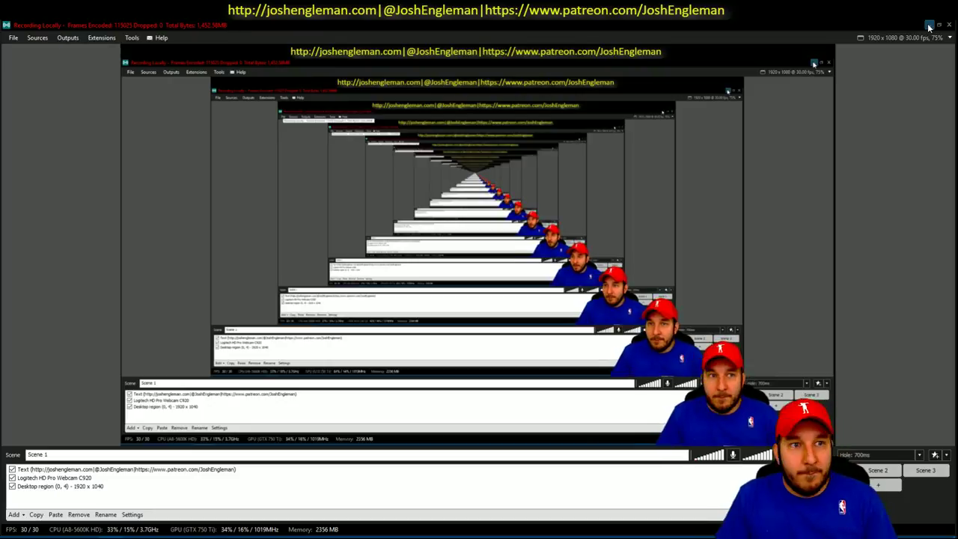
left_click(929, 27)
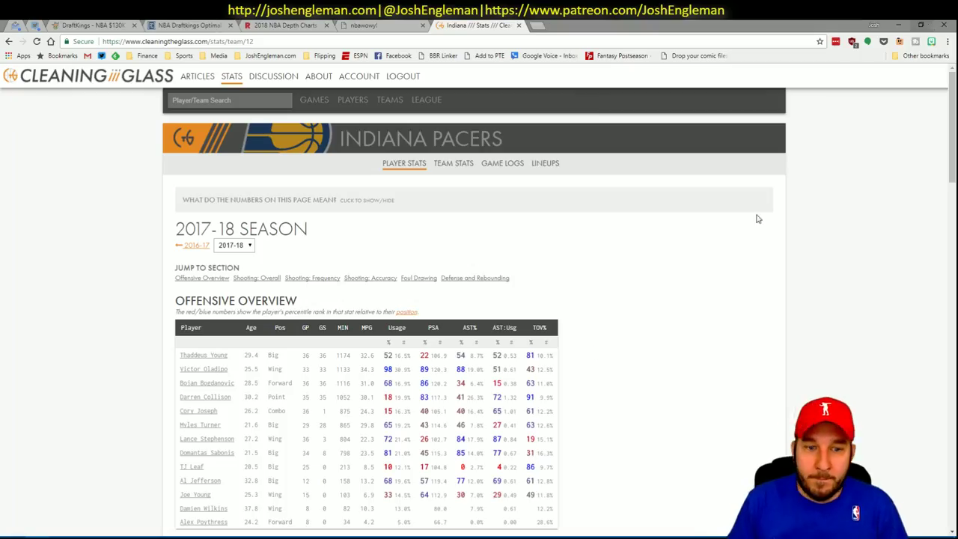
Copy the Pacers' Shooting: Frequency player table from Cleaning the Glass and refresh the CTG sheet in Excel with it
left_click(312, 277)
left_click_drag(647, 401, 181, 233)
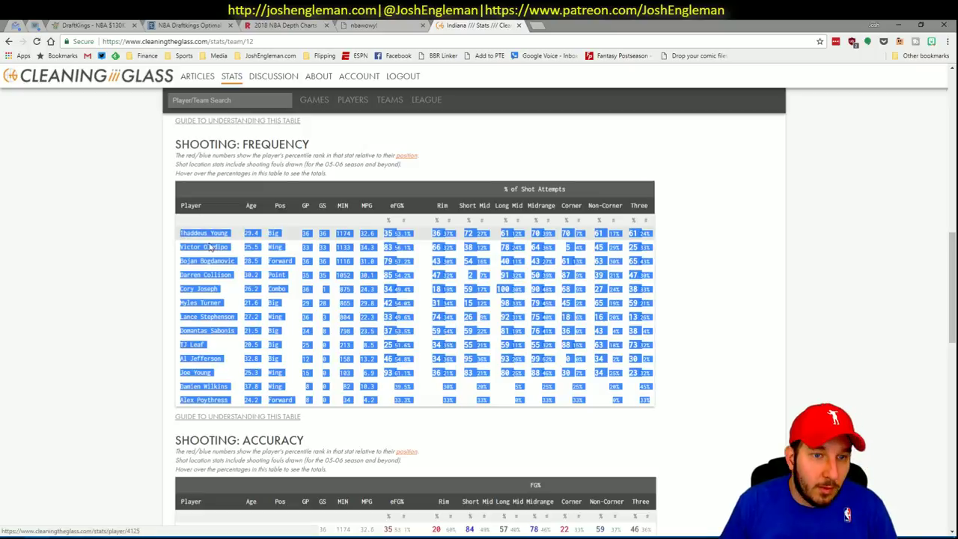
key("alt+Tab")
key("alt+Tab")
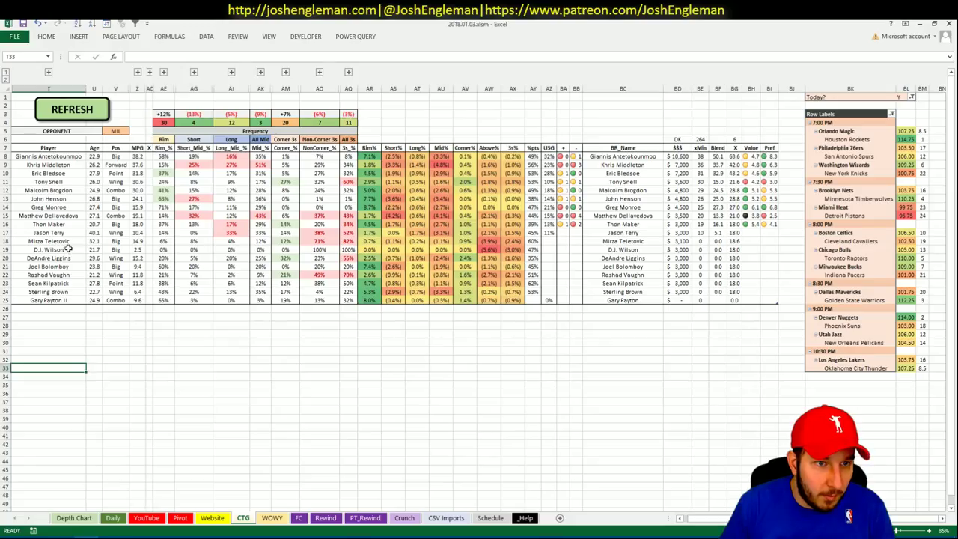
left_click(88, 114)
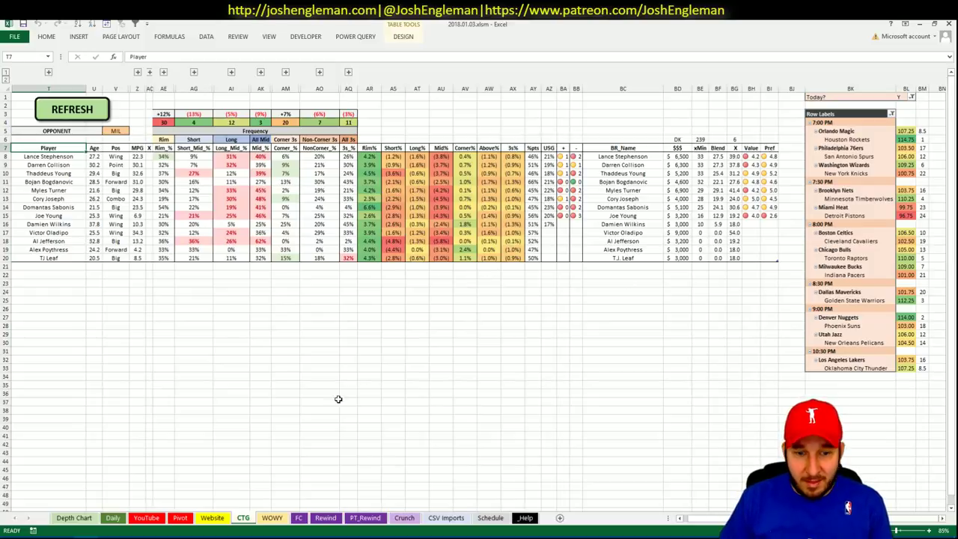
Switch to nbawowy in the browser and run a Pacers query with Victor Oladipo on the court
left_click(272, 517)
key("alt+Tab")
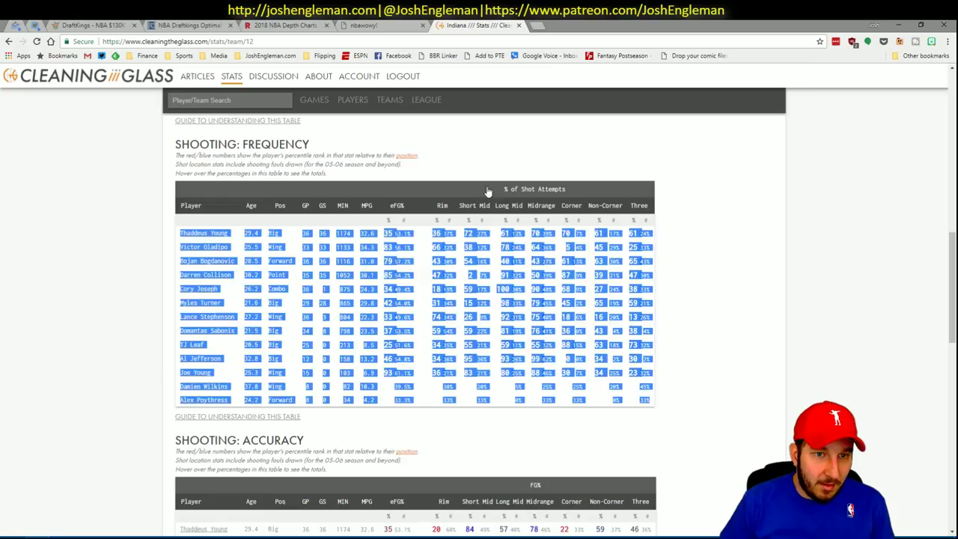
left_click(372, 24)
scroll(177, 157, "up", 2)
left_click(94, 172)
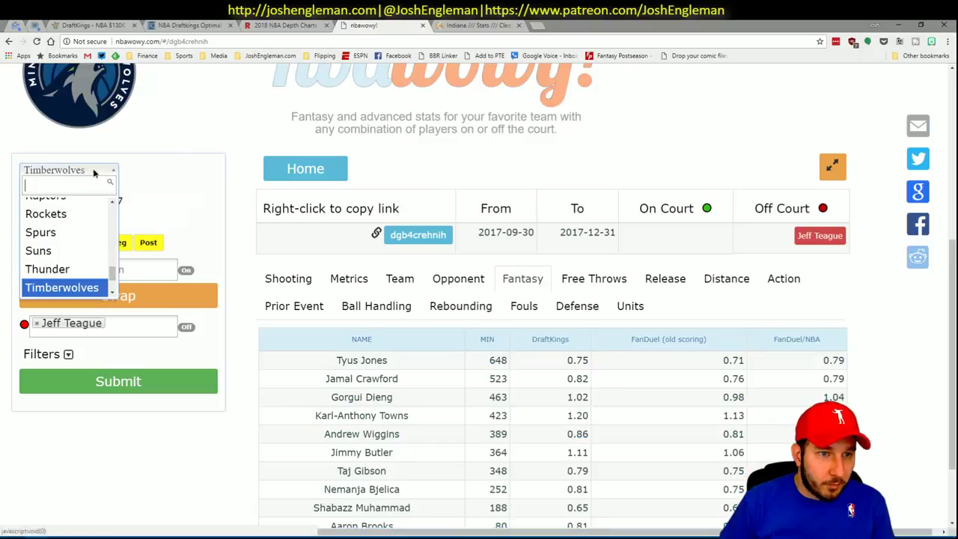
scroll(111, 230, "up", 3)
left_click(90, 237)
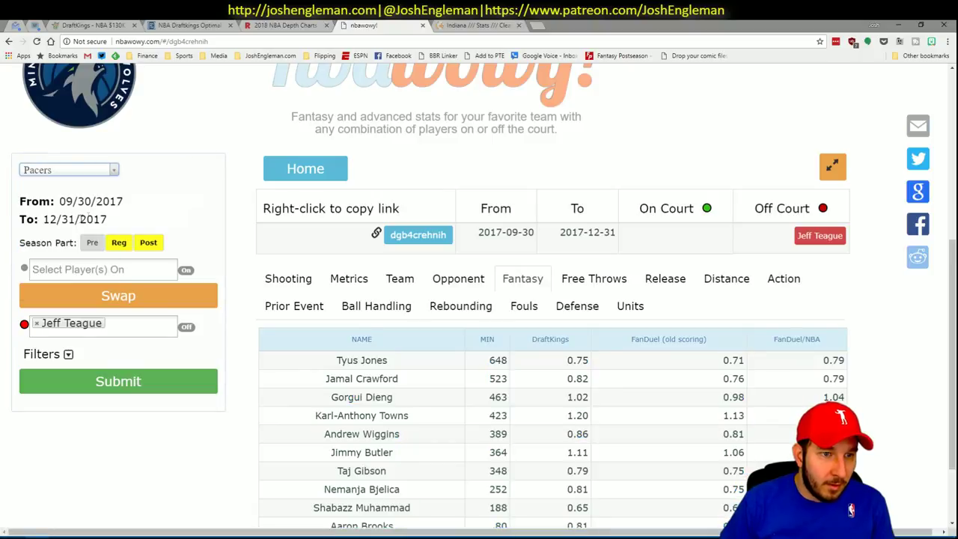
left_click(119, 269)
type("vic")
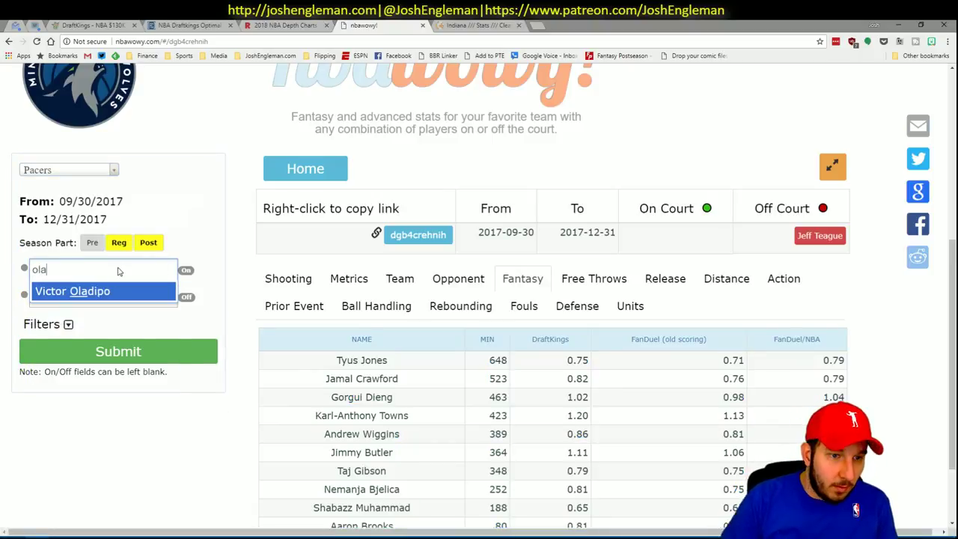
left_click(149, 291)
left_click(128, 386)
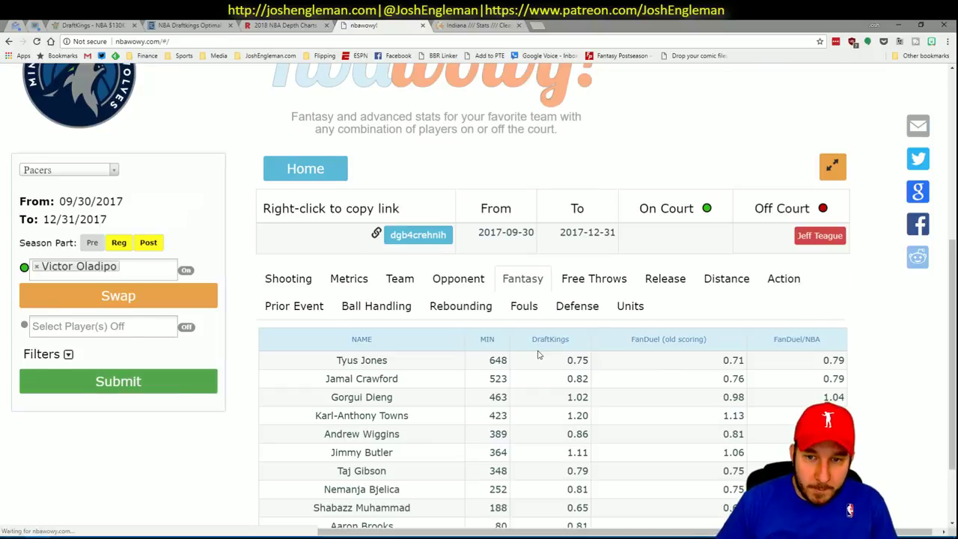
Copy the Oladipo-on fantasy results for all players into the WOWY sheet in Excel, starting at cell A2
scroll(843, 291, "down", 3)
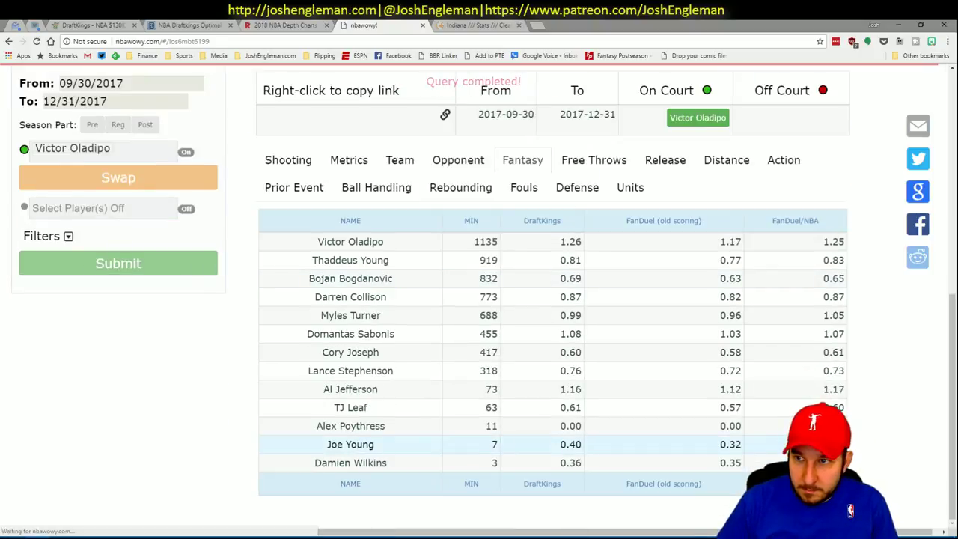
left_click_drag(844, 465, 310, 242)
key("alt+Tab")
left_click(79, 93)
right_click(78, 93)
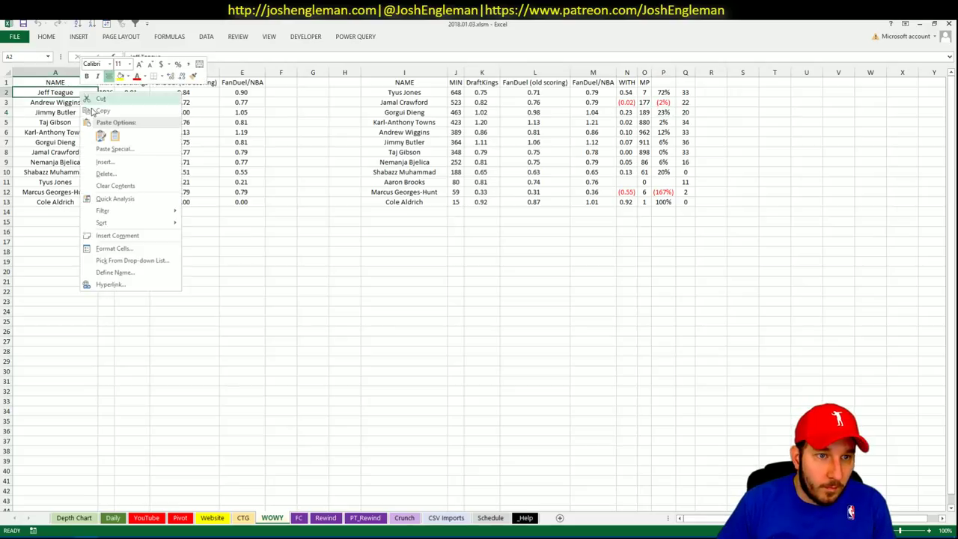
left_click(95, 124)
Rerun the nbawowy query with Oladipo off the court and paste the fantasy results into the WOWY sheet at cell I2
key("alt+Tab")
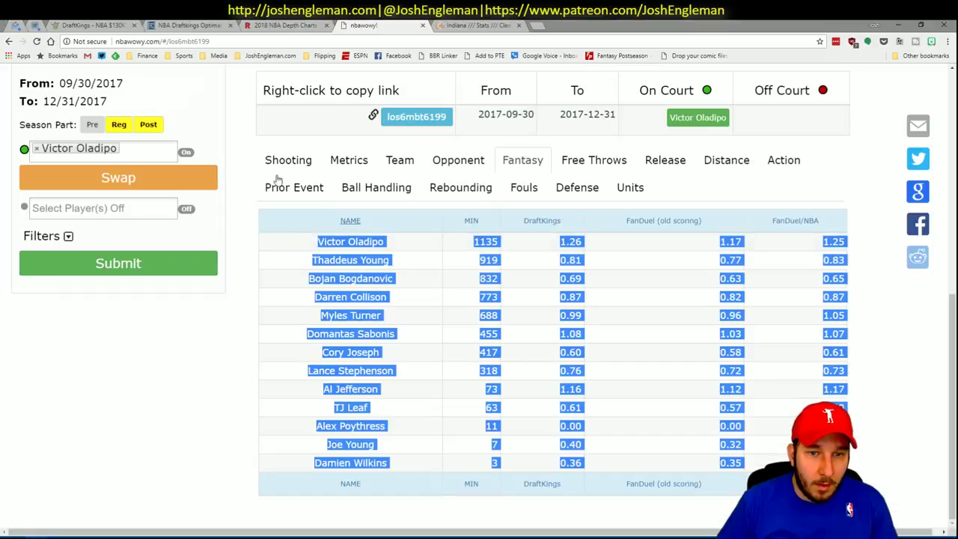
left_click(121, 177)
left_click(141, 267)
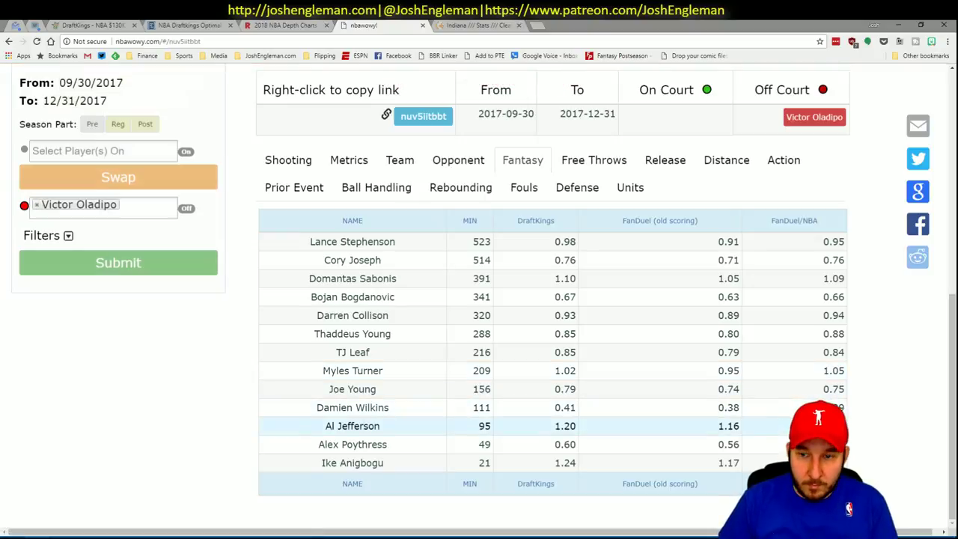
left_click_drag(838, 465, 305, 244)
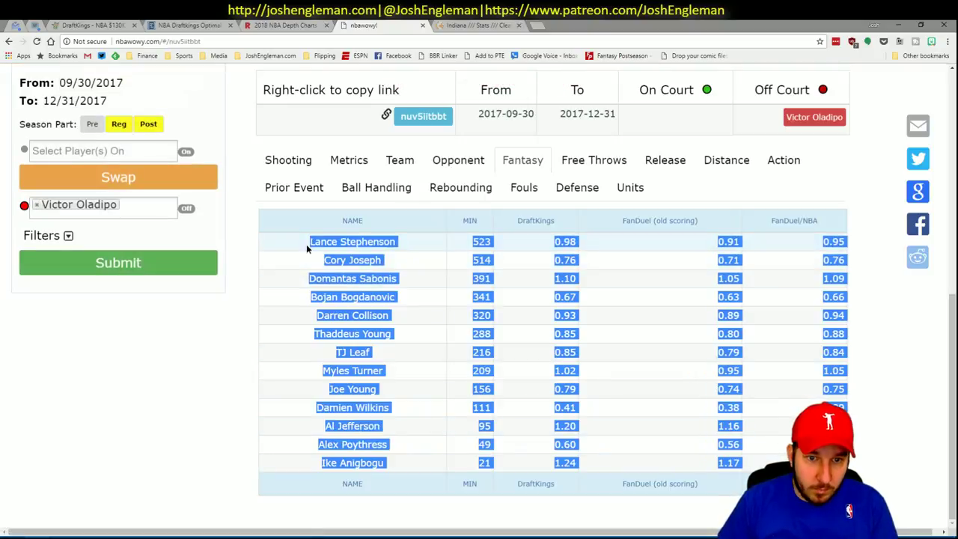
key("alt+Tab")
right_click(398, 92)
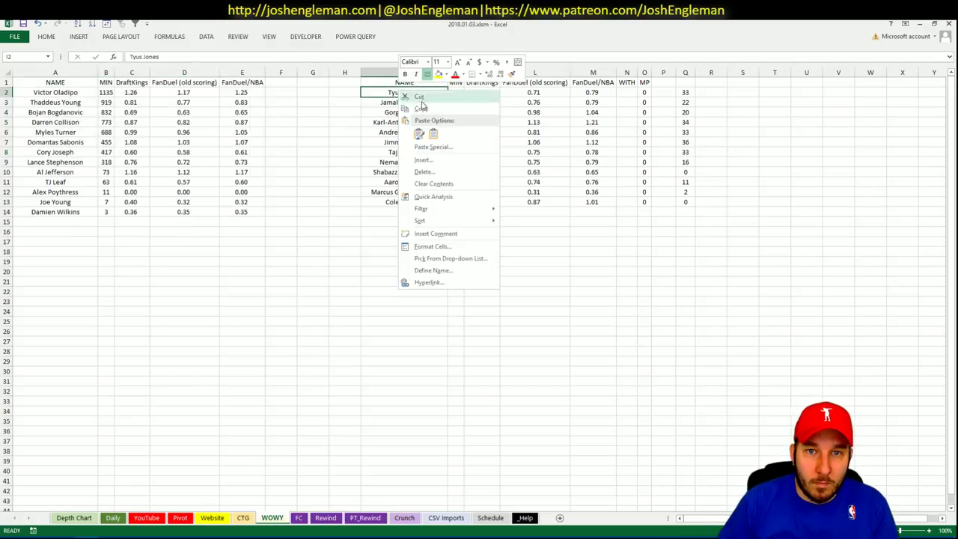
left_click(434, 133)
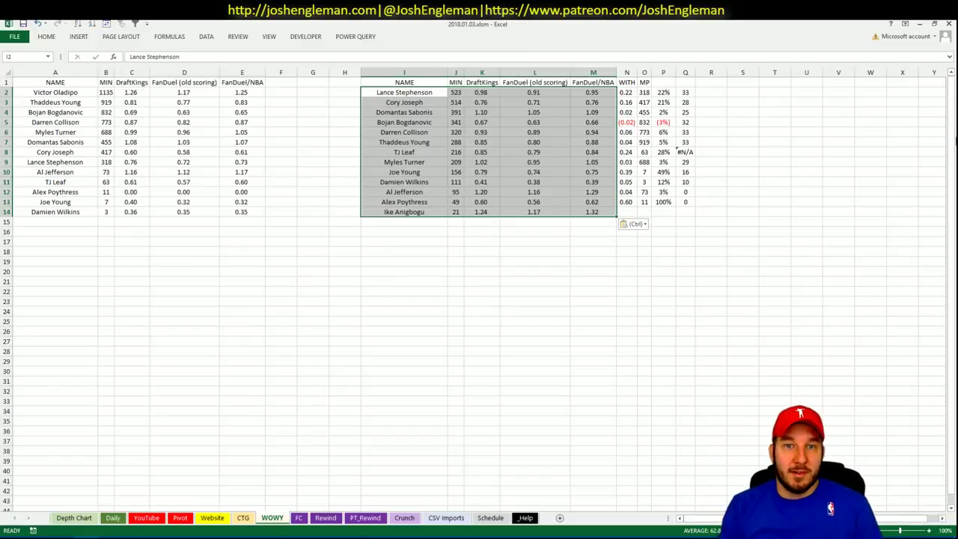
left_click(722, 180)
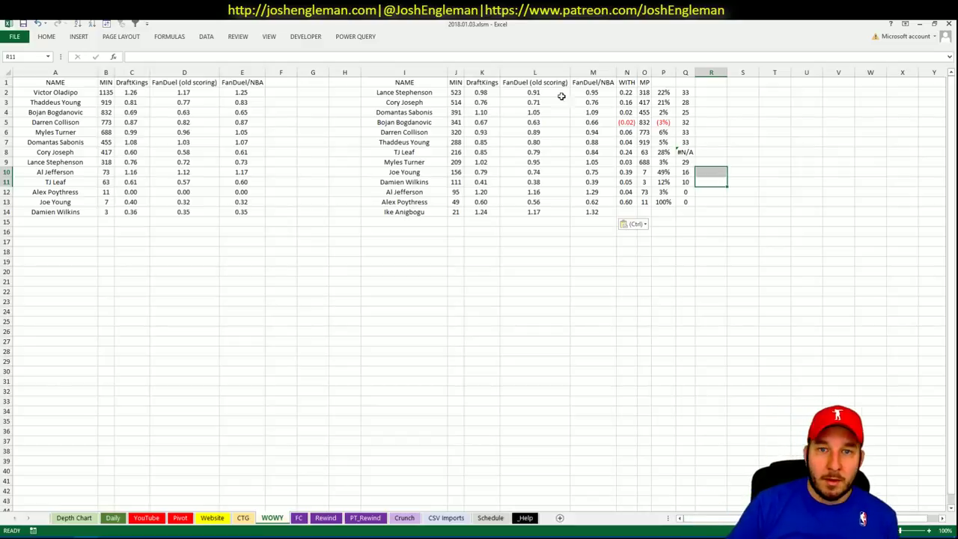
Examine the IND player projections for FanDuel and DraftKings on the Pivot sheet
left_click(181, 521)
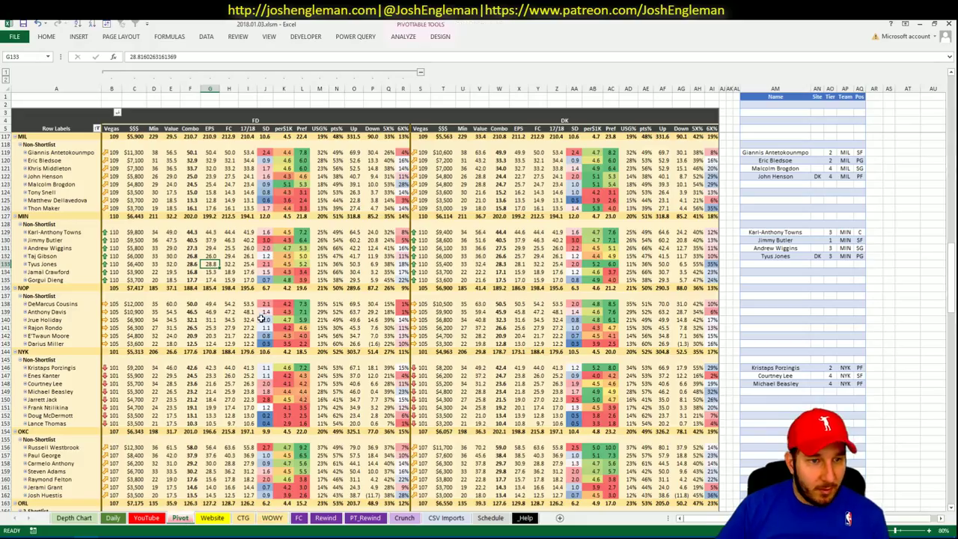
left_click(261, 317)
scroll(260, 318, "up", 4)
scroll(261, 317, "up", 5)
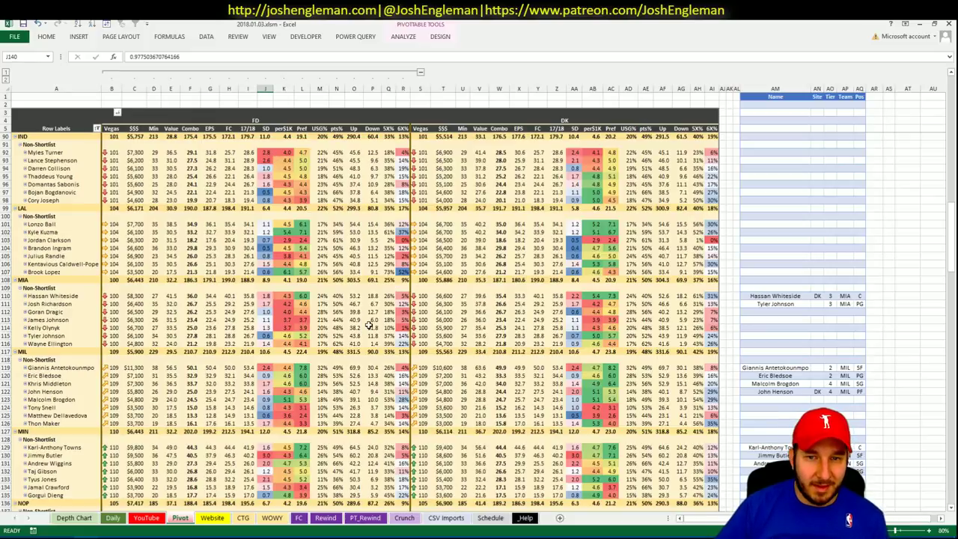
Set the team filter of the recent games table on the YouTube sheet to IND
left_click(147, 518)
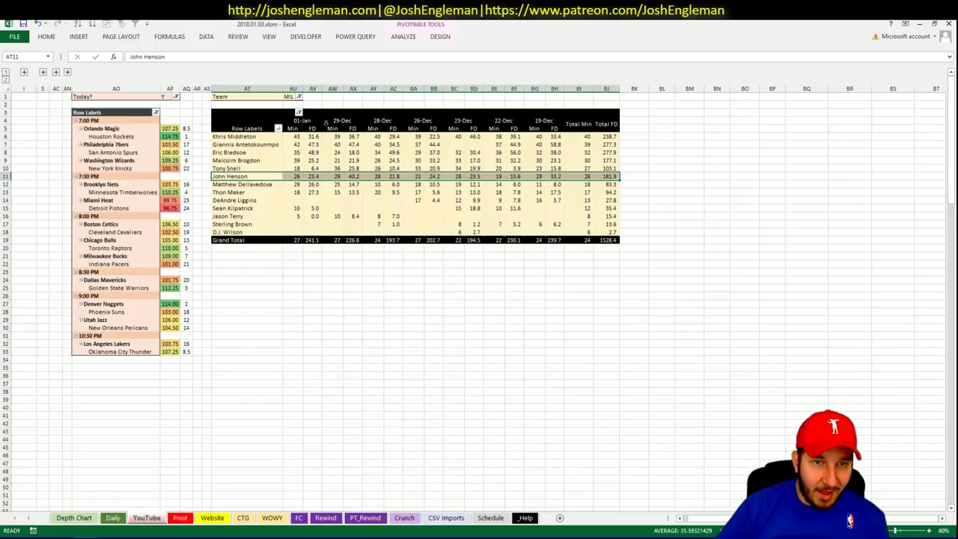
left_click(289, 98)
type("IND")
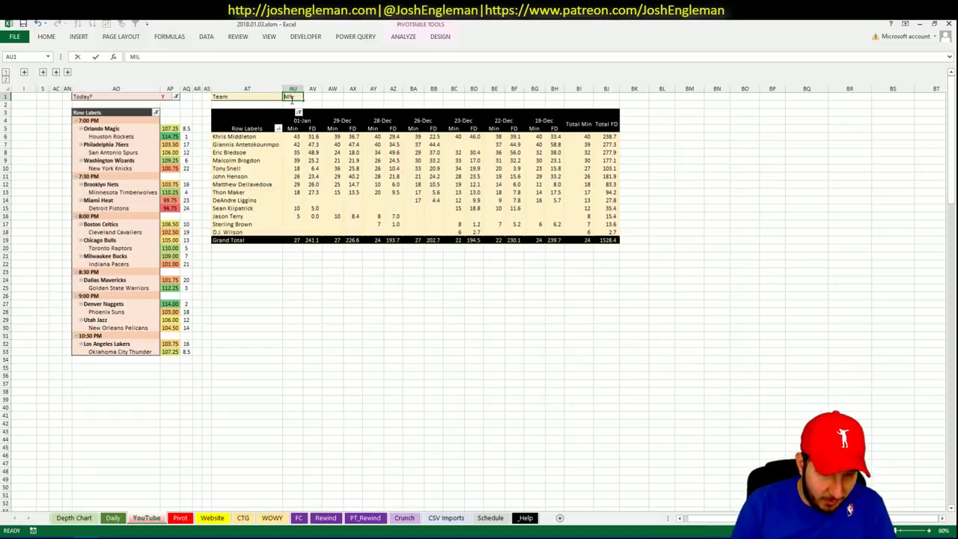
key("Return")
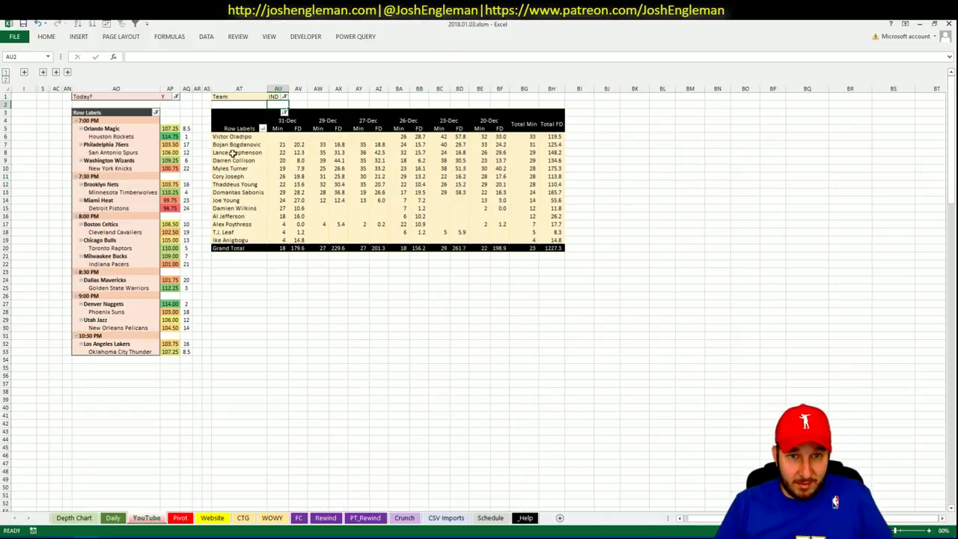
Compare the Pacers' projections on the Pivot sheet with their recent minutes and fantasy points on the YouTube sheet
left_click(182, 518)
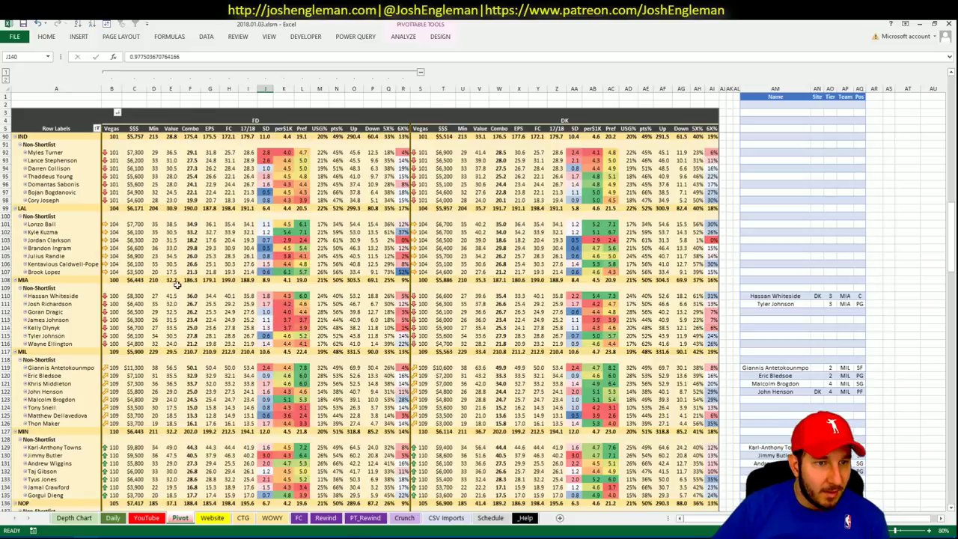
left_click(146, 517)
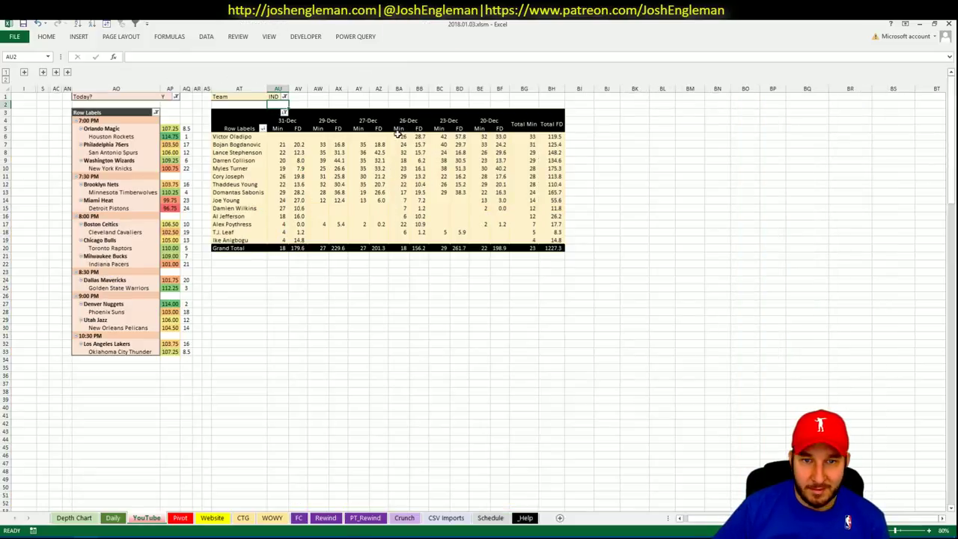
left_click(180, 518)
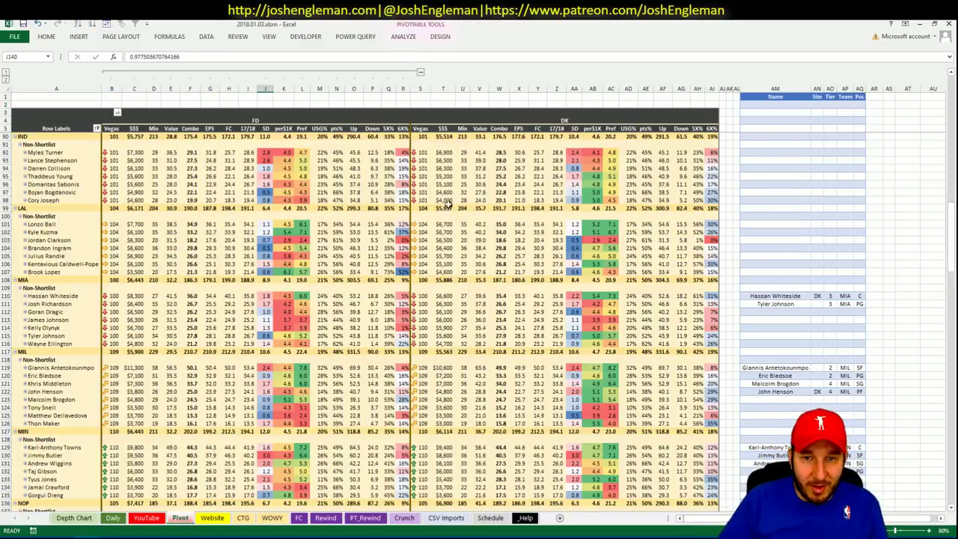
left_click(147, 516)
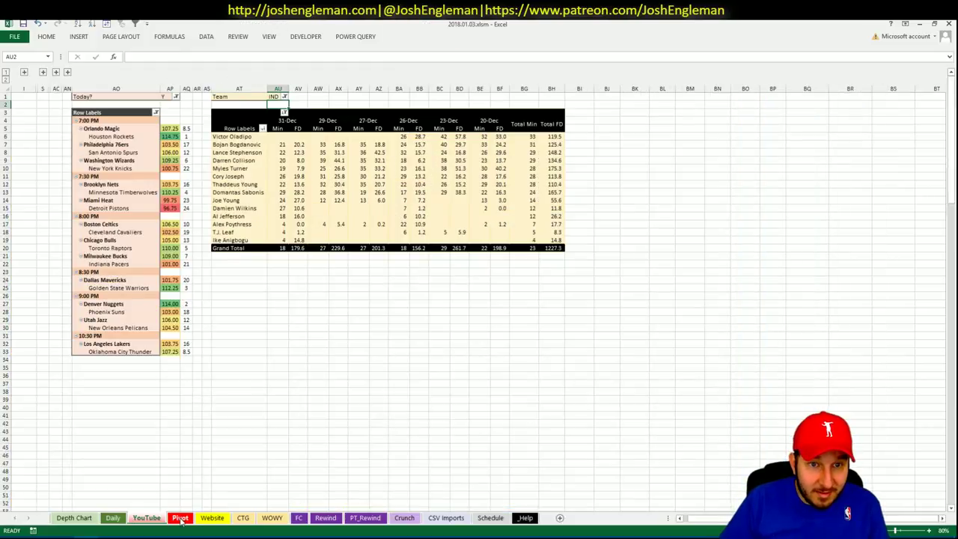
left_click(180, 517)
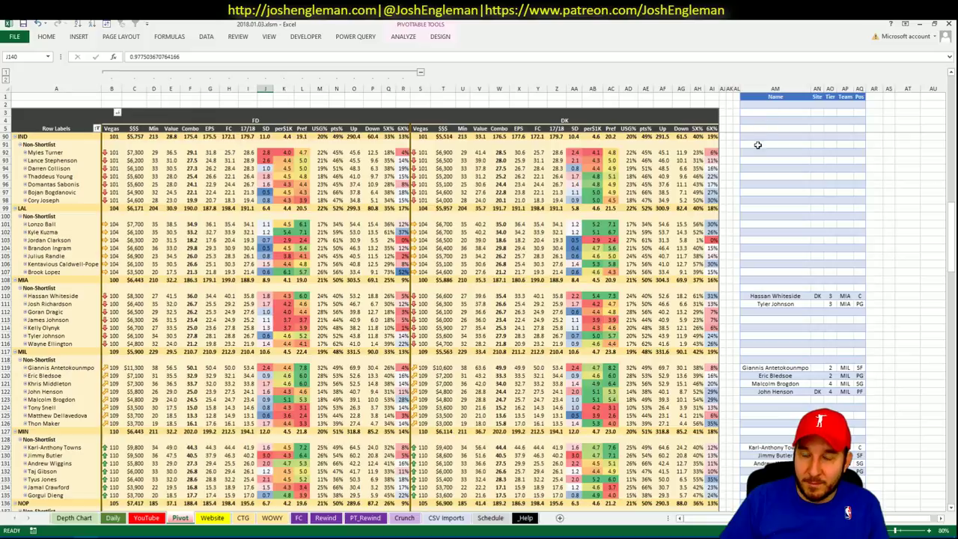
Set the opponent on the CTG sheet to GSW
left_click(212, 518)
left_click(243, 518)
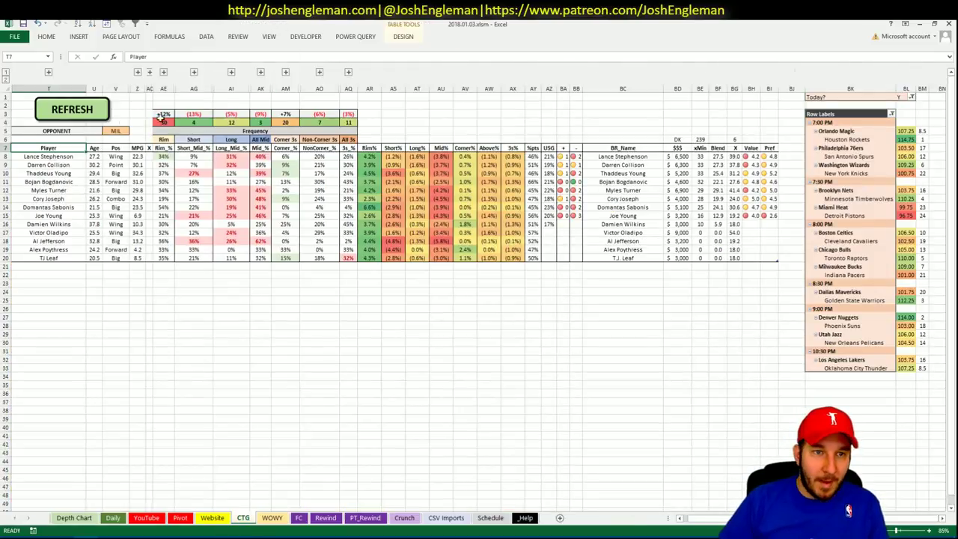
left_click(119, 131)
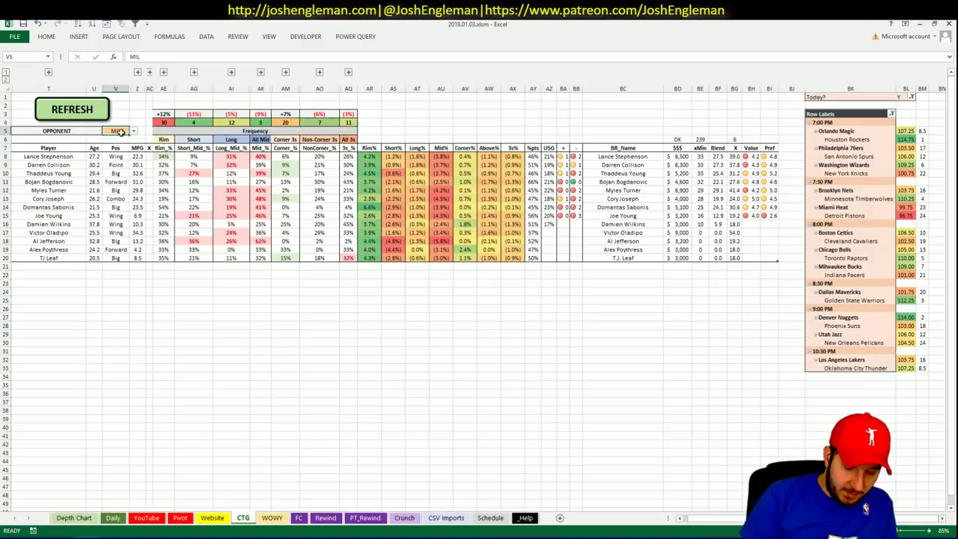
type("GSW")
key("Return")
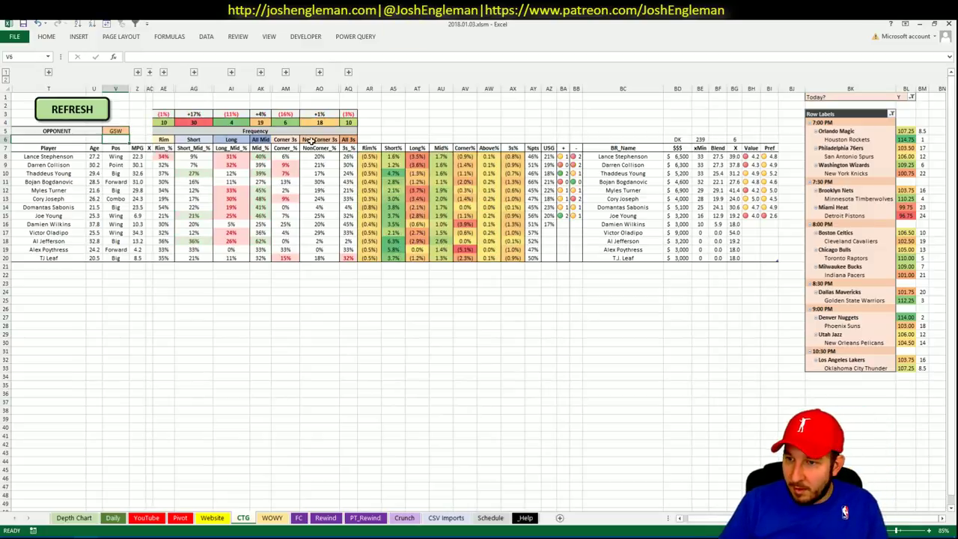
left_click(168, 360)
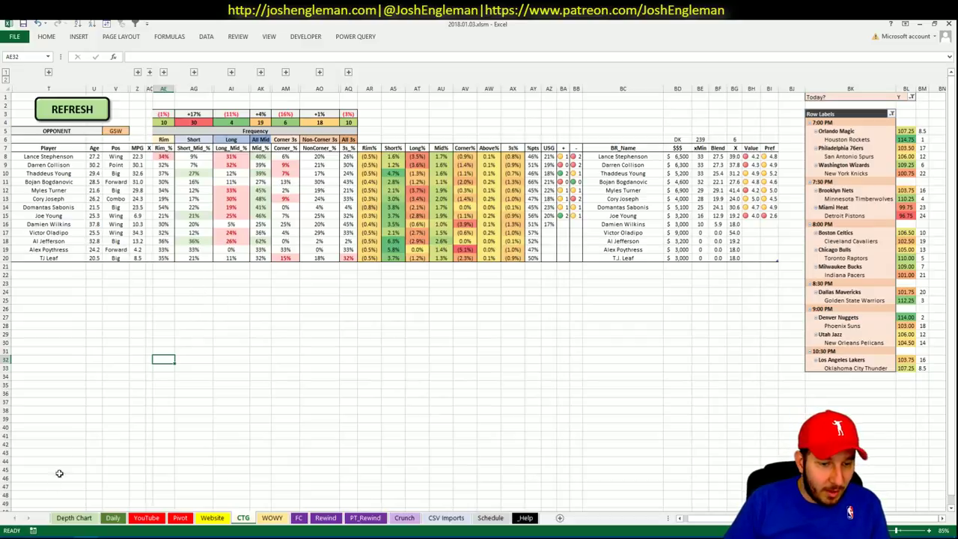
Switch to Cleaning the Glass in the browser and open the Dallas Mavericks' team stats page
left_click(35, 531)
left_click(299, 26)
left_click(464, 24)
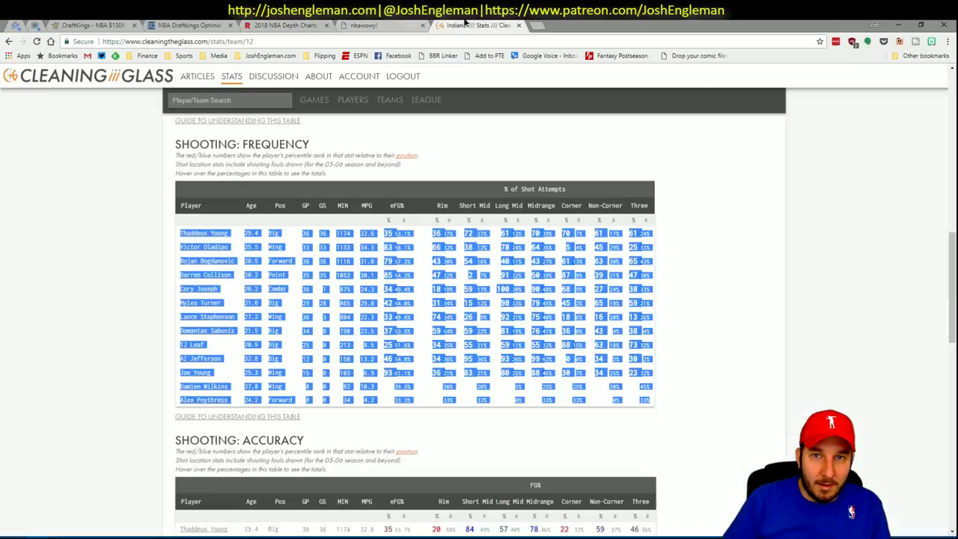
left_click(191, 100)
type("mave")
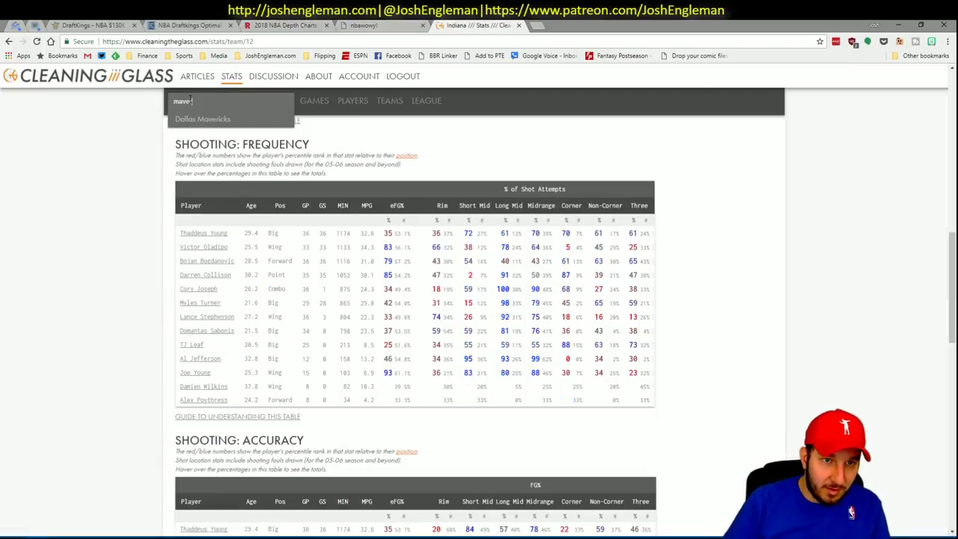
key("Return")
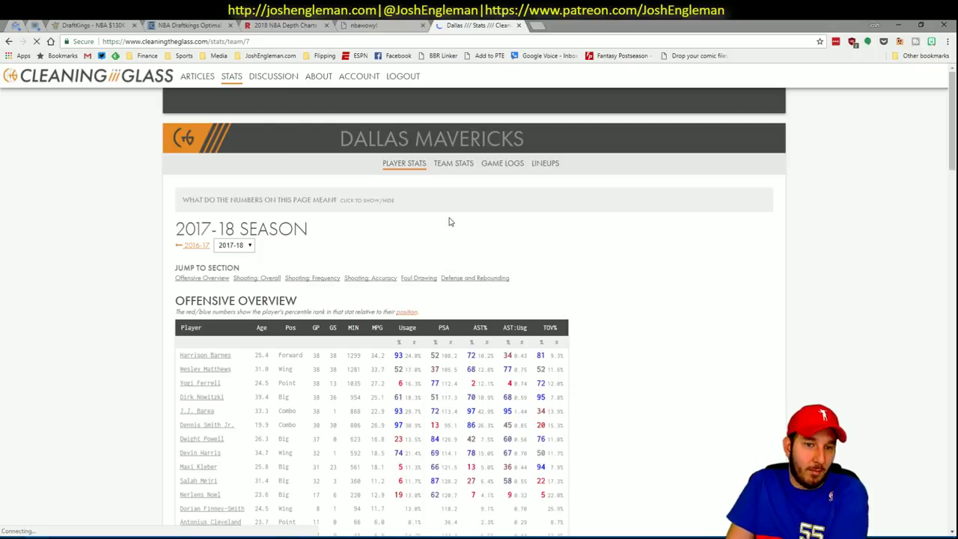
Copy the Mavericks' Shooting: Frequency player table and refresh the CTG sheet in Excel with it
left_click(327, 280)
left_click_drag(662, 442, 181, 235)
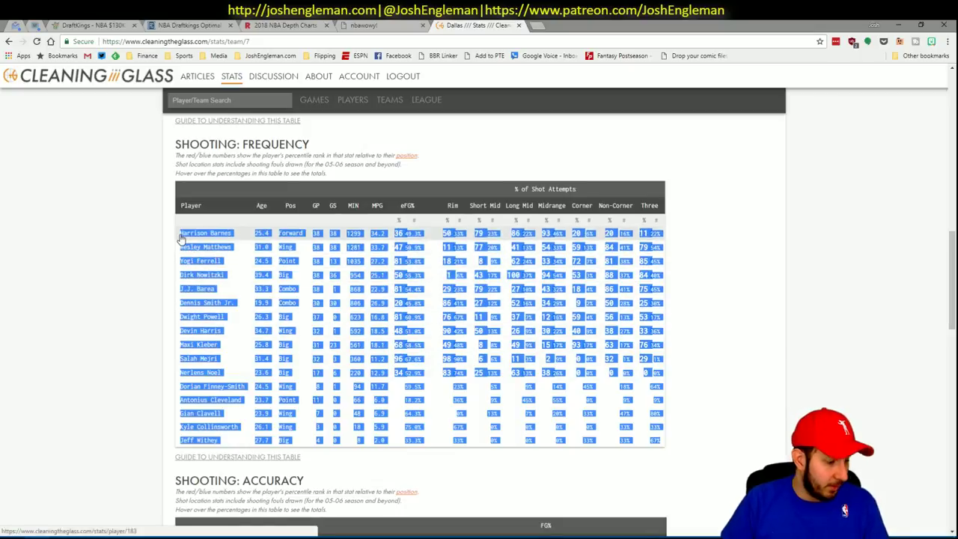
key("alt+Tab")
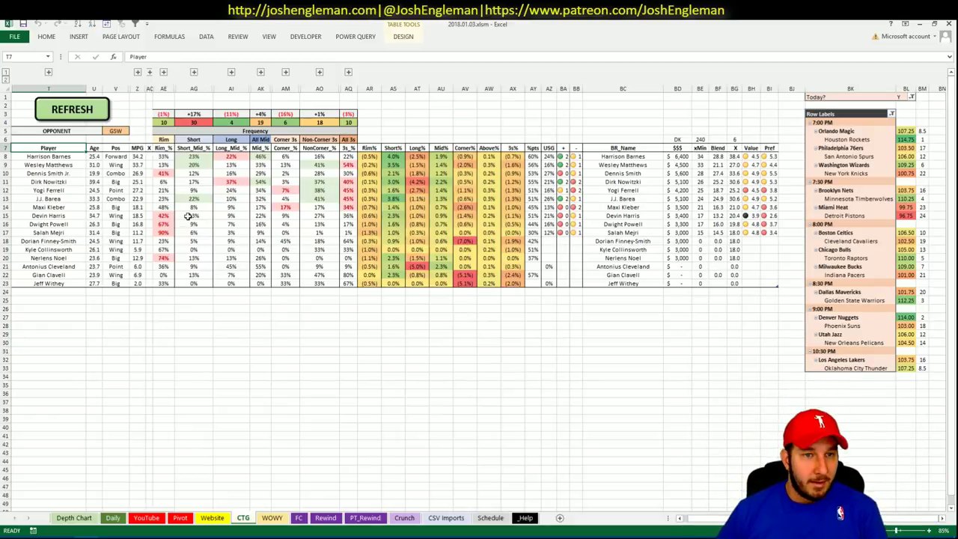
Examine the DAL player projections on the Pivot sheet and open the recent games table on the YouTube sheet
left_click(184, 516)
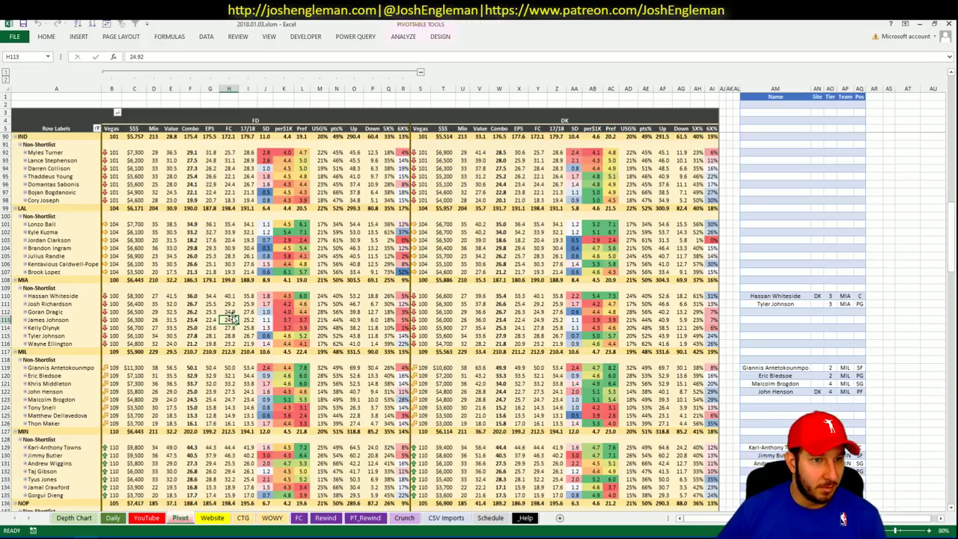
scroll(232, 318, "up", 8)
scroll(232, 315, "up", 3)
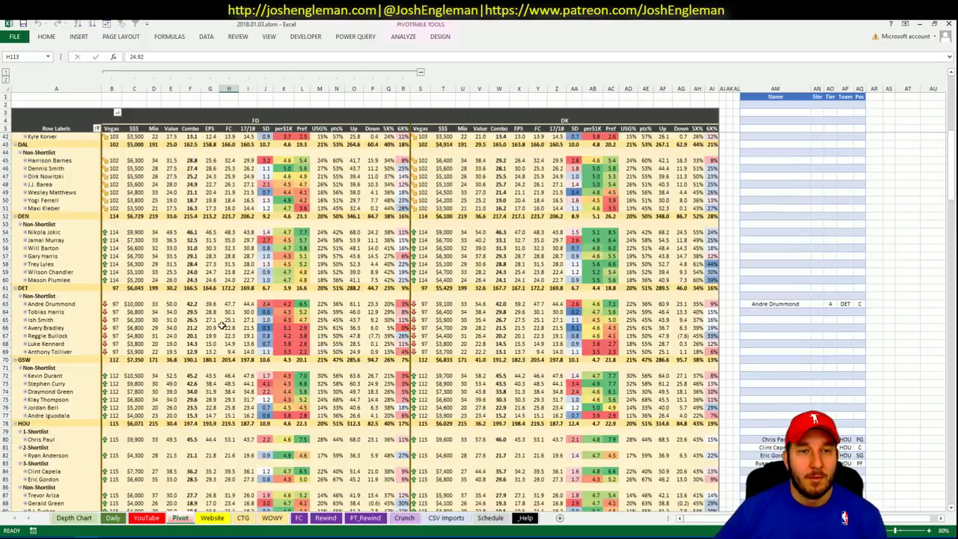
left_click(133, 524)
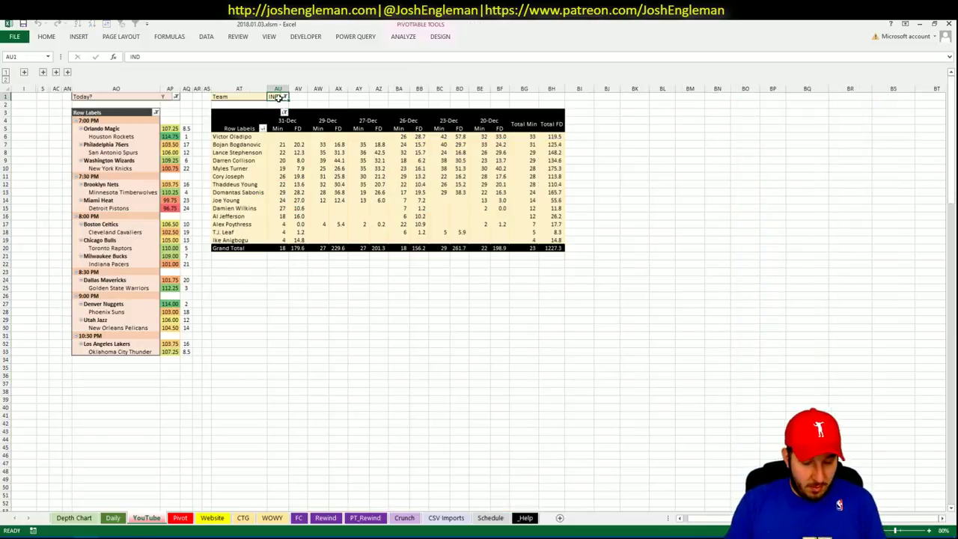
Filter the YouTube sheet's recent games table to team DAL and compare it with the DAL projections on the Pivot sheet
type("DAL")
key("Return")
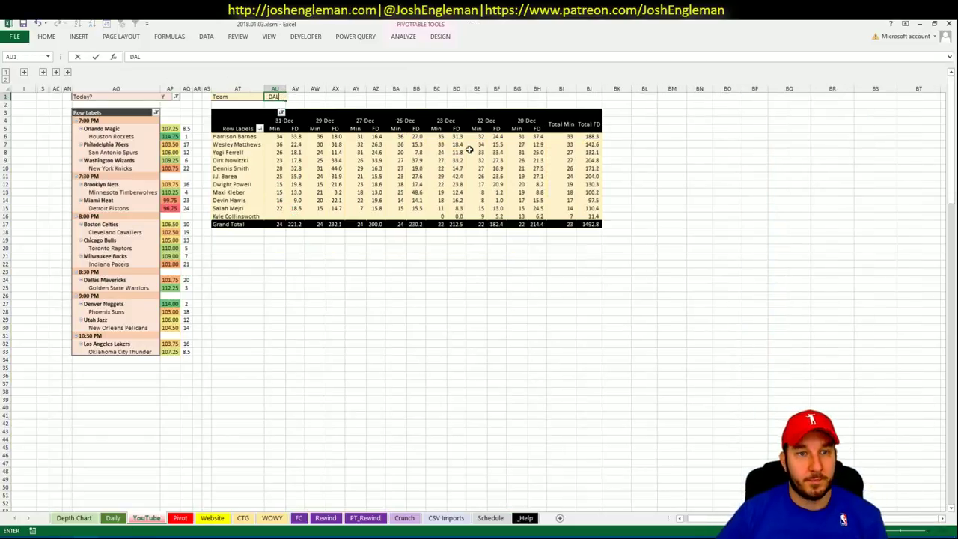
key("Return")
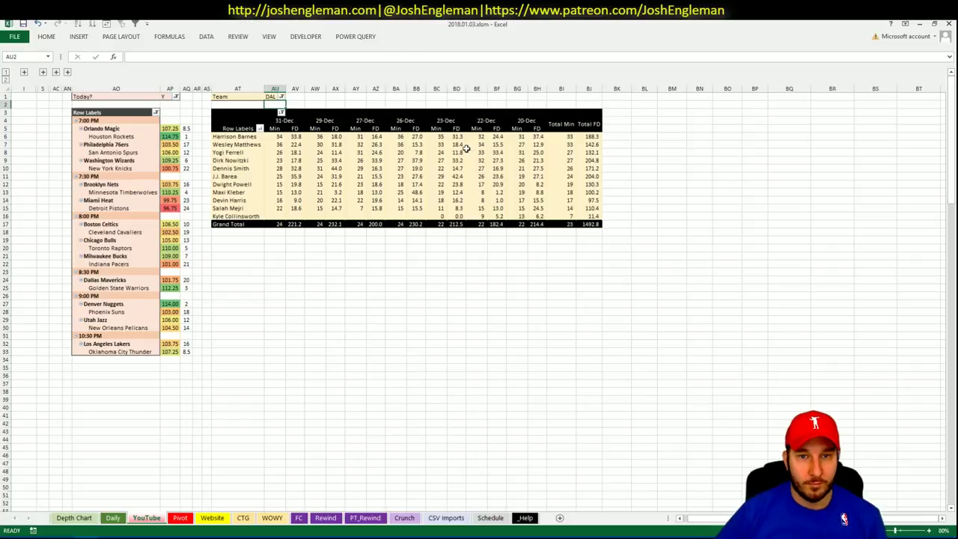
left_click(179, 518)
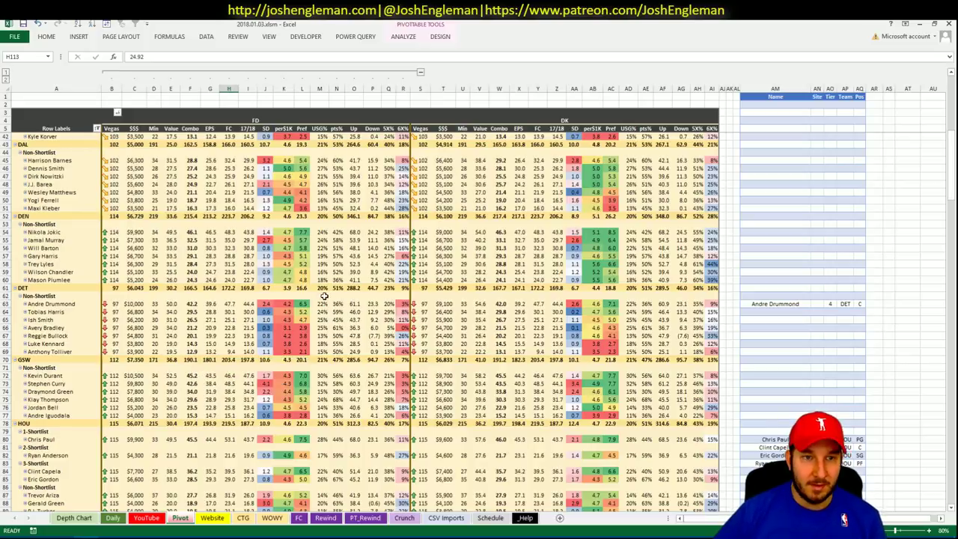
left_click(148, 517)
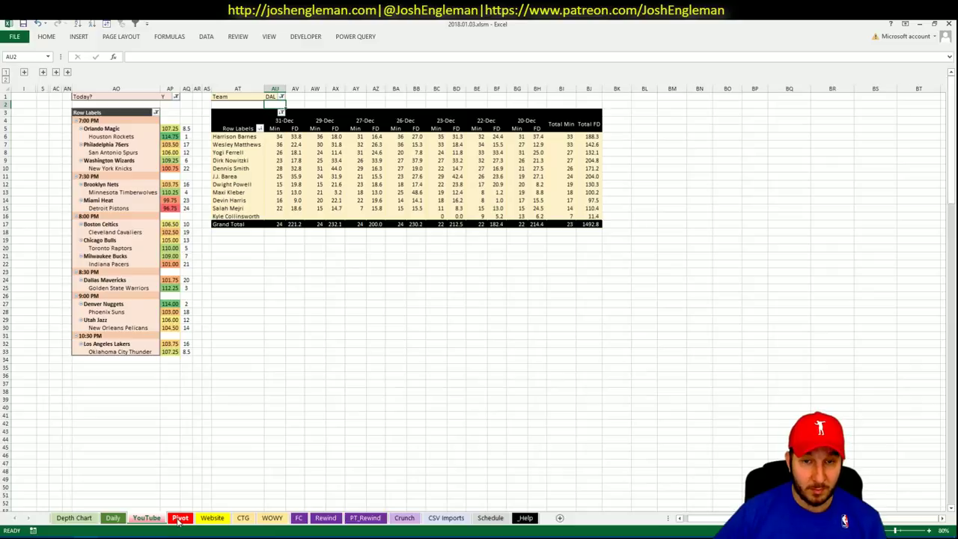
left_click(180, 518)
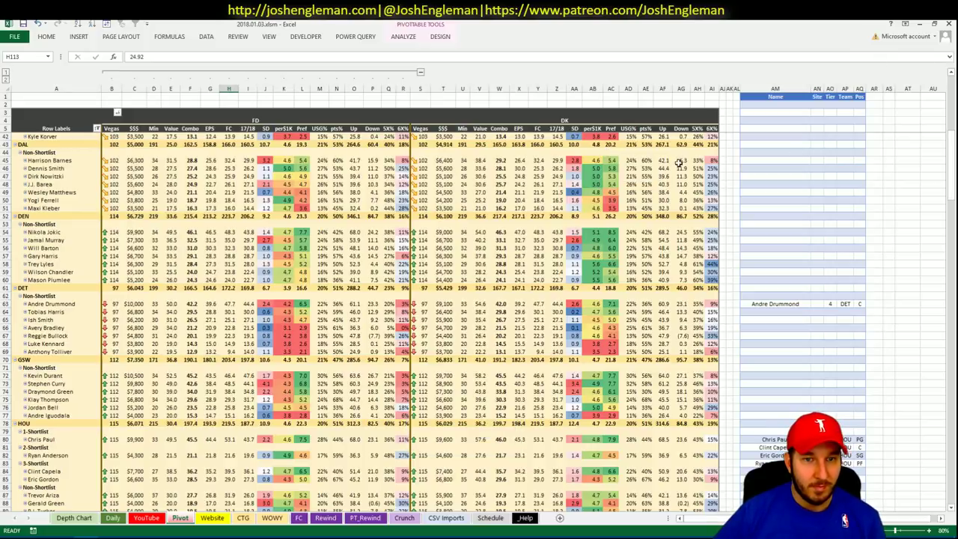
left_click(755, 187)
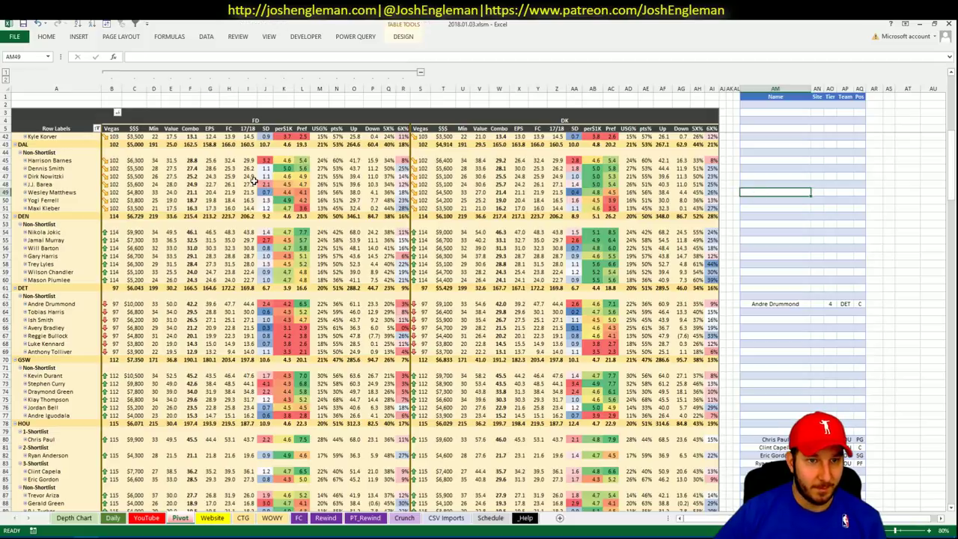
scroll(255, 184, "down", 1)
scroll(254, 185, "down", 8)
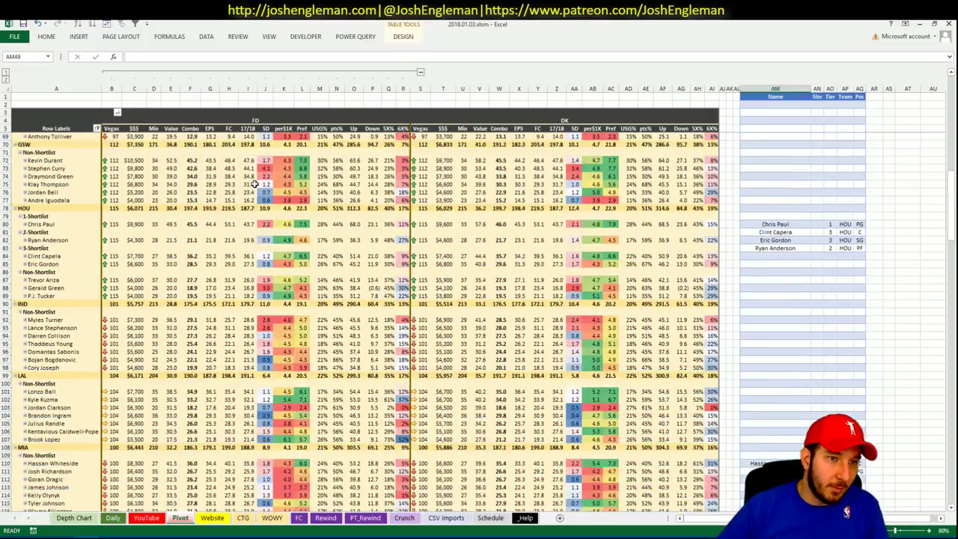
Set the opponent on the CTG sheet to DAL
left_click(244, 517)
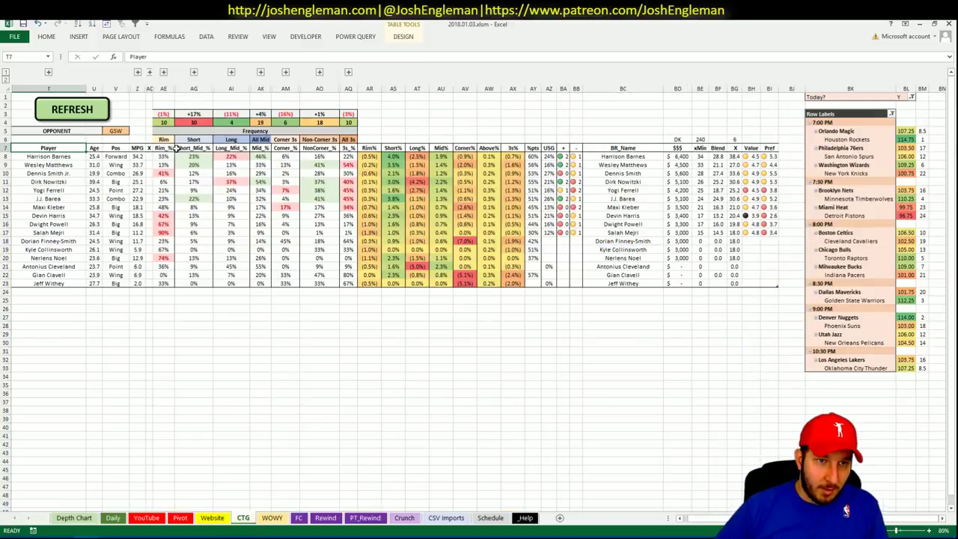
left_click(120, 131)
type("DAL")
key("Return")
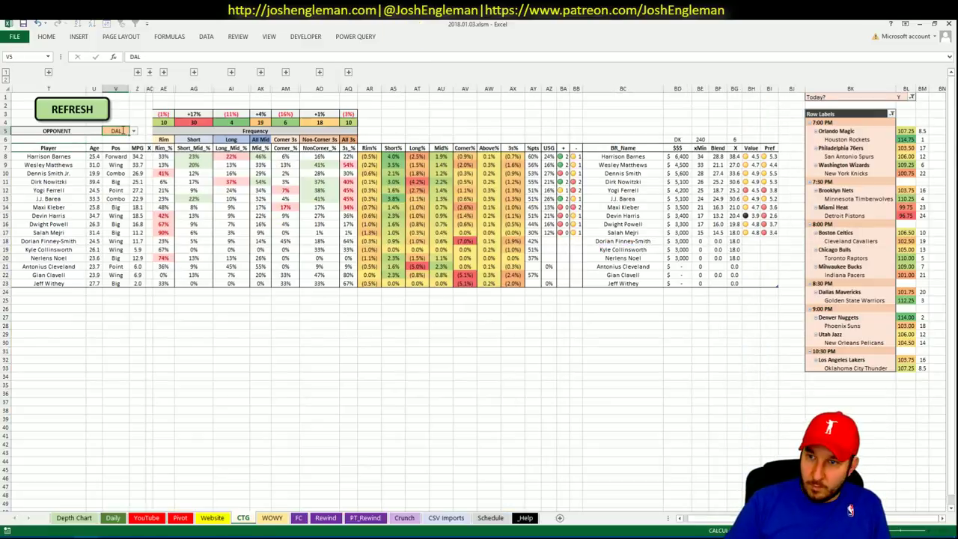
Switch to Cleaning the Glass in the browser and open the Golden State Warriors' team stats page
key("alt+Tab")
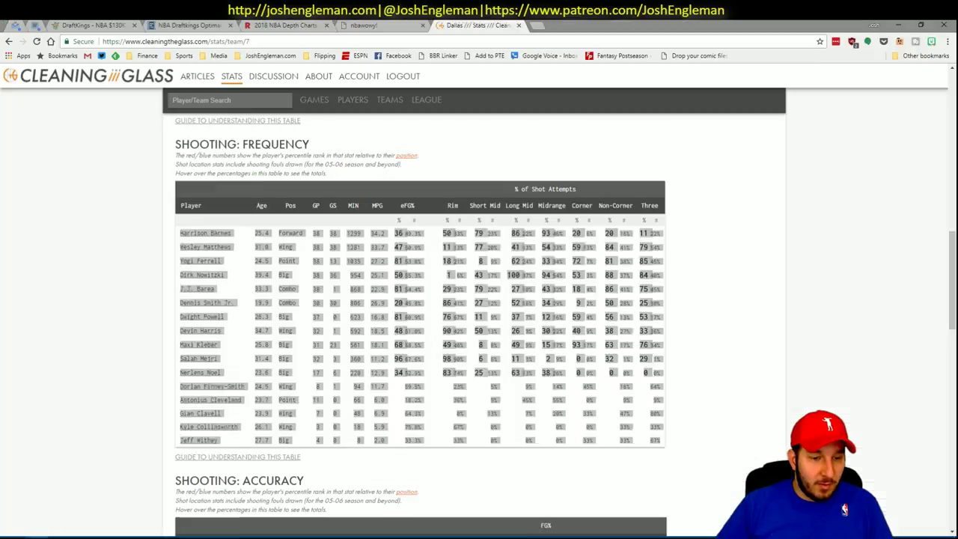
left_click(234, 104)
type("warr")
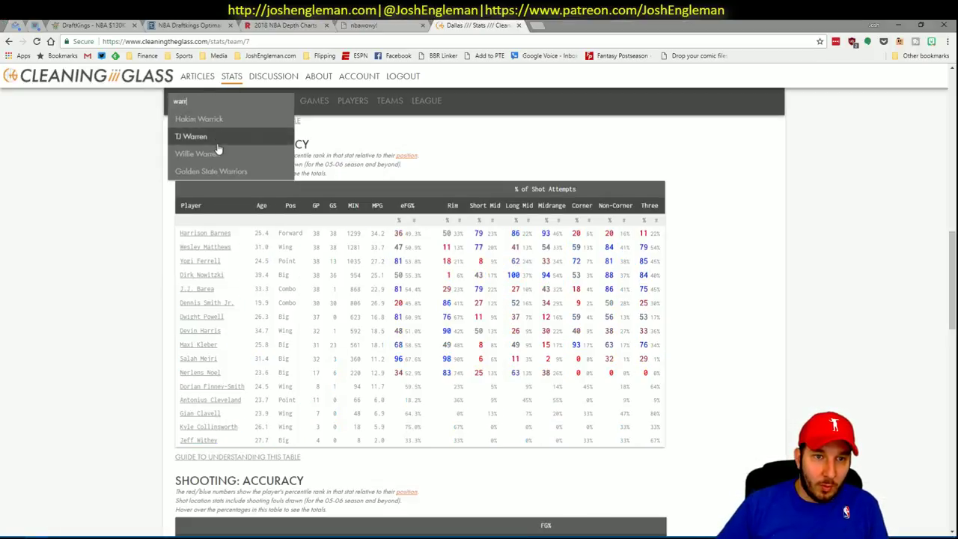
key("Return")
key("alt+Tab")
key("alt+Tab")
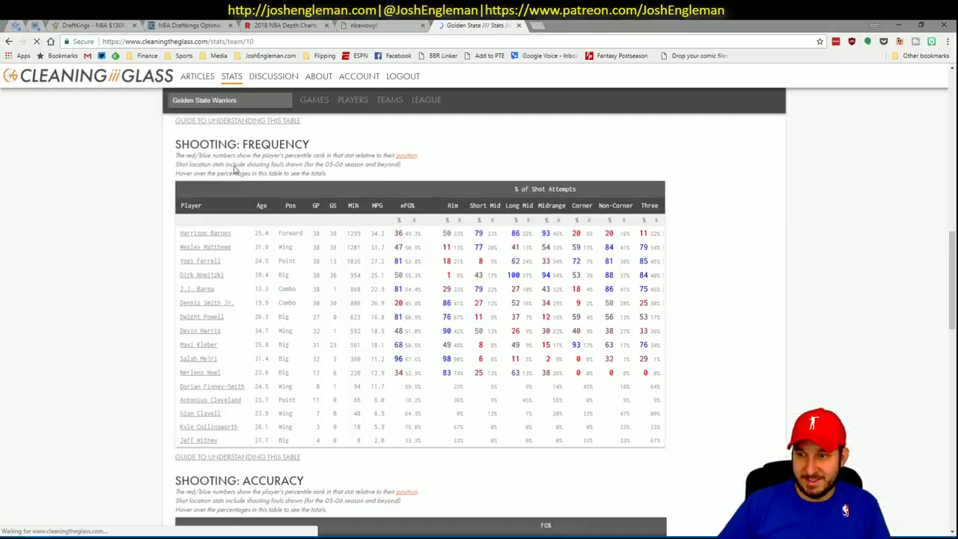
key("alt+Tab")
key("alt+Tab")
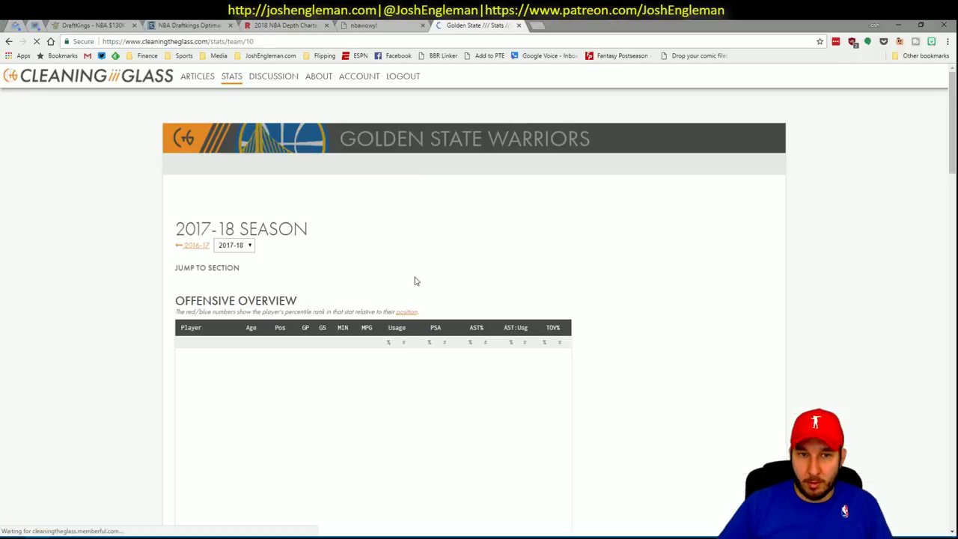
left_click(326, 282)
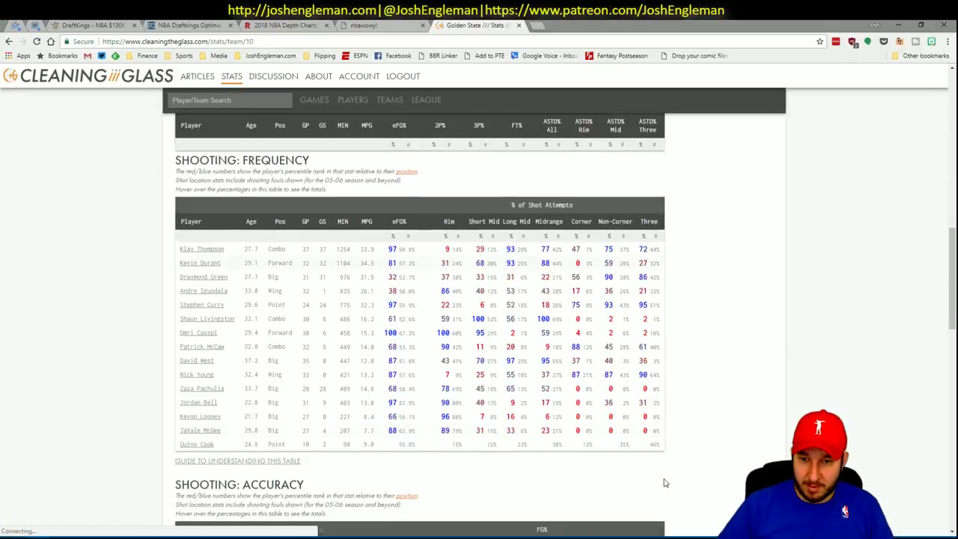
Copy the Warriors' Shooting: Frequency player table and refresh the CTG sheet in Excel with it
left_click_drag(663, 432, 179, 231)
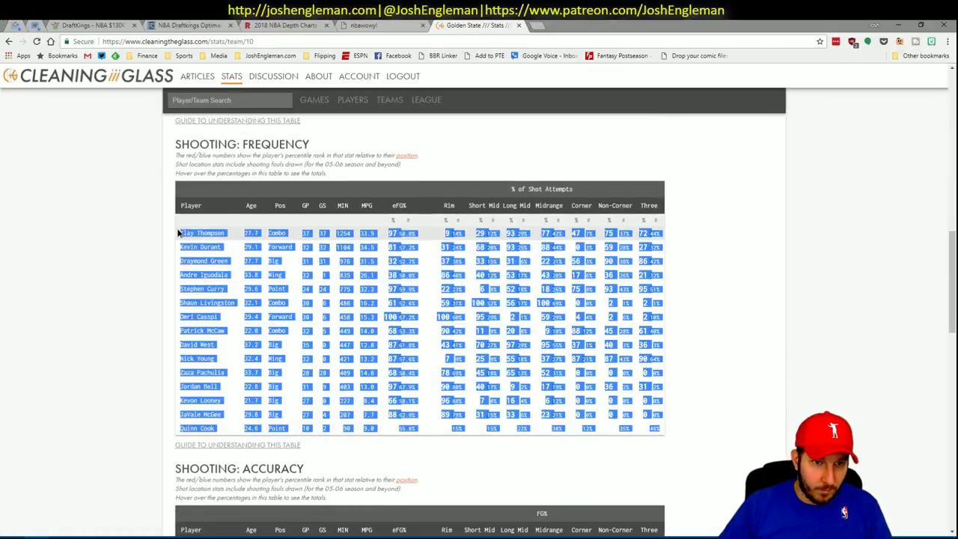
key("alt+Tab")
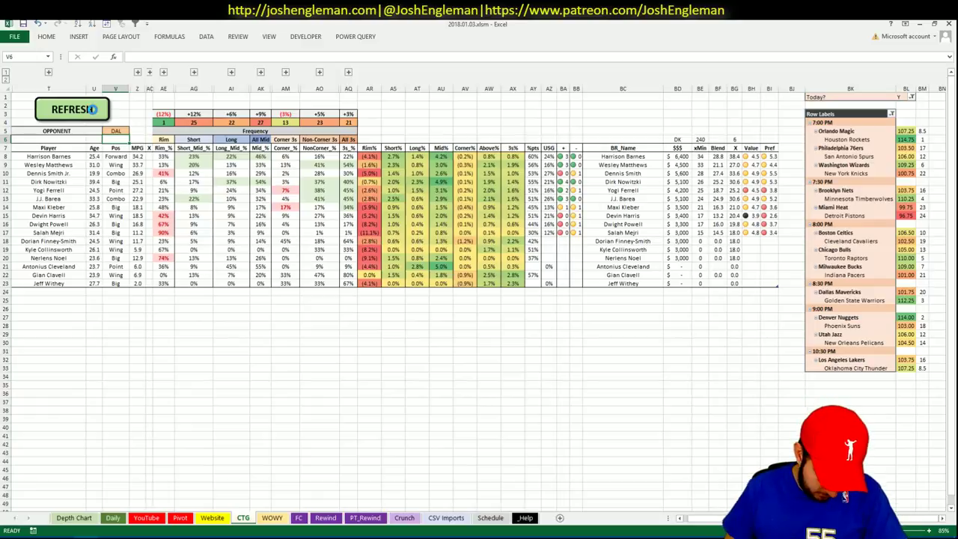
left_click(93, 109)
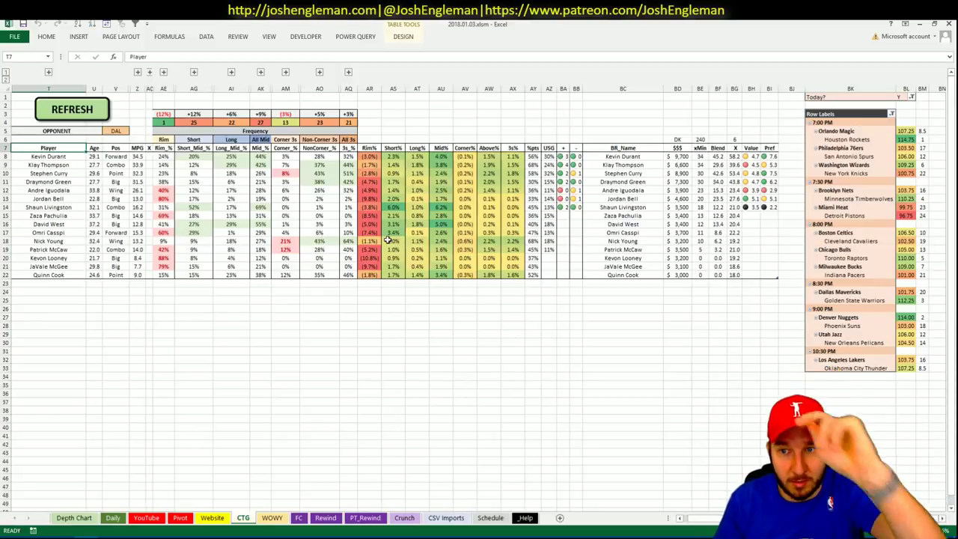
Enter Kevin Durant in the Pivot sheet's shortlist table, in the Name cell of his own projection row
left_click(181, 518)
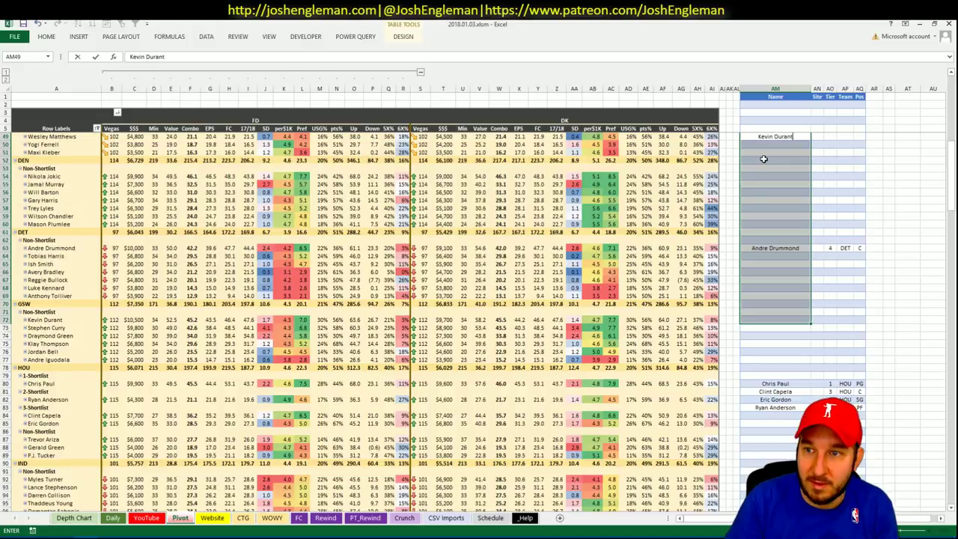
left_click(842, 208)
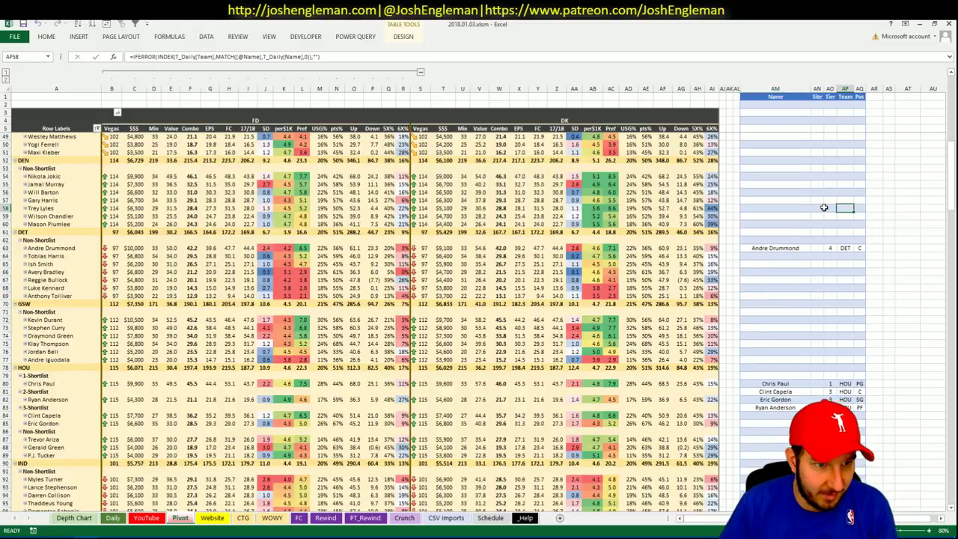
scroll(823, 208, "down", 7)
left_click(780, 152)
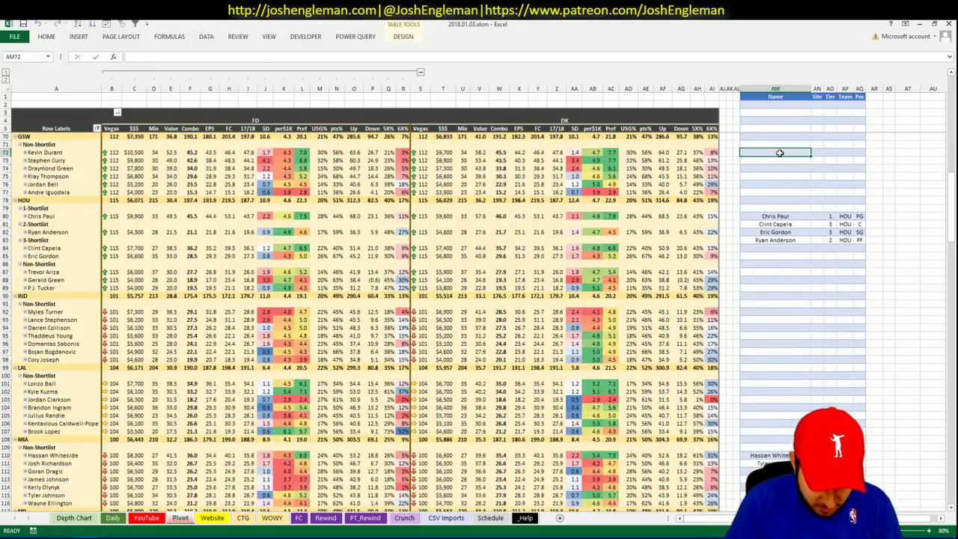
type("Kevin Durant")
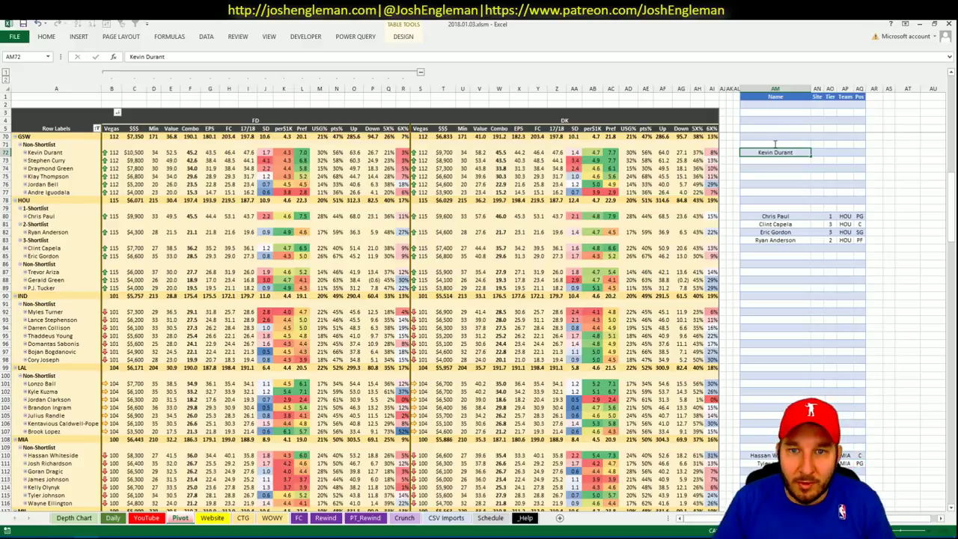
key("Return")
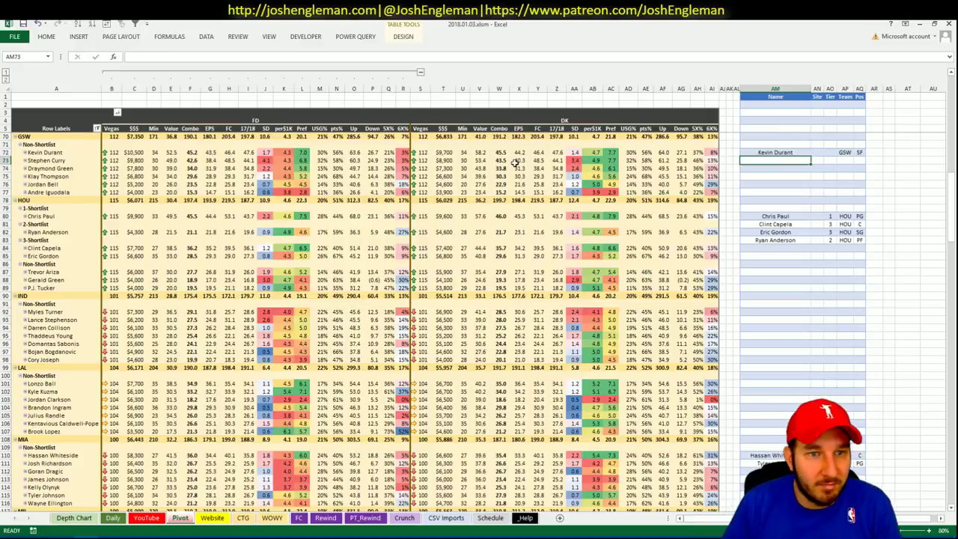
Filter the recent games table on the YouTube sheet to team GSW
left_click(146, 517)
left_click(272, 96)
type("GSW")
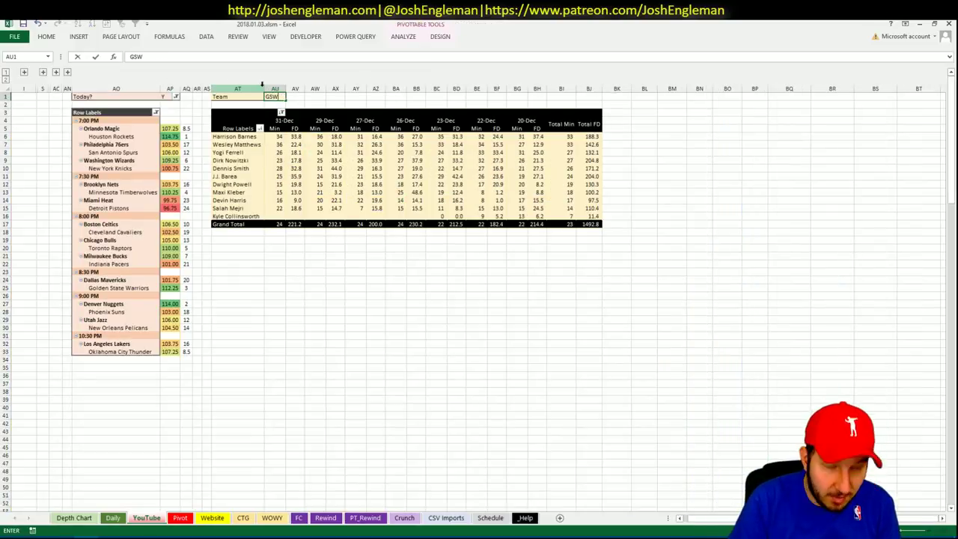
key("Return")
key("Return")
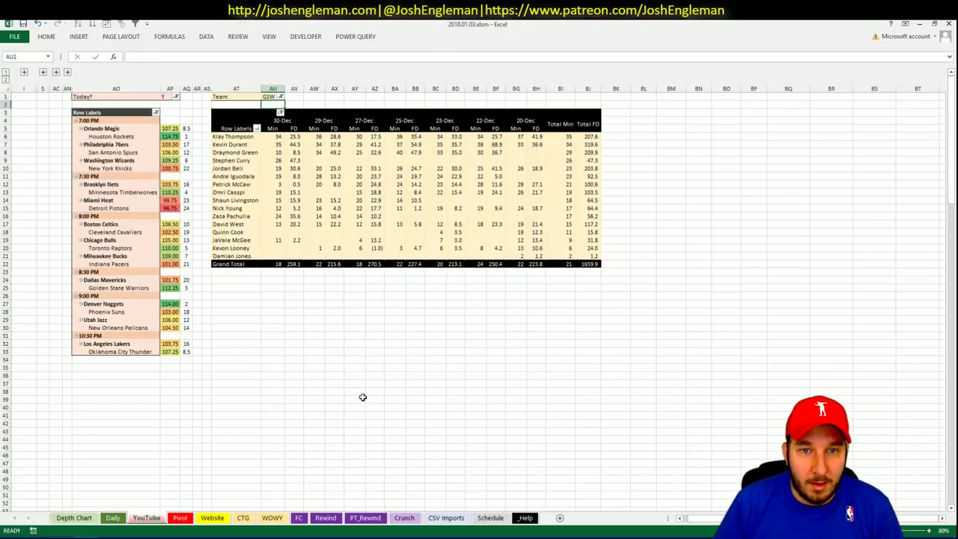
Set Kevin Durant's tier to 2 in the shortlist table on the Pivot sheet
left_click(180, 517)
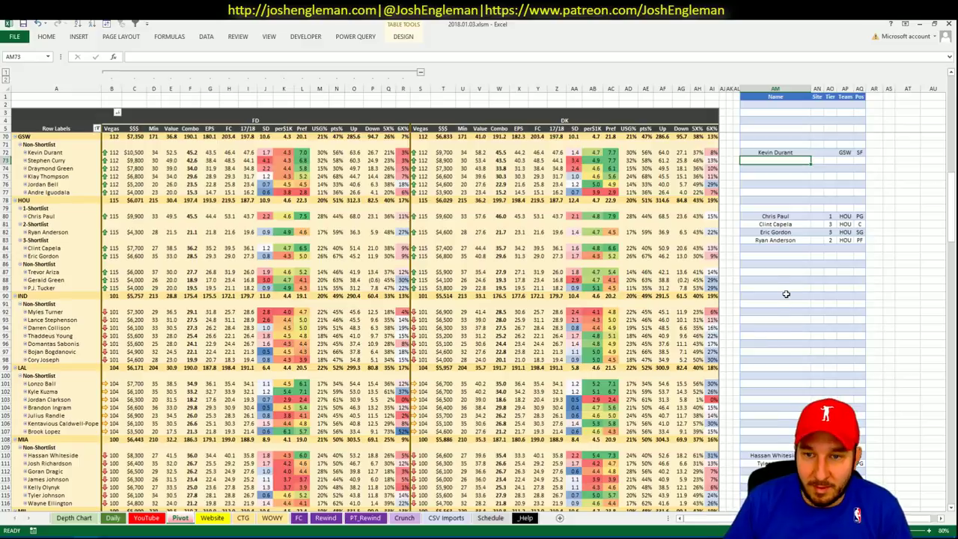
key("Up")
key("Right")
key("Right")
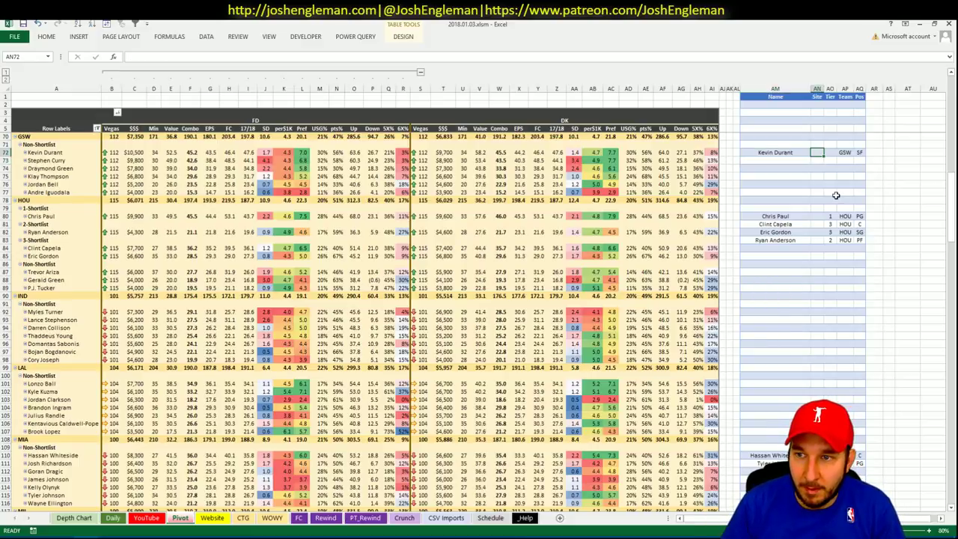
type("2")
key("Return")
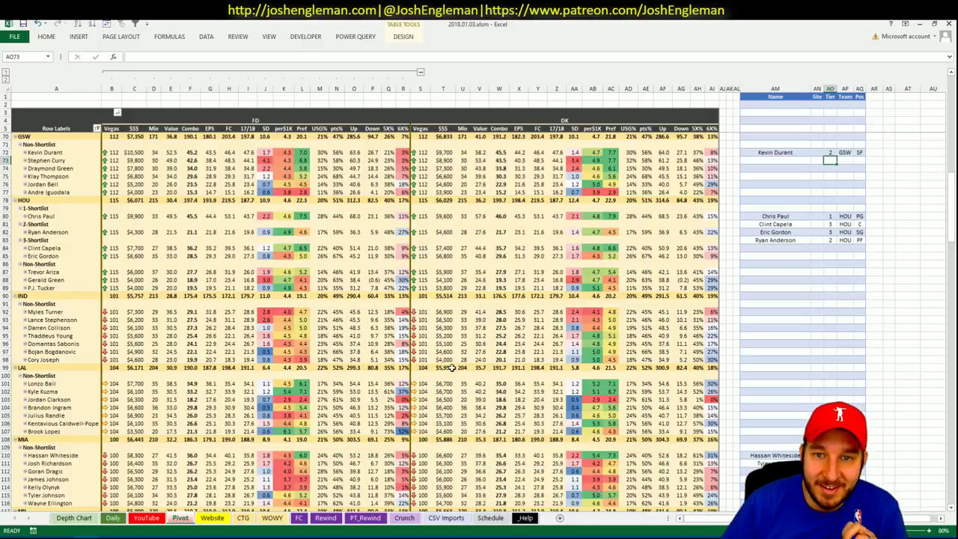
Add Stephen Curry to the Pivot sheet's shortlist directly below Kevin Durant, with tier 2
left_click(181, 518)
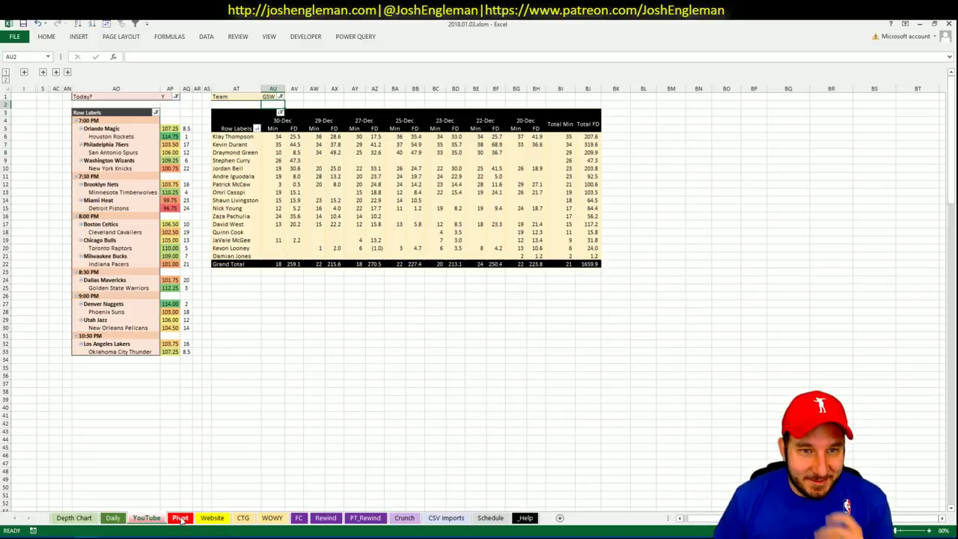
key("ctrl+Page_Down")
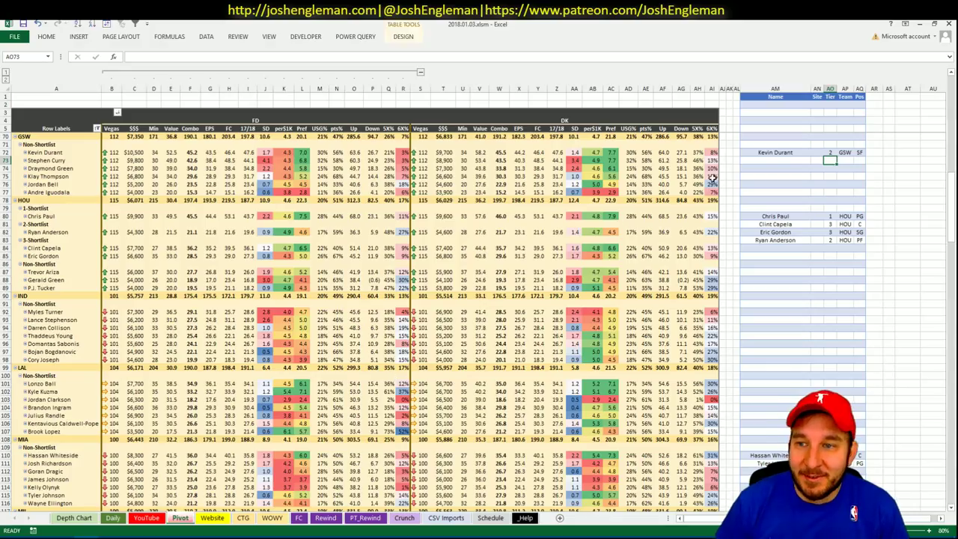
left_click(765, 158)
type("Stph")
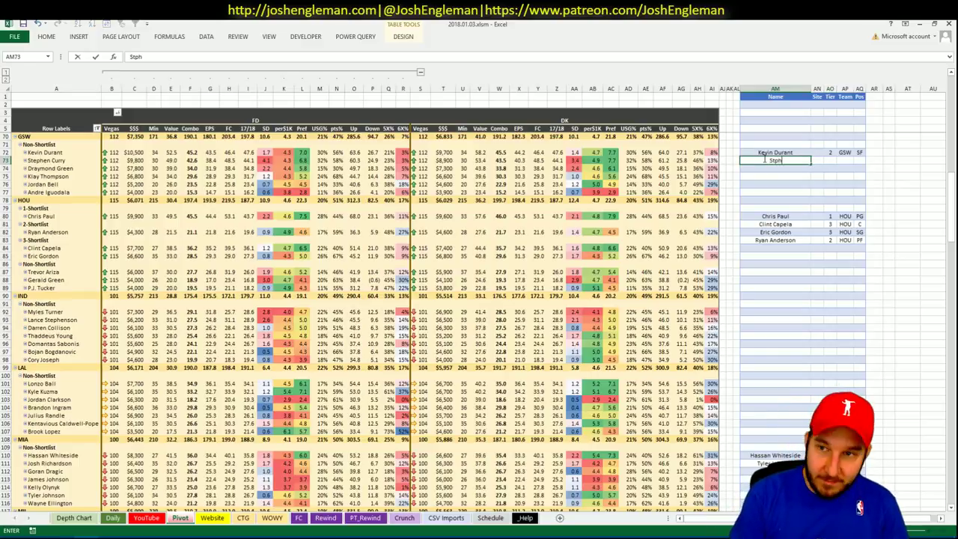
type("en Cu")
key("Escape")
type("Ste")
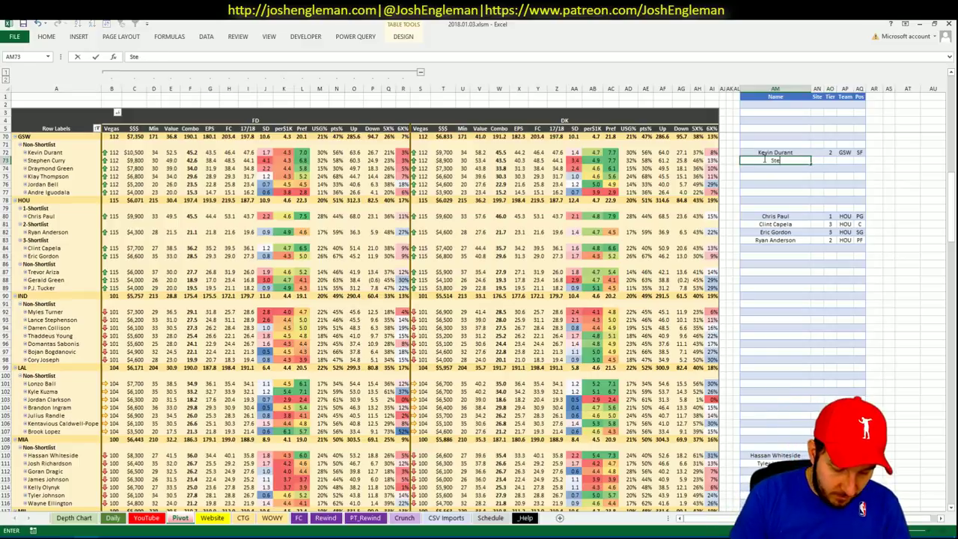
type("phen Curry")
key("Tab")
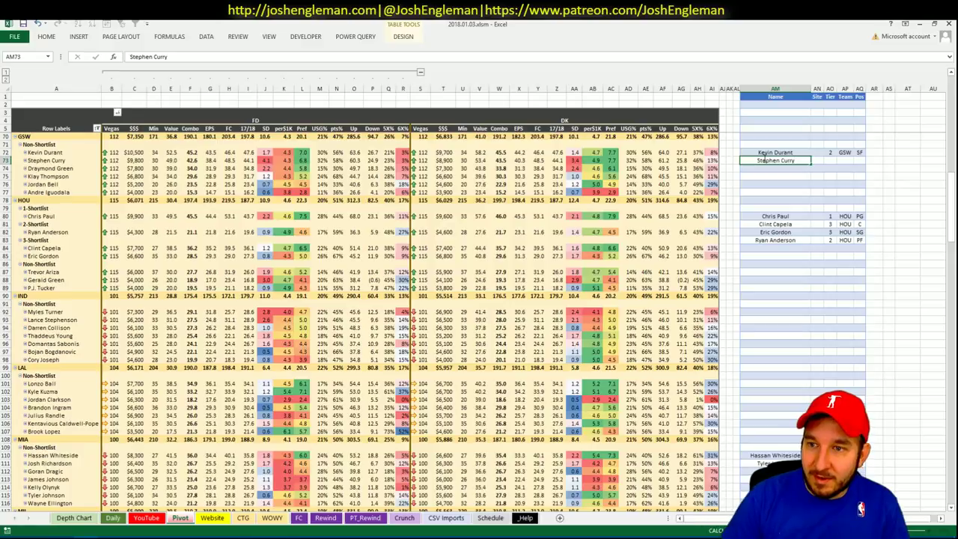
key("Tab")
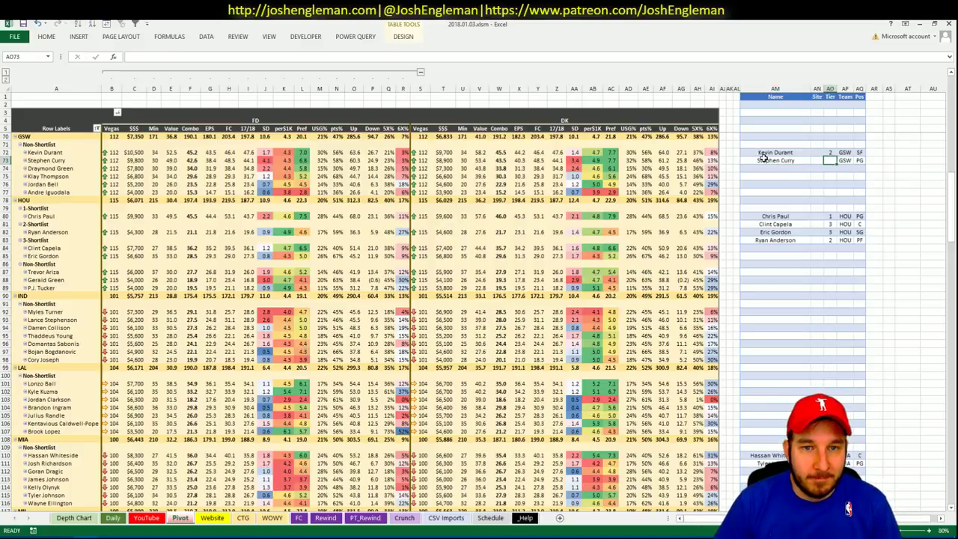
type("2")
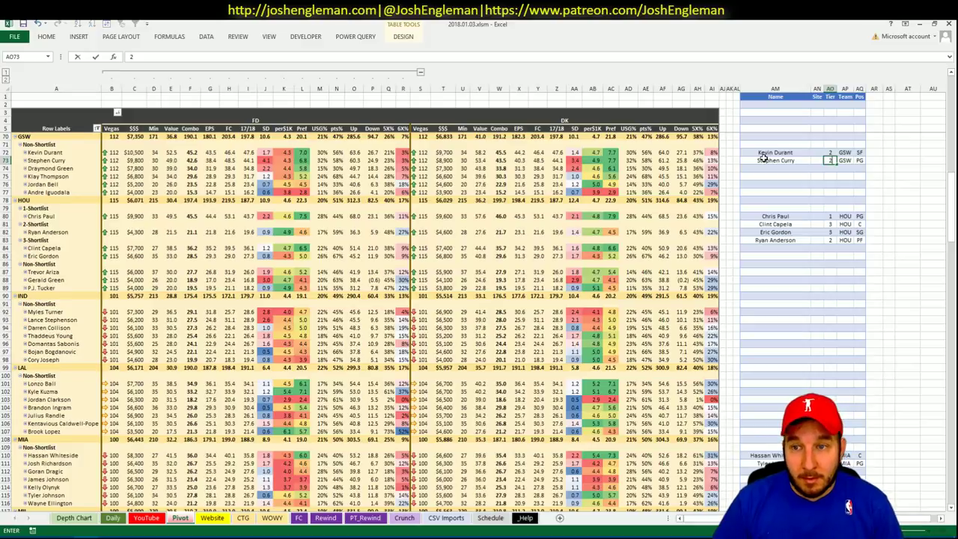
key("Return")
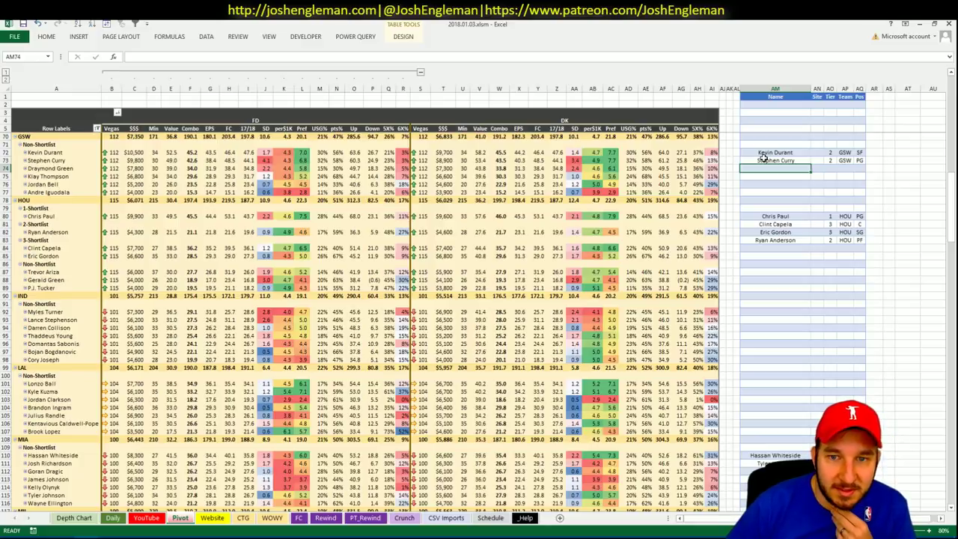
Check Golden State's recent games on the YouTube sheet against the Pivot sheet's projections
left_click(162, 518)
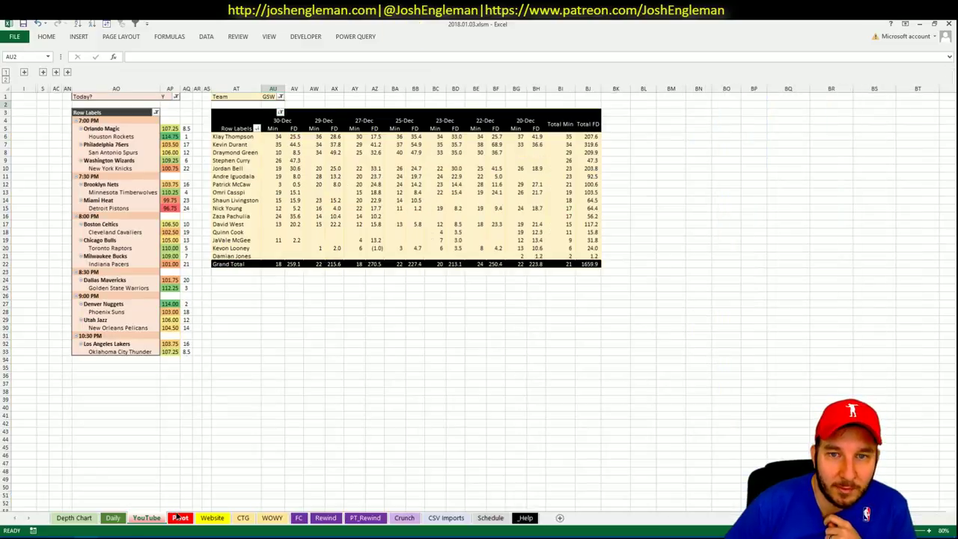
left_click(179, 518)
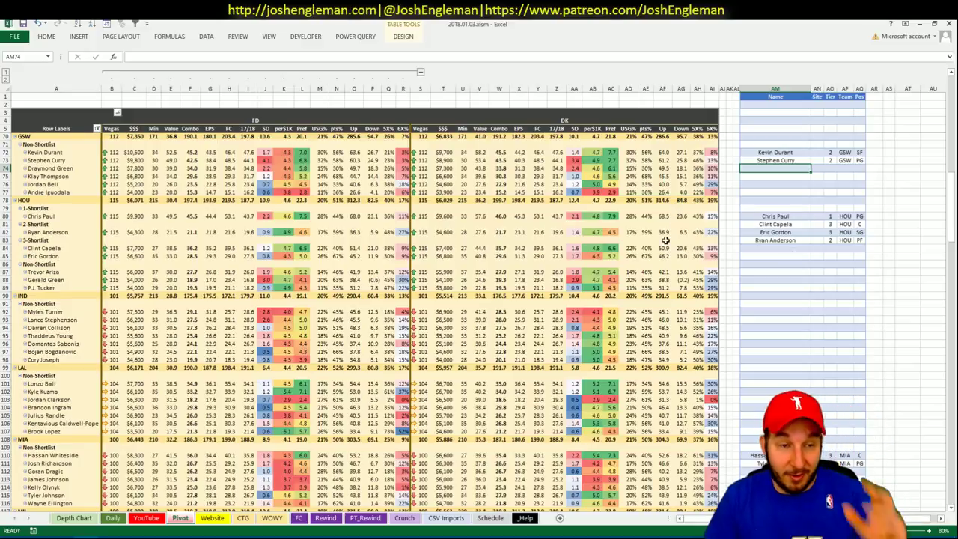
Set the opponent on the CTG sheet to PHO
left_click(243, 517)
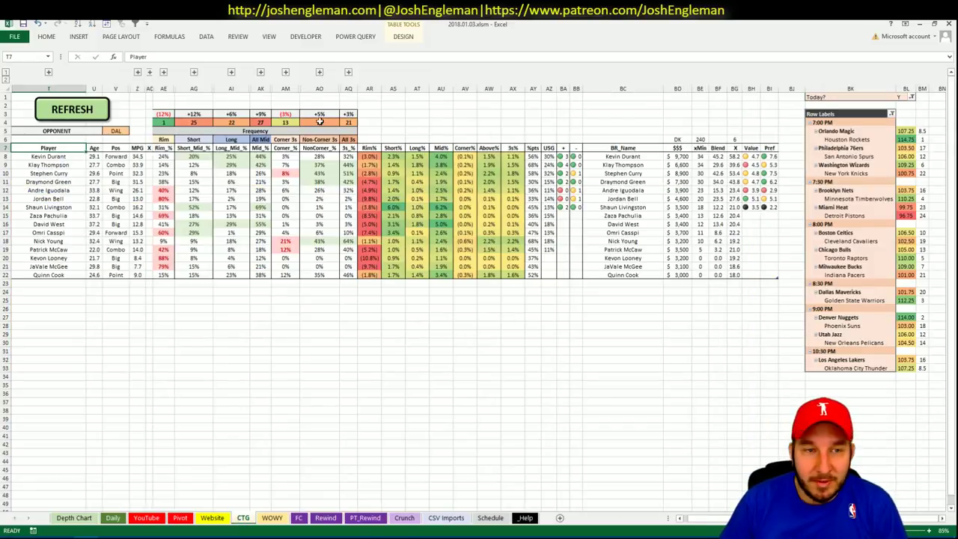
left_click(120, 130)
type("PHO")
key("Return")
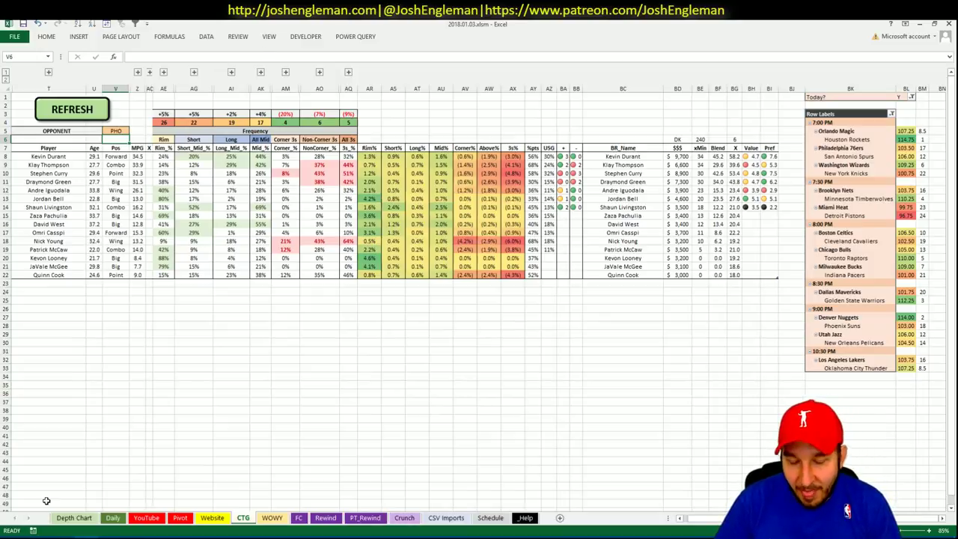
Switch to Cleaning the Glass in the browser and open the Denver Nuggets team page
key("alt+Tab")
left_click(221, 99)
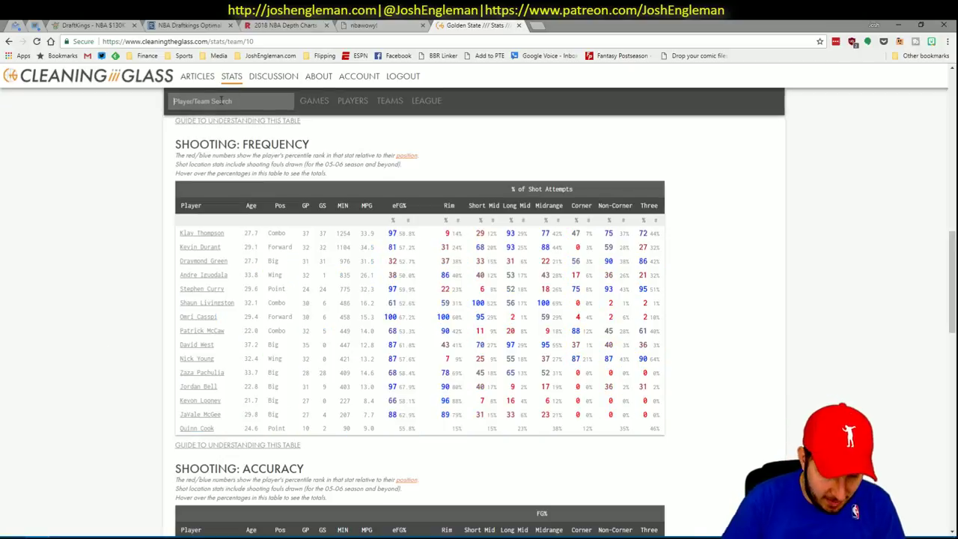
type("nug")
key("Down")
key("Return")
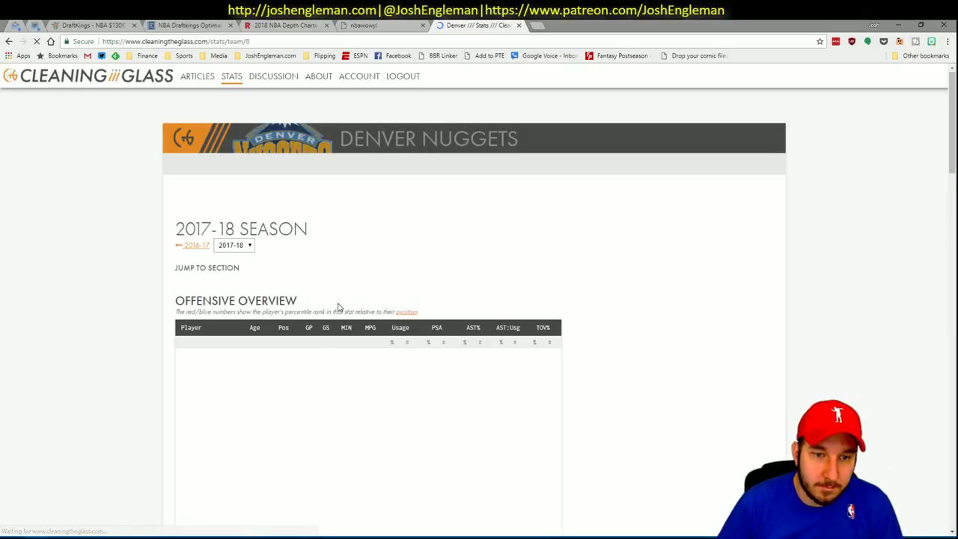
Copy Denver's Shooting: Frequency player rows into the CTG sheet's player table in Excel, starting at the first player row, and refresh the table
left_click(324, 280)
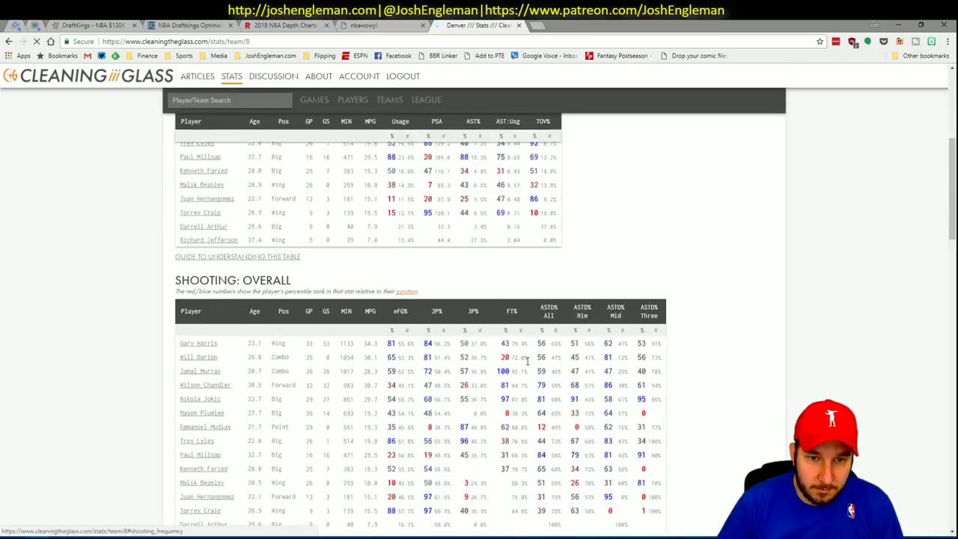
left_click_drag(660, 445, 182, 233)
key("ctrl+c")
key("alt+Tab")
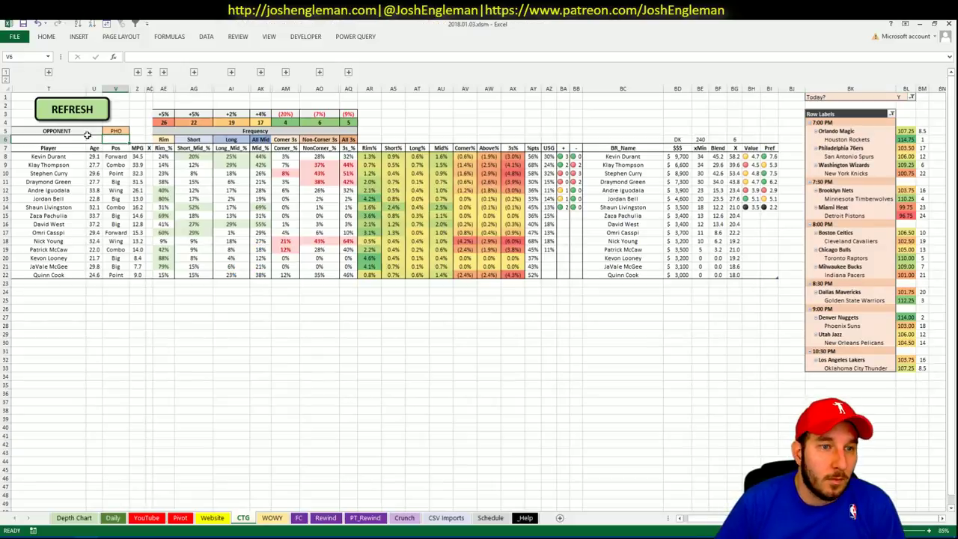
right_click(70, 156)
left_click(103, 197)
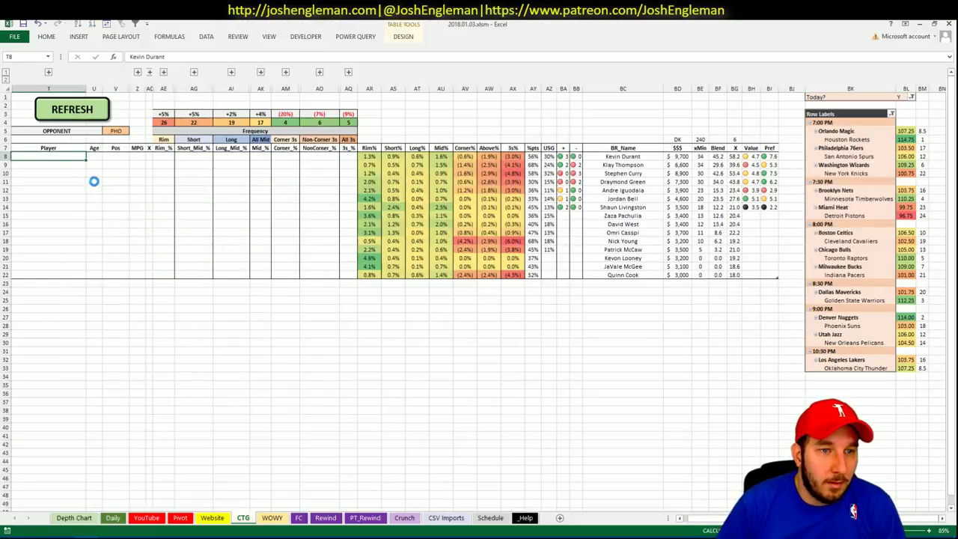
left_click(148, 331)
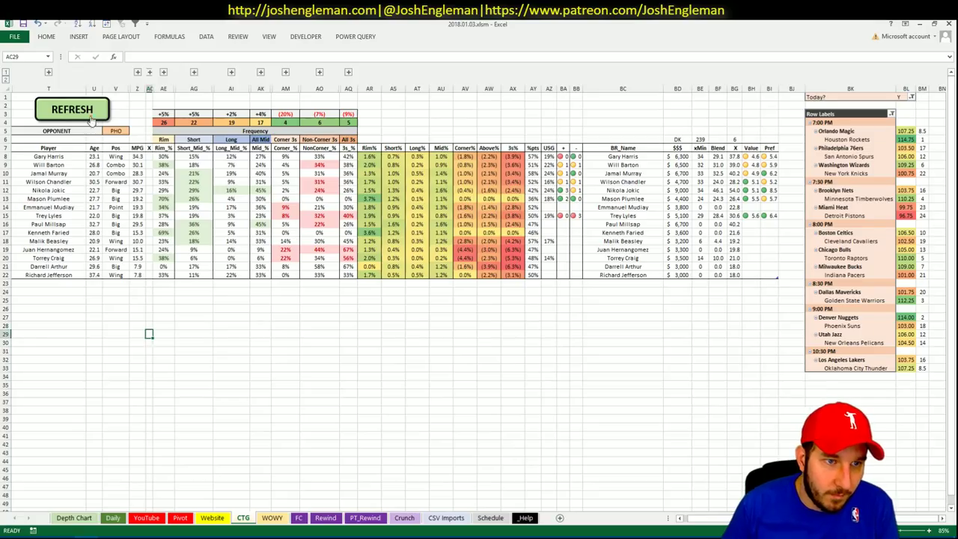
left_click(89, 114)
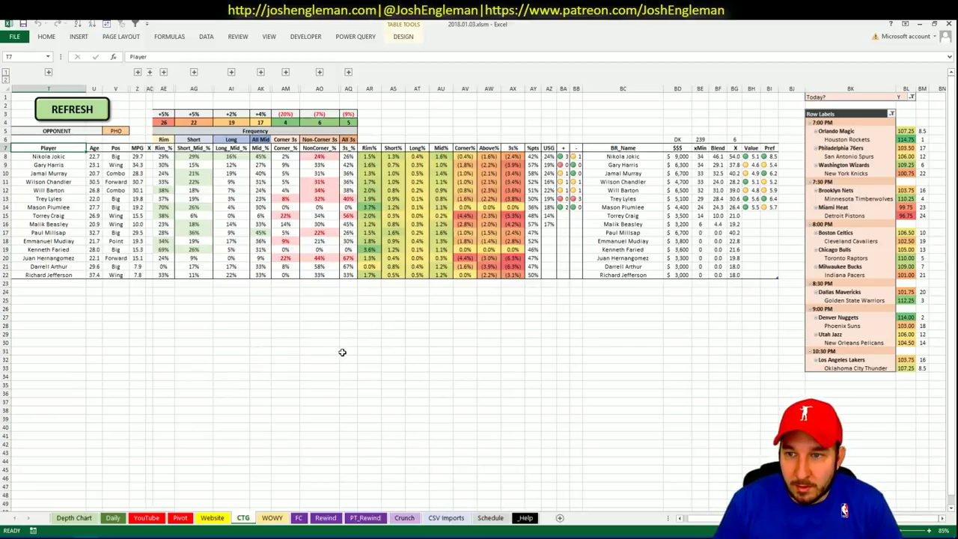
Review Denver's projections on the Pivot sheet and select the shortlist Name cell in Nikola Jokic's row
left_click(242, 518)
key("ctrl+Page_Up")
key("ctrl+Page_Up")
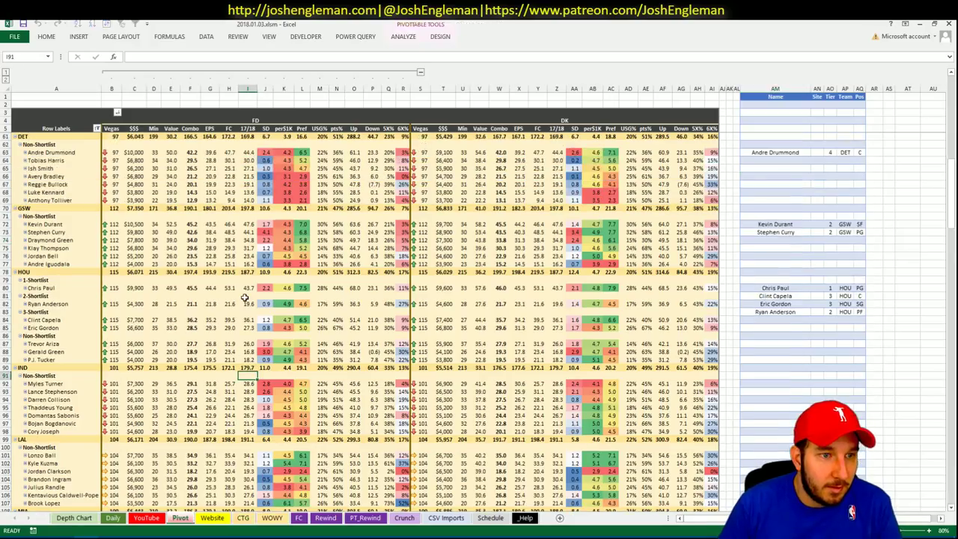
scroll(244, 303, "up", 7)
scroll(244, 299, "down", 1)
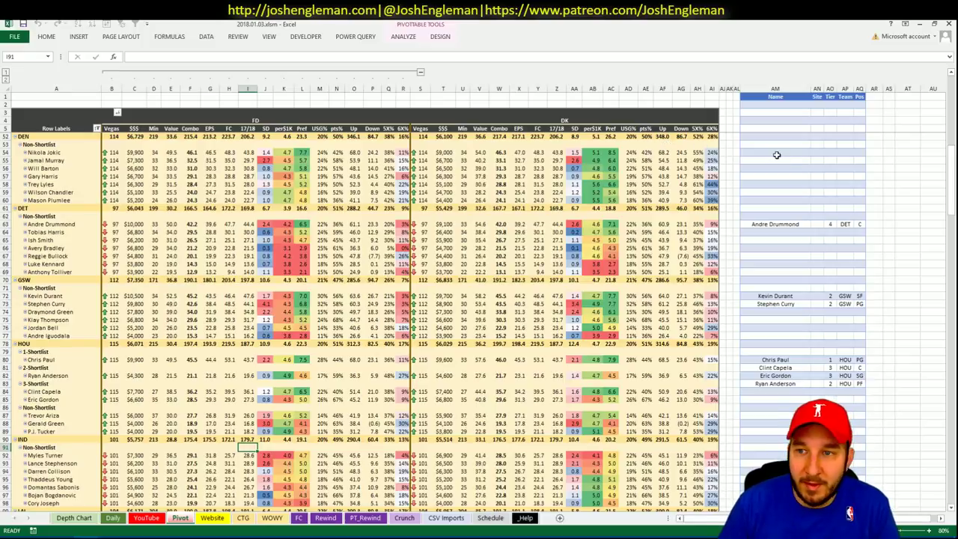
left_click(775, 153)
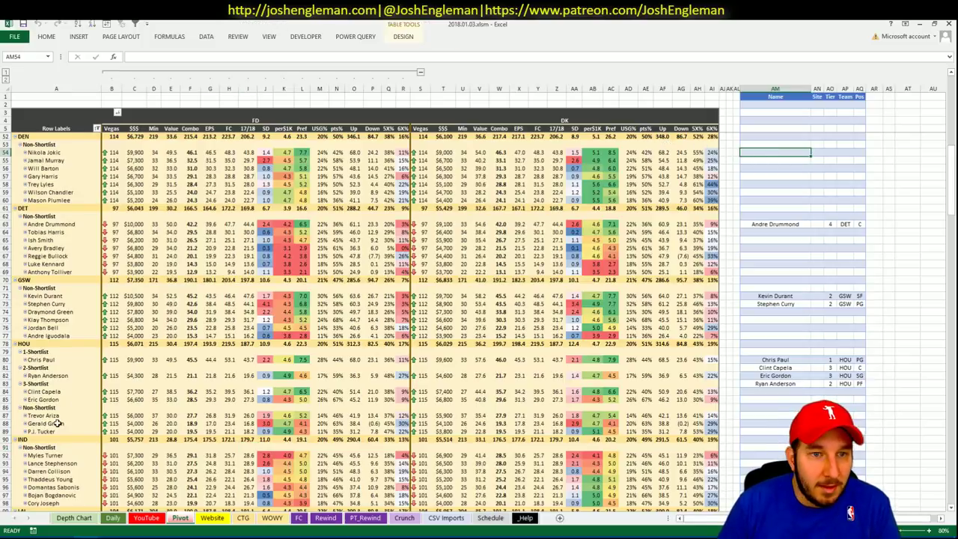
Filter the recent games table on the YouTube sheet to team DEN
left_click(135, 517)
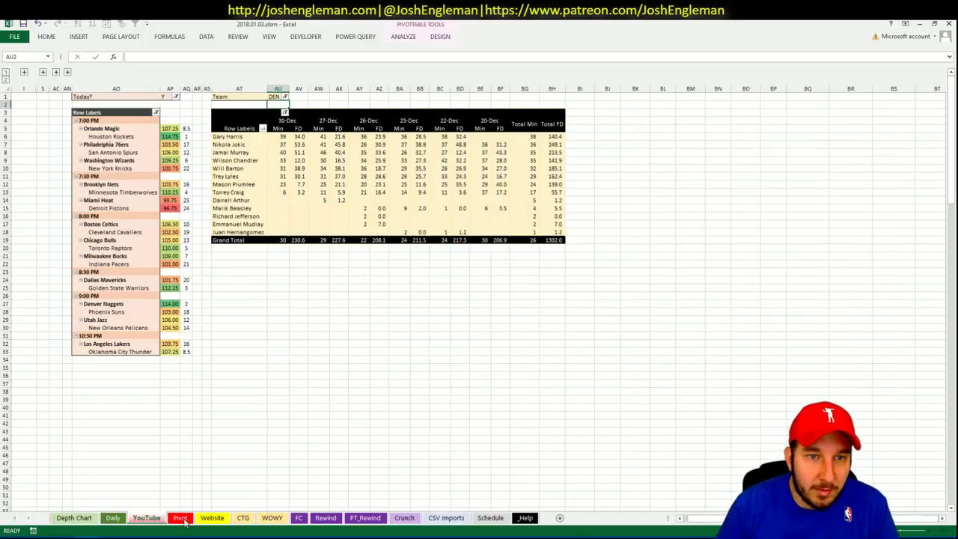
key("Return")
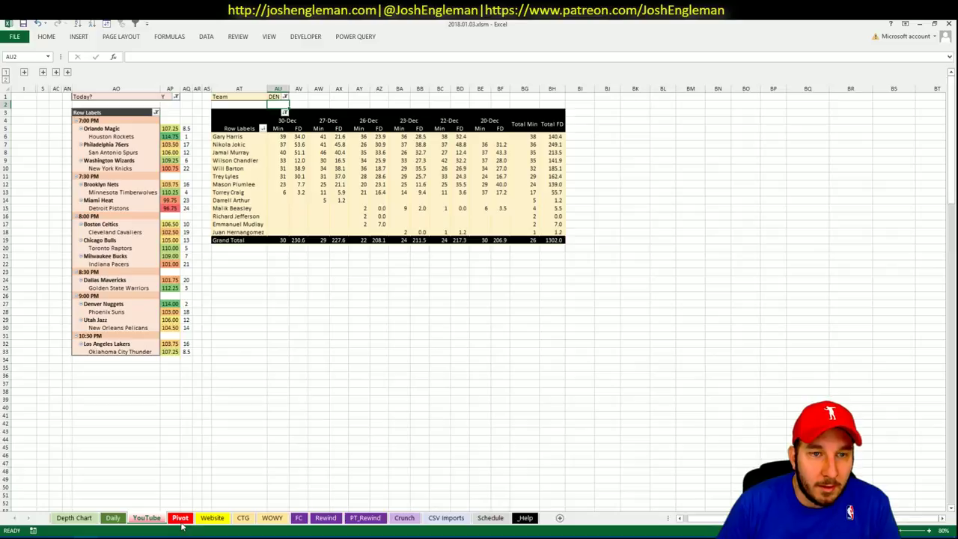
Add Nikola Jokic to the Pivot sheet's shortlist in his own projection row, with tier 1
left_click(180, 518)
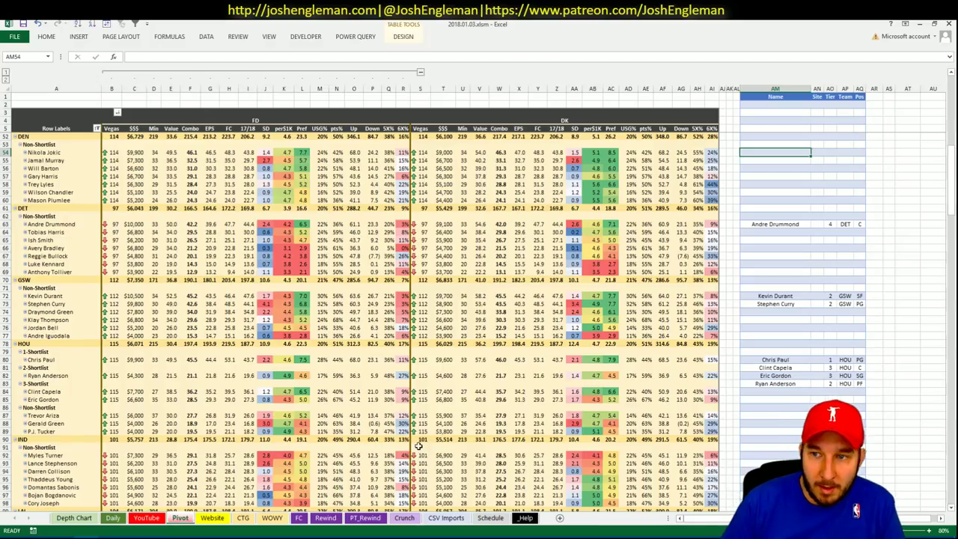
type("Nikola J")
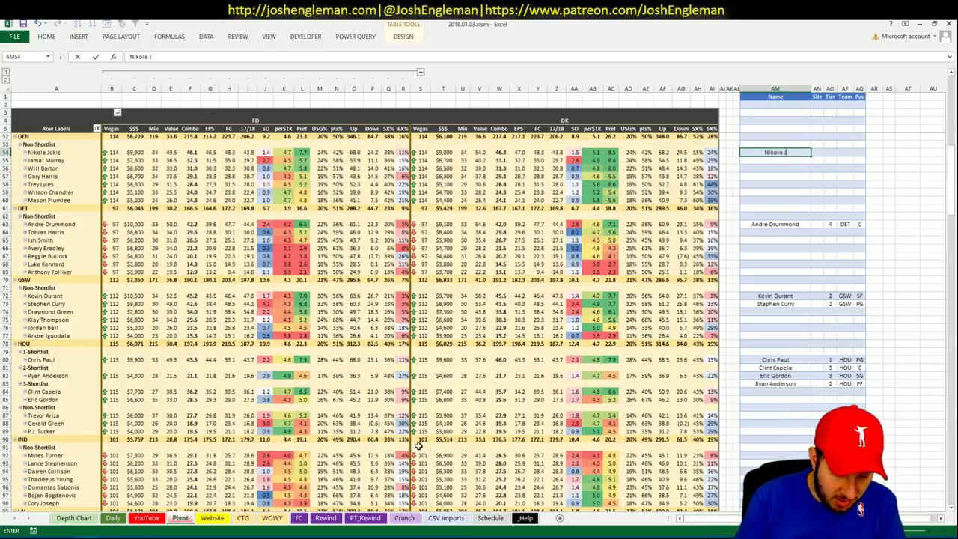
type("okic")
key("Return")
key("Right")
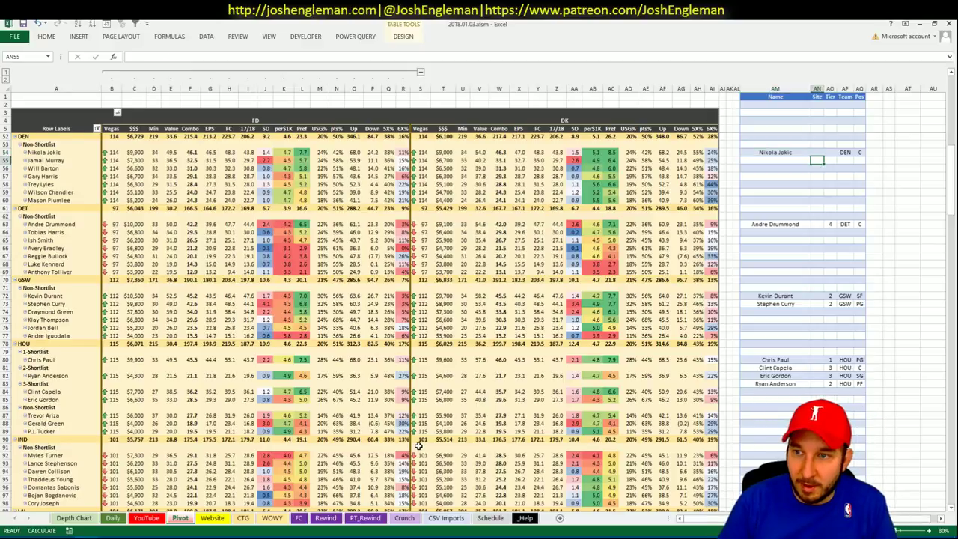
key("Up")
key("Right")
type("1")
key("ctrl+Return")
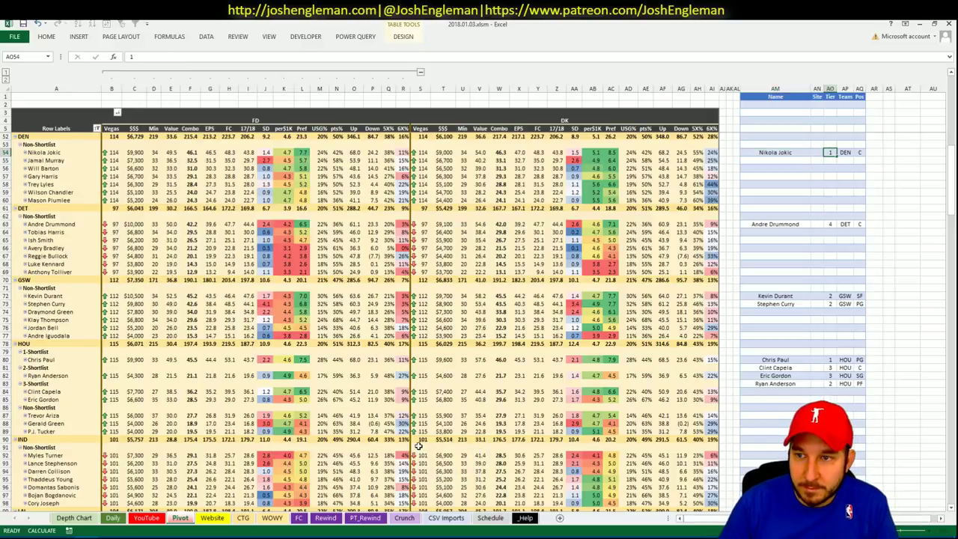
key("Down")
key("Left")
key("Left")
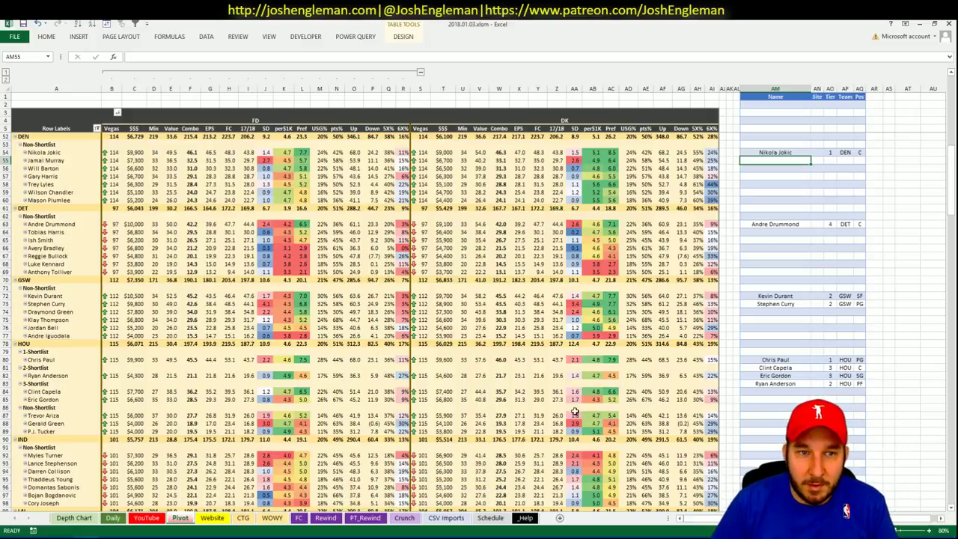
Recheck Denver's recent games on the YouTube sheet and return to Denver's projections on the Pivot sheet
left_click(179, 519)
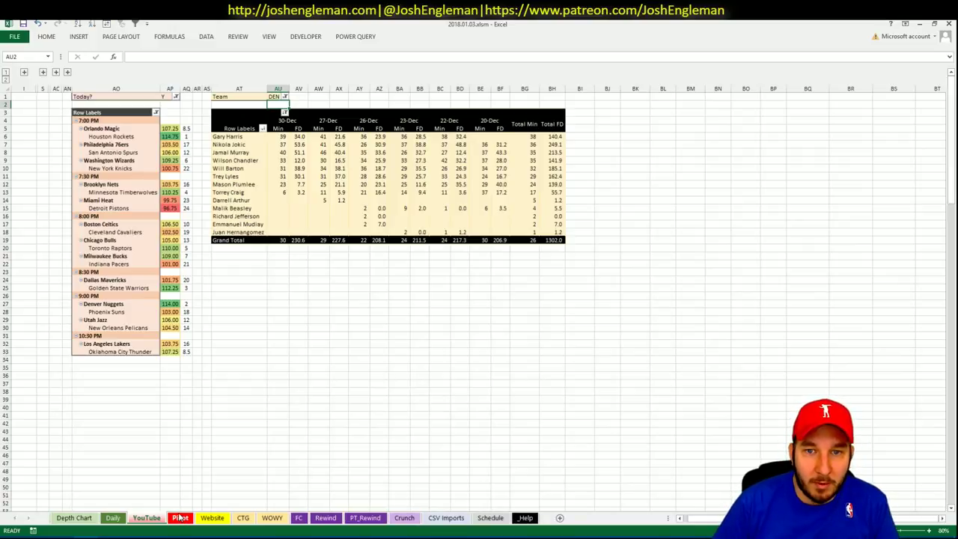
left_click(180, 517)
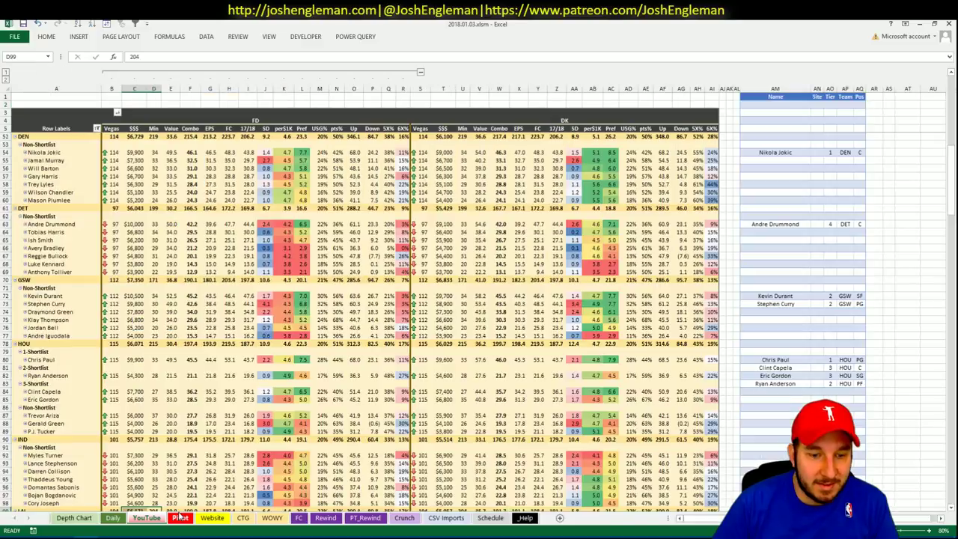
mouse_move(206, 472)
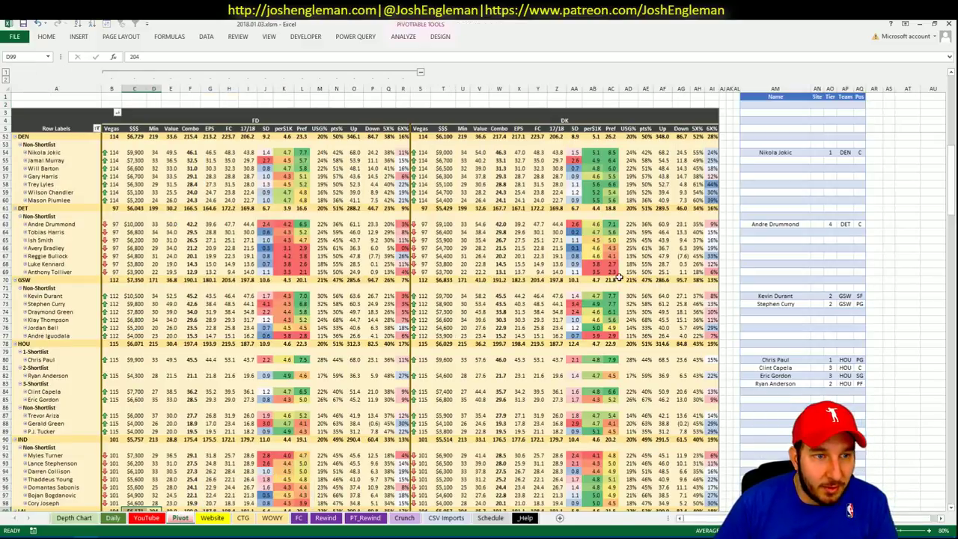
Add Jamal Murray to the Pivot sheet's shortlist directly below Nikola Jokic, with tier 2
left_click(782, 161)
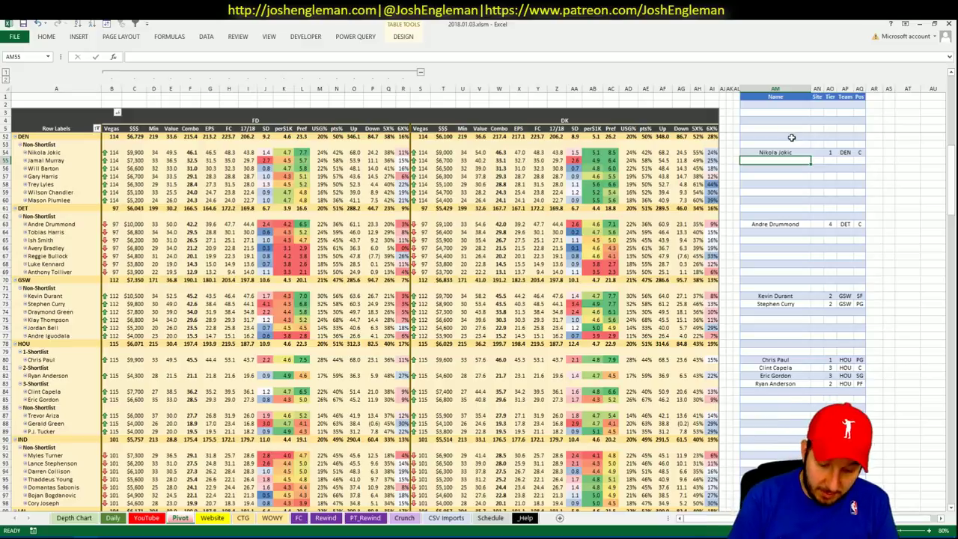
type("Jamall Muray")
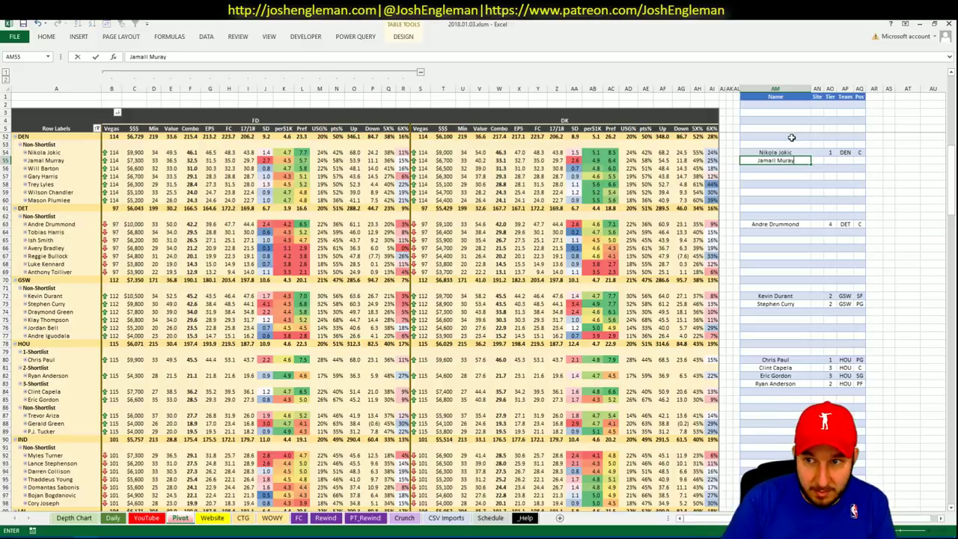
key("BackSpace")
key("BackSpace")
type("ray")
key("ctrl+Return")
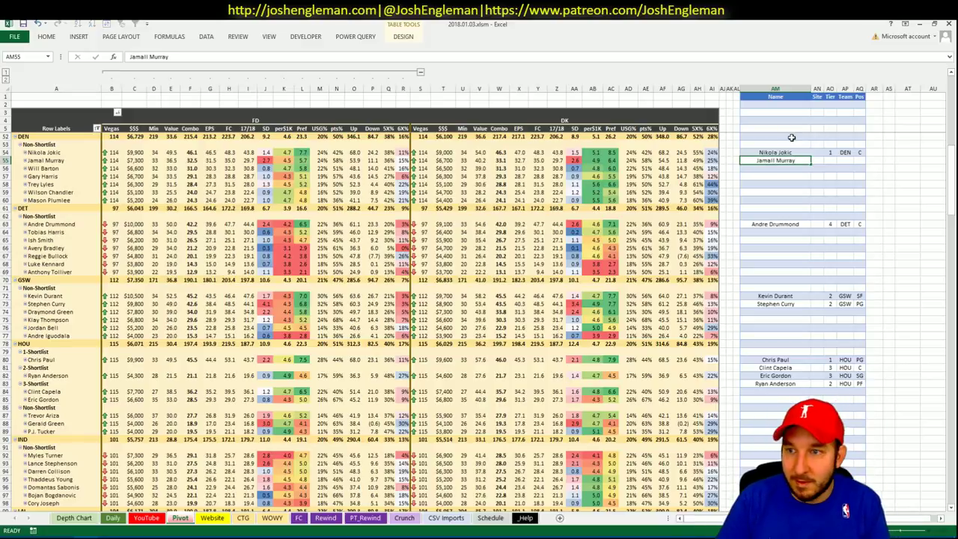
key("Right")
key("Right")
type("2")
key("ctrl+Return")
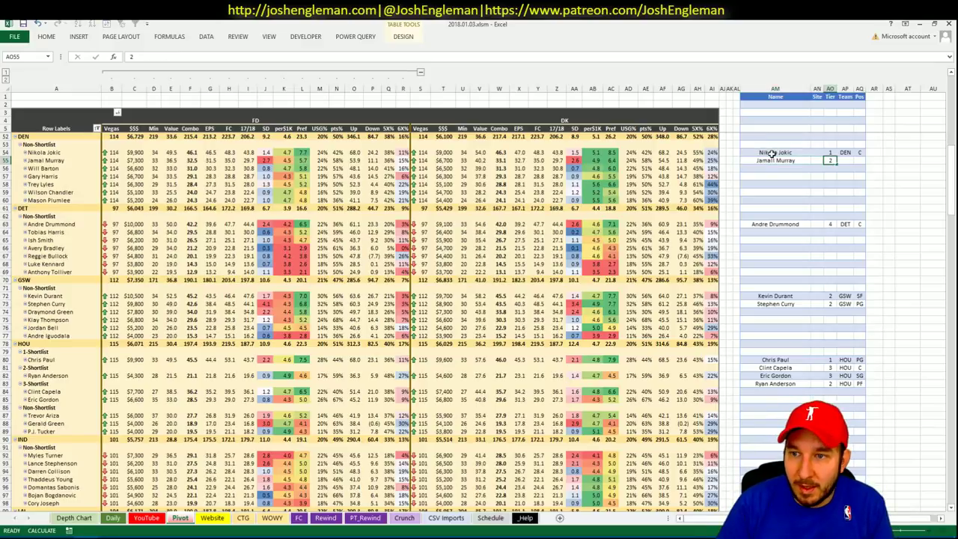
left_click(770, 159)
key("F2")
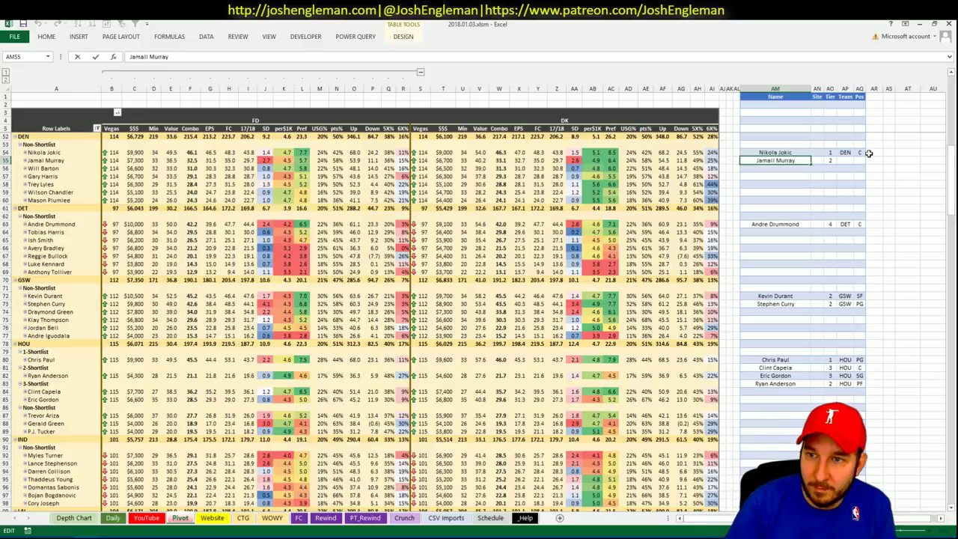
key("BackSpace")
key("Return")
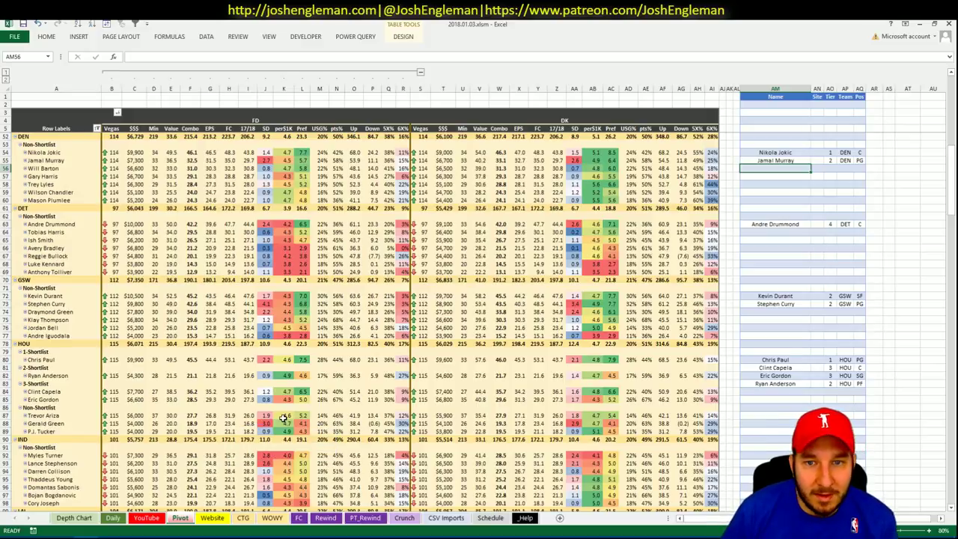
Compare the remaining Denver players' recent games on the YouTube sheet with their Pivot sheet projections
left_click(147, 517)
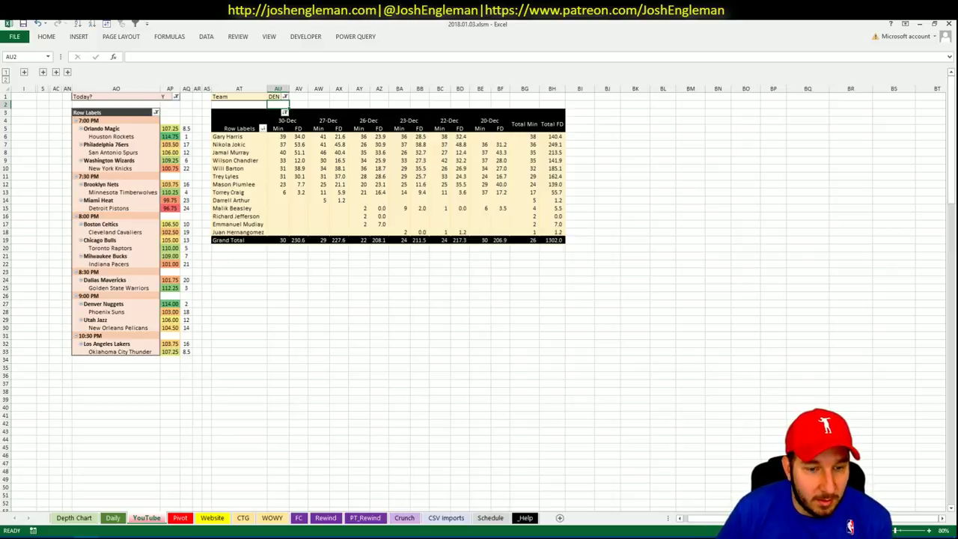
left_click(180, 519)
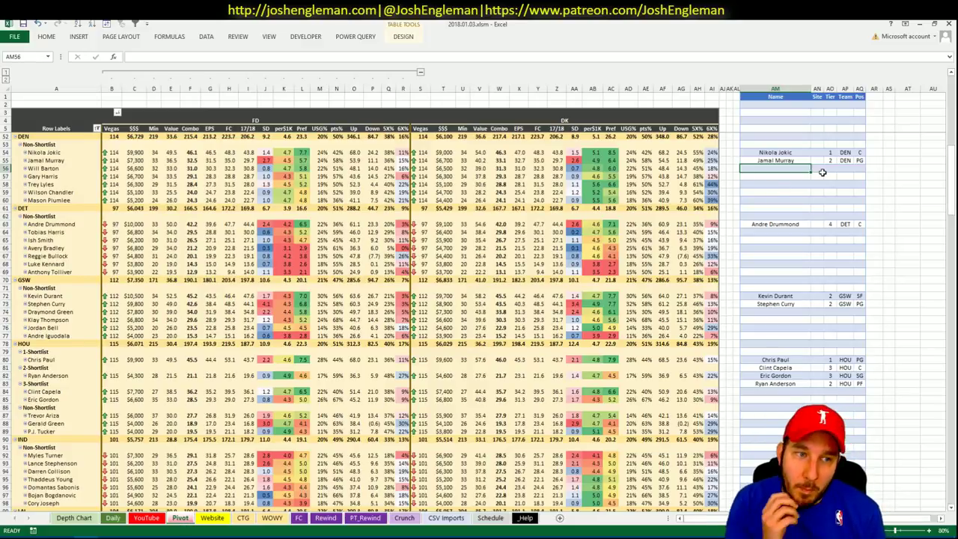
Switch to FantasyCruncher's DraftKings NBA page in the browser and limit the player list to the SG position
key("alt+Tab")
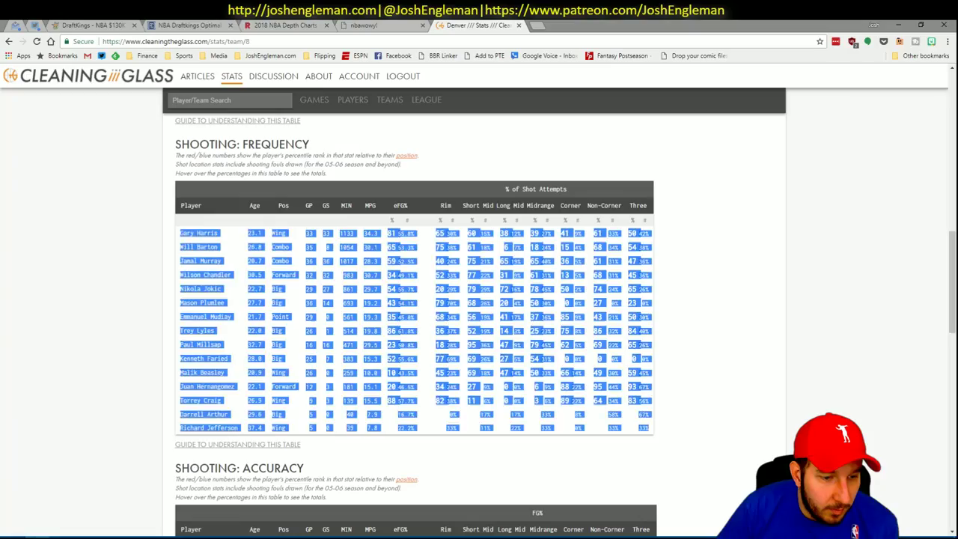
left_click(196, 24)
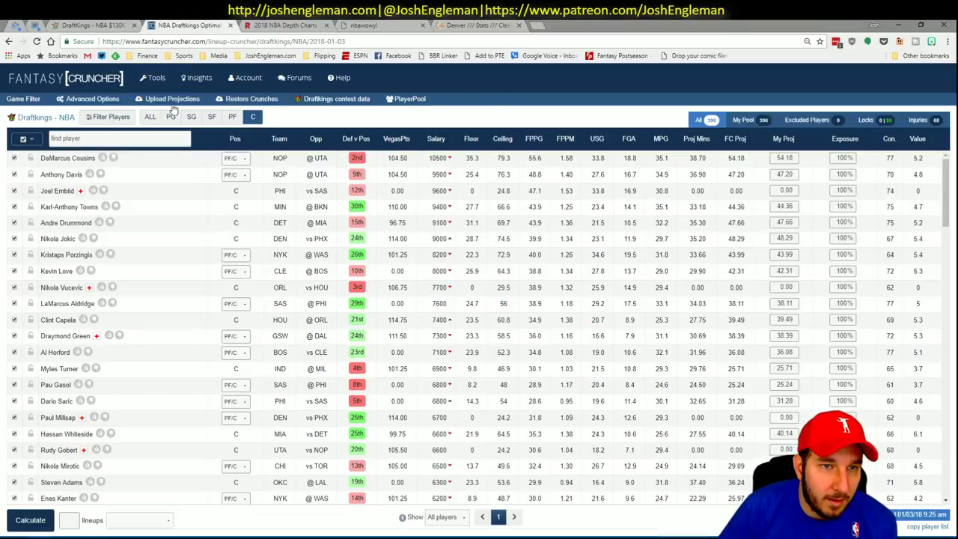
left_click(191, 116)
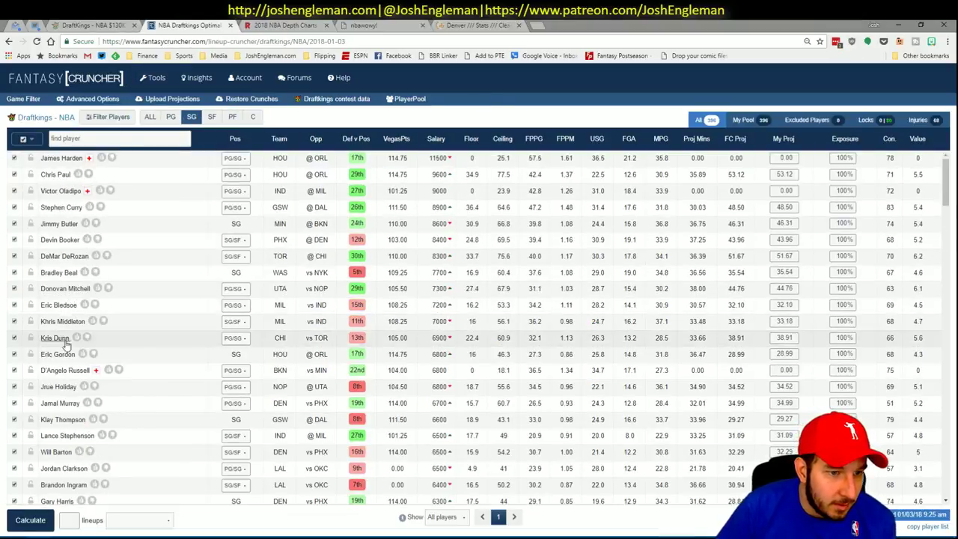
Check Will Barton's game log and news in FantasyCruncher's player details, and switch back to the Excel workbook
left_click(57, 451)
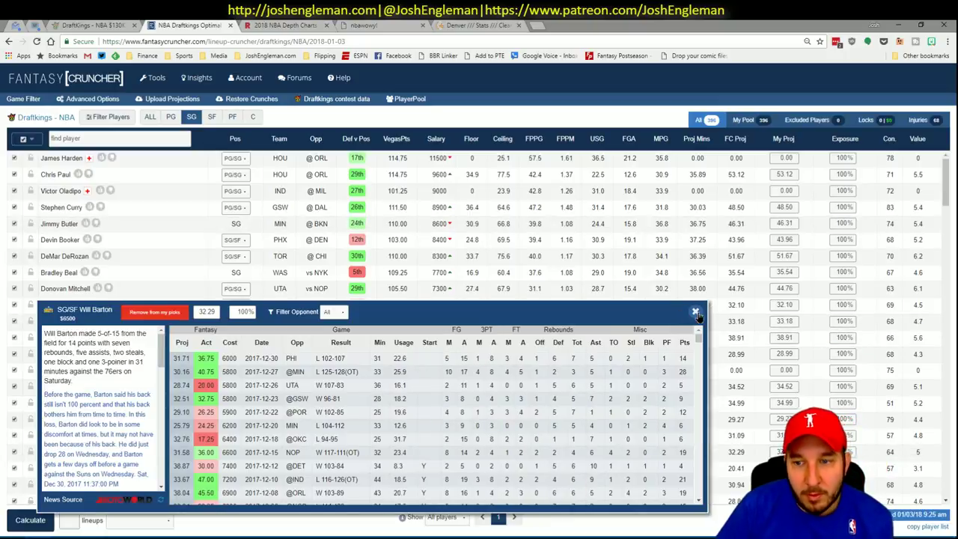
left_click(683, 312)
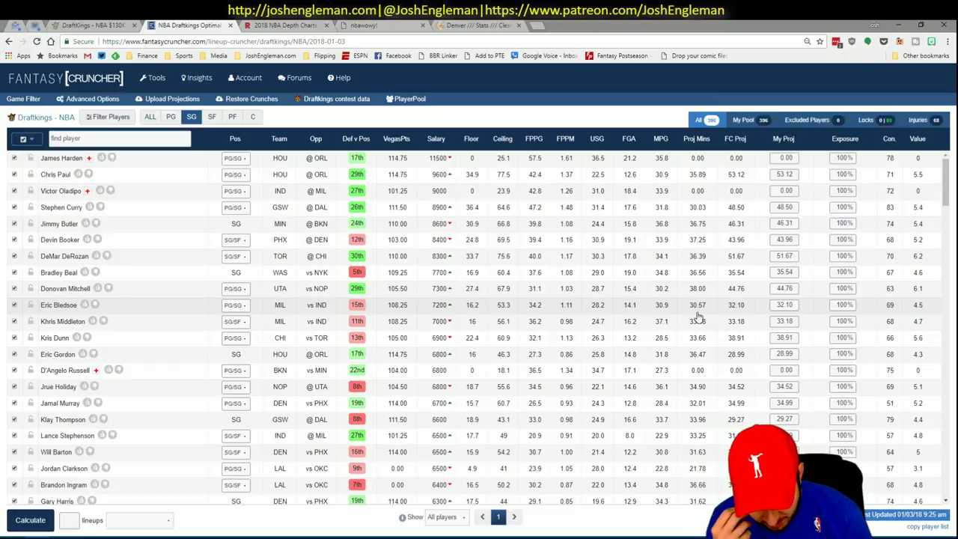
key("alt+Tab")
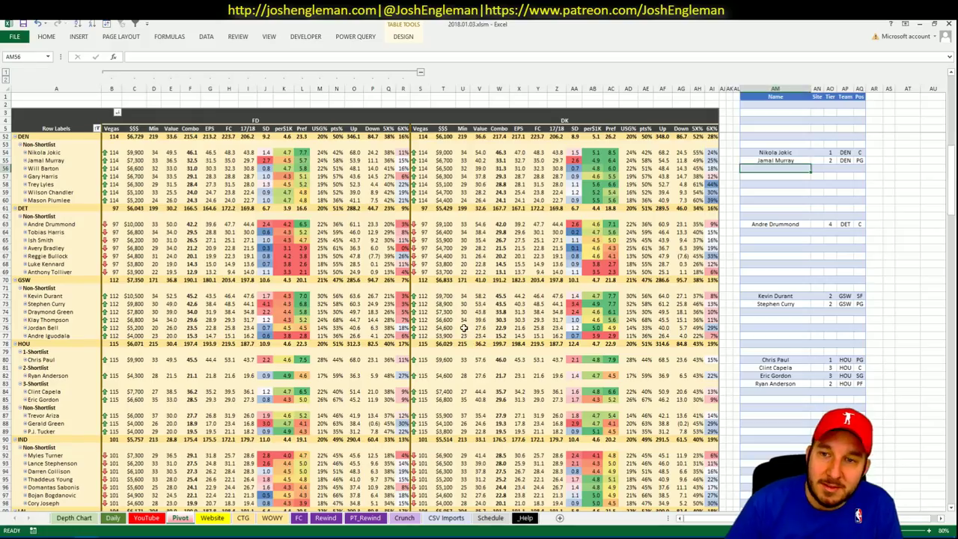
Add Will Barton to the Pivot sheet's shortlist directly below Jamal Murray, with tier 2
type("Will Bar")
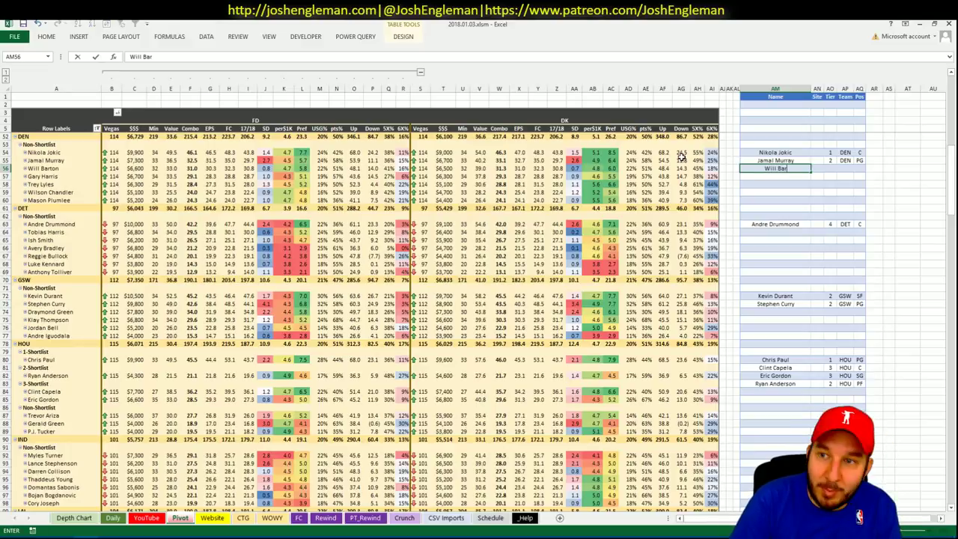
type("ton")
key("Tab")
key("Tab")
type("2")
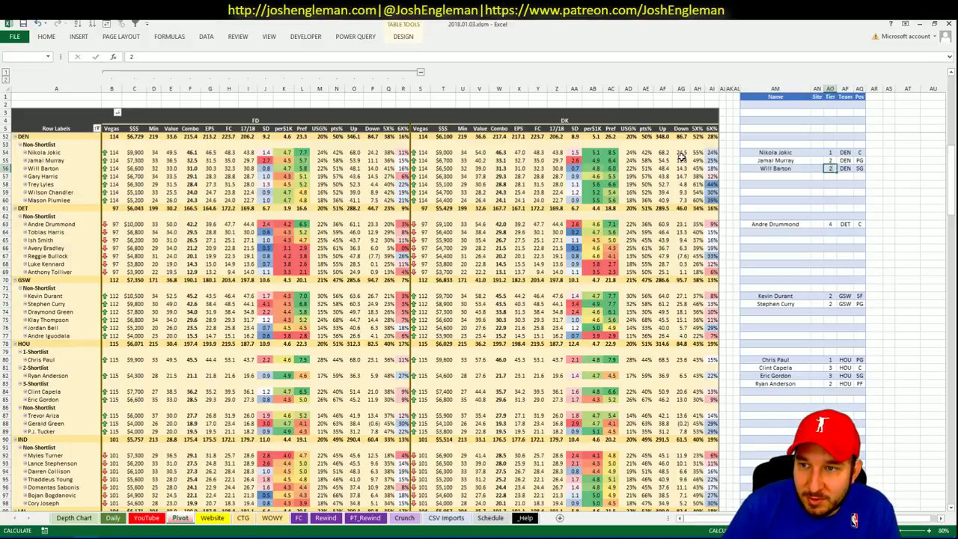
key("Return")
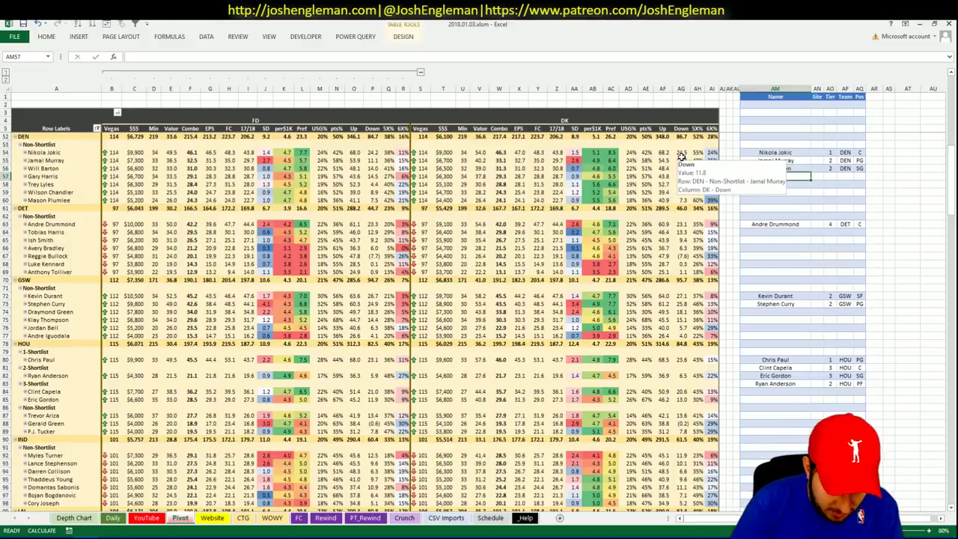
Add Gary Harris to the shortlist directly below Will Barton, with tier 3
type("Gary Harris")
key("Tab")
key("Tab")
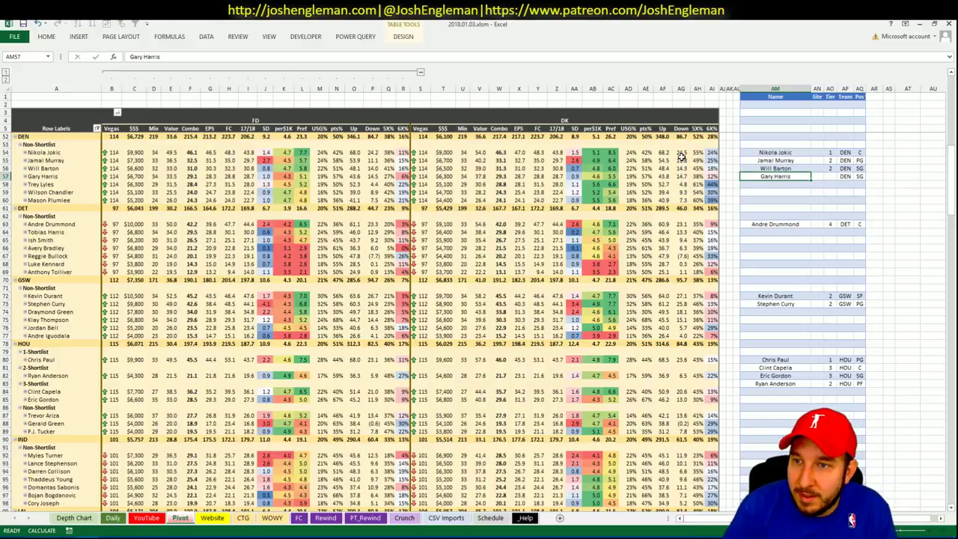
type("3")
key("Return")
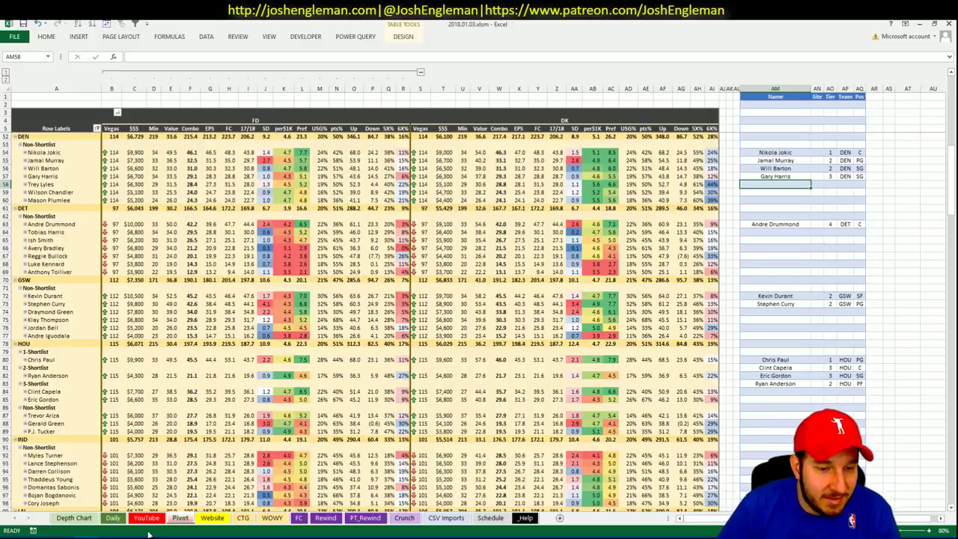
Review Denver's recent games on the YouTube sheet and shooting data on the CTG sheet, ending on the Pivot sheet
left_click(180, 518)
left_click(147, 518)
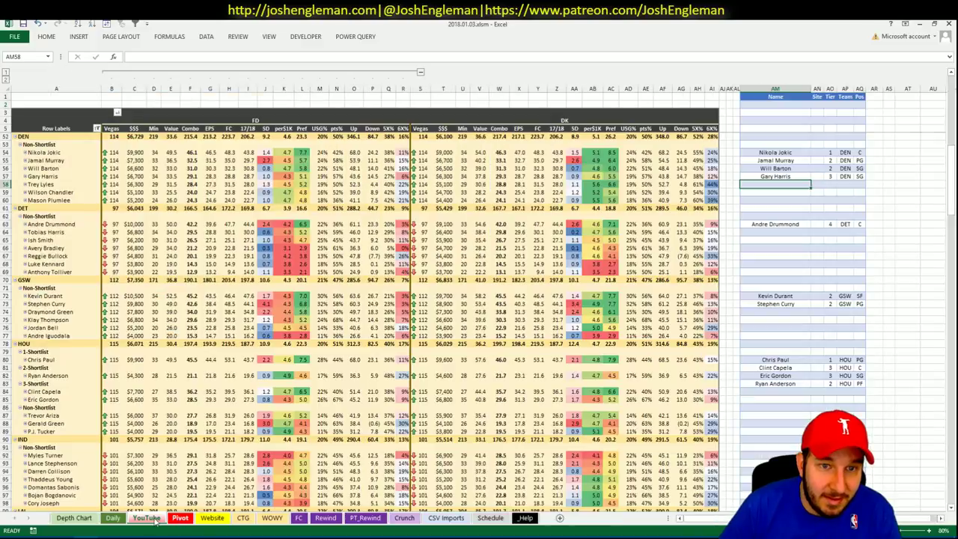
key("ctrl+Page_Down")
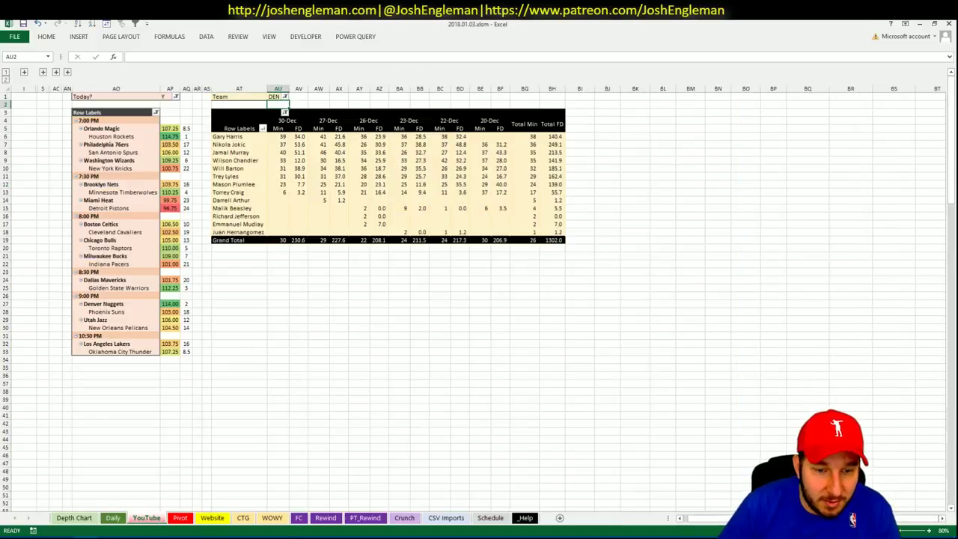
key("ctrl+Page_Up")
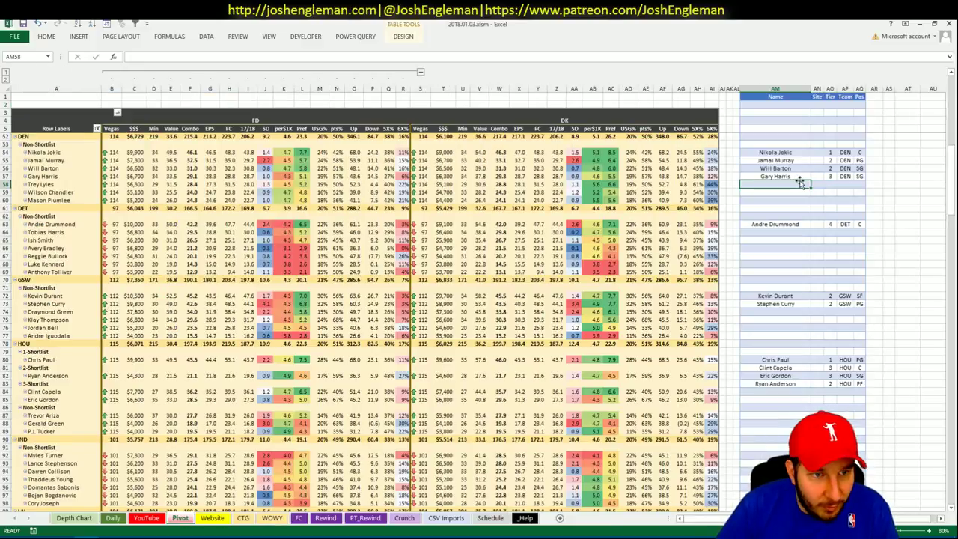
left_click(246, 518)
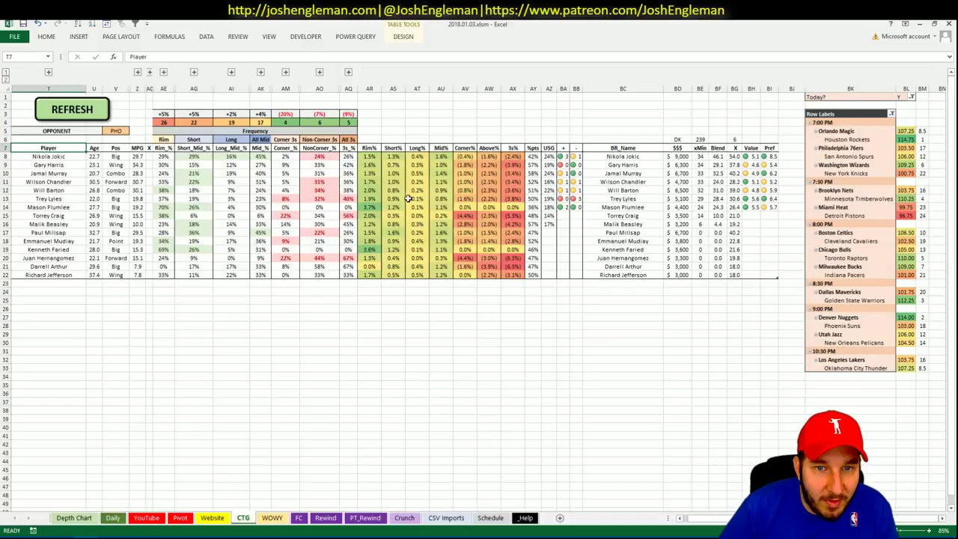
left_click(180, 518)
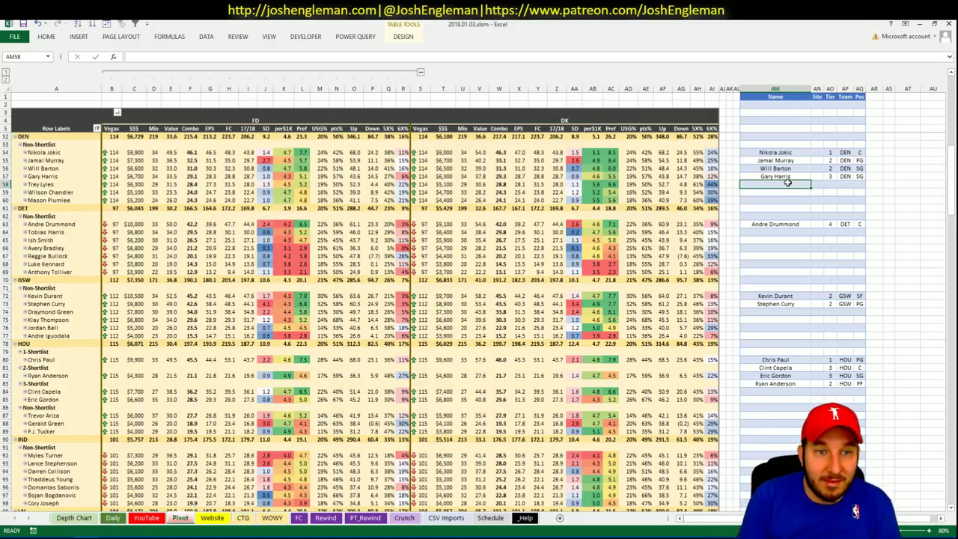
Add Trey Lyles to the shortlist directly below Gary Harris, with tier 3
type("T")
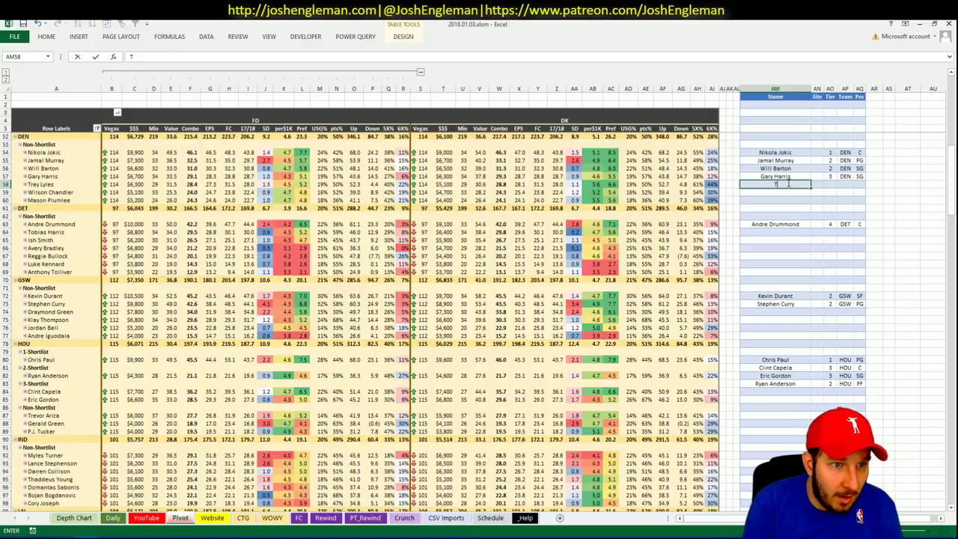
type("rey Lyles")
key("Tab")
key("Tab")
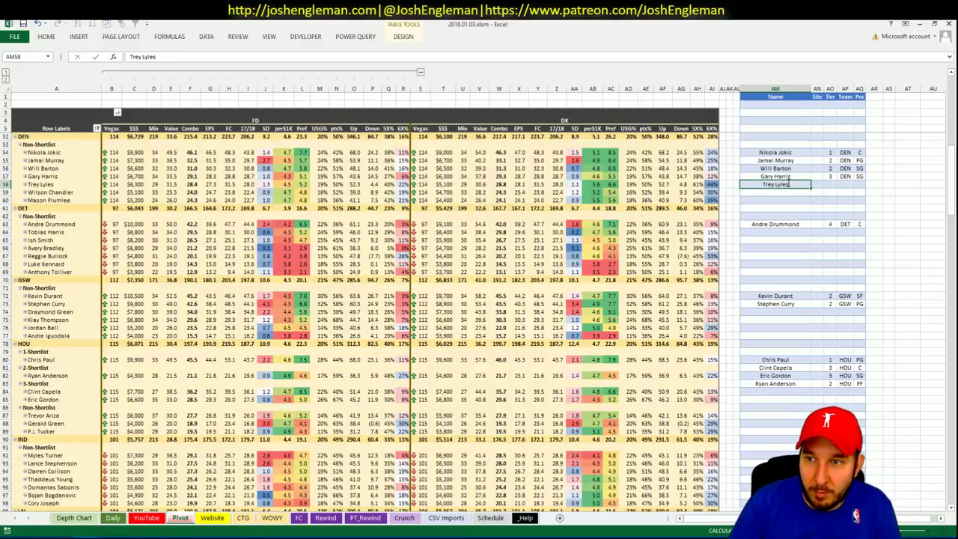
type("3")
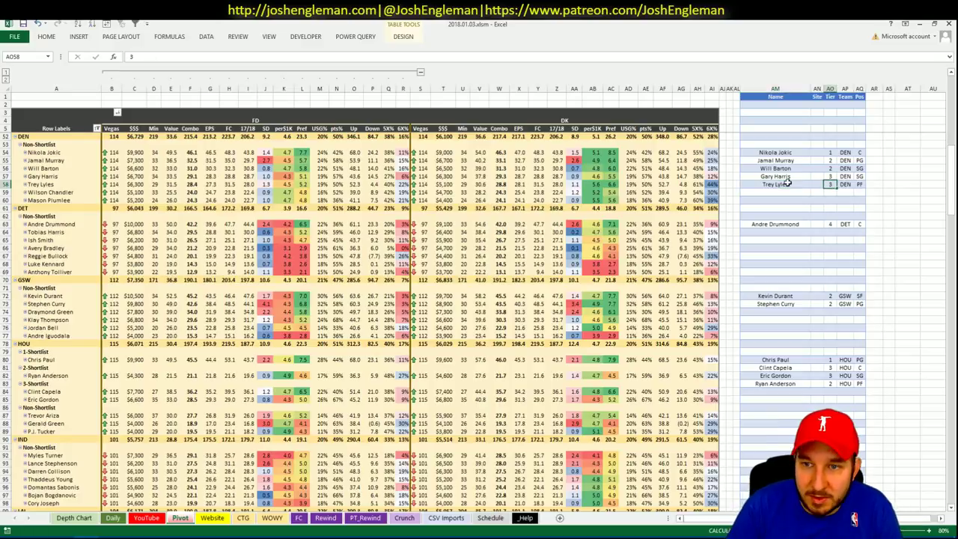
key("Return")
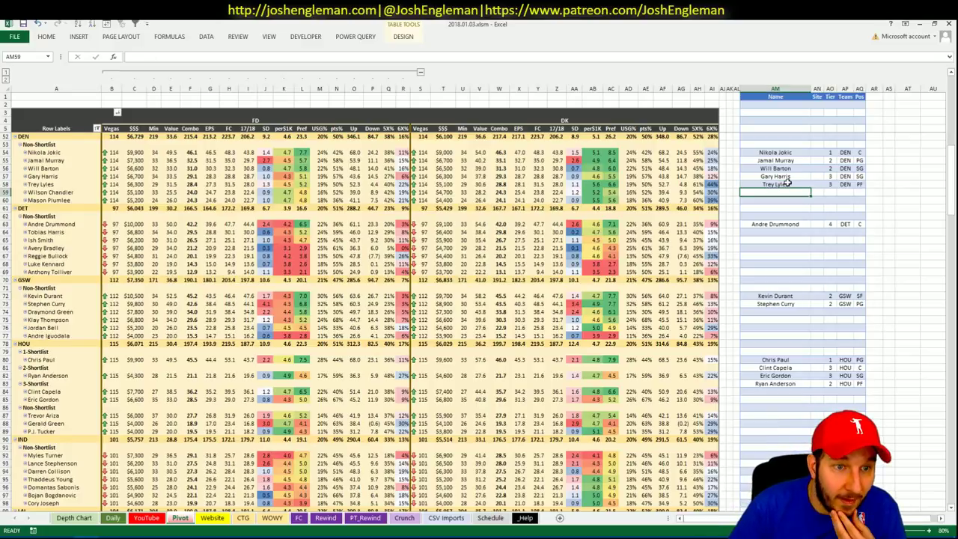
Enter DK as the Site for Trey Lyles in the Denver shortlist
key("Up")
key("Right")
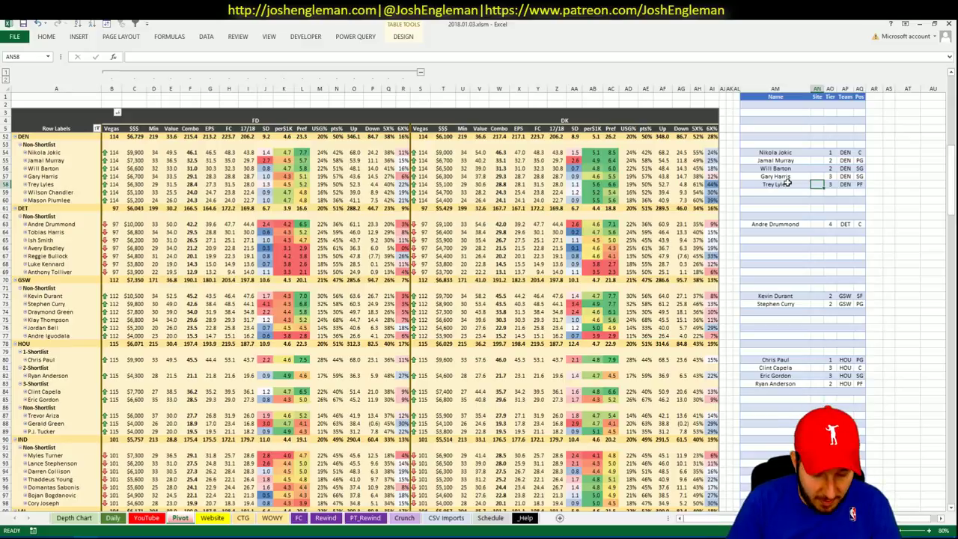
type("DK")
key("Return")
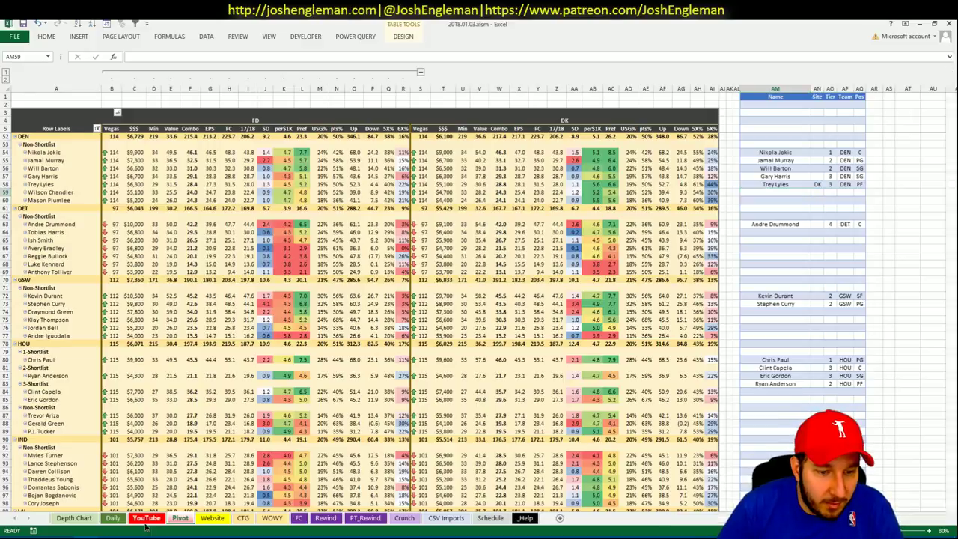
Check Denver's recent game log in the YouTube sheet, and add Wilson Chandler to the Pivot sheet's Denver shortlist with Tier 3
left_click(178, 519)
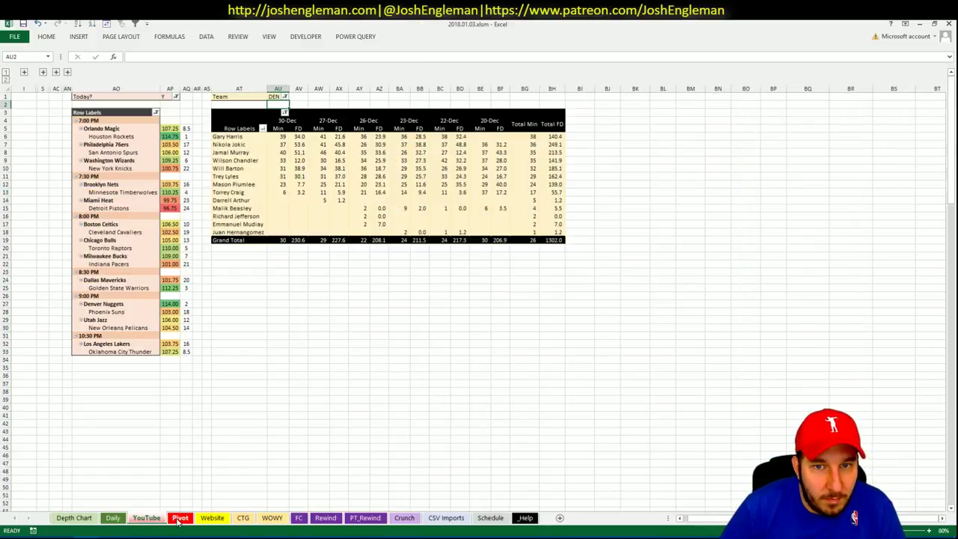
key("ctrl+Page_Up")
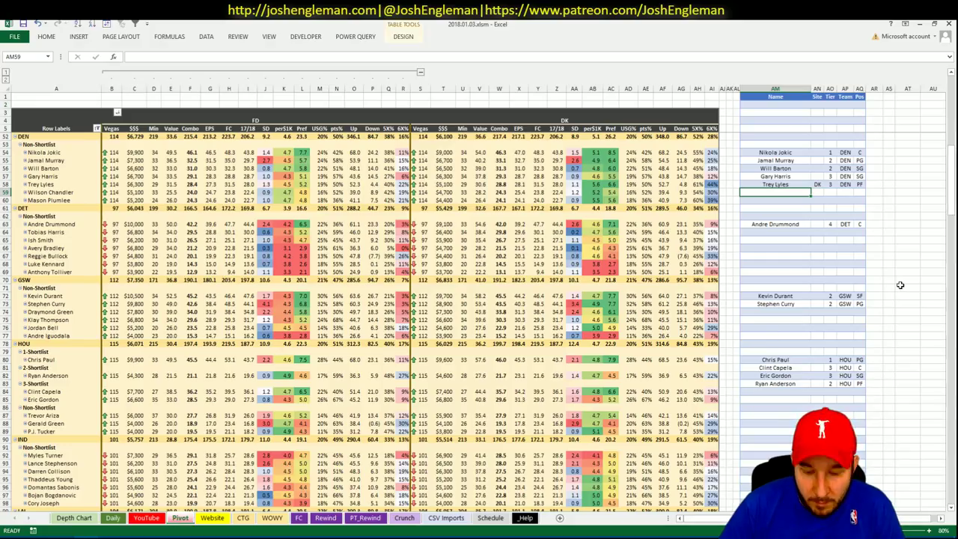
type("Wilson Chandle")
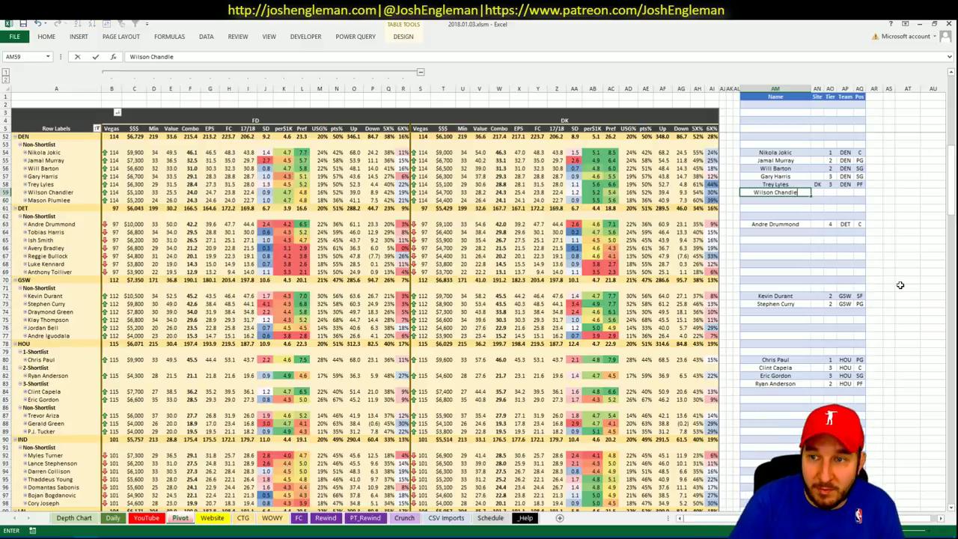
type("r")
key("ctrl+Return")
key("Right")
key("Right")
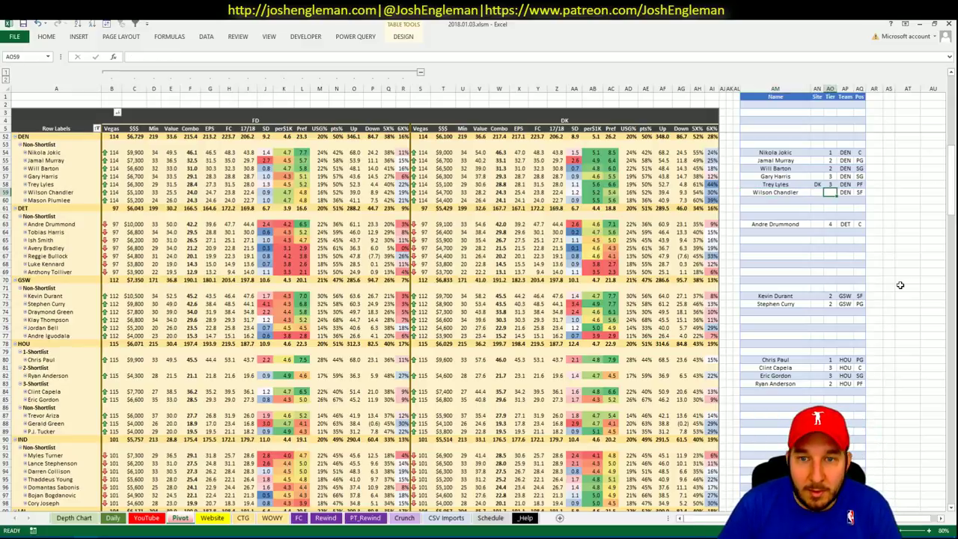
type("3")
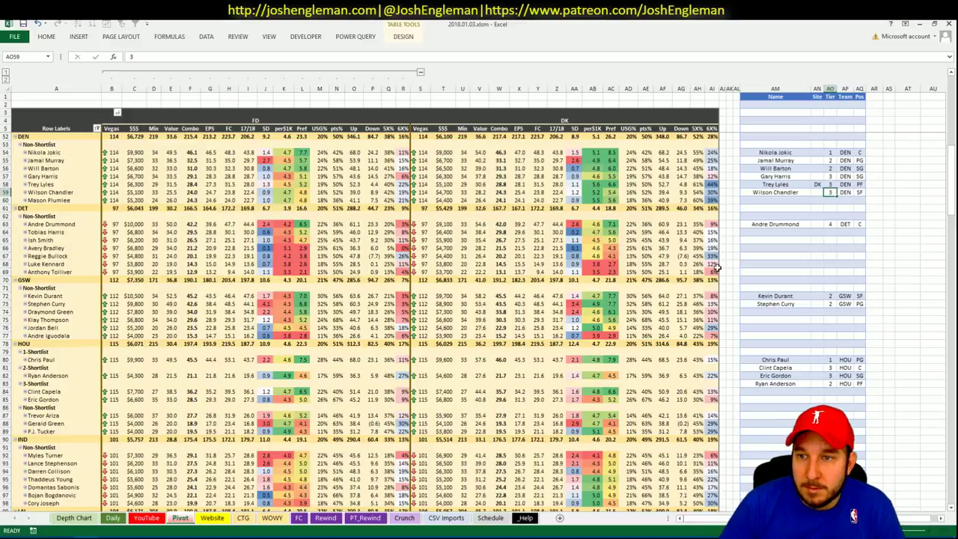
key("Return")
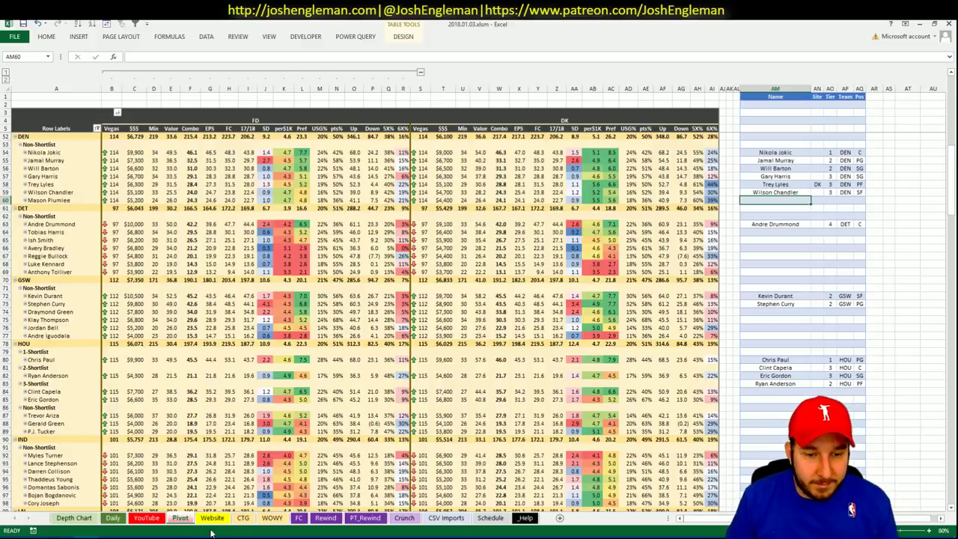
Set the opponent in the CTG sheet to DEN
left_click(243, 517)
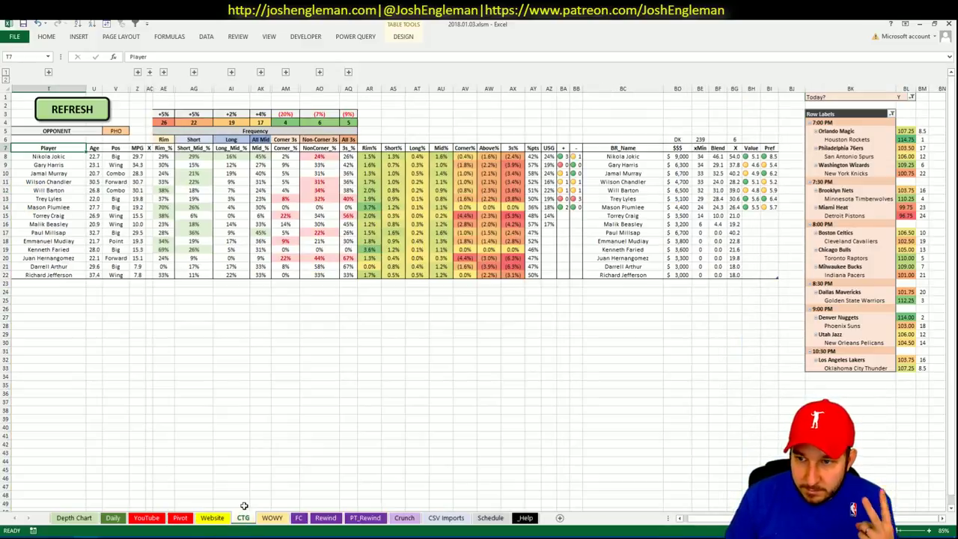
left_click(116, 131)
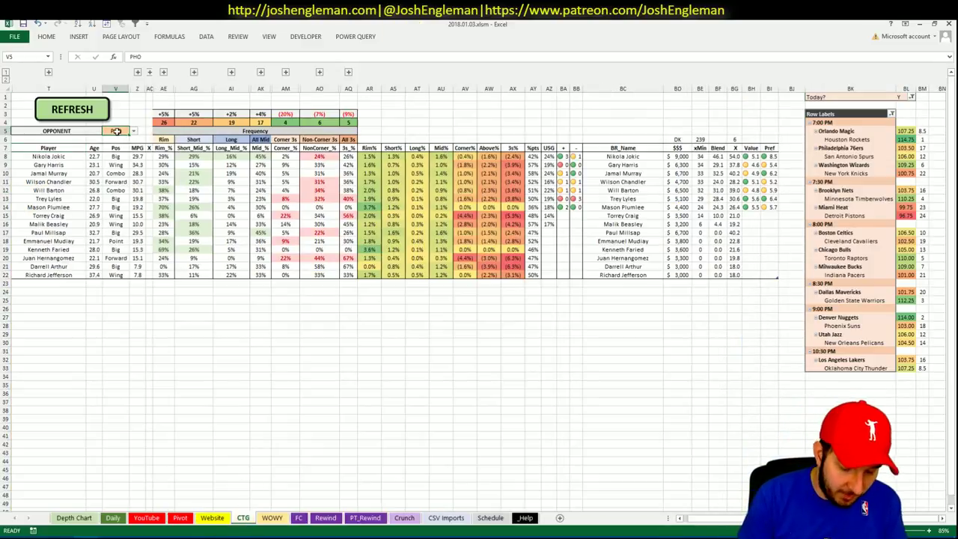
type("DEN")
key("ctrl+Return")
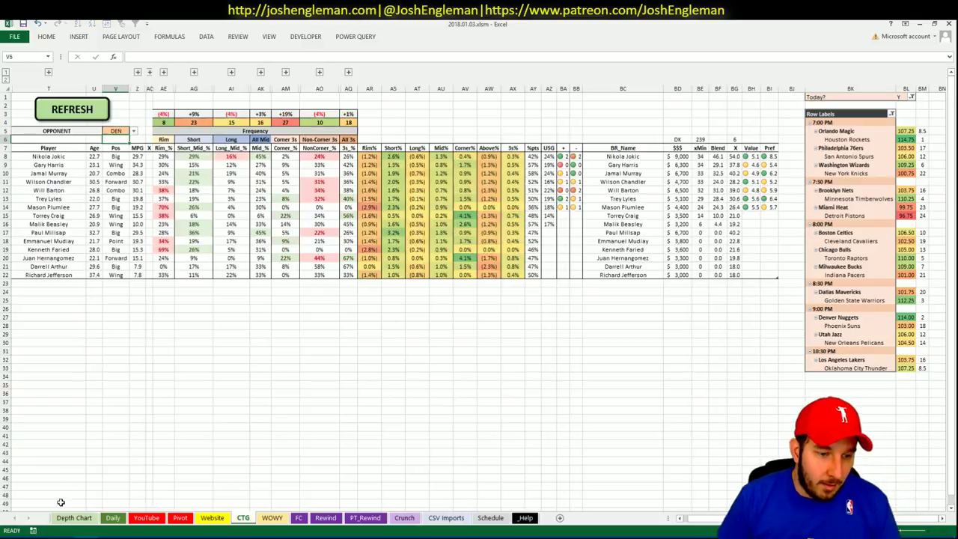
Switch to the Cleaning the Glass site in the browser and open the Phoenix Suns team stats page
key("alt+Tab")
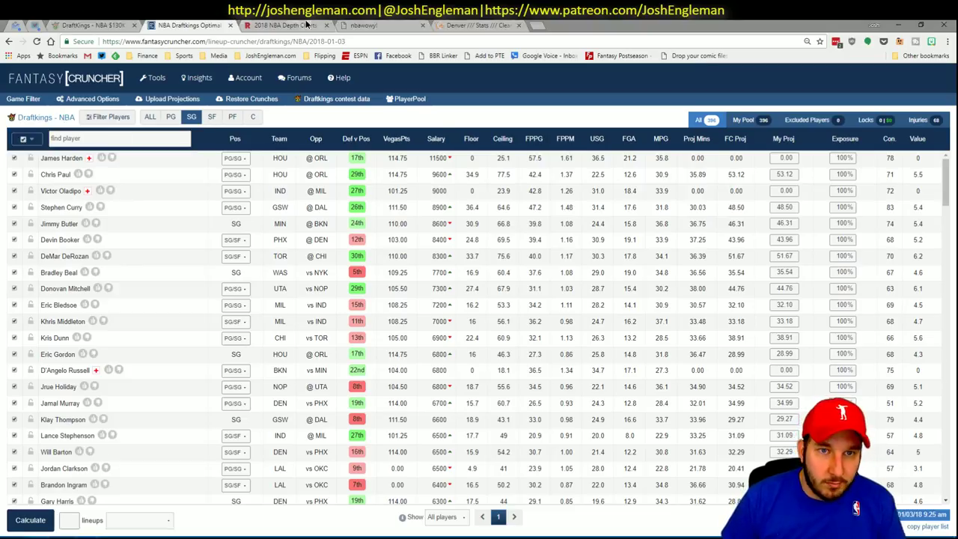
key("ctrl+Tab")
key("ctrl+Tab")
key("ctrl+Tab")
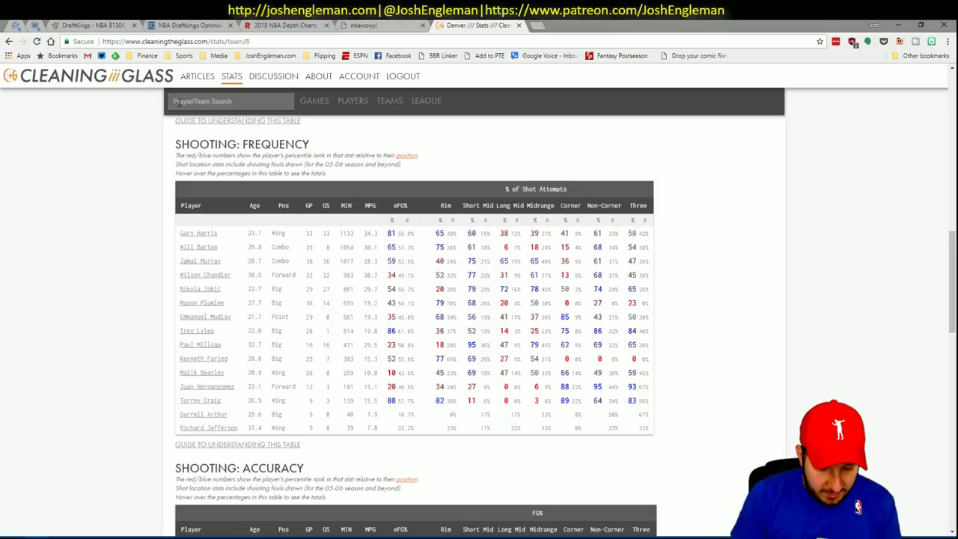
type("Phoenix Suns")
key("Return")
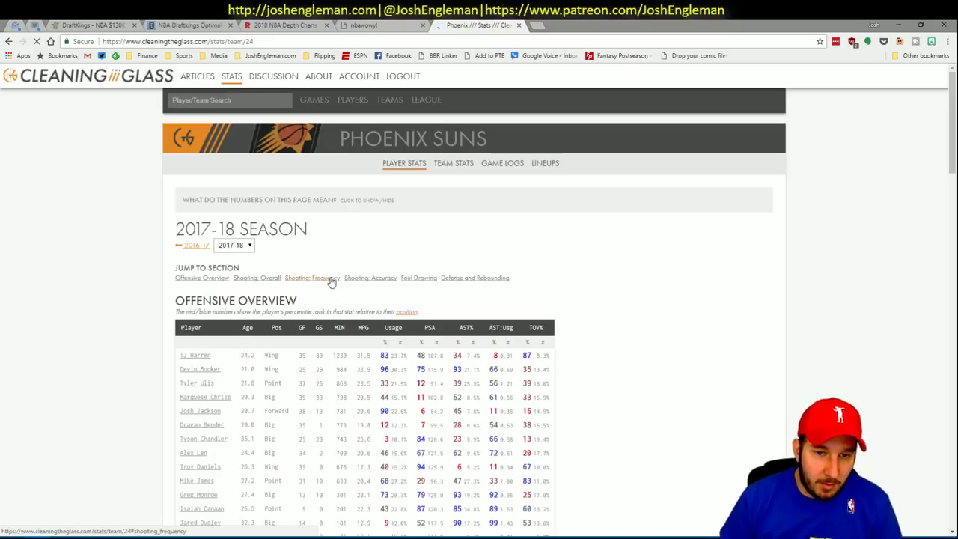
Copy the Suns' Shooting: Frequency player table and bring it into the Excel CTG sheet's player table
left_click(330, 277)
left_click_drag(647, 430, 183, 233)
key("ctrl+c")
key("alt+Tab")
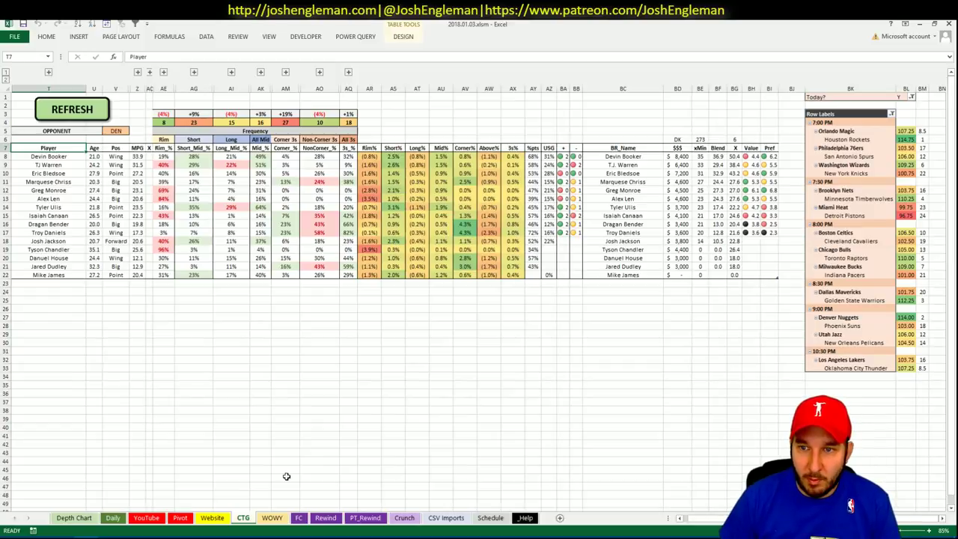
Review the Phoenix projections in the Pivot sheet and select the empty Name cell in Devin Booker's row
left_click(180, 517)
left_click(255, 360)
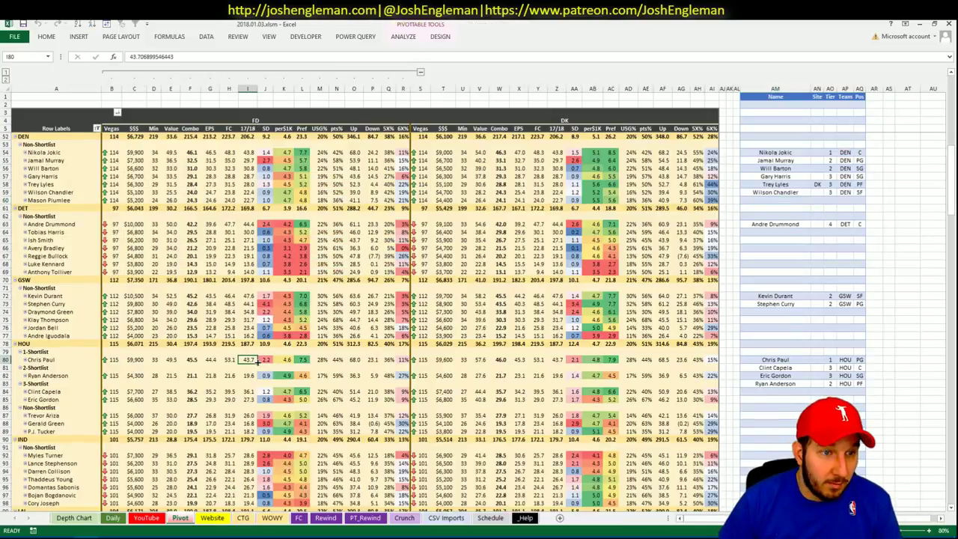
scroll(258, 362, "down", 20)
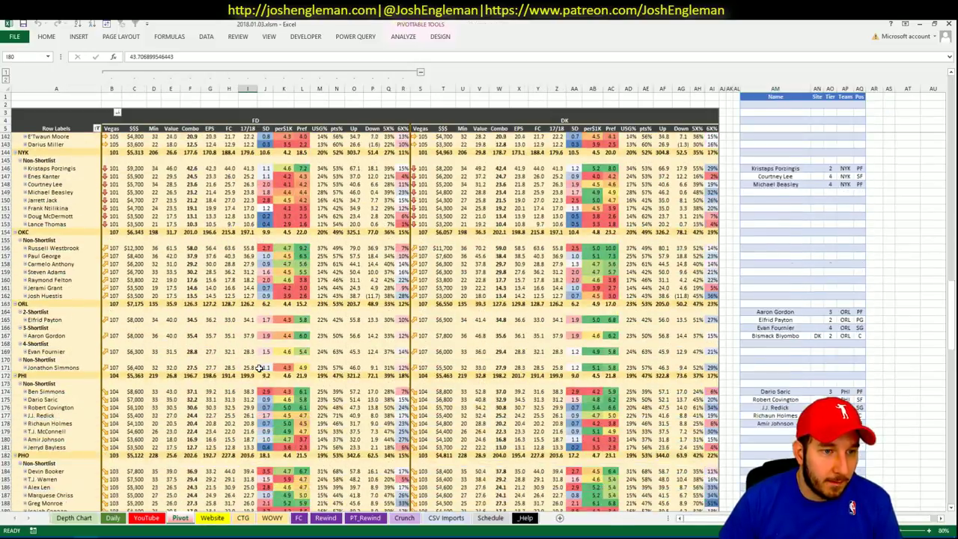
scroll(258, 367, "down", 10)
left_click(243, 517)
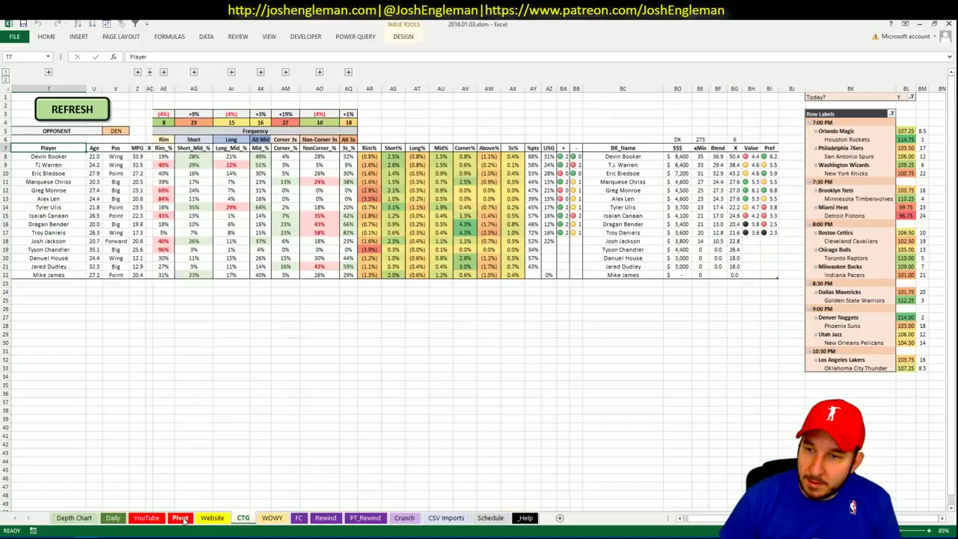
left_click(181, 518)
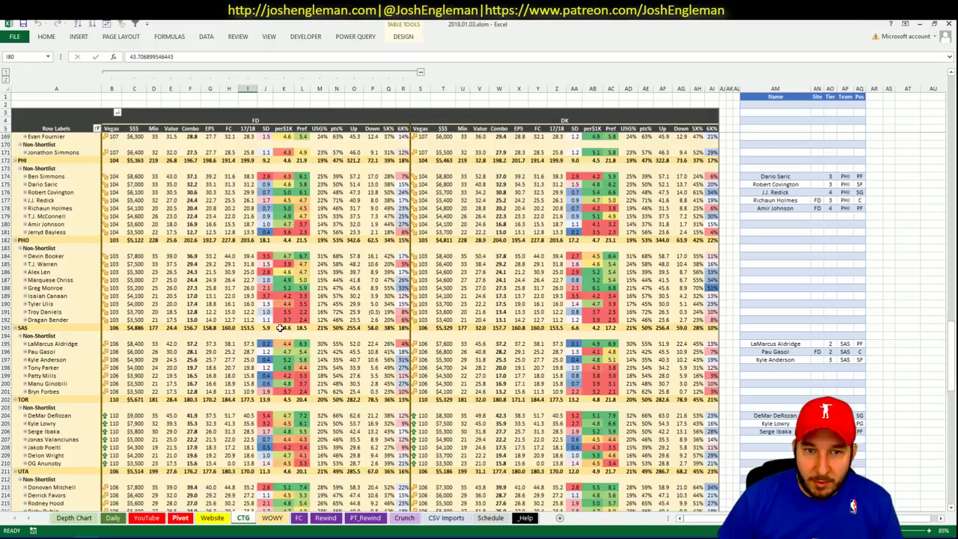
scroll(279, 328, "down", 10)
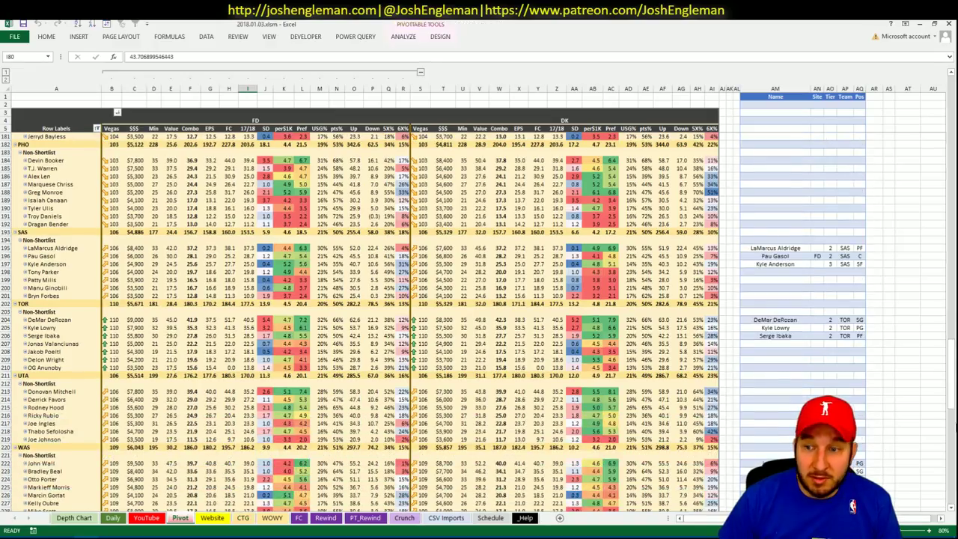
left_click(948, 508)
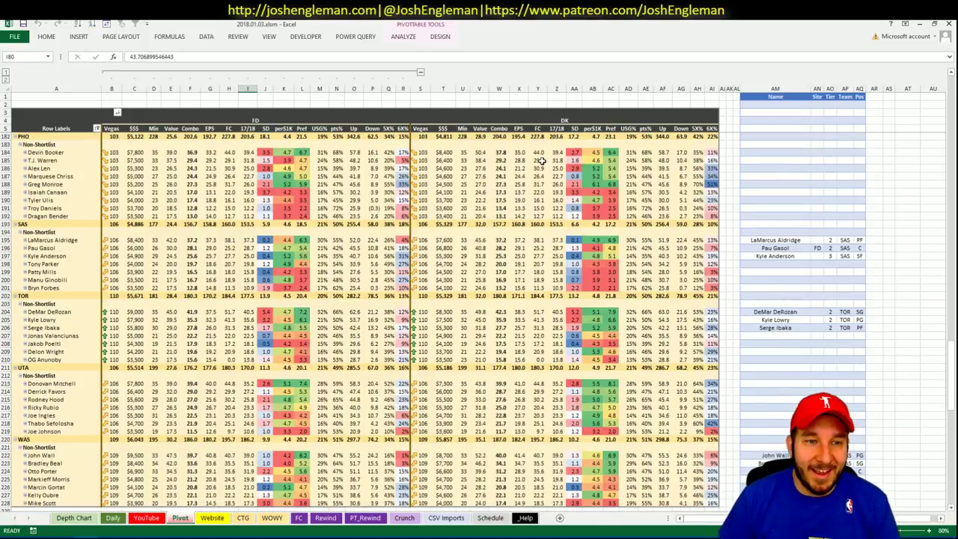
left_click(736, 151)
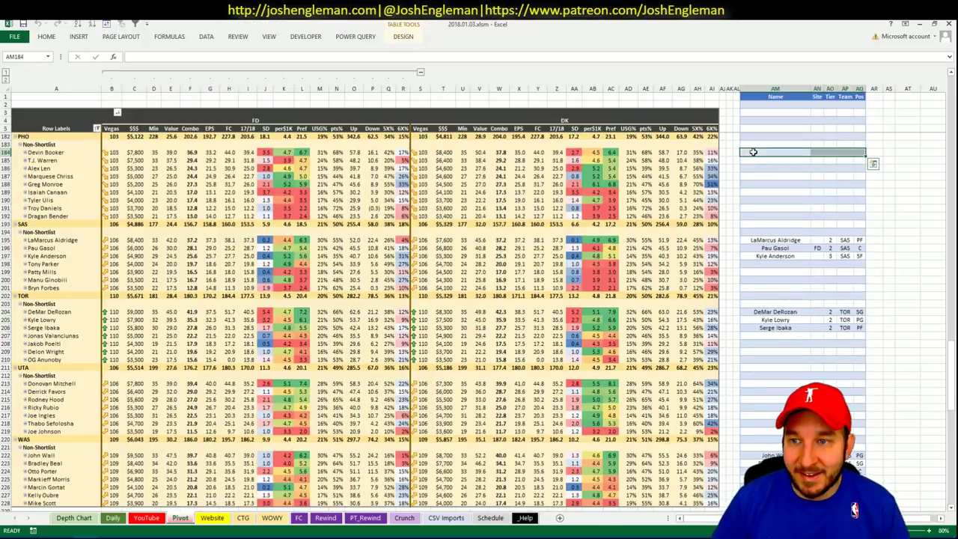
left_click(758, 151)
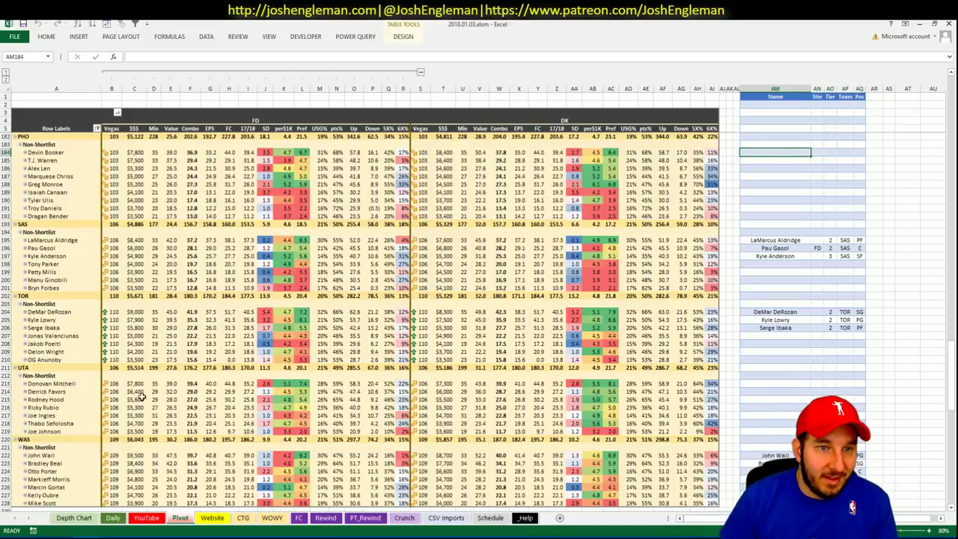
Filter the YouTube sheet's recent game log to team PHO
left_click(161, 518)
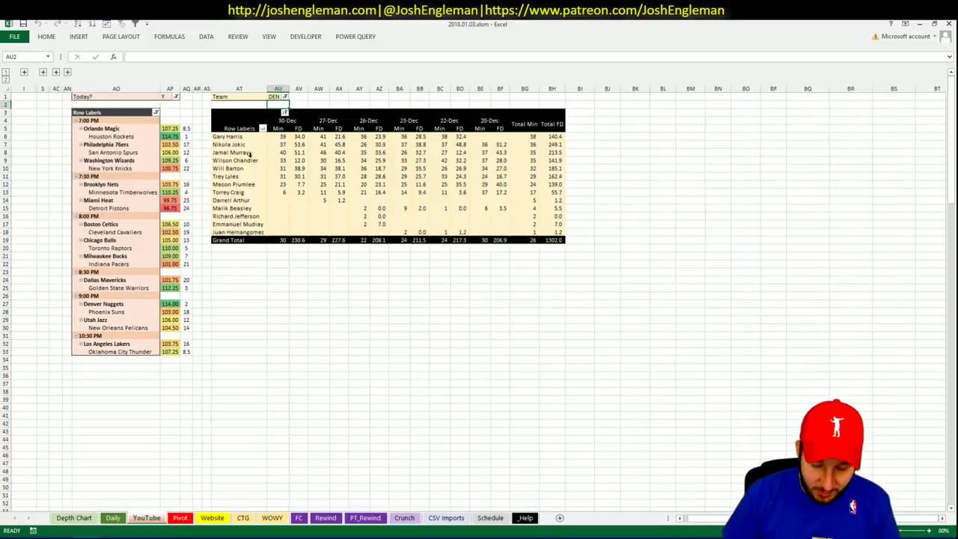
type("PHO")
key("Return")
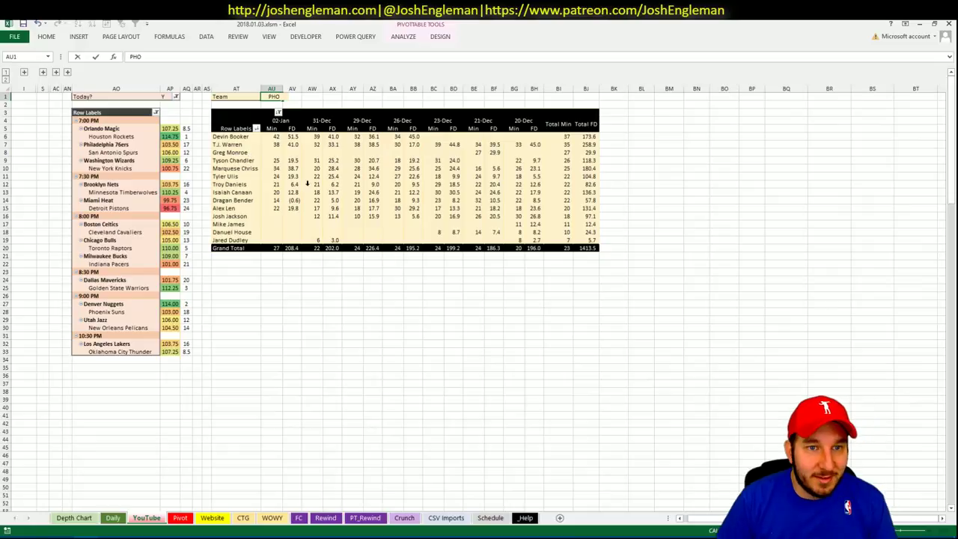
Add Devin Booker to the Pivot sheet's Phoenix shortlist with Tier 3
left_click(180, 517)
type("Devin Booker")
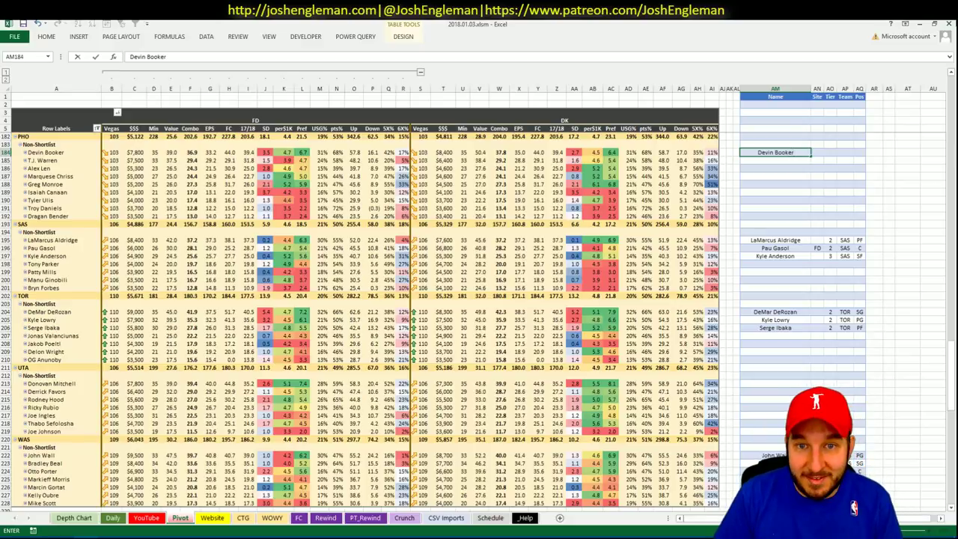
left_click(817, 152)
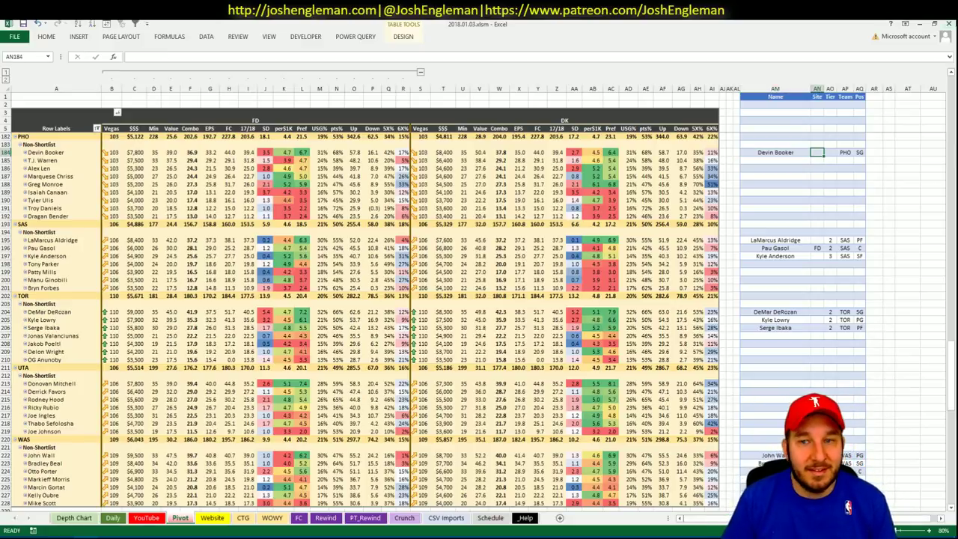
left_click(830, 152)
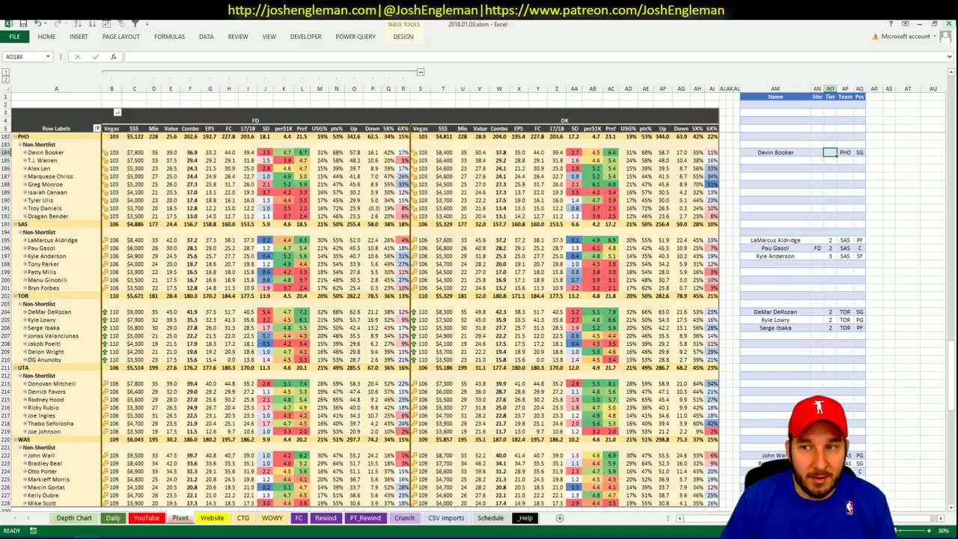
type("3")
key("Return")
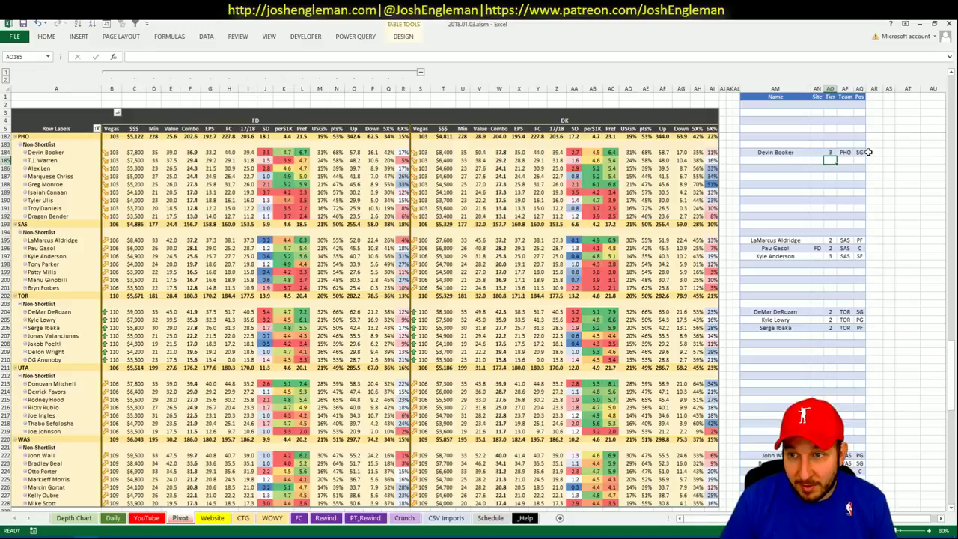
left_click(877, 152)
type("<-")
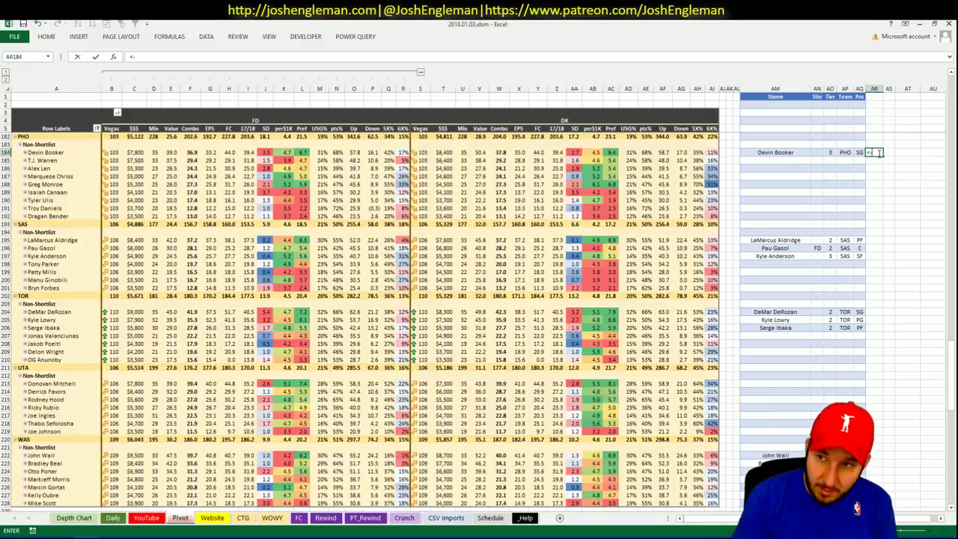
key("Escape")
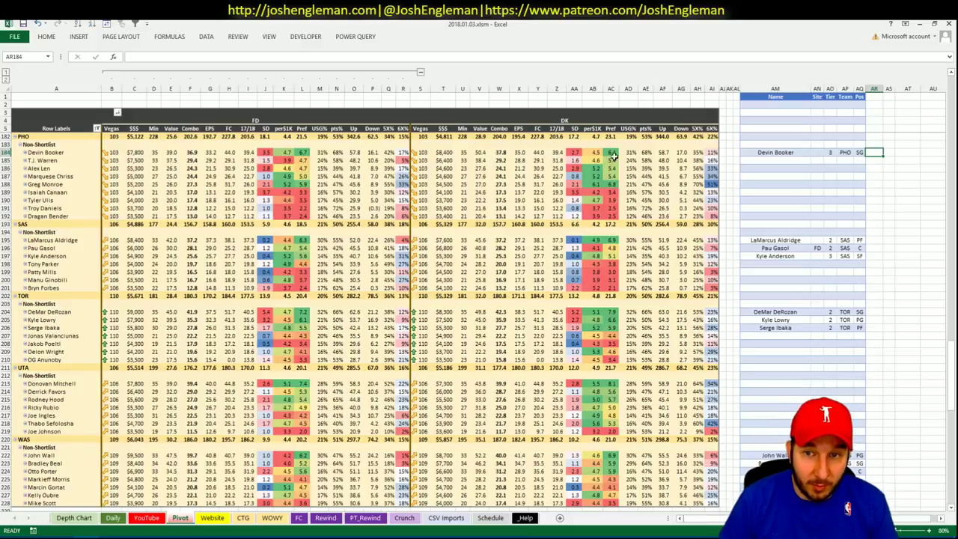
Add T.J. Warren to the Pivot sheet's Phoenix shortlist with Tier 2, checking his recent games in the YouTube sheet
left_click(784, 159)
type("T")
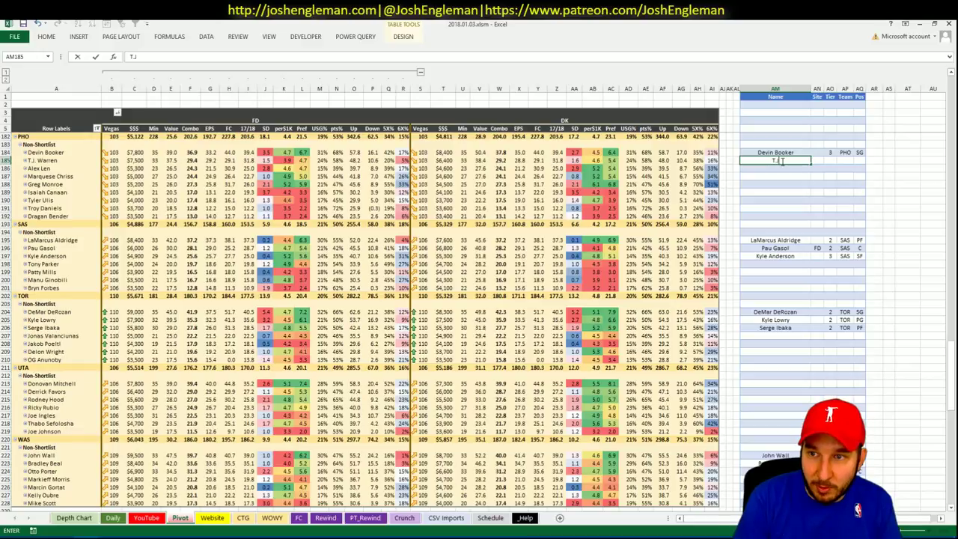
type(".J. Warren")
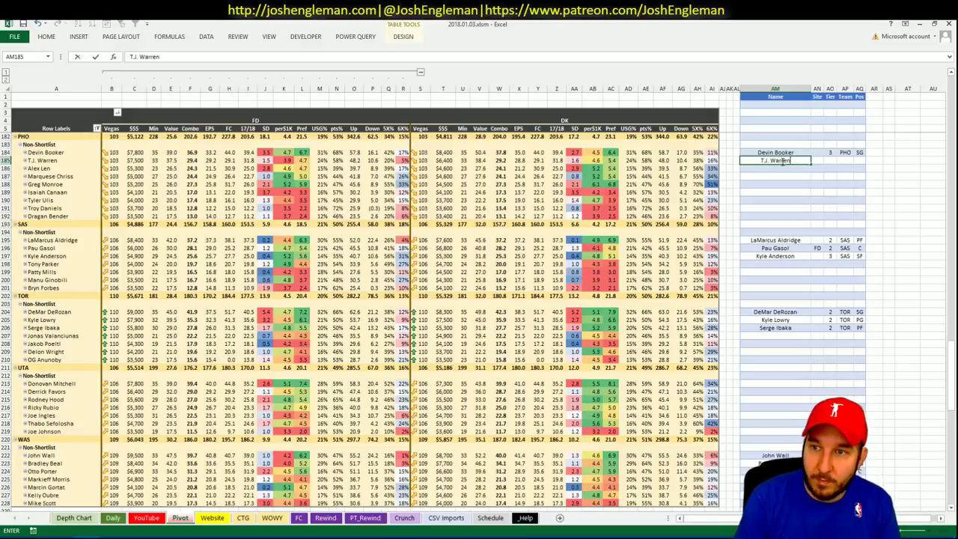
key("Tab")
key("Tab")
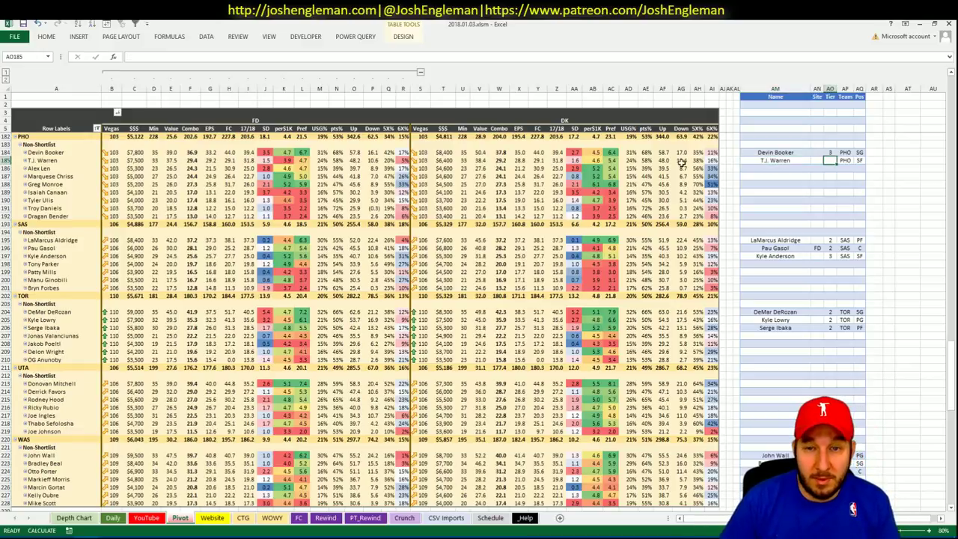
left_click(147, 519)
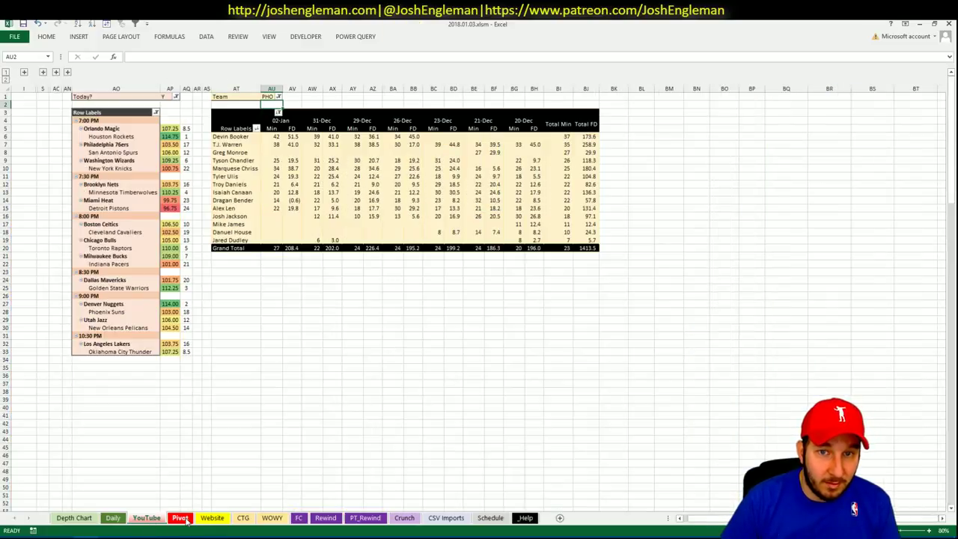
key("ctrl+Page_Up")
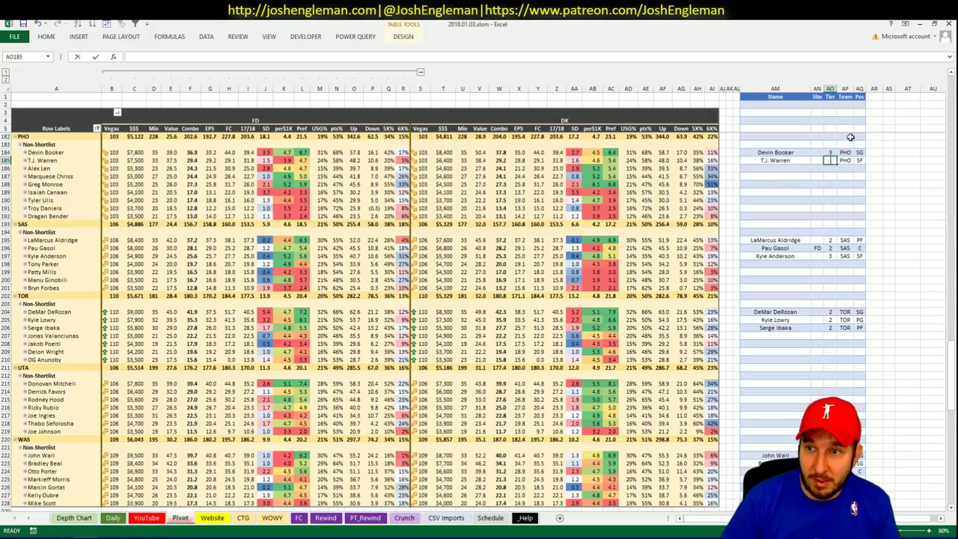
left_click(845, 223)
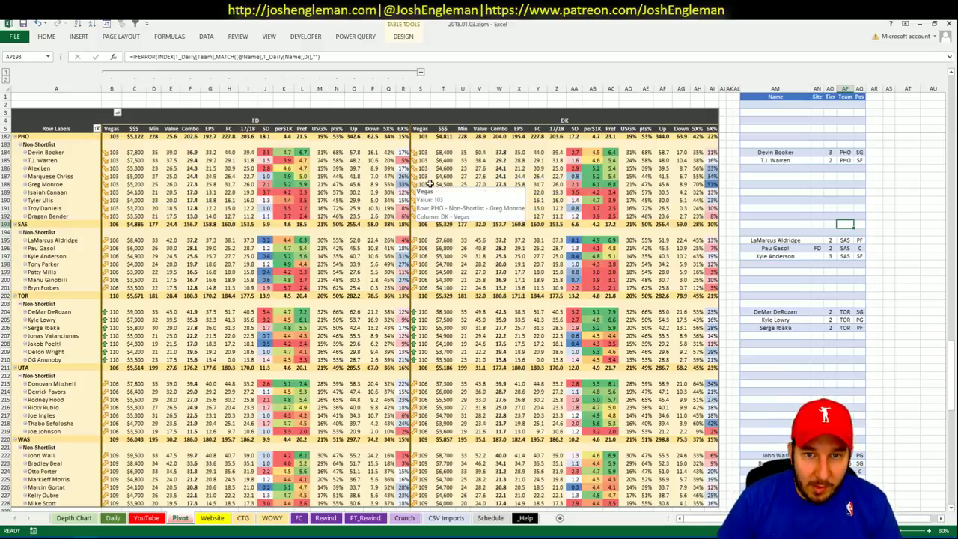
Add Greg Monroe below T.J. Warren in the Phoenix shortlist with Tier 2
left_click(784, 170)
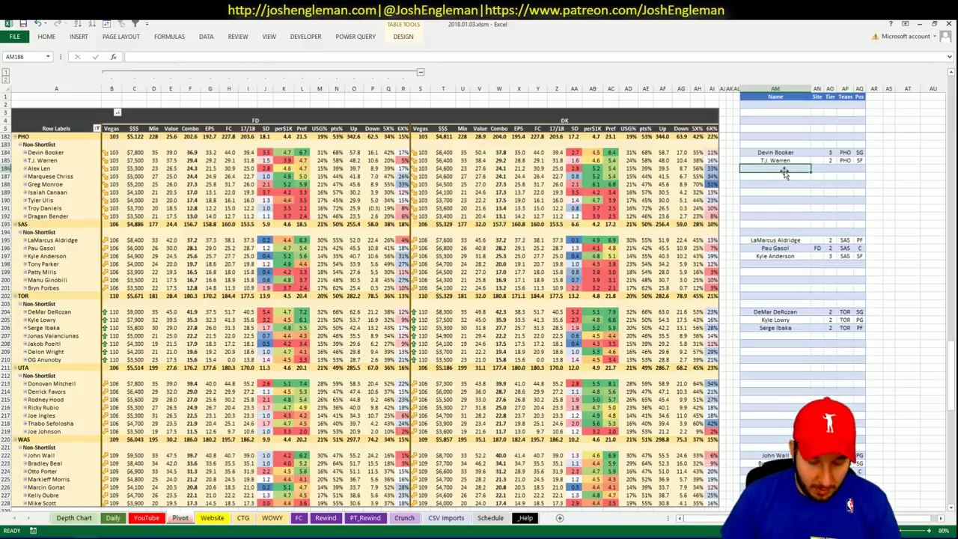
type("Gren Monroe")
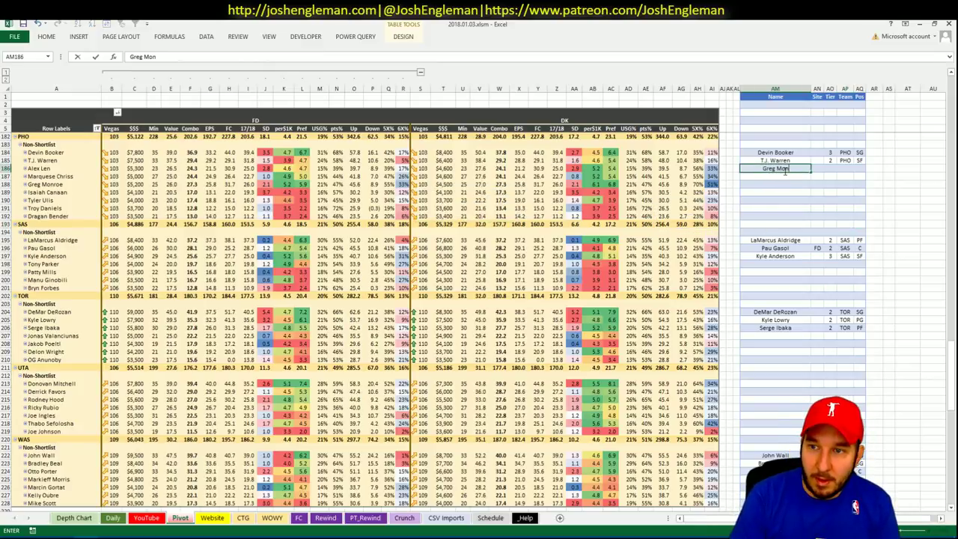
key("Right")
key("Right")
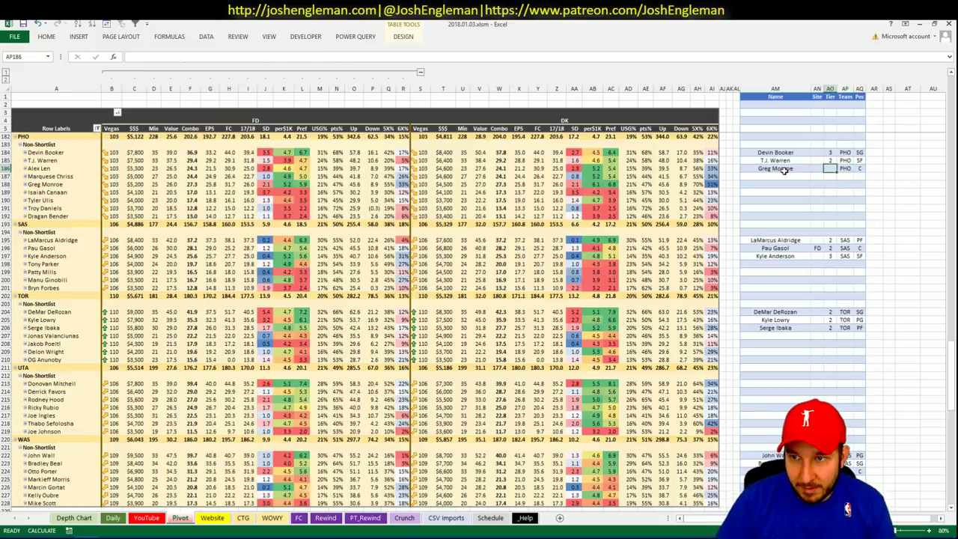
type("2")
key("Return")
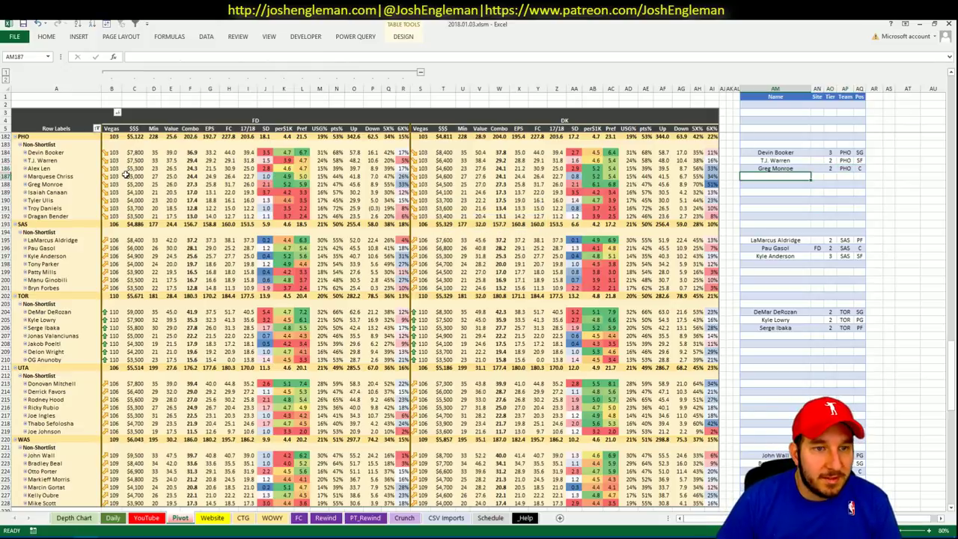
Examine Marquese Chriss's recent minutes and FanDuel points in the YouTube sheet's game log, then return to the Pivot sheet
left_click(146, 518)
left_click_drag(275, 168, 584, 168)
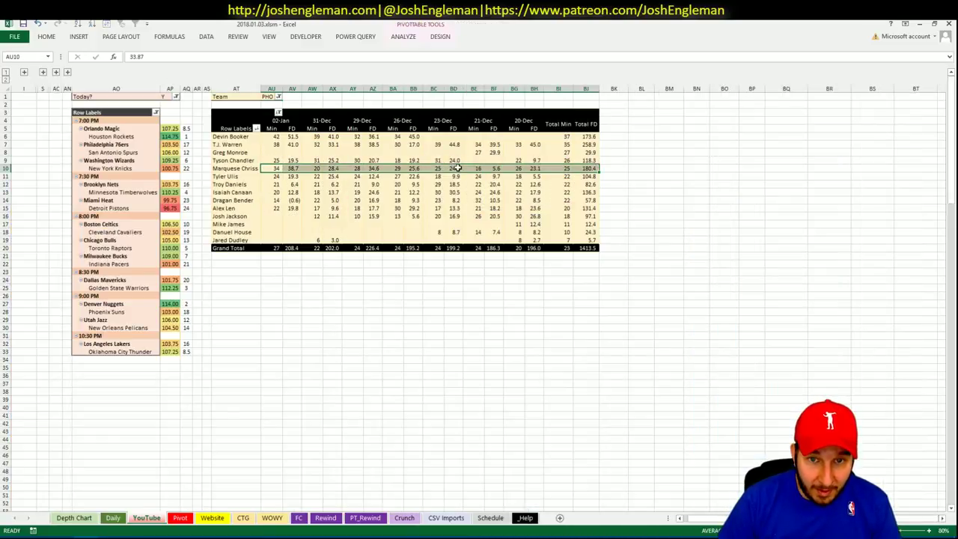
left_click_drag(458, 167, 252, 168)
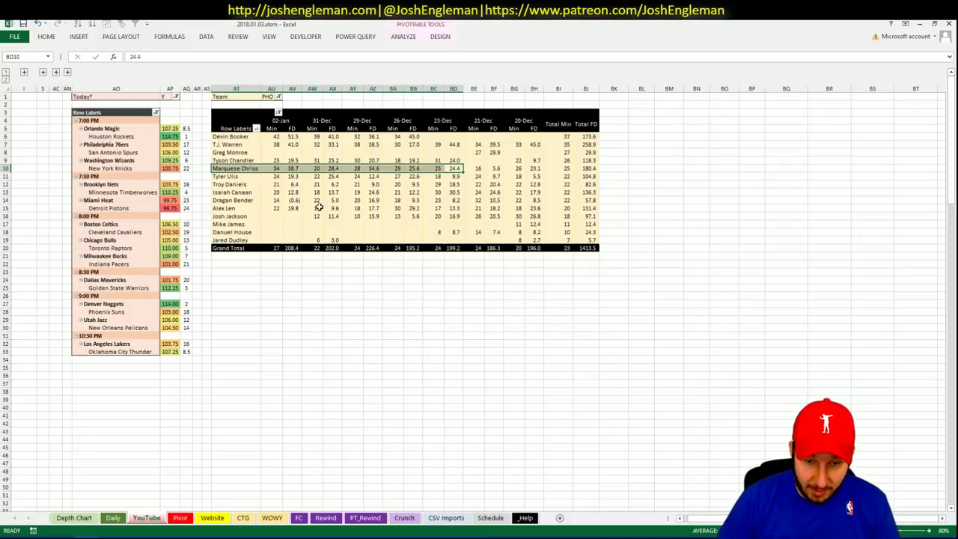
left_click(179, 517)
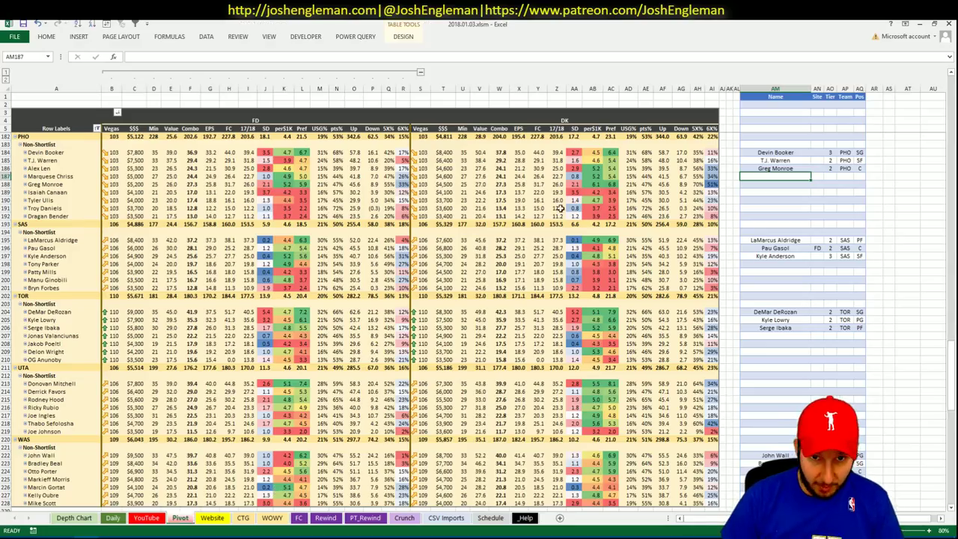
Copy Marquese Chriss's name from the Phoenix projections into the shortlist below Greg Monroe as a value and assign Tier 3
left_click(38, 175)
key("ctrl+c")
left_click(762, 177)
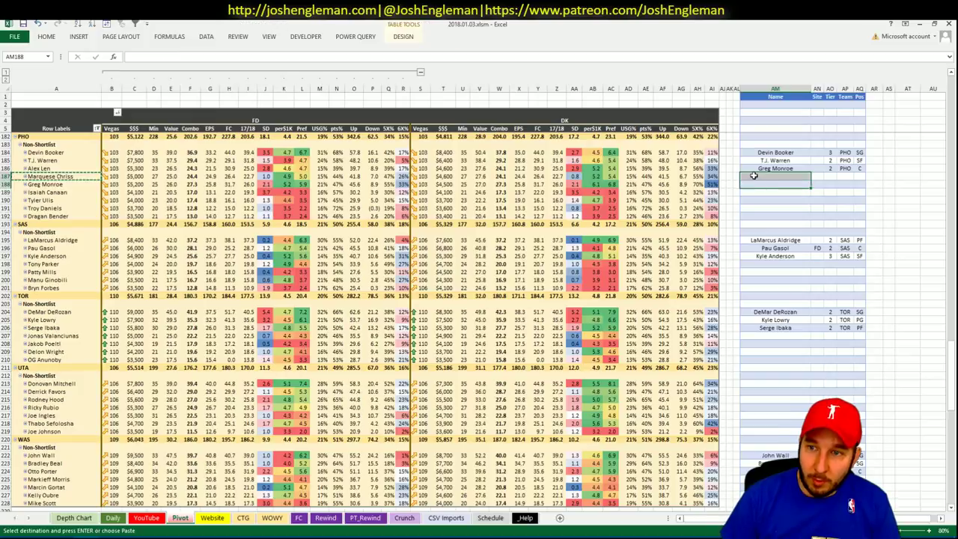
right_click(755, 177)
left_click(790, 219)
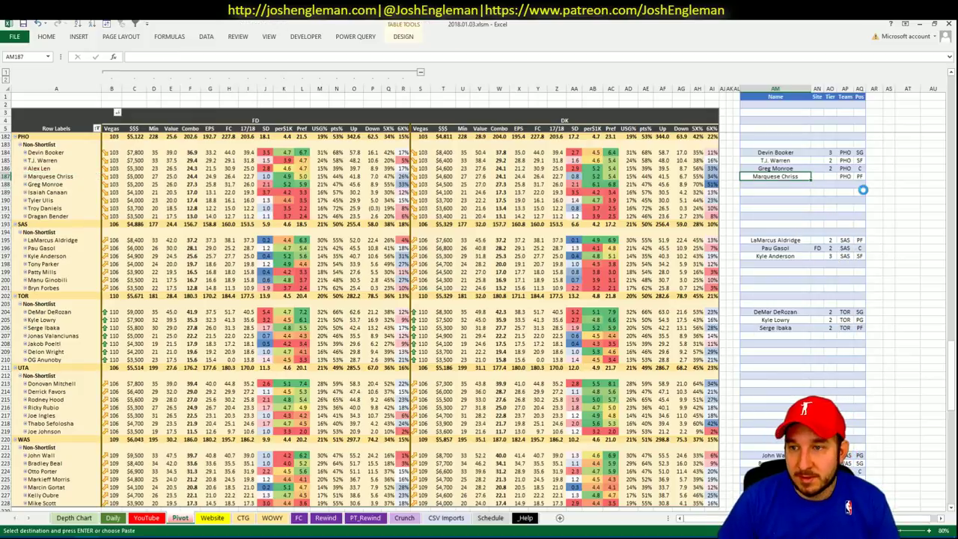
key("Right")
key("Right")
type("3")
key("Return")
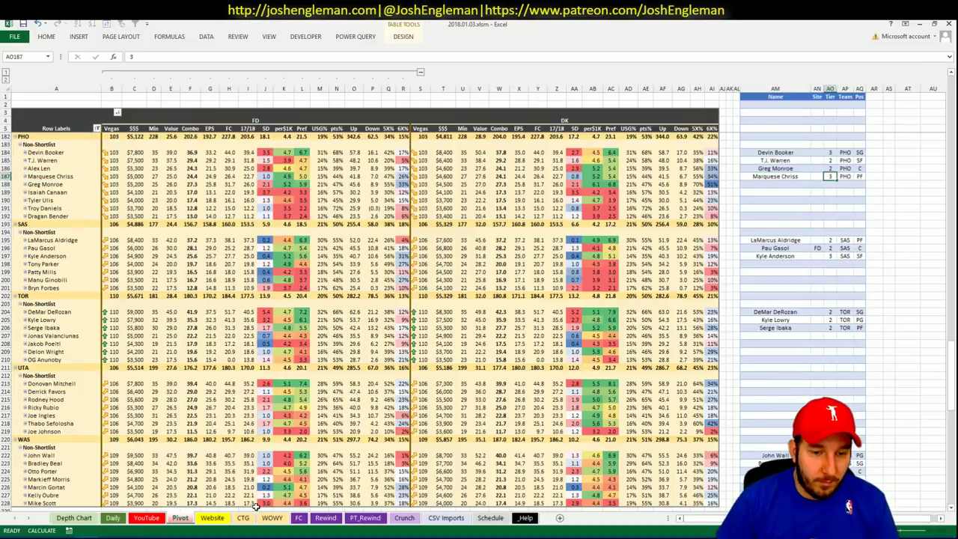
Set the opponent in the CTG sheet to NOP
left_click(243, 518)
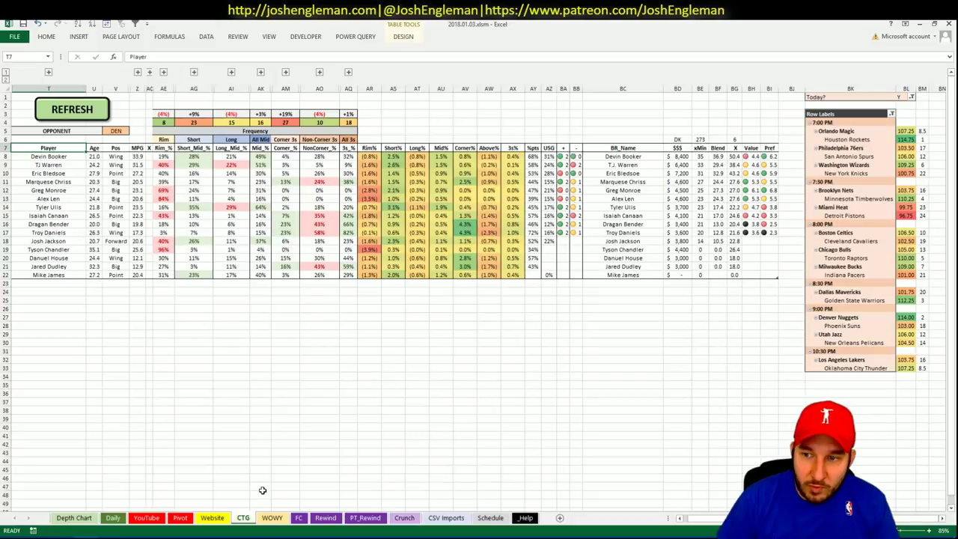
left_click(116, 131)
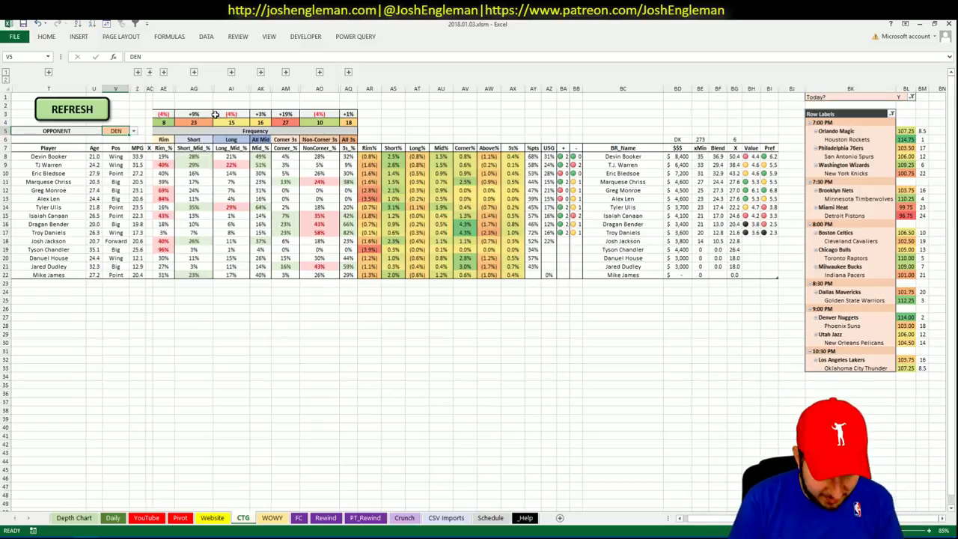
type("NOP")
key("Return")
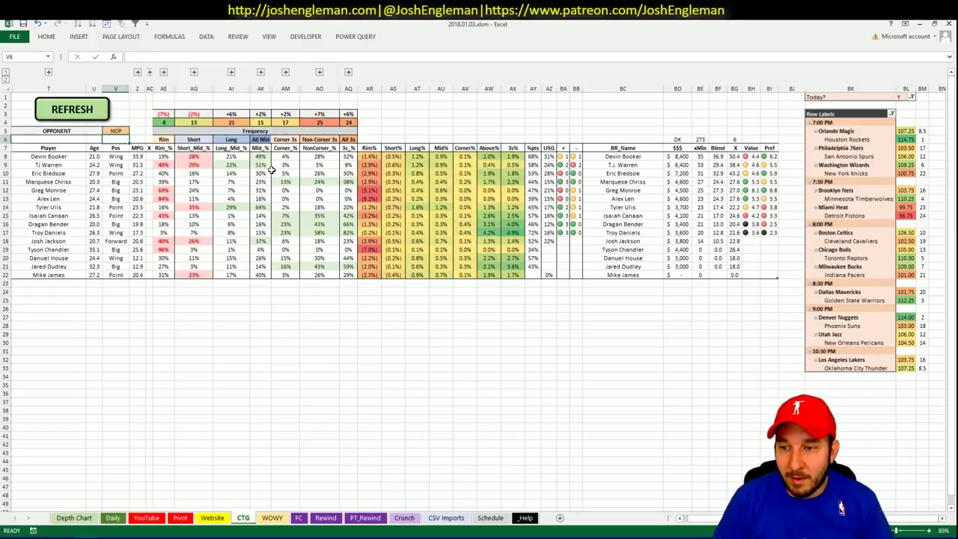
left_click(163, 318)
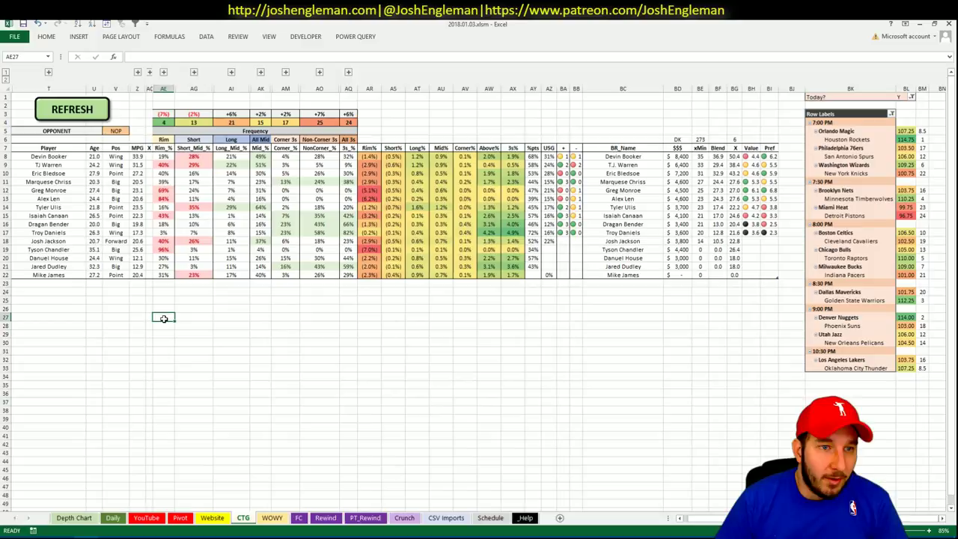
left_click(182, 517)
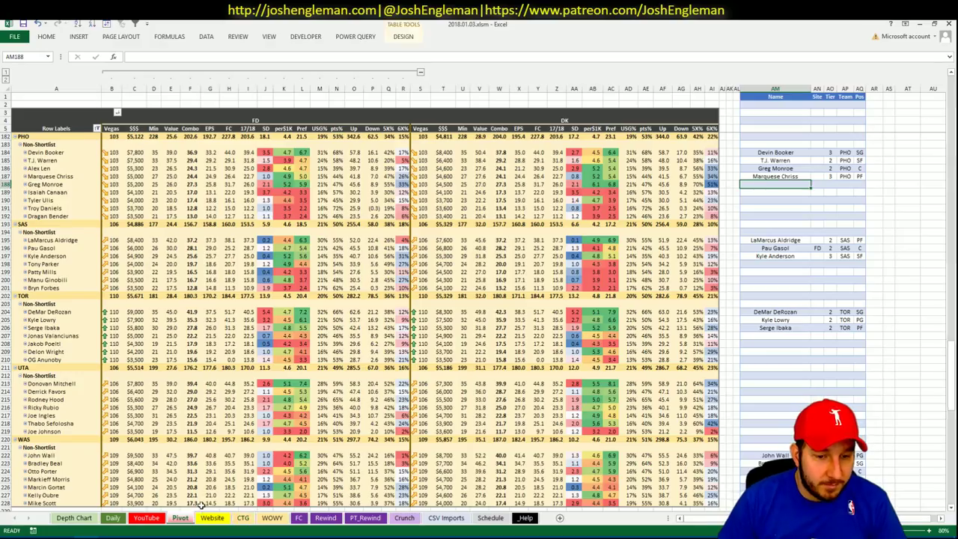
left_click(242, 518)
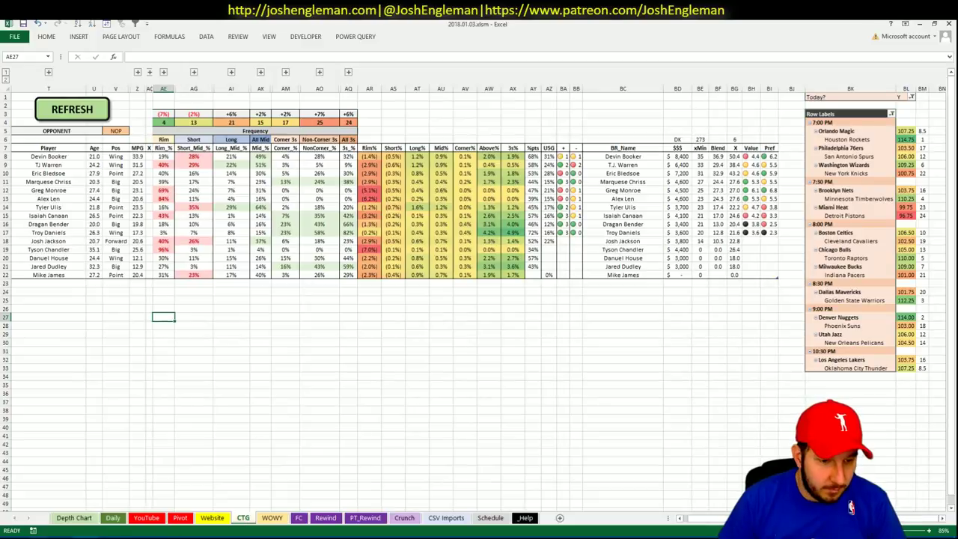
Open the Utah Jazz page on Cleaning the Glass and bring its Shooting: Frequency player table into the Excel CTG sheet
key("alt+Tab")
left_click(202, 100)
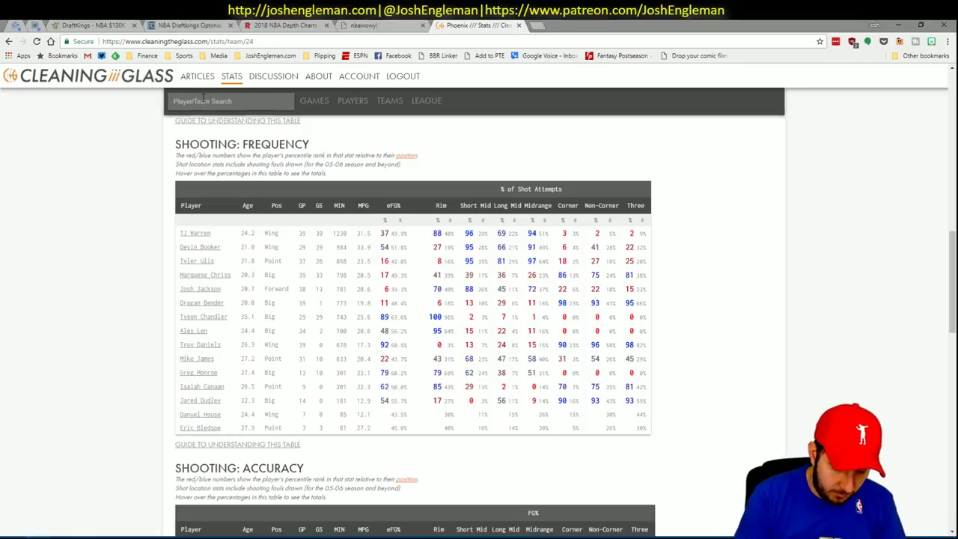
key("alt+Tab")
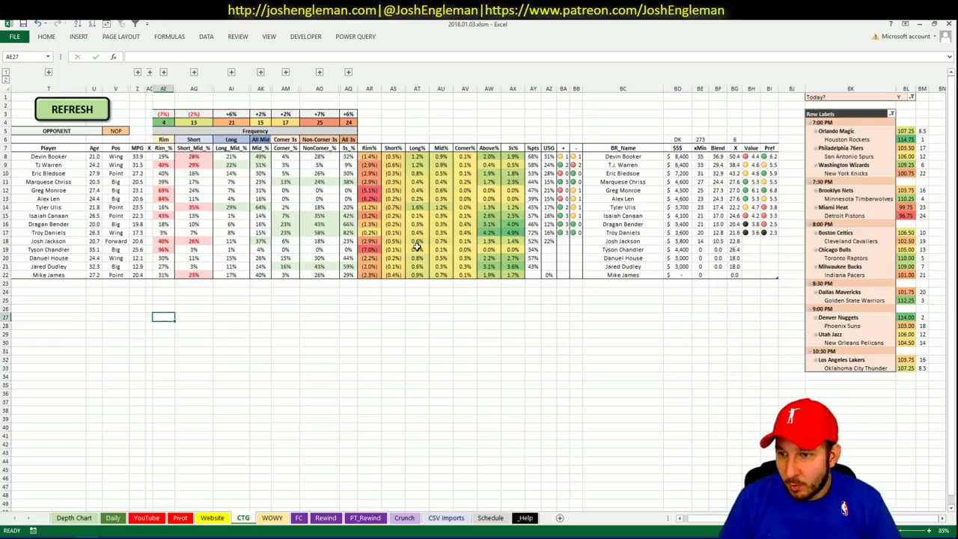
key("alt+Tab")
left_click(310, 207)
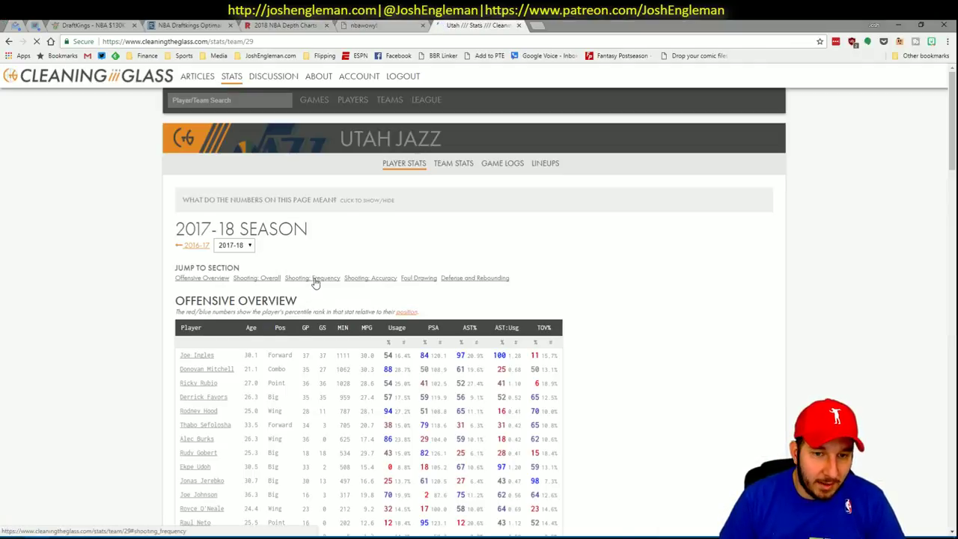
left_click(313, 278)
left_click_drag(657, 446, 187, 241)
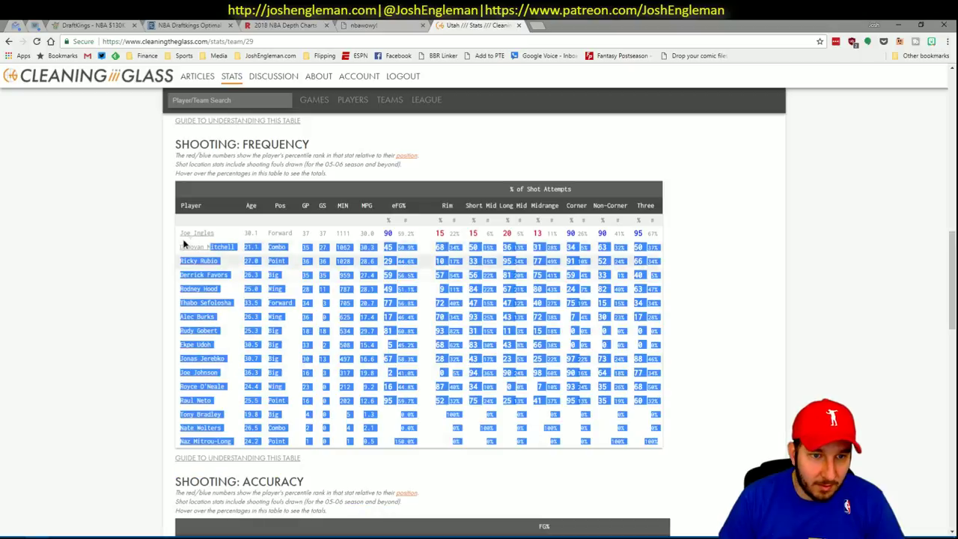
key("alt+Tab")
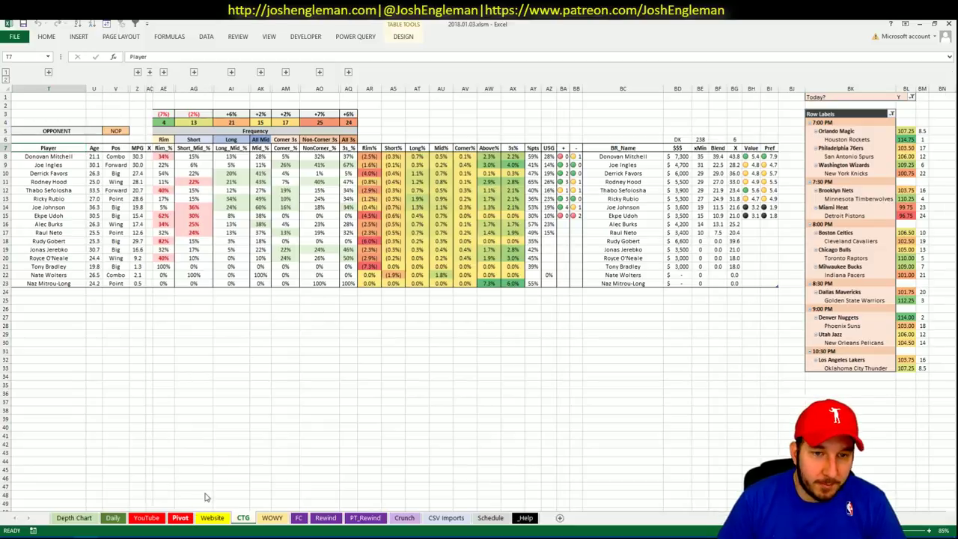
Review the Utah projections in the Pivot sheet and filter the YouTube sheet's recent game log to team UTA
left_click(180, 516)
scroll(283, 393, "down", 8)
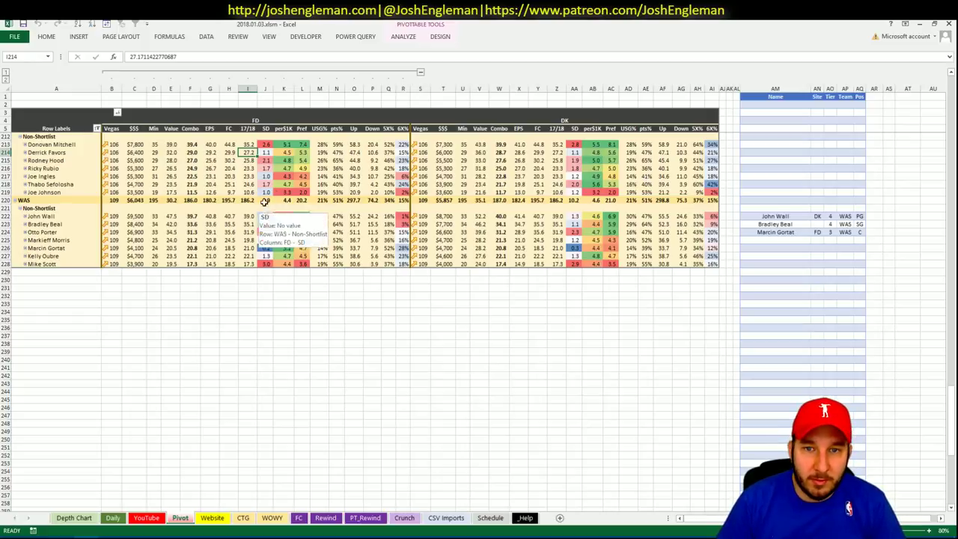
left_click(148, 517)
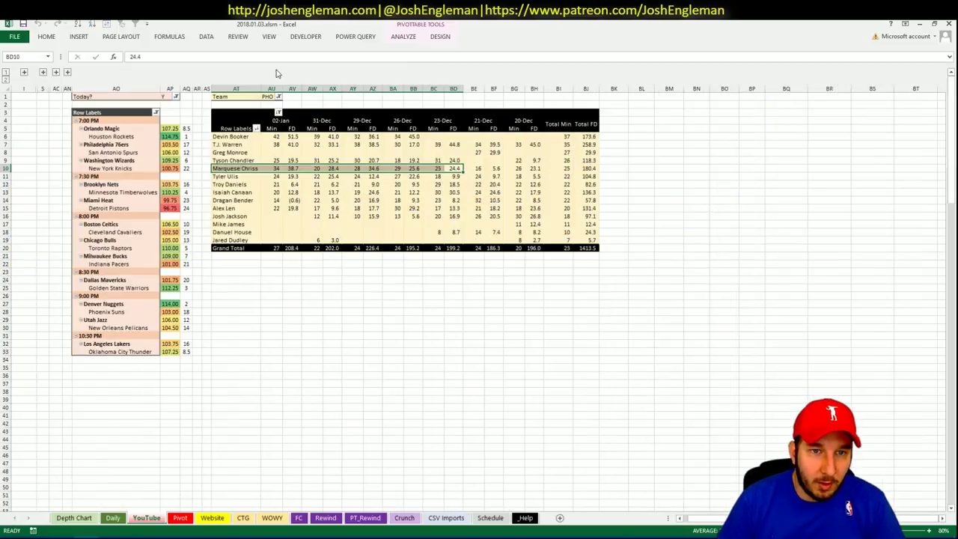
left_click(268, 96)
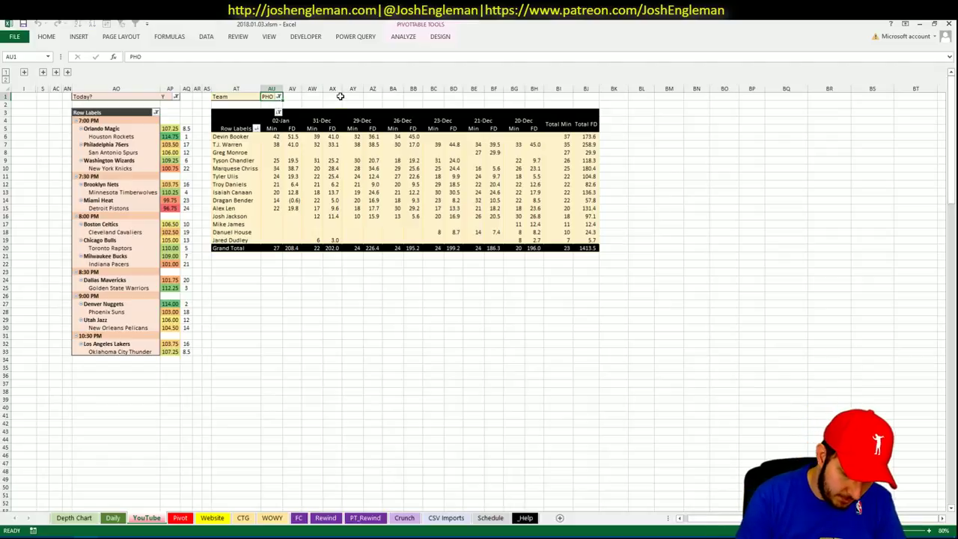
type("UTA")
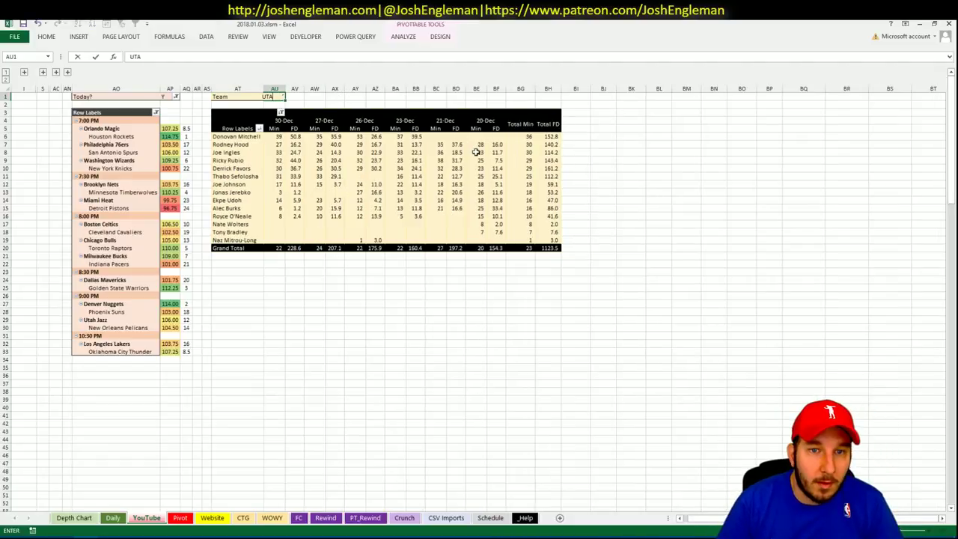
key("Return")
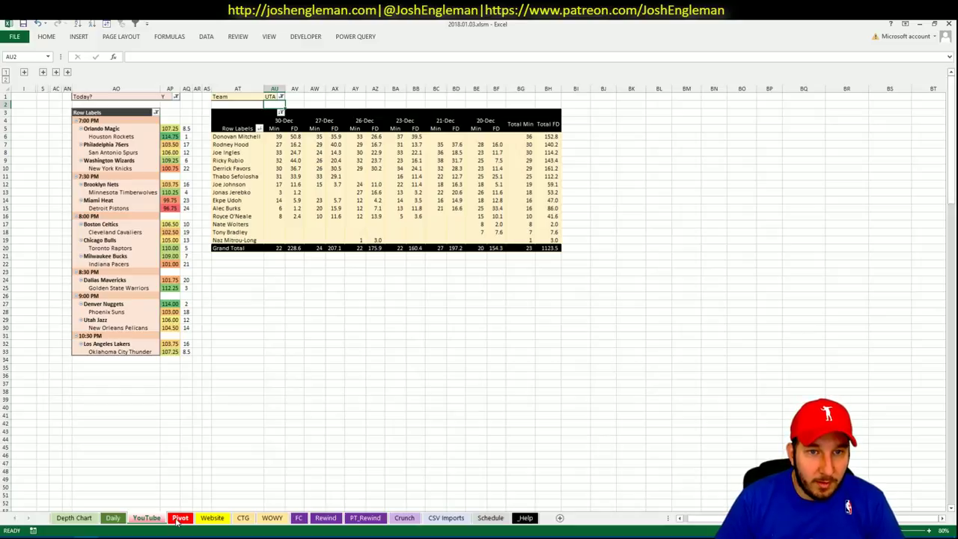
Add Donovan Mitchell to the Pivot sheet's shortlist beside his Utah projection row and assign Tier 2
left_click(179, 518)
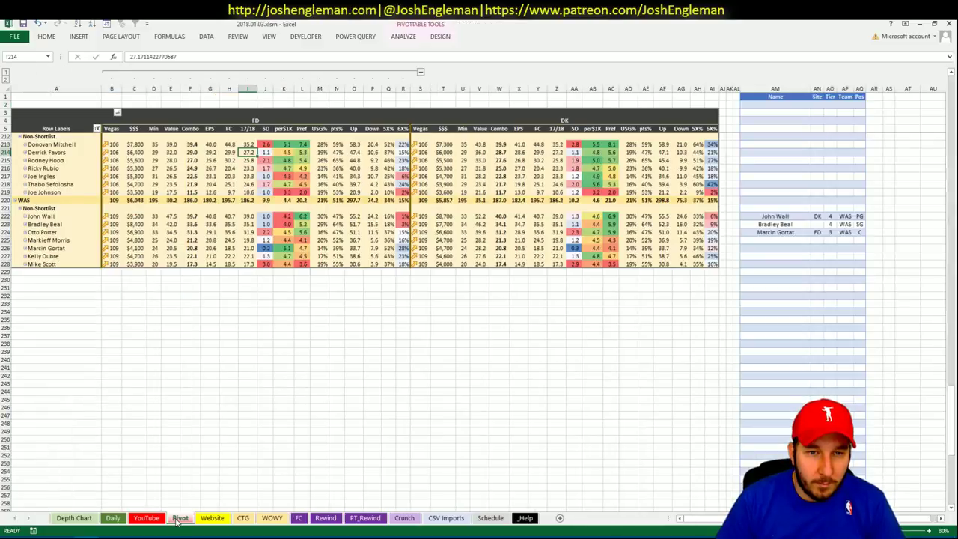
left_click(761, 144)
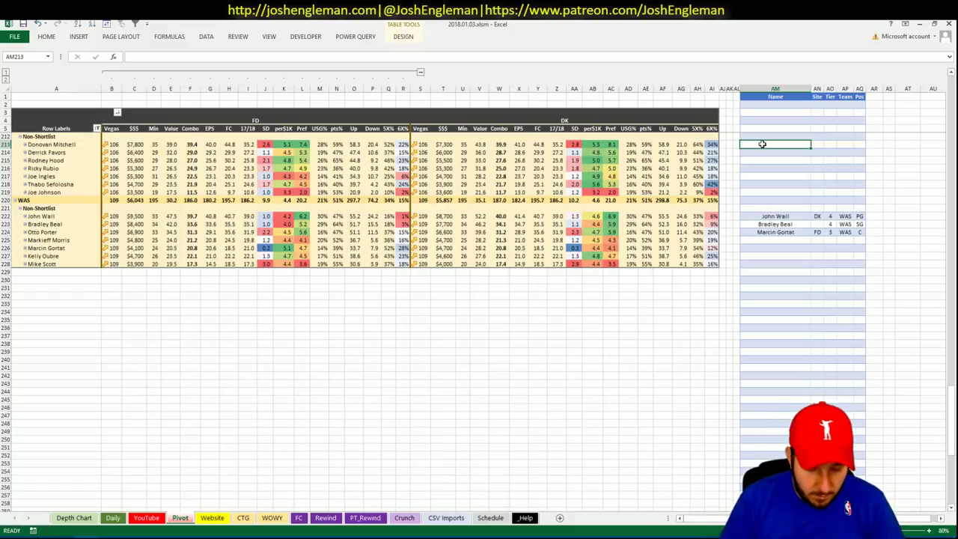
type("Donovan")
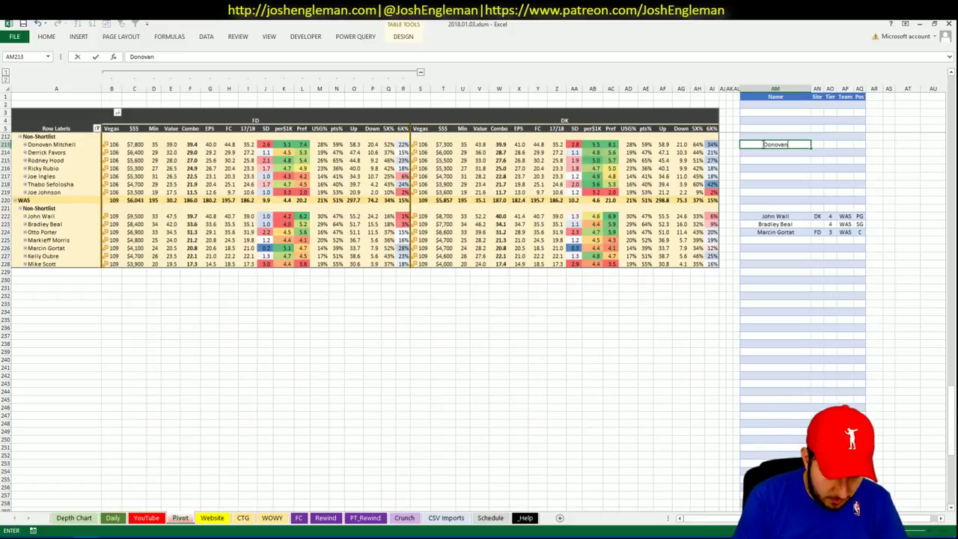
type(" Mitchell")
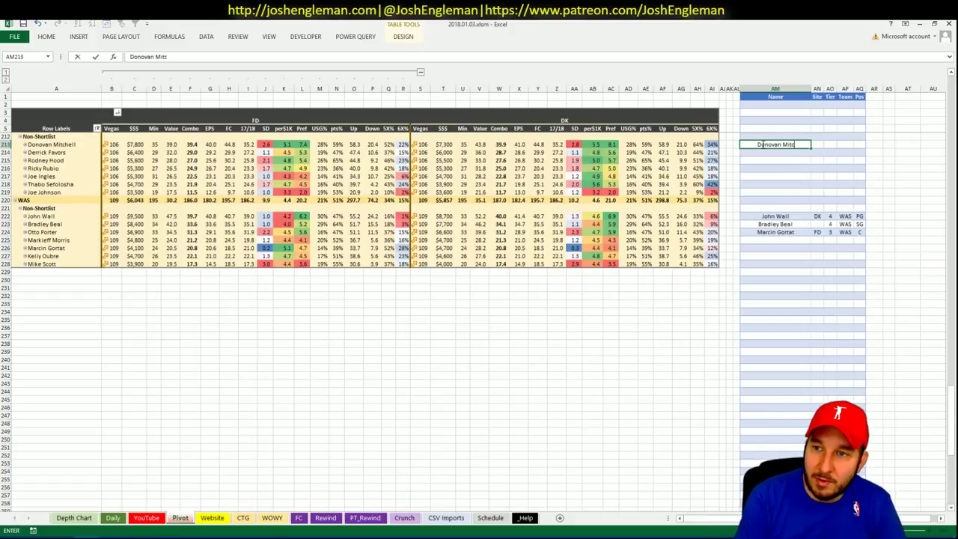
key("Tab")
key("Tab")
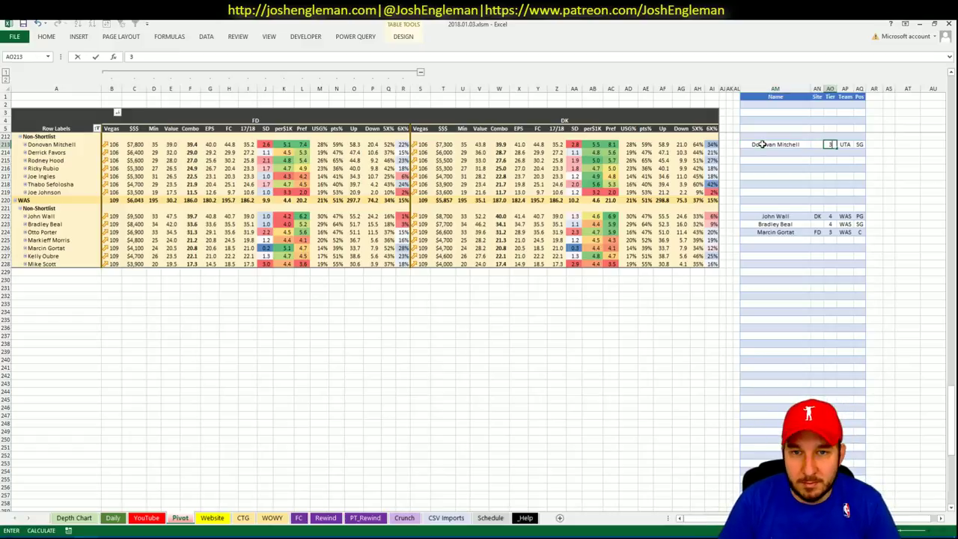
key("Return")
left_click(828, 144)
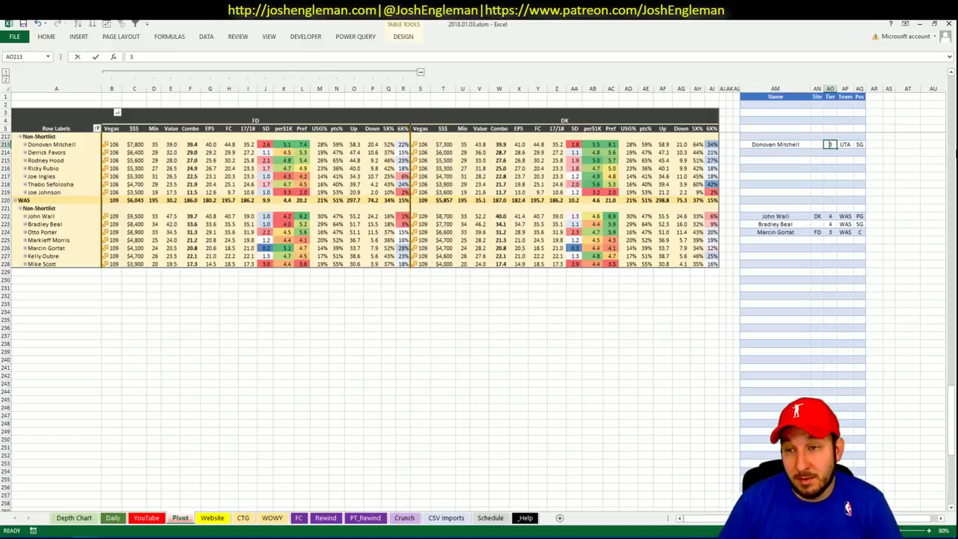
type("2")
key("Return")
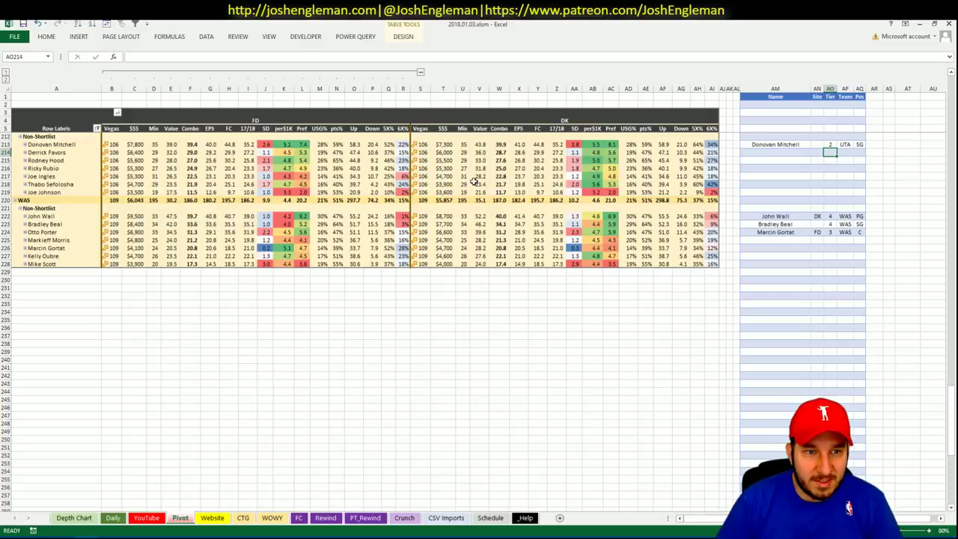
Compare the Utah players' recent game log and CTG shooting data with their projections in the Pivot sheet
left_click(146, 517)
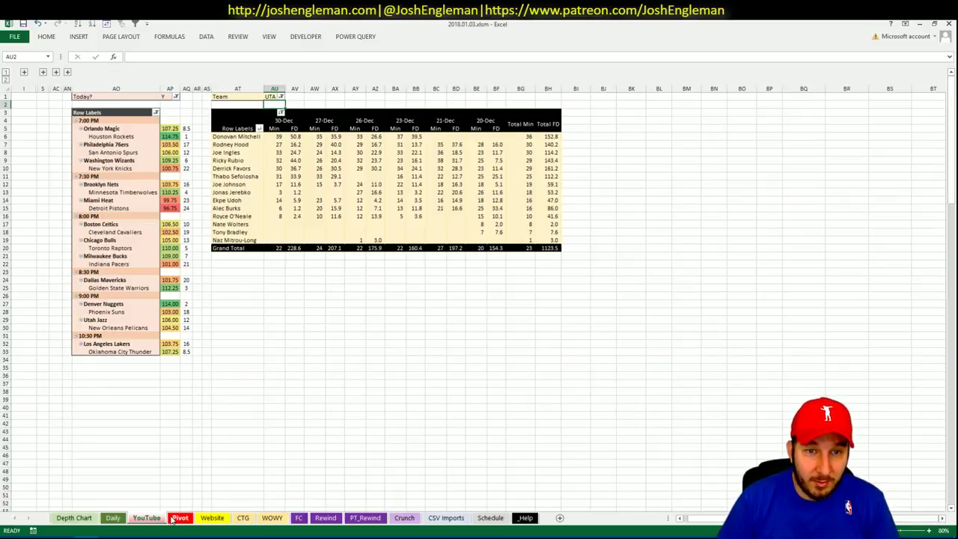
left_click(180, 518)
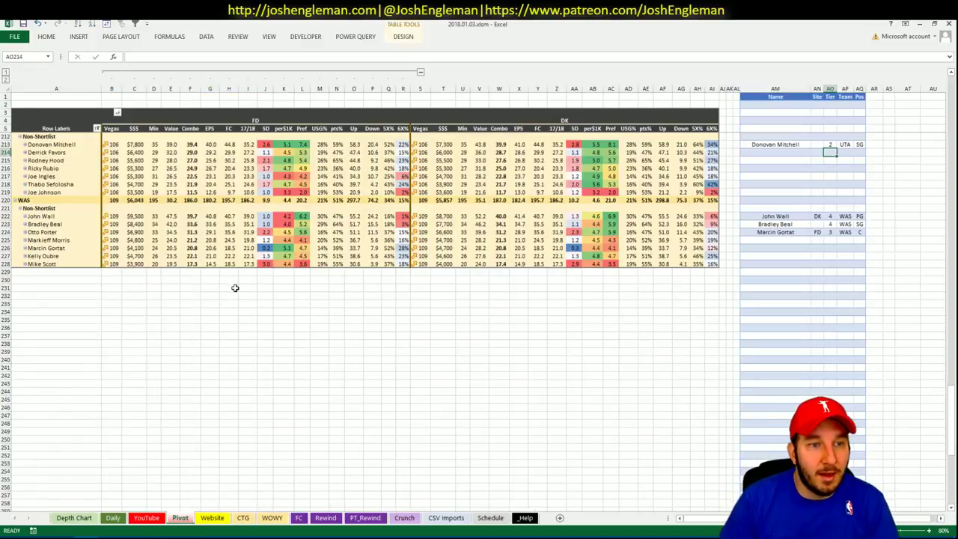
left_click(244, 519)
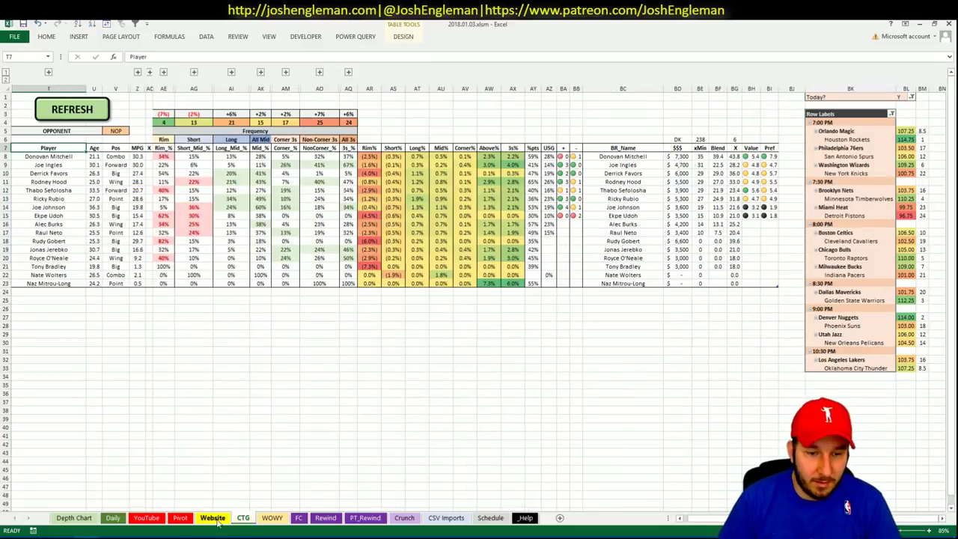
left_click(179, 519)
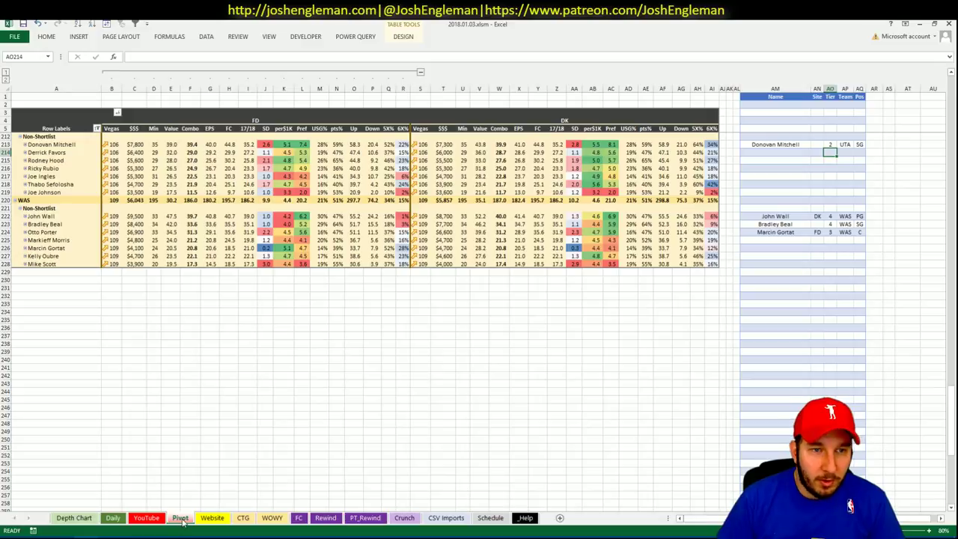
key("ctrl+Page_Up")
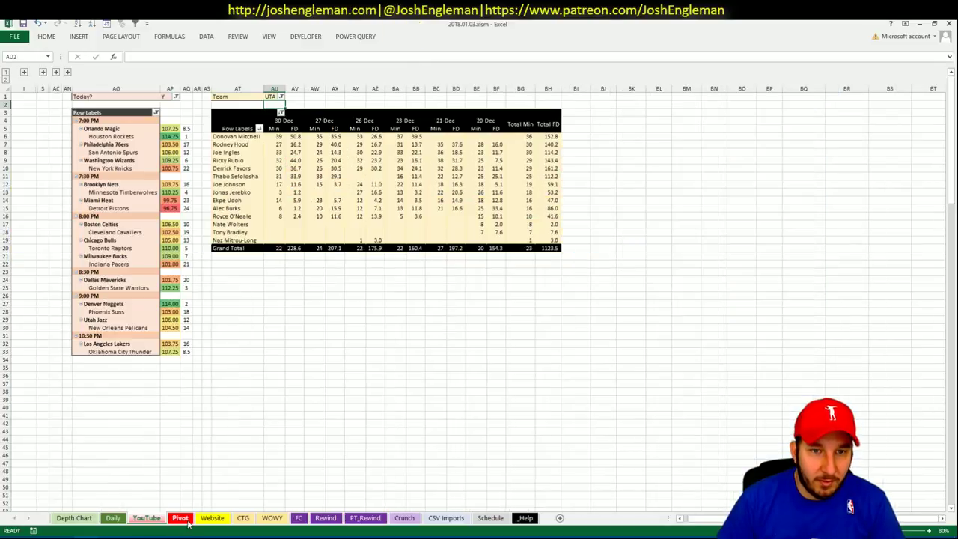
key("ctrl+Page_Down")
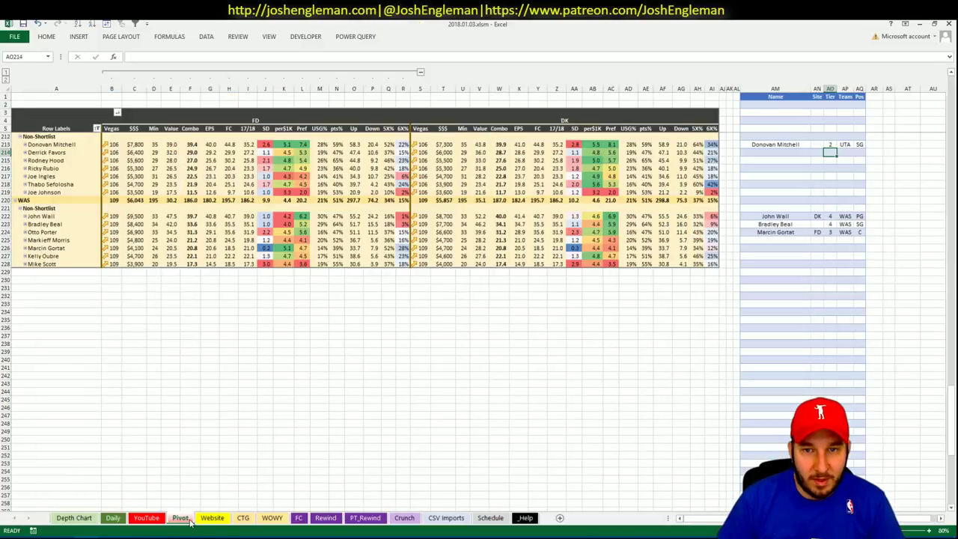
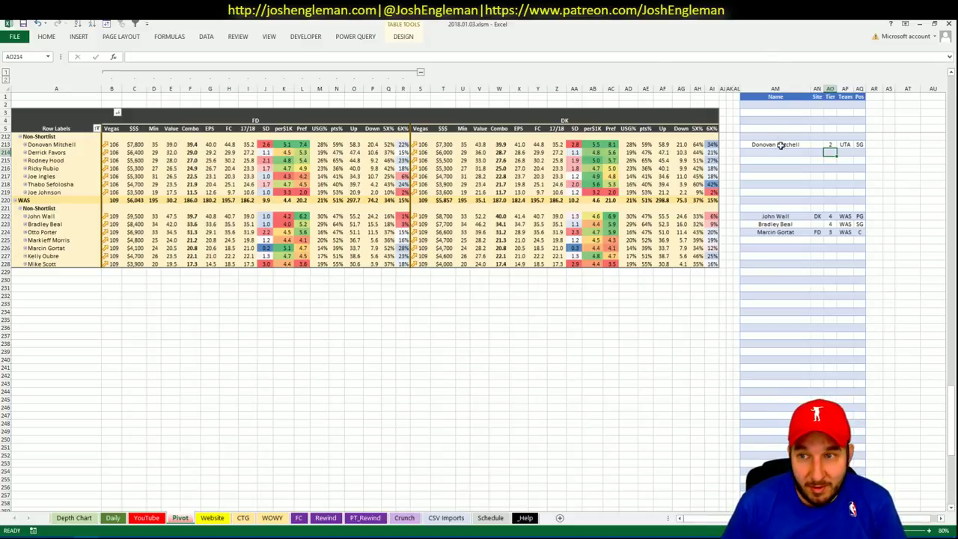
Add Thabo Sefolosha to the shortlist below Donovan Mitchell and assign Tier 2, checking Utah's recent minutes in the YouTube sheet
left_click(777, 152)
type("T.J. Warrenhabo S")
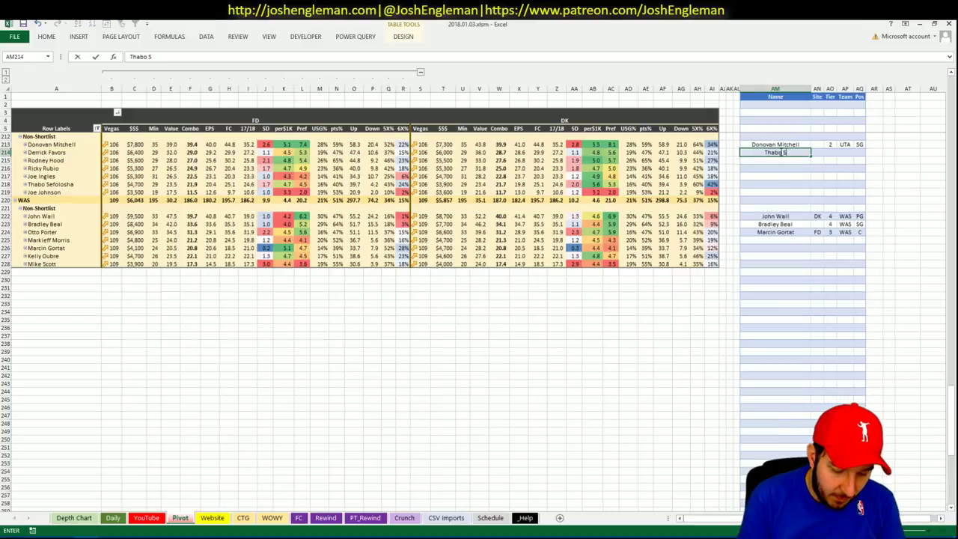
type("efolosha")
key("Tab")
key("Tab")
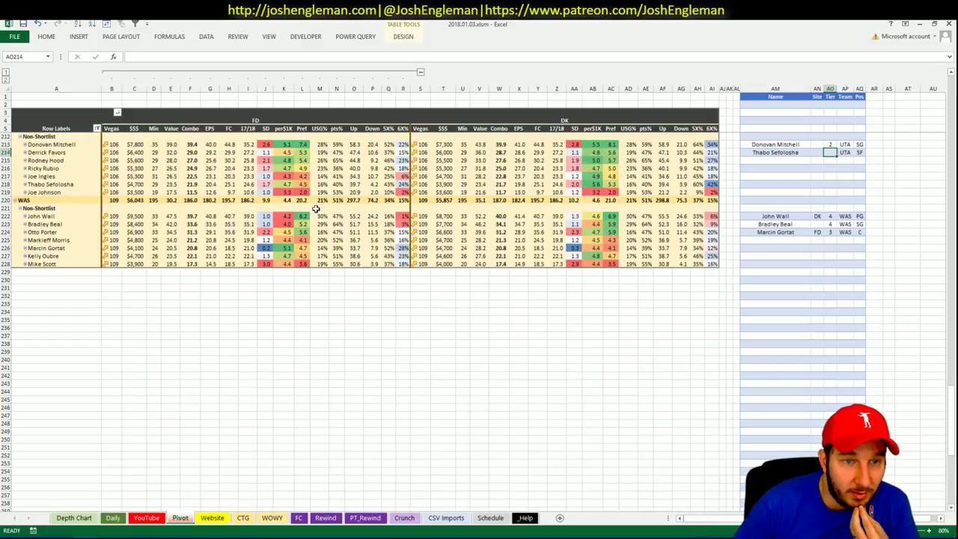
left_click(145, 516)
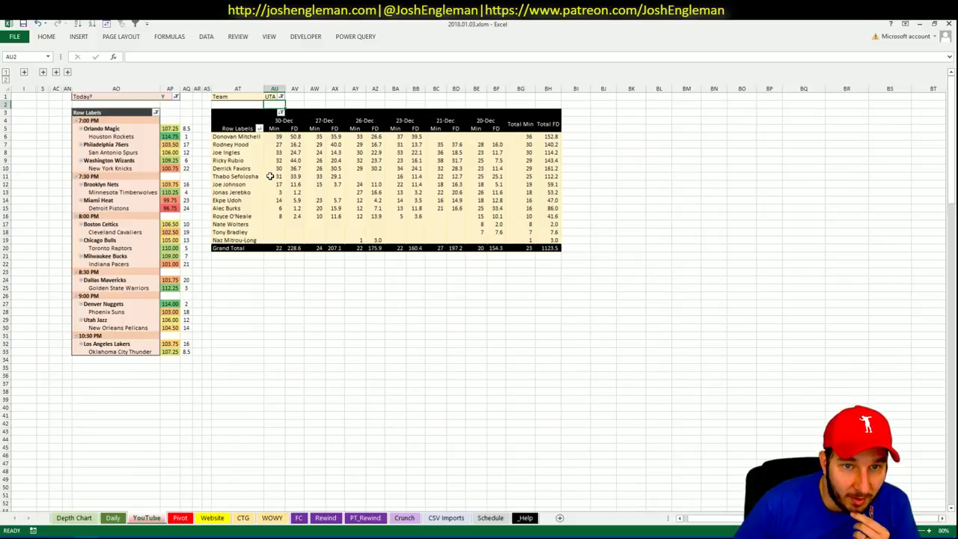
left_click(179, 517)
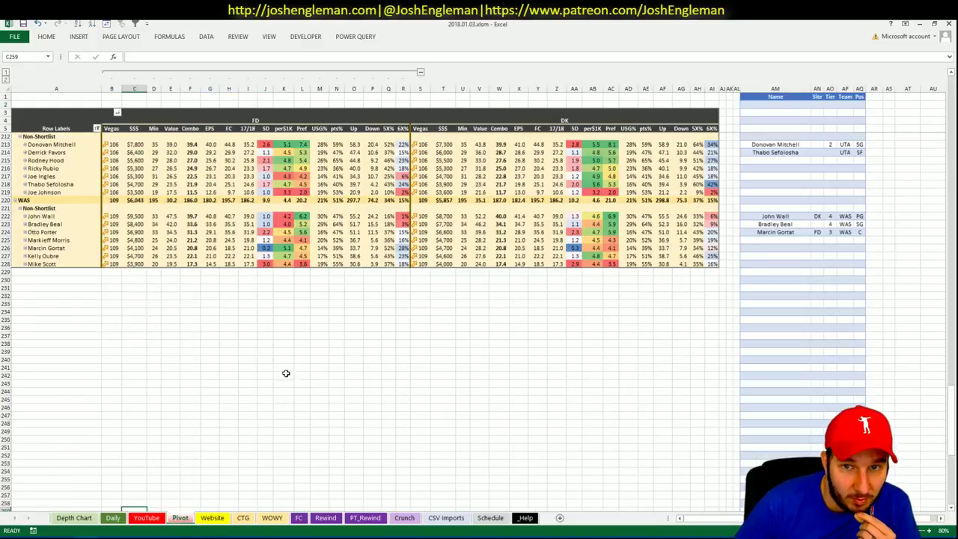
left_click(830, 143)
left_click_drag(835, 147, 834, 155)
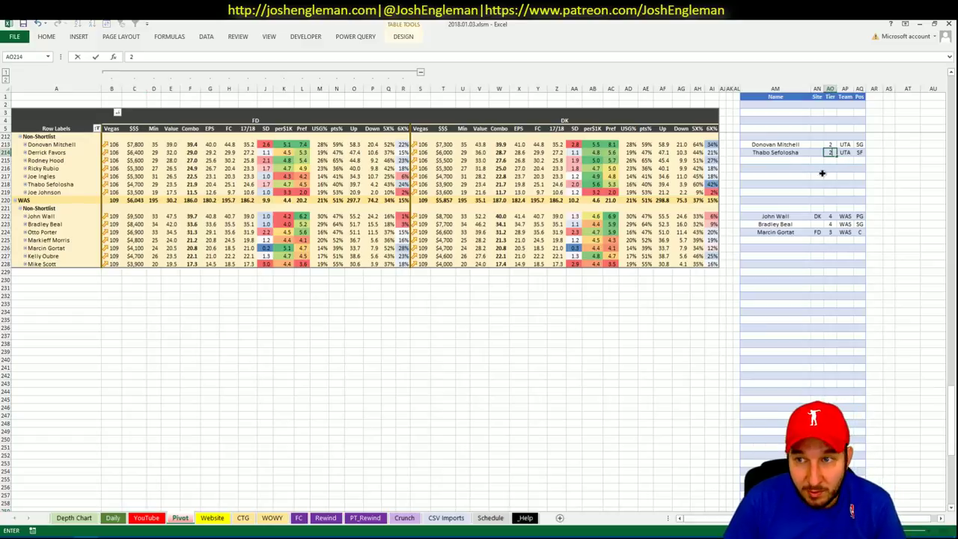
left_click(816, 175)
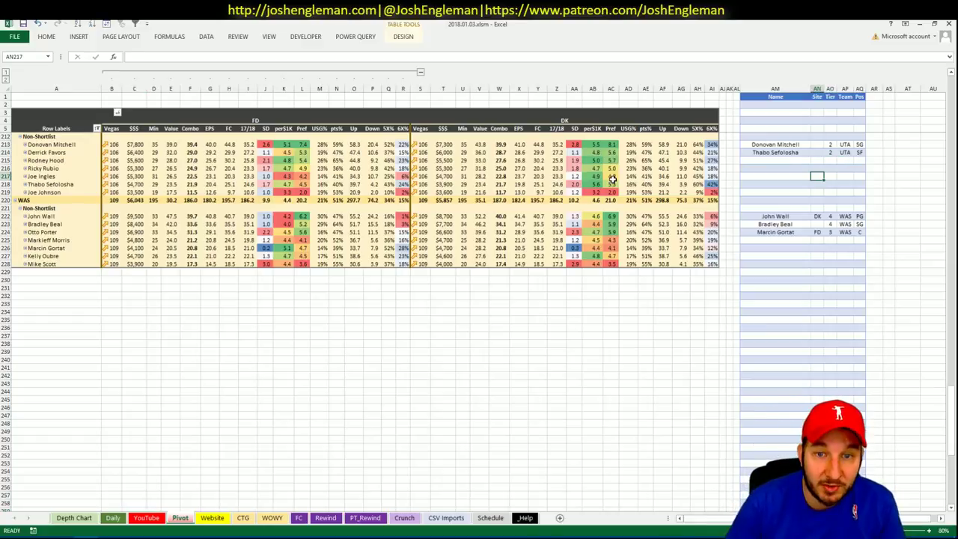
Review the shortlist from Washington up to Orlando in the Pivot sheet, plus the CTG sheet's Utah shooting table and game schedule
left_click(284, 327)
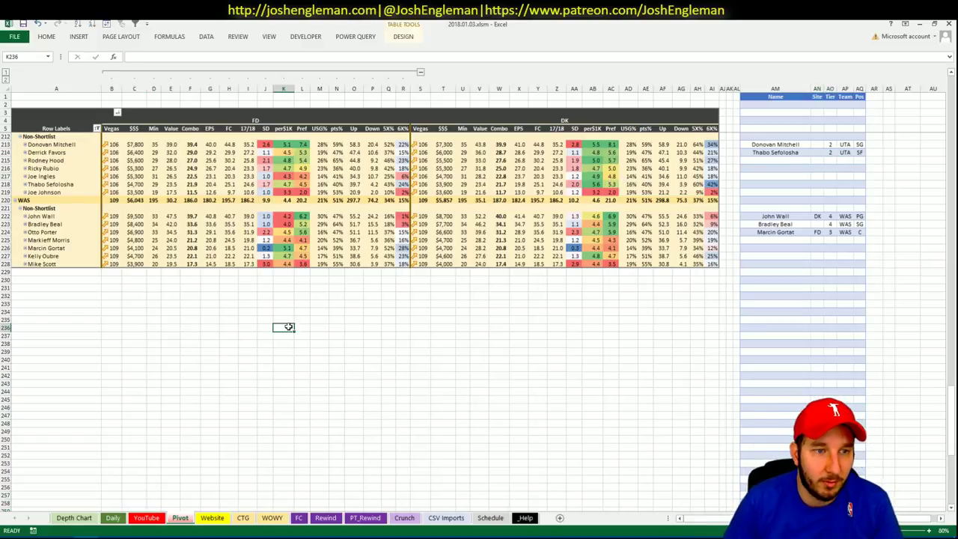
left_click(459, 426)
scroll(461, 428, "up", 4)
scroll(460, 429, "up", 3)
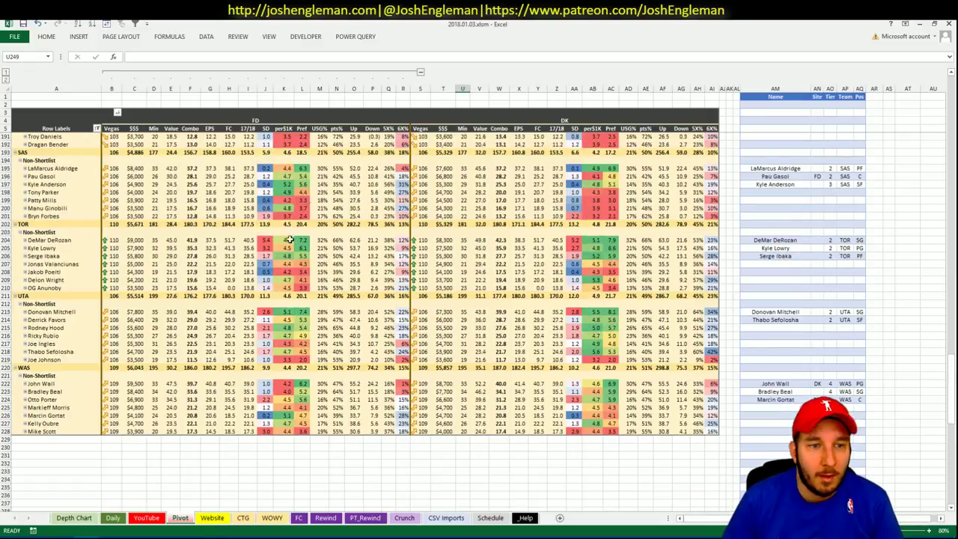
scroll(264, 225, "up", 10)
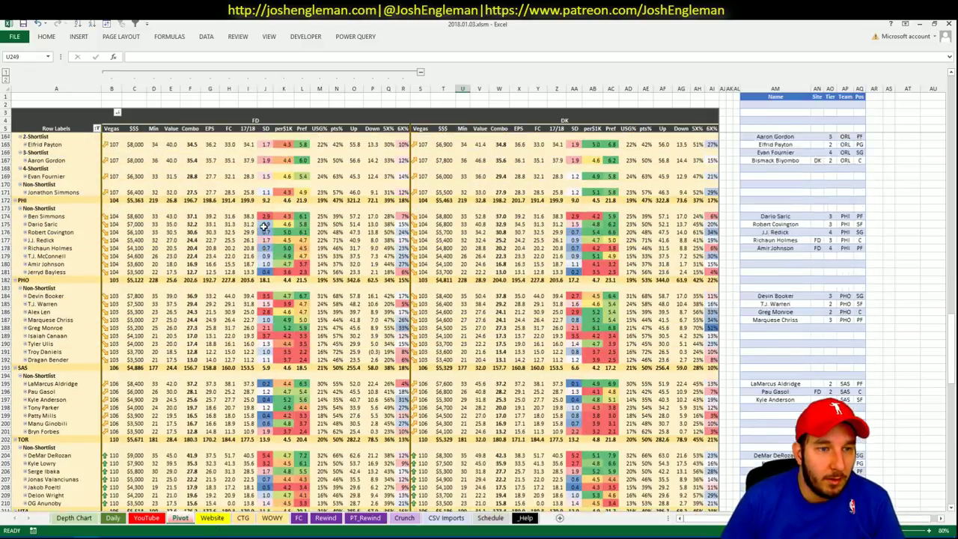
scroll(263, 224, "down", 2)
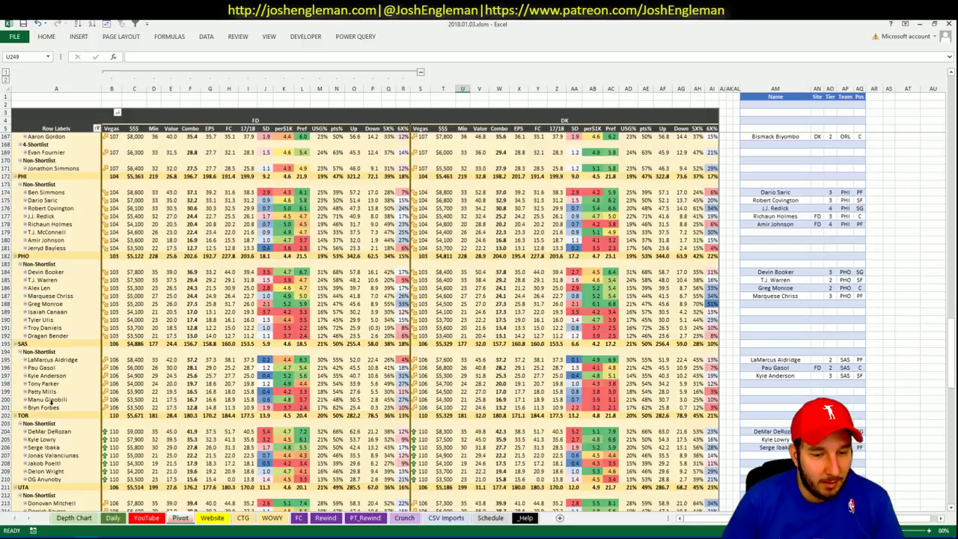
left_click(243, 518)
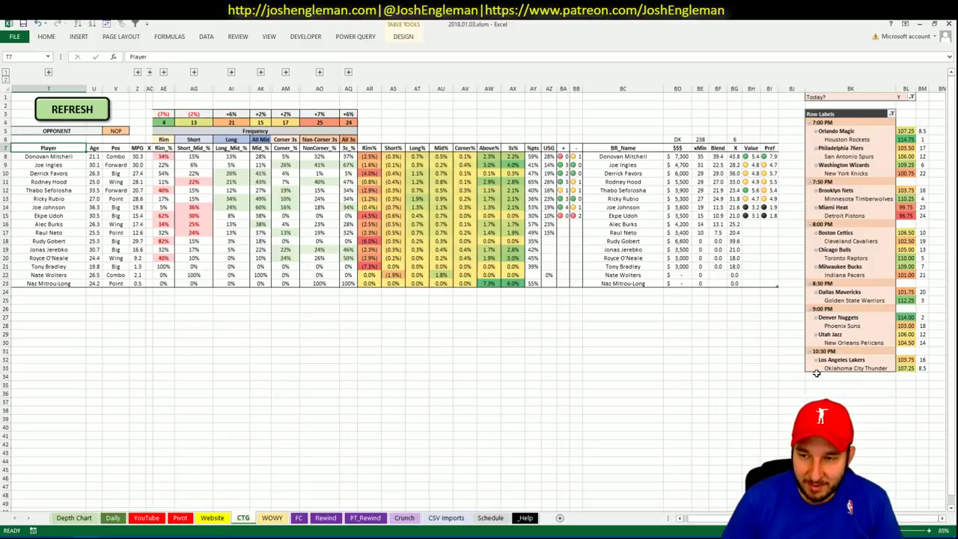
left_click(257, 323)
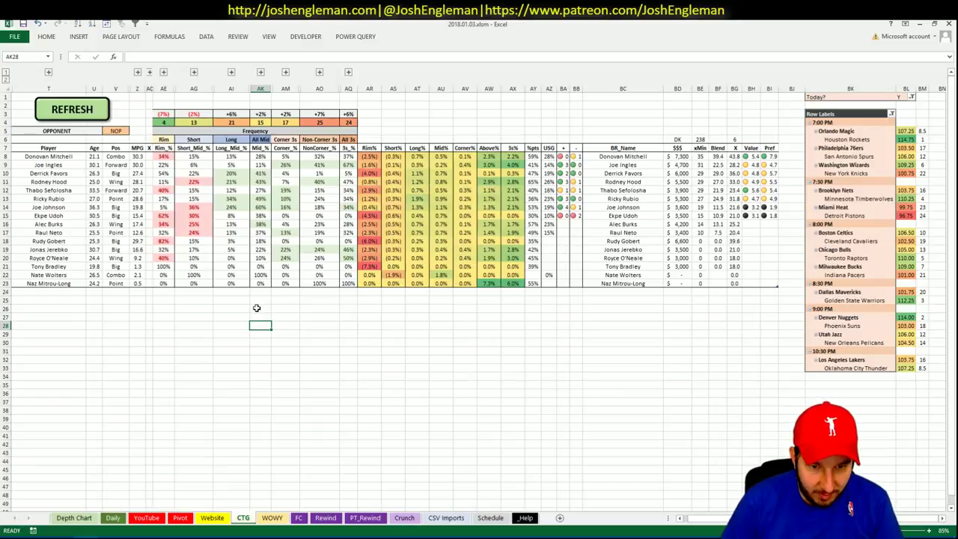
left_click(186, 519)
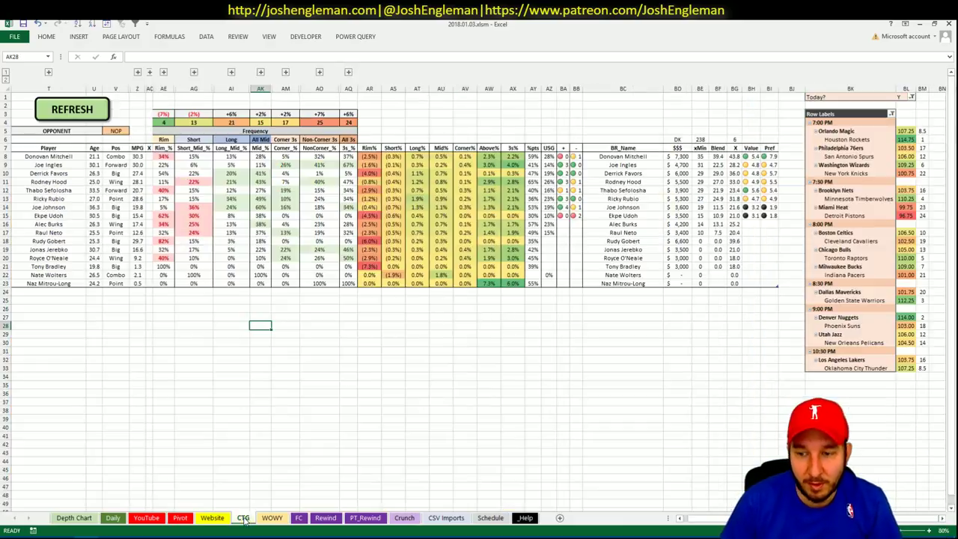
left_click(243, 518)
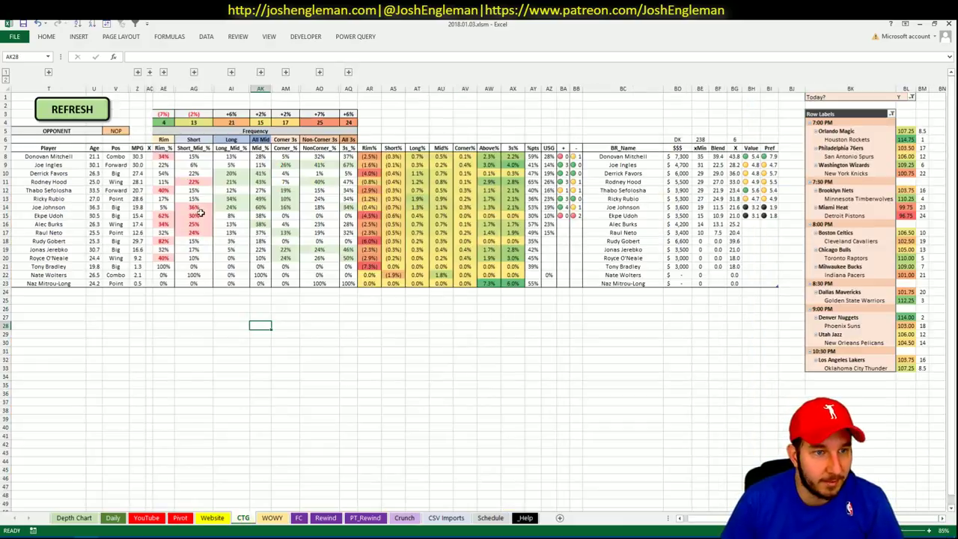
Set the opponent in the CTG sheet to UTA
left_click(118, 130)
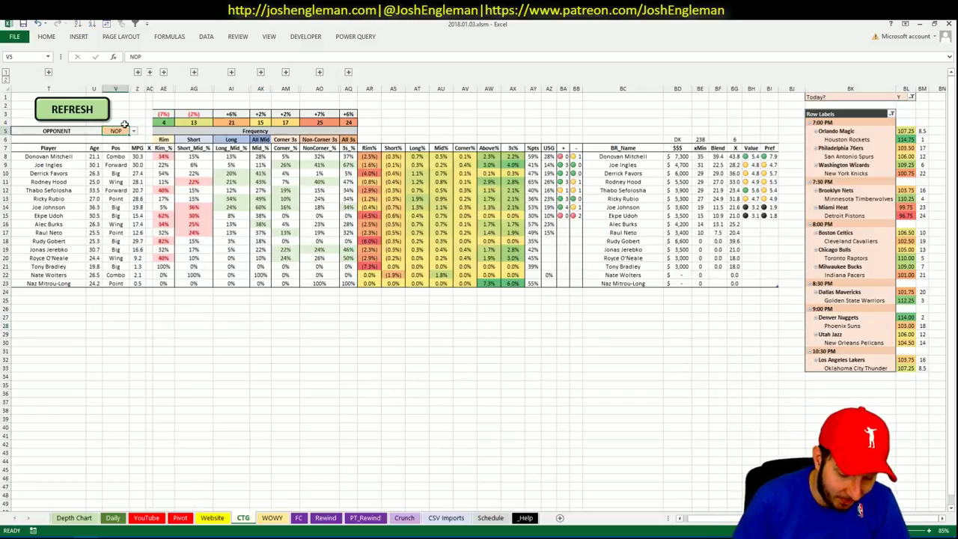
type("UTA")
key("Return")
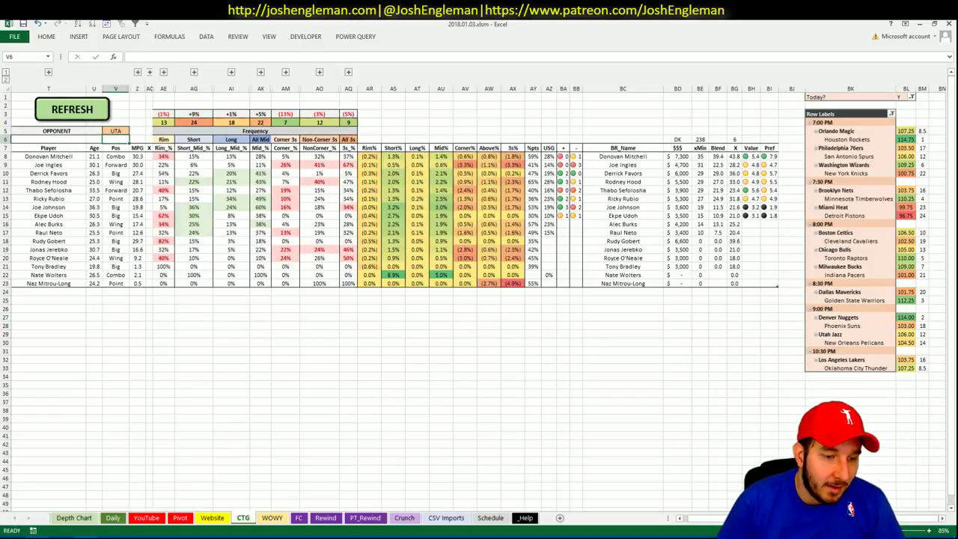
Open the New Orleans Pelicans page on Cleaning the Glass and bring its Shooting: Frequency player table into the Excel CTG sheet
key("alt+Tab")
left_click(250, 96)
type("pelicn")
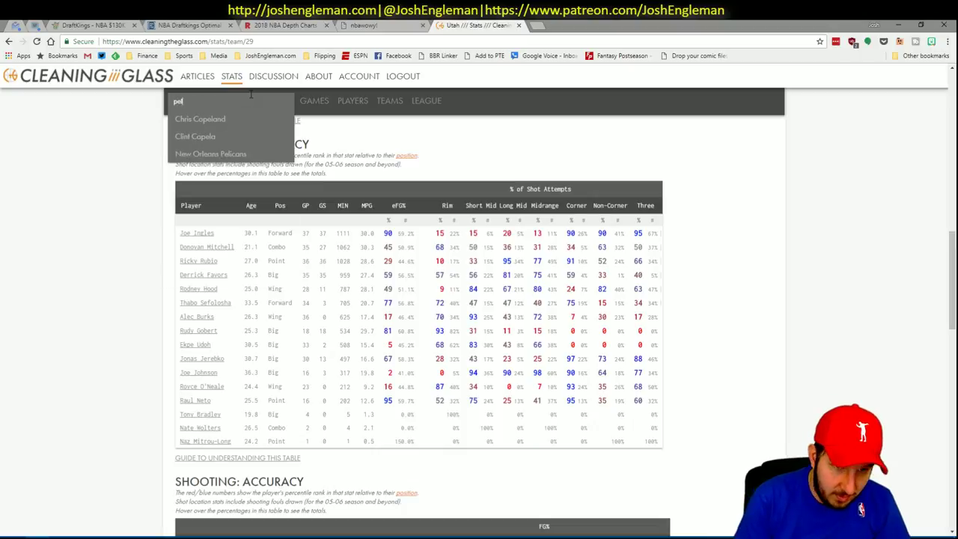
key("Return")
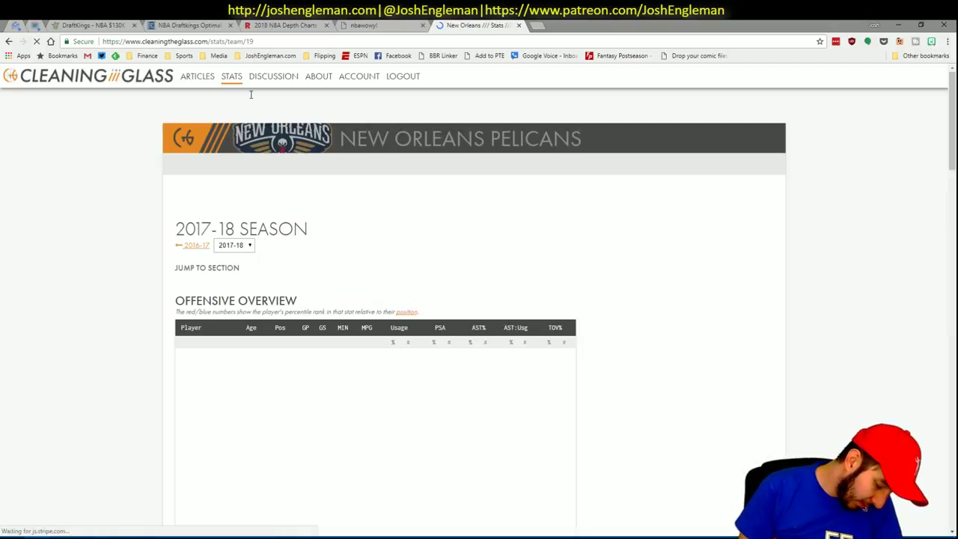
scroll(341, 277, "down", 2)
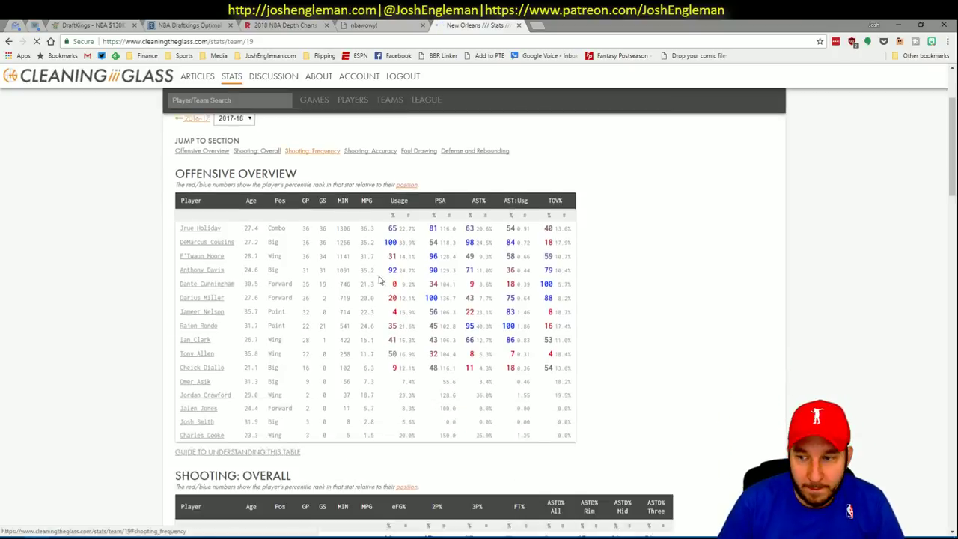
scroll(379, 280, "down", 9)
left_click_drag(665, 442, 183, 248)
key("alt+Tab")
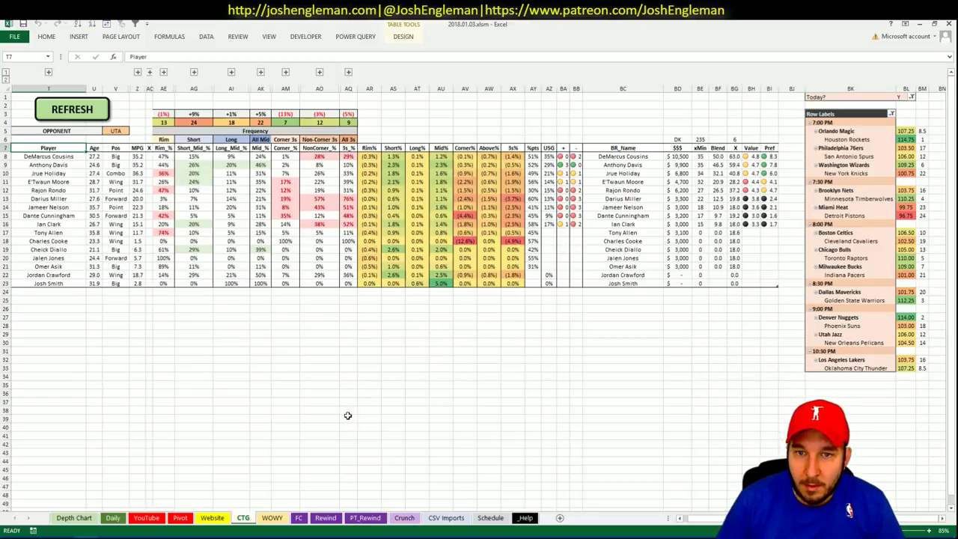
Add DeMarcus Cousins to the shortlist in the Pivot sheet, level with his row in the New Orleans block
left_click(179, 517)
left_click(355, 312)
scroll(354, 312, "up", 5)
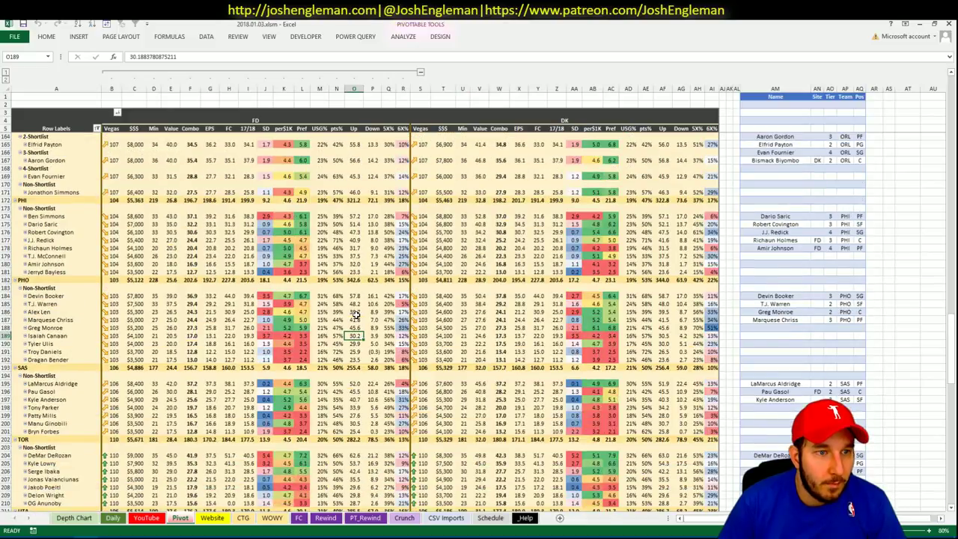
scroll(355, 315, "up", 5)
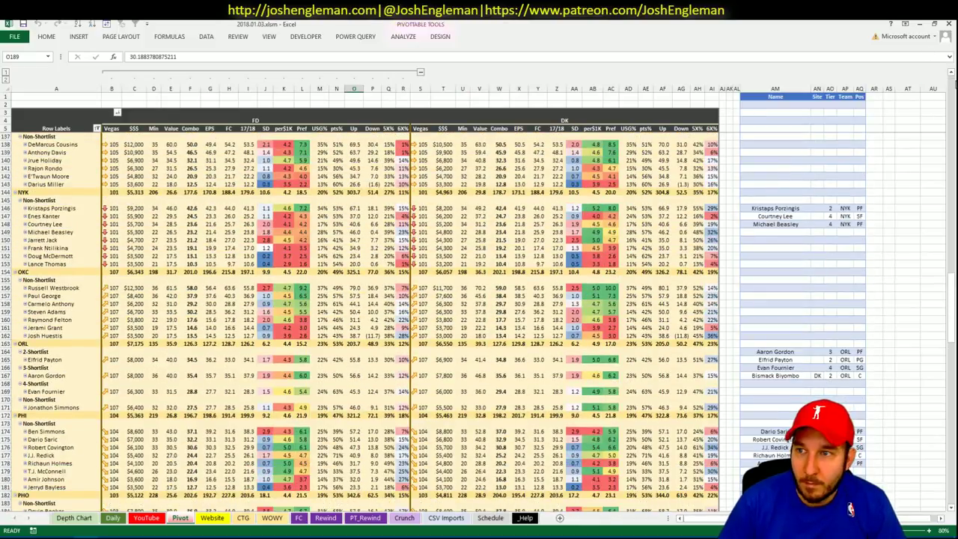
left_click(952, 72)
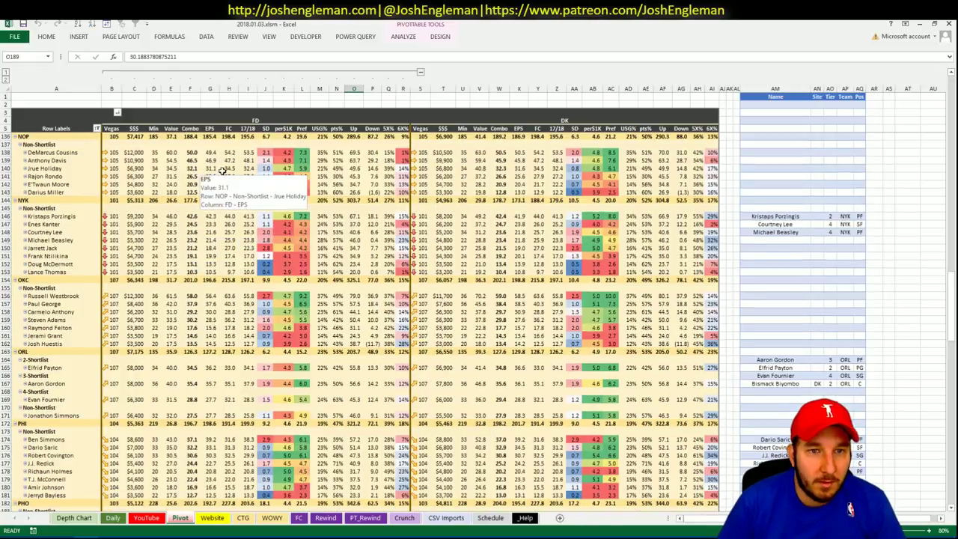
left_click(763, 151)
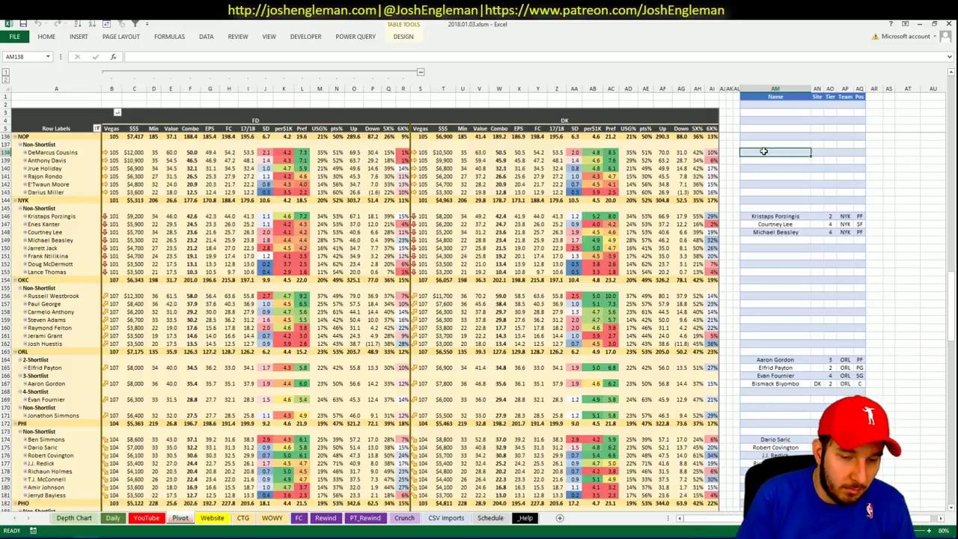
type("De")
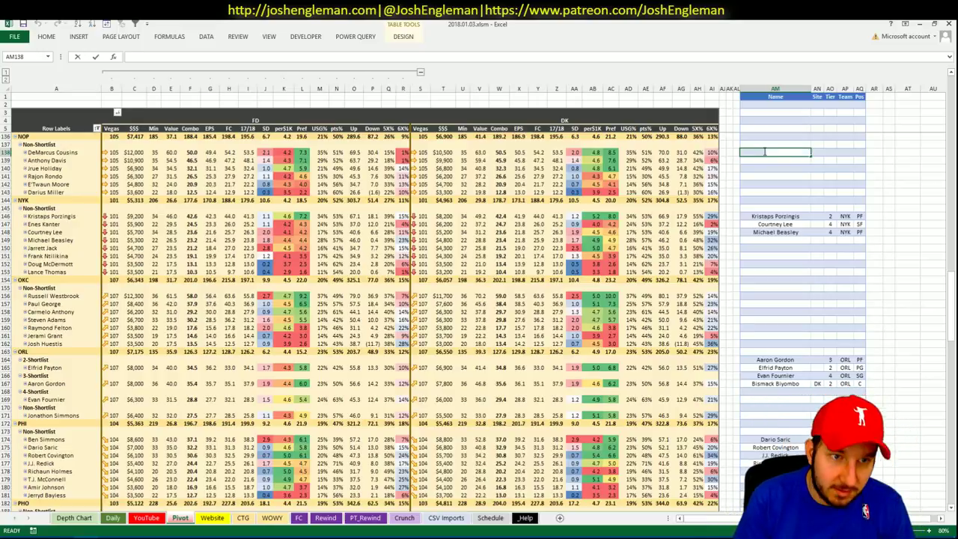
type("Mar DeRozan")
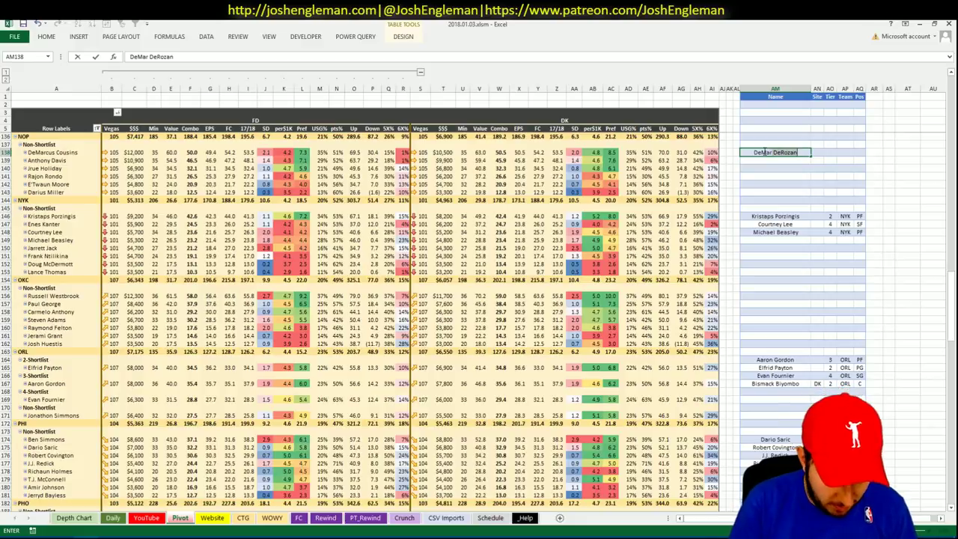
type("cus Cousins")
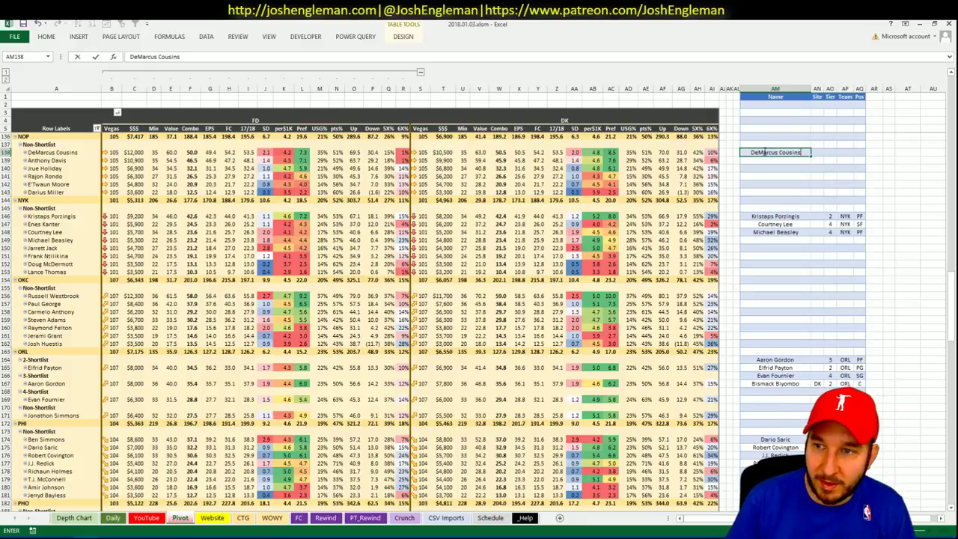
key("Return")
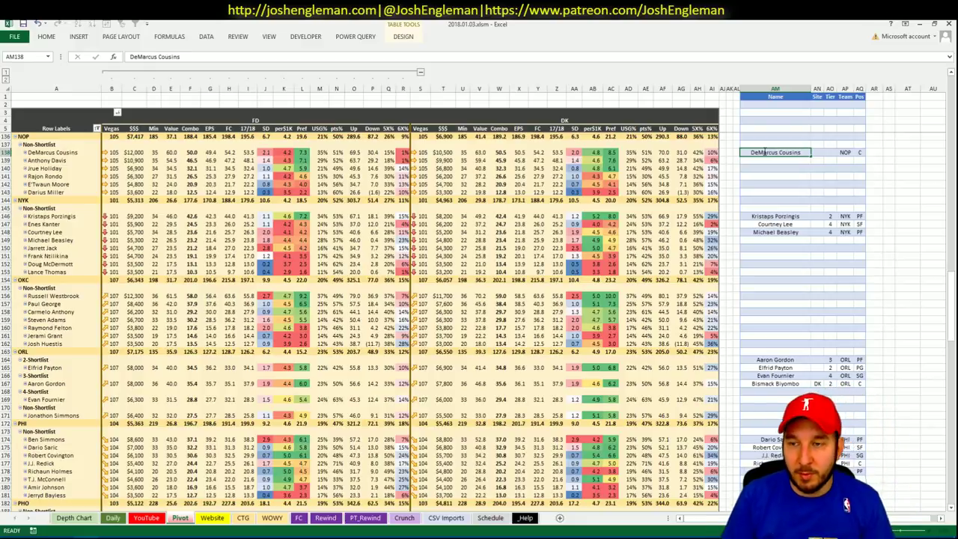
Set DeMarcus Cousins's shortlist site to DK and his tier to 4
type("DK")
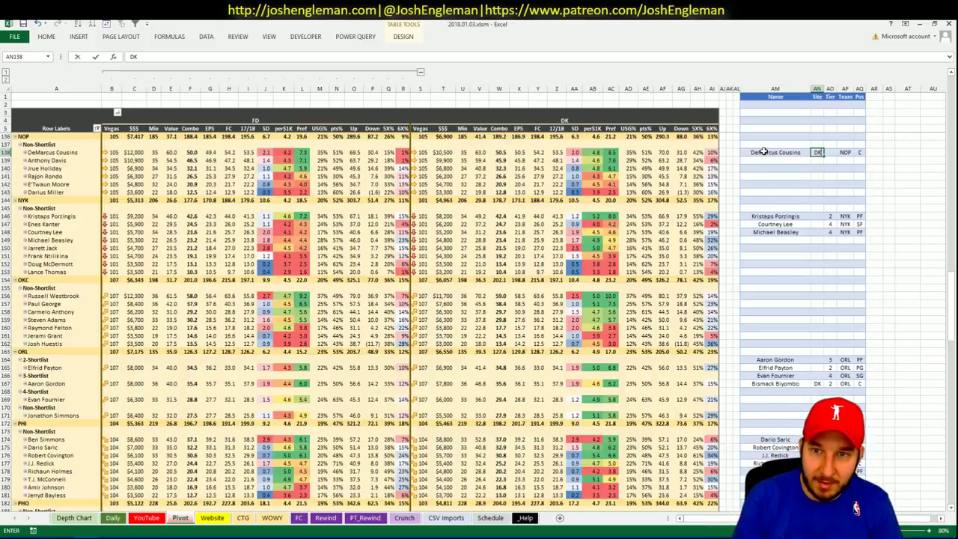
key("Tab")
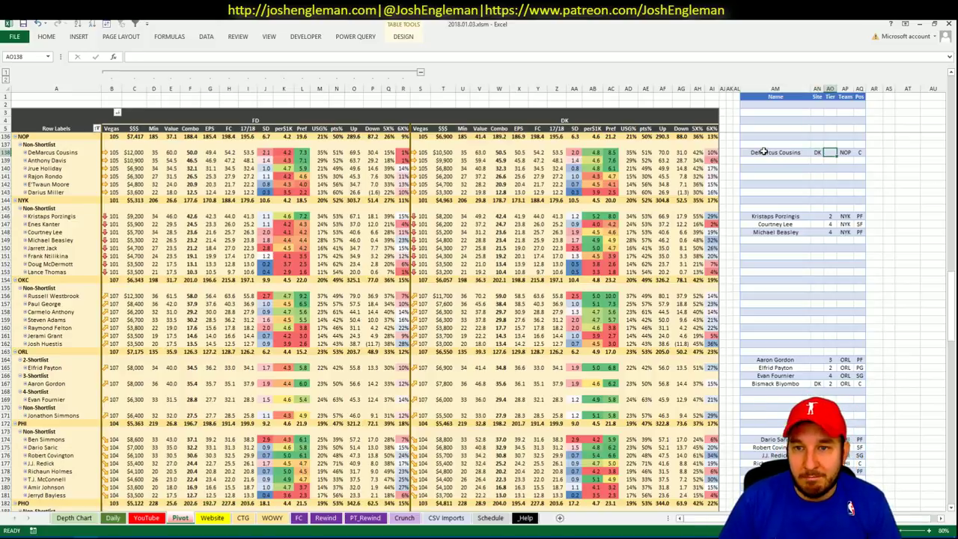
type("4")
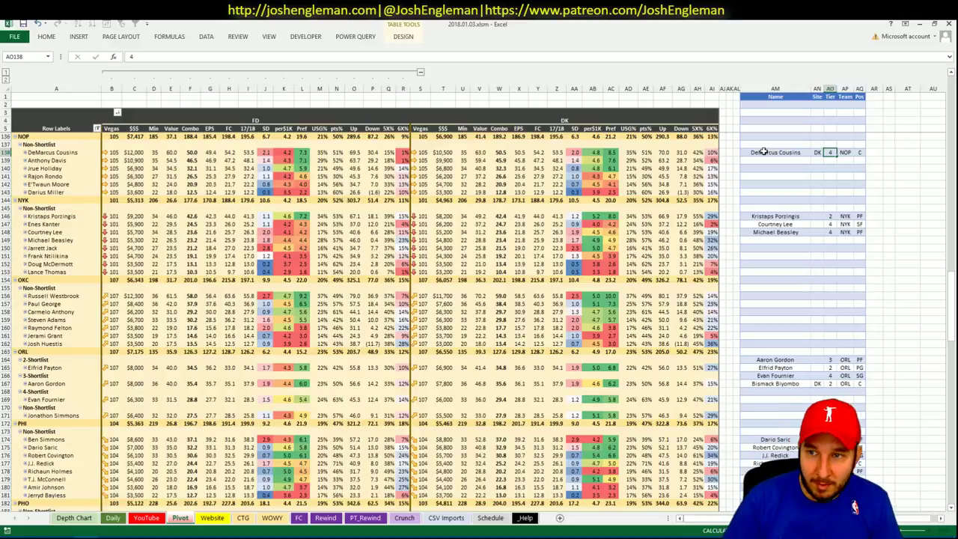
key("Return")
Add Anthony Davis to the shortlist directly below DeMarcus Cousins
type("Anthony")
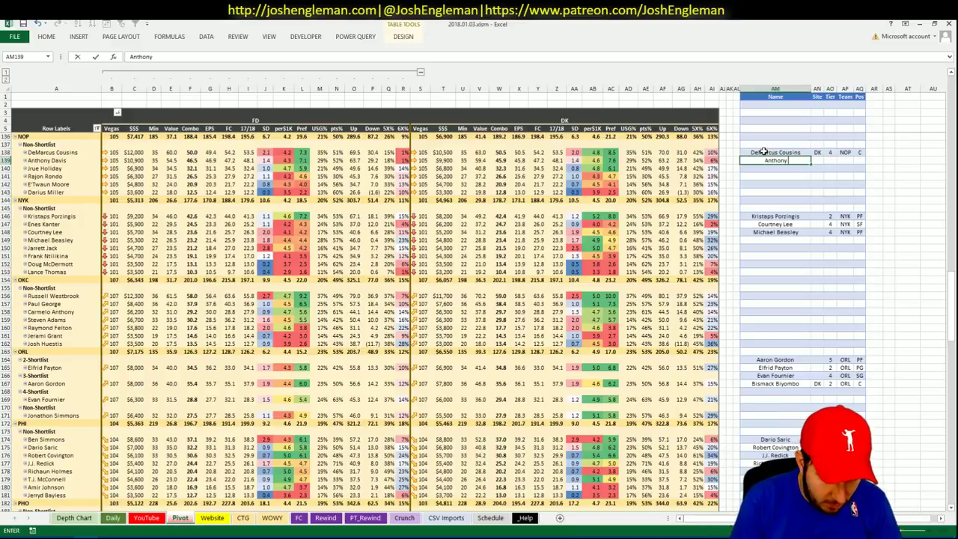
type(" Davis")
key("Tab")
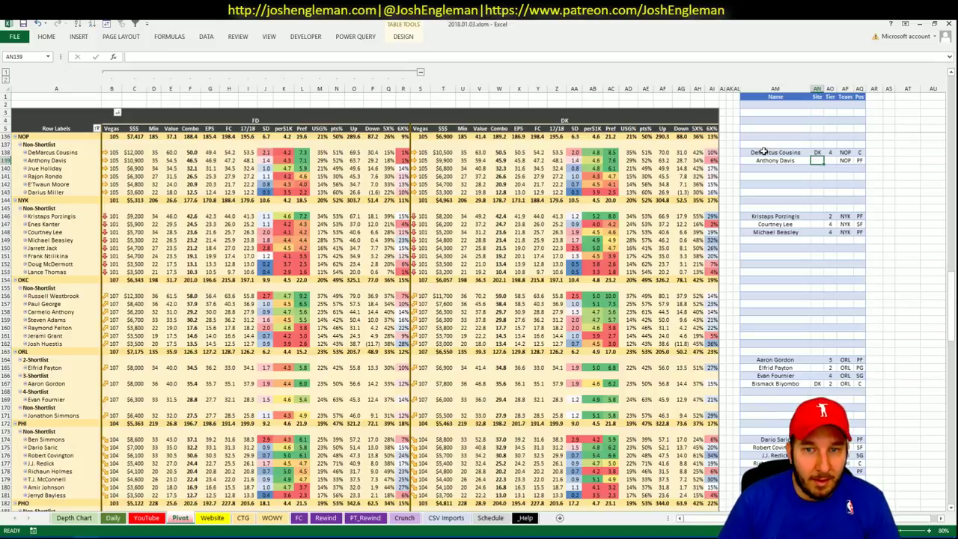
Filter the recent game log in the YouTube sheet to team NOP
left_click(172, 521)
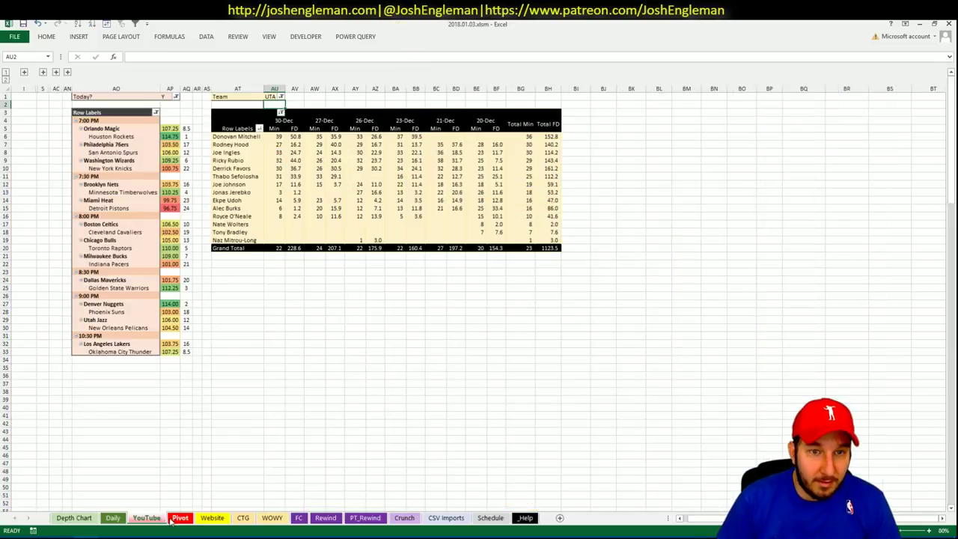
key("Up")
type("NOP")
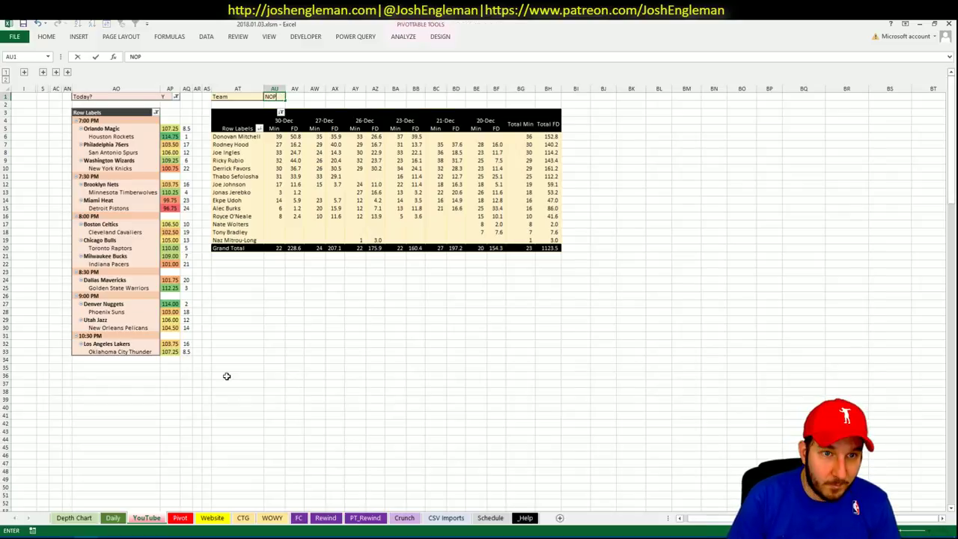
key("Return")
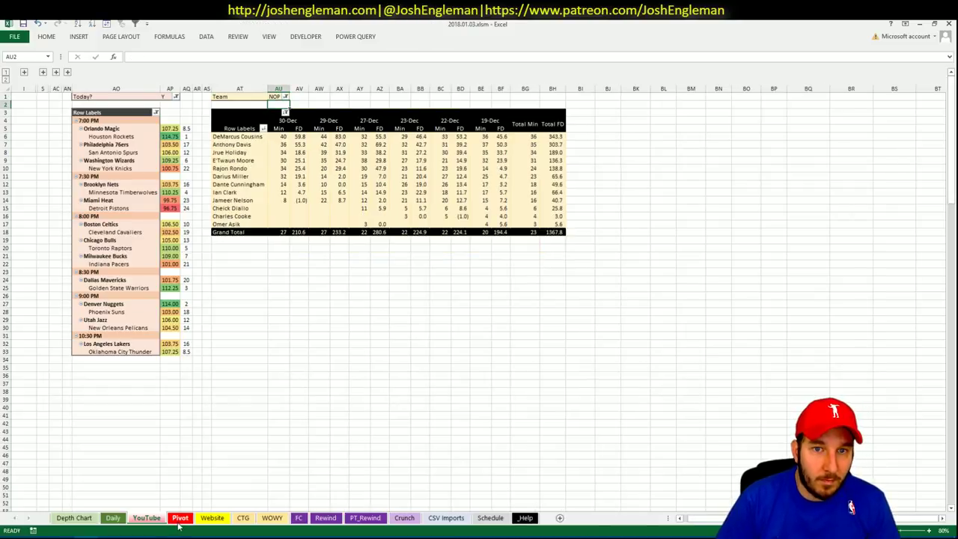
Assign Tier 2 to Anthony Davis in the Pivot sheet's shortlist, leaving his site blank
left_click(180, 519)
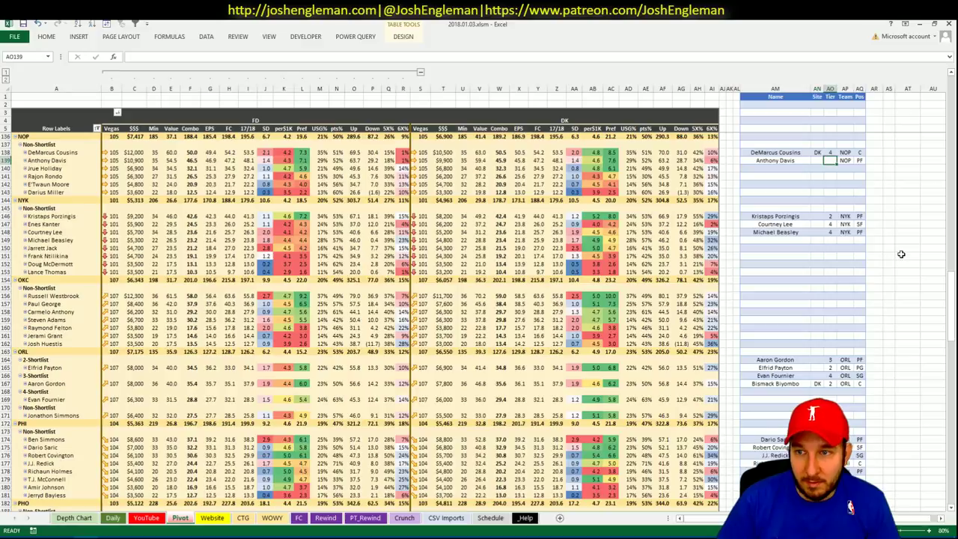
type("2")
key("Return")
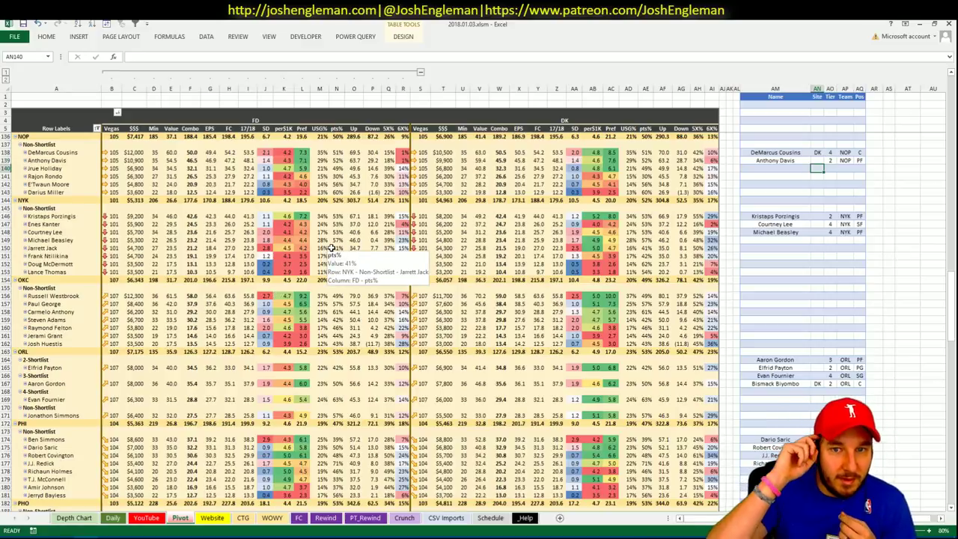
Check the New Orleans players' recent minutes and fantasy points in the YouTube sheet, then return to the Pivot shortlist
left_click(146, 518)
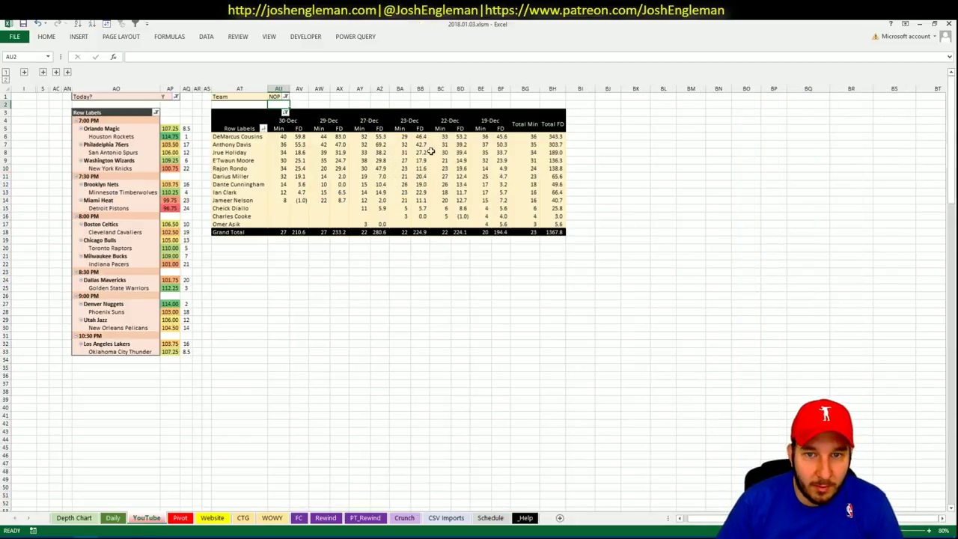
left_click(185, 520)
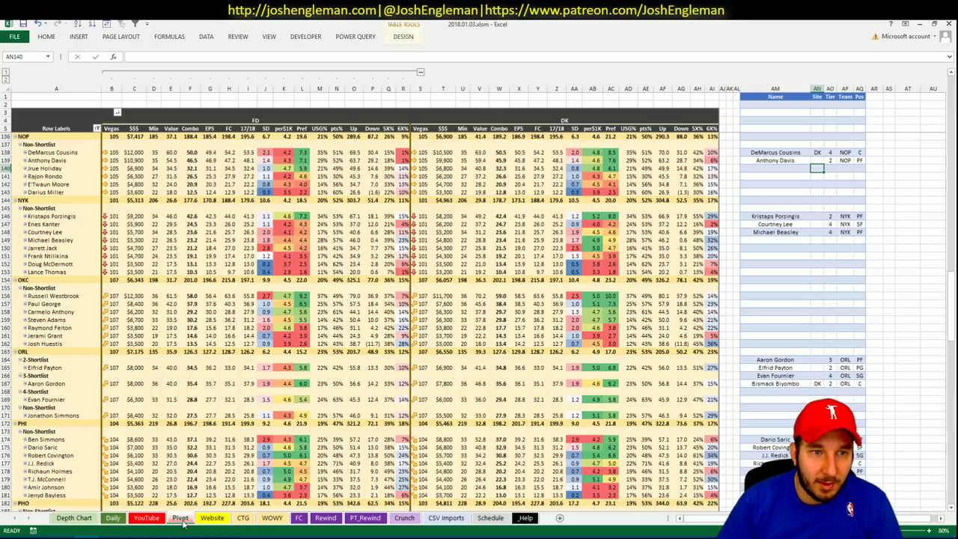
left_click(755, 168)
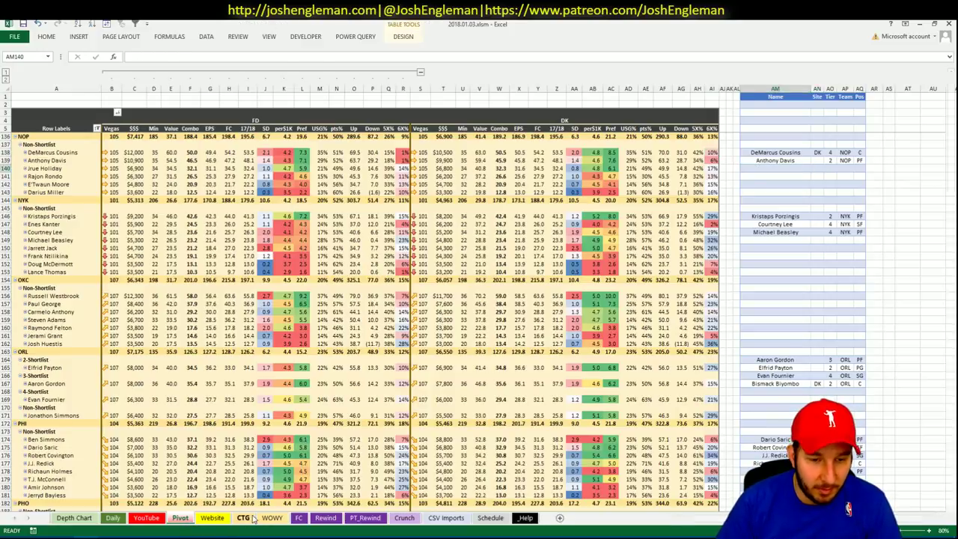
Set the opponent in the CTG sheet to LAL, with a brief look at the Daily sheet's player rankings
left_click(215, 518)
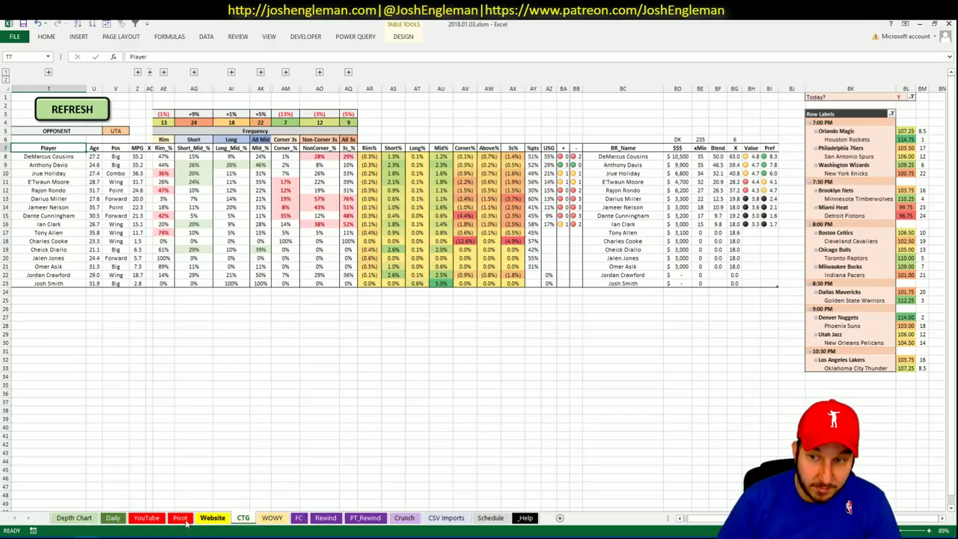
left_click(121, 131)
type("LAL")
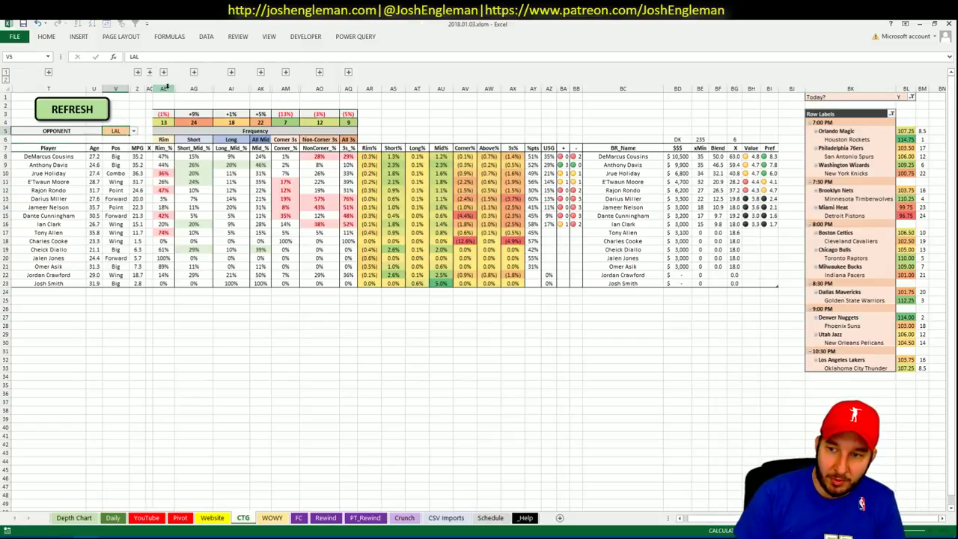
key("Return")
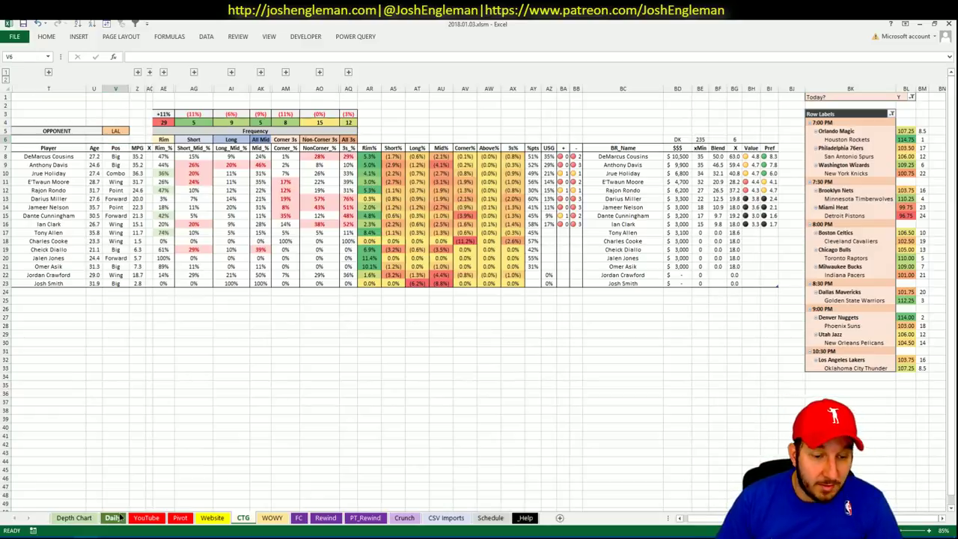
left_click(114, 517)
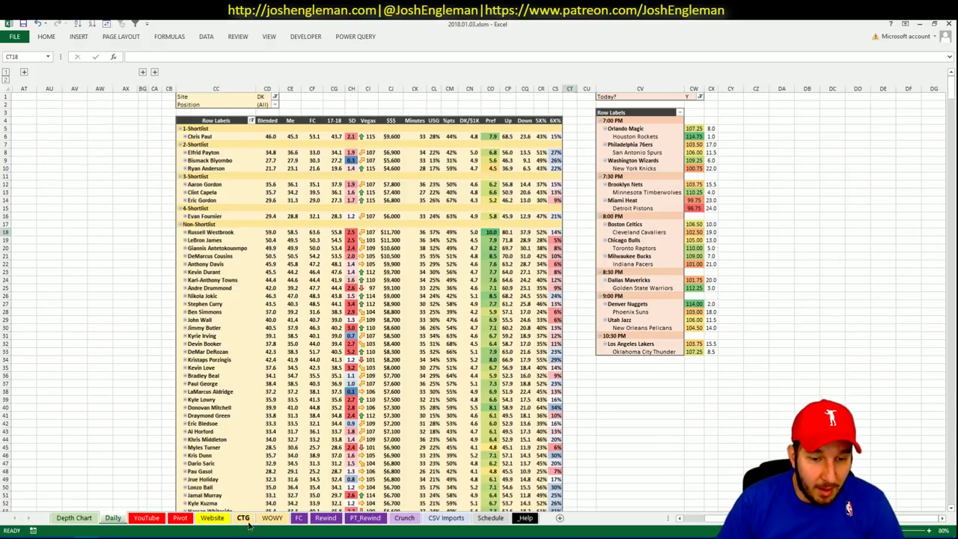
left_click(248, 523)
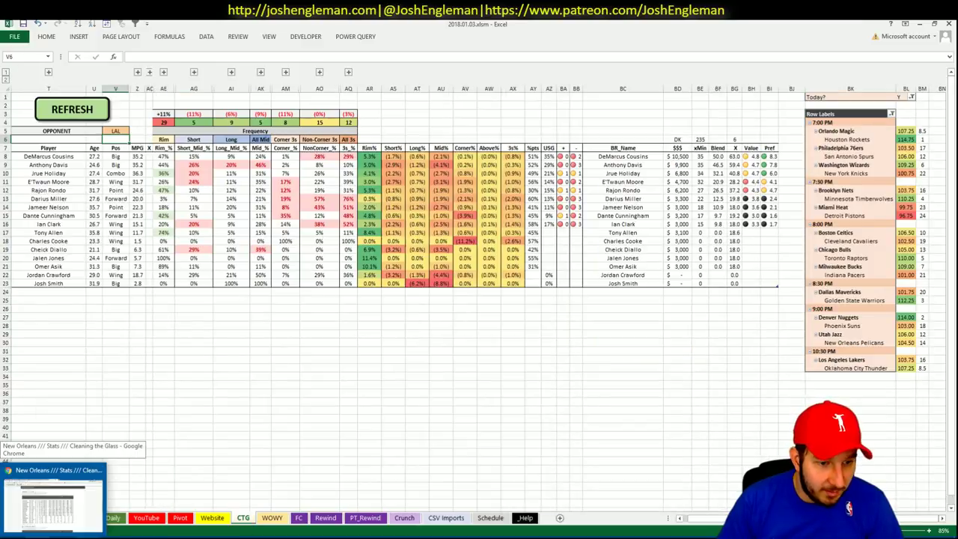
Switch to Chrome and open the Los Angeles Lakers team page on Cleaning the Glass
left_click(56, 497)
left_click(210, 100)
type("lake")
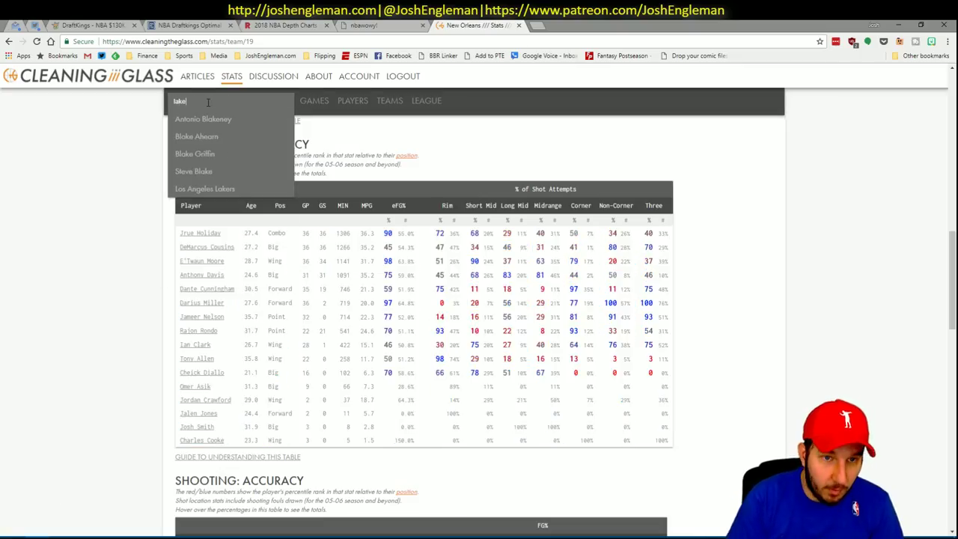
key("Return")
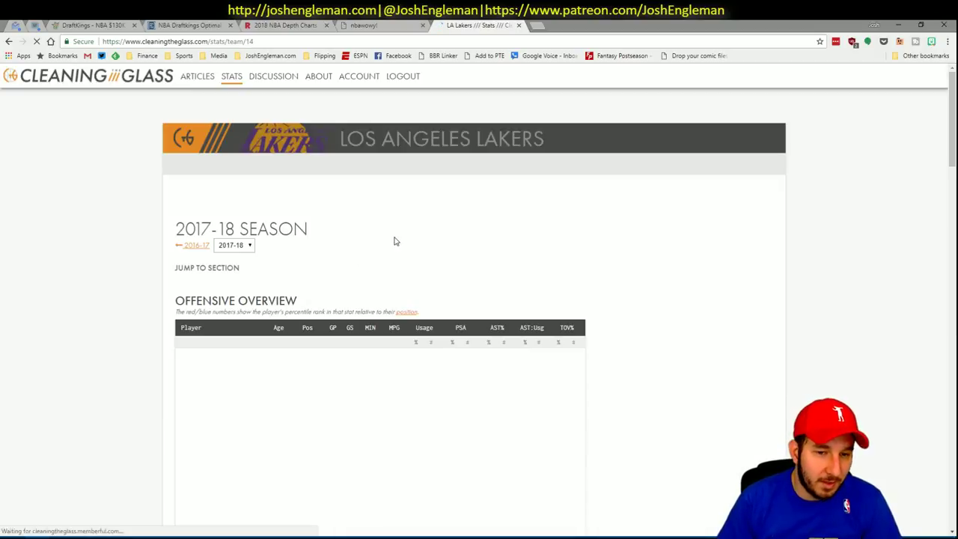
Try to bring the Lakers' Offensive Overview player table into the Excel CTG sheet and refresh it
scroll(299, 267, "down", 2)
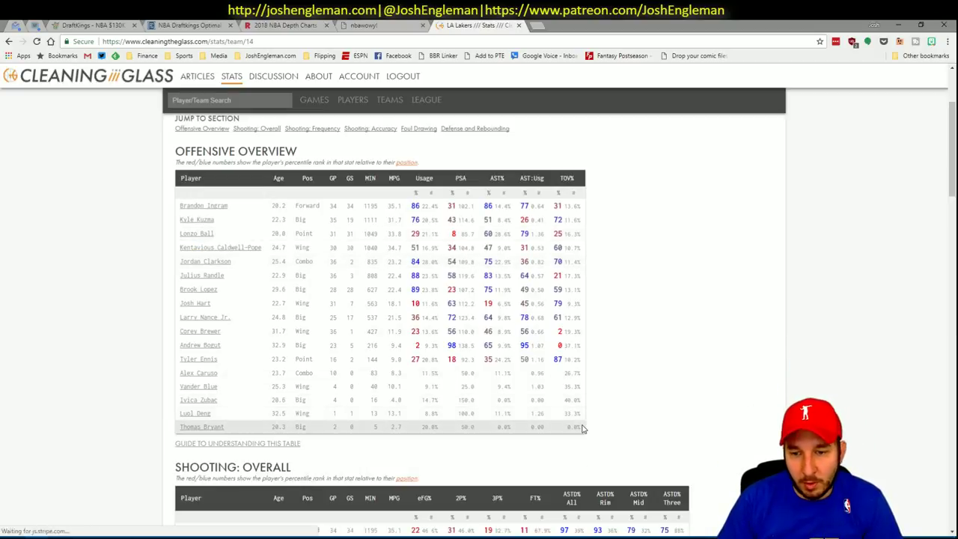
left_click_drag(580, 430, 185, 205)
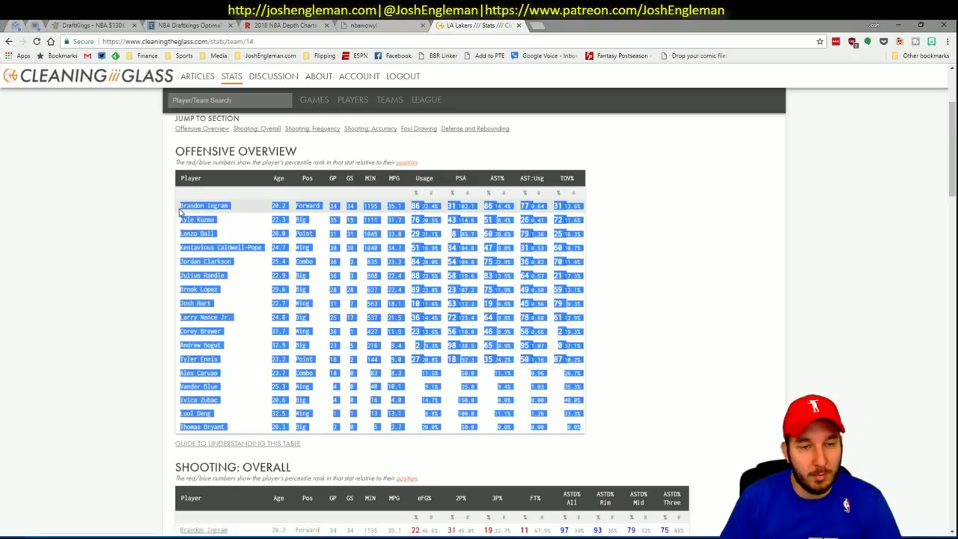
key("alt+Tab")
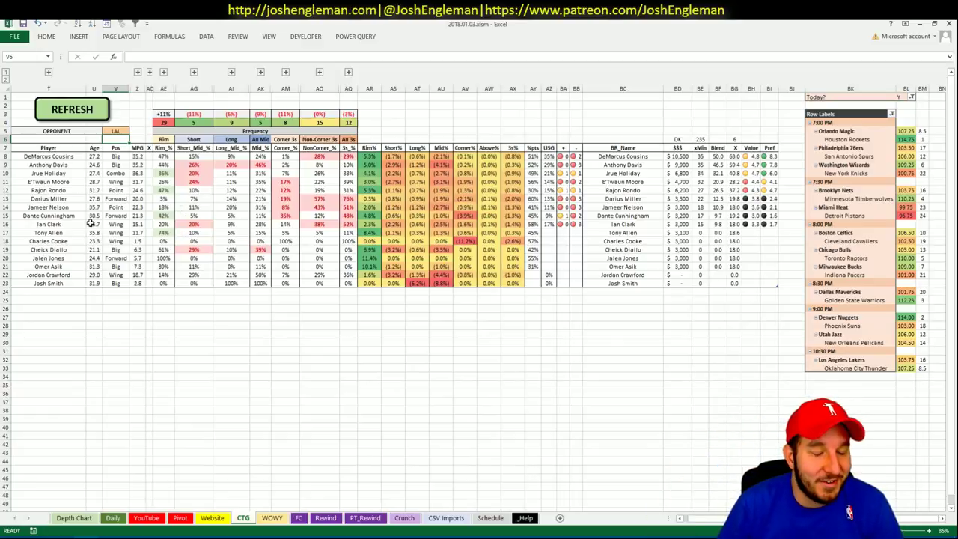
left_click(88, 113)
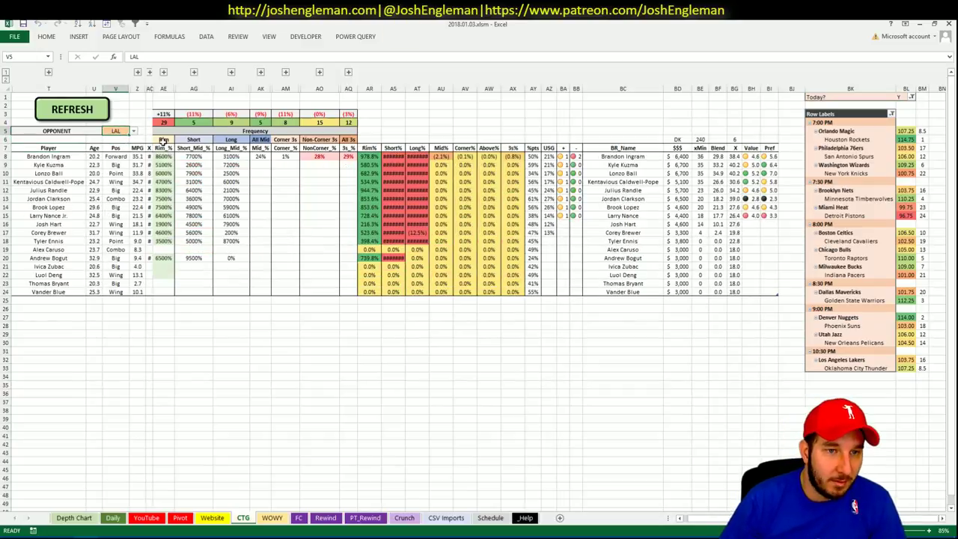
Copy the Lakers' Shooting: Frequency player table from Cleaning the Glass into the Excel CTG sheet and refresh it
key("alt+Tab")
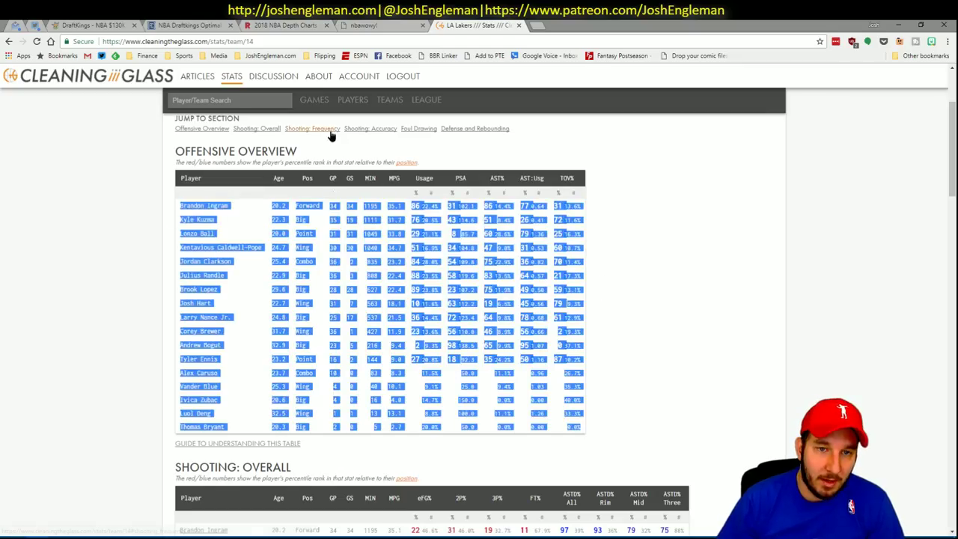
scroll(400, 467, "down", 5)
scroll(561, 311, "down", 2)
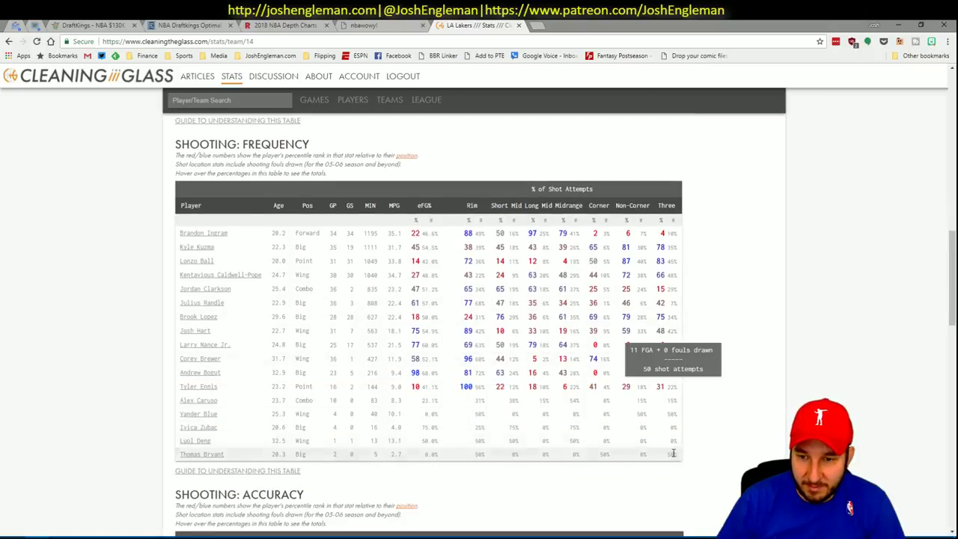
left_click_drag(677, 455, 179, 236)
key("alt+Tab")
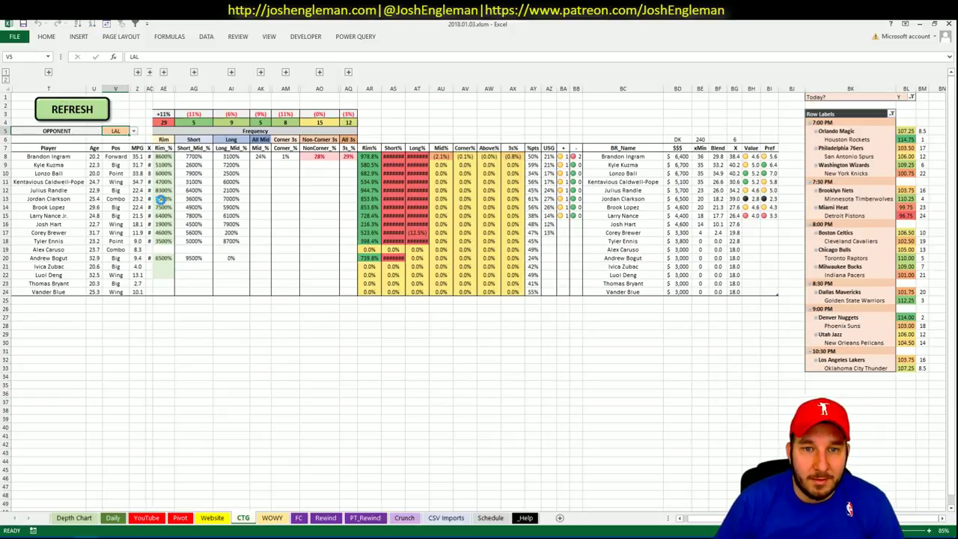
key("ctrl+v")
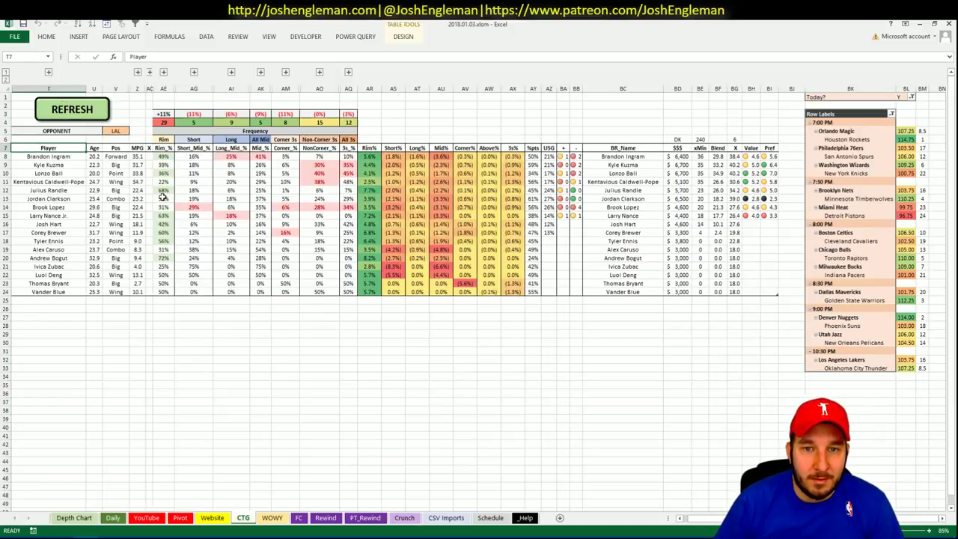
Set the opponent in the CTG sheet to OKC
left_click(114, 132)
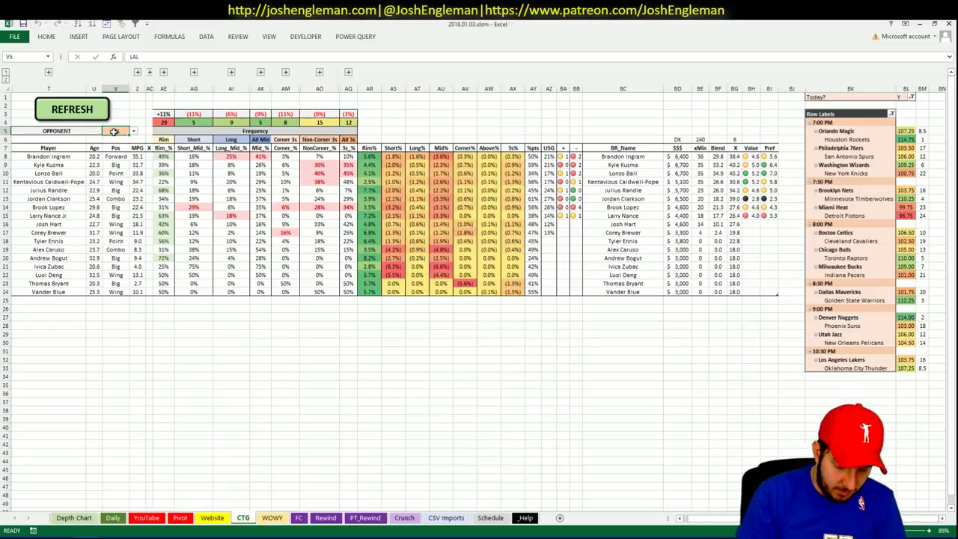
type("O")
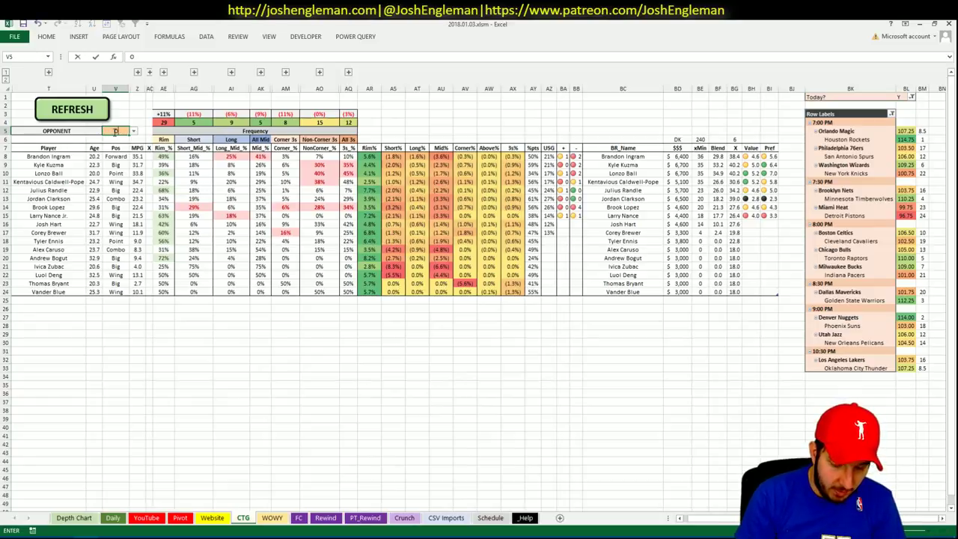
type("KC")
key("Return")
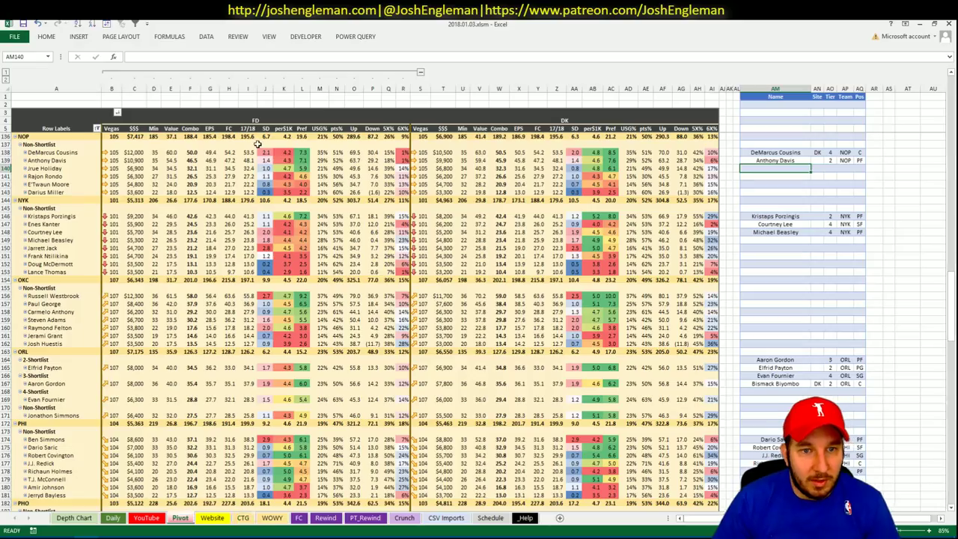
Add Lonzo Ball to the Pivot shortlist beside the Lakers' rows, with site DK and tier 4
left_click(180, 518)
left_click(190, 223)
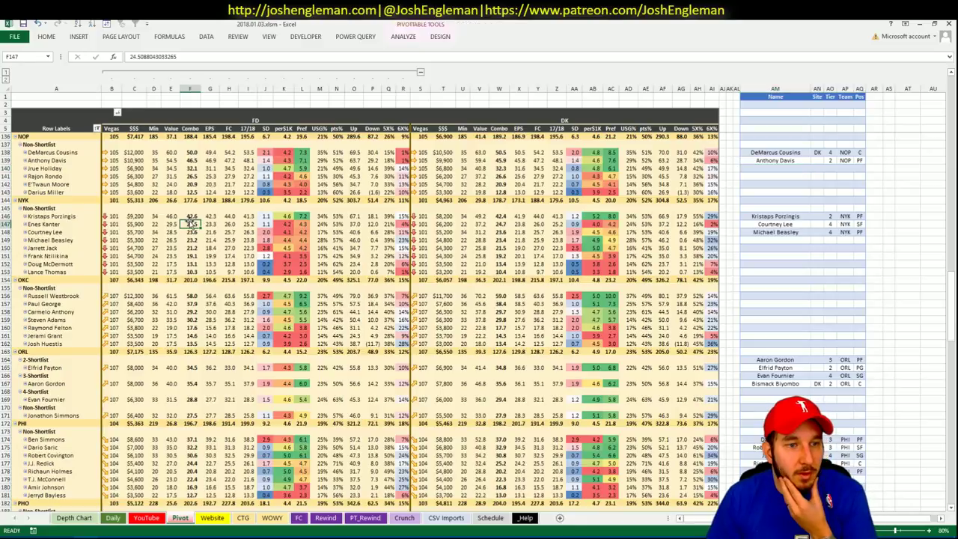
scroll(190, 222, "up", 10)
scroll(191, 222, "up", 2)
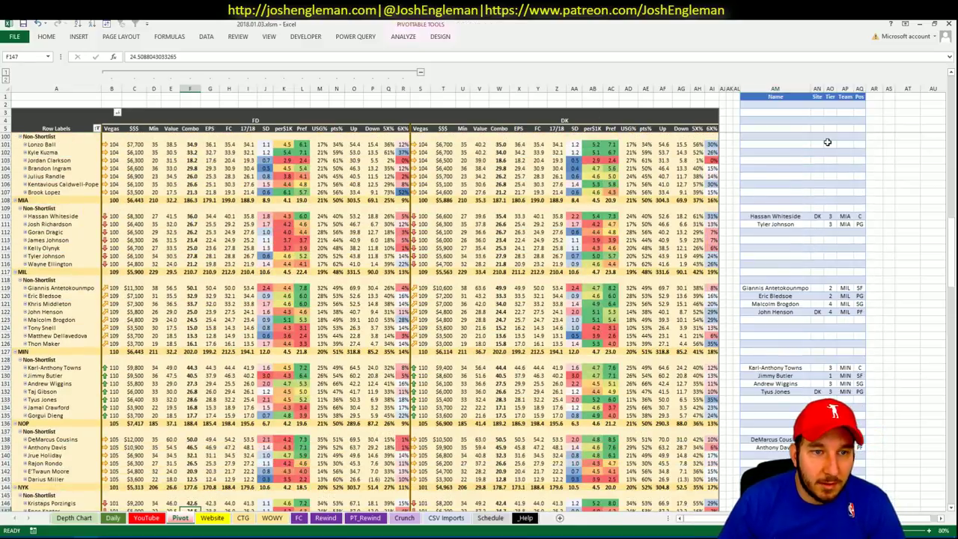
left_click(950, 72)
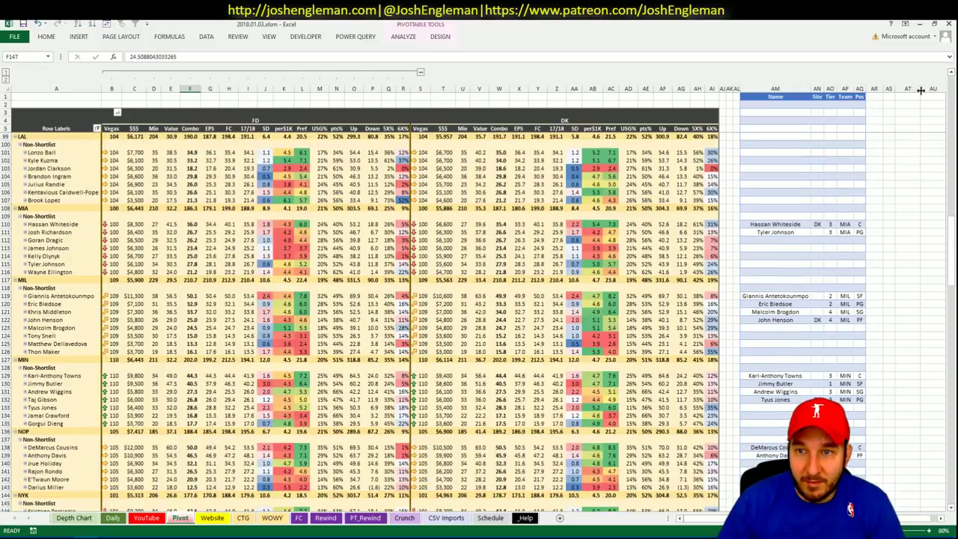
left_click(766, 155)
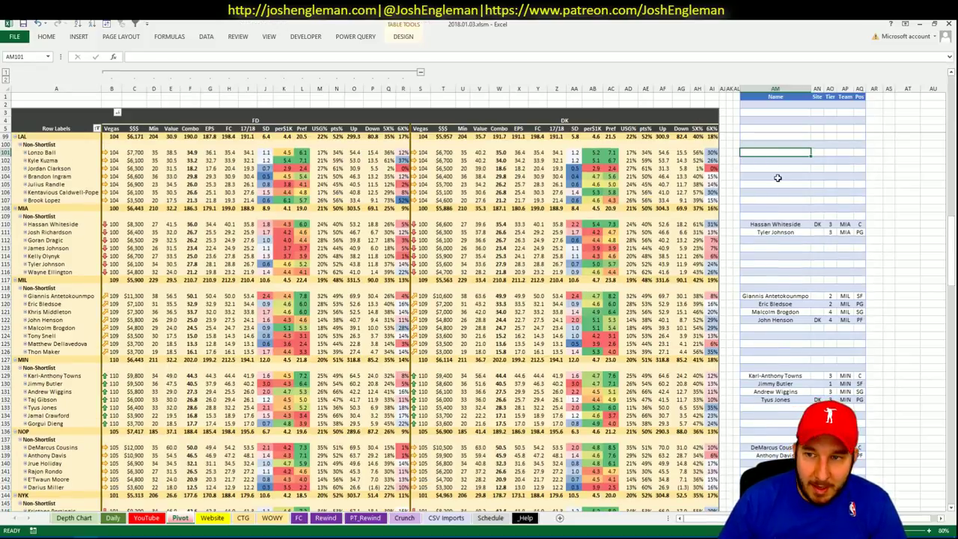
type("Lonzo Ball")
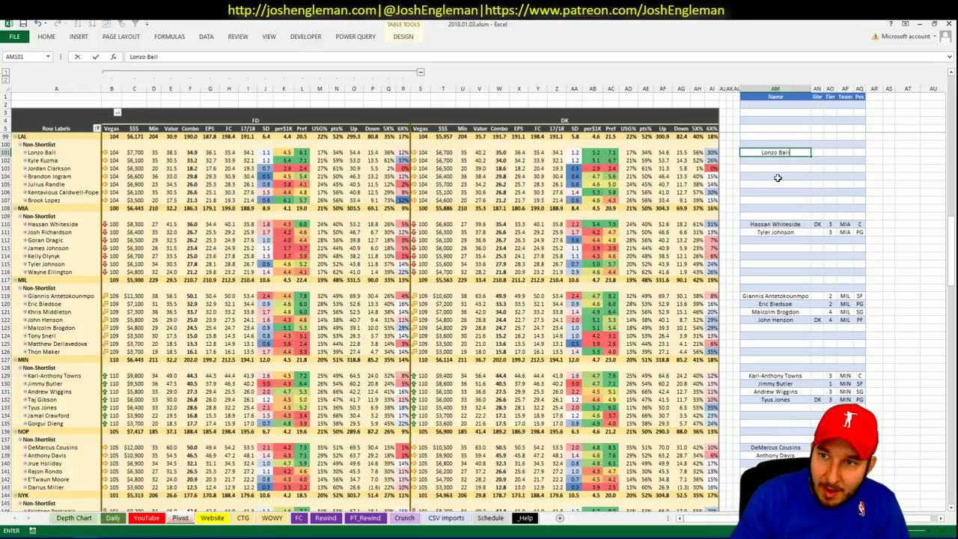
key("ctrl+Return")
key("Tab")
type("DK")
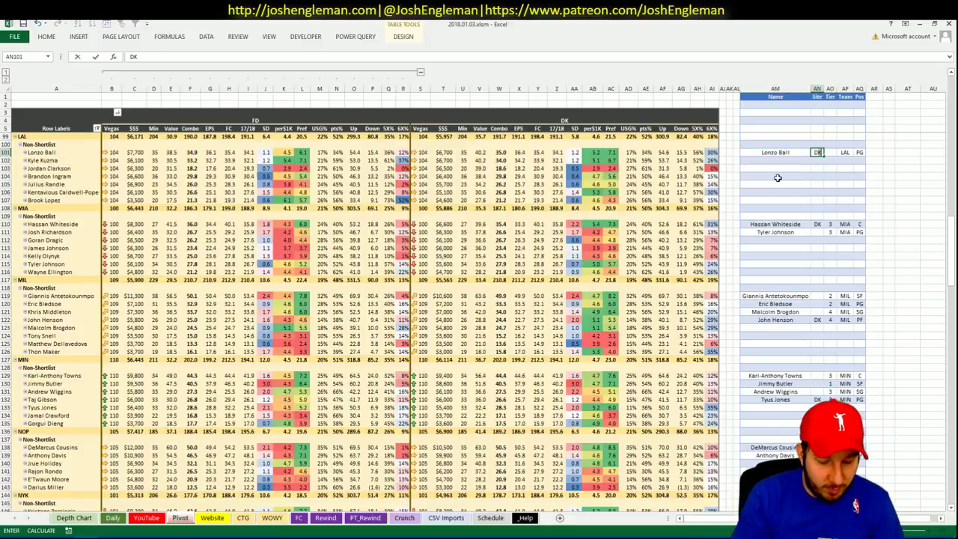
key("ctrl+Return")
key("Tab")
type("4")
key("ctrl+Return")
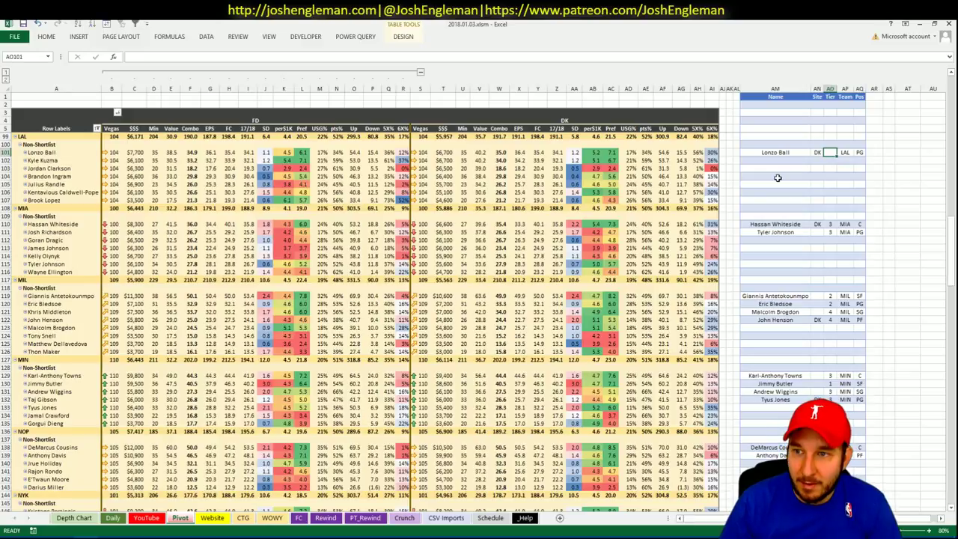
key("Return")
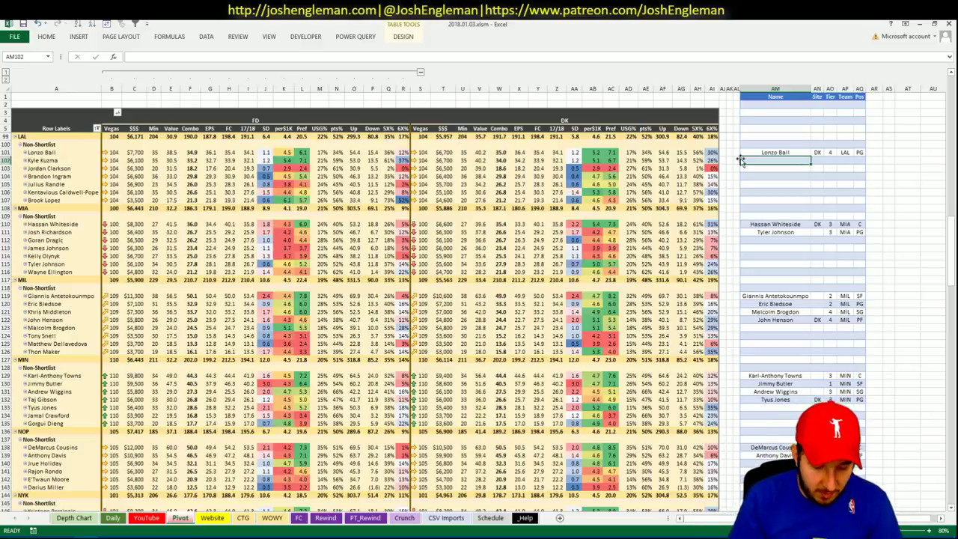
Add Kyle Kuzma to the Lakers' shortlist with site FD and tier 3
type("Kyle Kuzma")
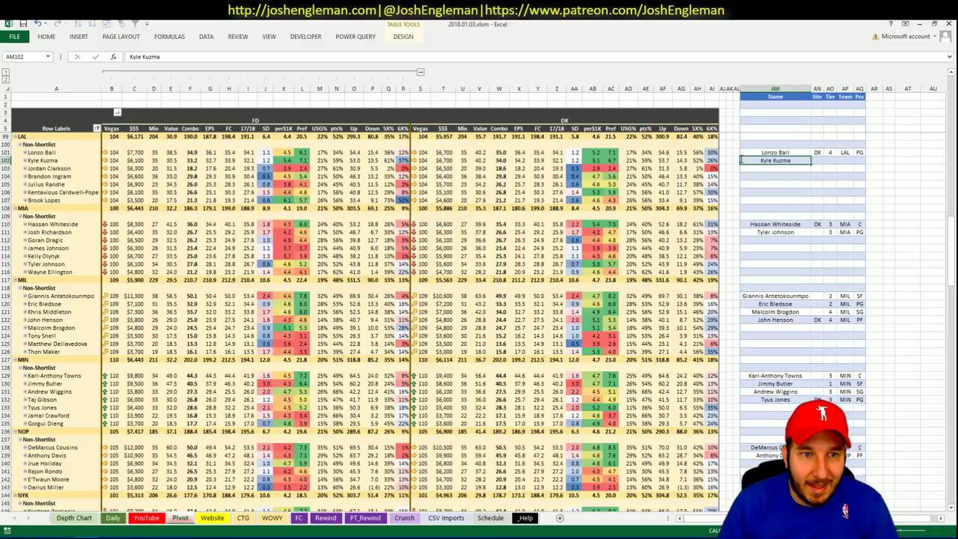
key("Tab")
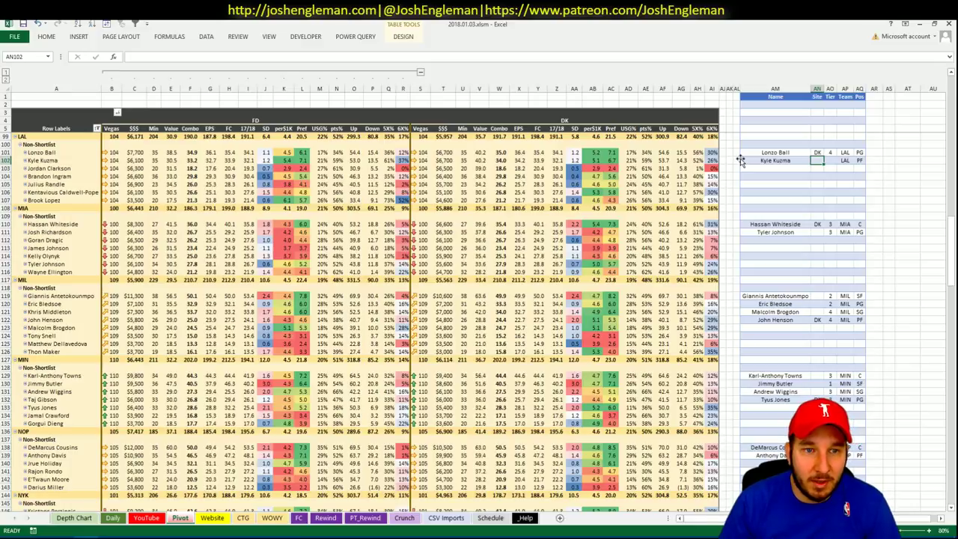
type("FD")
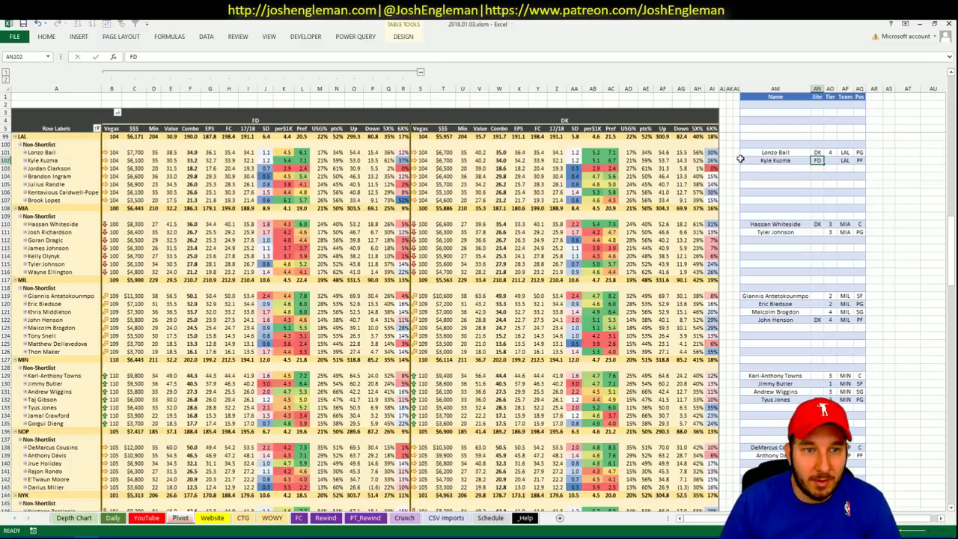
key("Tab")
type("3")
key("Return")
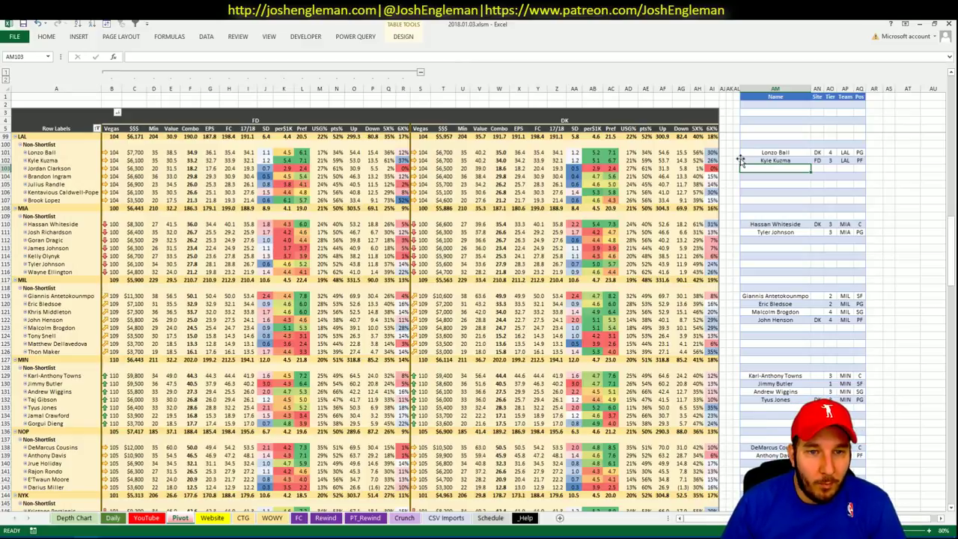
Check the Lakers' shooting matchup in the CTG sheet, then shortlist Julius Randle in Pivot with site DK and tier 4
left_click(242, 520)
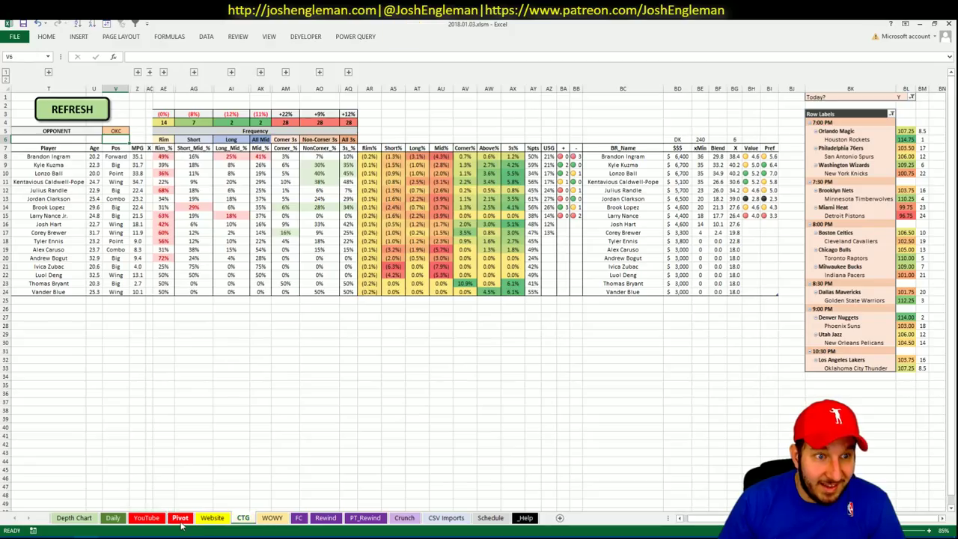
left_click(180, 521)
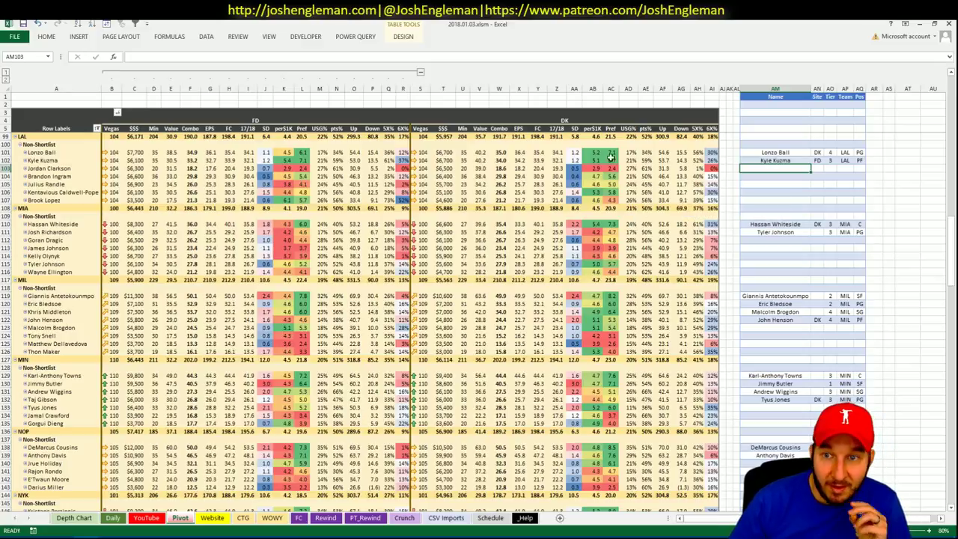
type("Julius")
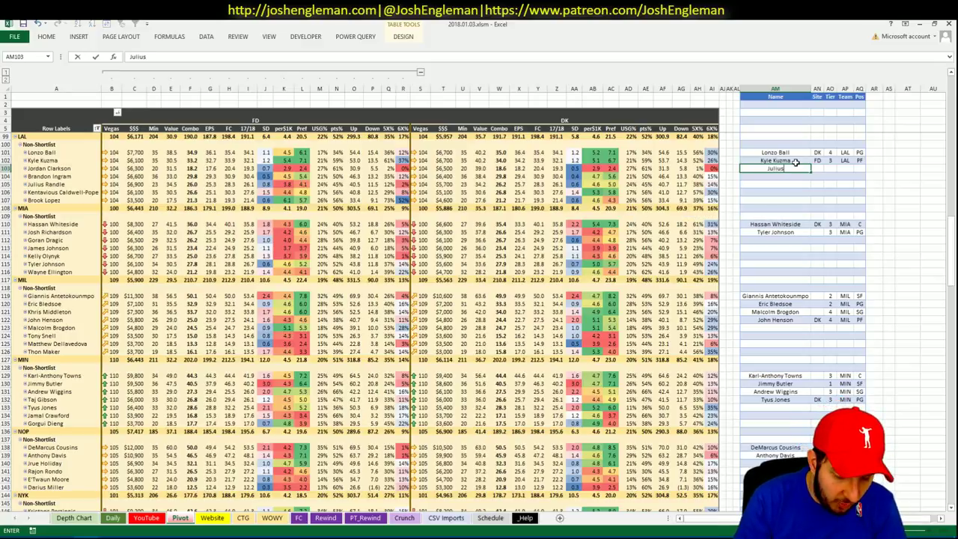
type(" Randle")
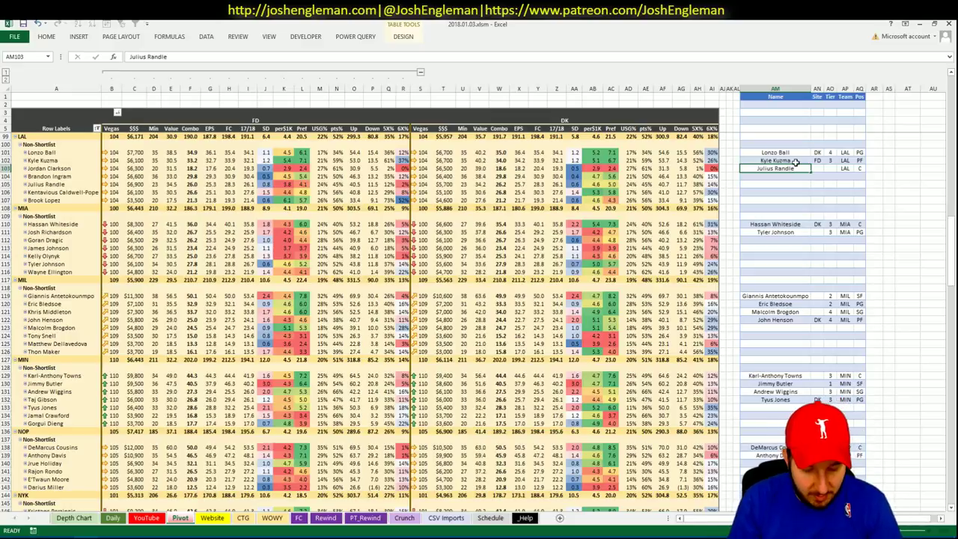
key("Tab")
type("DK")
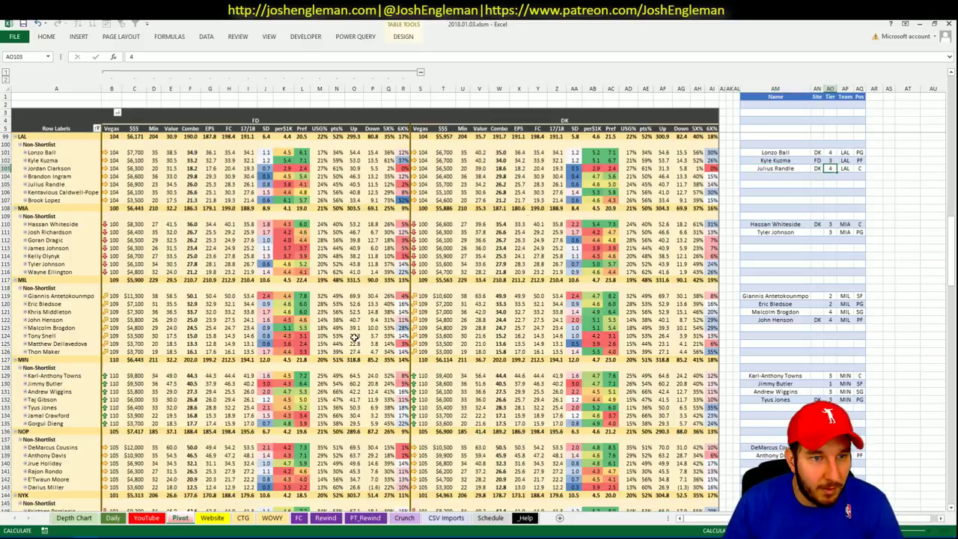
key("Return")
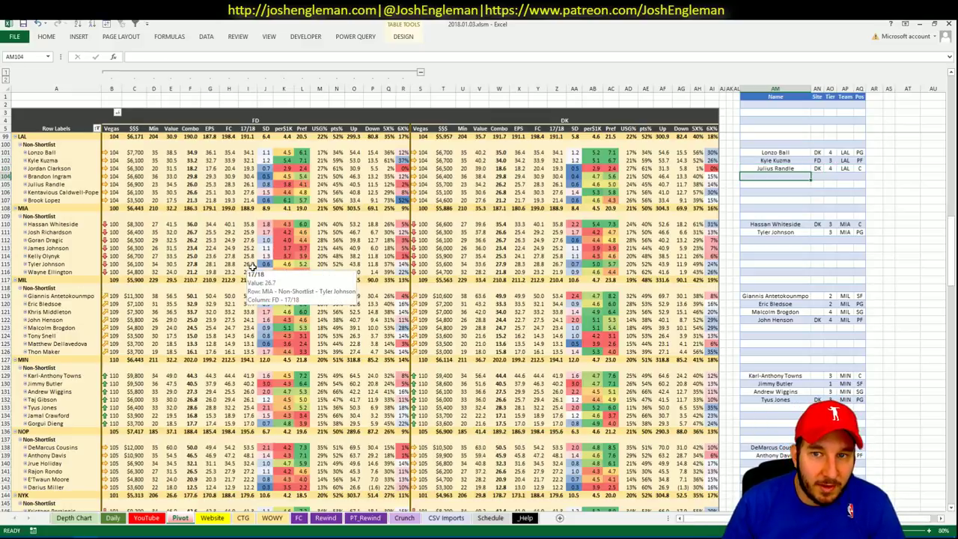
Filter the YouTube sheet's game logs to team LAL and check the players' recent minutes and fantasy points
left_click(319, 247)
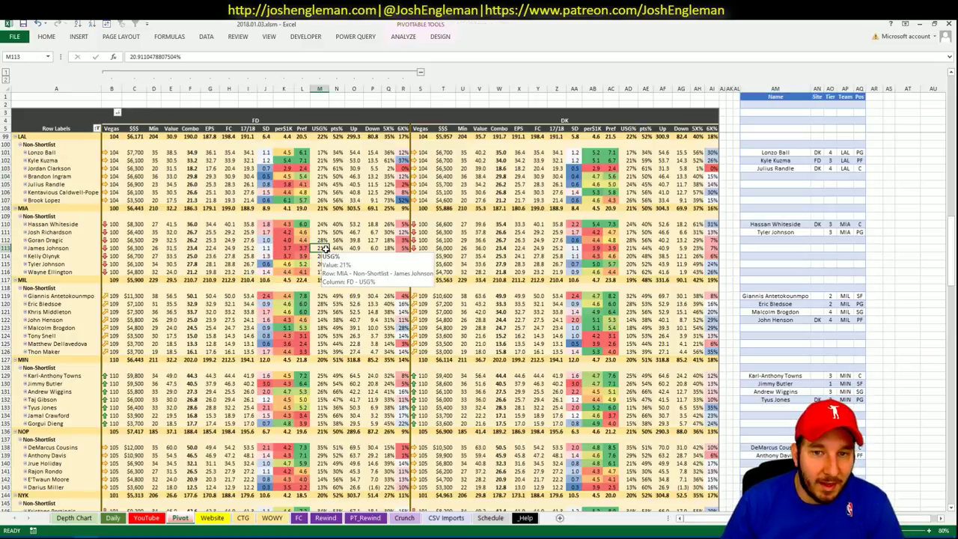
left_click(113, 518)
left_click(147, 518)
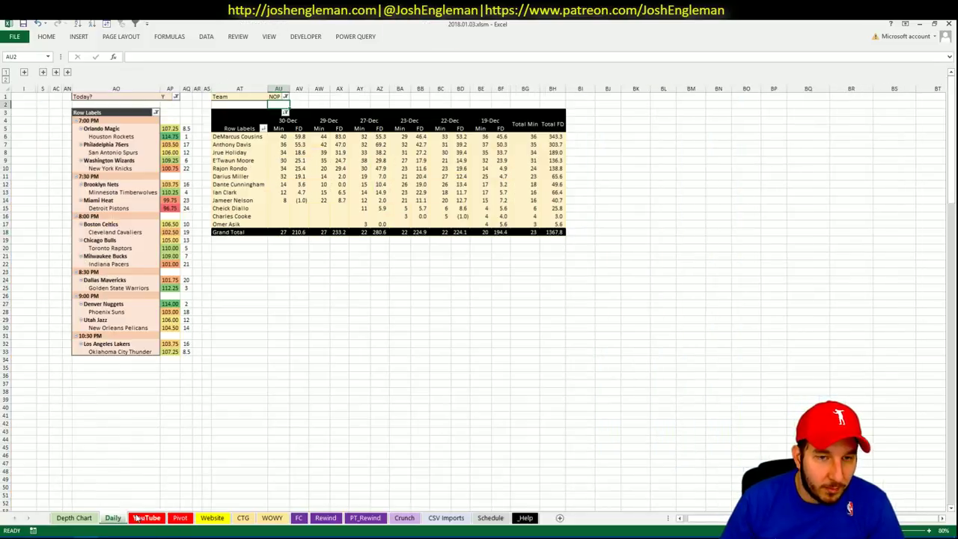
type("LAL")
key("Return")
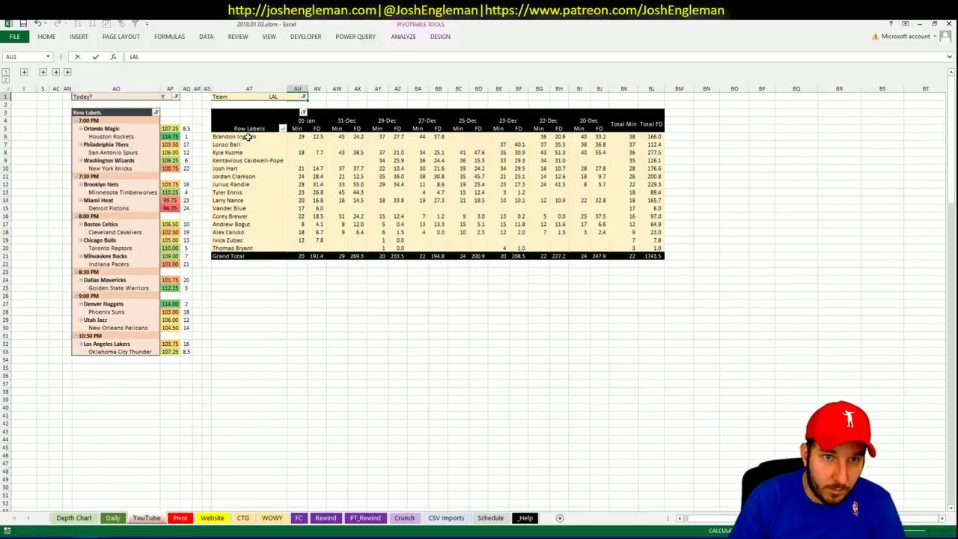
key("Return")
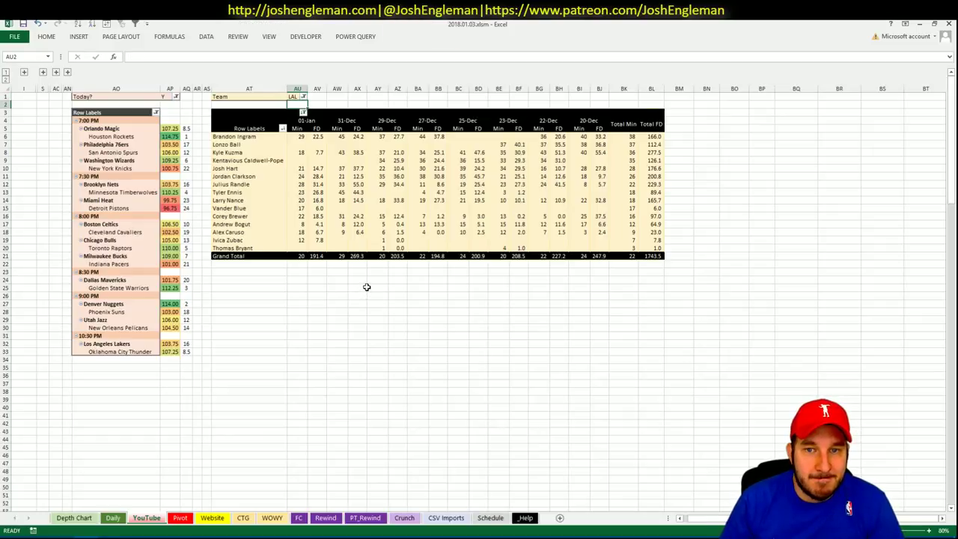
Copy Kentavious Caldwell-Pope's name as a value into the Pivot shortlist's next Lakers row, with site DK and tier 3
left_click(179, 518)
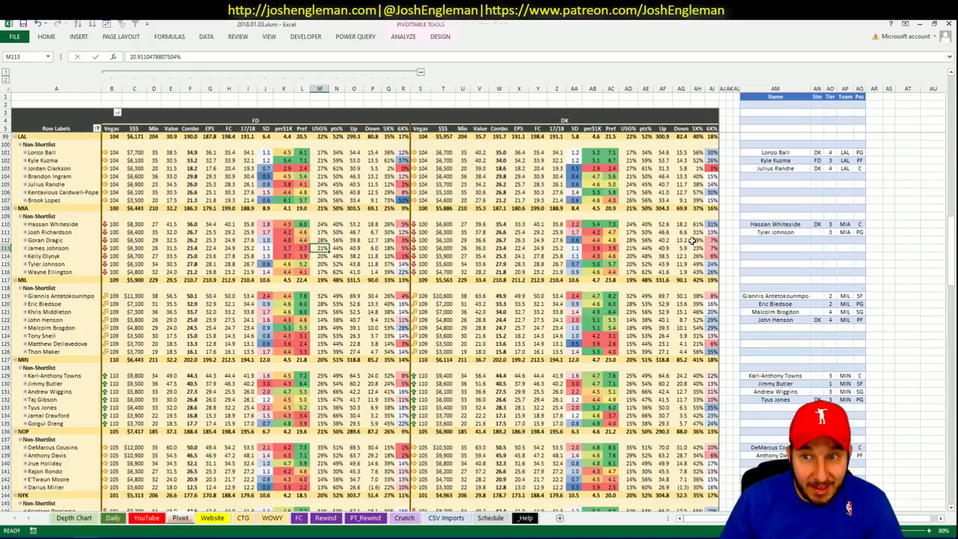
left_click(773, 179)
left_click(64, 191)
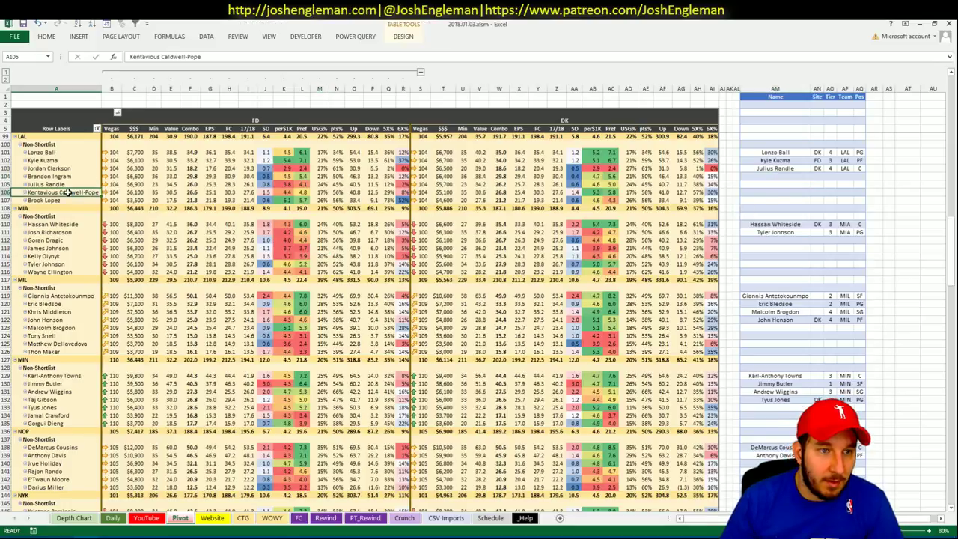
key("ctrl+c")
left_click(802, 176)
right_click(804, 178)
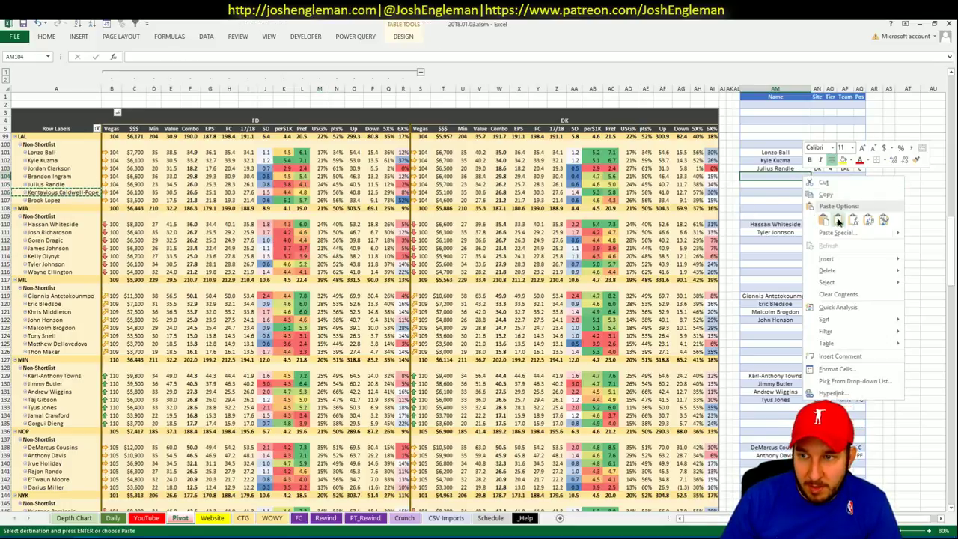
left_click(838, 219)
key("Tab")
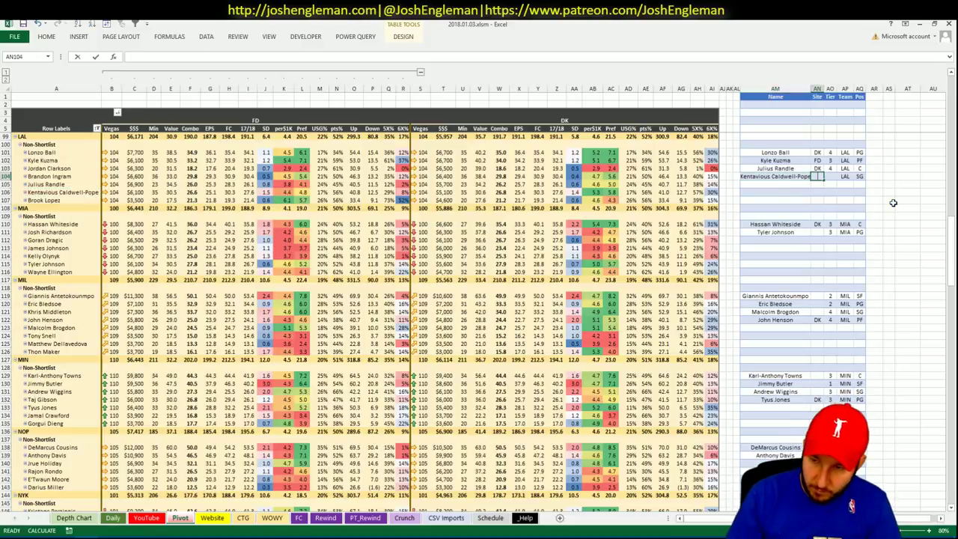
type("DK")
key("Tab")
type("3")
key("ctrl+Return")
key("Return")
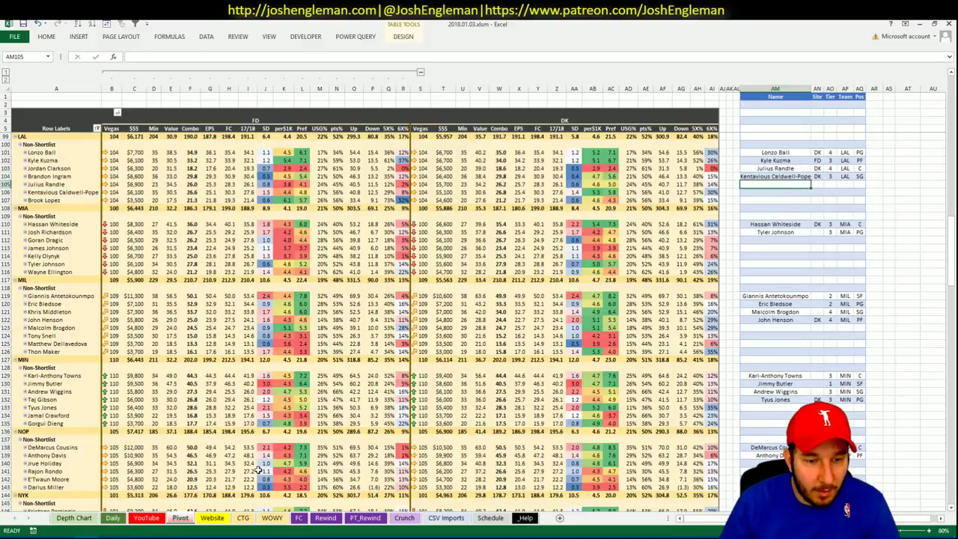
Set the opponent in the CTG sheet to LAL for the Oklahoma City matchup
left_click(241, 515)
left_click(125, 130)
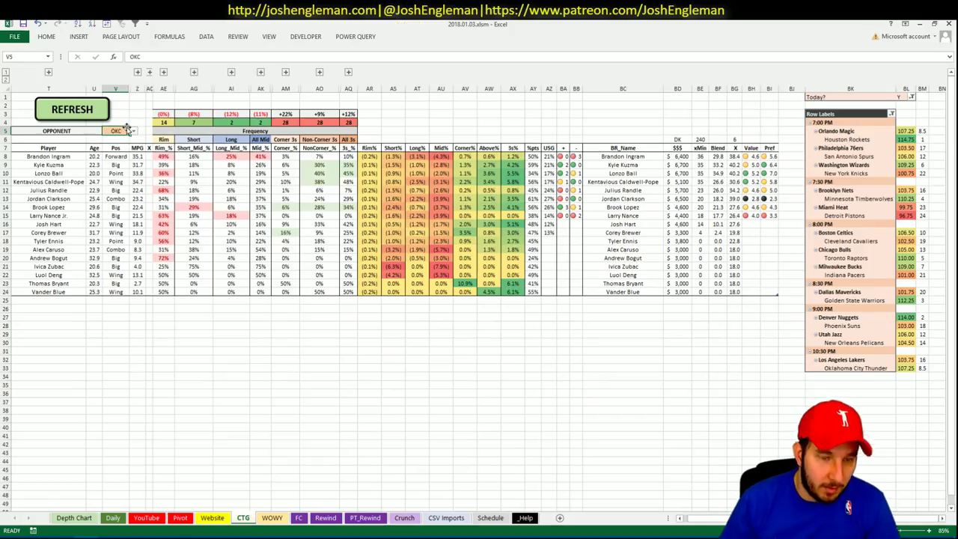
type("LAL")
key("ctrl+Return")
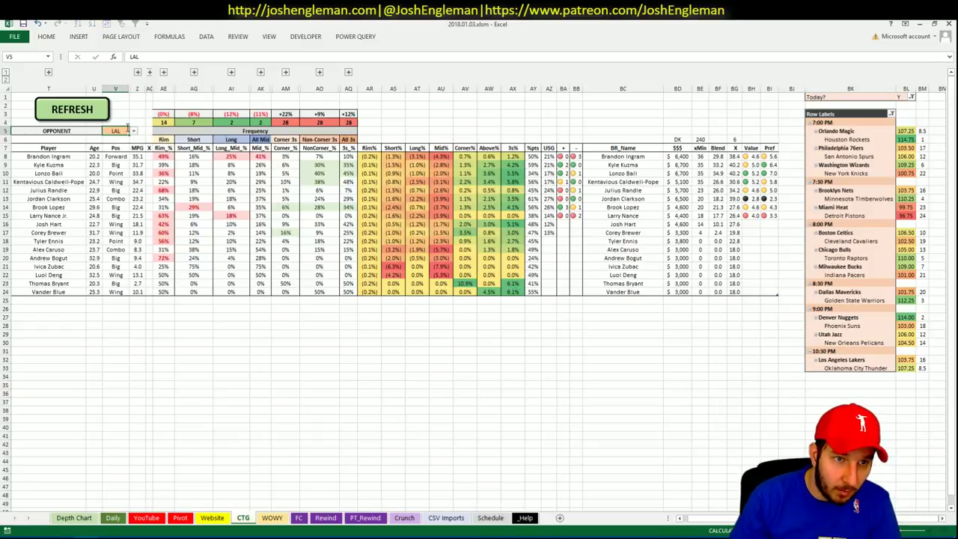
Switch to Cleaning the Glass in the browser and open the Oklahoma City Thunder's team stats at the Shooting: Frequency table
key("alt+Tab")
left_click(214, 103)
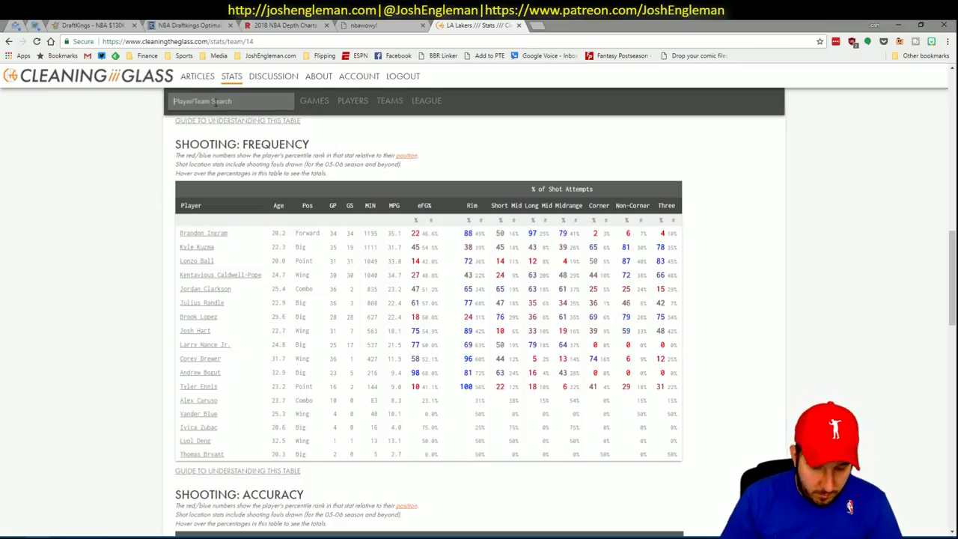
type("okla")
key("Return")
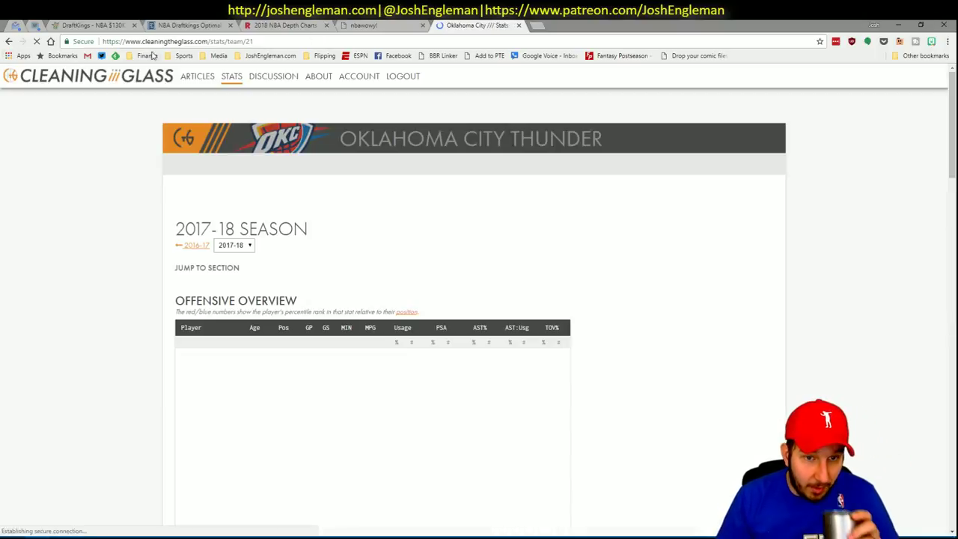
left_click(312, 279)
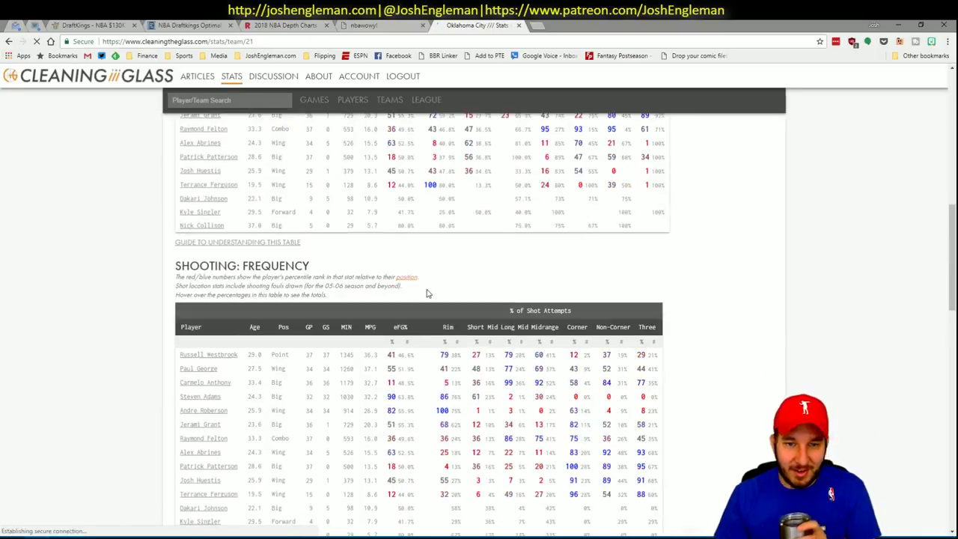
Copy all Thunder player rows of the Shooting: Frequency table and load them into Excel's CTG sheet in place of the Lakers
mouse_move(655, 413)
left_click_drag(658, 415, 253, 243)
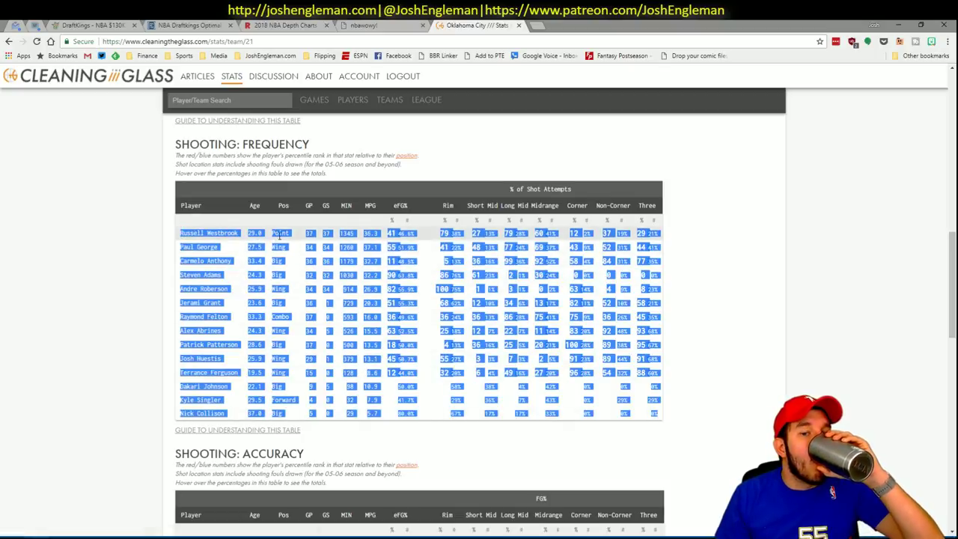
right_click(279, 237)
left_click(303, 241)
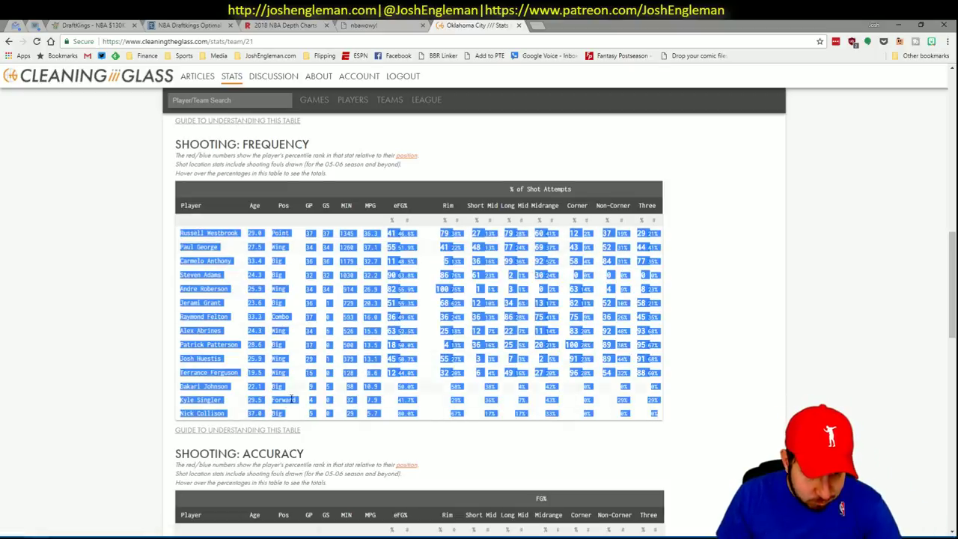
key("alt+Tab")
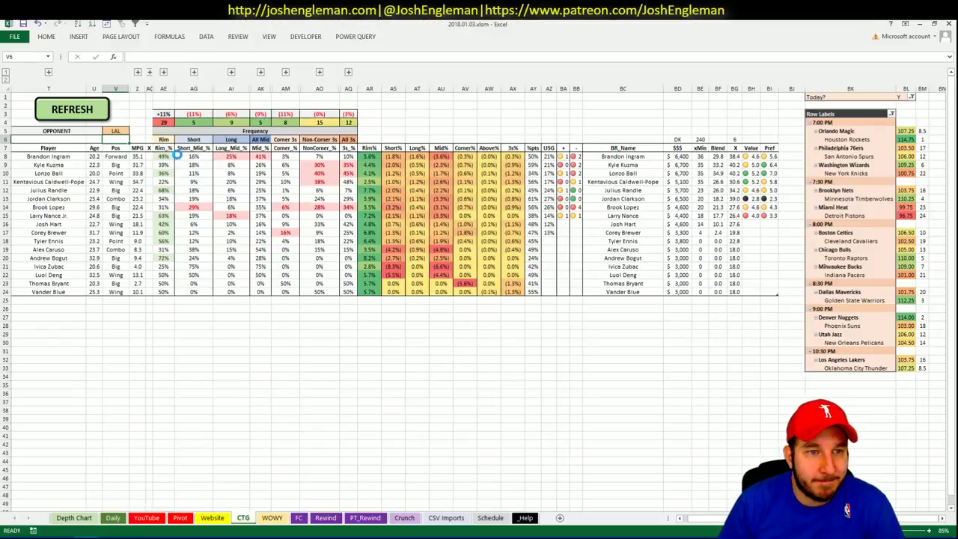
key("ctrl+v")
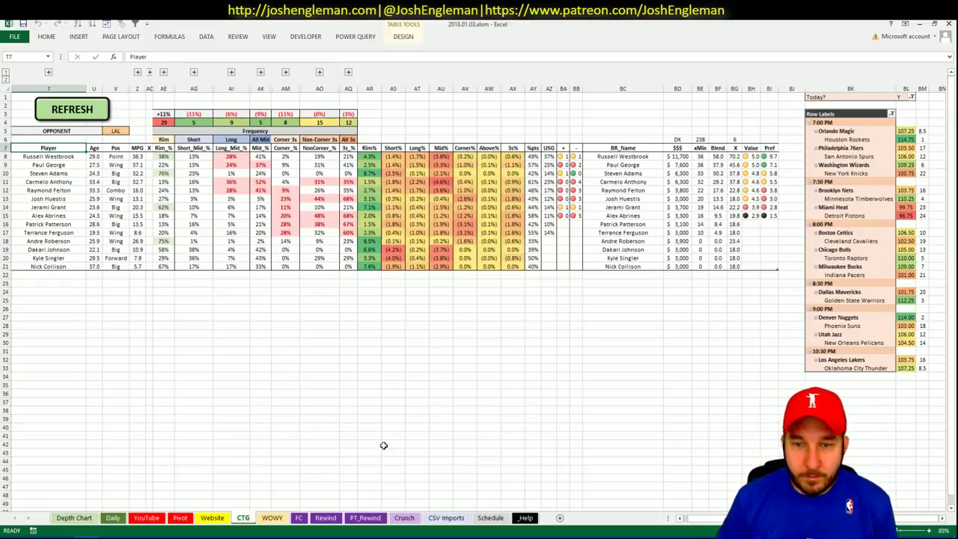
Review the OKC projections in the Pivot sheet, then filter the YouTube sheet's game logs to team OKC
left_click(187, 518)
left_click(250, 321)
scroll(249, 320, "down", 7)
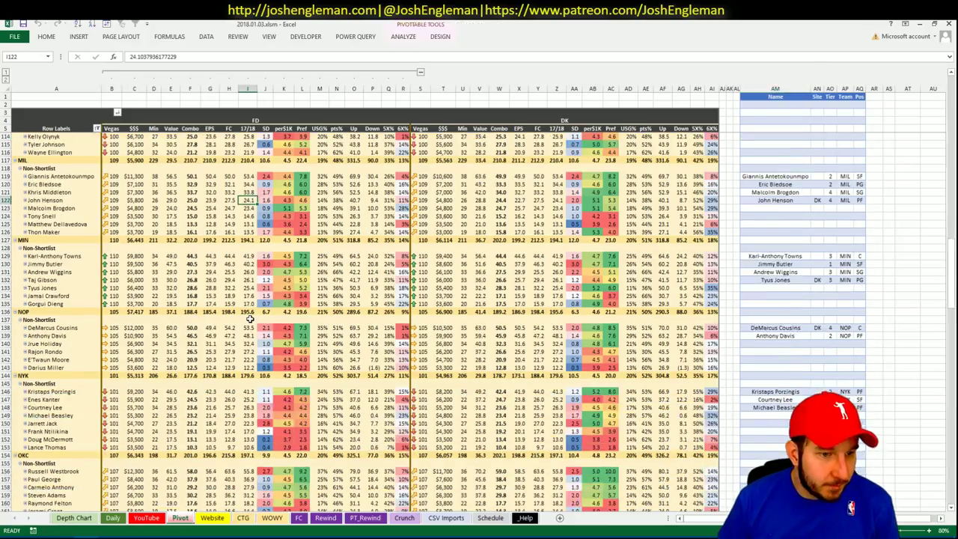
scroll(249, 321, "down", 11)
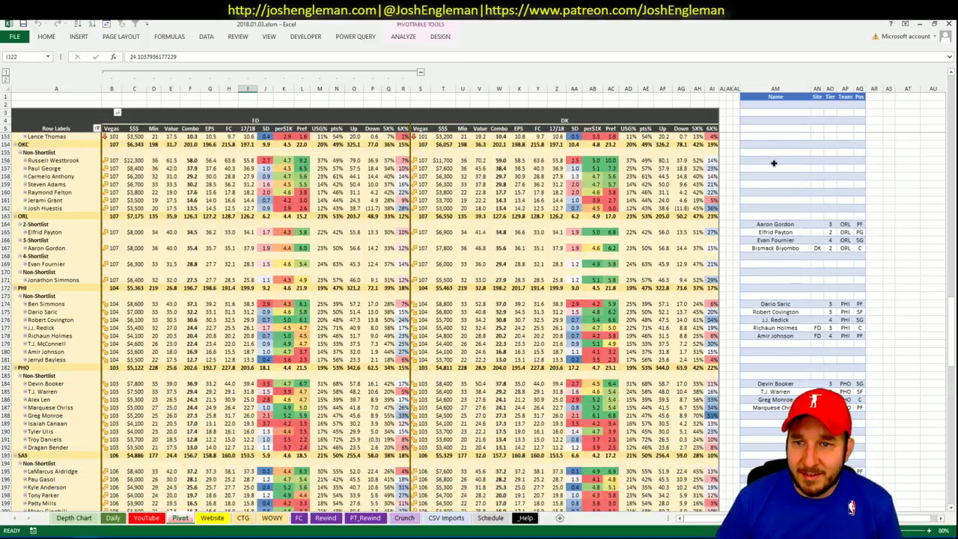
left_click(774, 161)
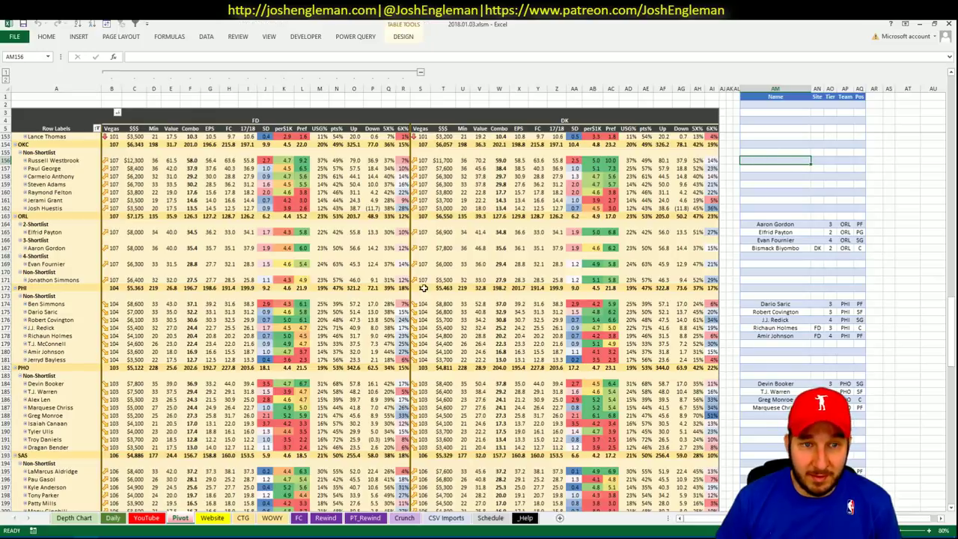
left_click(147, 517)
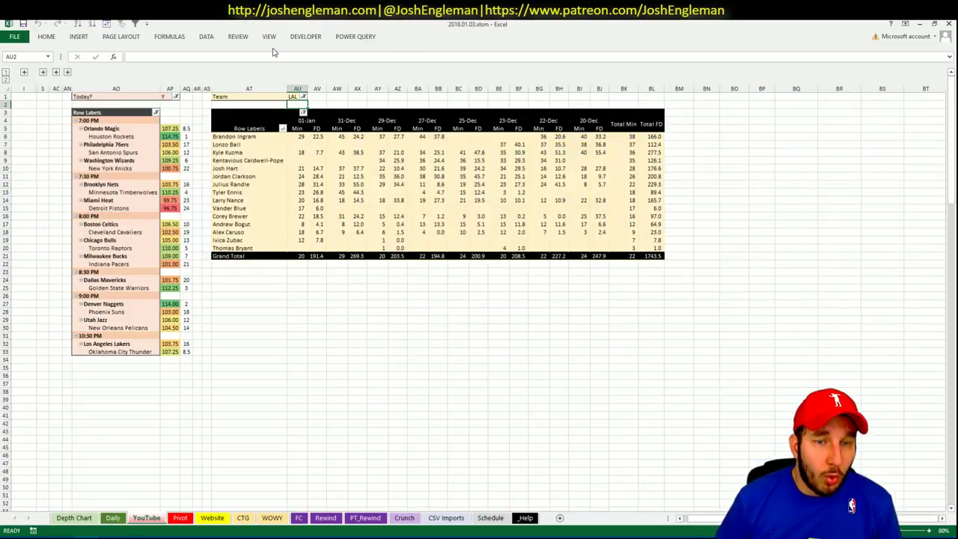
key("Up")
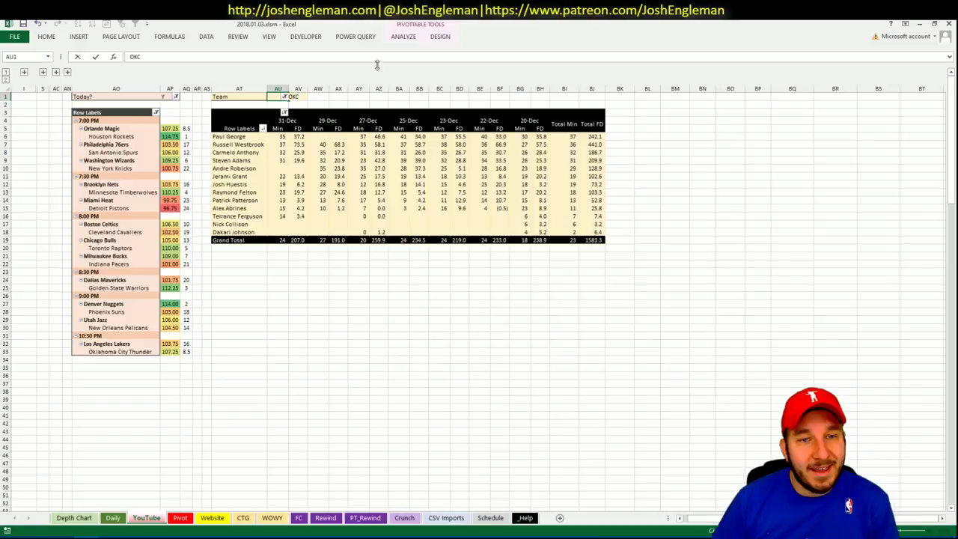
key("Down")
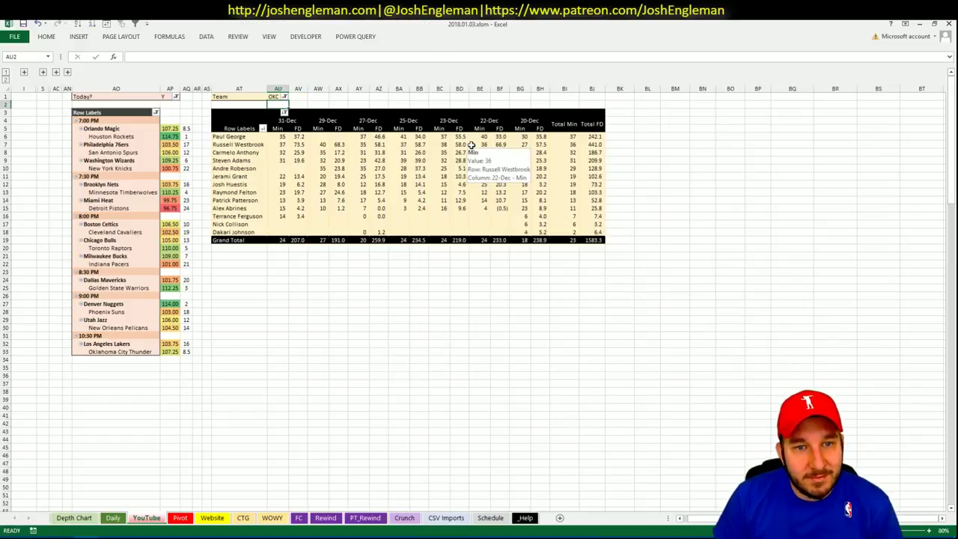
Add Russell Westbrook to the first OKC row of the Pivot shortlist with tier 3 and no site
left_click(180, 518)
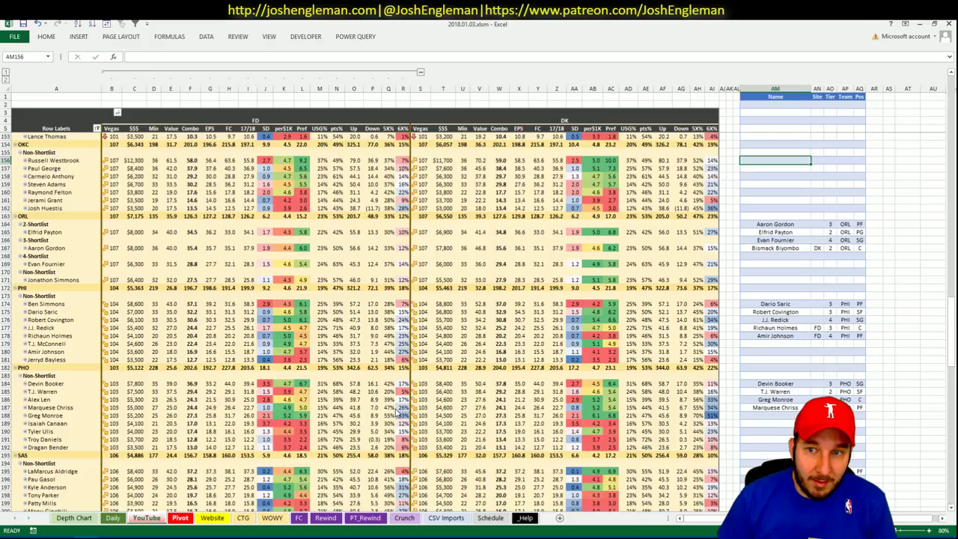
type("Russel")
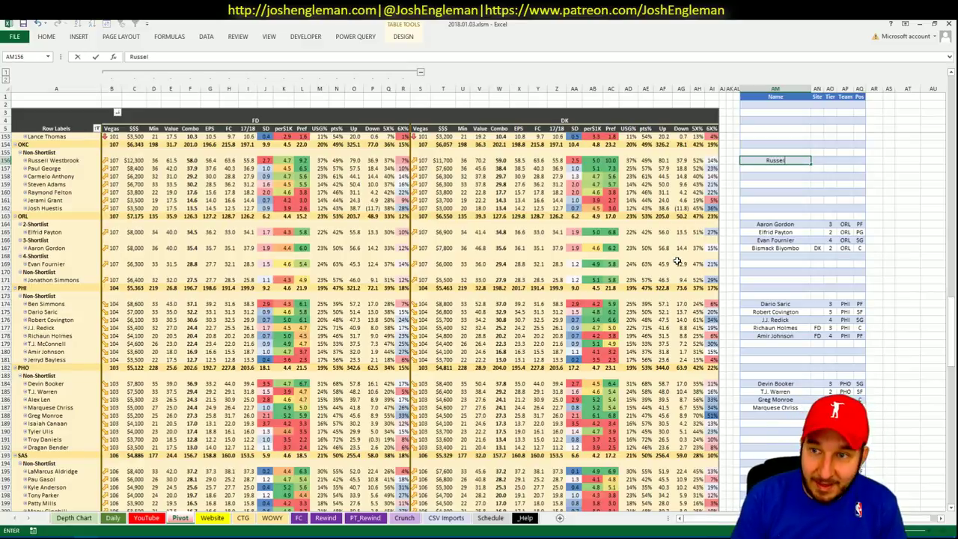
type("brook")
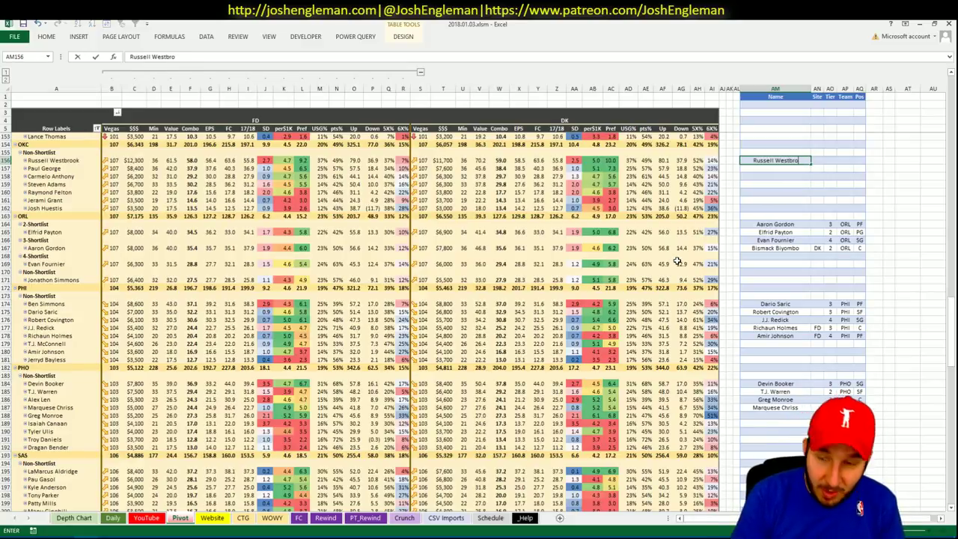
key("ctrl+Return")
key("Right")
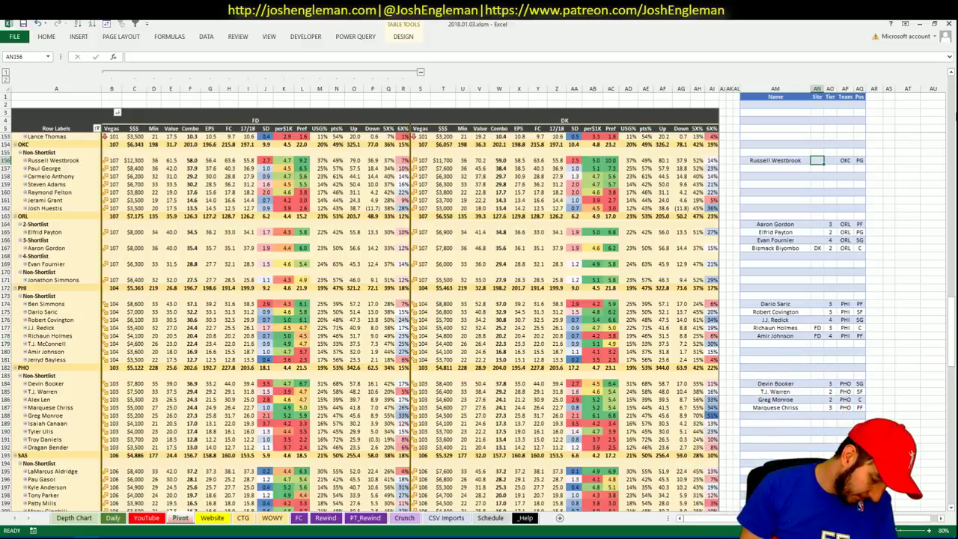
left_click(829, 160)
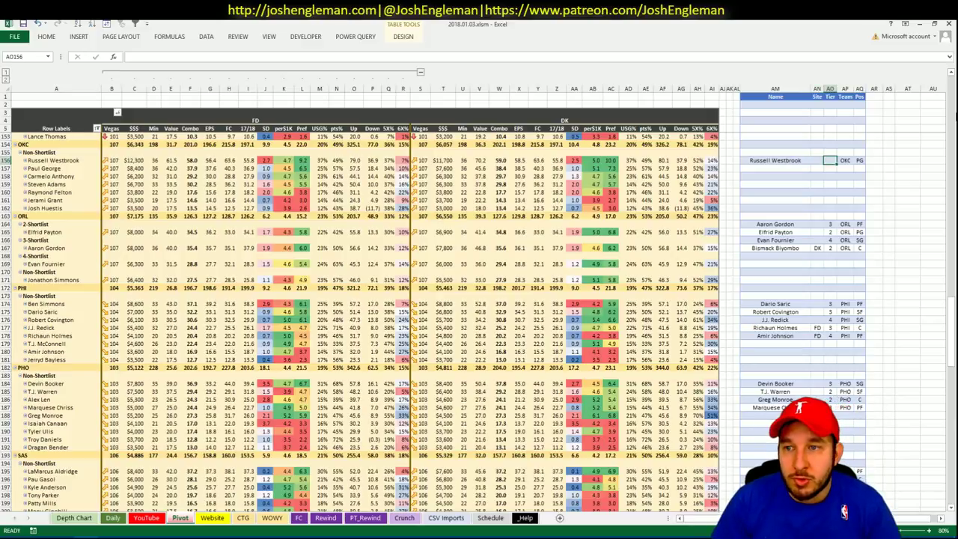
type("3")
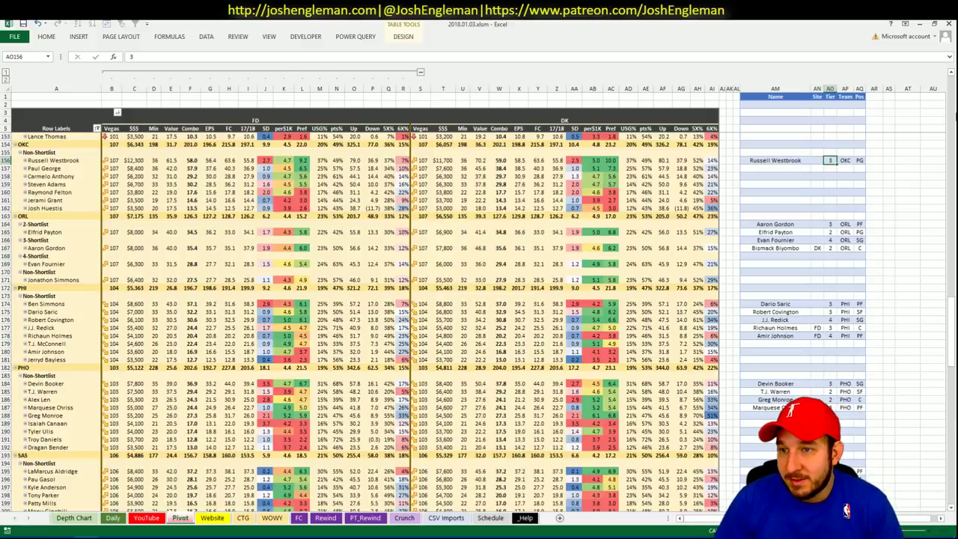
key("Return")
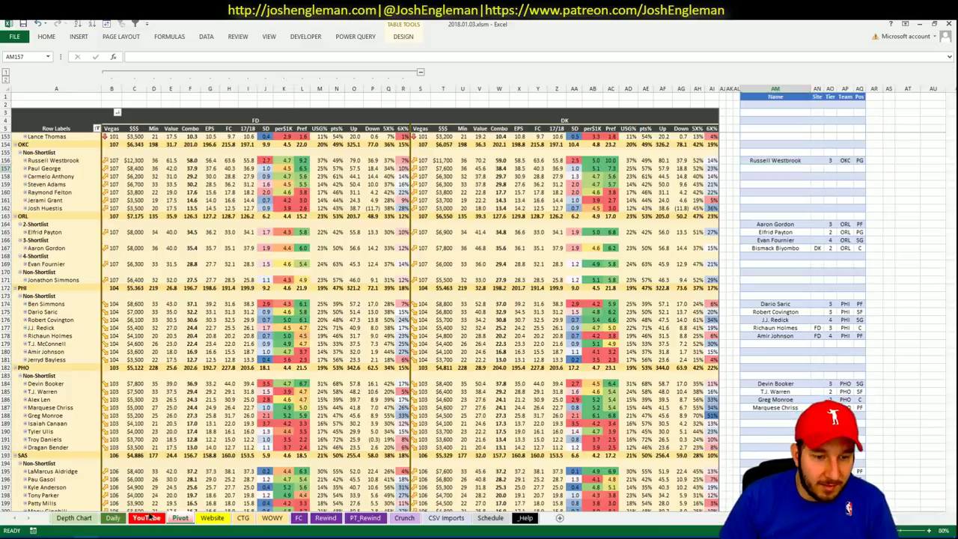
Check Paul George's recent minutes and fantasy points in the YouTube sheet's OKC game logs
left_click(180, 518)
left_click(153, 519)
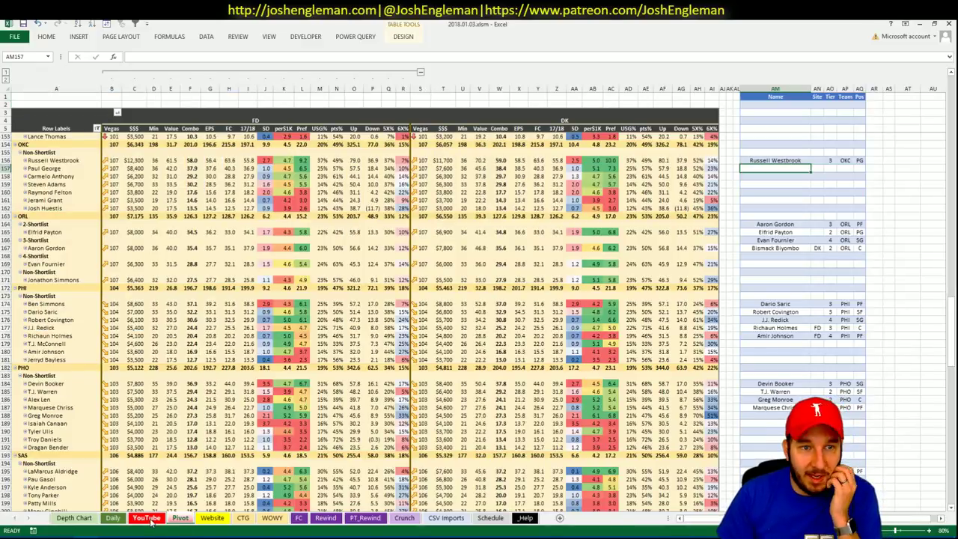
left_click(149, 518)
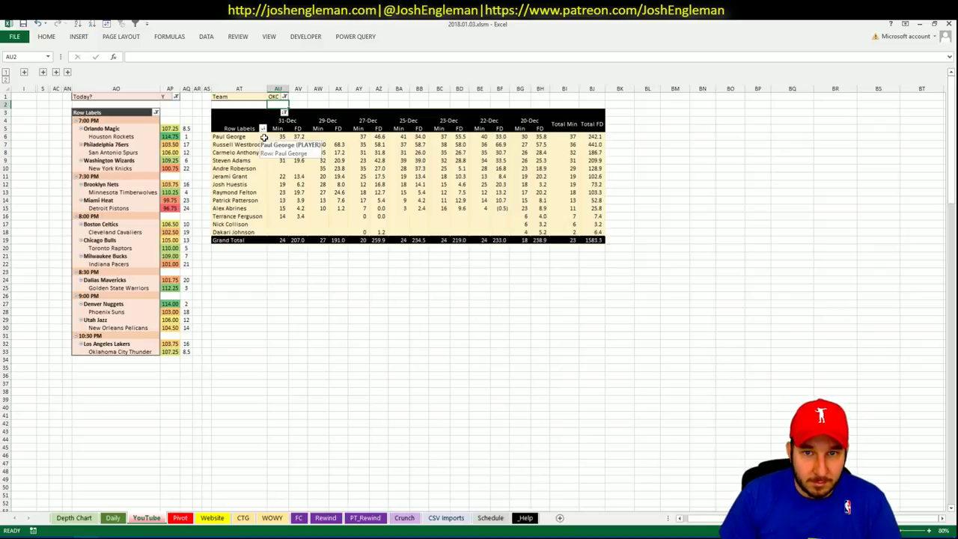
left_click(181, 518)
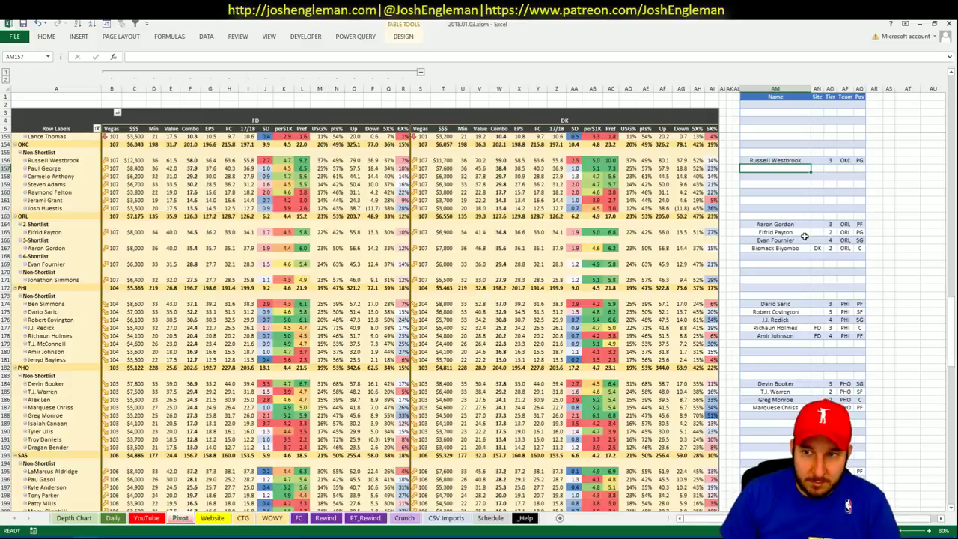
Add Paul George below Russell Westbrook in the Pivot shortlist with tier 2 and no site
type("Paul Ge")
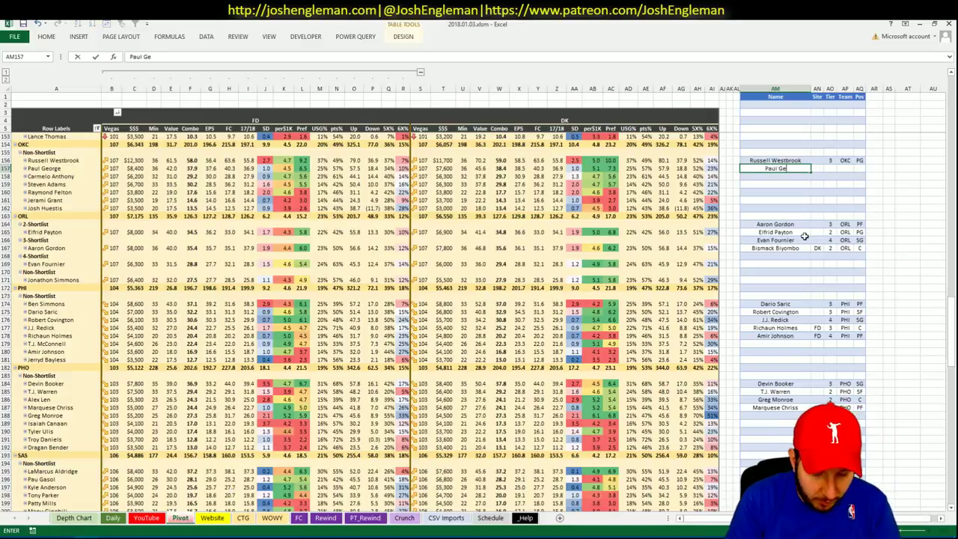
type("orge")
key("Return")
key("Right")
key("Right")
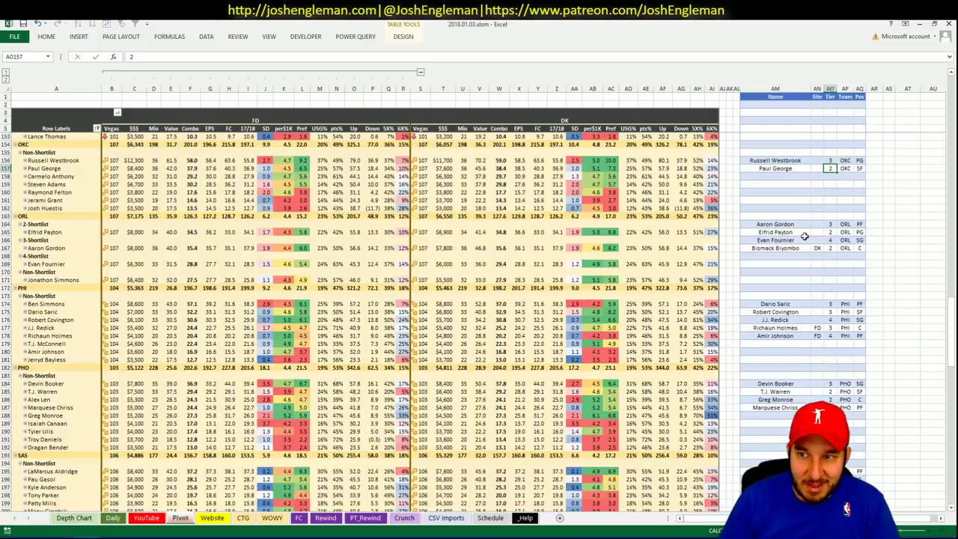
key("Left")
key("Left")
key("Down")
key("Down")
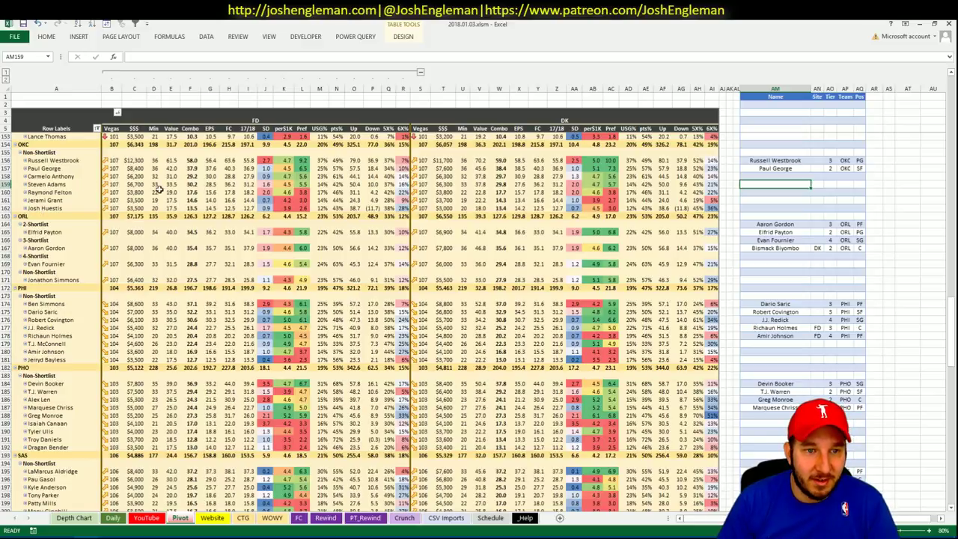
Check the OKC game logs in the YouTube sheet, then add Steven Adams below Paul George in Pivot with tier 3
left_click(178, 517)
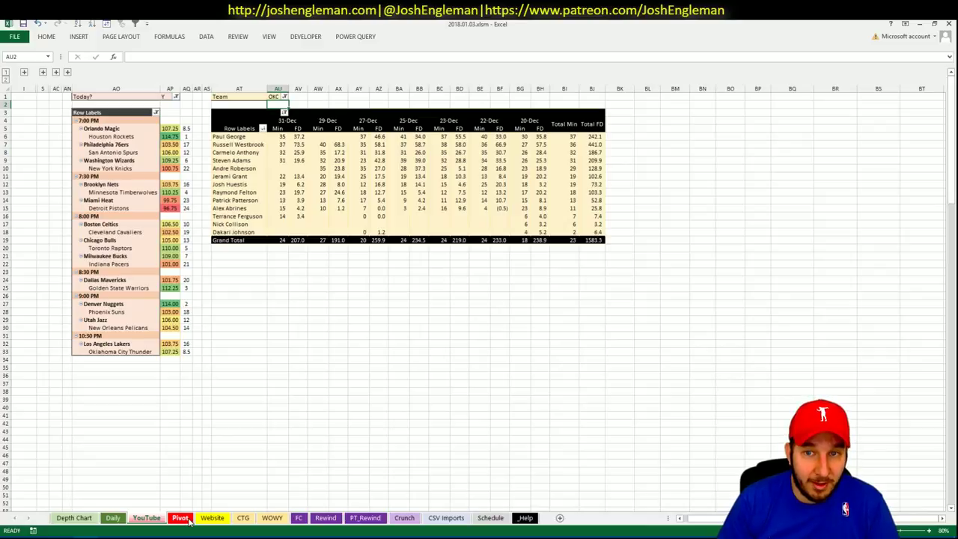
left_click(190, 520)
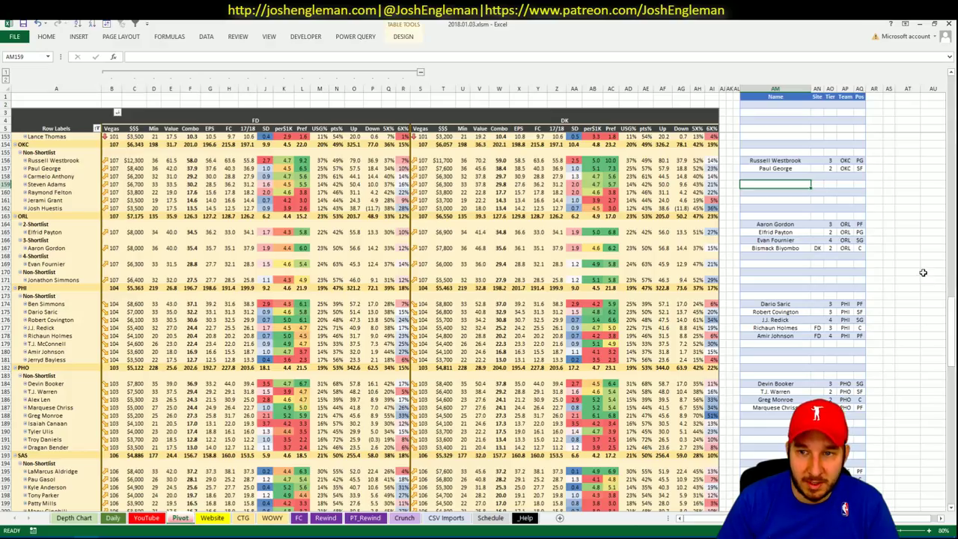
key("Up")
type("Steven Adams")
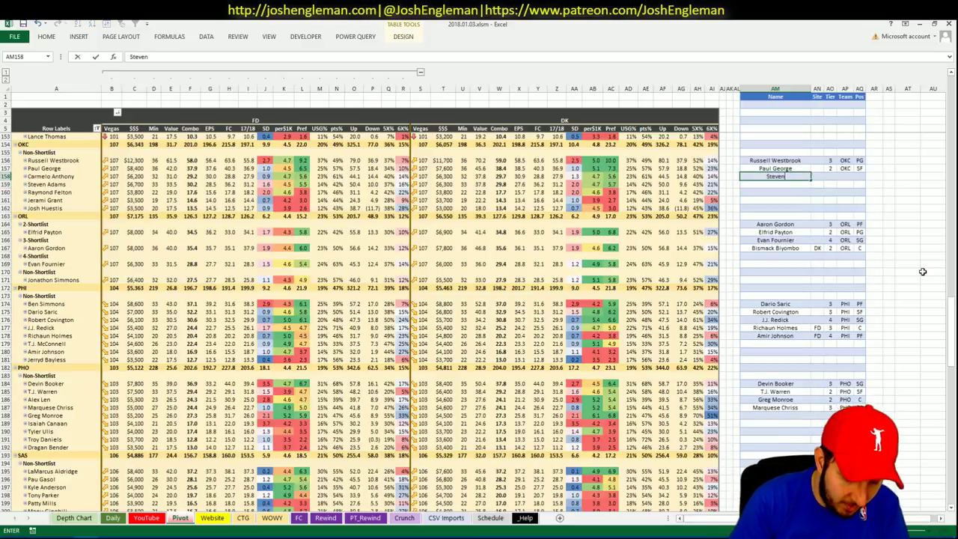
key("Tab")
key("Tab")
type("3")
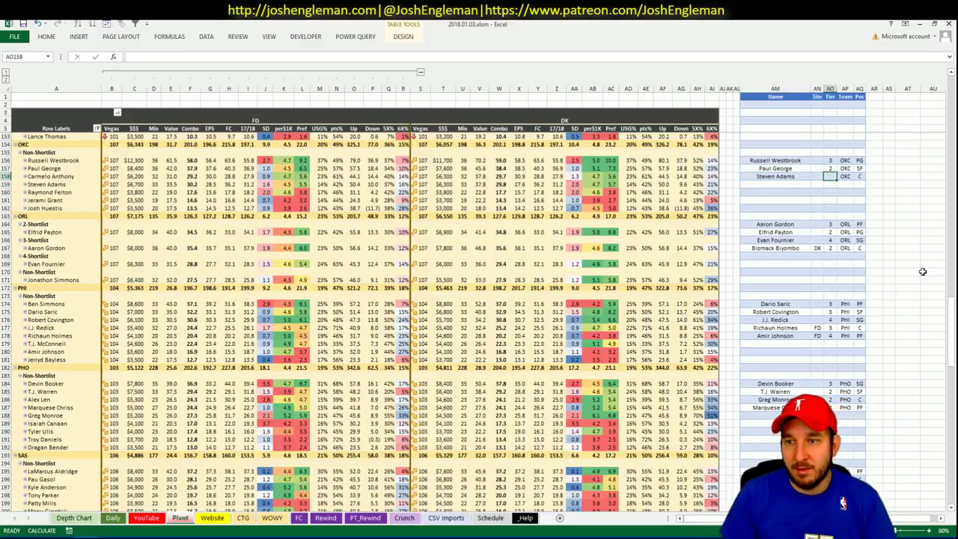
key("Return")
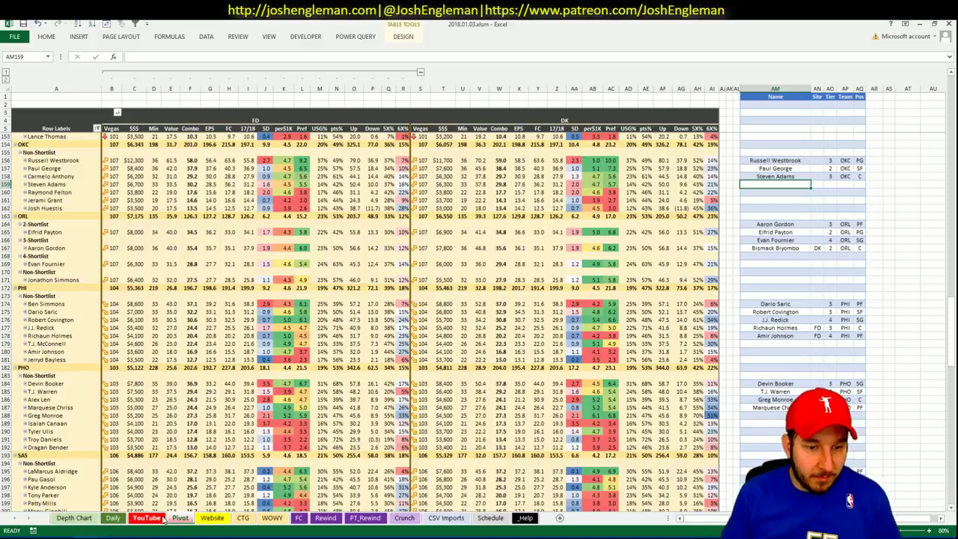
Refresh the Daily sheet's player pivot table so it groups the players by their new shortlist tiers
left_click(113, 518)
left_click(305, 158)
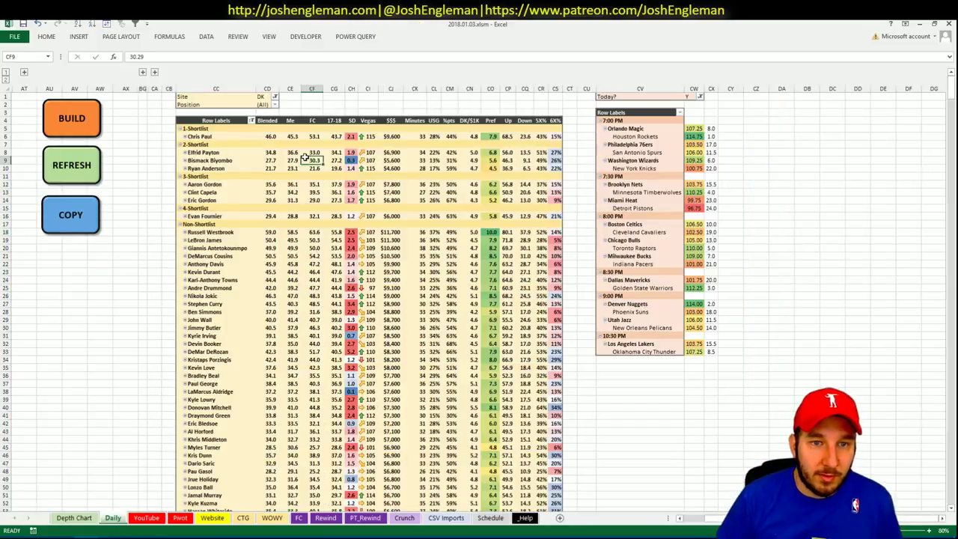
right_click(305, 157)
left_click(314, 187)
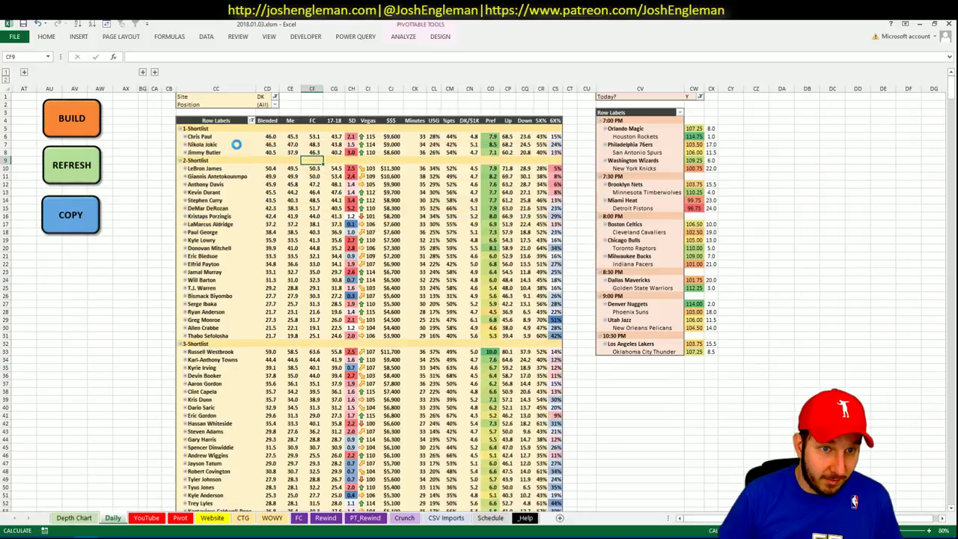
Review shortlist tiers 1 to 4 and the non-shortlisted players in the Daily sheet's DraftKings pivot table
scroll(336, 246, "down", 10)
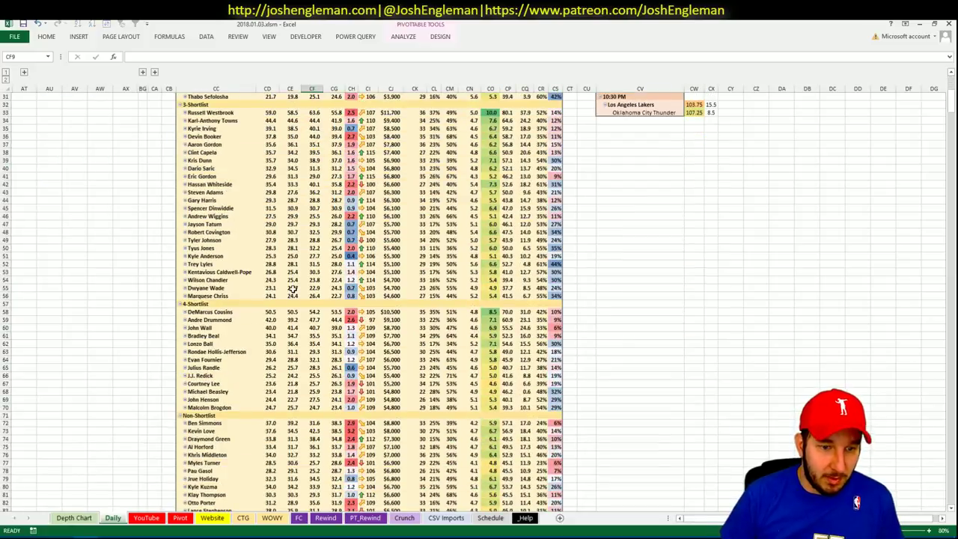
scroll(259, 346, "down", 6)
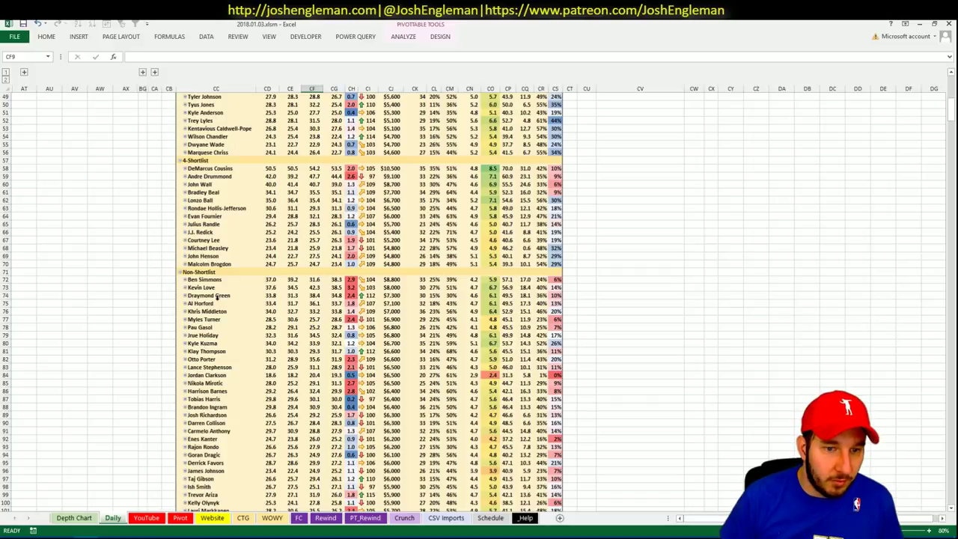
scroll(277, 312, "up", 4)
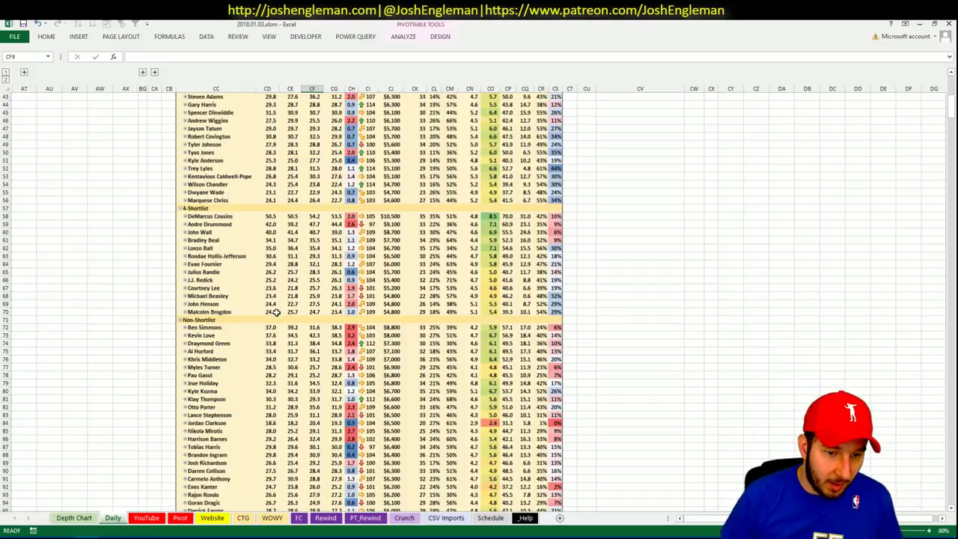
scroll(517, 345, "up", 12)
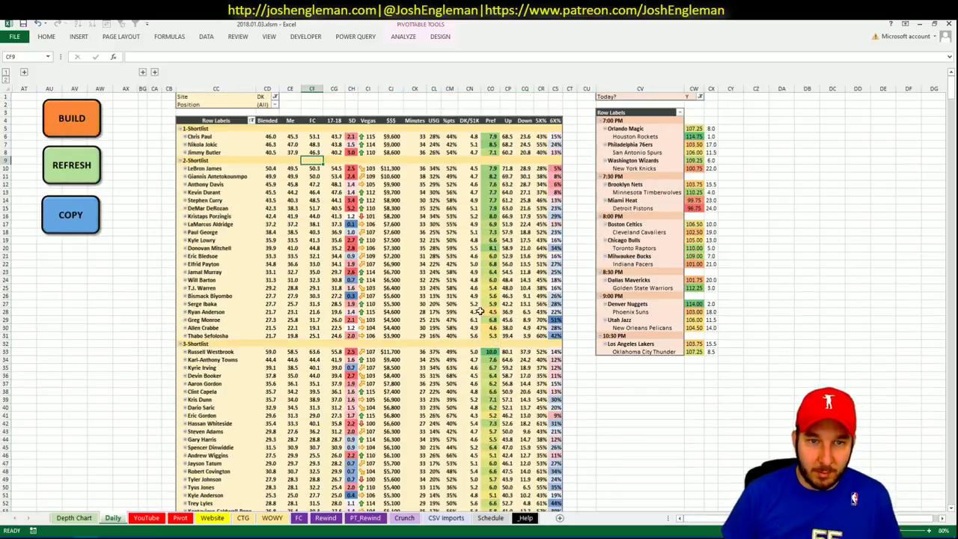
Examine the tier 1 and 2 players, especially Bismack Biyombo through Thabo Sefolosha, and compare them with tiers 3 and 4
left_click(209, 133)
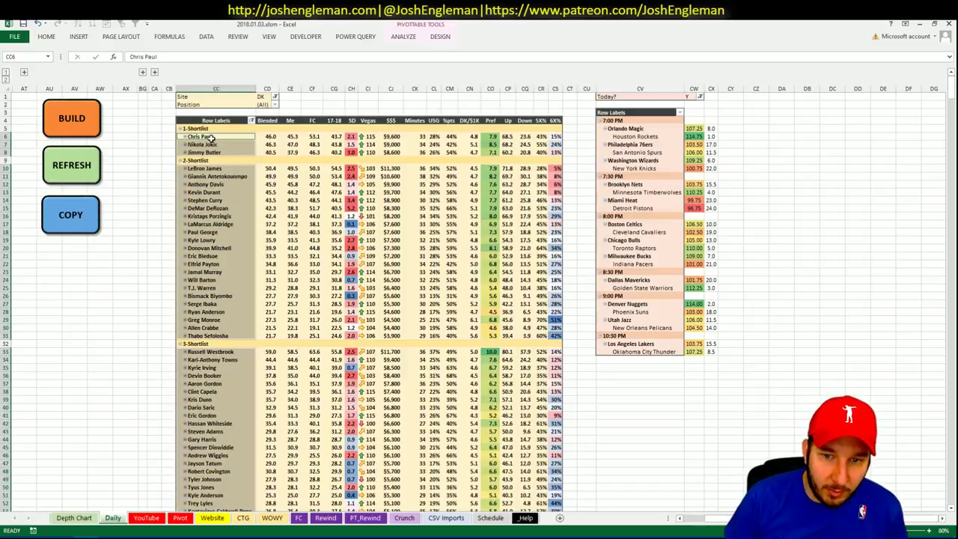
left_click_drag(211, 138, 250, 327)
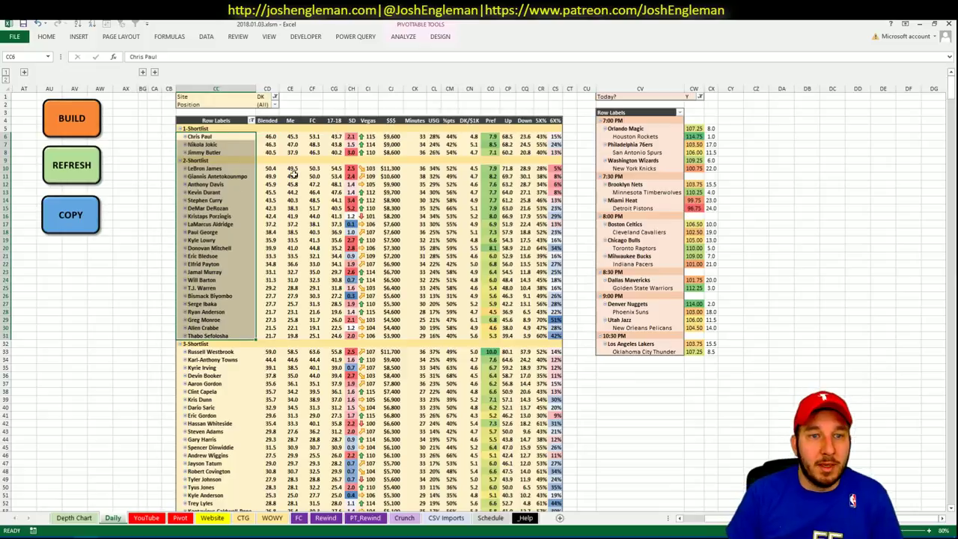
left_click(136, 143)
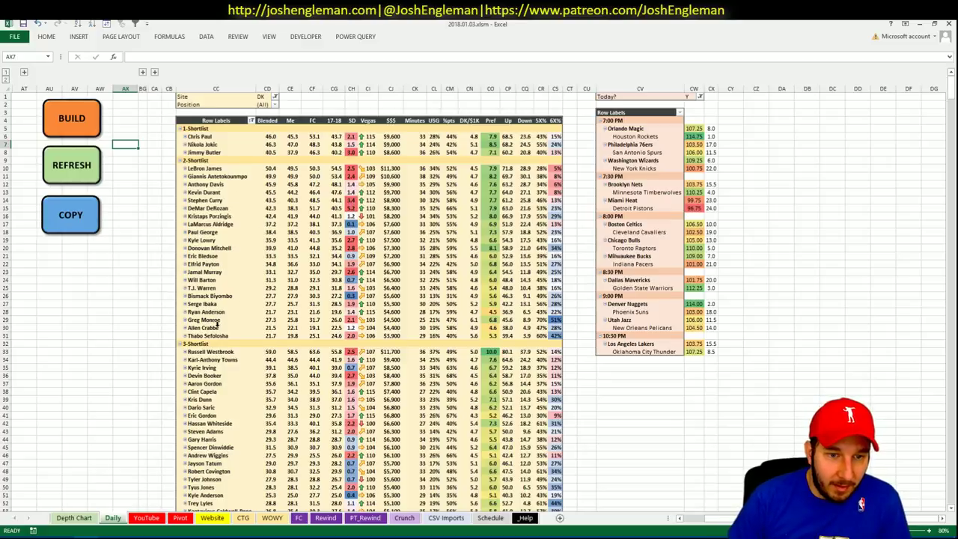
left_click_drag(218, 335, 213, 294)
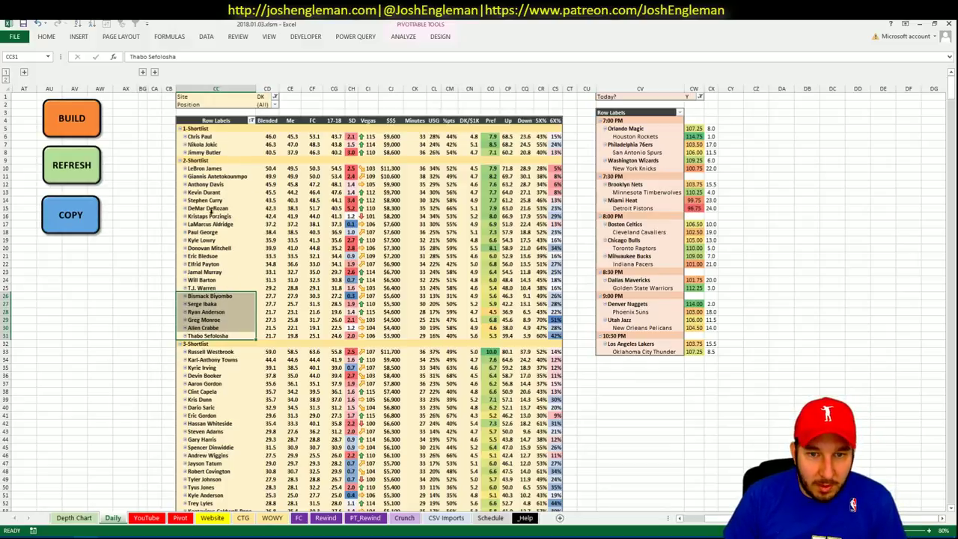
scroll(336, 247, "down", 8)
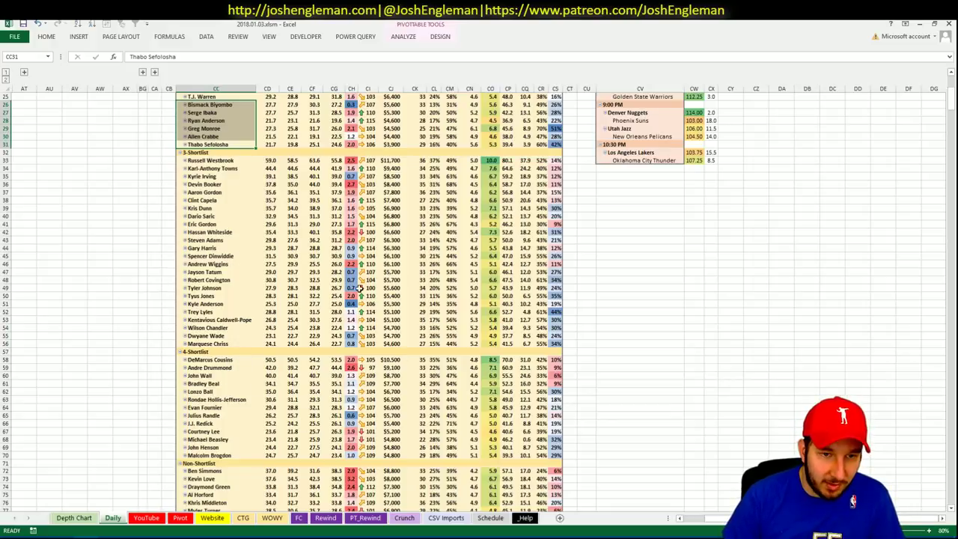
scroll(352, 299, "up", 1)
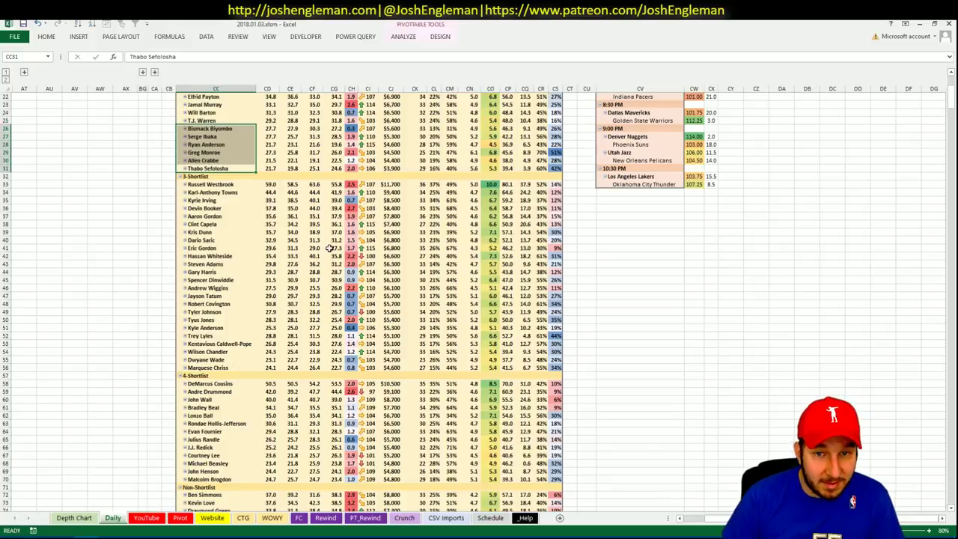
scroll(394, 266, "up", 7)
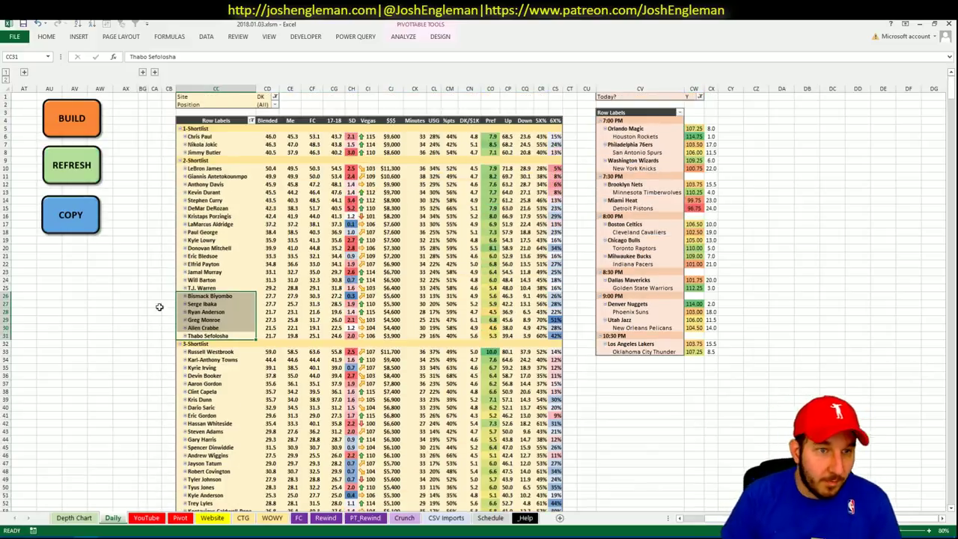
Expand the Daily sheet's FanDuel pivot table, refresh it, and highlight the tier 2 point guards from Stephen Curry to Eric Bledsoe
left_click(143, 73)
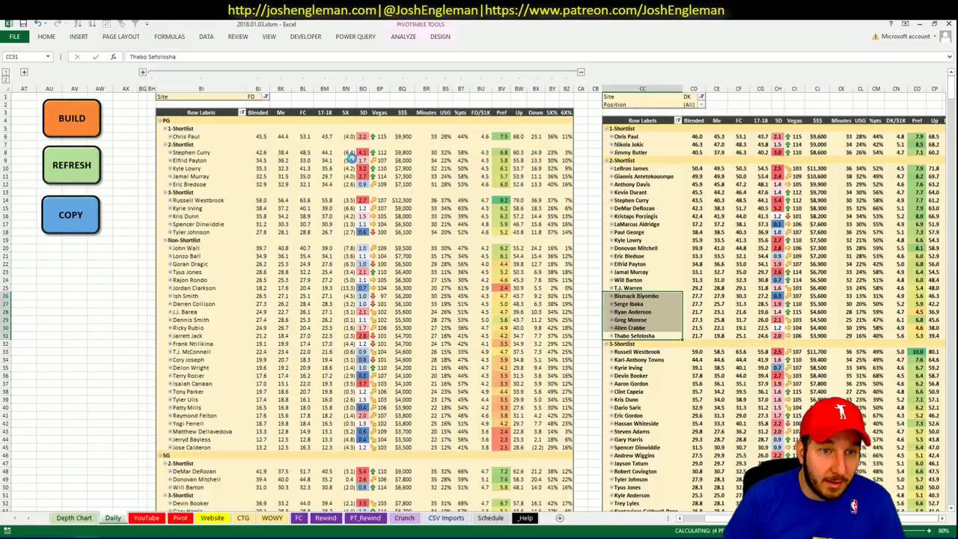
right_click(311, 169)
left_click(337, 212)
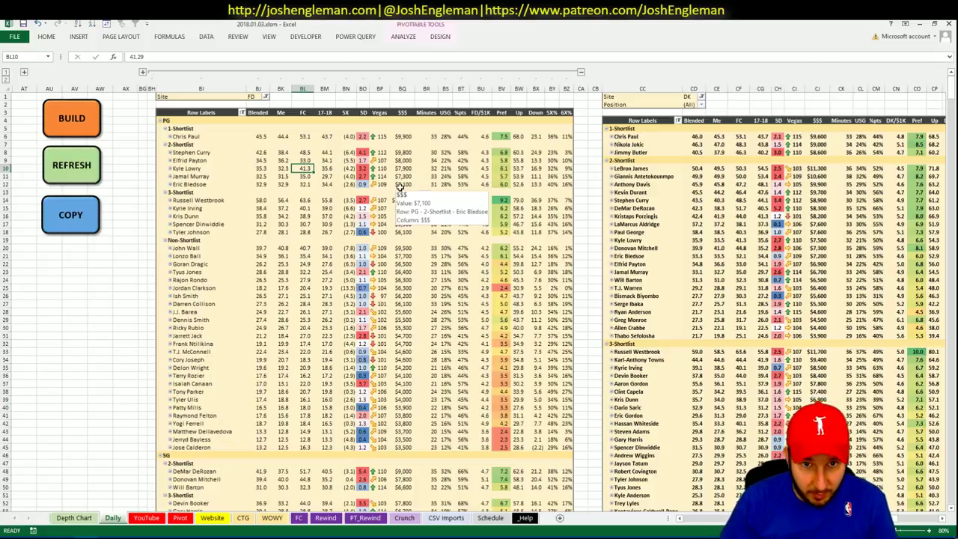
left_click_drag(191, 153, 188, 184)
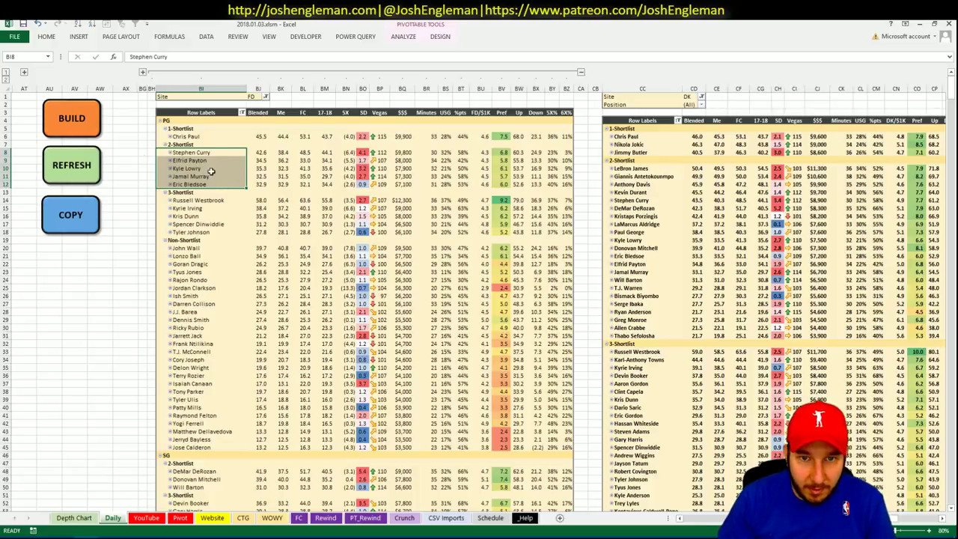
Expand the alphabetical DraftKings projection list on the Daily sheet and copy its player names with their blended projections
left_click(142, 72)
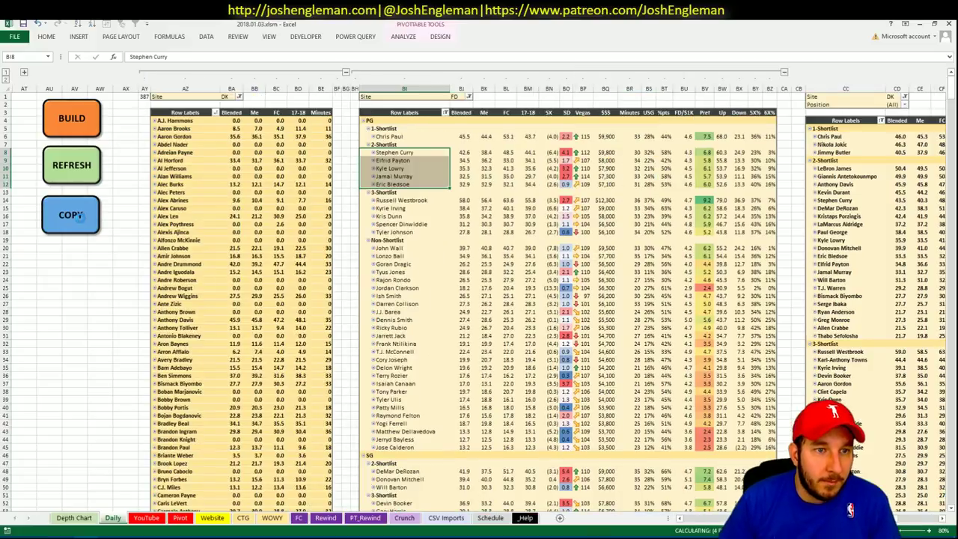
left_click(81, 225)
Switch to Fantasy Cruncher in the browser and upload the copied player projections for the 2018-01-03 DraftKings NBA slate
left_click(86, 536)
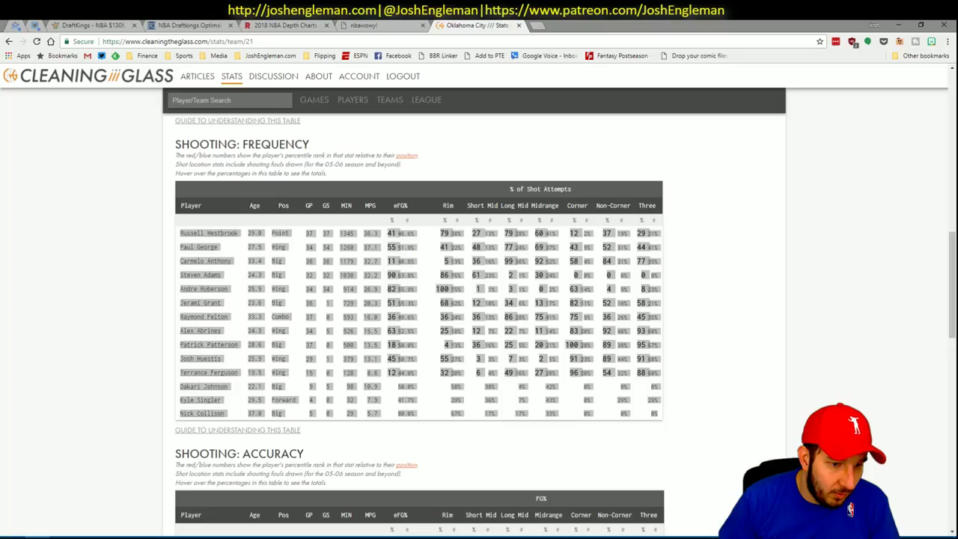
left_click(203, 24)
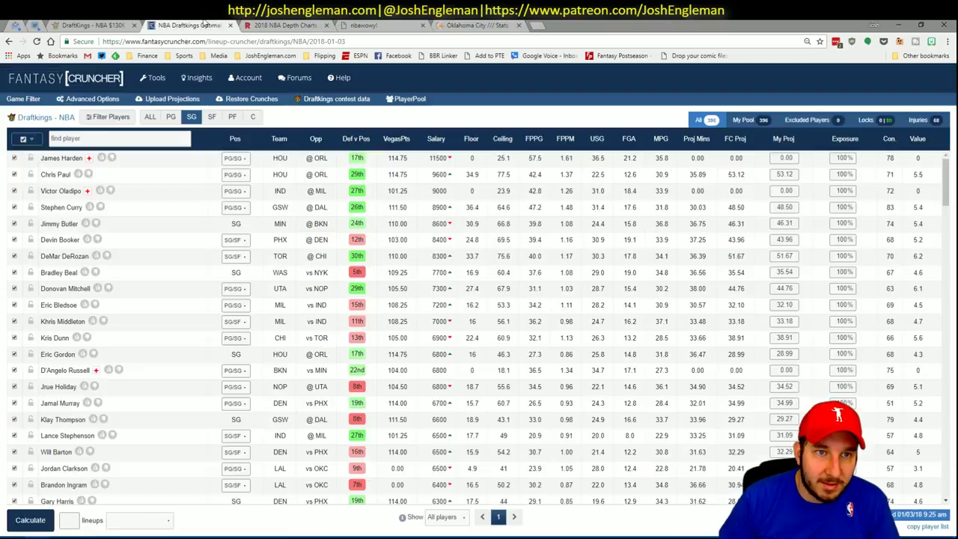
left_click(172, 98)
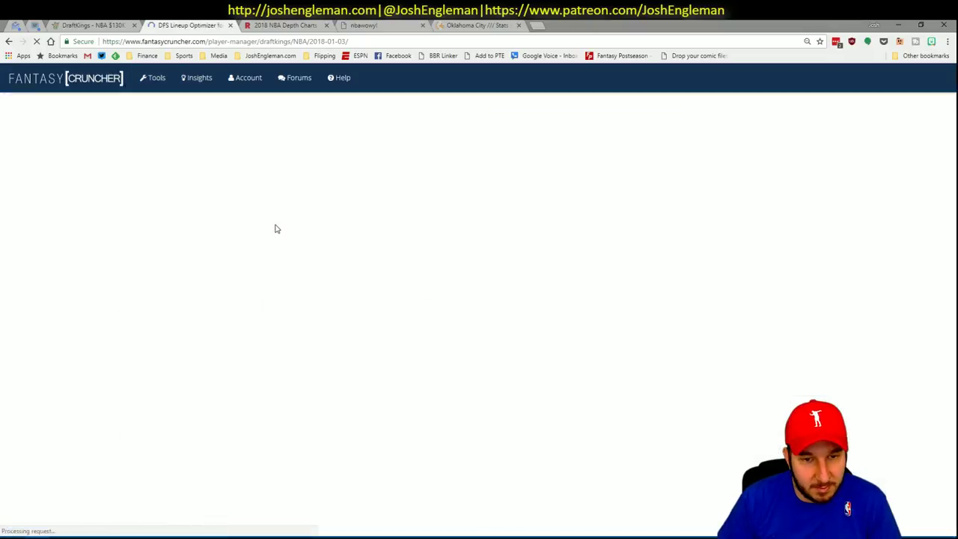
left_click(270, 191)
key("ctrl+v")
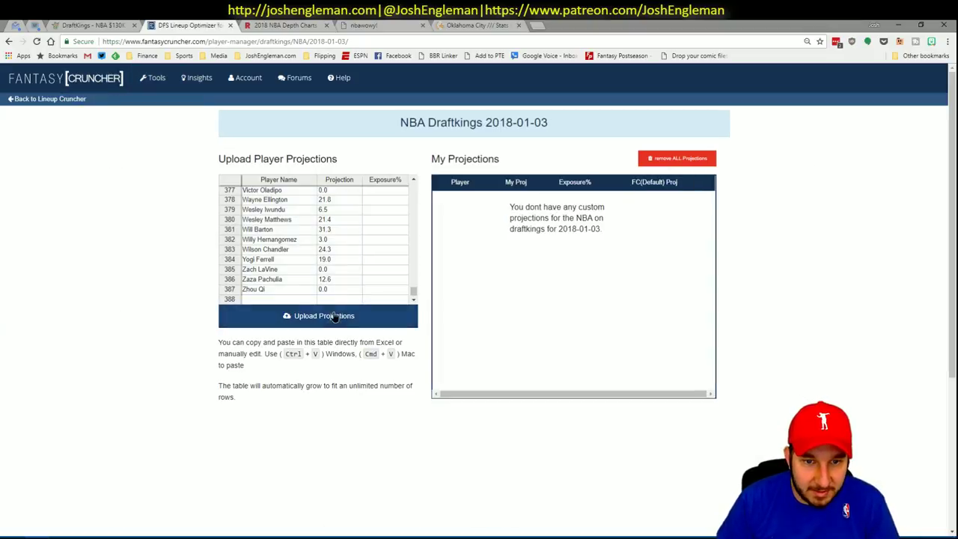
left_click(348, 316)
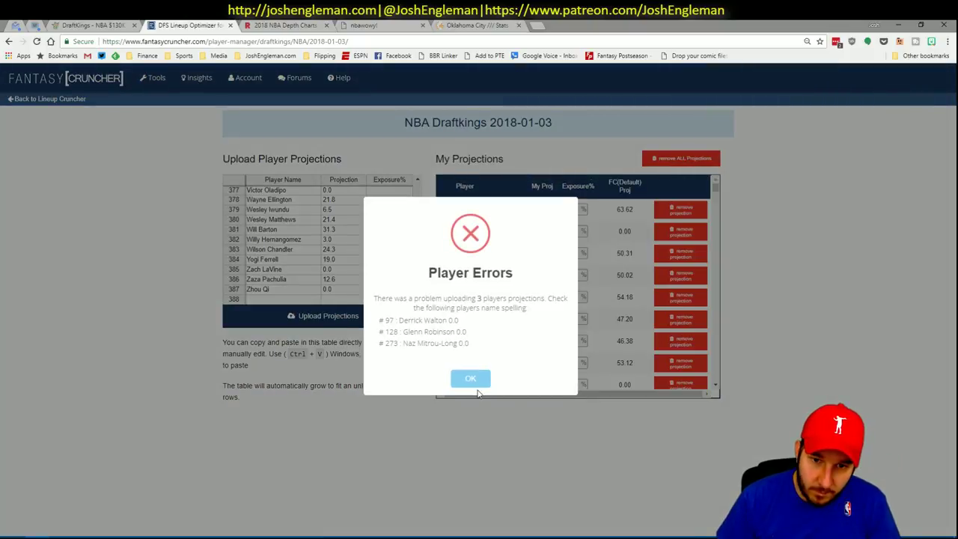
left_click(472, 379)
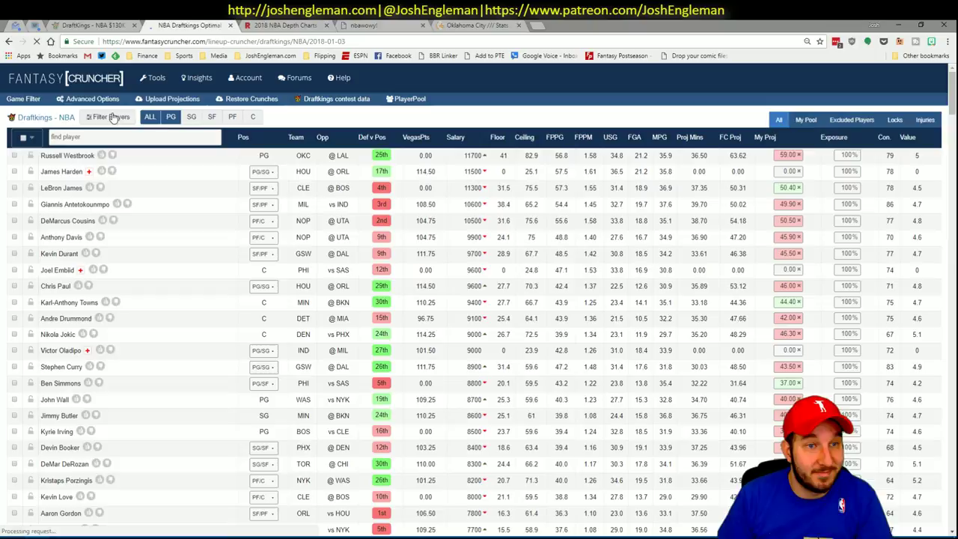
Set the lineup randomness to 6% in the optimizer's general advanced options
left_click(116, 118)
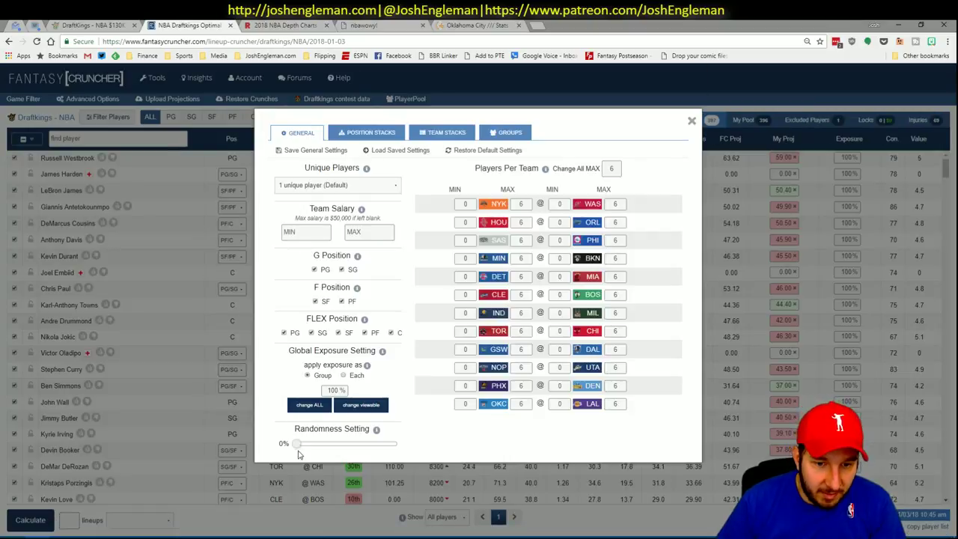
left_click_drag(299, 447, 306, 446)
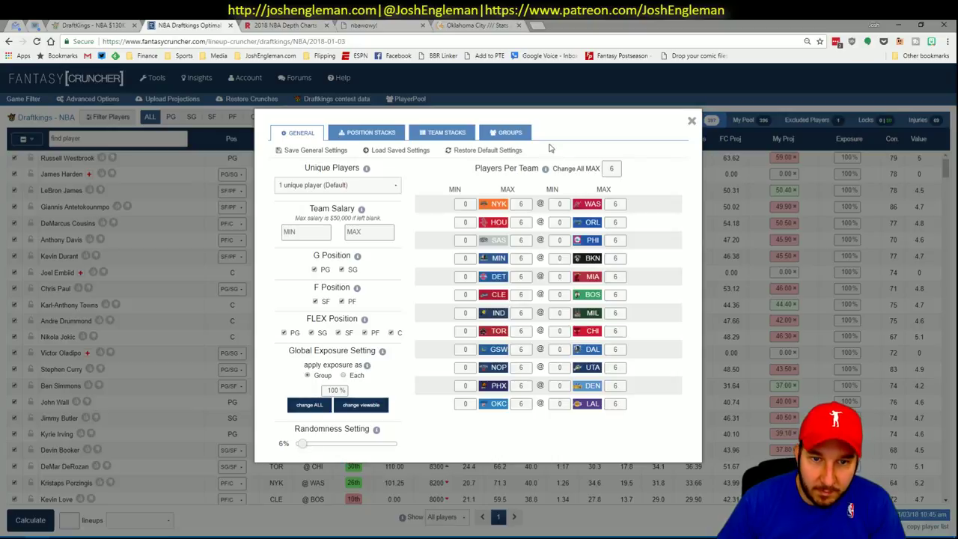
left_click(690, 123)
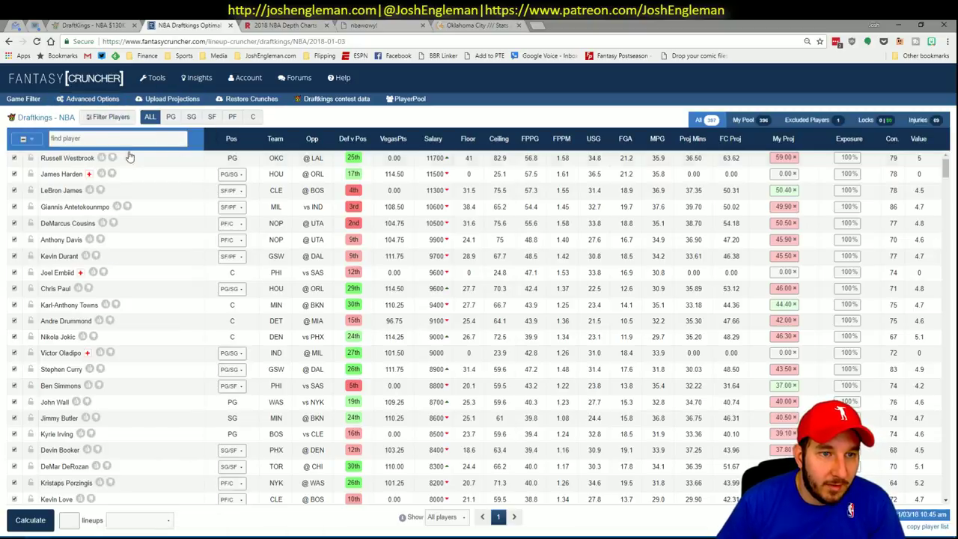
Filter the DraftKings player list to a minimum projected score of 9
left_click(105, 117)
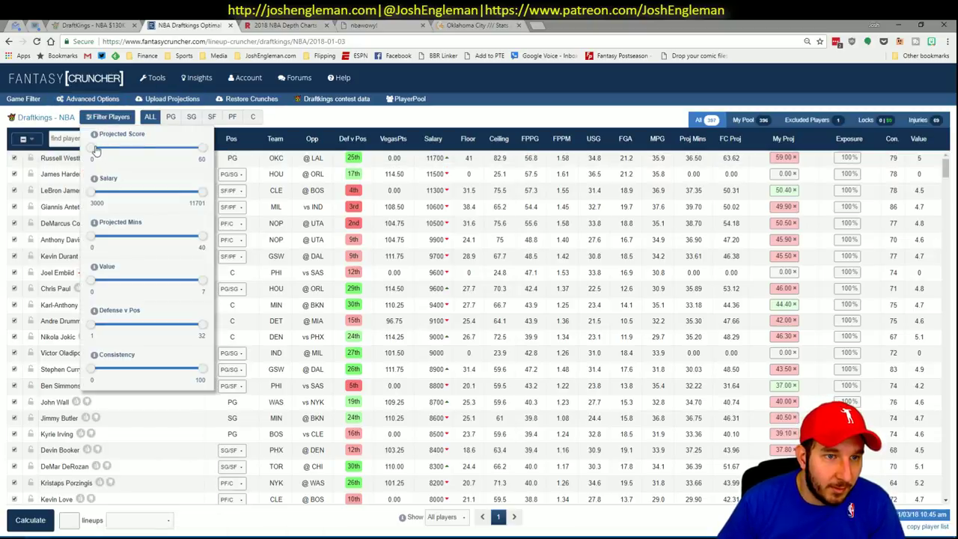
left_click_drag(93, 150, 106, 152)
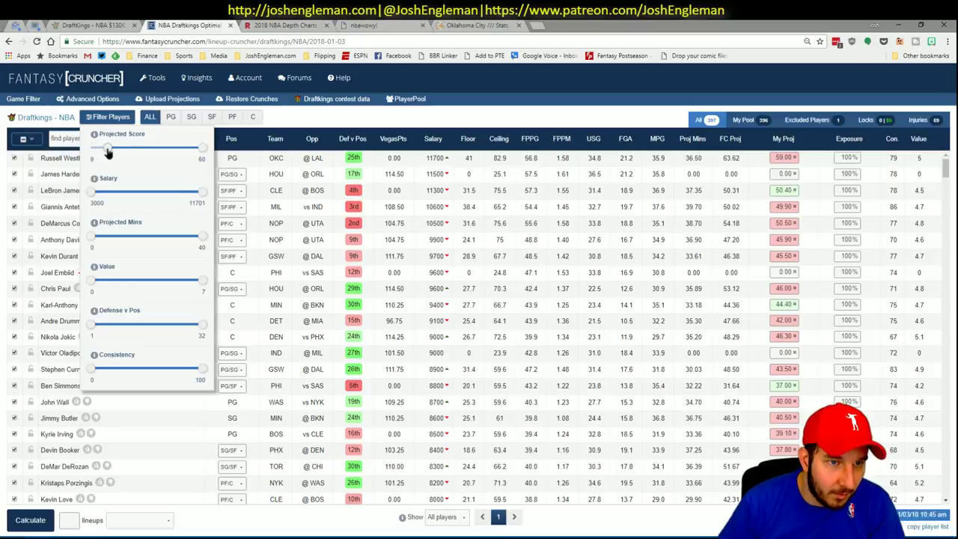
left_click(320, 118)
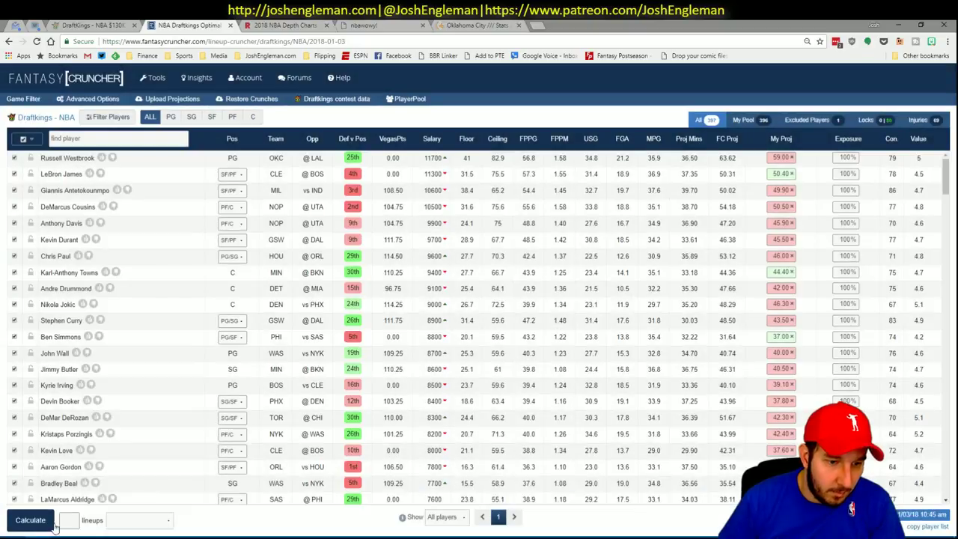
Calculate 10 DraftKings lineups using My Projections
left_click(65, 520)
type("1")
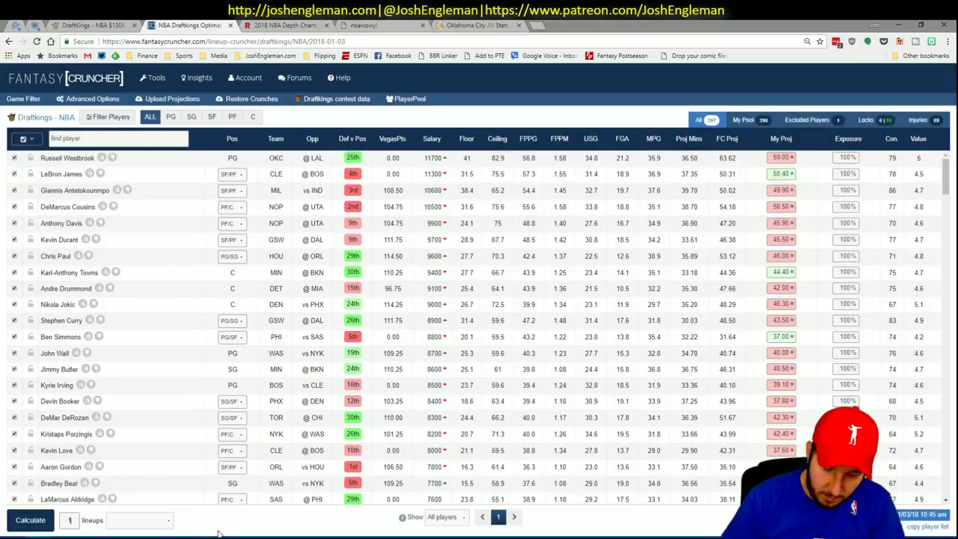
type("0")
left_click(152, 520)
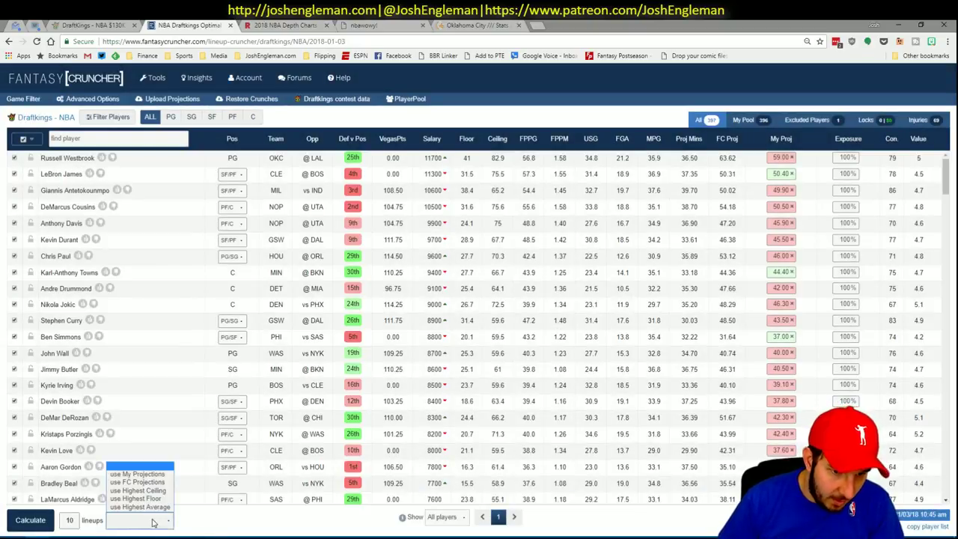
left_click(137, 474)
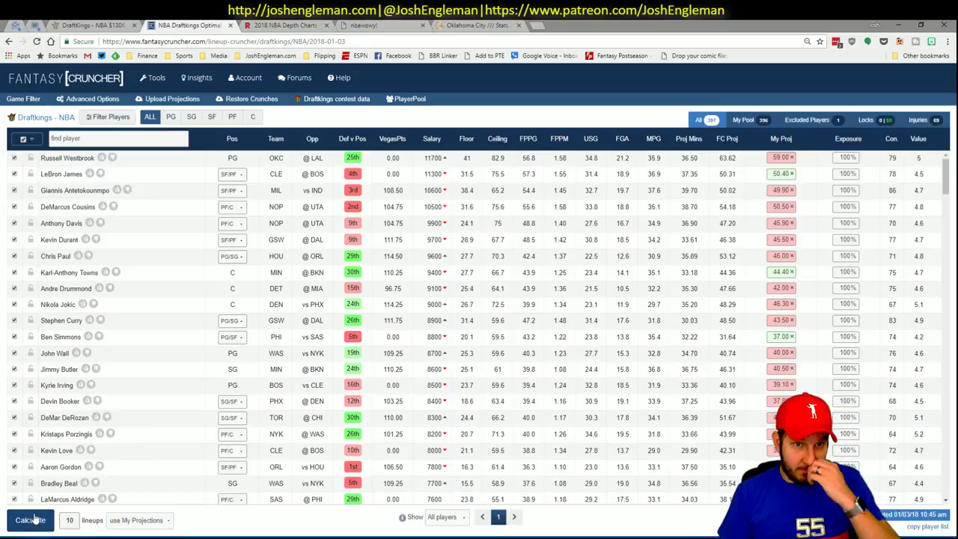
left_click(30, 519)
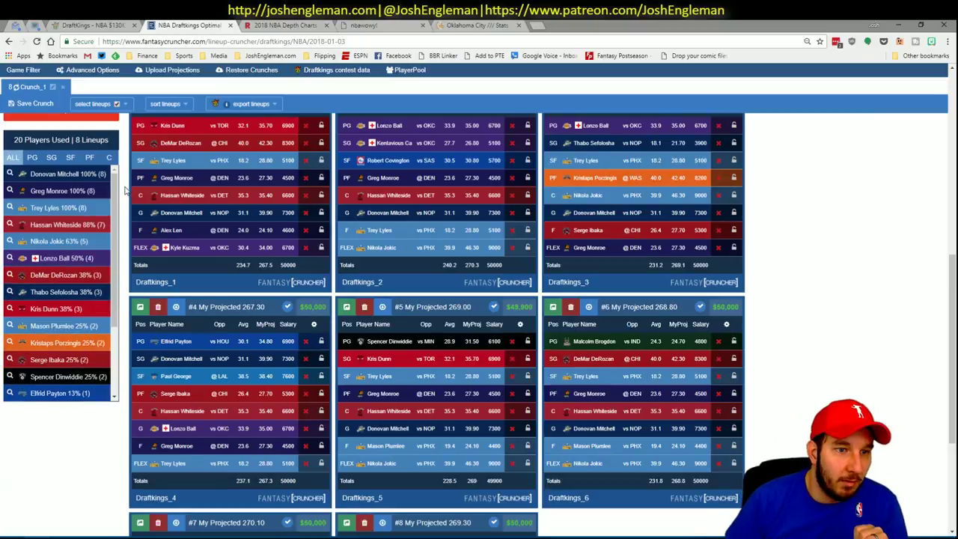
Check the player exposures, collapse the expanded projection and FanDuel column groups on Excel's Daily sheet, and return to the Fantasy Cruncher lineups
scroll(120, 199, "up", 1)
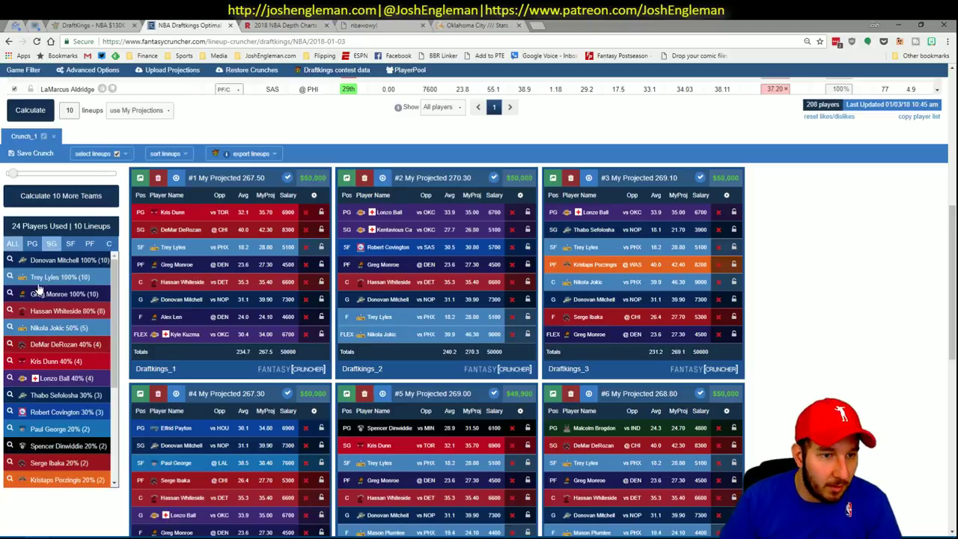
key("alt+Tab")
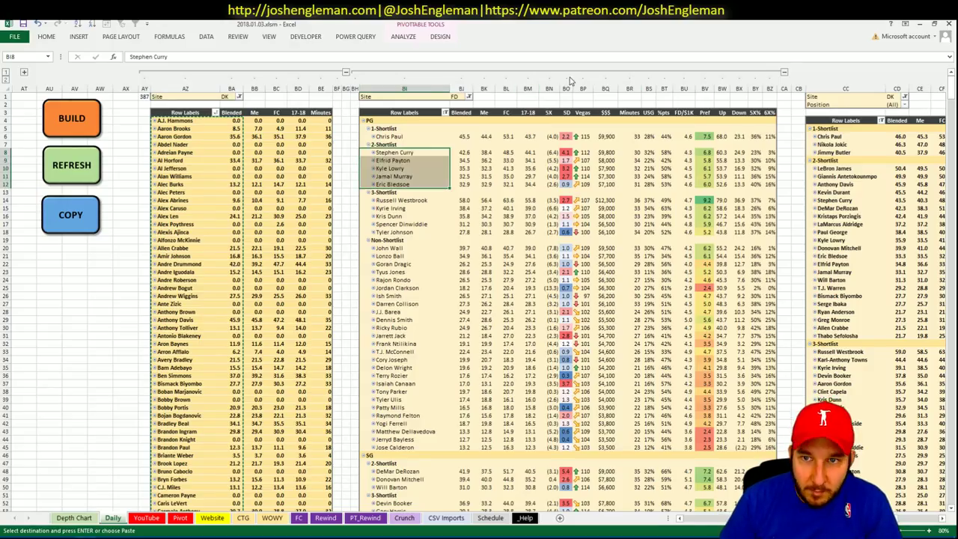
left_click(367, 72)
left_click(347, 72)
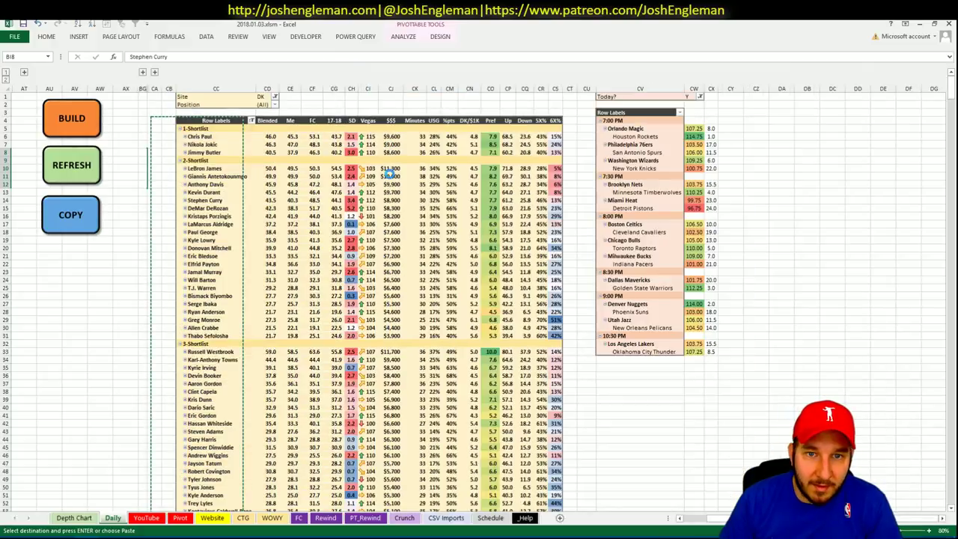
key("alt+Tab")
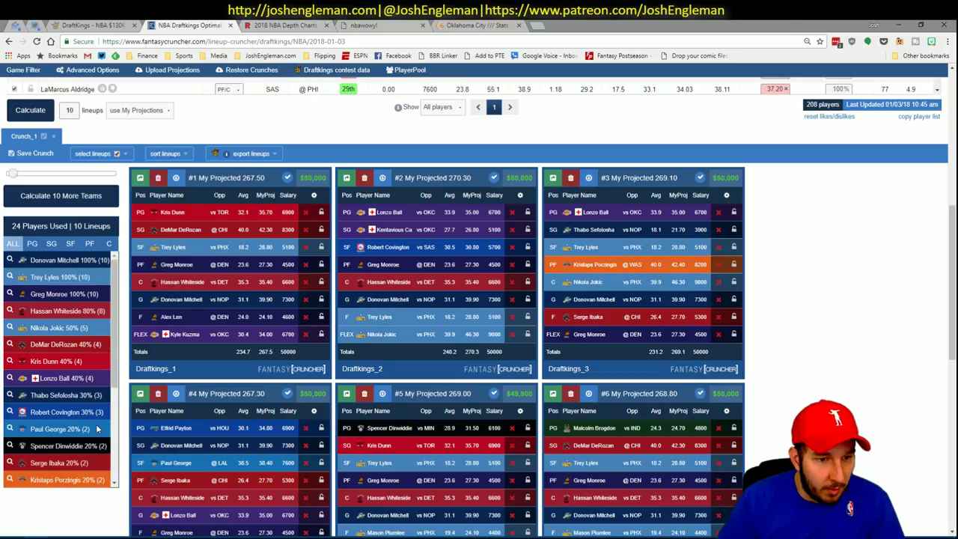
Compare the point guard and center exposures in the DraftKings lineups with the tiered shortlist on Excel's Daily sheet
left_click(32, 243)
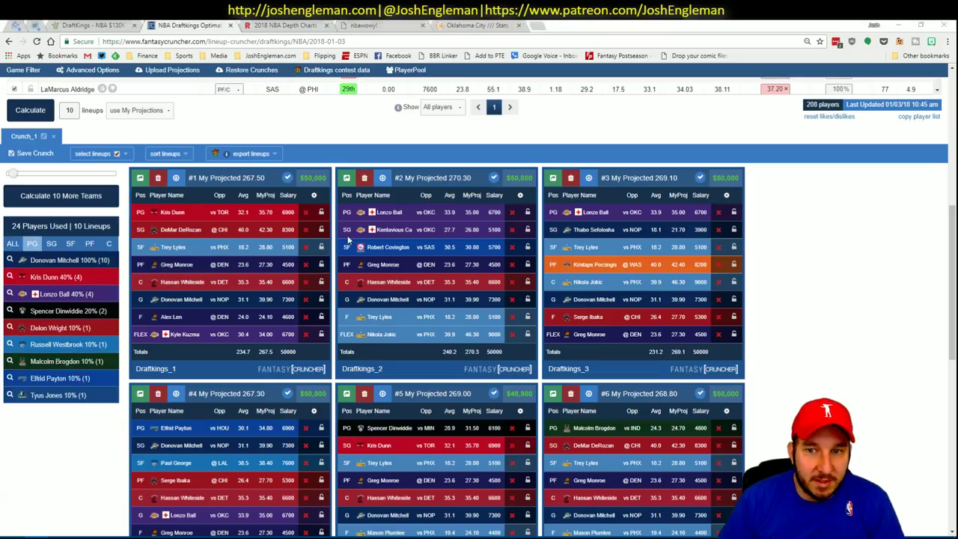
key("alt+Tab")
left_click(224, 151)
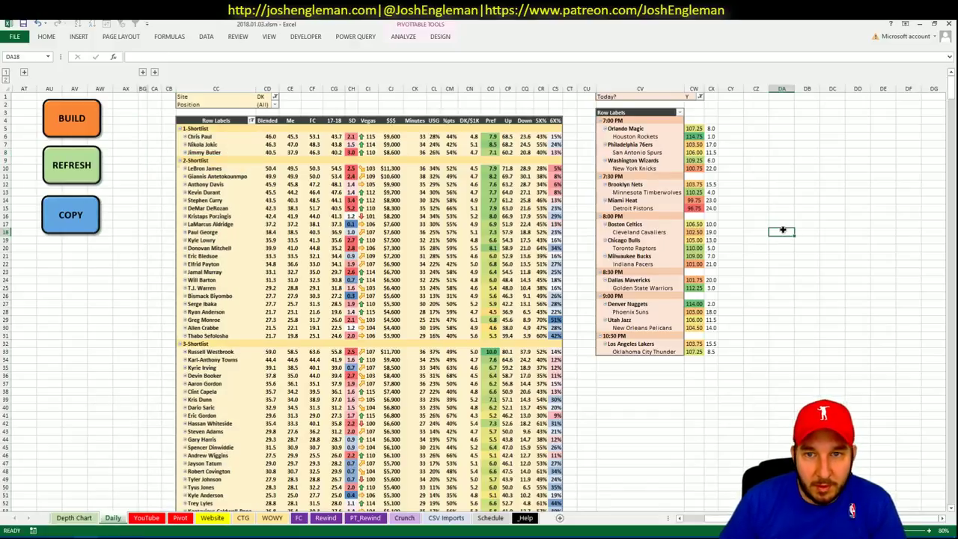
key("alt+Tab")
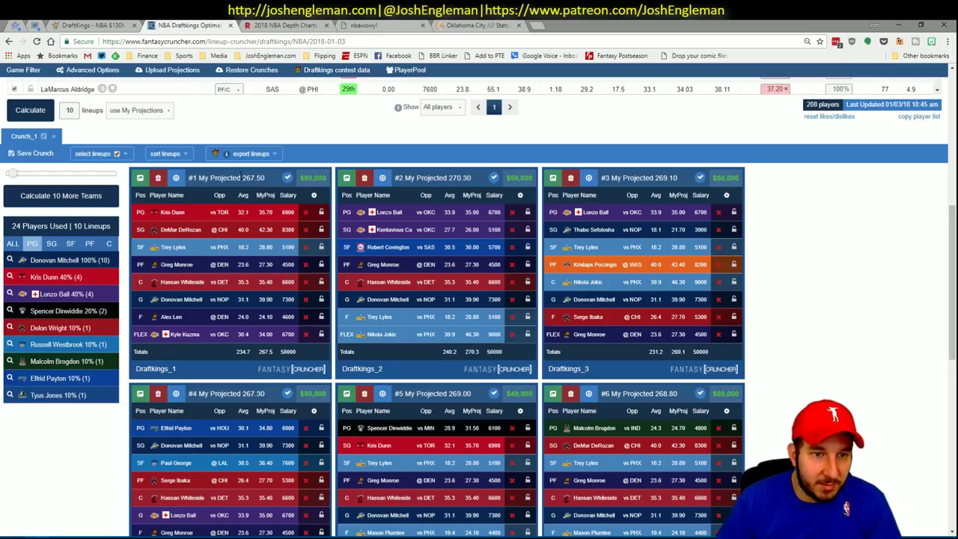
key("alt+Tab")
key("alt+Tab")
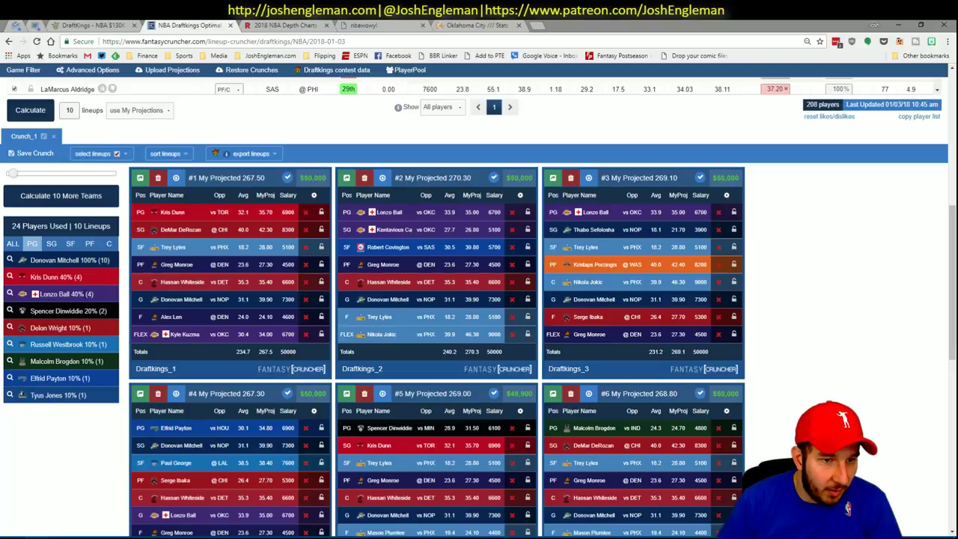
left_click(109, 243)
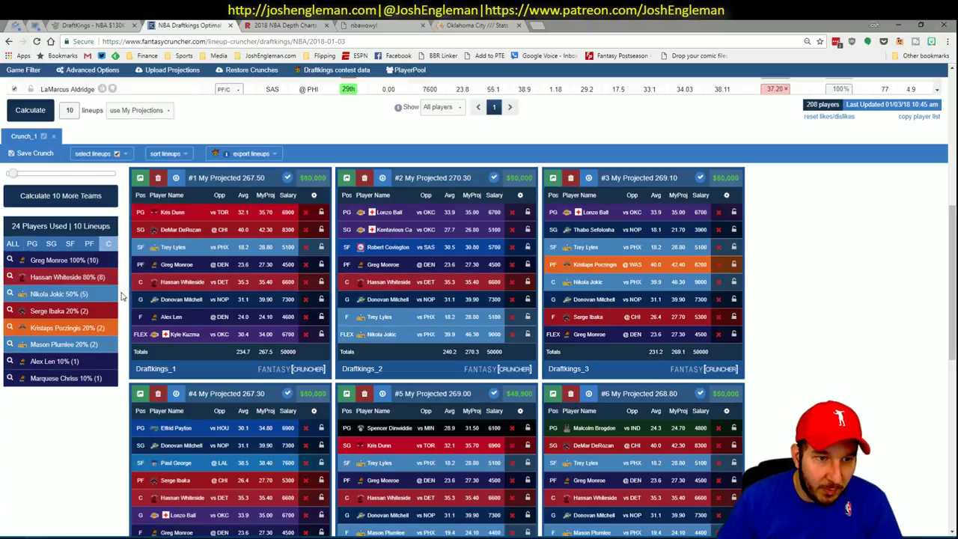
key("alt+Tab")
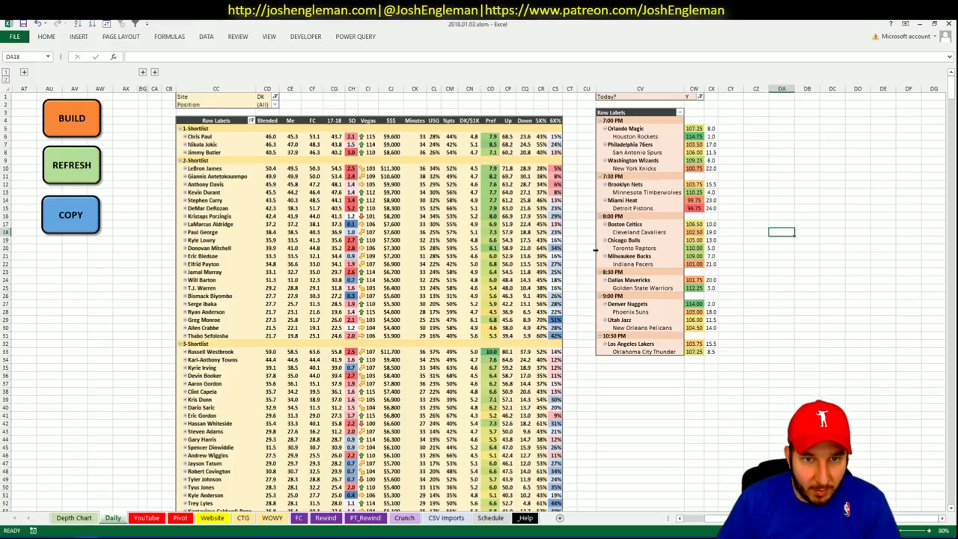
key("alt+Tab")
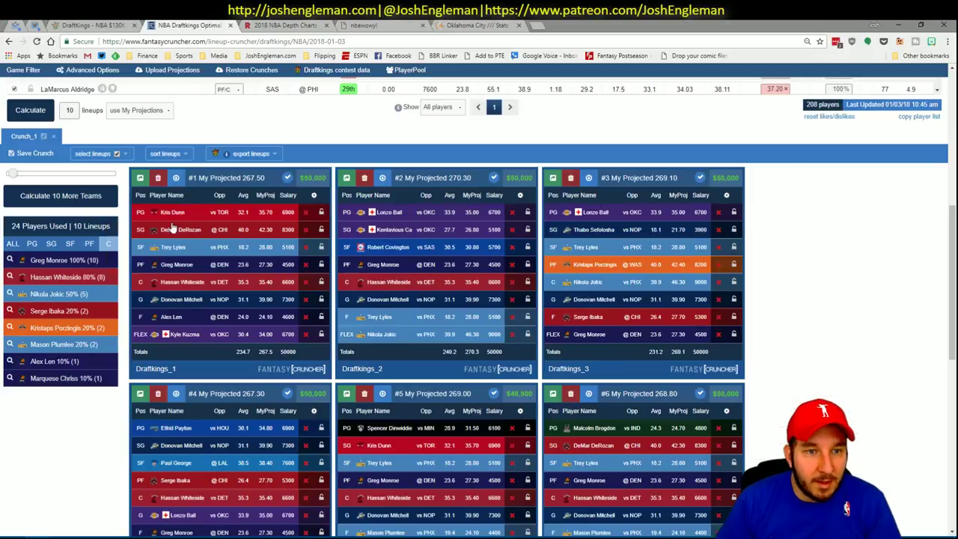
Check the shooting guard, point guard and overall player exposures against the shortlist in Excel, ending in Fantasy Cruncher
left_click(51, 244)
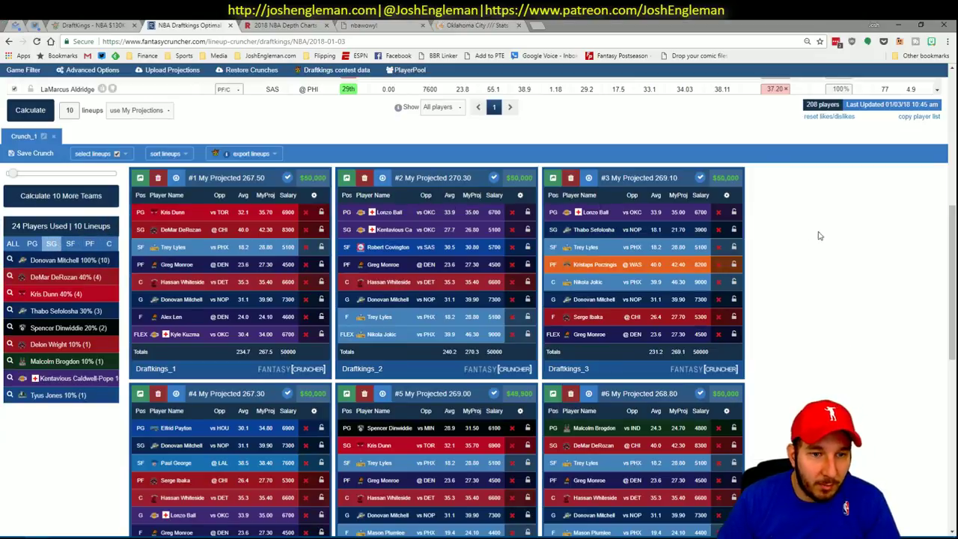
key("alt+Tab")
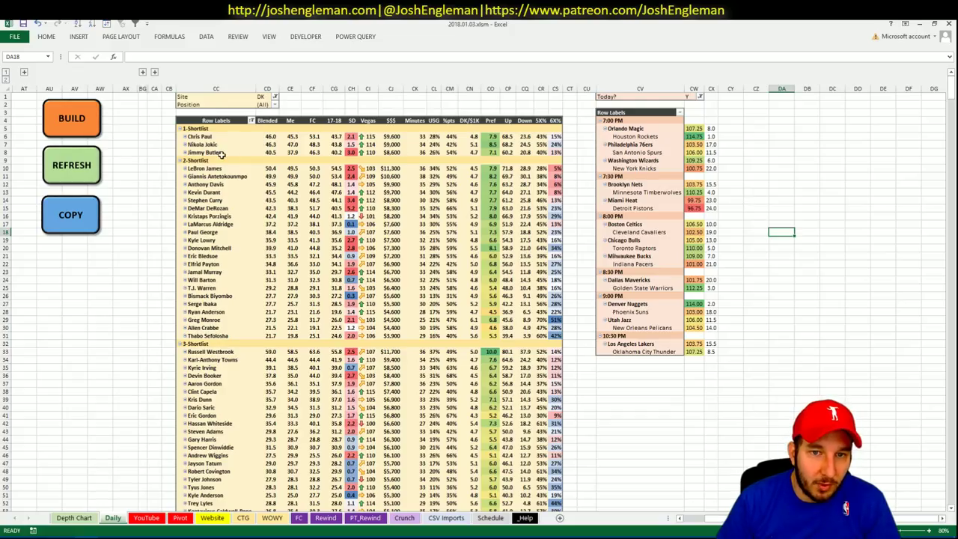
key("alt+Tab")
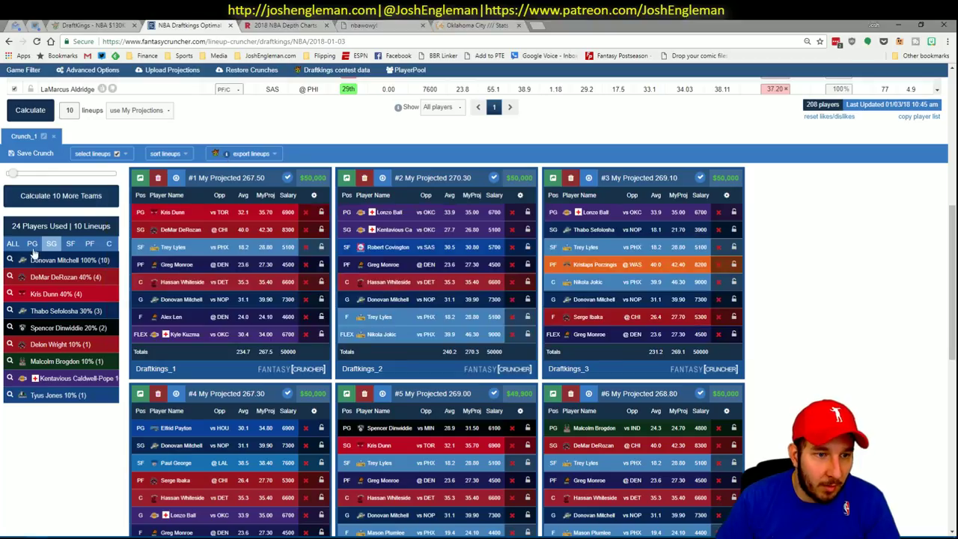
left_click(35, 245)
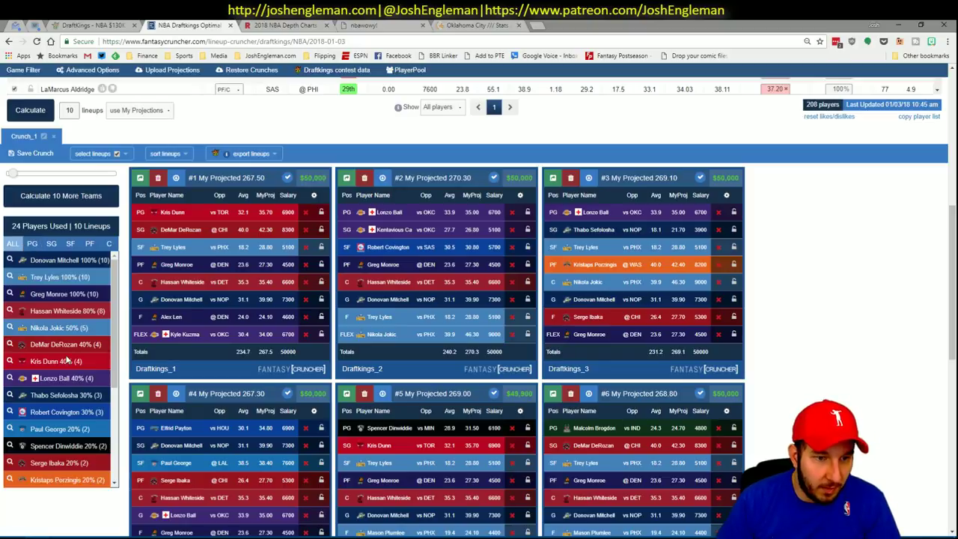
key("alt+Tab")
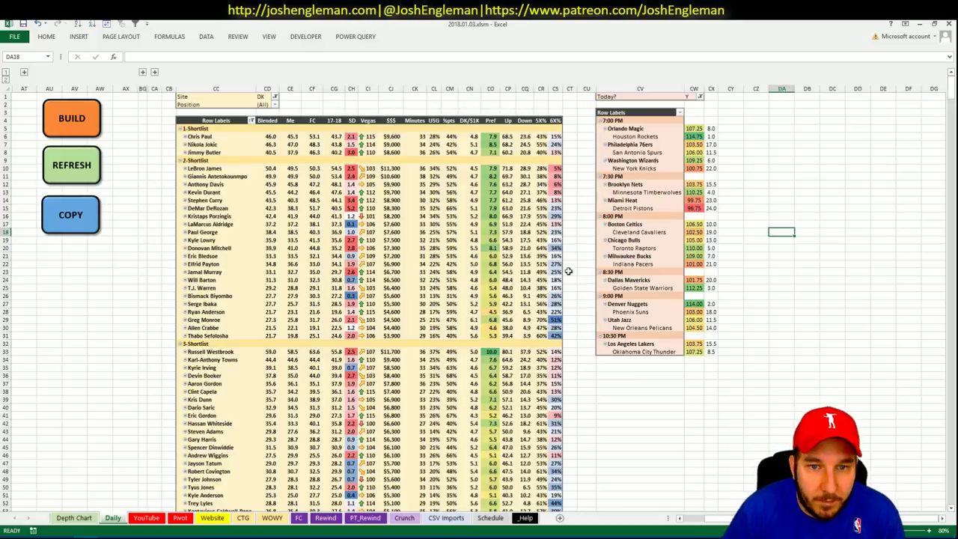
key("alt+Tab")
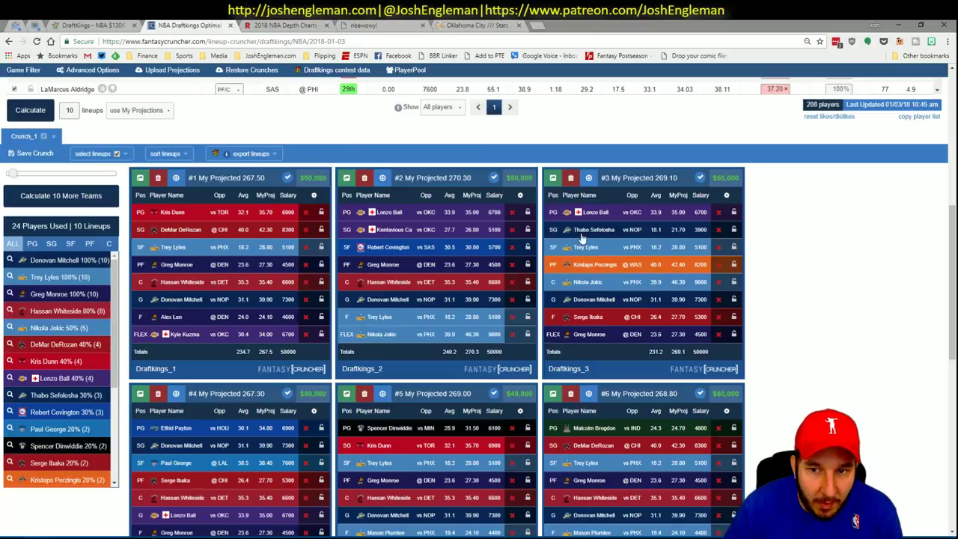
Open the FanDuel NBA player list in Fantasy Cruncher's Lineup Cruncher
scroll(840, 299, "up", 4)
scroll(839, 299, "up", 2)
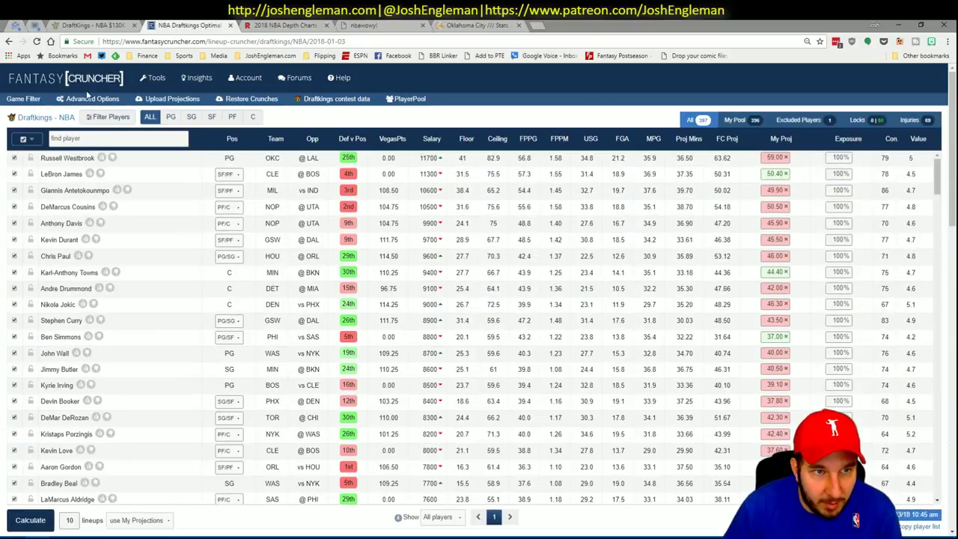
left_click(30, 99)
left_click(30, 101)
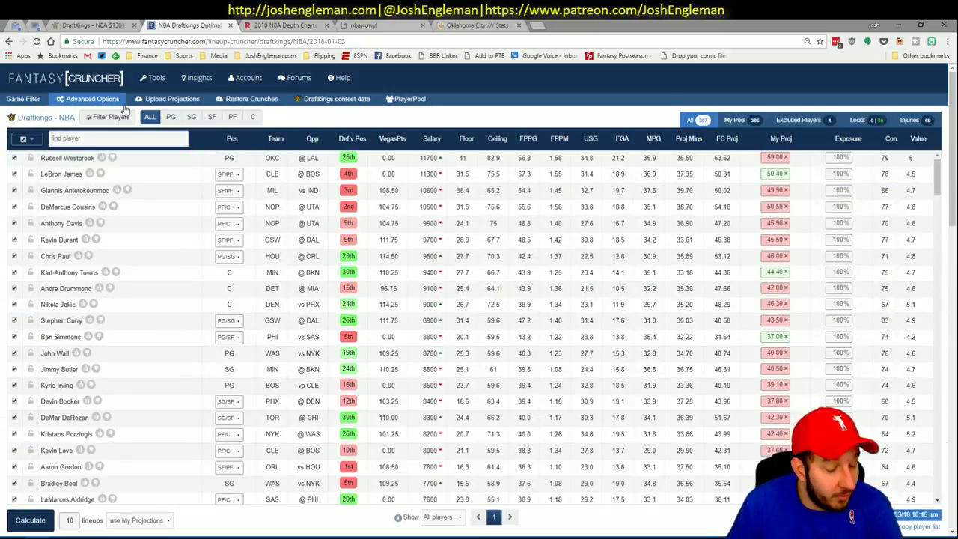
mouse_move(157, 80)
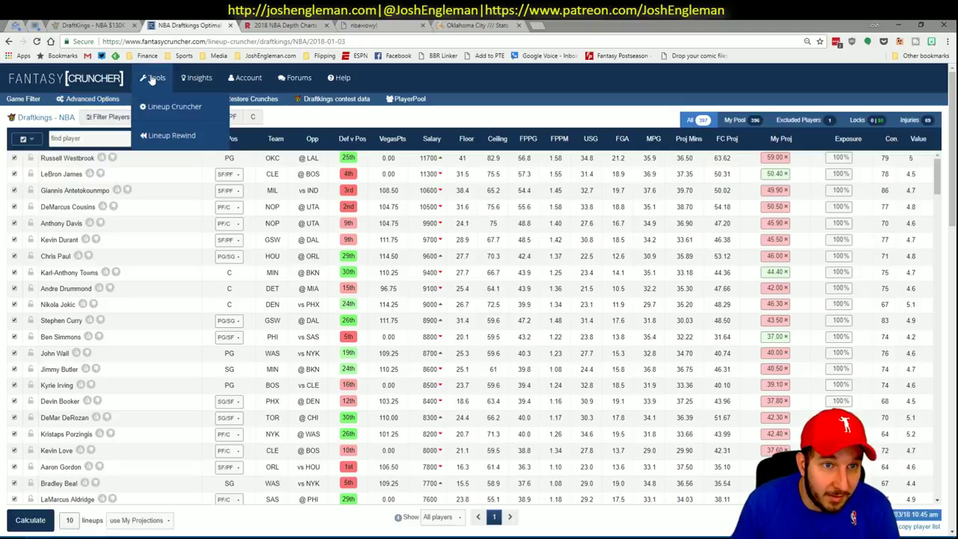
mouse_move(211, 109)
left_click(327, 164)
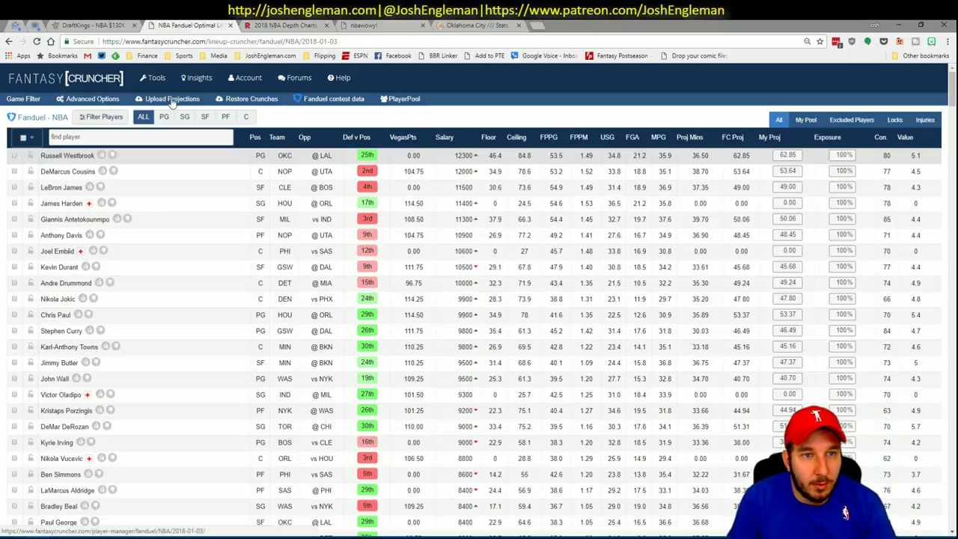
Copy the player projections from Excel's Daily sheet, collapse their column group, and return to the FanDuel projection upload page
key("alt+Tab")
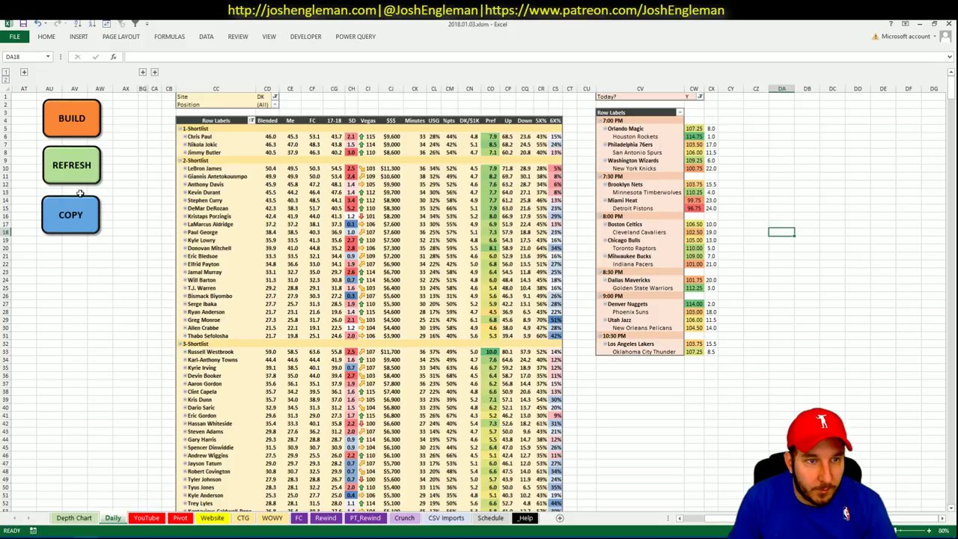
left_click(142, 72)
left_click(80, 211)
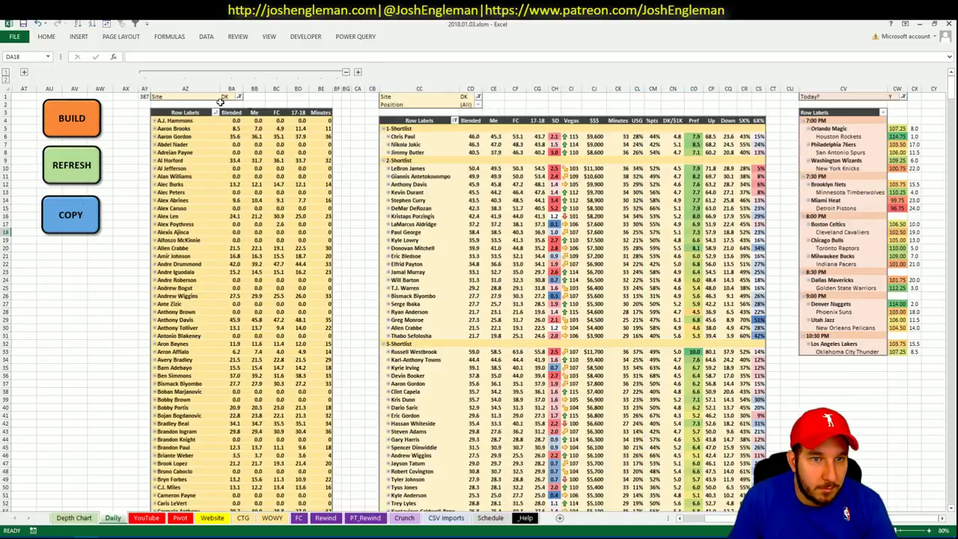
left_click(345, 74)
key("alt+Tab")
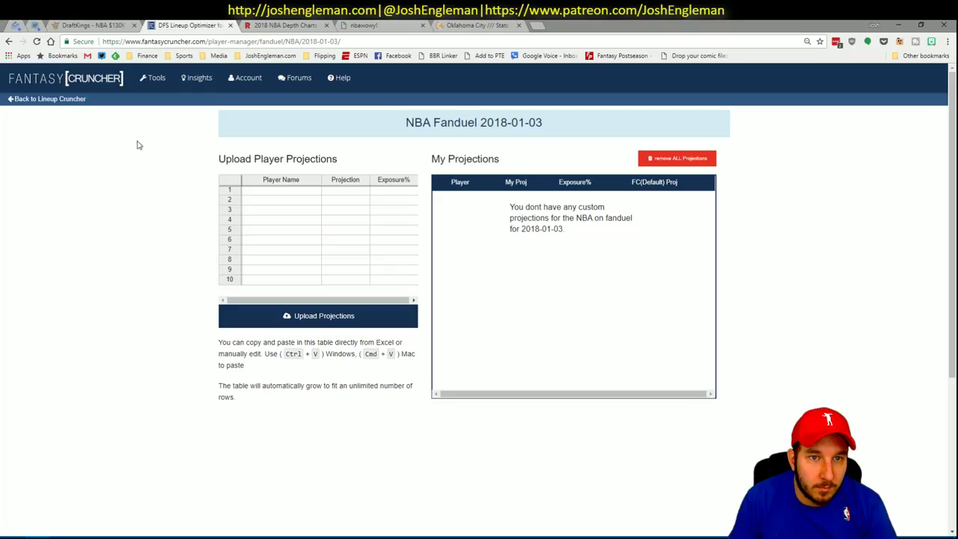
Recopy the Daily sheet projections, paste them into the FanDuel upload table from row 1, upload them, and return to Lineup Cruncher
left_click(278, 191)
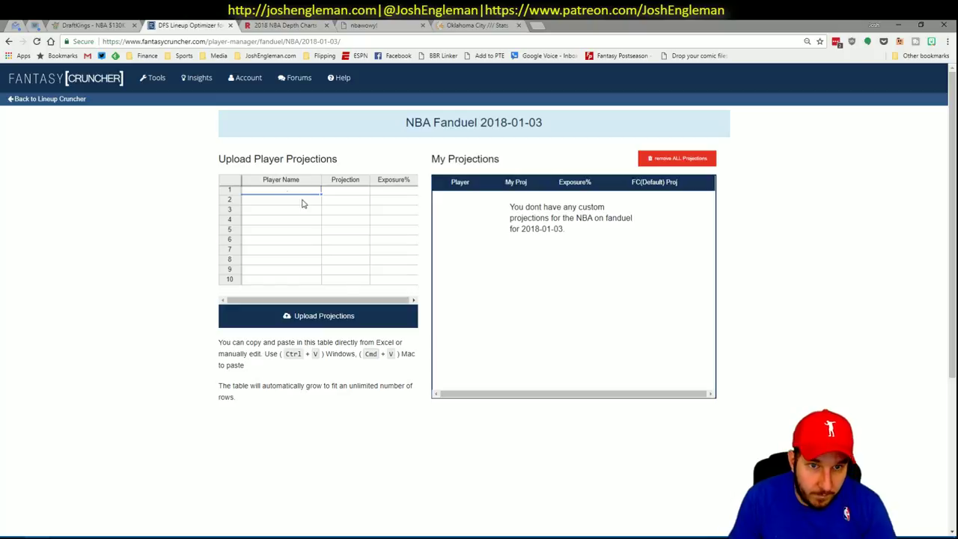
key("alt+Tab")
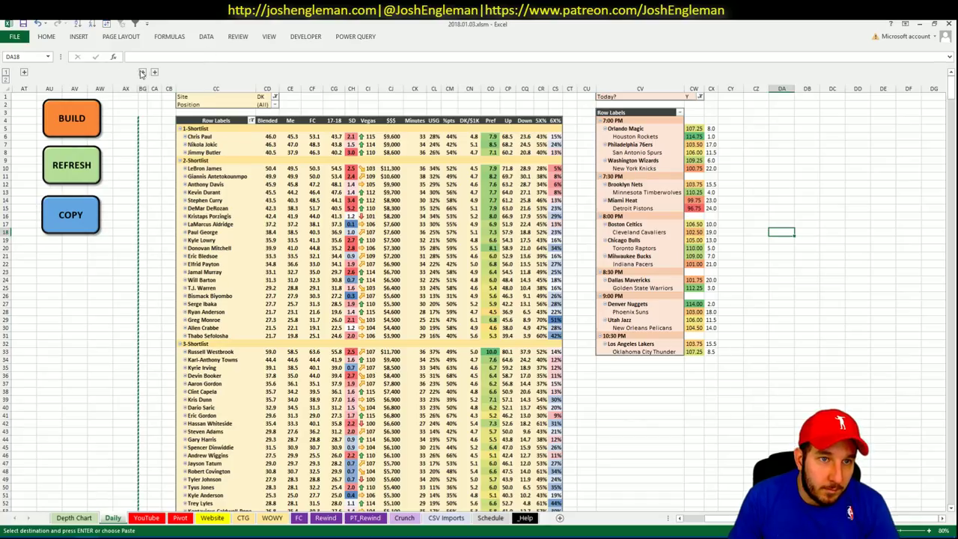
left_click(84, 215)
key("alt+Tab")
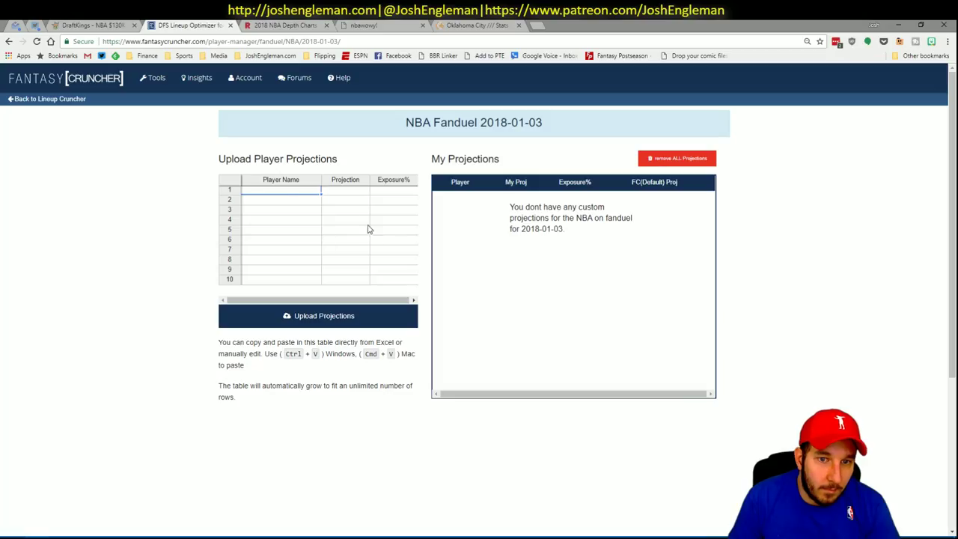
key("ctrl+v")
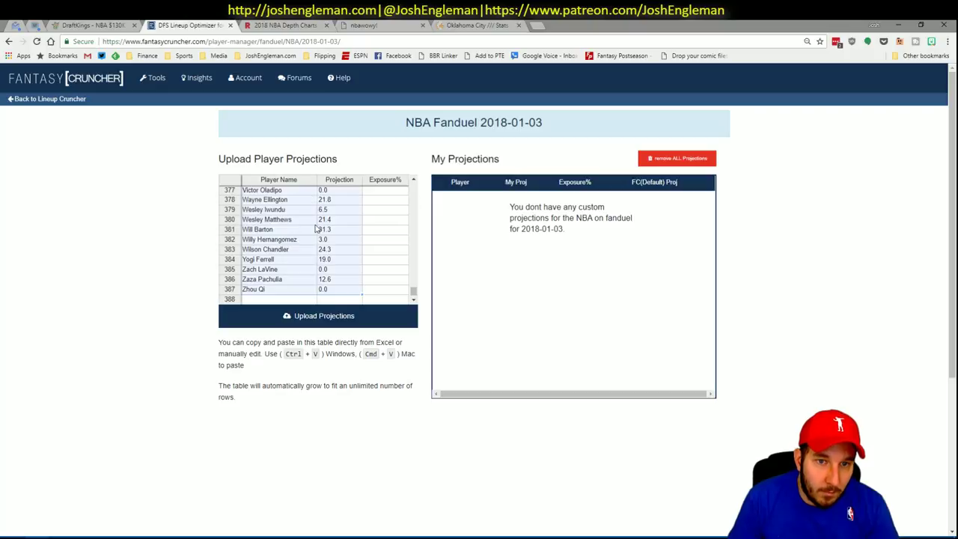
left_click(320, 317)
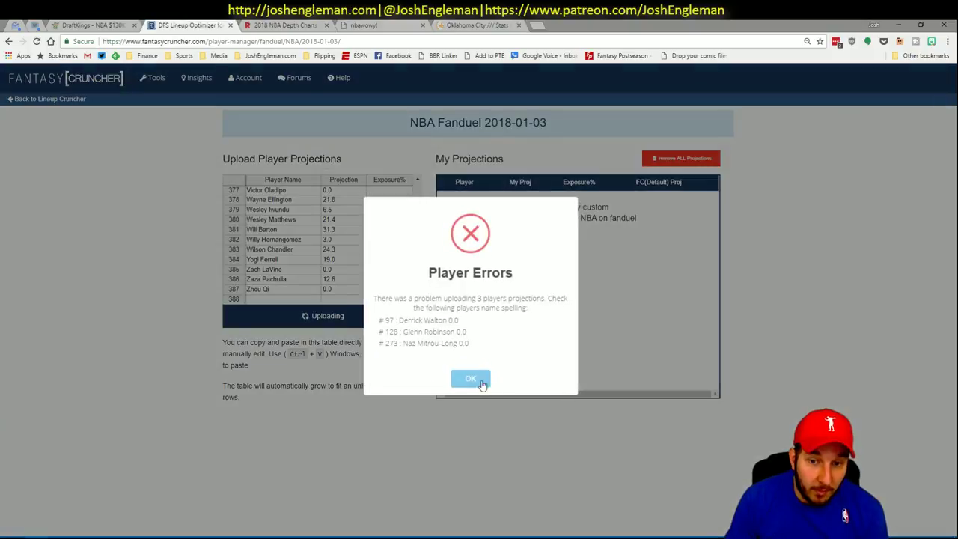
left_click(481, 383)
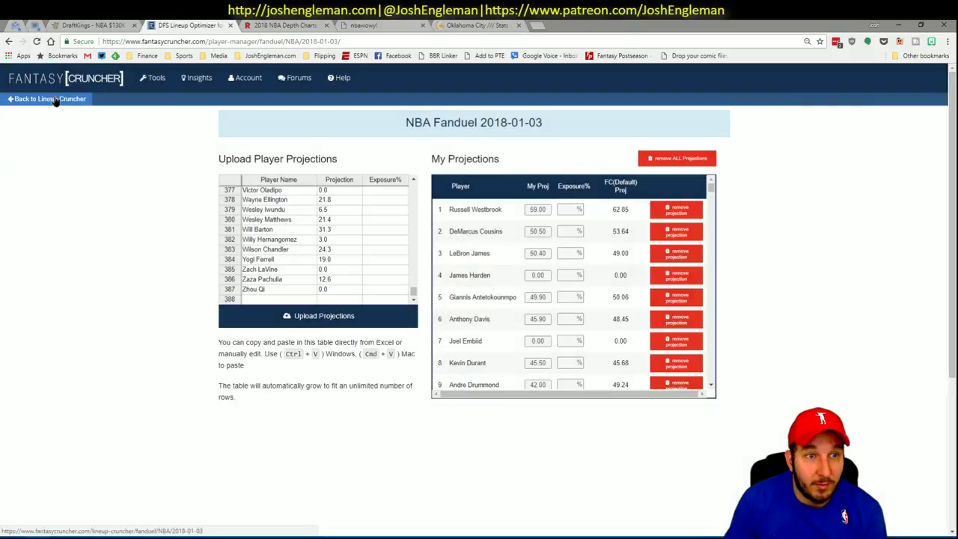
left_click(56, 99)
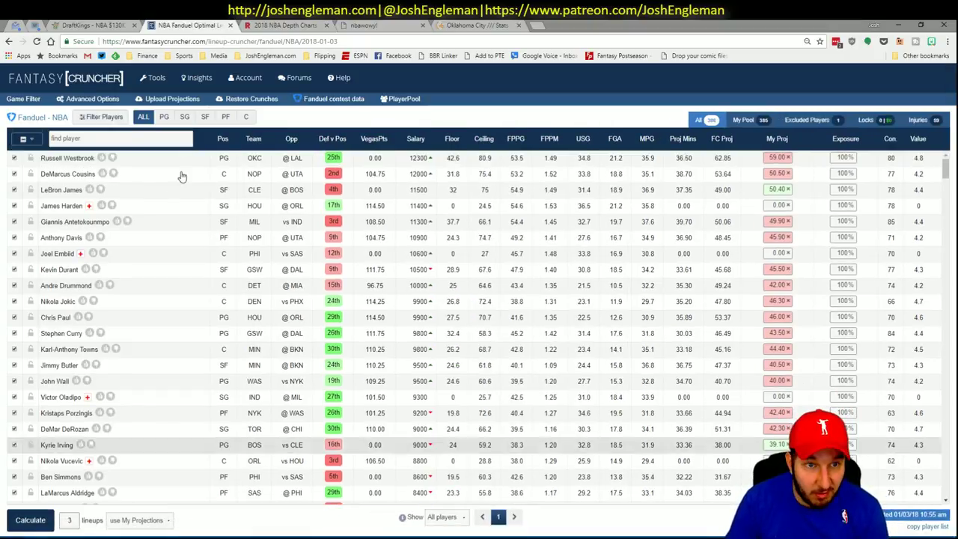
Set the FanDuel lineup randomness to 5% in the general advanced options
left_click(96, 103)
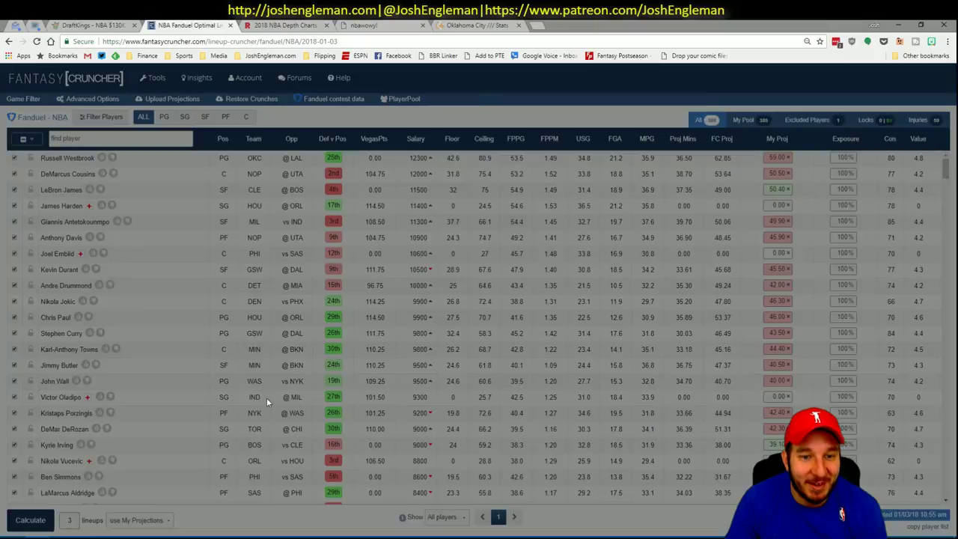
left_click_drag(297, 351, 299, 351)
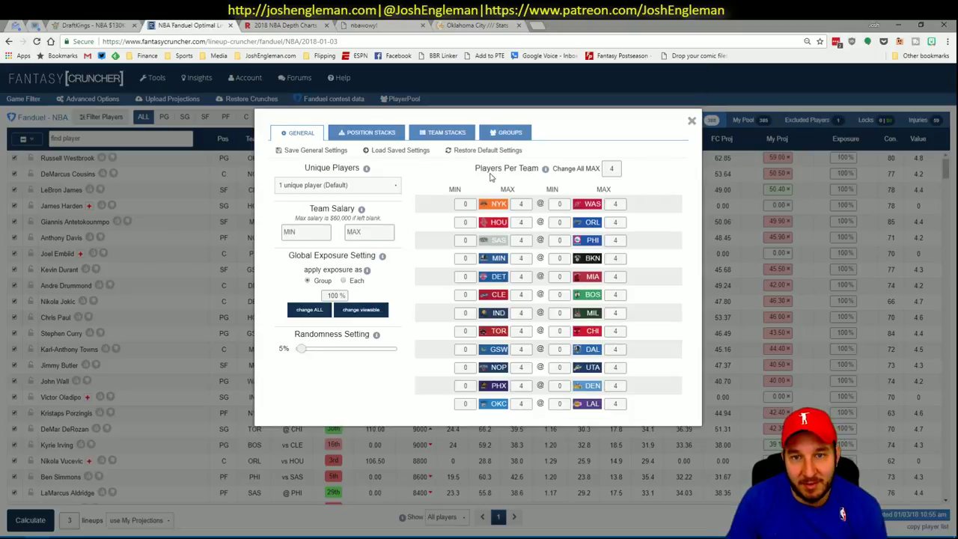
left_click(126, 232)
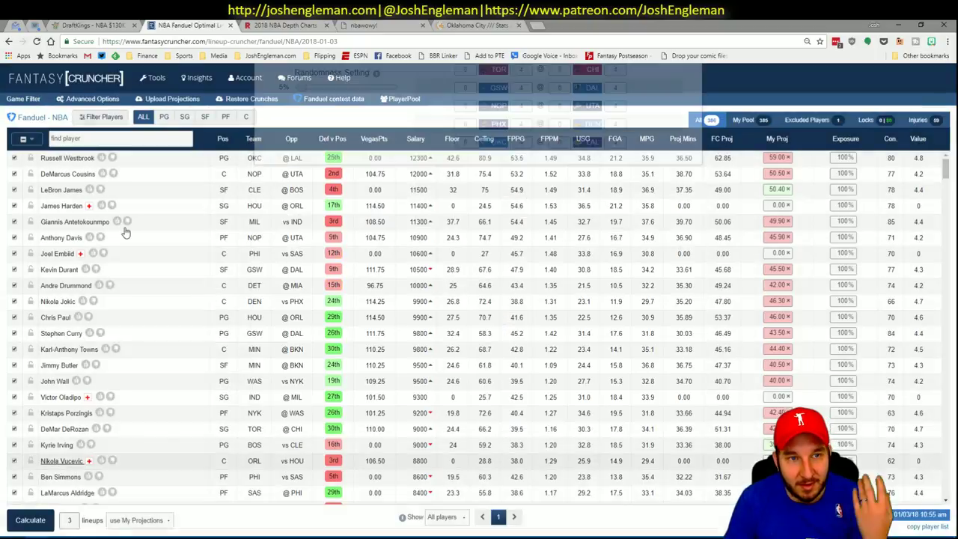
Filter the FanDuel player list to a minimum projected score of 11
left_click(103, 117)
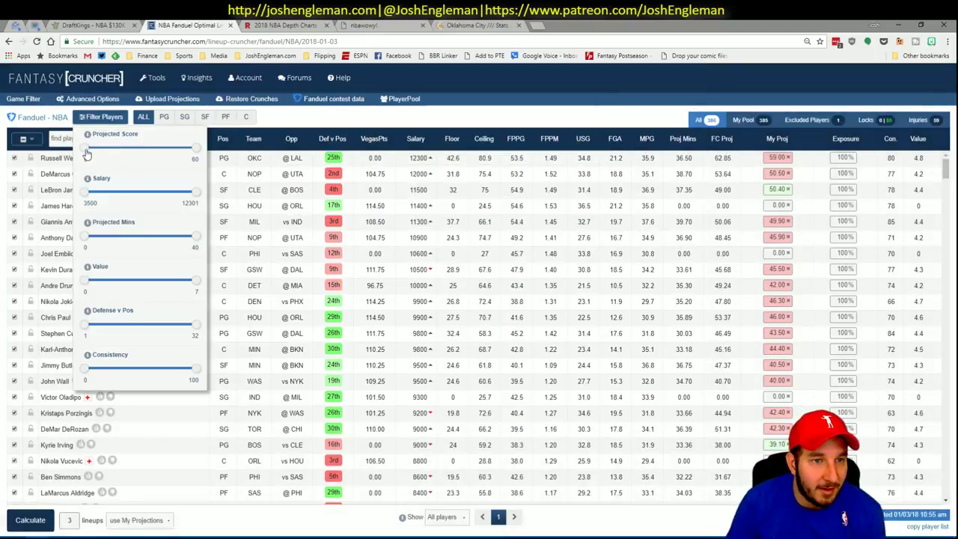
left_click_drag(87, 153, 109, 153)
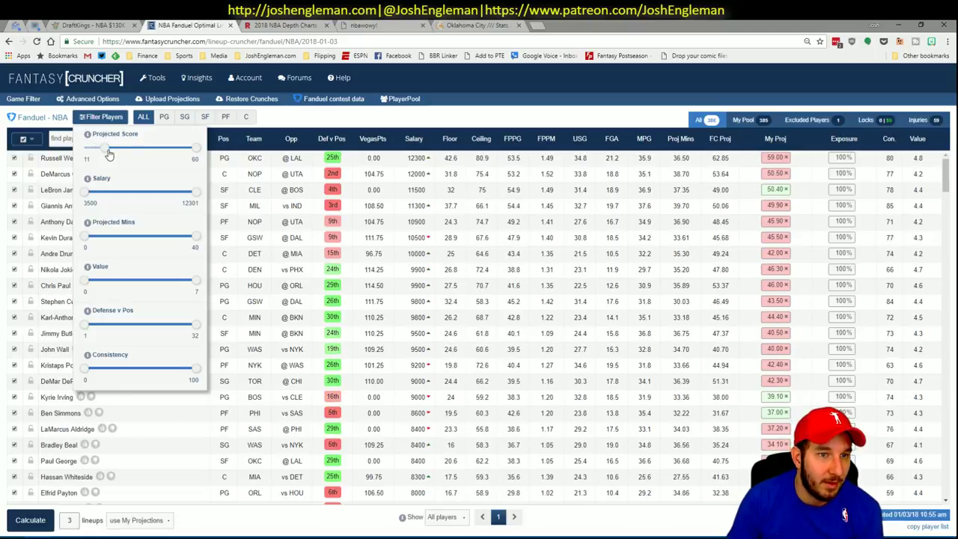
left_click(305, 117)
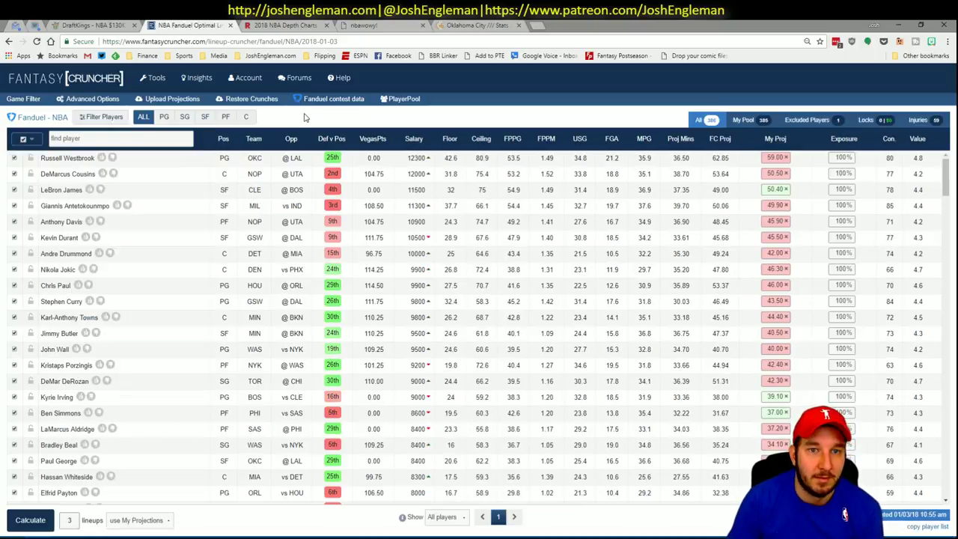
Generate 10 FanDuel lineups using My Projections
double_click(69, 522)
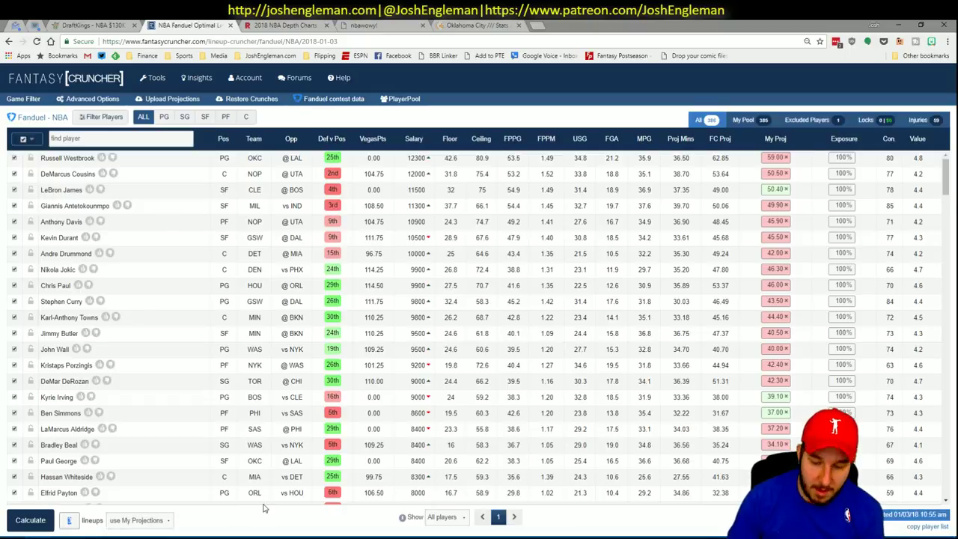
type("10")
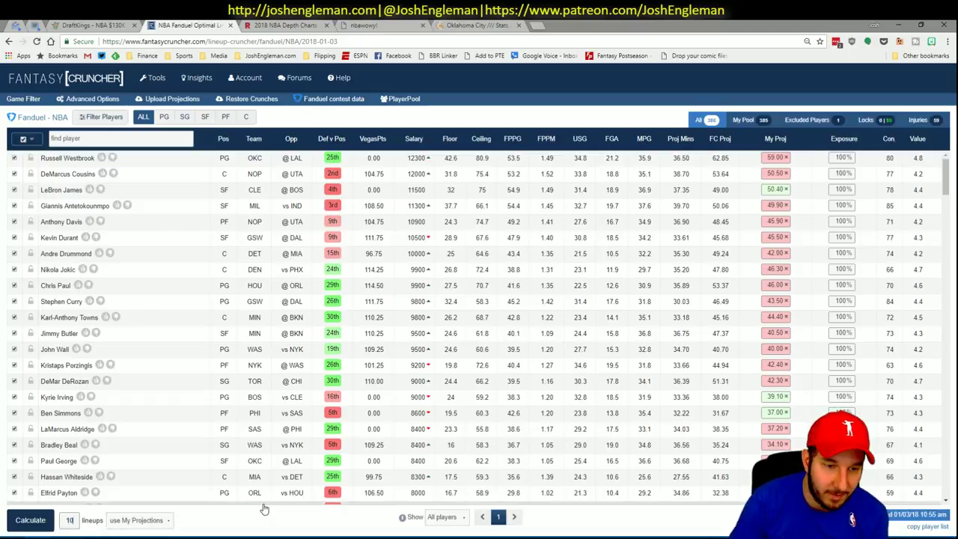
left_click(22, 519)
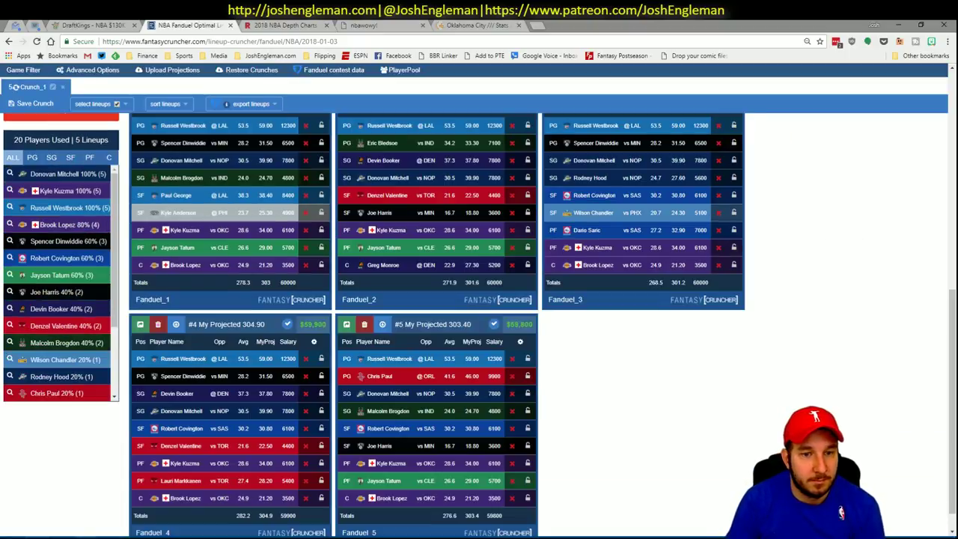
Switch to Excel's Daily sheet, bring the FanDuel pivot table into view, and regroup its rows by shortlist tier above position
mouse_move(84, 537)
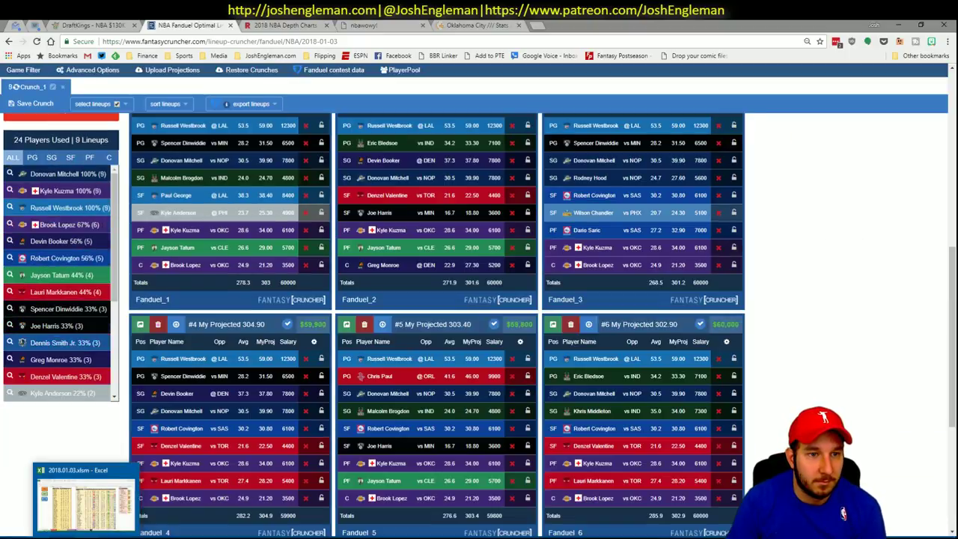
left_click(84, 497)
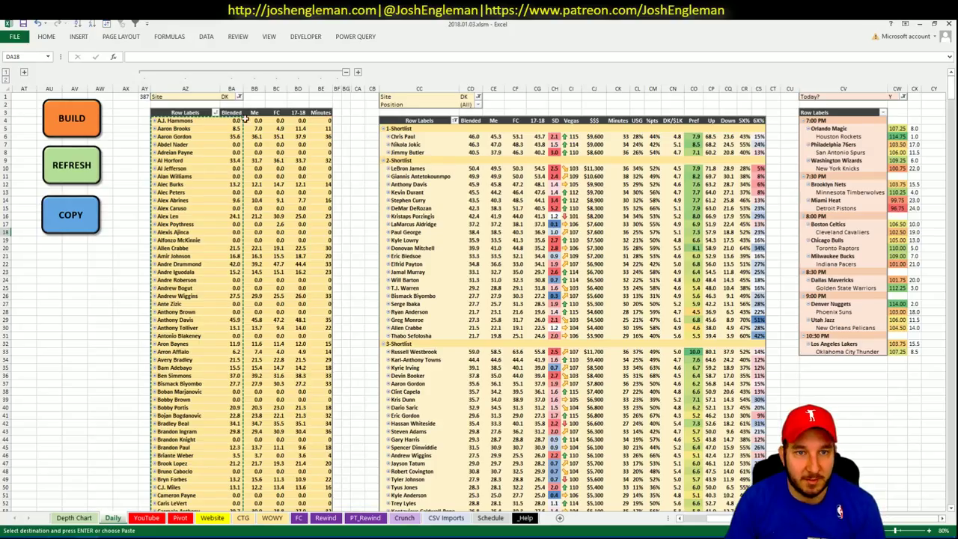
left_click(345, 71)
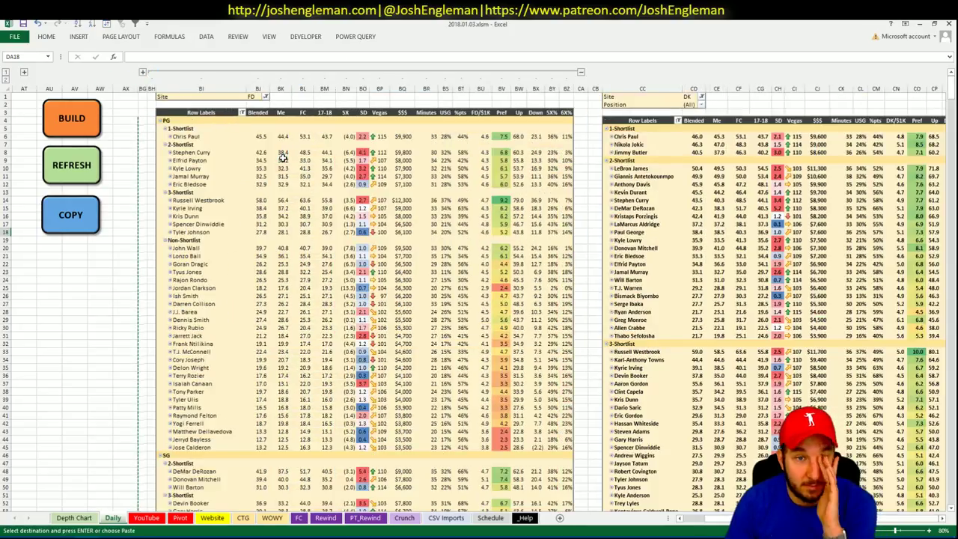
right_click(281, 157)
left_click(321, 301)
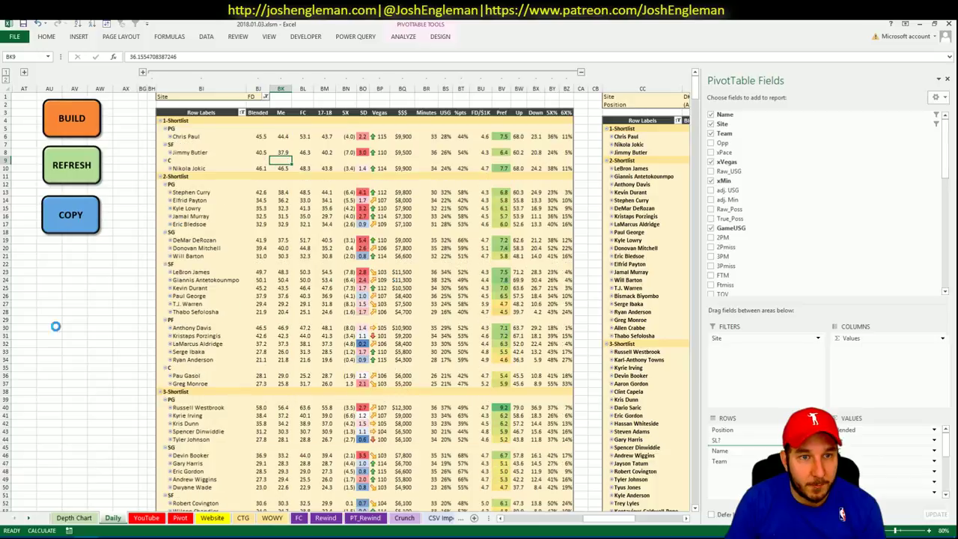
left_click(95, 310)
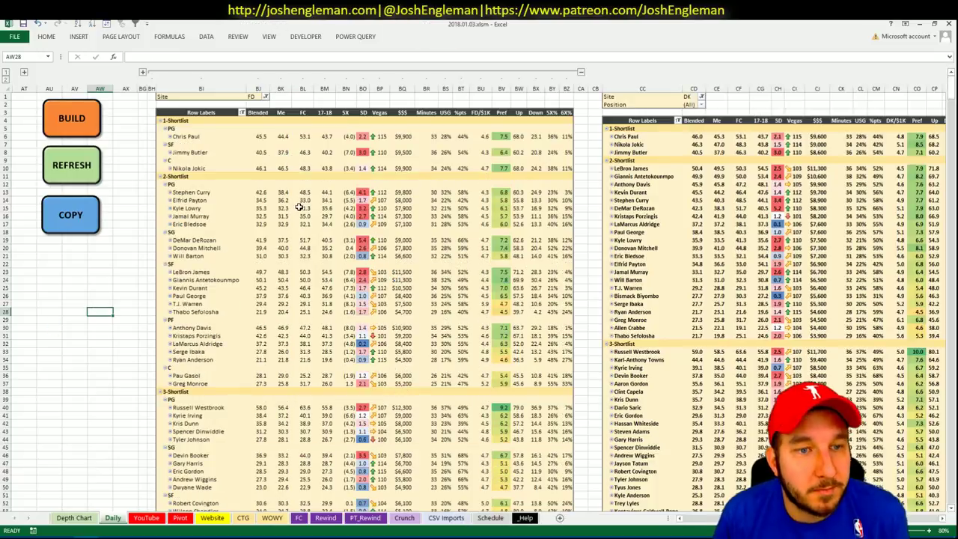
Compare the point guard exposures in Fantasy Cruncher's FanDuel lineups with the point guards in Excel's FanDuel shortlist tiers
key("alt+Tab")
left_click(34, 157)
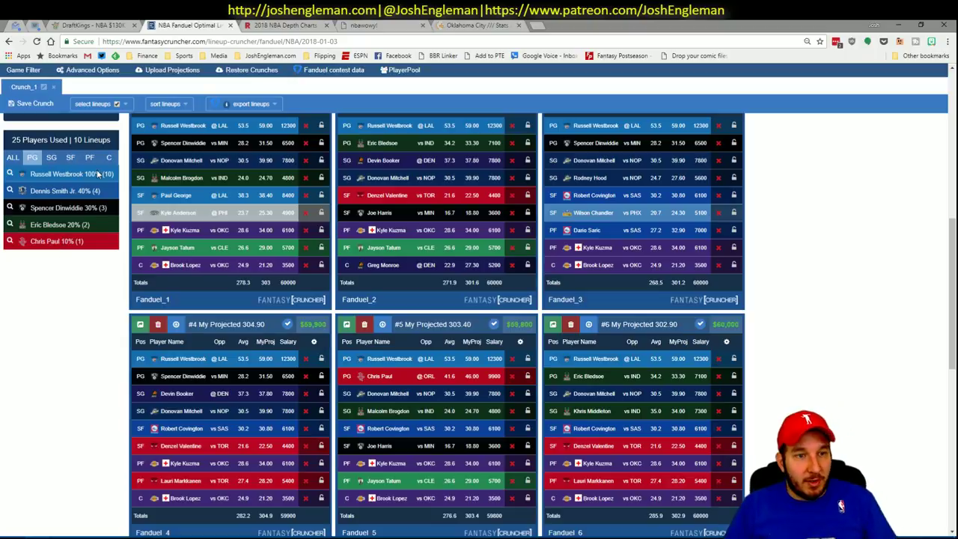
key("alt+Tab")
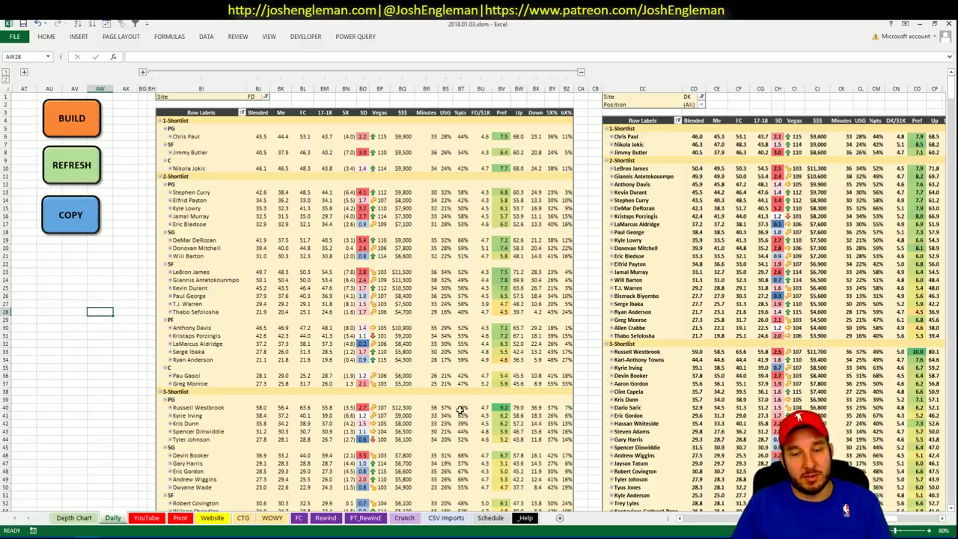
key("alt+Tab")
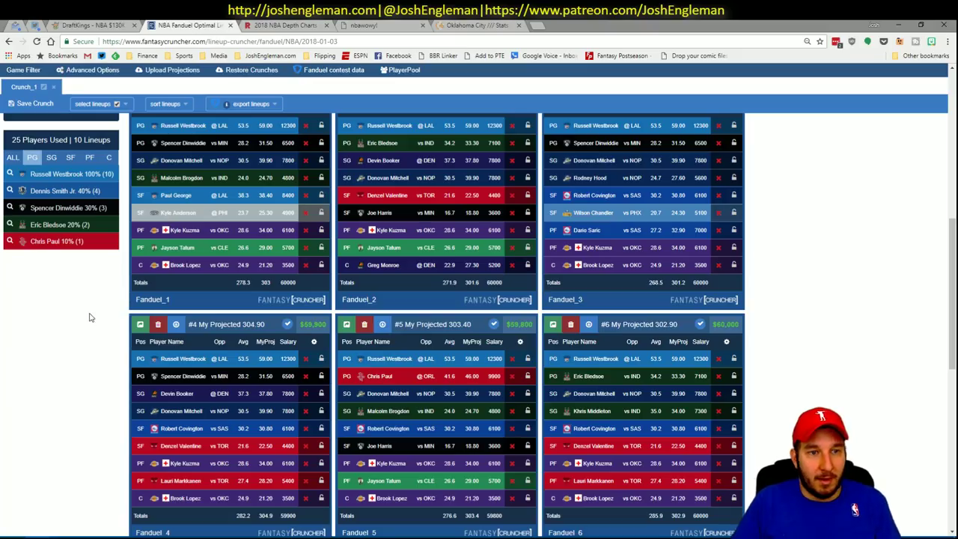
scroll(89, 317, "up", 2)
key("alt+Tab")
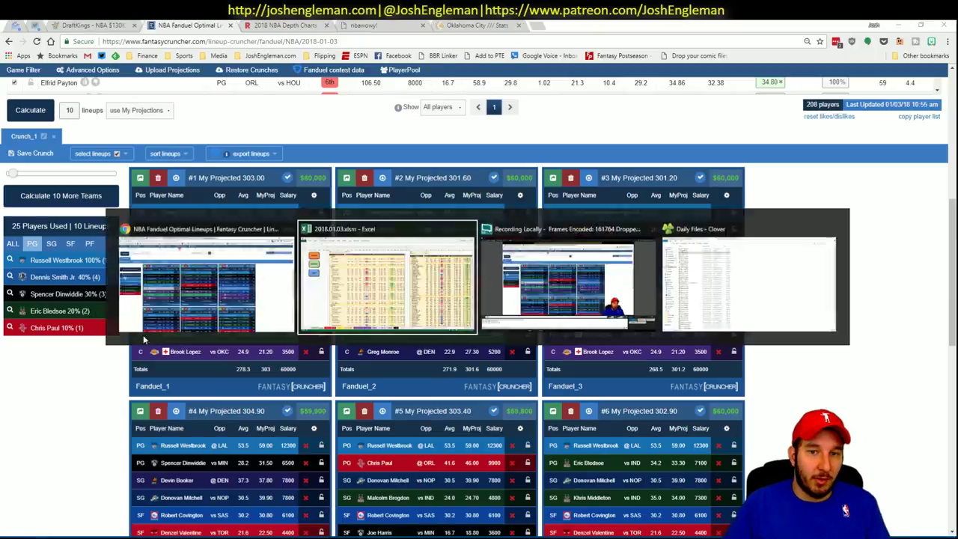
key("alt+Tab")
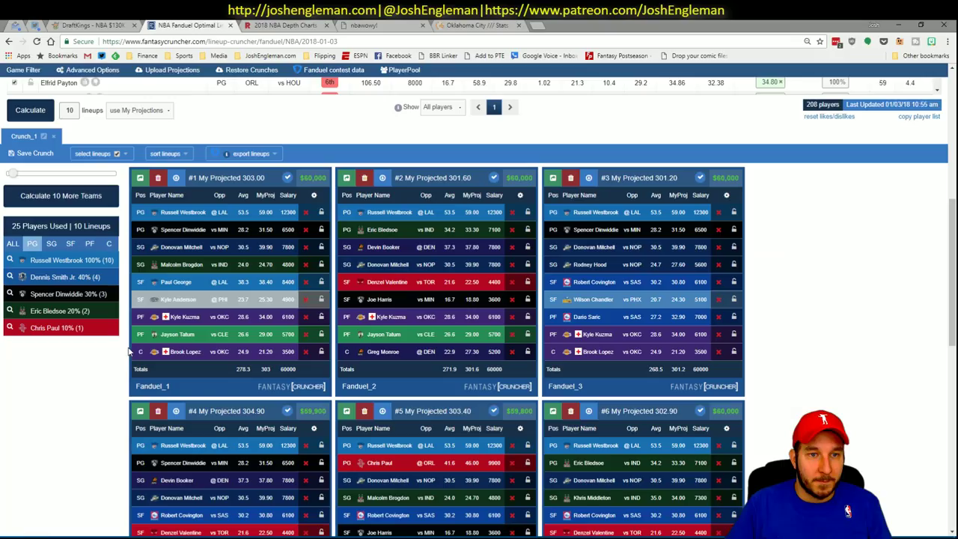
key("alt+Tab")
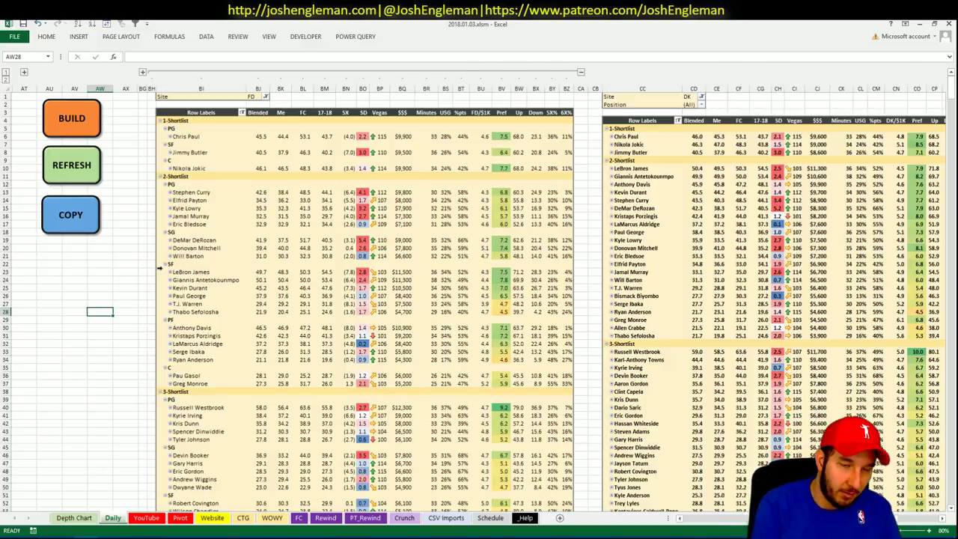
key("alt+Tab")
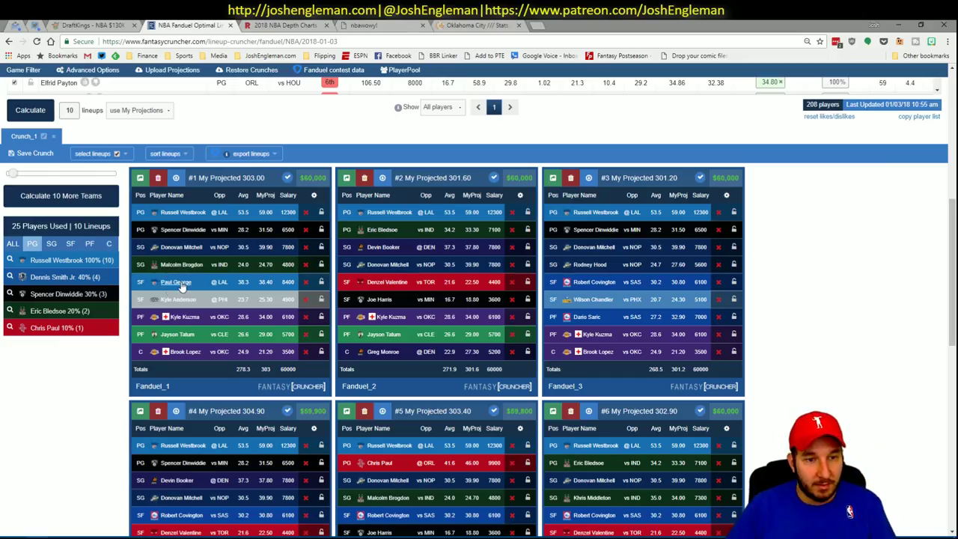
key("alt+Tab")
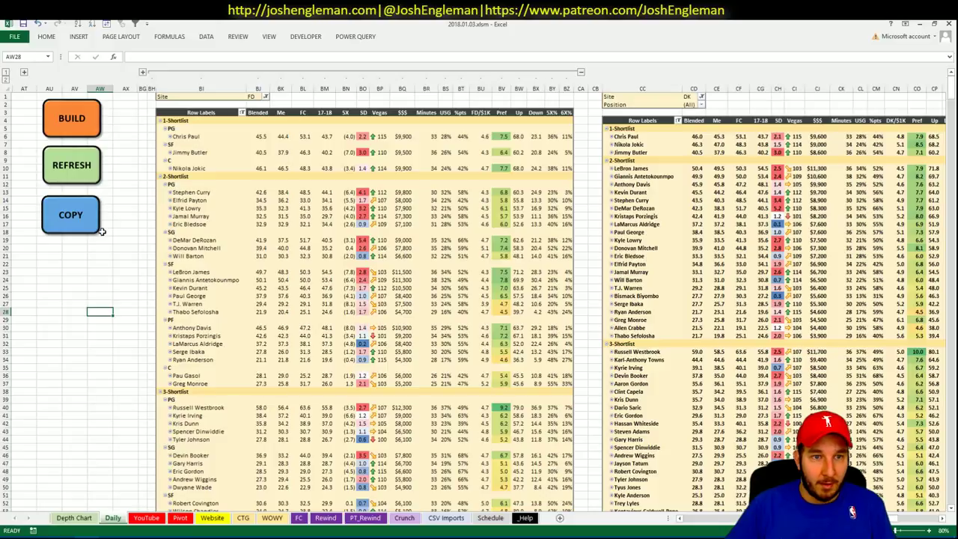
Refresh the FanDuel pivot table on Excel's Daily sheet and hide its field list
key("alt")
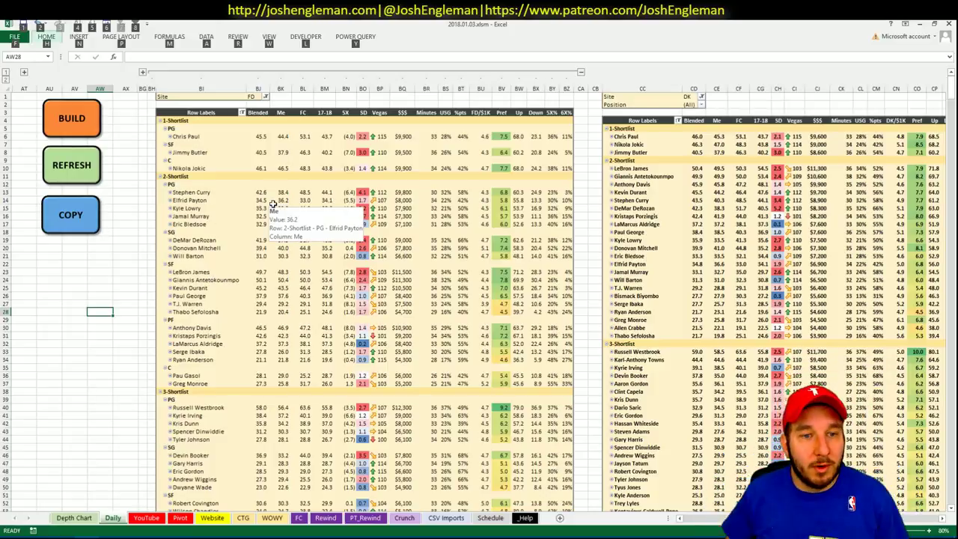
left_click(94, 416)
right_click(258, 201)
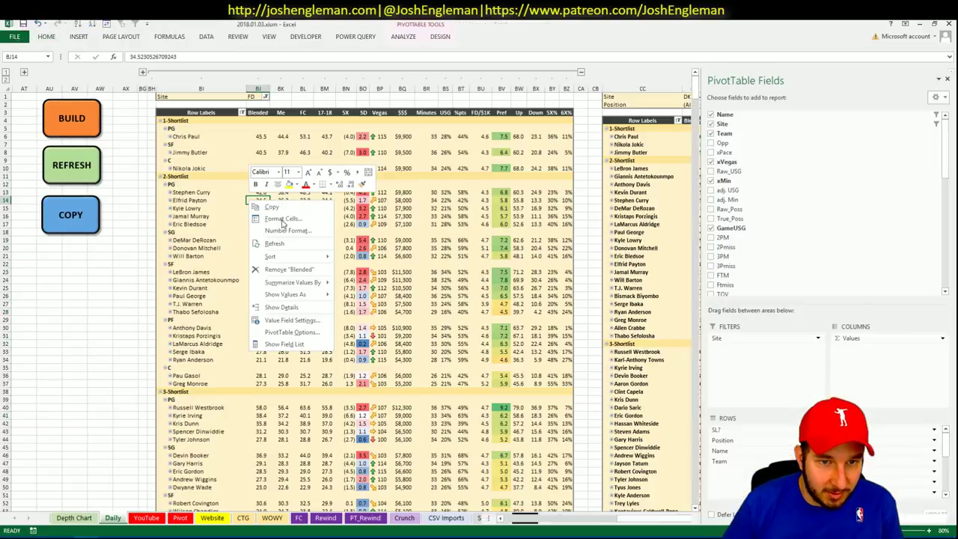
left_click(281, 242)
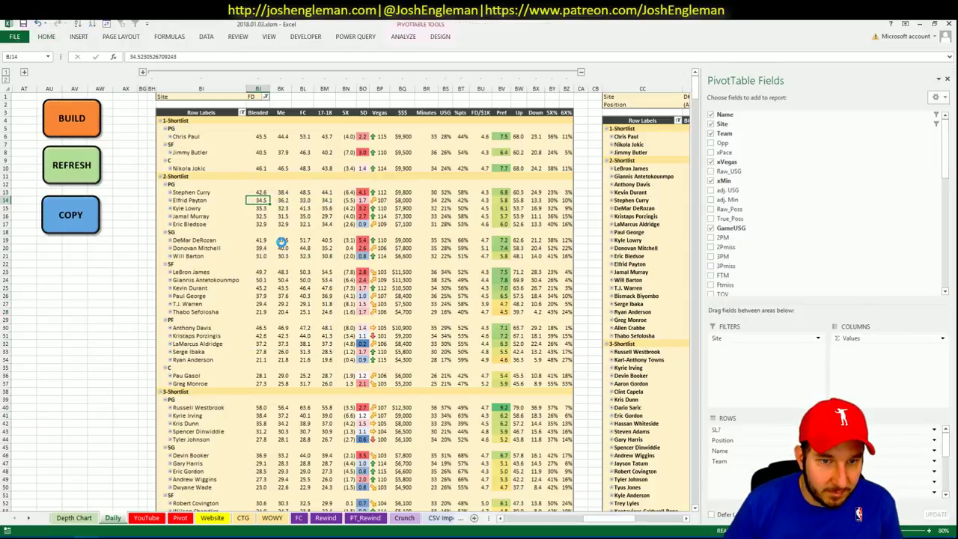
key("alt+Tab")
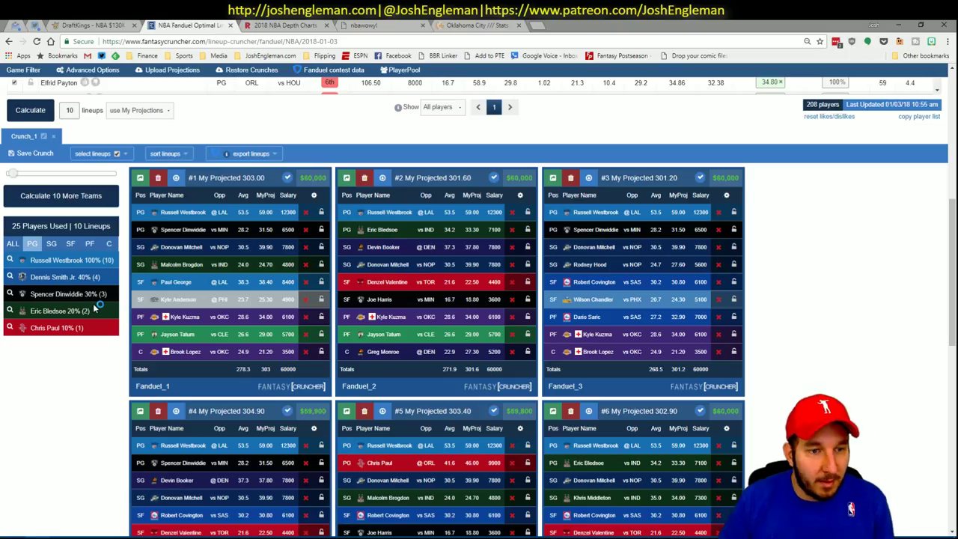
key("alt+Tab")
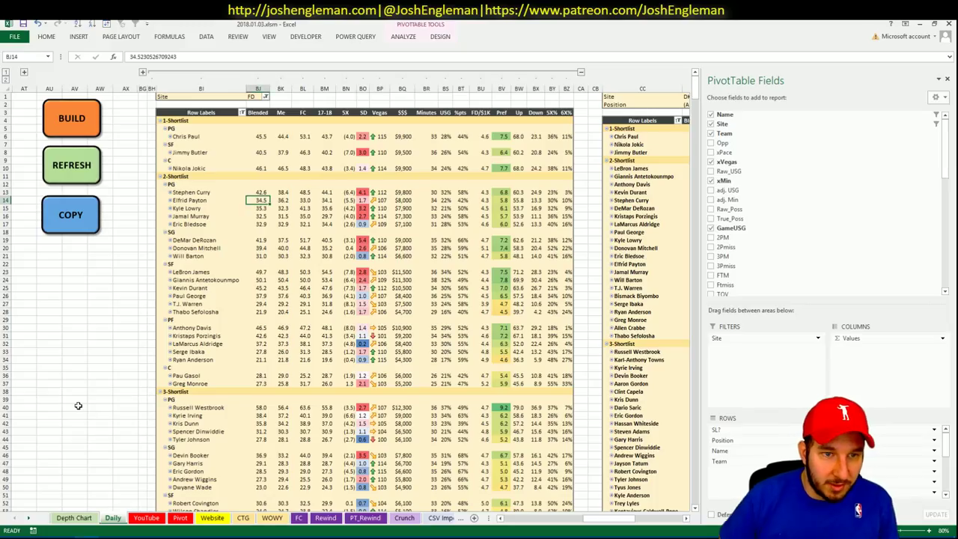
left_click(946, 79)
Compare the shooting guard exposures in Fantasy Cruncher's FanDuel lineups with the shooting guards in Excel's FanDuel shortlist
key("alt+Tab")
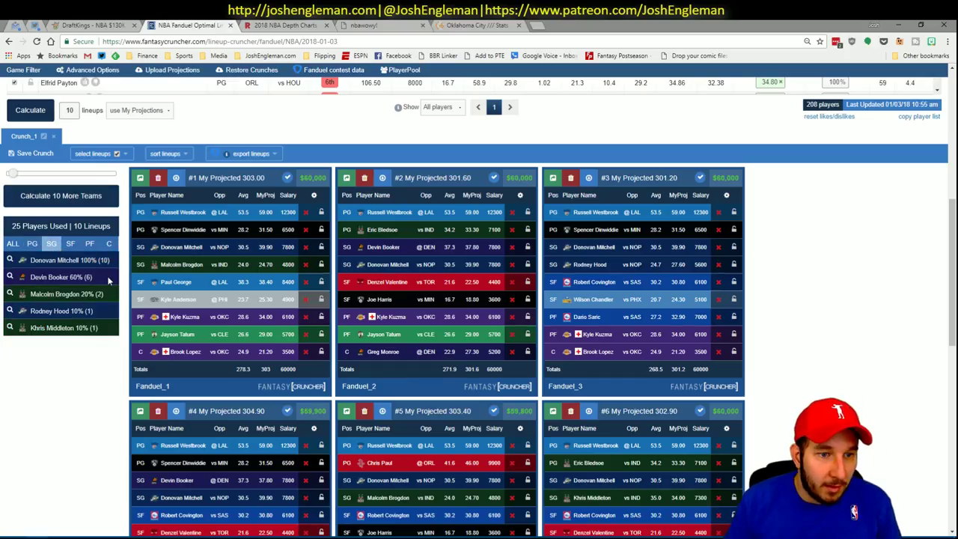
key("alt+Tab")
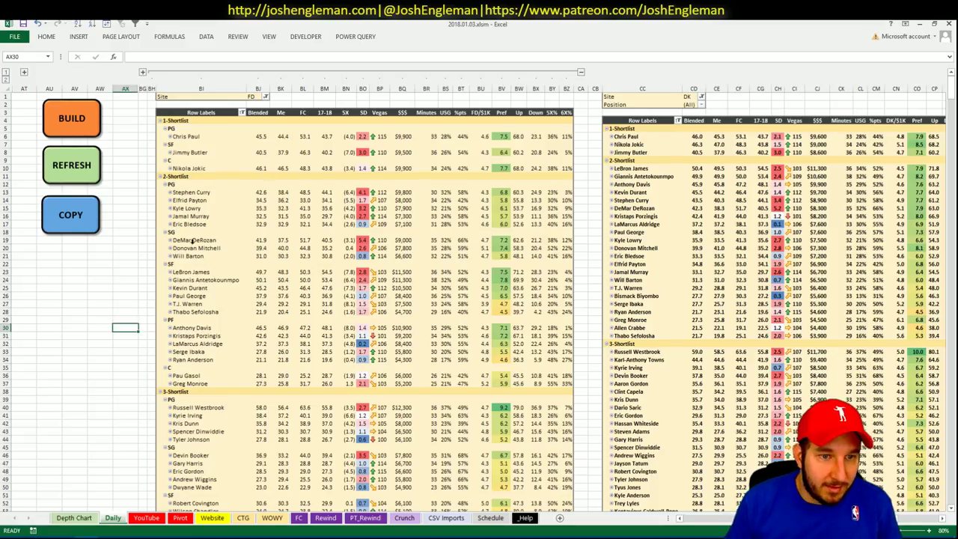
key("alt+Tab")
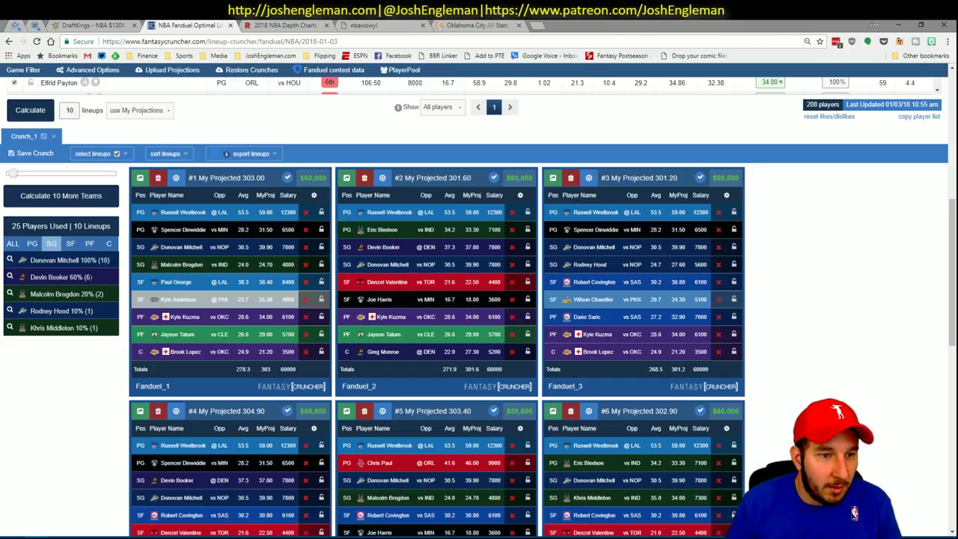
key("alt+Tab")
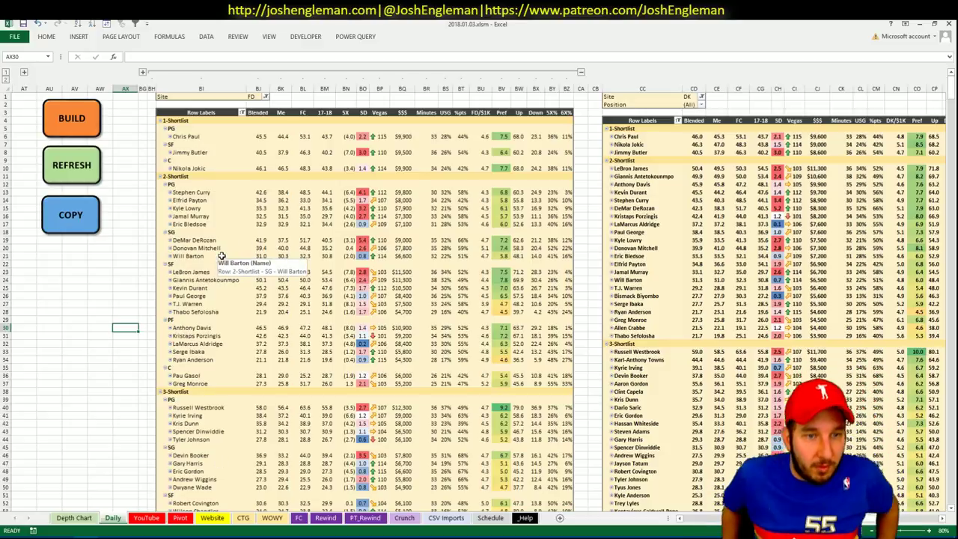
key("alt+Tab")
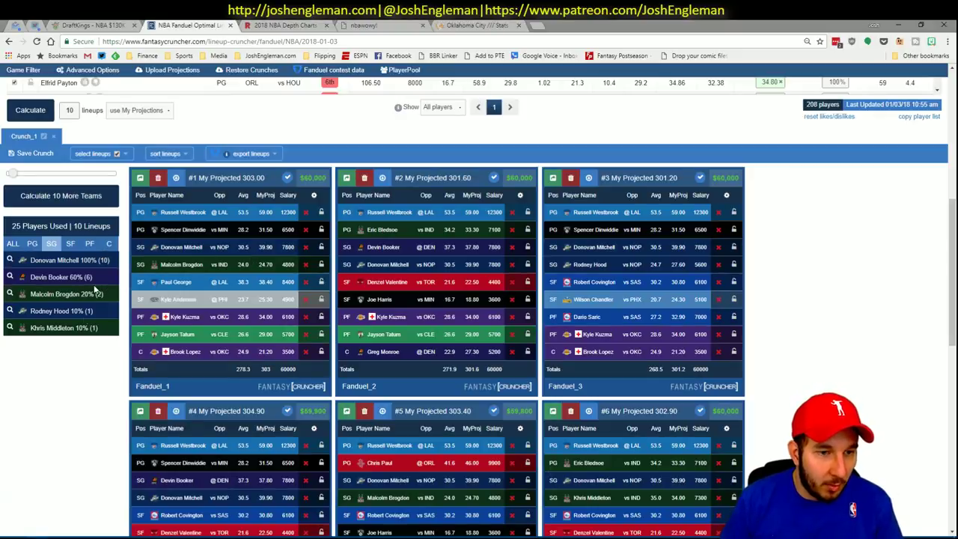
Show the small forward exposures in Fantasy Cruncher's FanDuel lineups and compare them with the small forwards in Excel's FanDuel shortlist
left_click(71, 243)
key("alt+Tab")
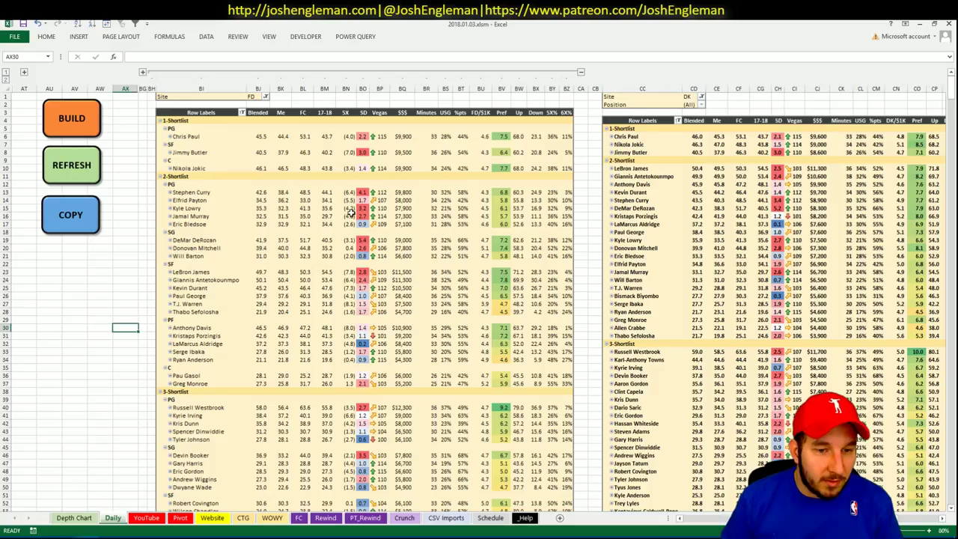
key("alt+Tab")
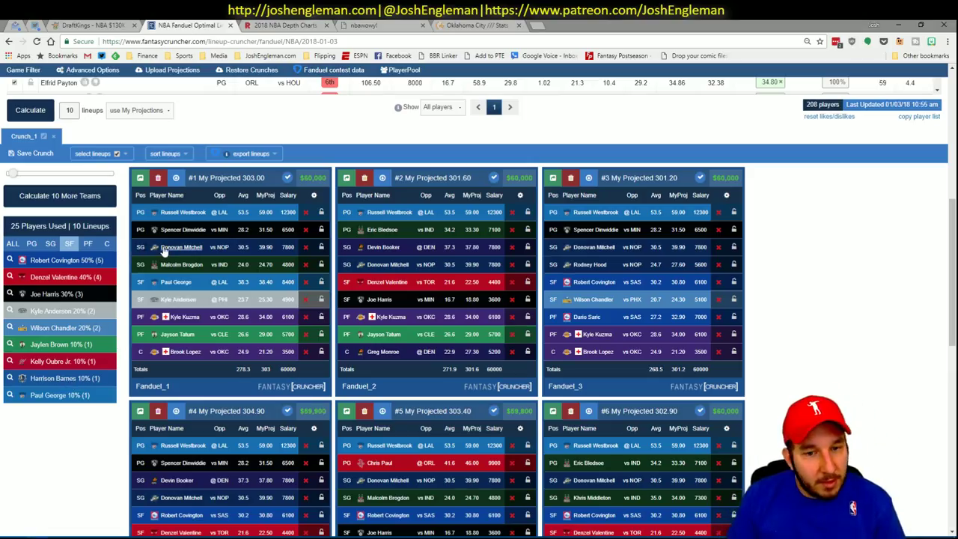
key("alt+Tab")
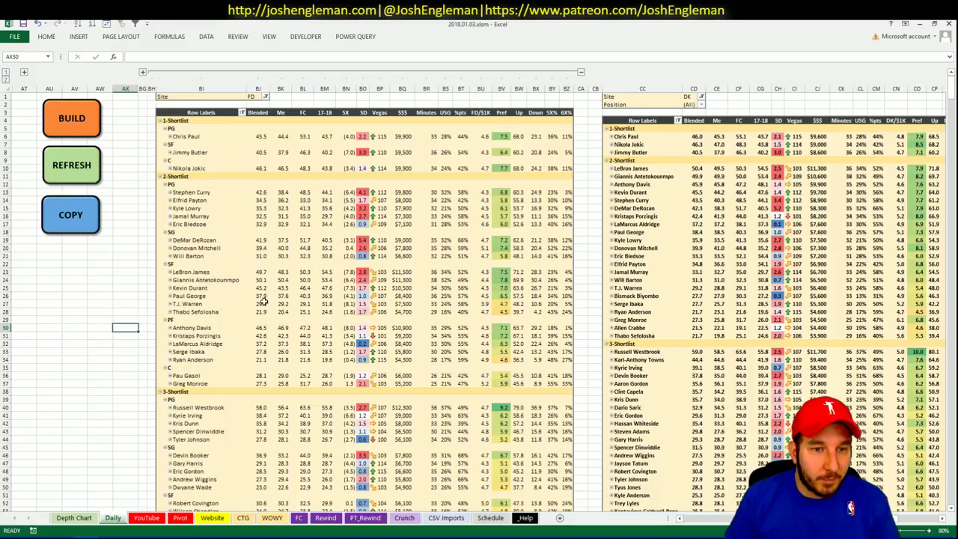
key("alt+Tab")
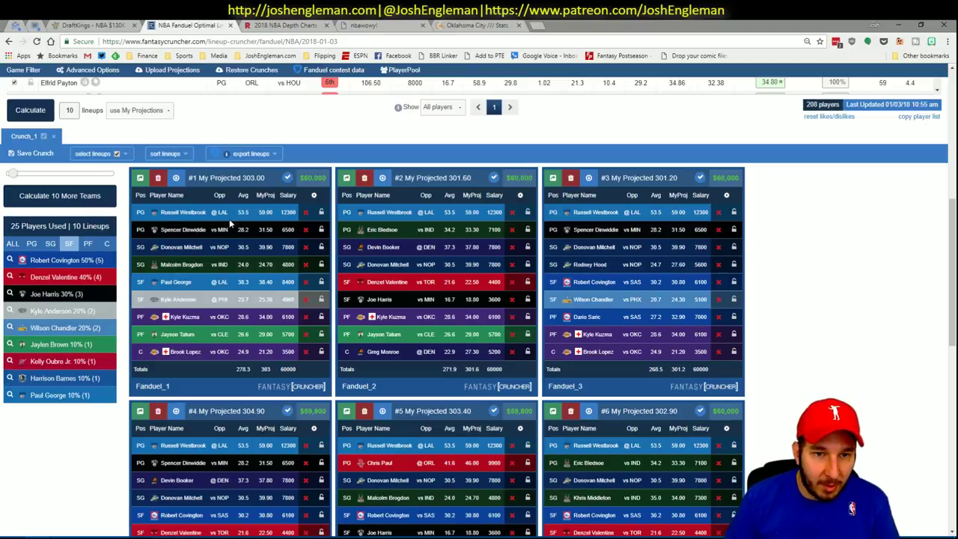
key("alt+Tab")
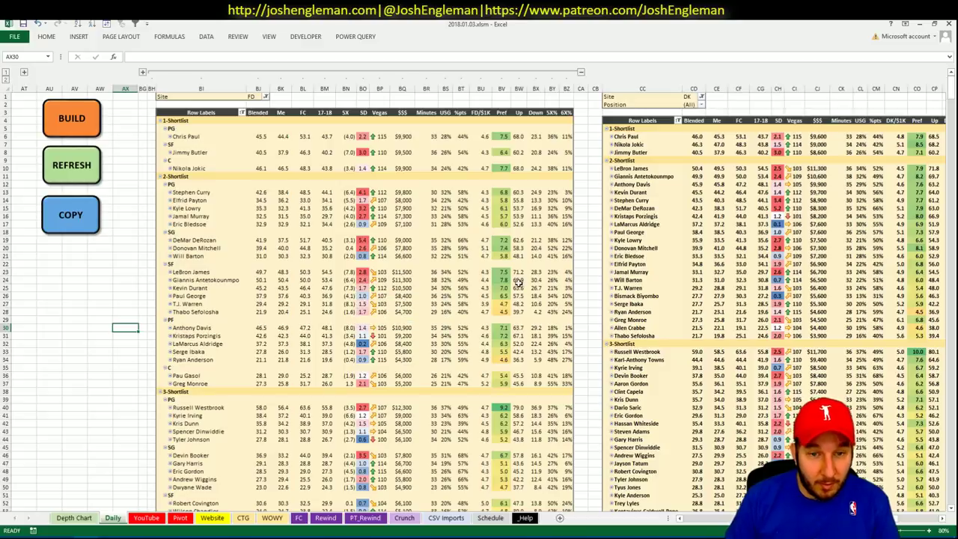
key("alt+Tab")
key("alt+Tab")
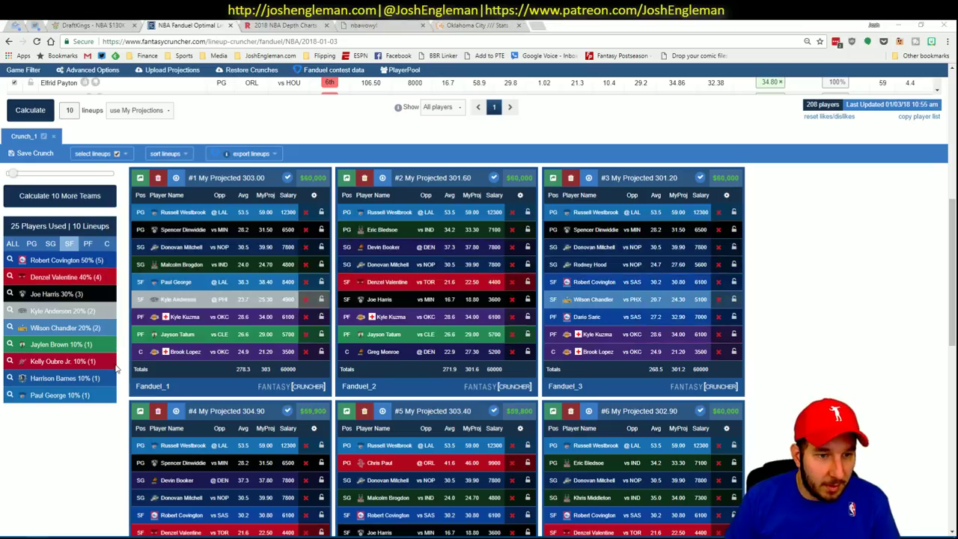
key("alt+Tab")
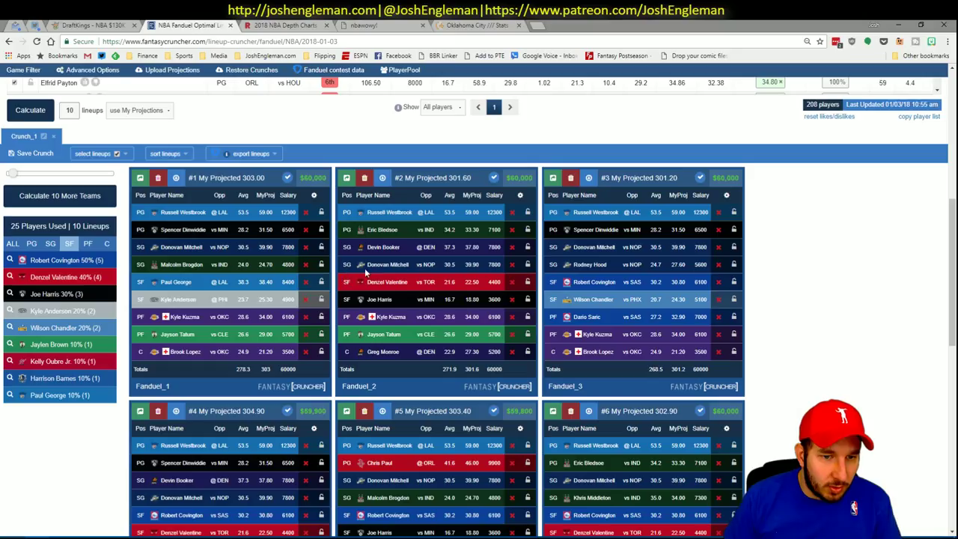
key("alt+Tab")
key("alt+Tab")
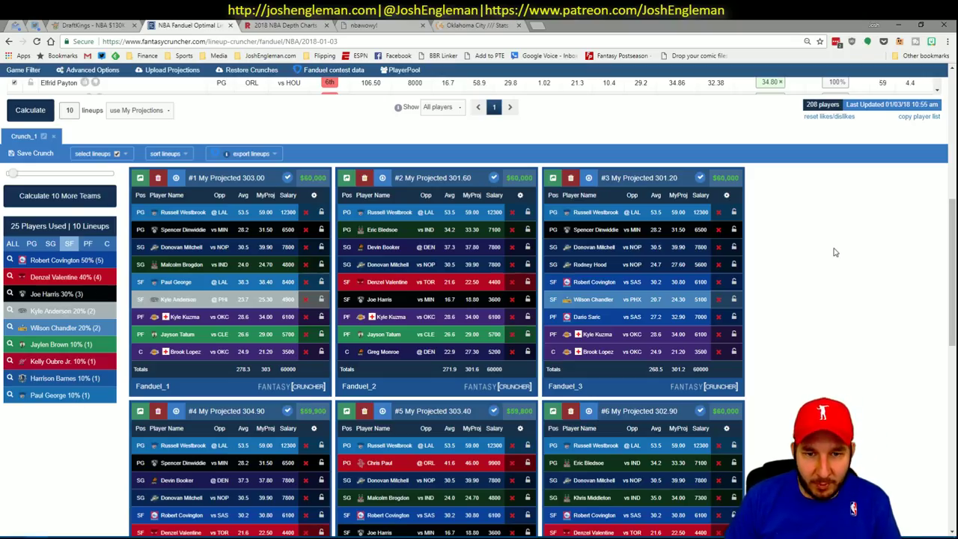
key("alt+Tab")
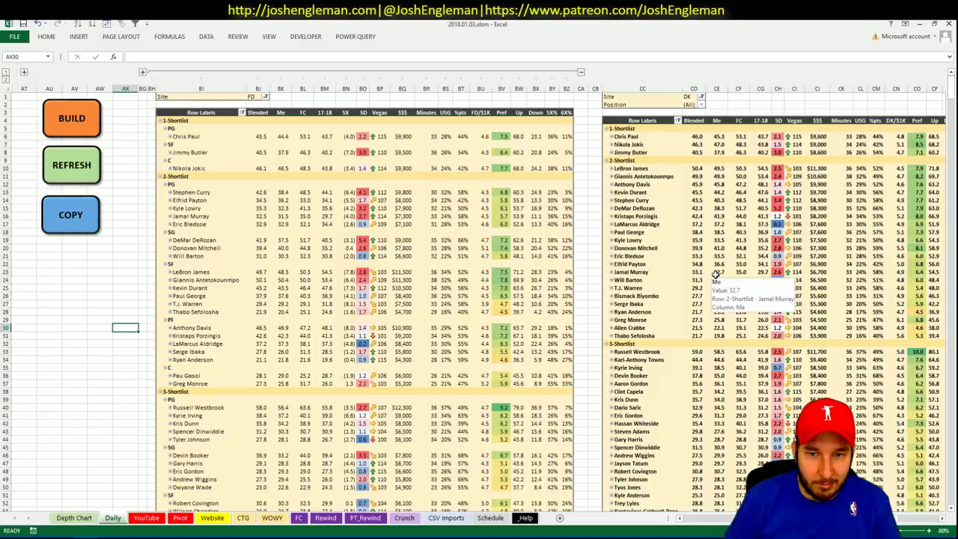
Show the power forward exposures in Fantasy Cruncher's FanDuel lineups and compare them with the power forwards in Excel's FanDuel shortlist
key("alt+Tab")
key("alt+Tab")
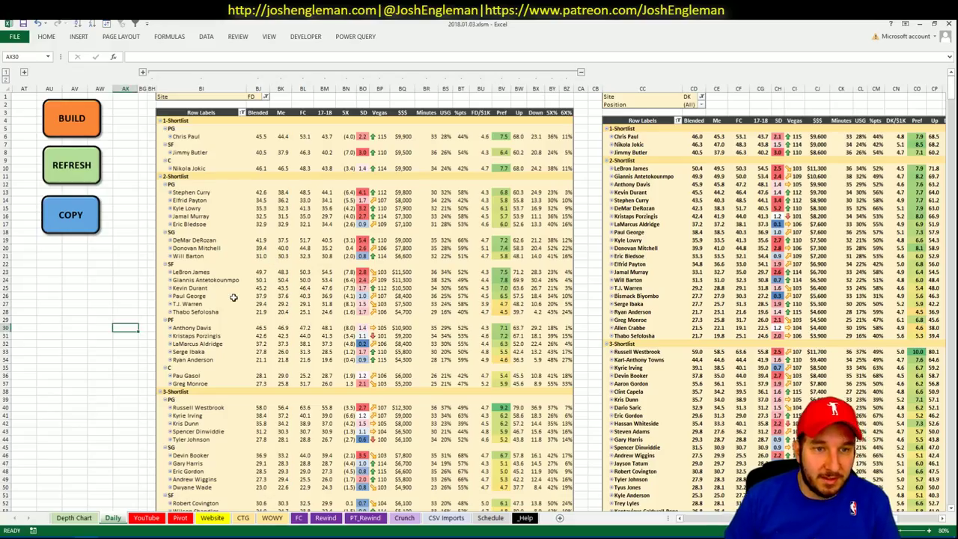
key("alt+Tab")
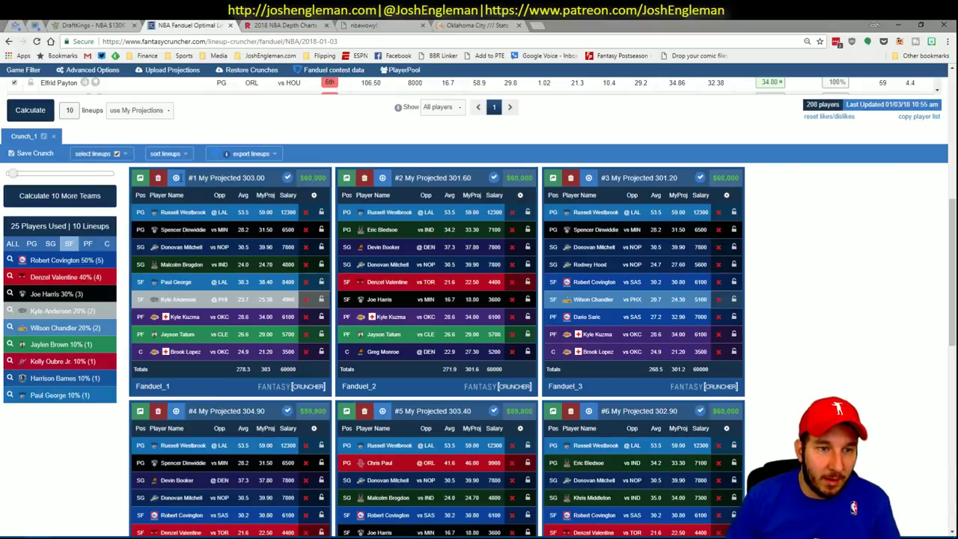
left_click(88, 243)
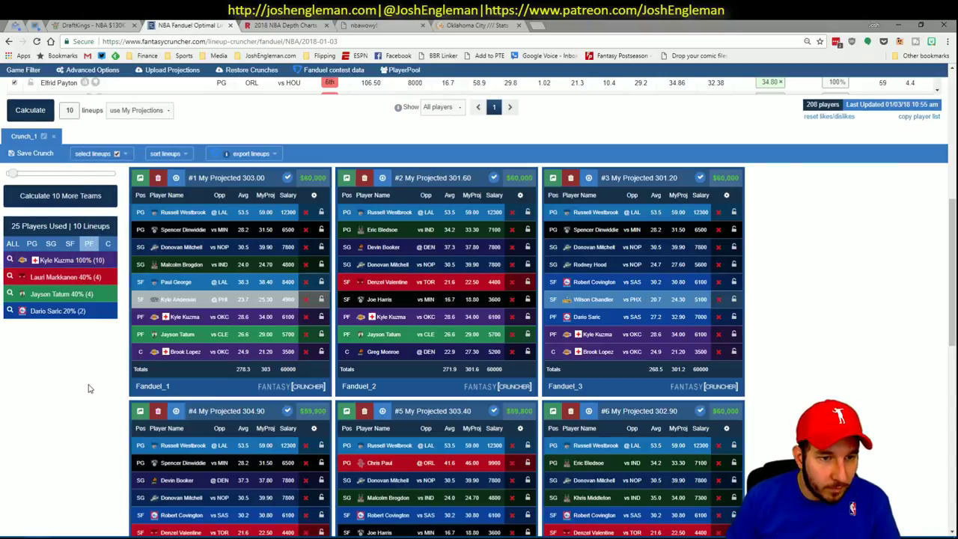
key("alt+Tab")
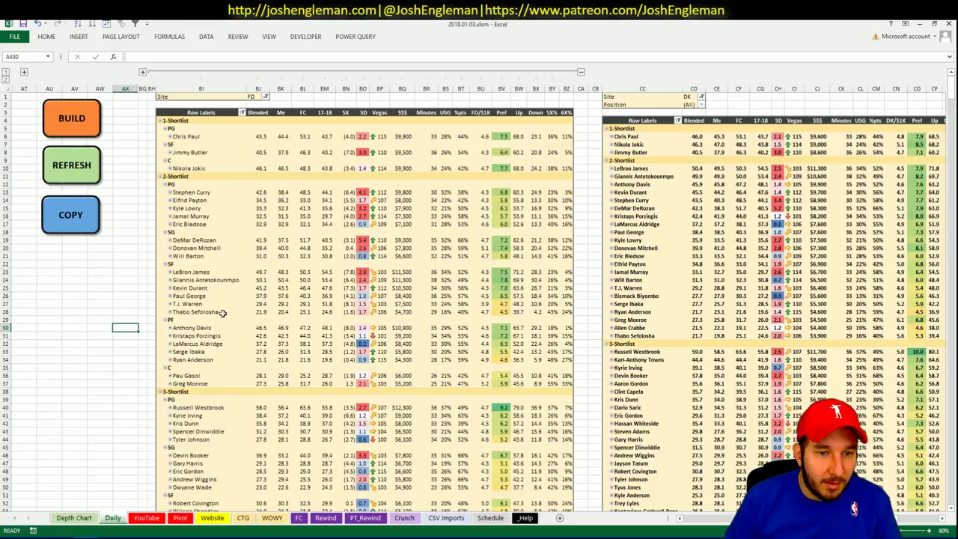
scroll(232, 329, "down", 3)
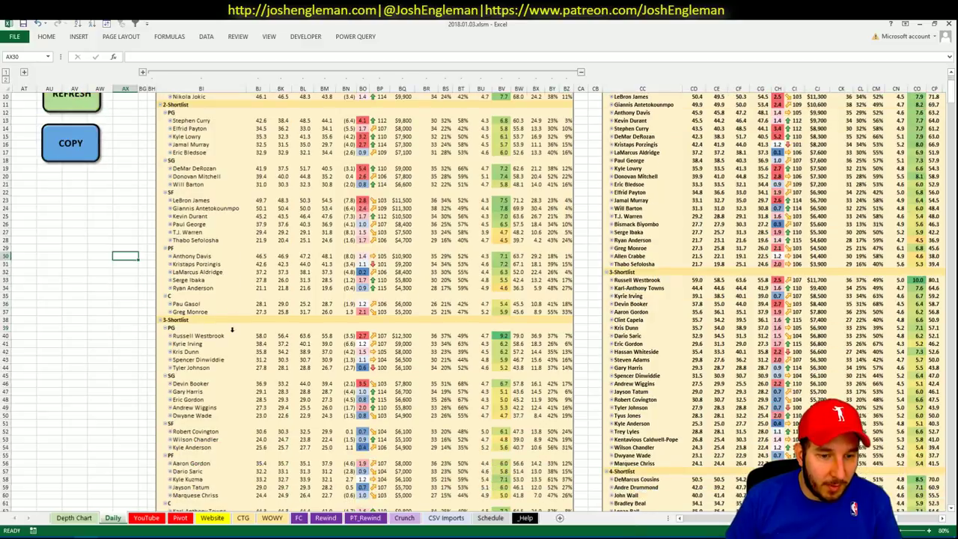
key("alt+Tab")
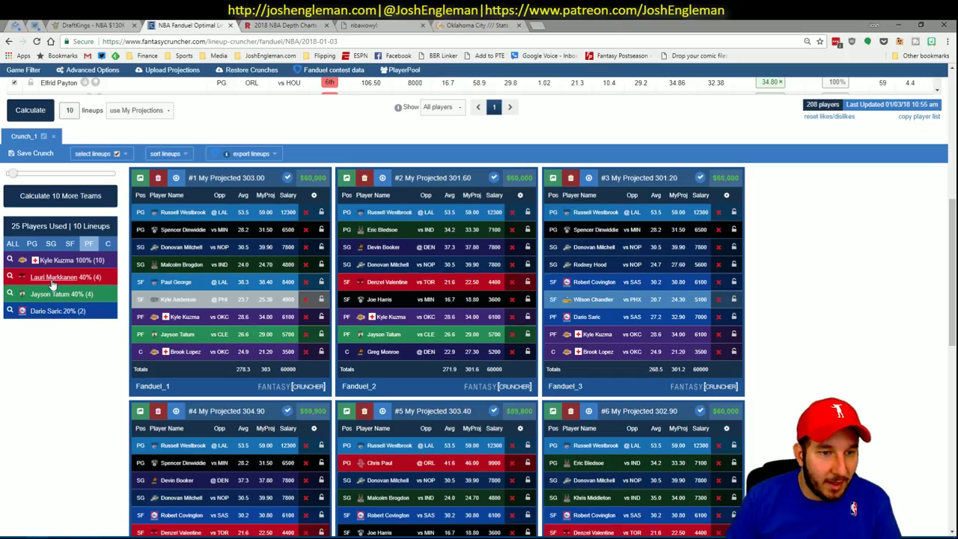
key("alt+Tab")
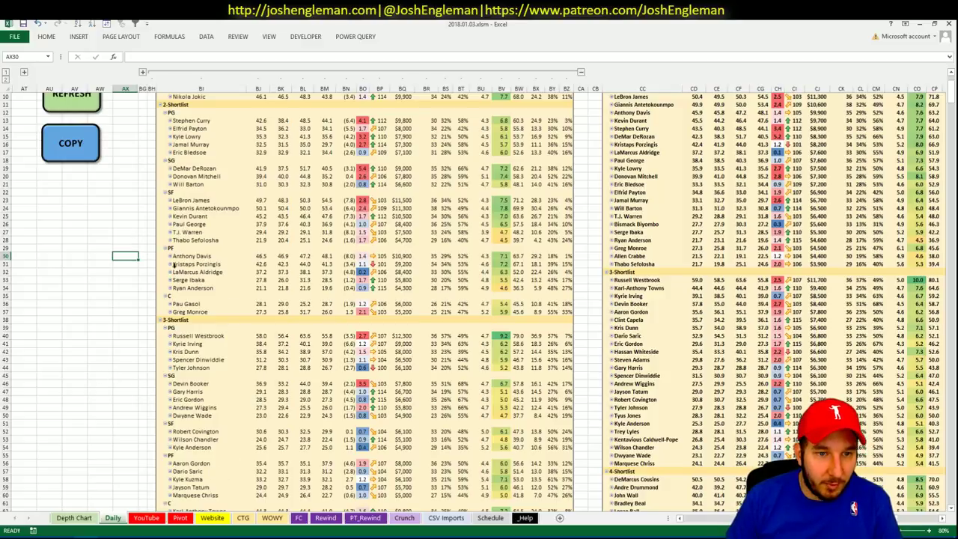
Show the center exposures in Fantasy Cruncher's FanDuel lineups and compare them with the centers in Excel's FanDuel shortlist tiers
key("alt+Tab")
left_click(103, 243)
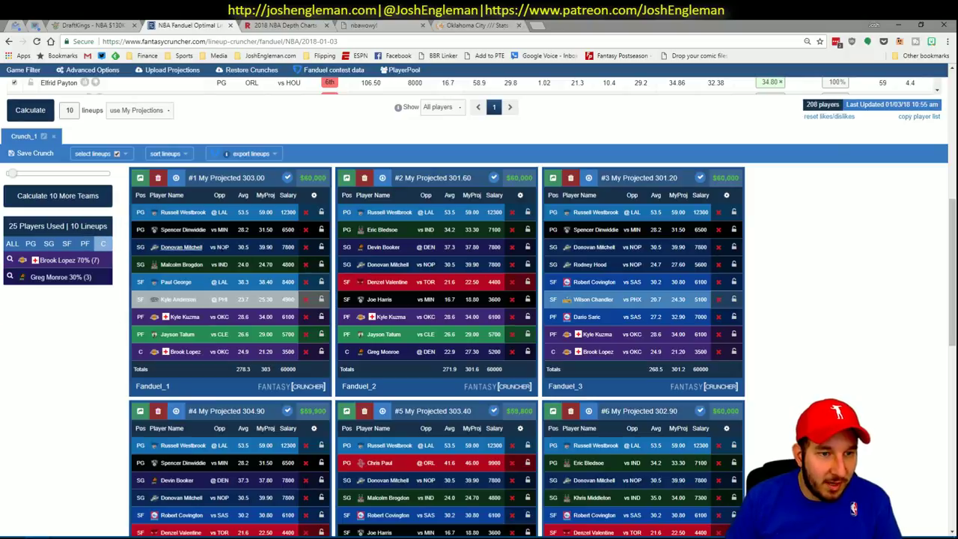
key("alt+Tab")
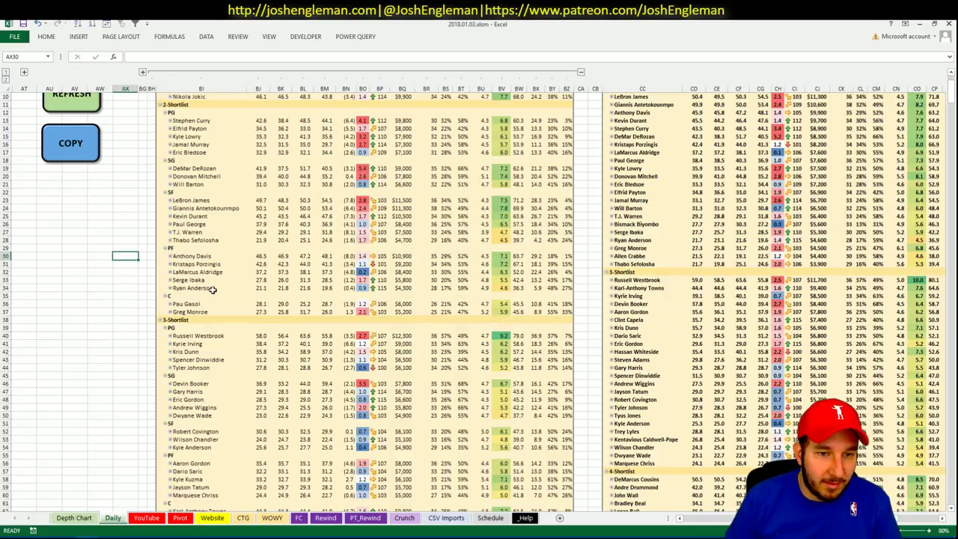
key("alt+Tab")
key("alt+Tab")
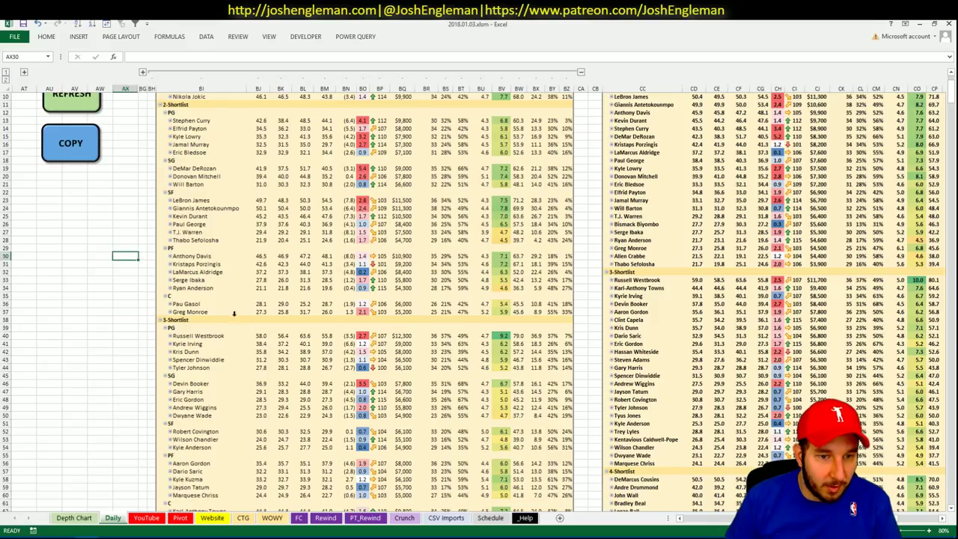
scroll(229, 329, "up", 2)
key("alt+Tab")
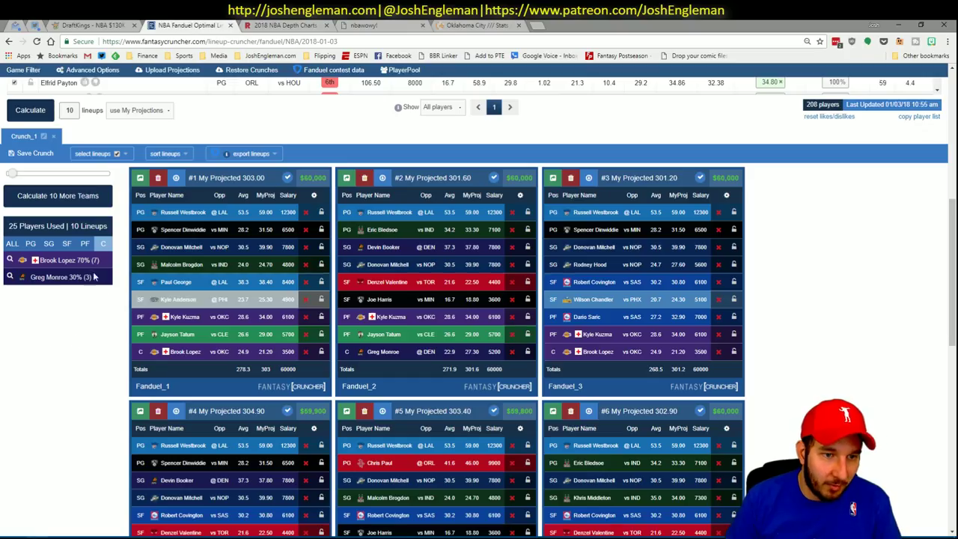
key("alt+Tab")
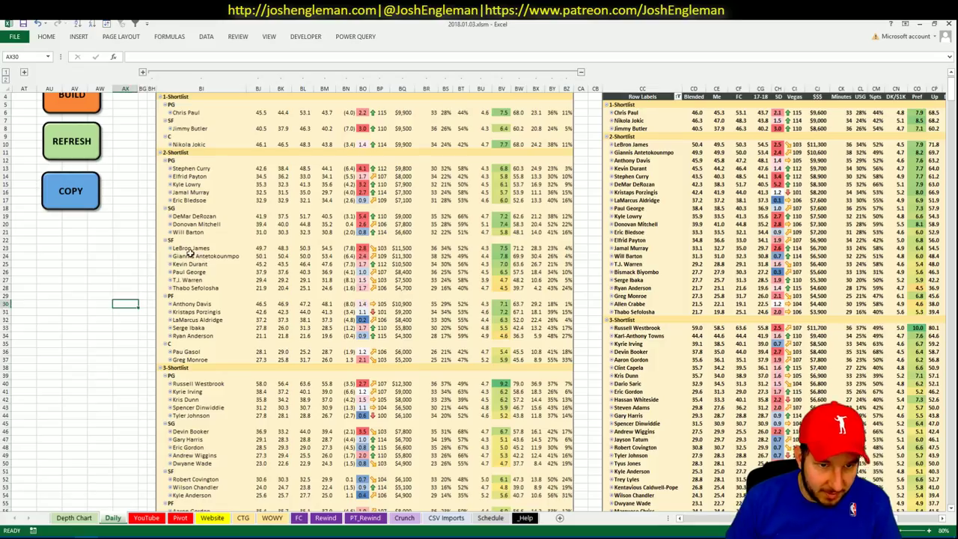
key("alt+Tab")
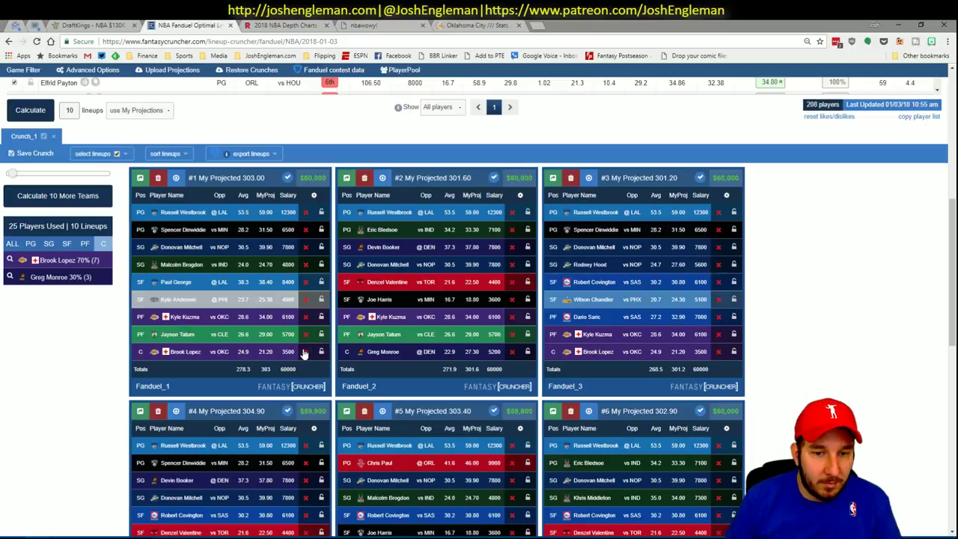
key("alt+Tab")
key("alt+Tab")
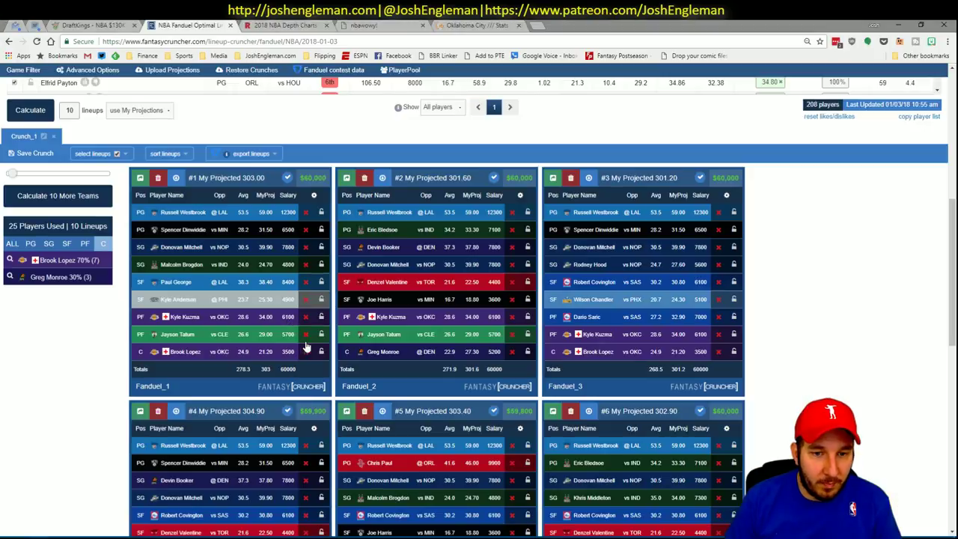
Exclude Brook Lopez from the player pool and calculate 10 new FanDuel lineups using My Projections
left_click(306, 350)
left_click(30, 111)
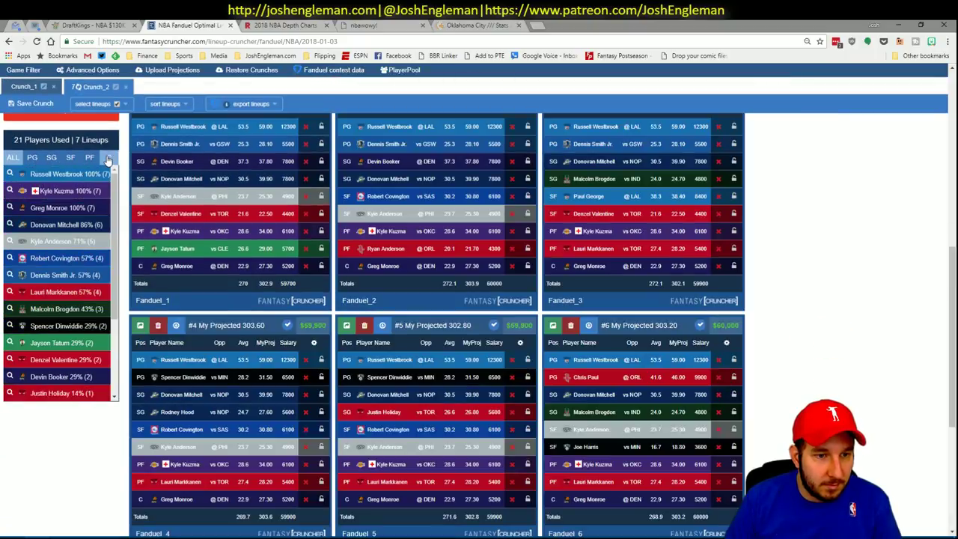
Review the center, small forward, shooting guard and point guard exposures in the recalculated FanDuel lineups, then return to Excel's shortlist
left_click(109, 159)
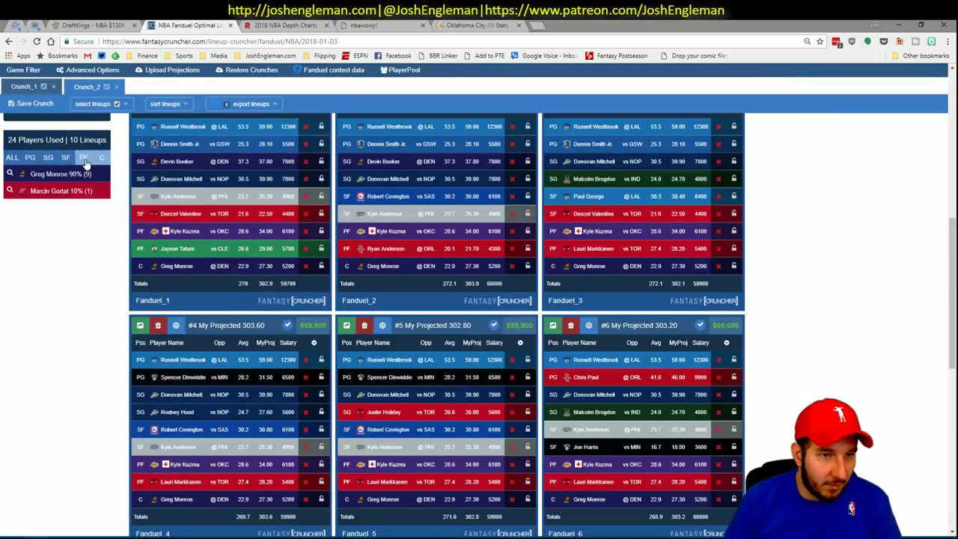
left_click(69, 158)
left_click(50, 158)
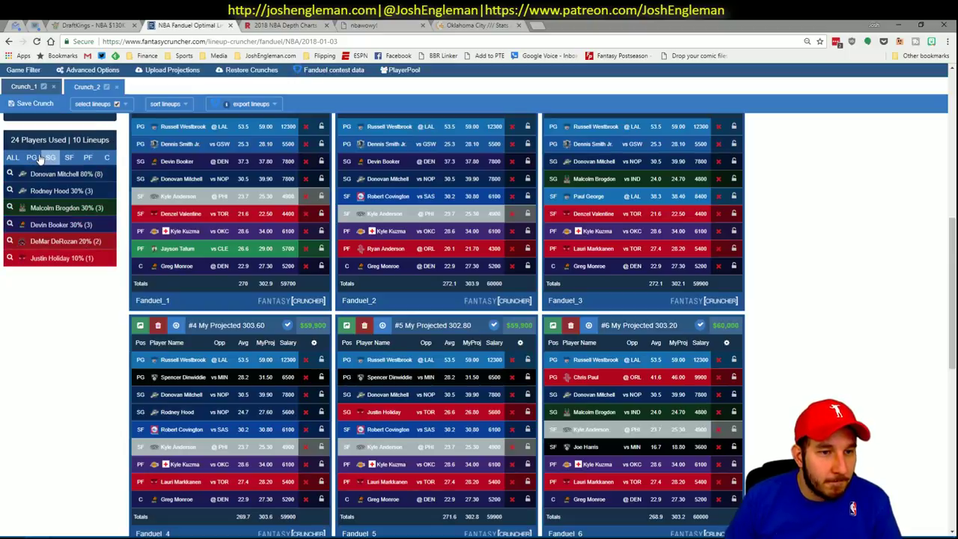
left_click(50, 158)
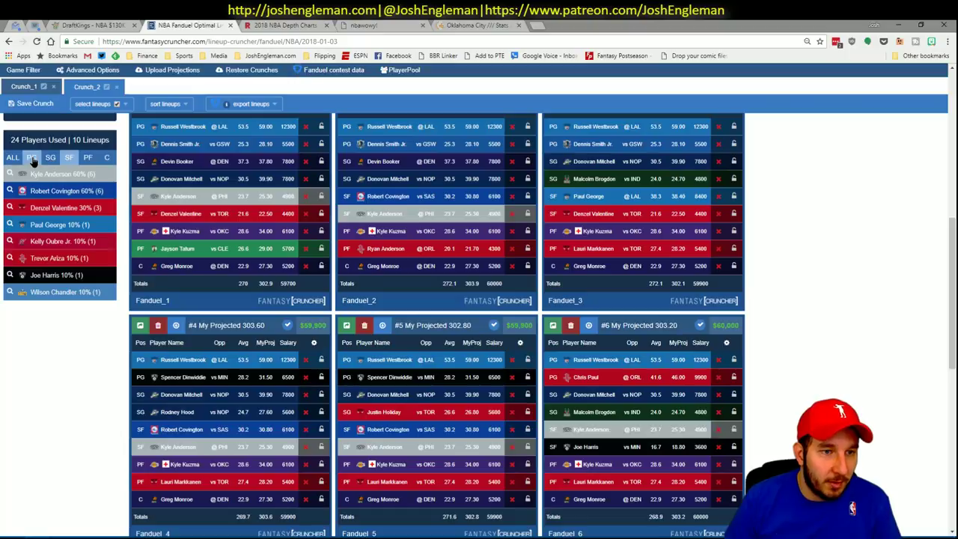
left_click(31, 157)
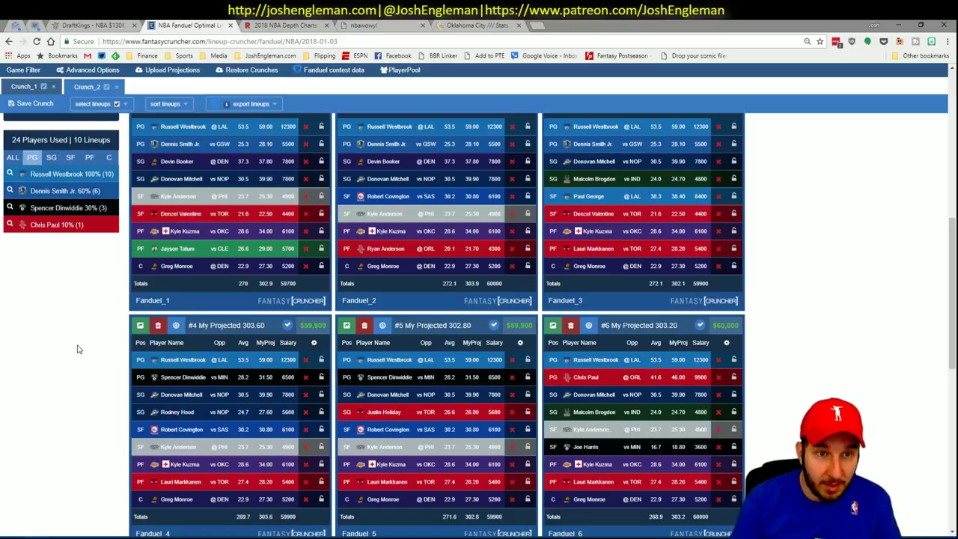
scroll(77, 349, "up", 2)
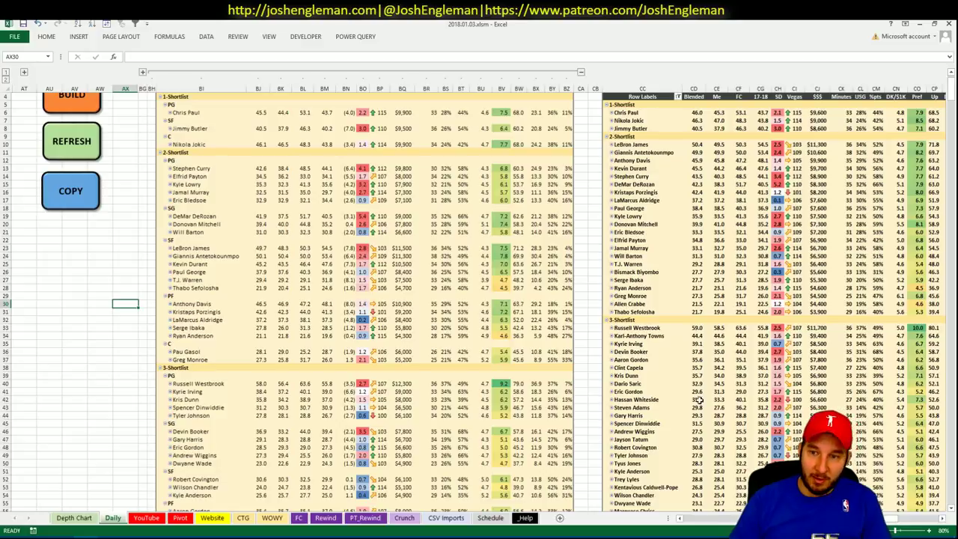
mouse_move(691, 394)
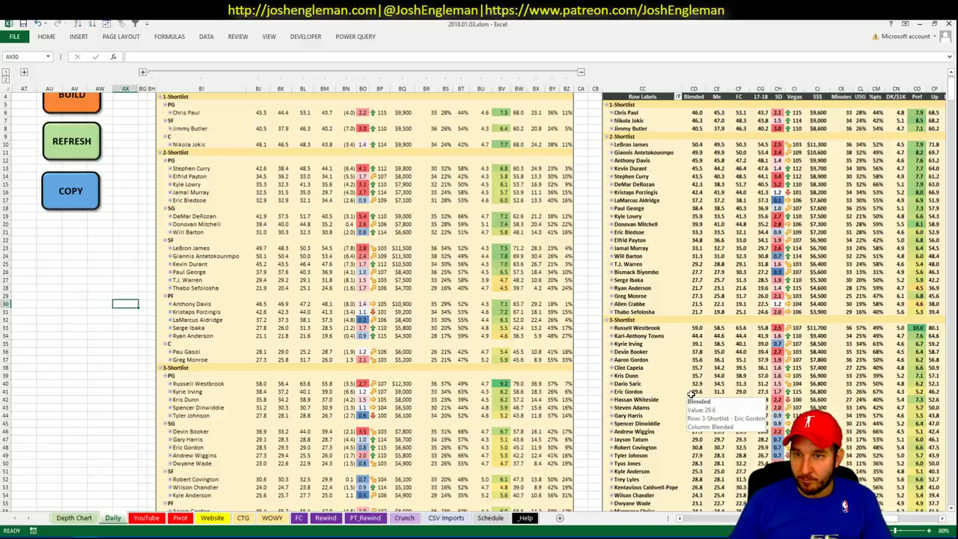